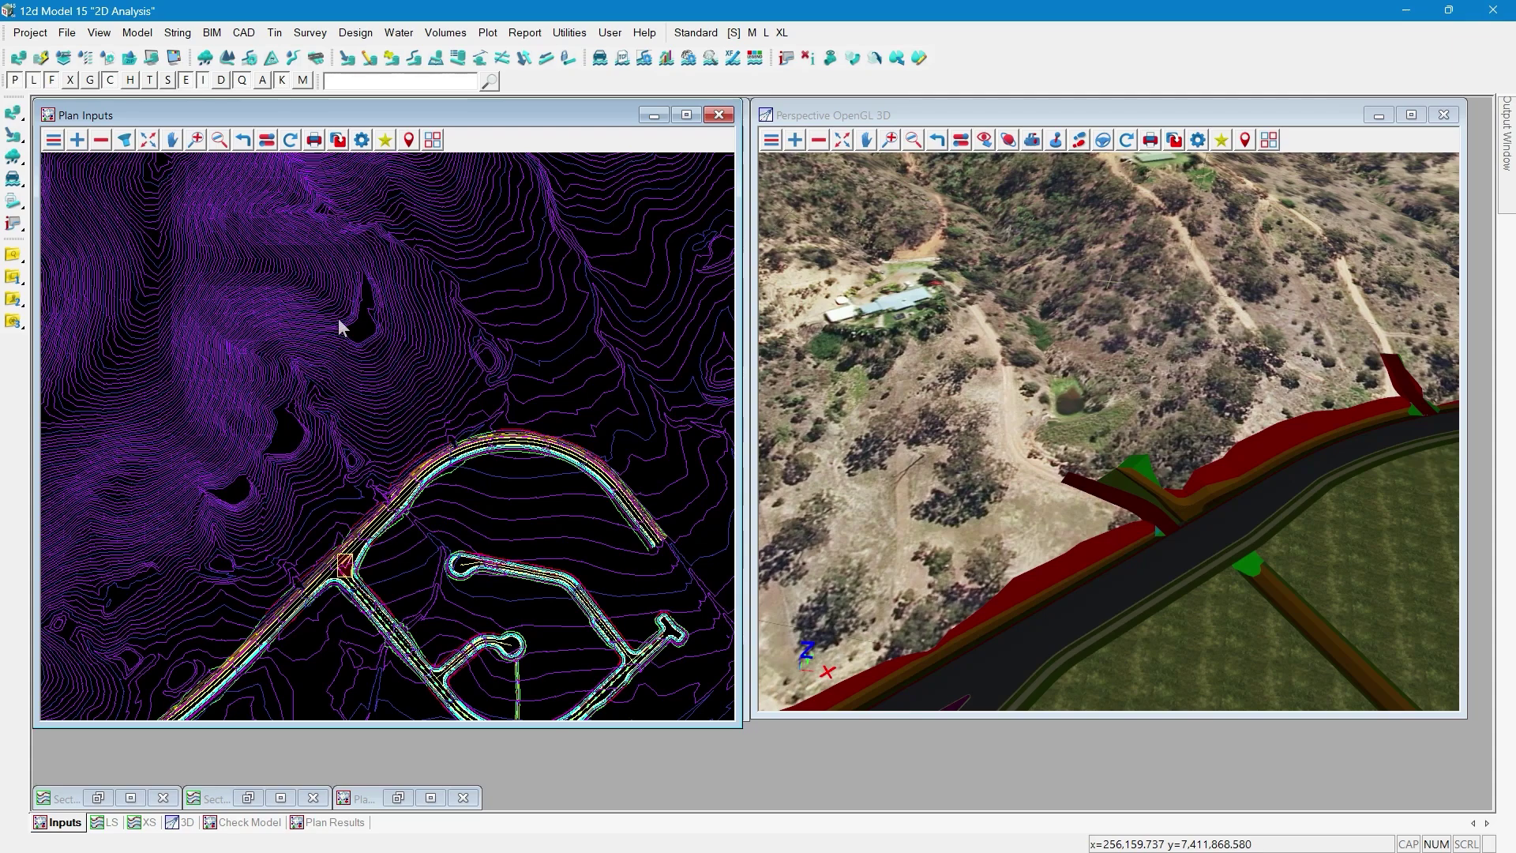
- Start a 2D water analysis and create new simulation settings named "Flood 2d only"
left_click(354, 34)
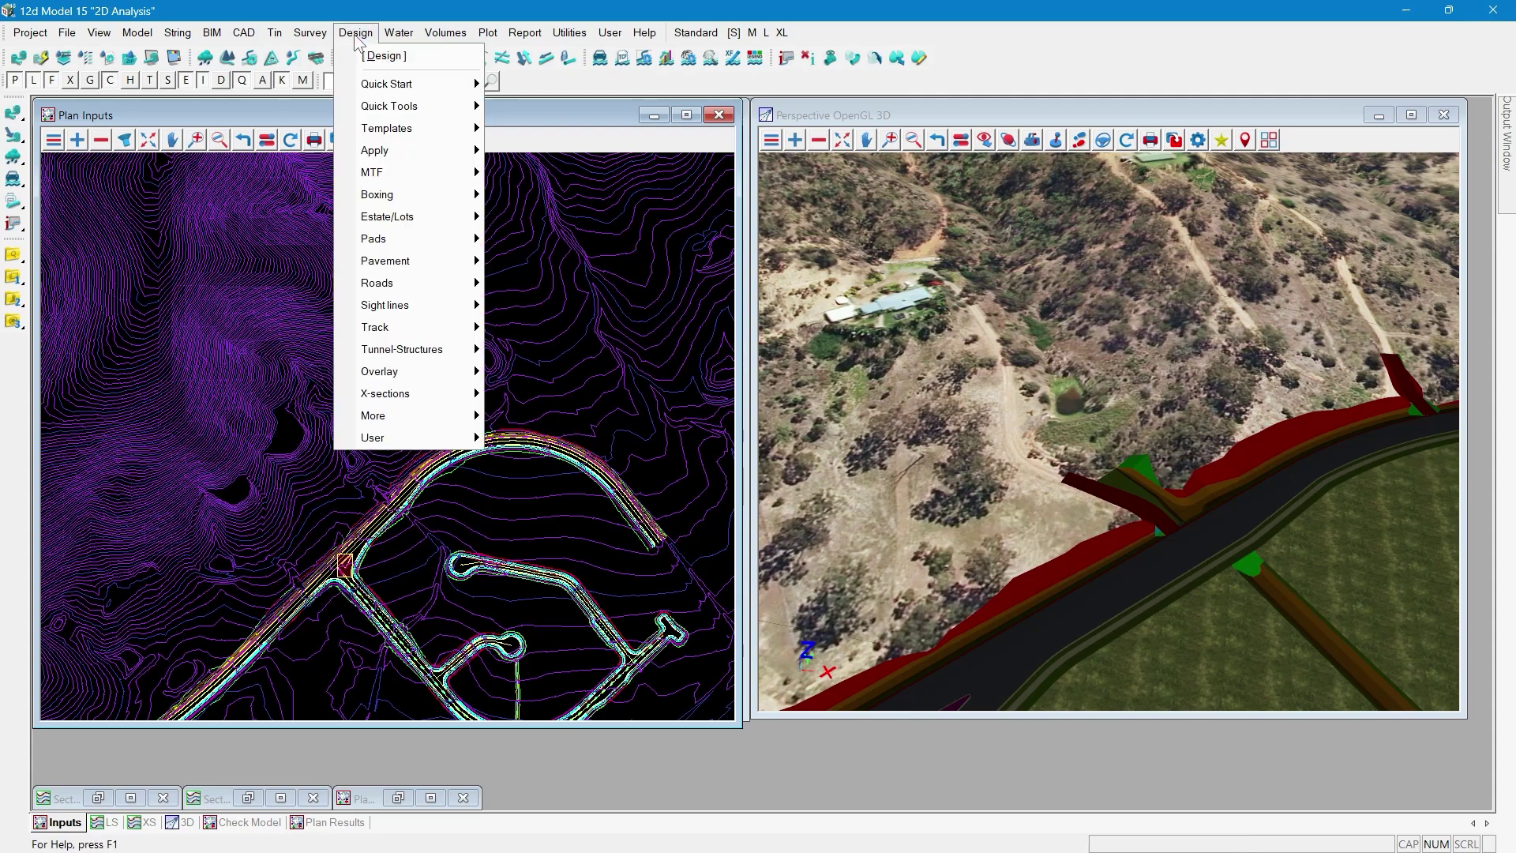
mouse_move(398, 33)
mouse_move(409, 244)
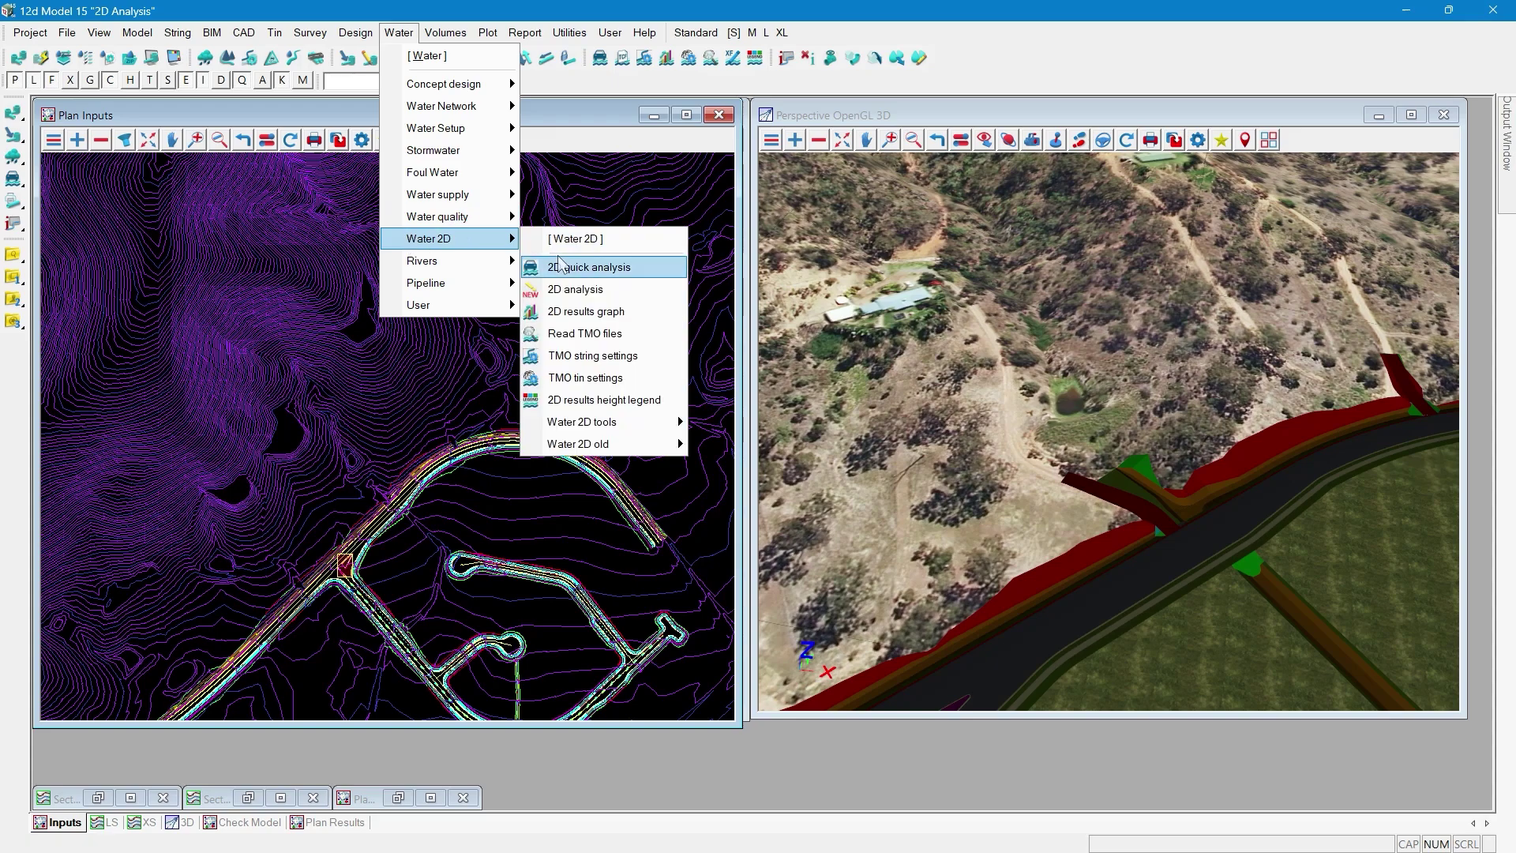
left_click(585, 289)
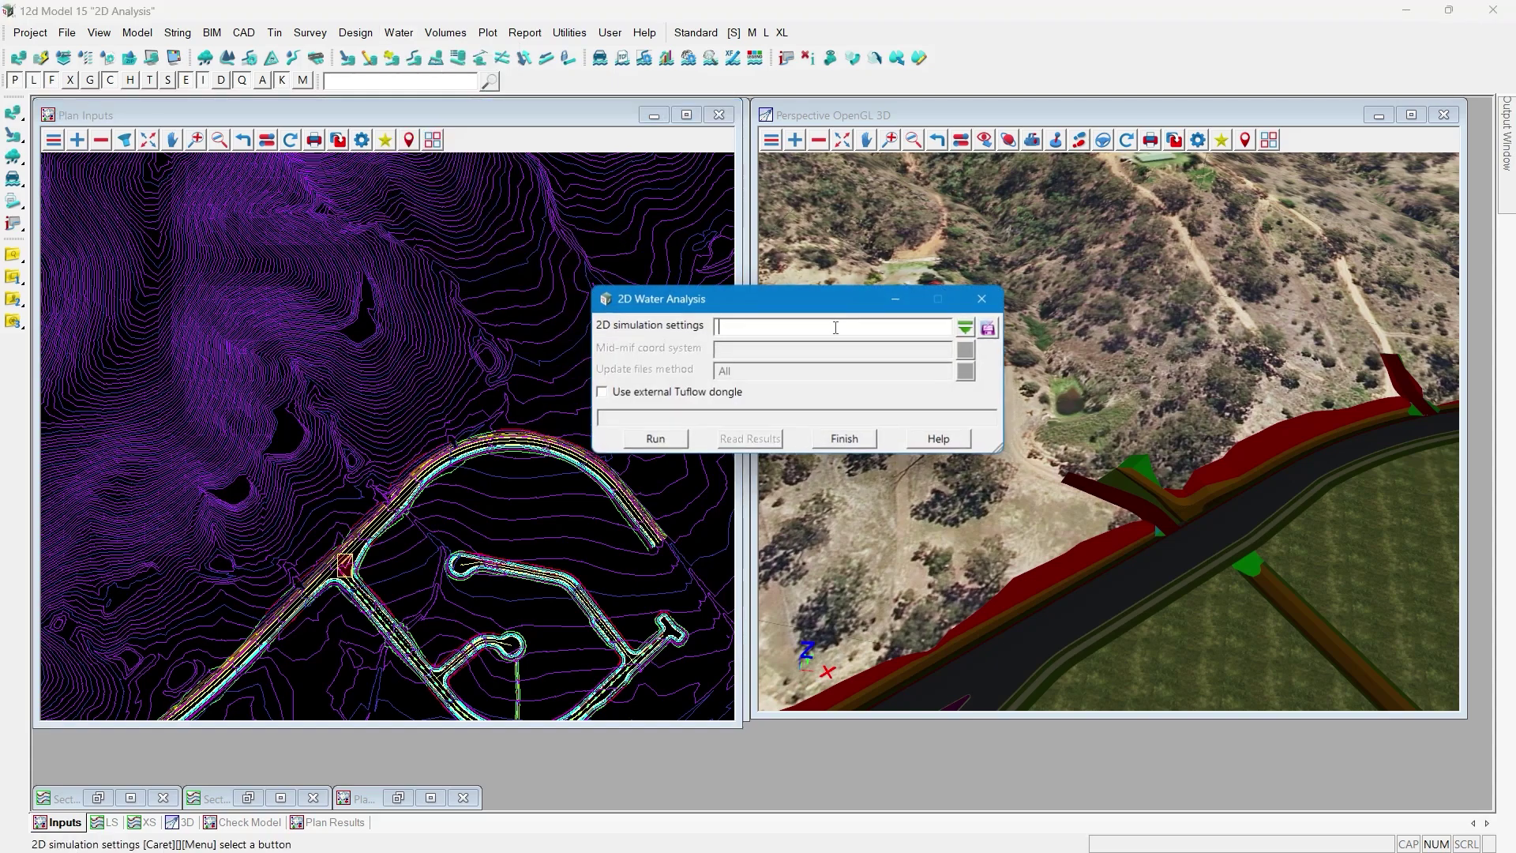
left_click_drag(751, 299, 730, 274)
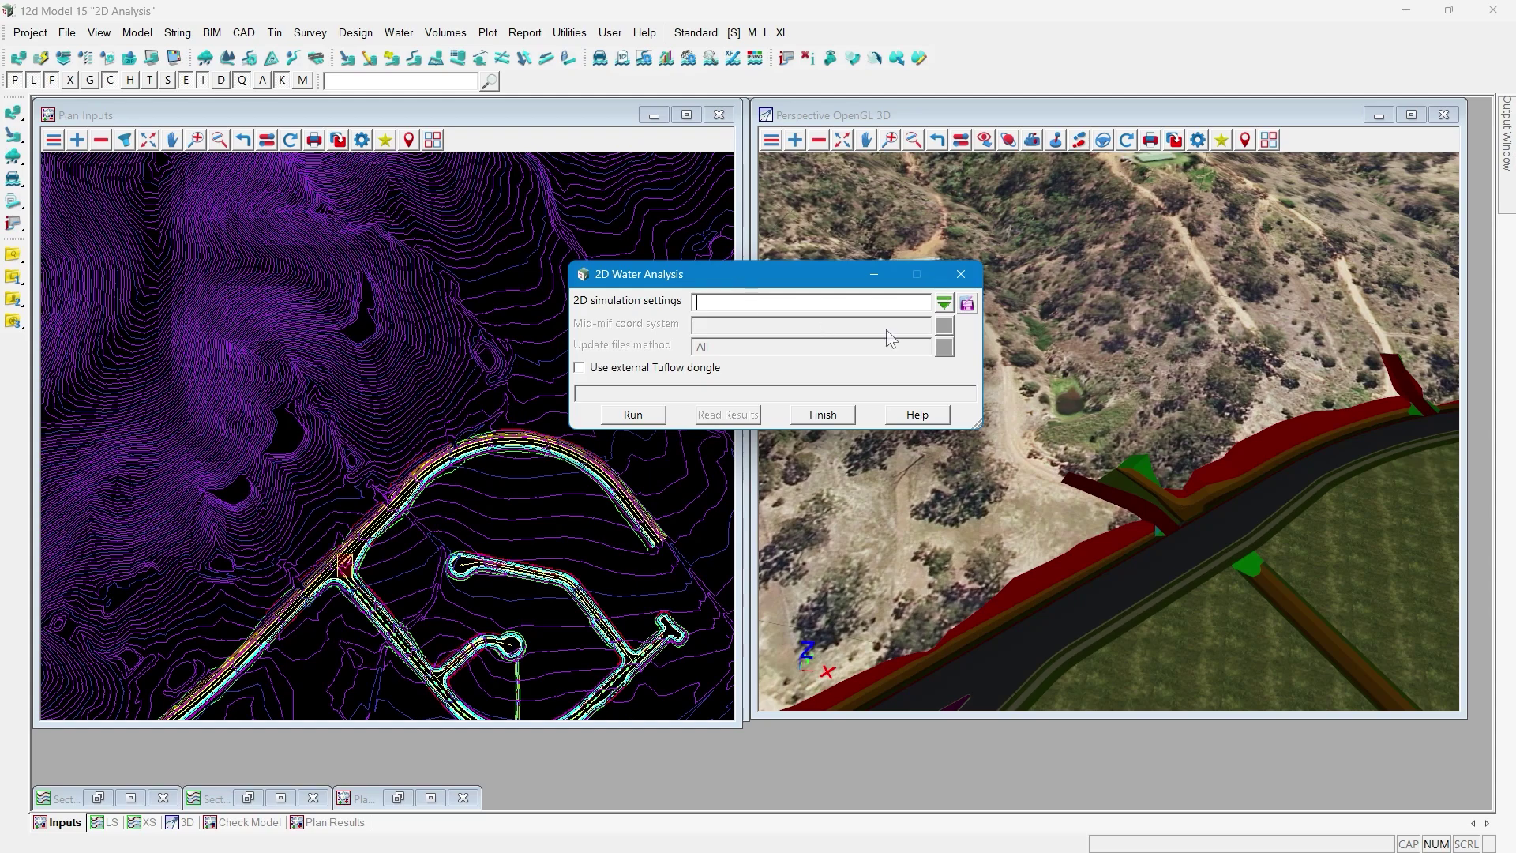
left_click(809, 306)
type("Flo")
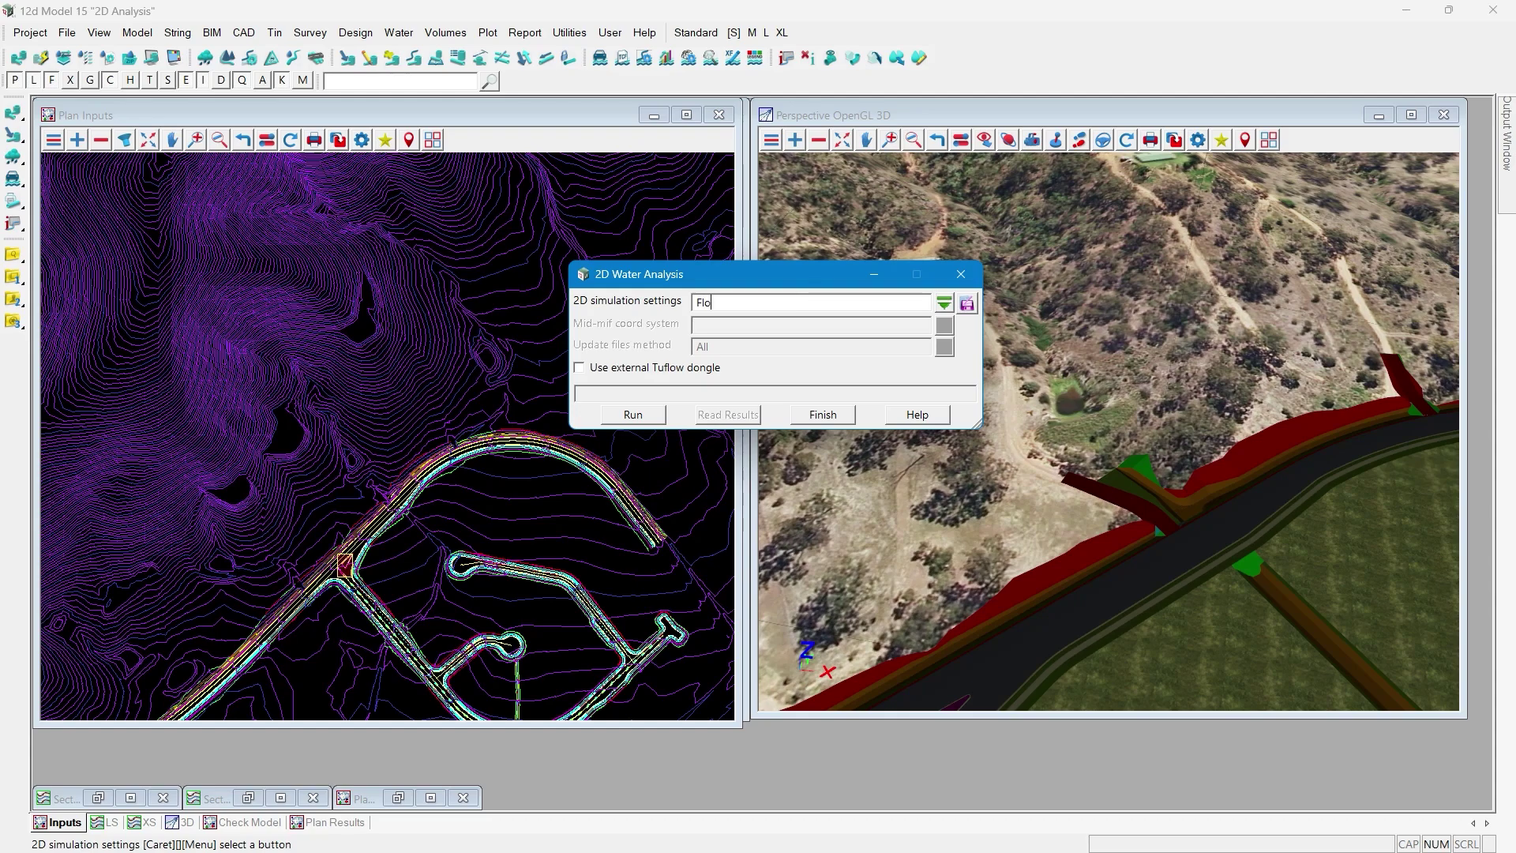
type("od 2d only")
key("Return")
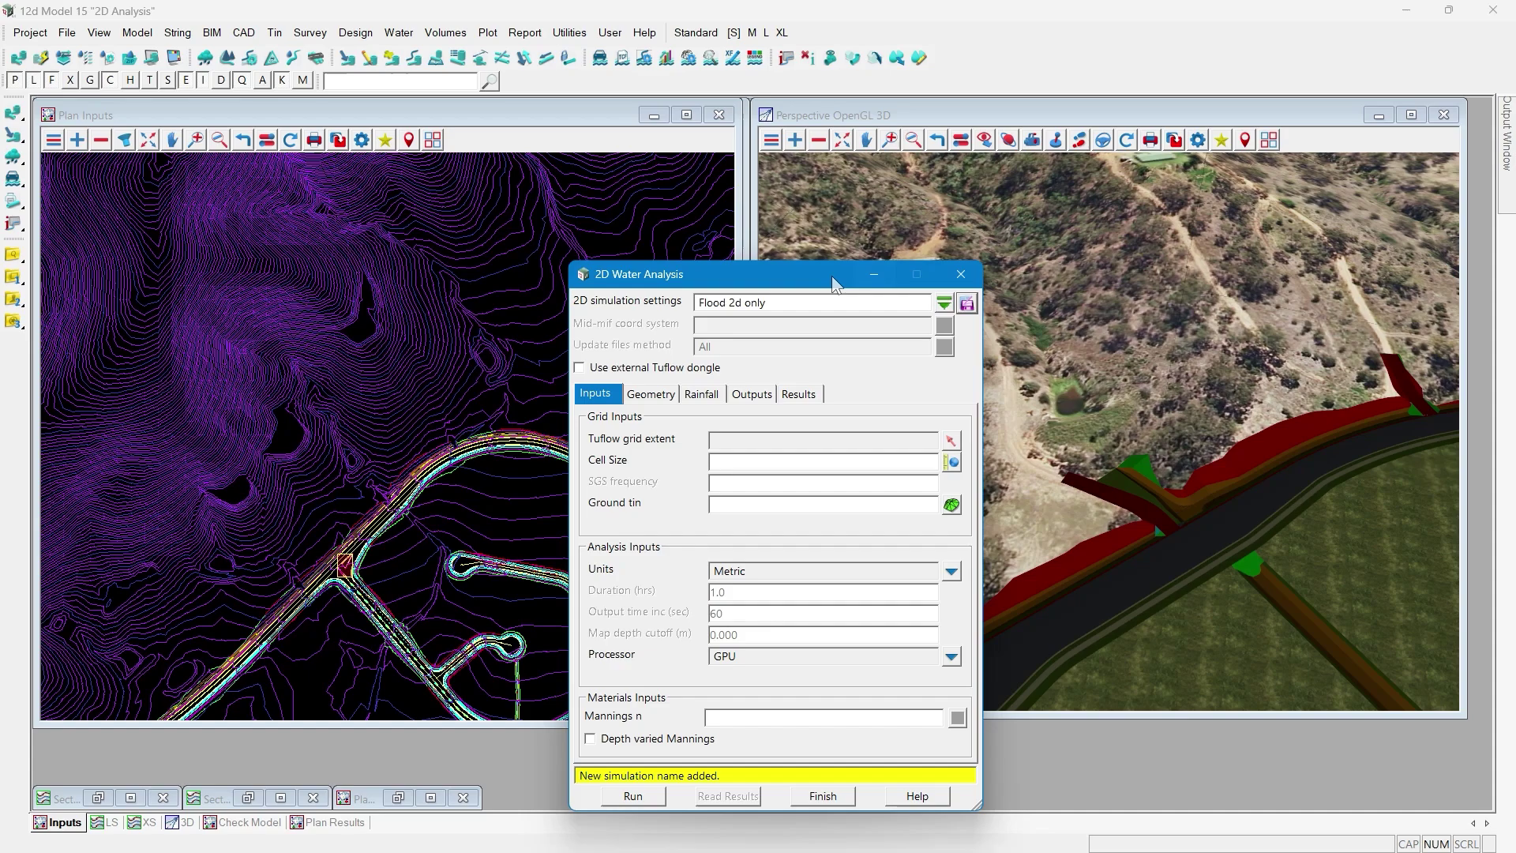
left_click_drag(769, 275, 865, 177)
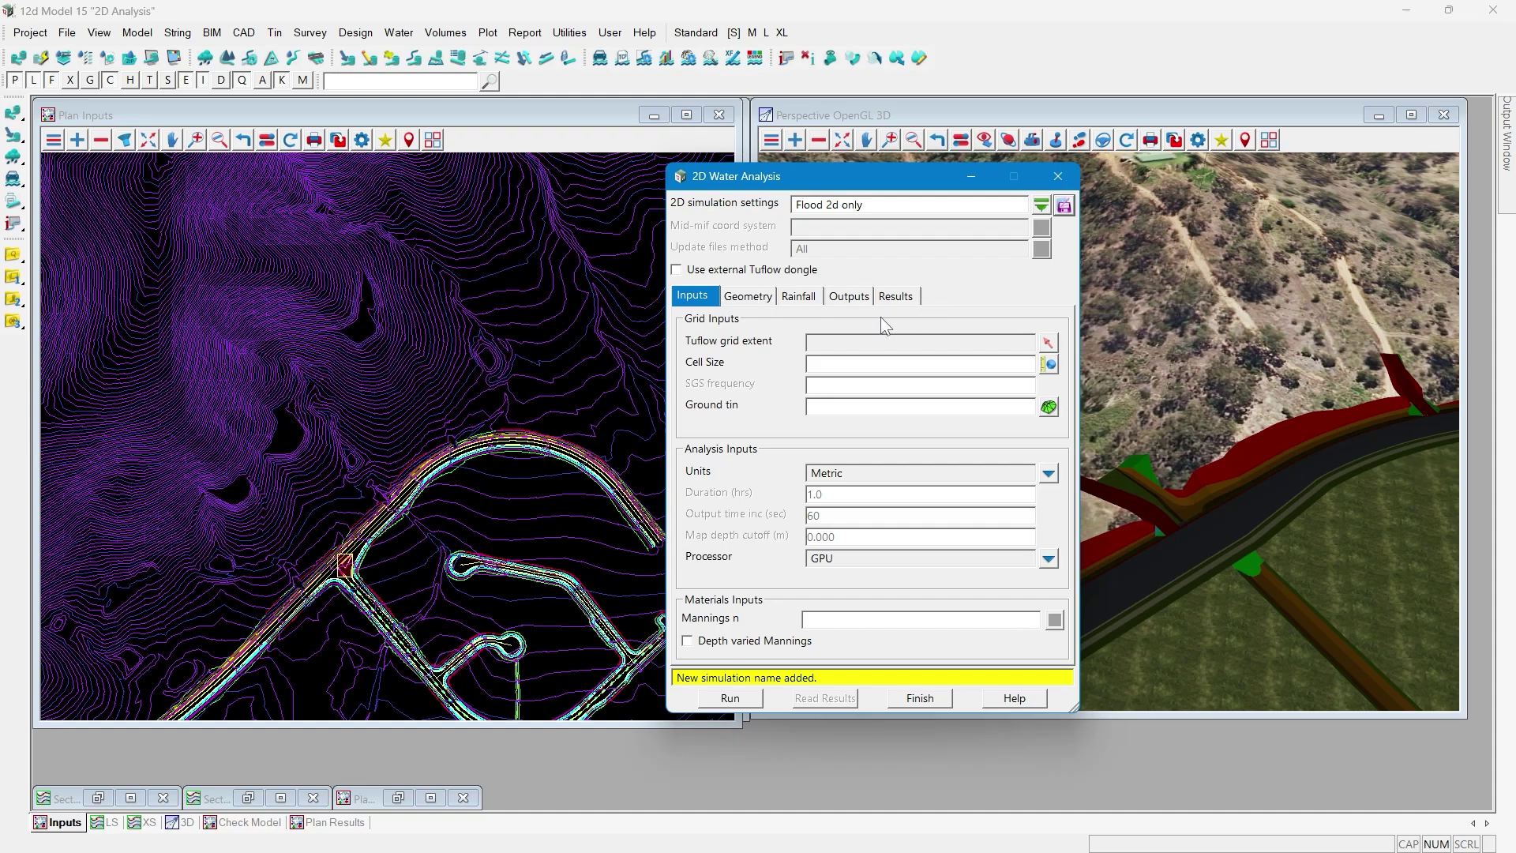
- Add the 2D Extents model to the Inputs plan view and pick its boundary string as the Tuflow grid extent
left_click(77, 139)
left_click(93, 210)
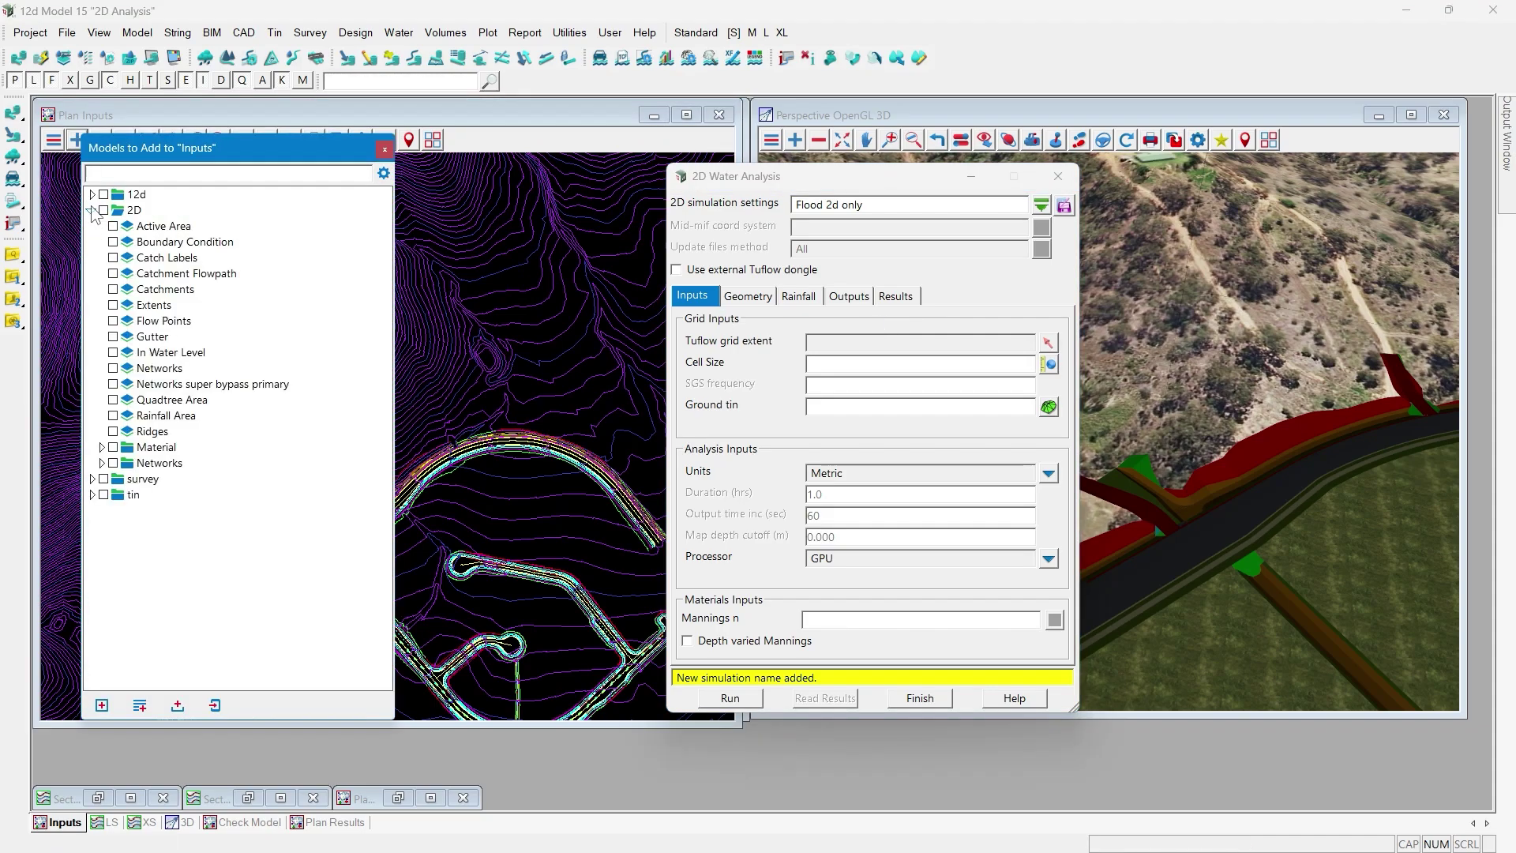
double_click(153, 303)
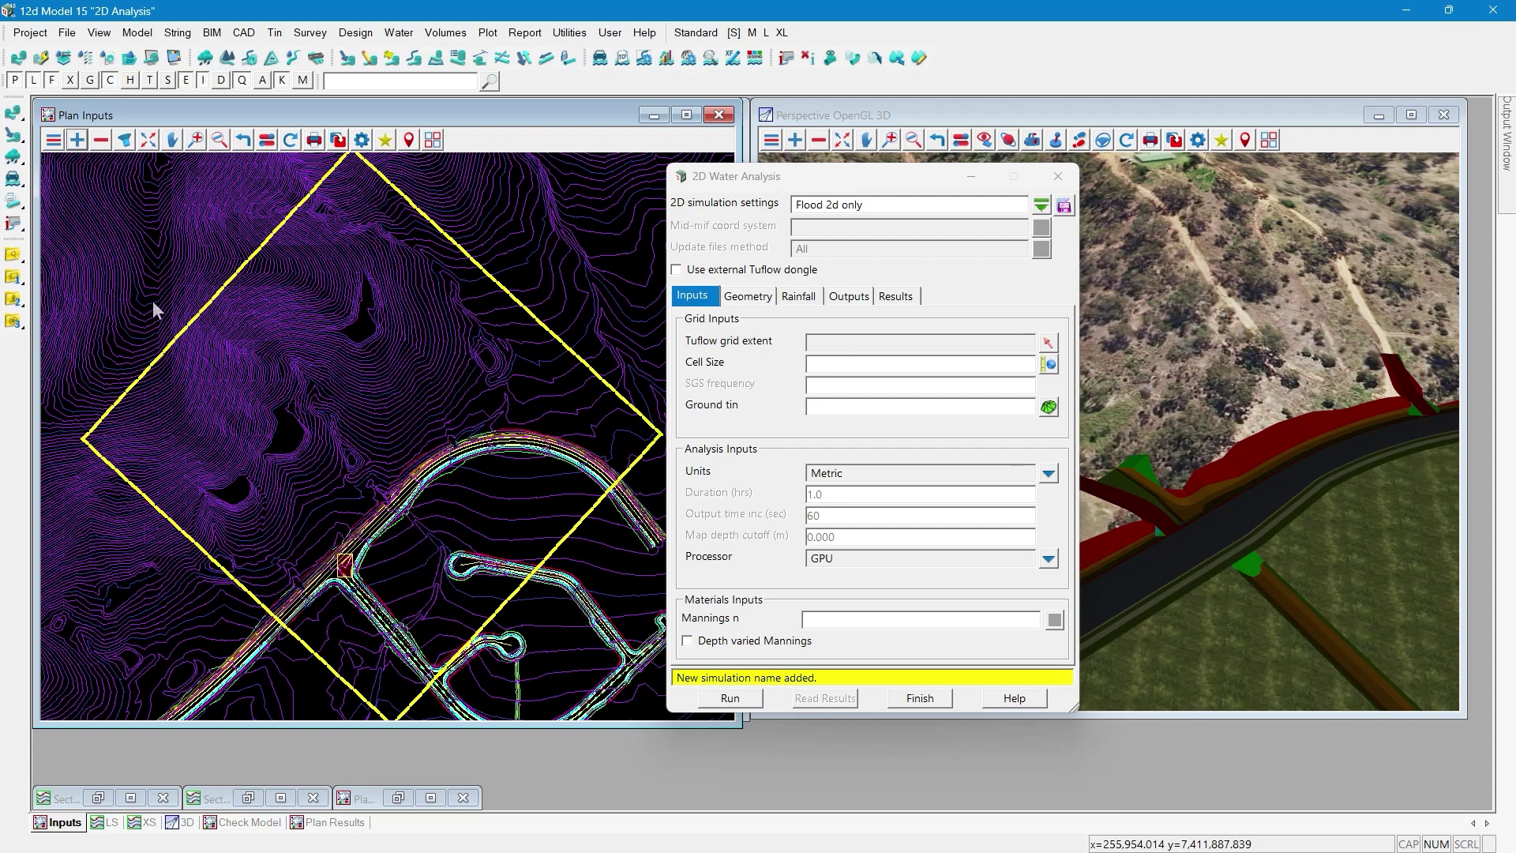
left_click(1048, 342)
left_click(562, 343)
middle_click(562, 343)
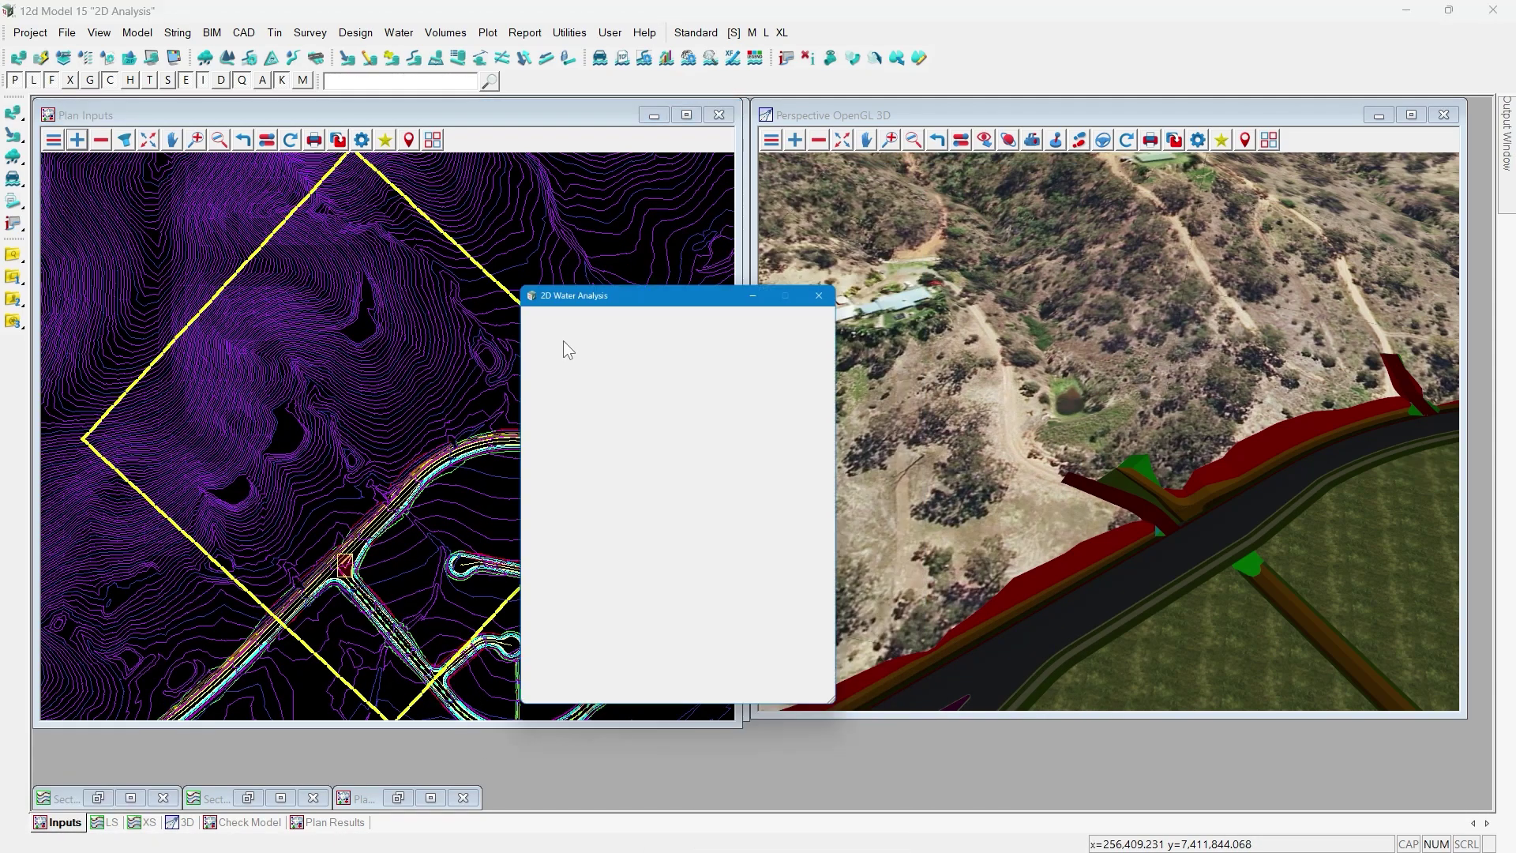
- Set the analysis grid's cell size to 3 and its SGS frequency to 5
left_click(920, 364)
type("3")
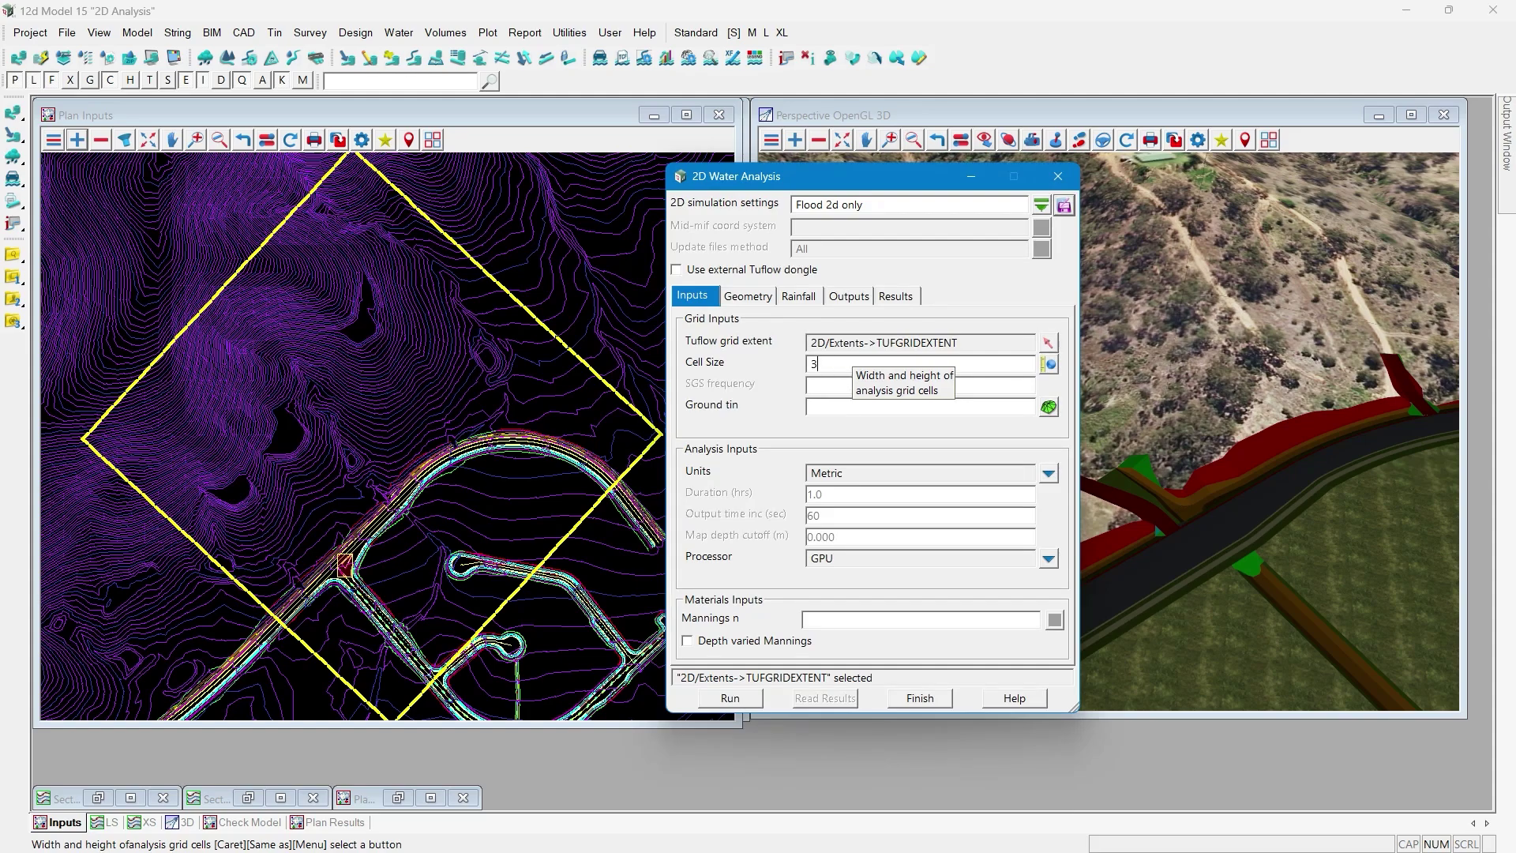
left_click(923, 386)
type("5")
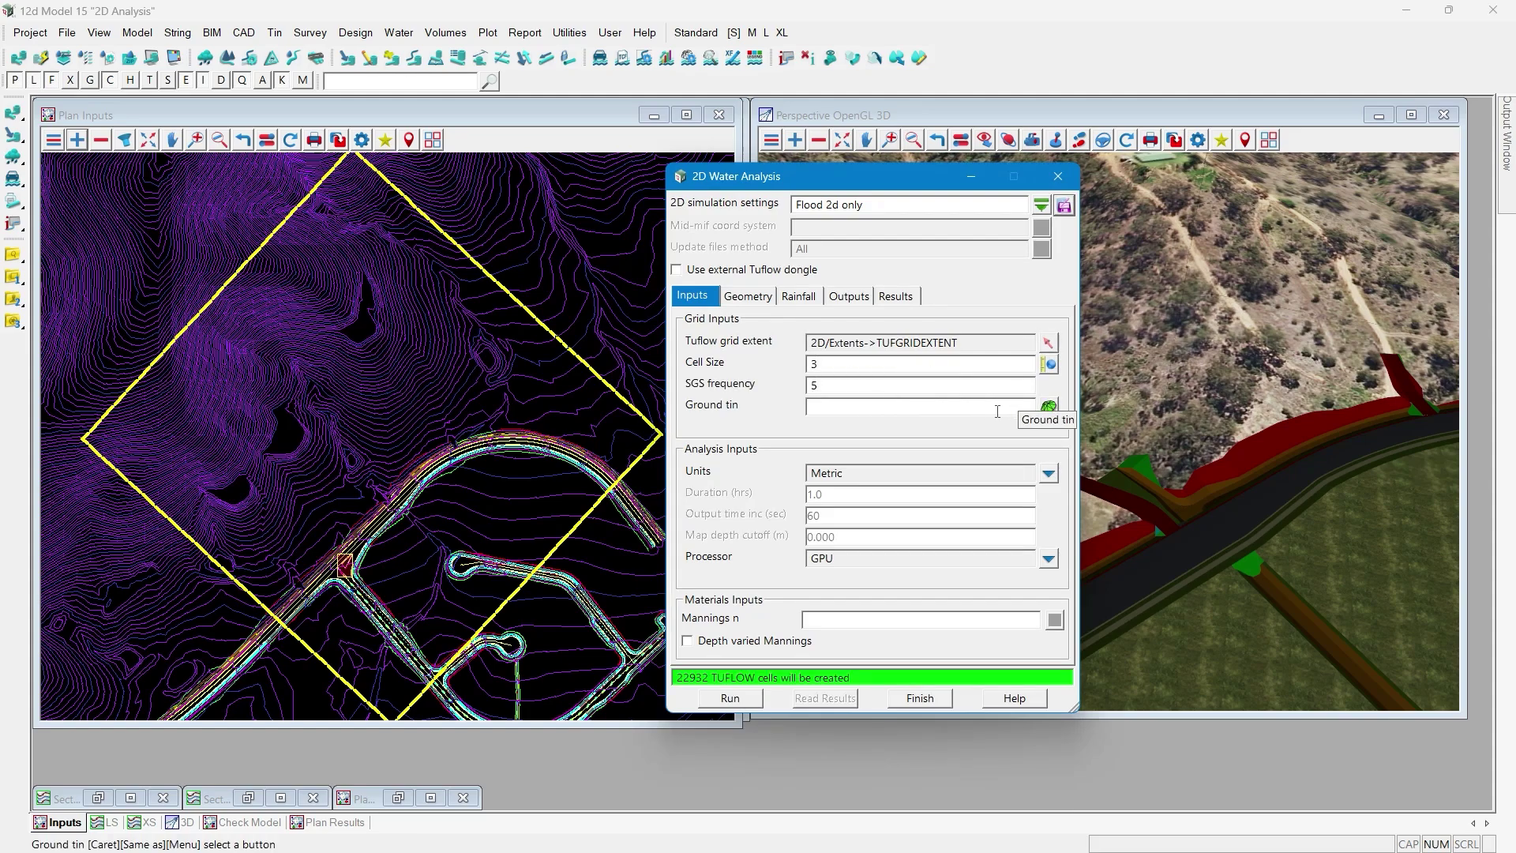
- Choose SUPERTIN/SUBDIVISION/FS as the ground tin and set Mannings n to 0.035
left_click(1047, 406)
left_click(1065, 306)
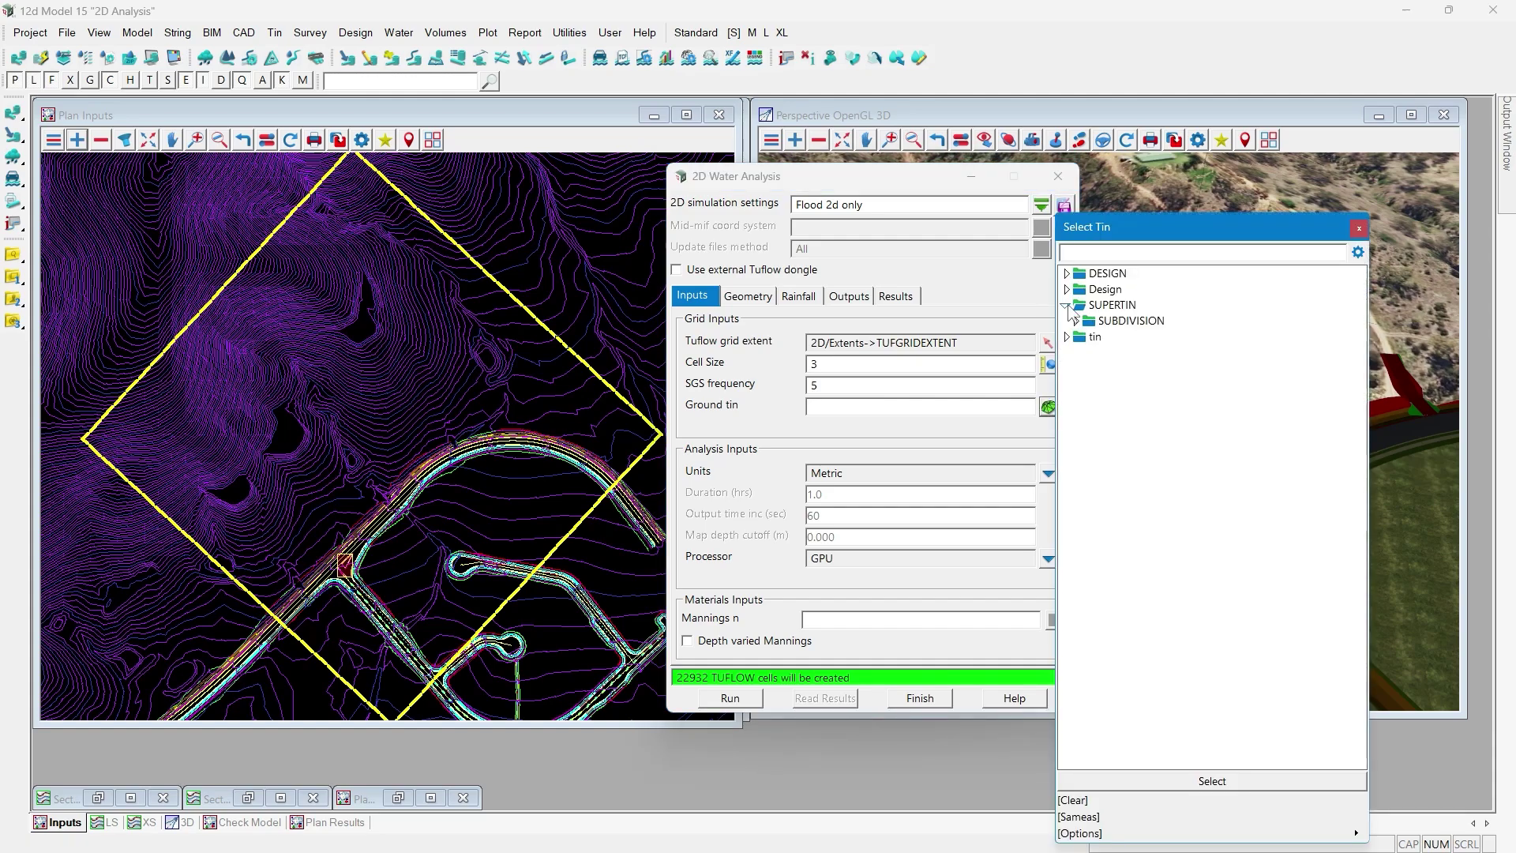
double_click(1116, 323)
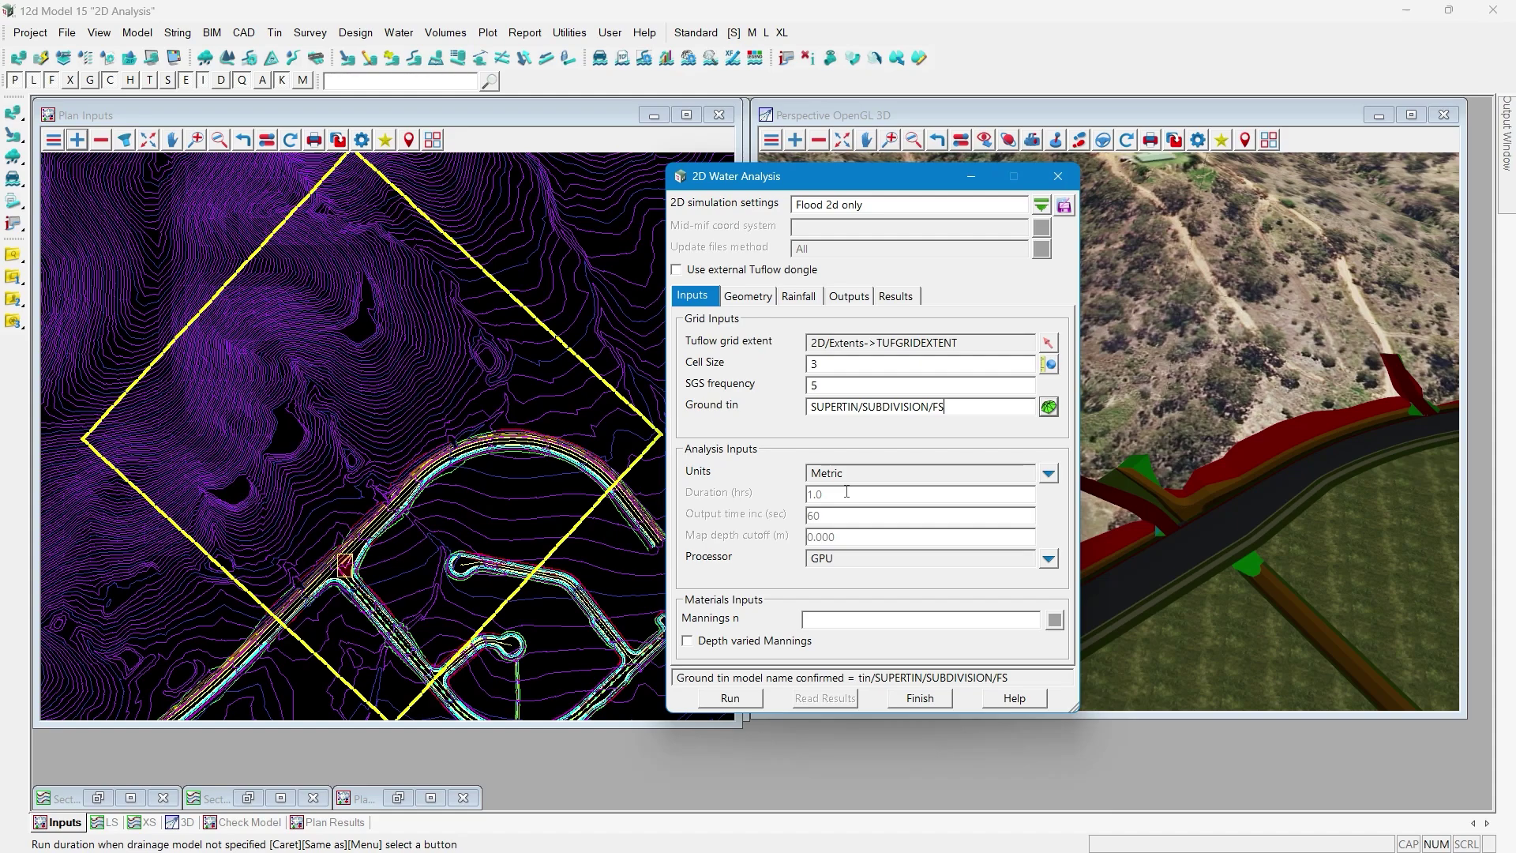
left_click(841, 618)
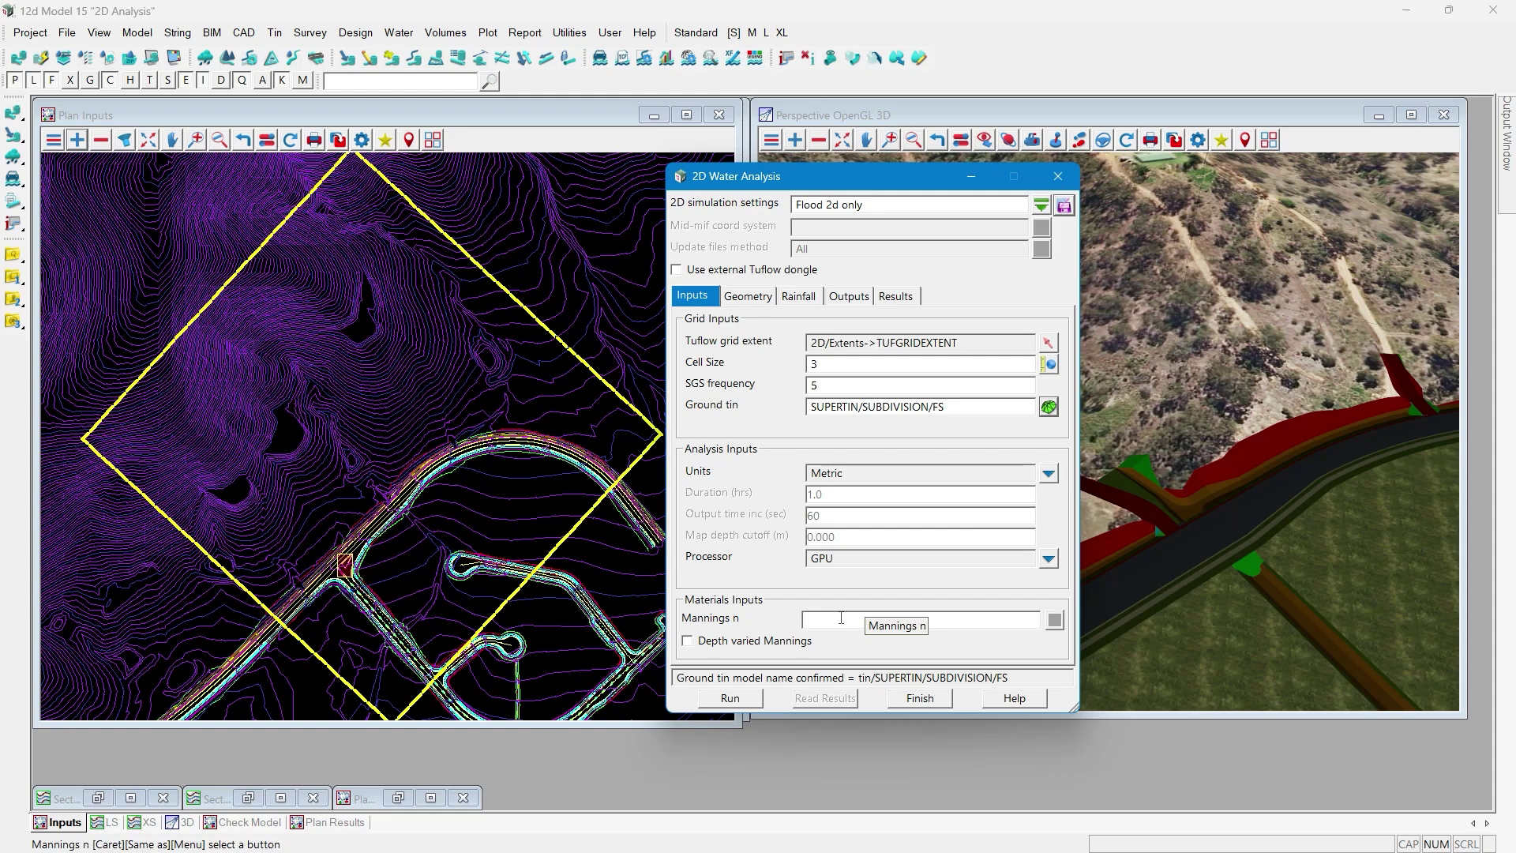
type("0.035")
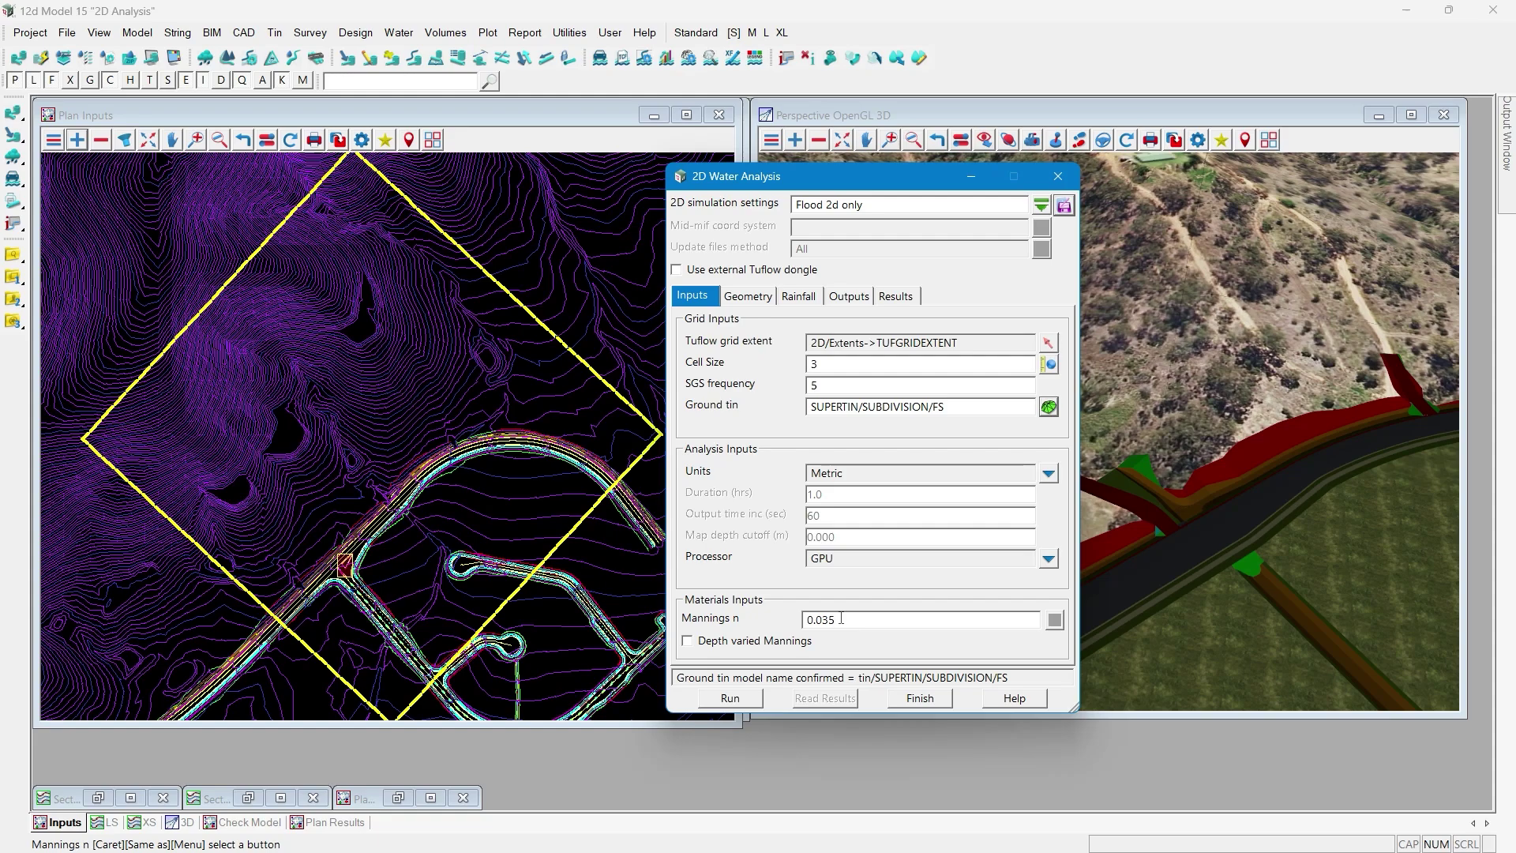
- Set the analysis rainfall to a constant 100 mm/hr
left_click(796, 298)
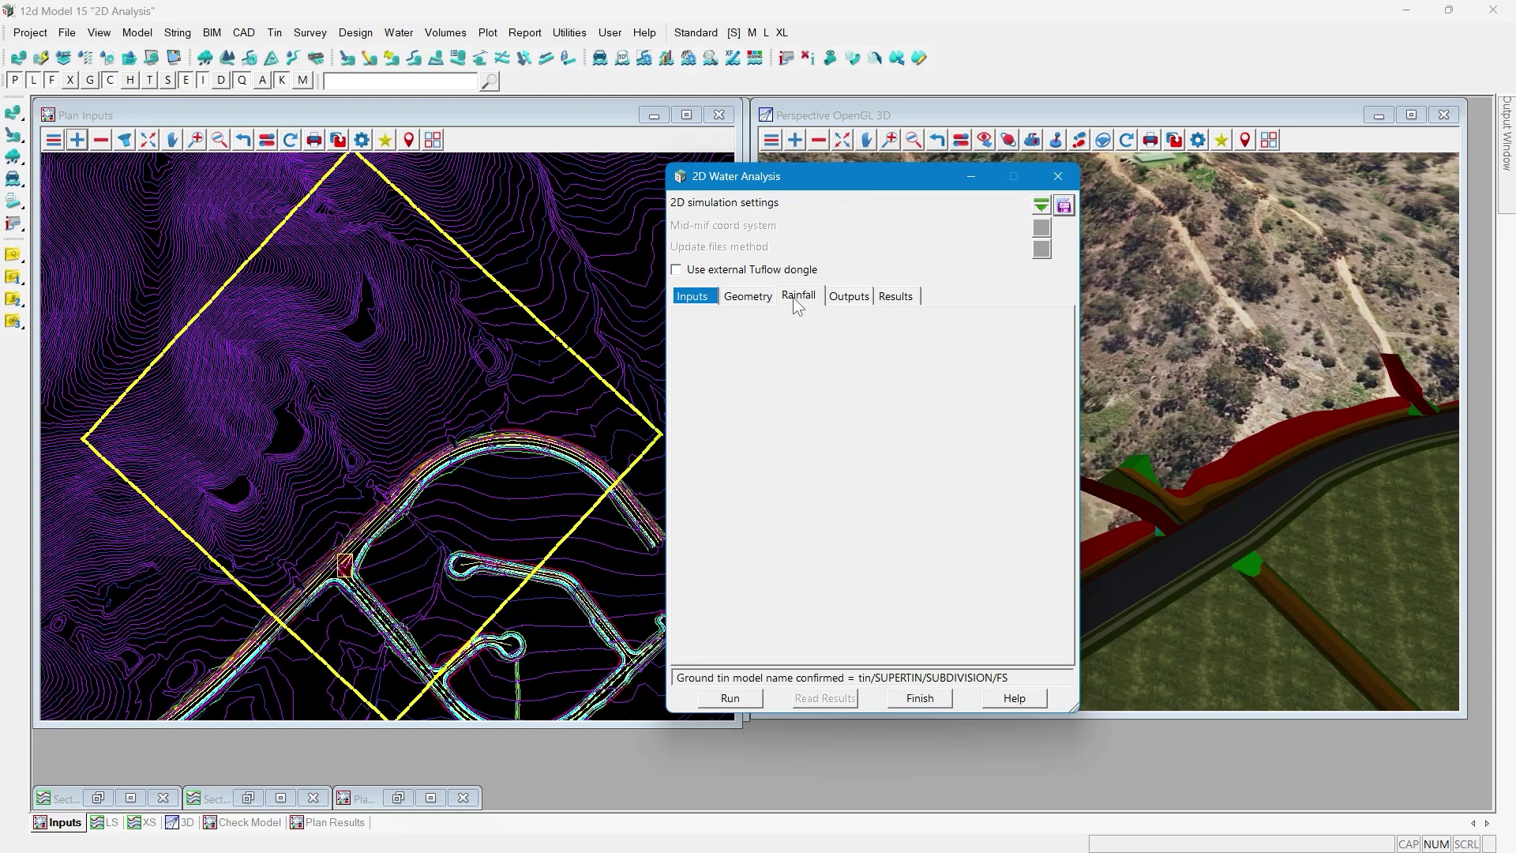
left_click(831, 357)
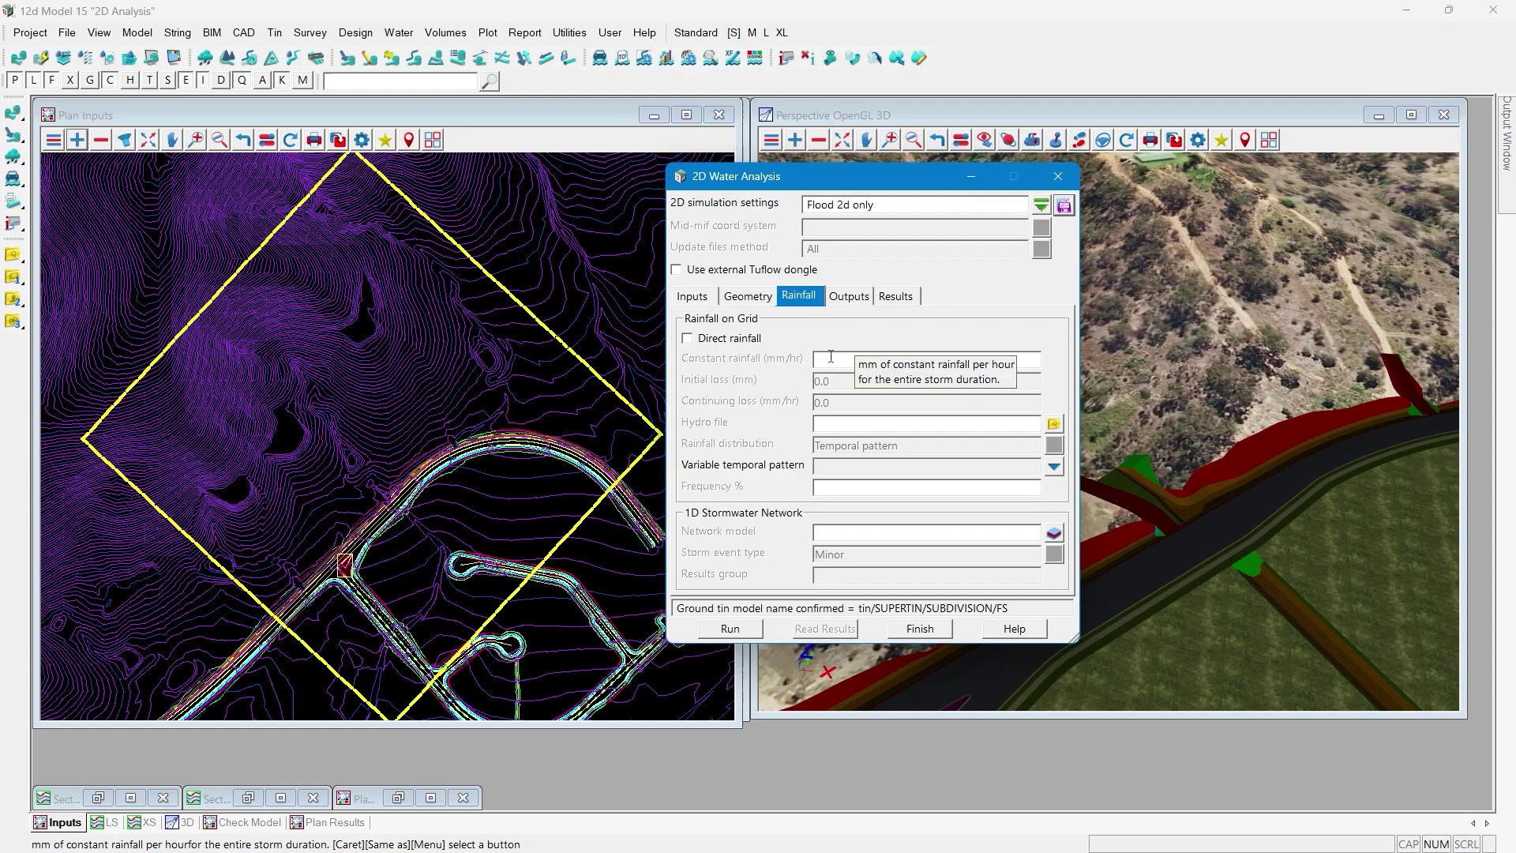
type("100")
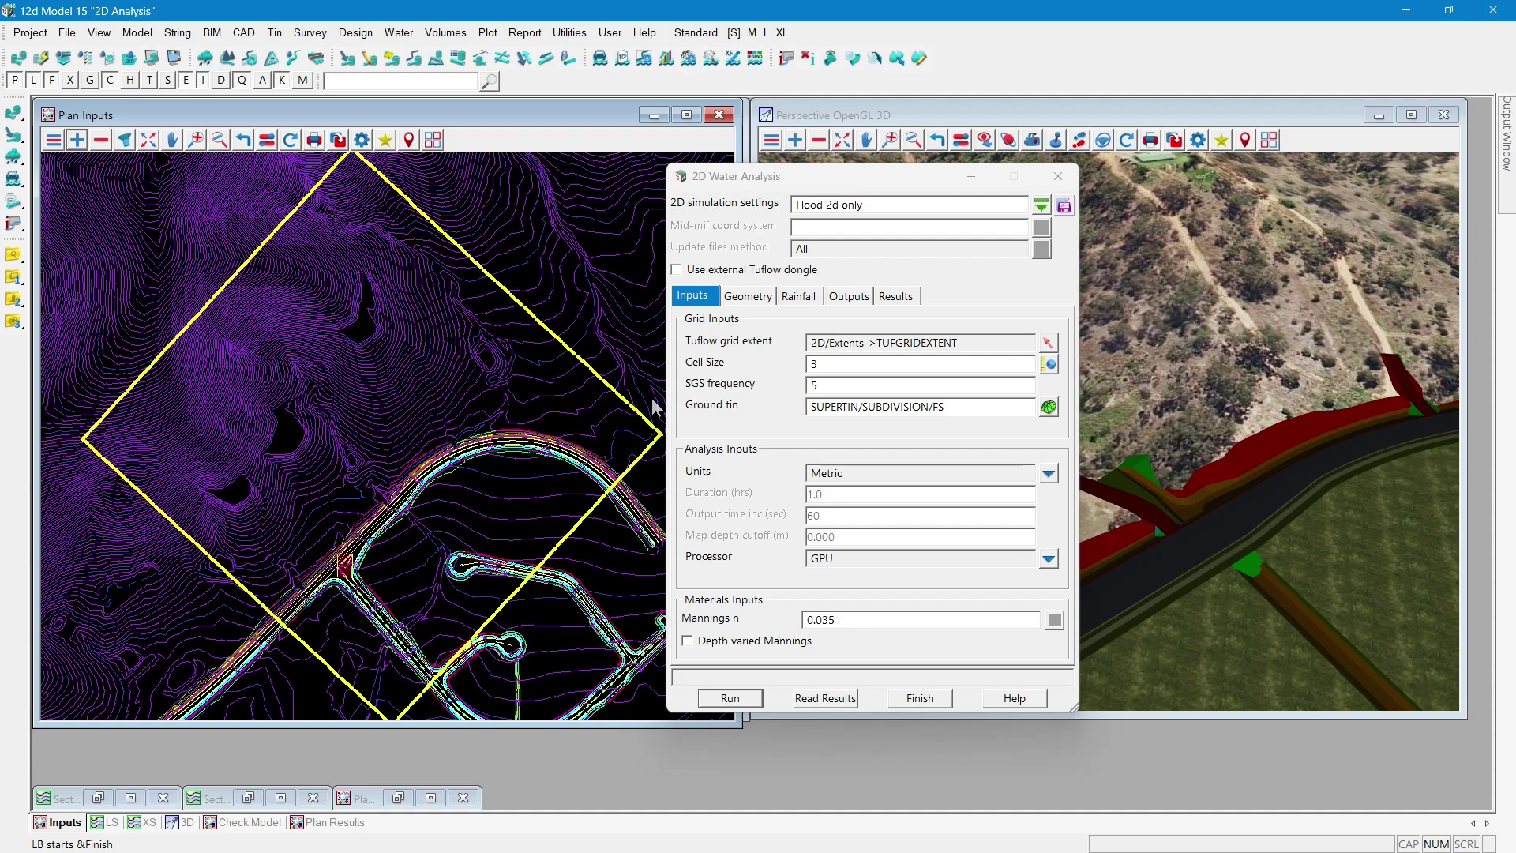
- Read the simulation results and add the 3d model from Flood 2d only/Results 2d to the Plan Results view
left_click(825, 697)
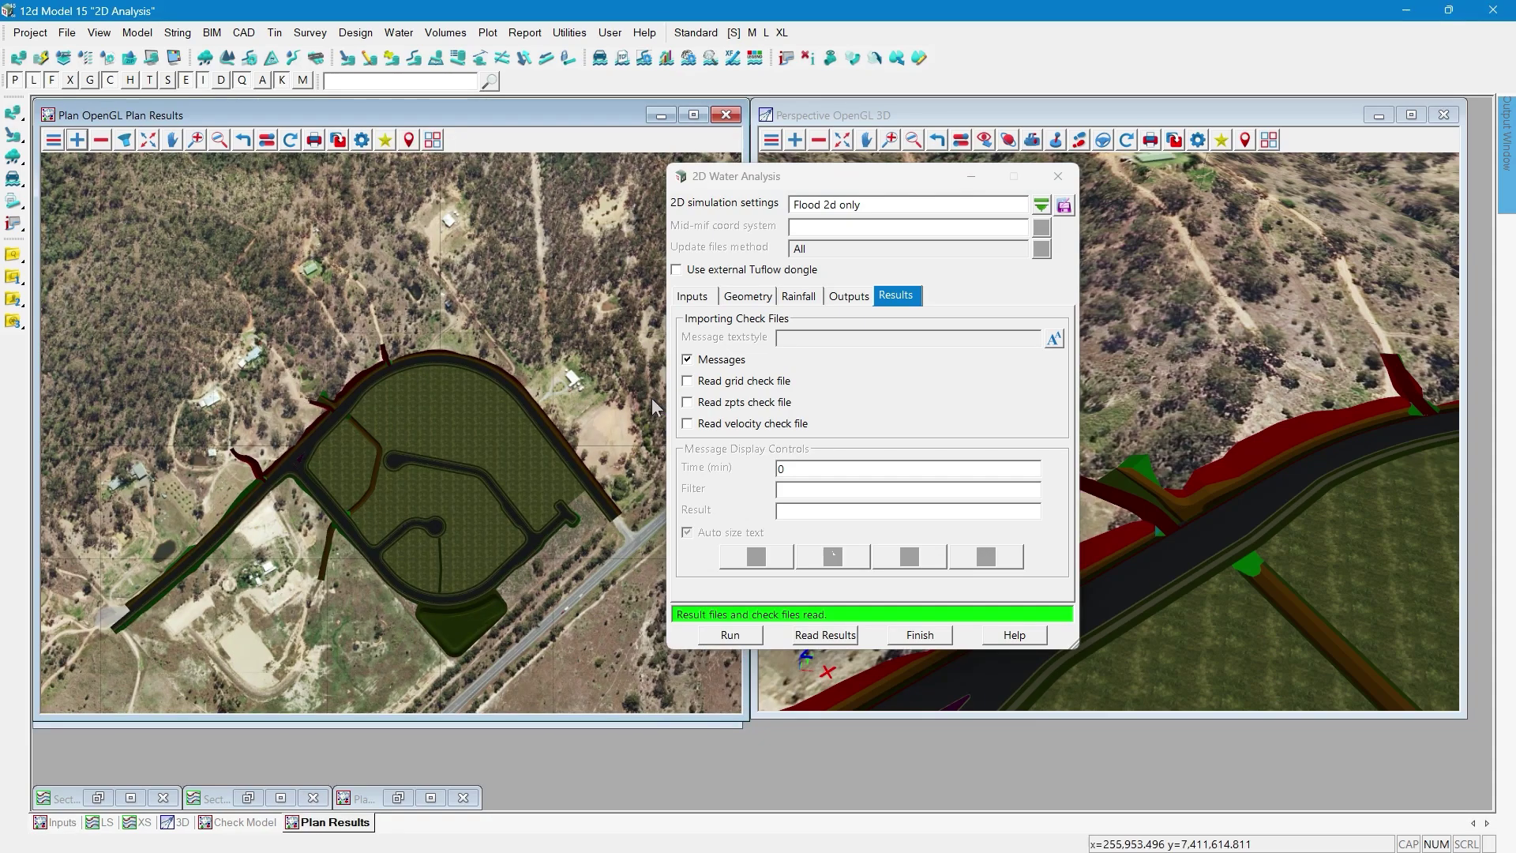
left_click(76, 140)
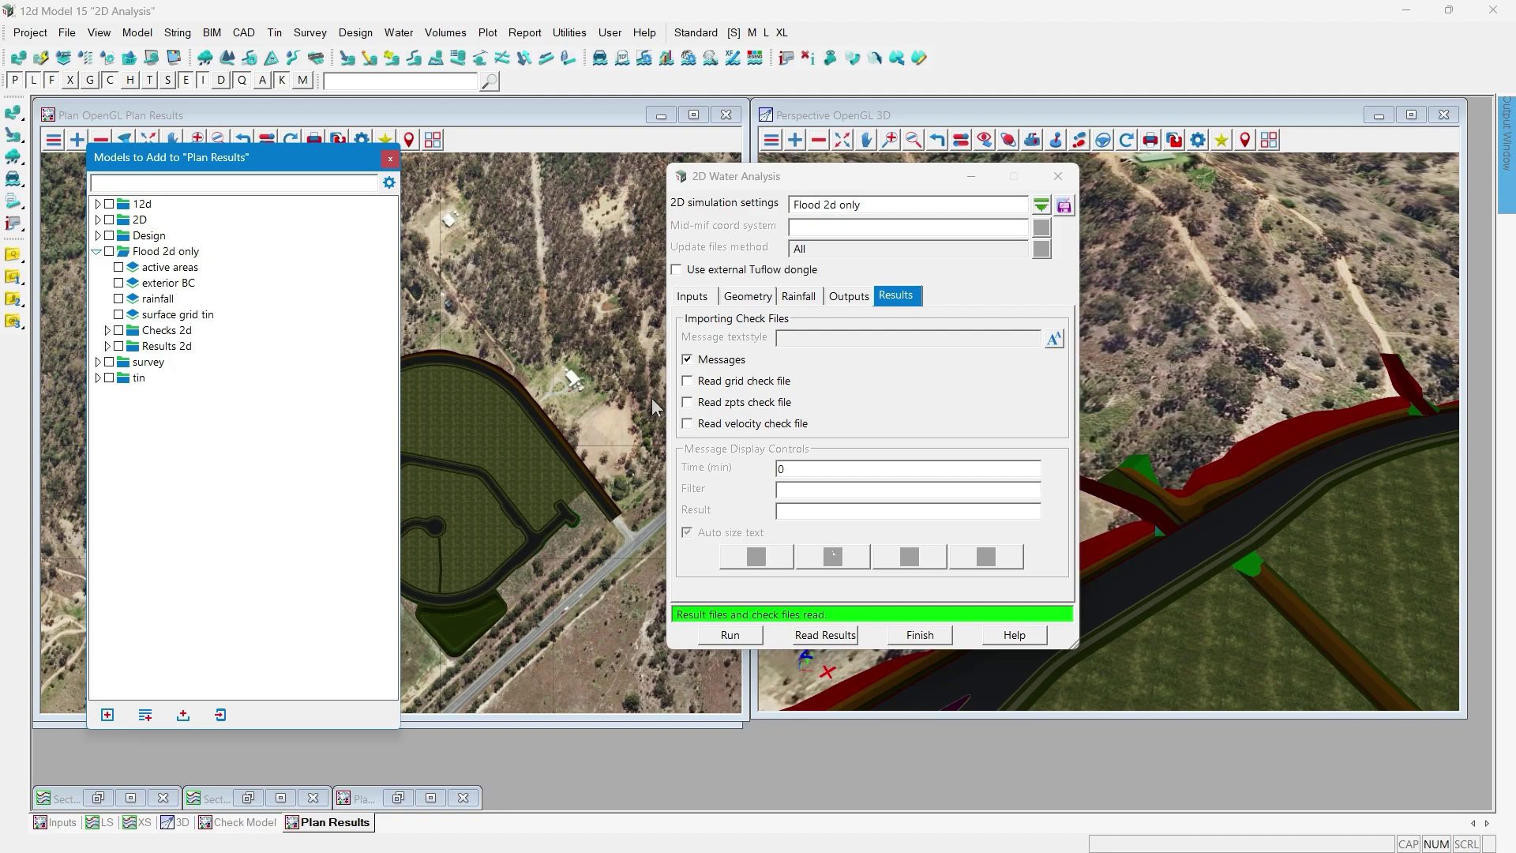
double_click(183, 345)
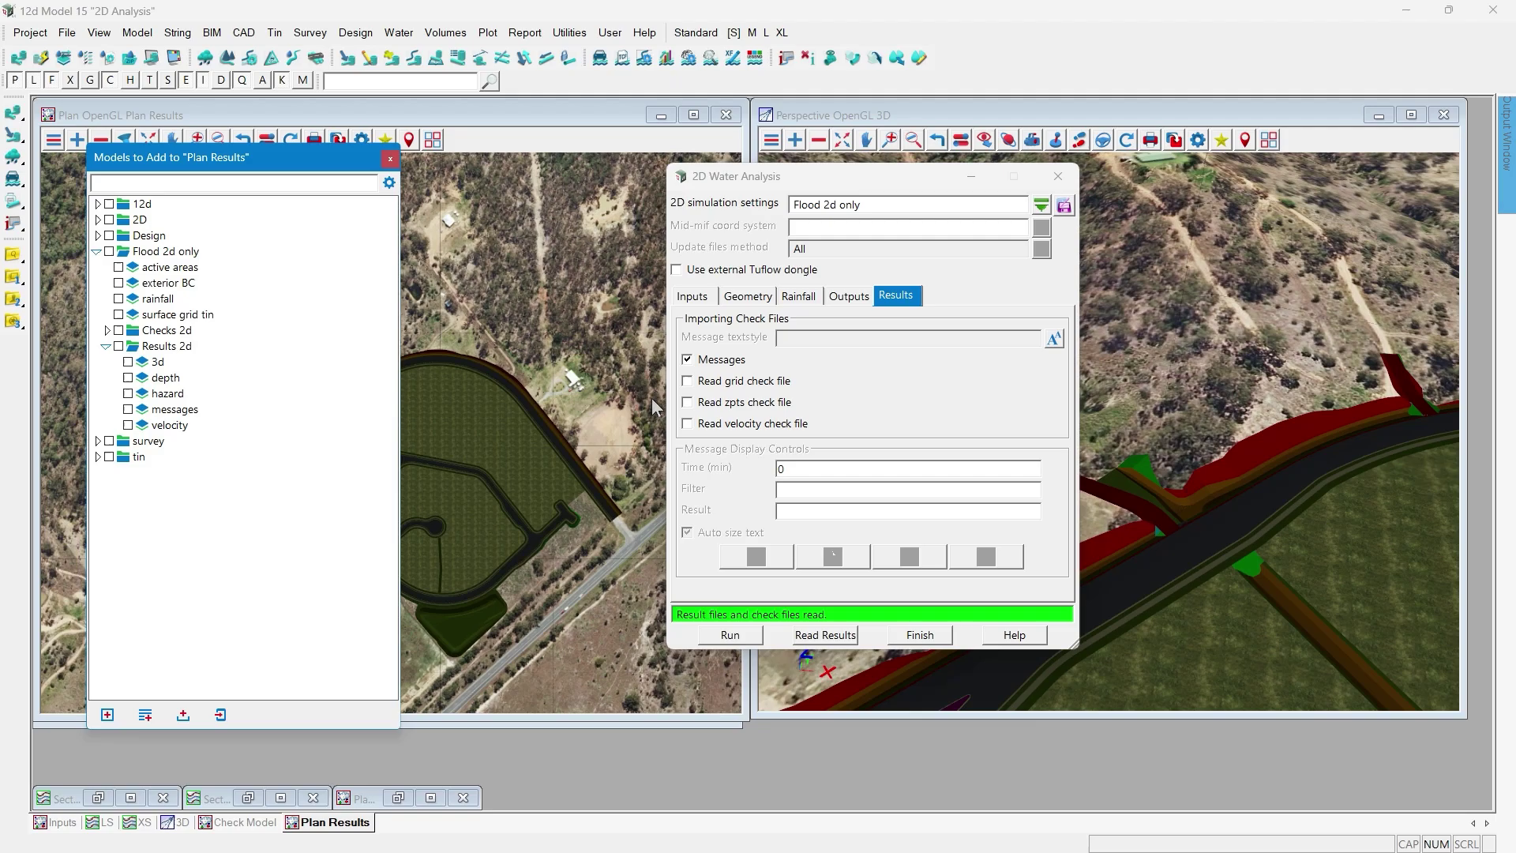
key("ctrl")
double_click(162, 363)
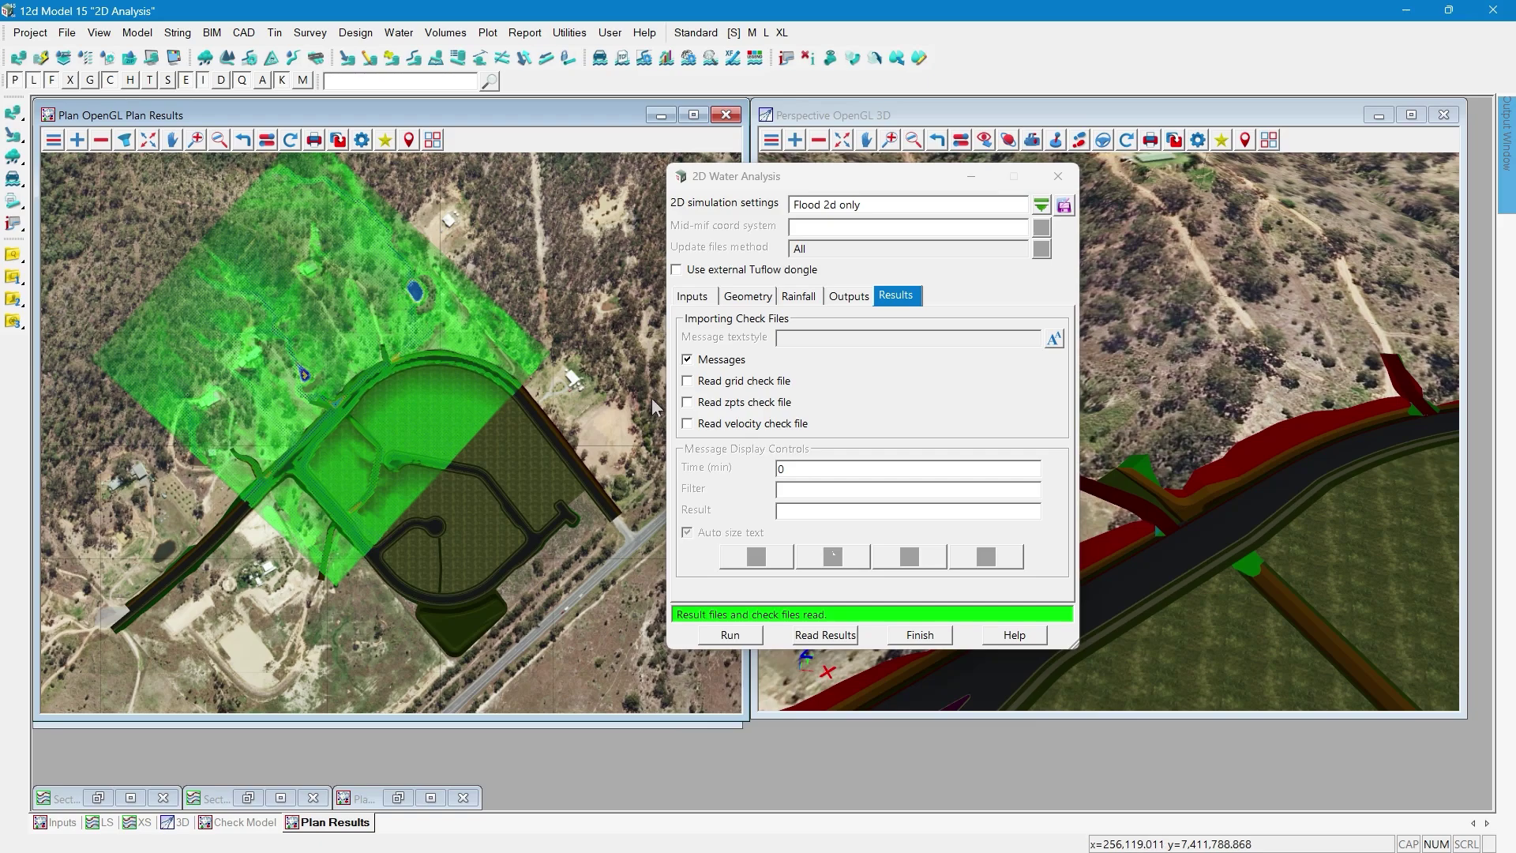
- Add the 3d model from Flood 2d only/Results 2d to the 3D perspective view
left_click(795, 140)
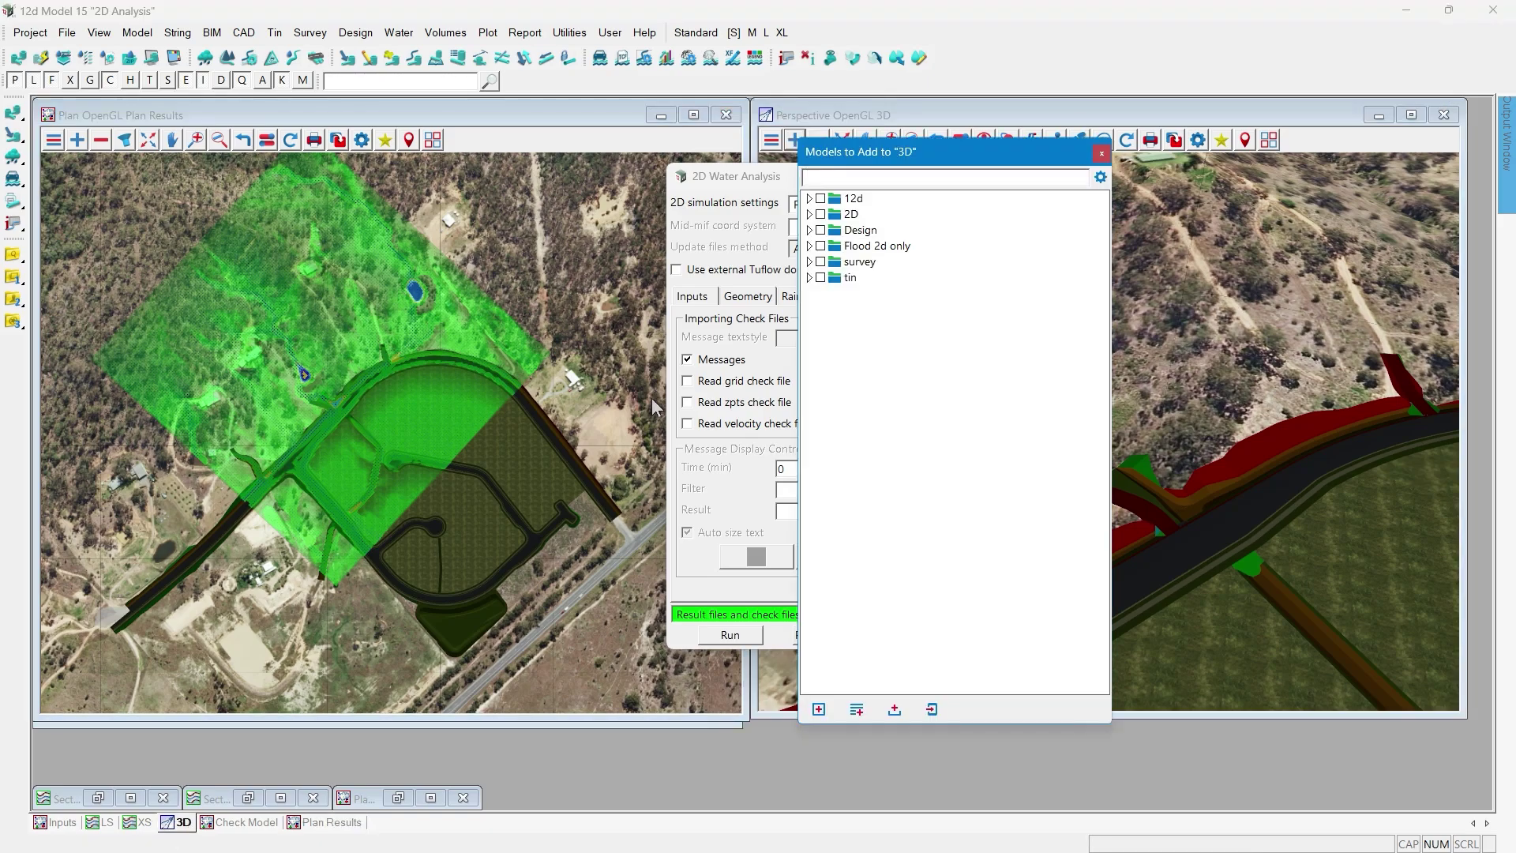
left_click(809, 245)
left_click(818, 341)
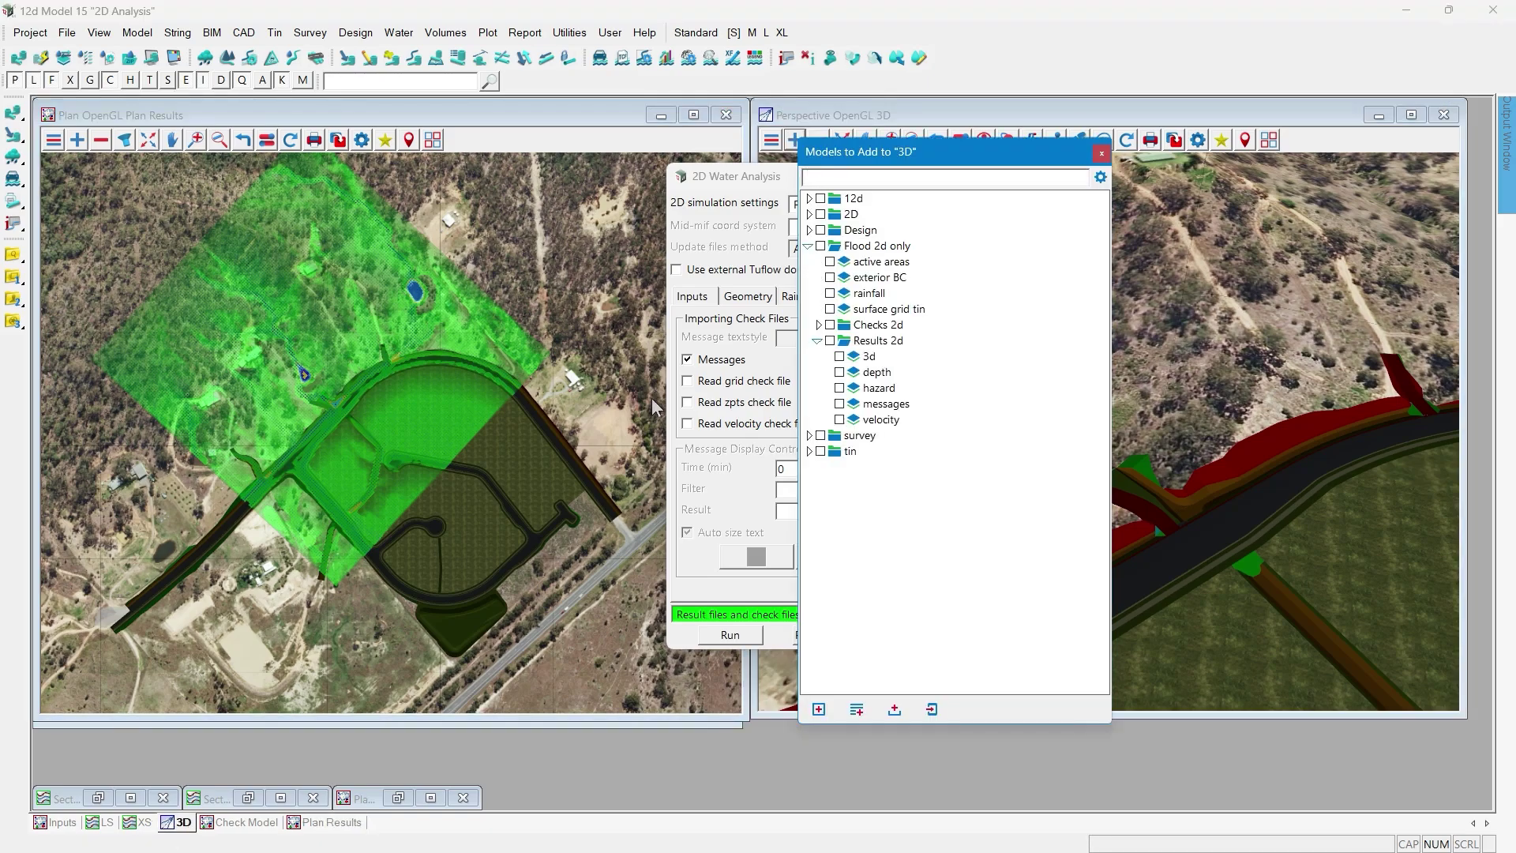
left_click(840, 356)
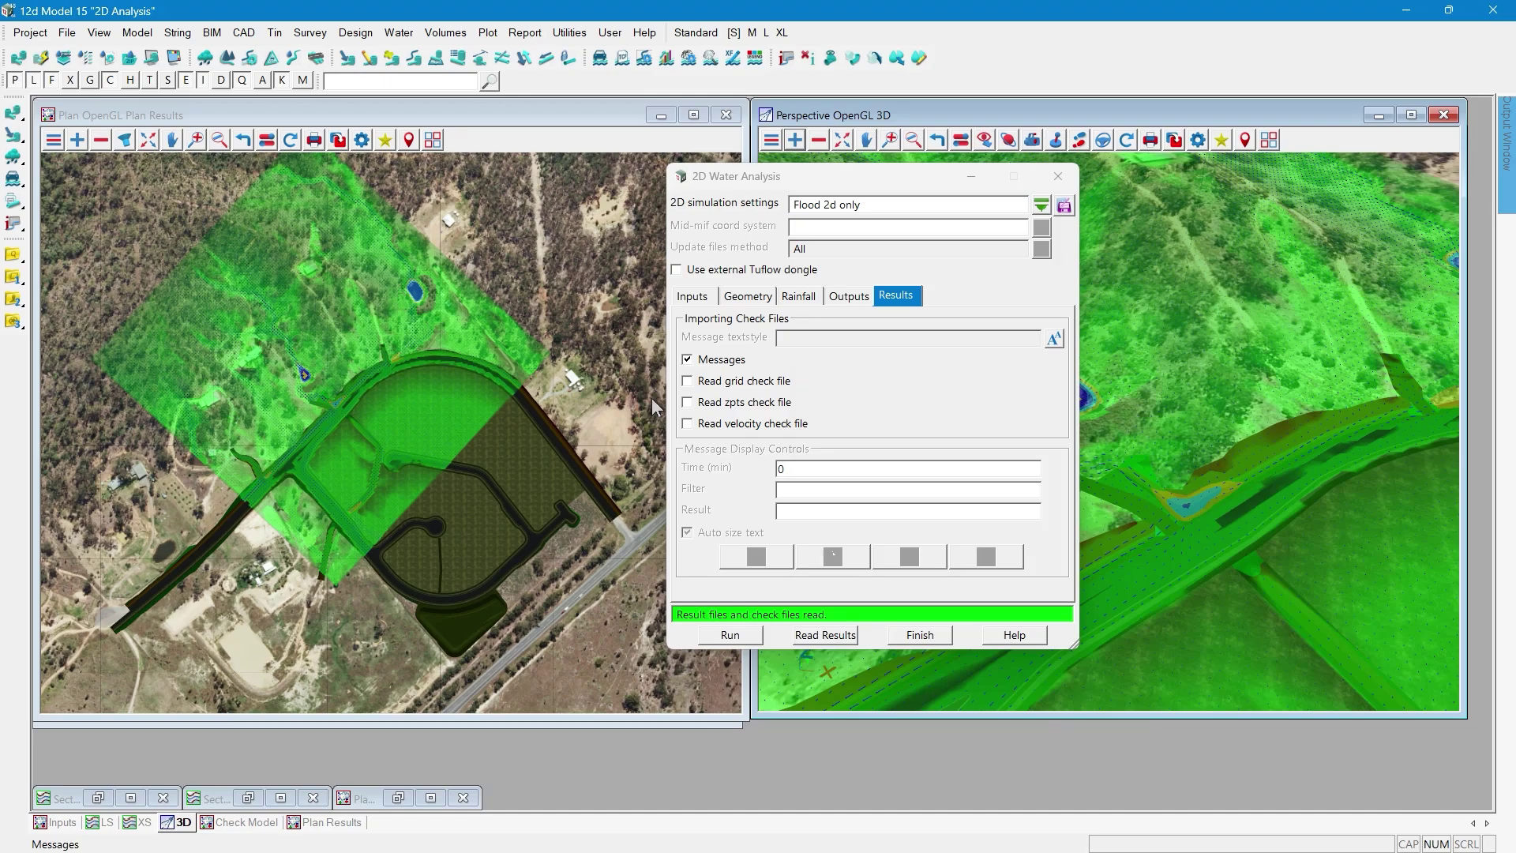
scroll(285, 203, "up", 1)
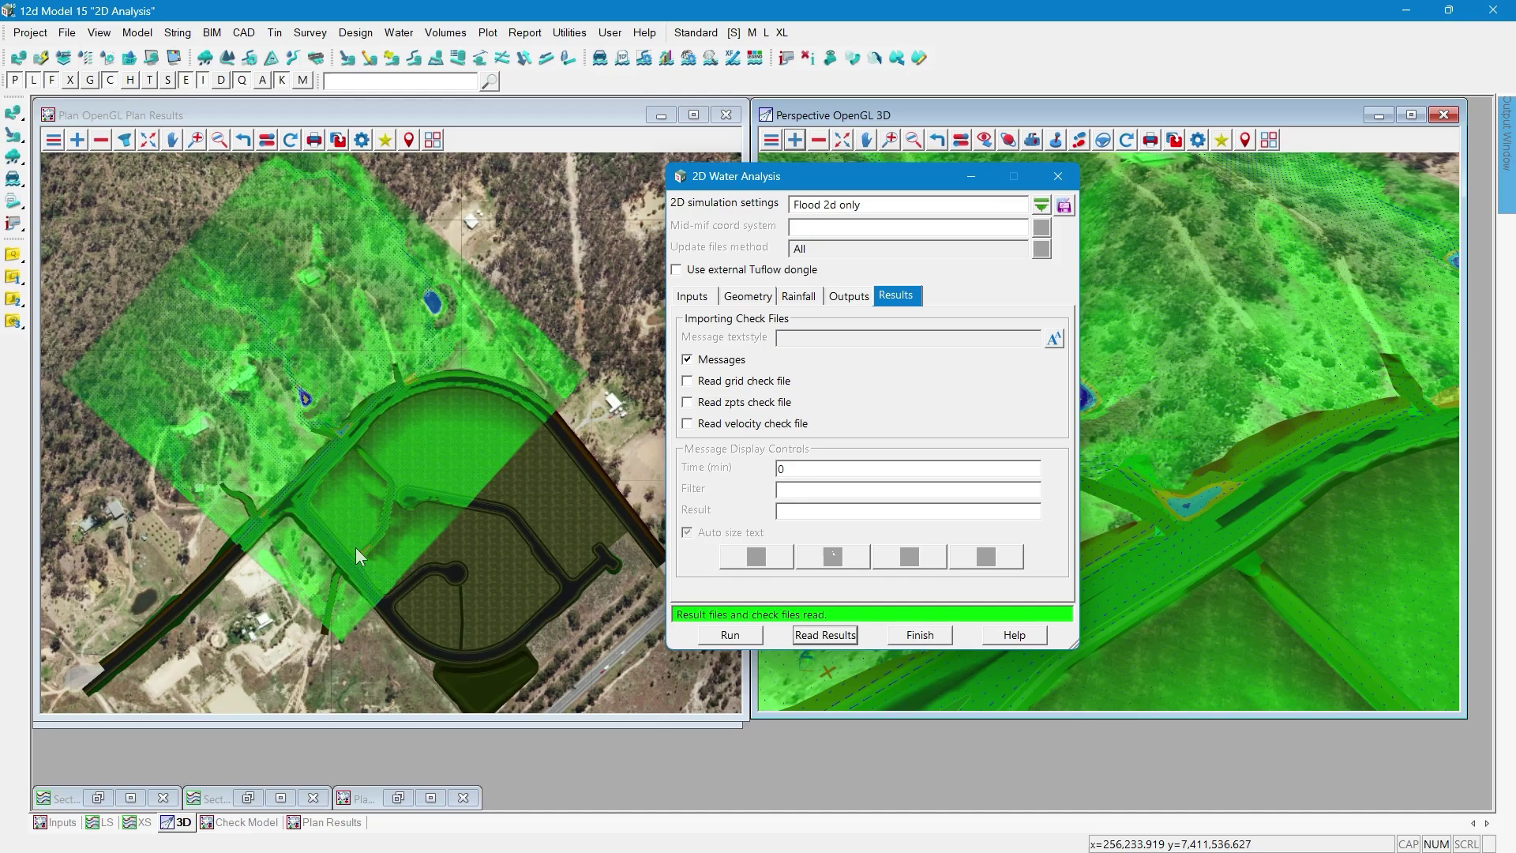
- Bring up the Check Model plan view and arrange it beside the 3D perspective view
left_click(249, 822)
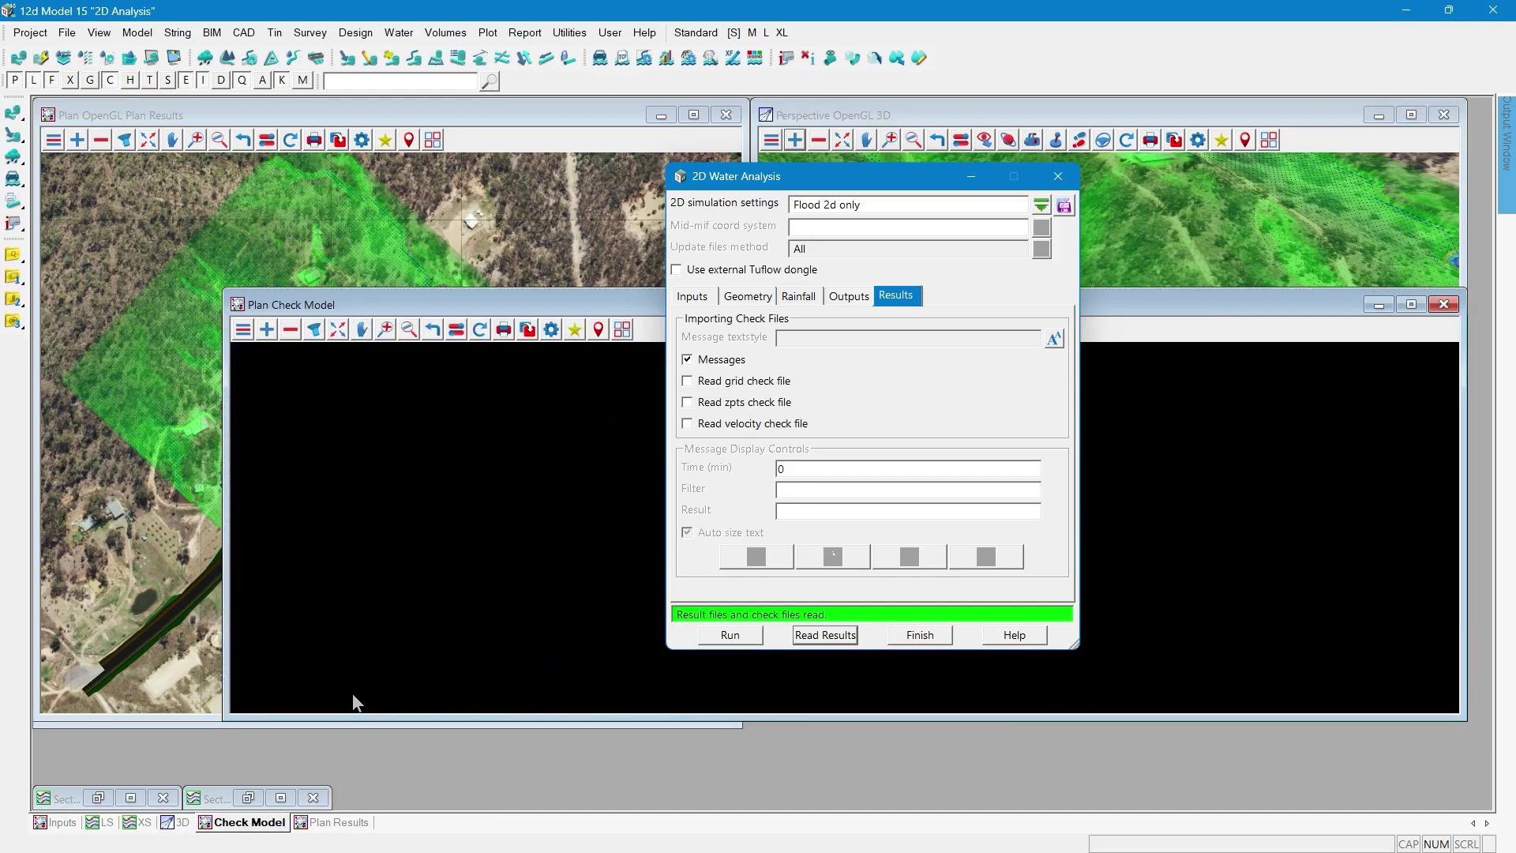
left_click(622, 329)
left_click(652, 408)
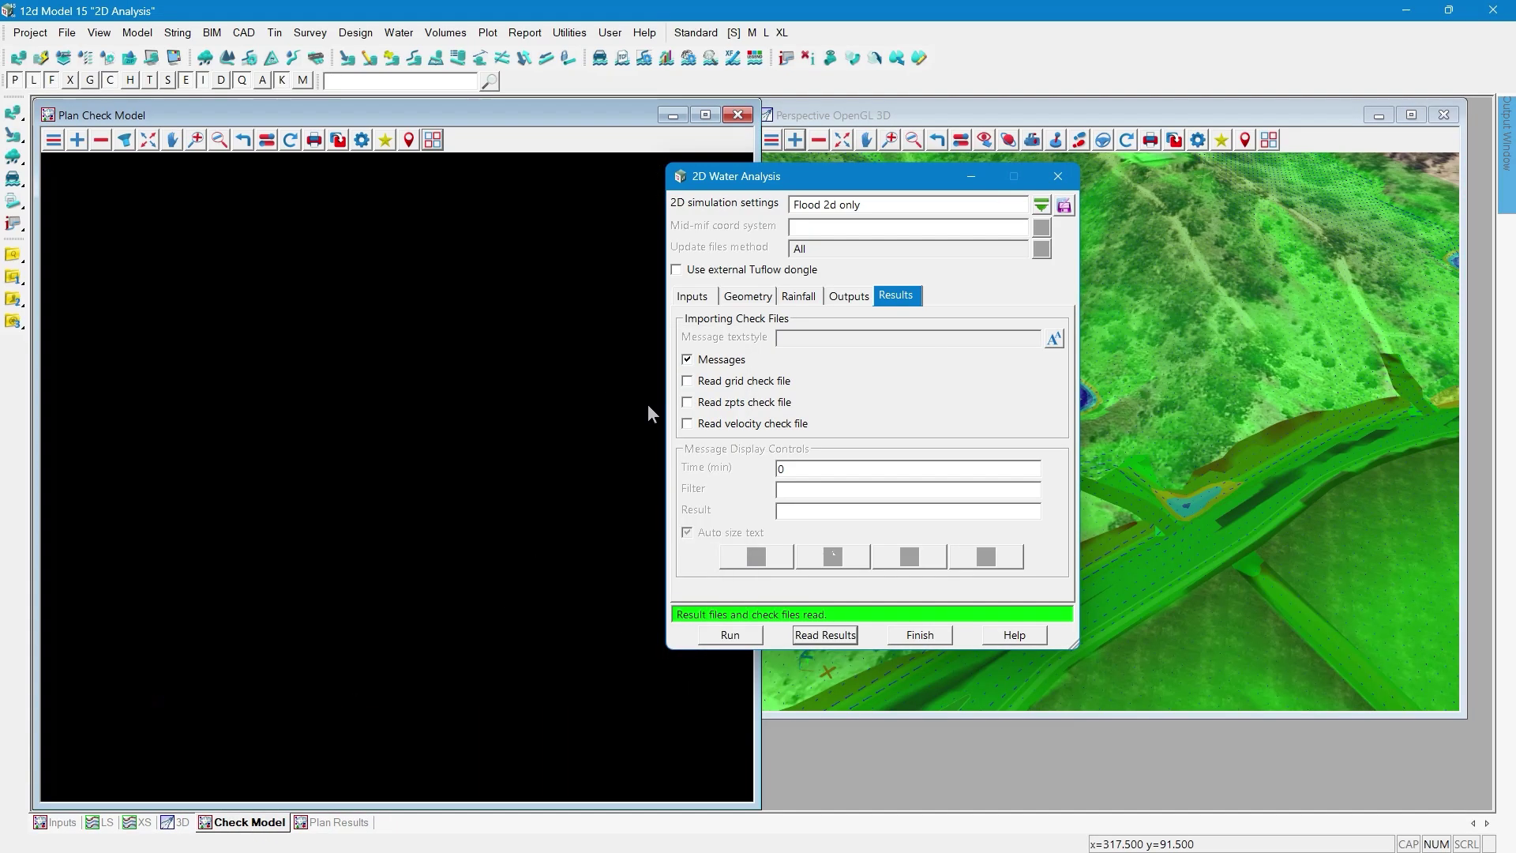
- Add the active areas, exterior BC, rainfall and surface grid tin models of Flood 2d only to the Check Model view
left_click(77, 140)
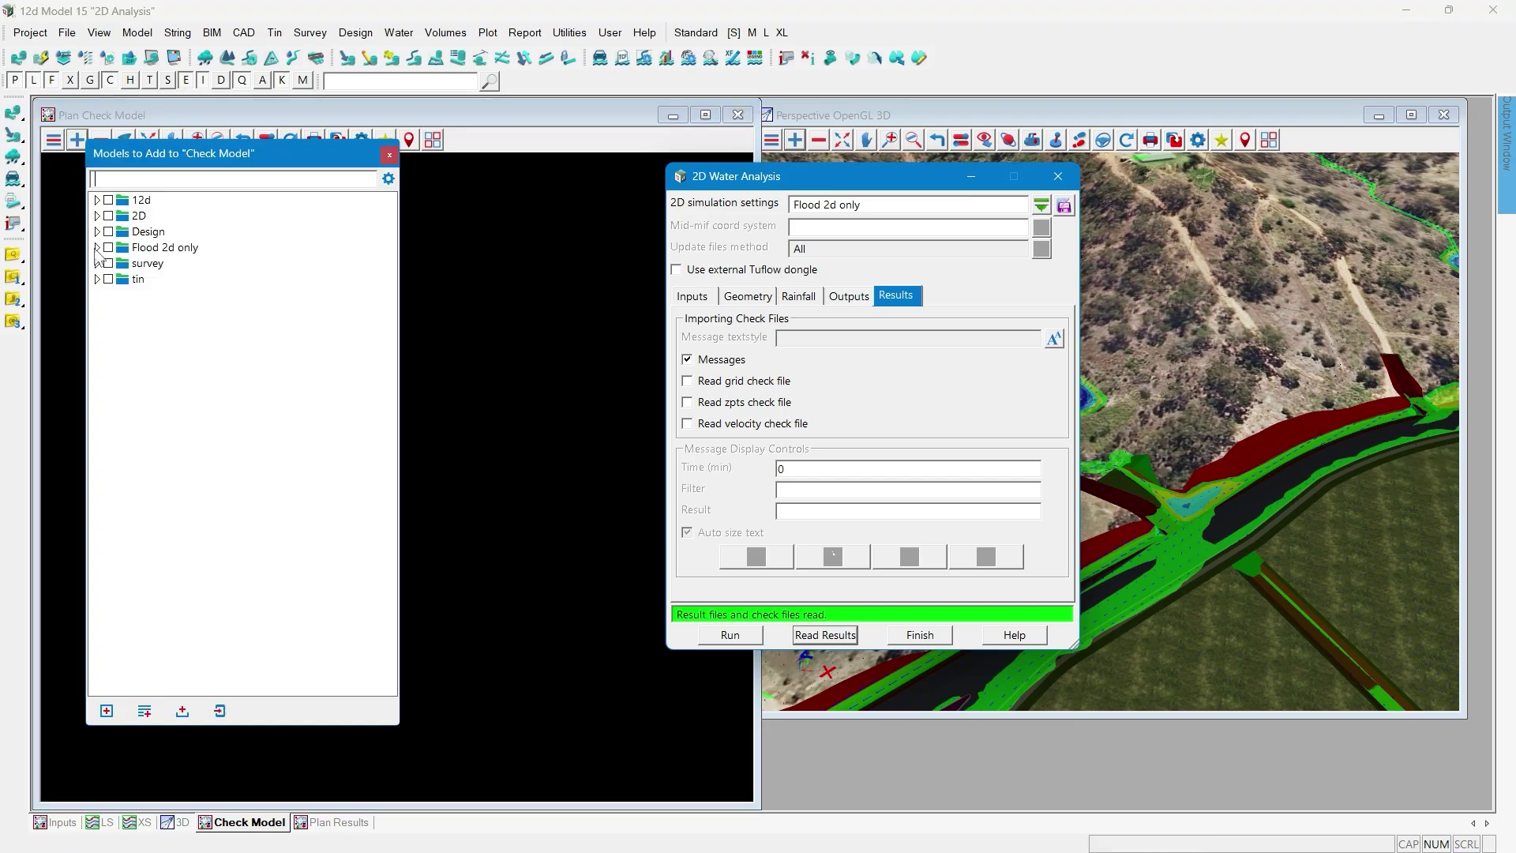
left_click(96, 248)
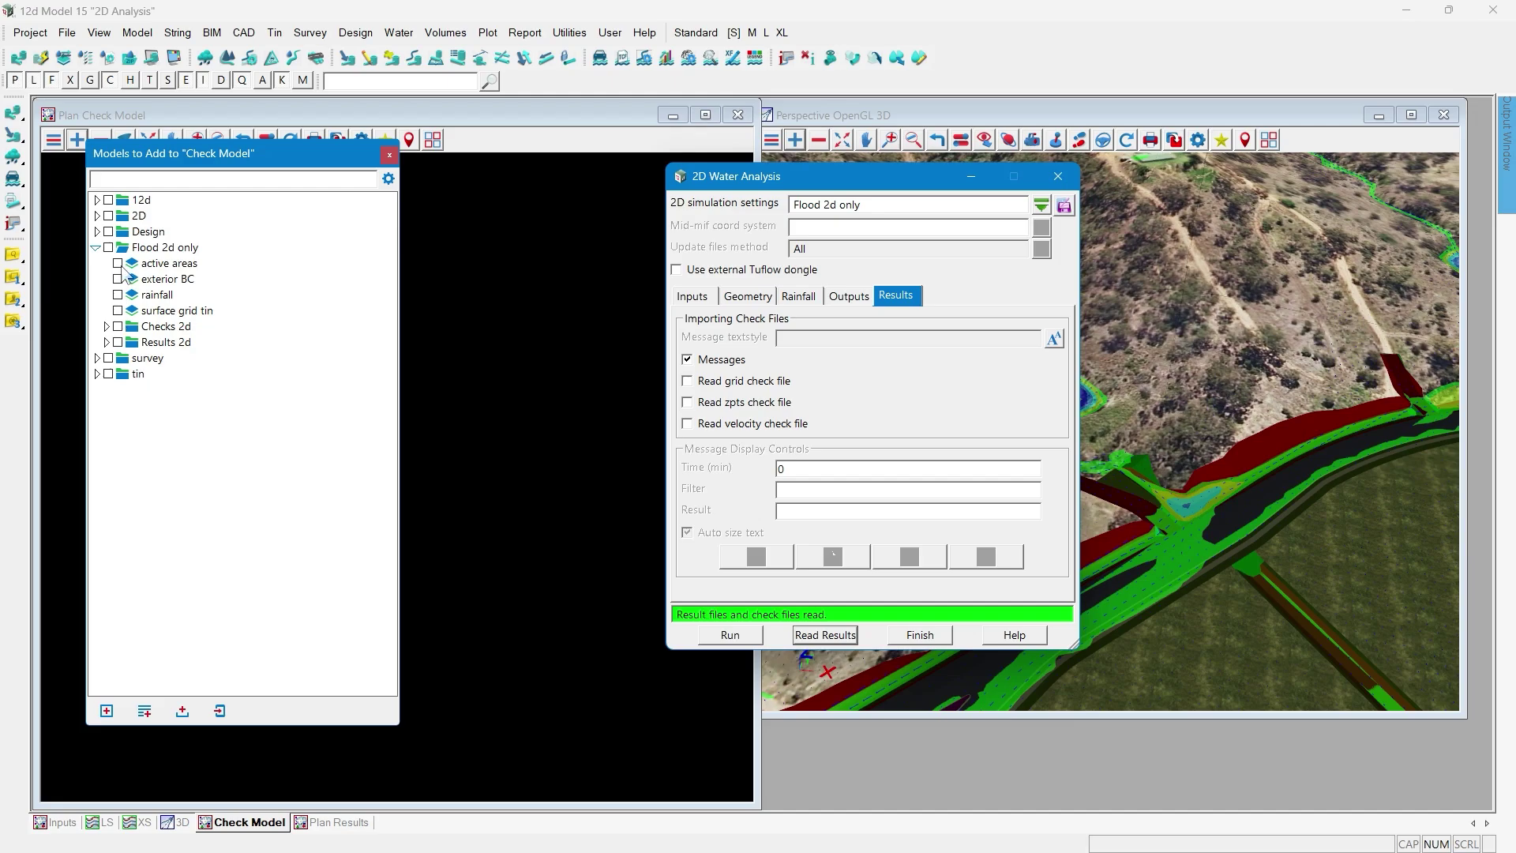
left_click(118, 264)
left_click(119, 279)
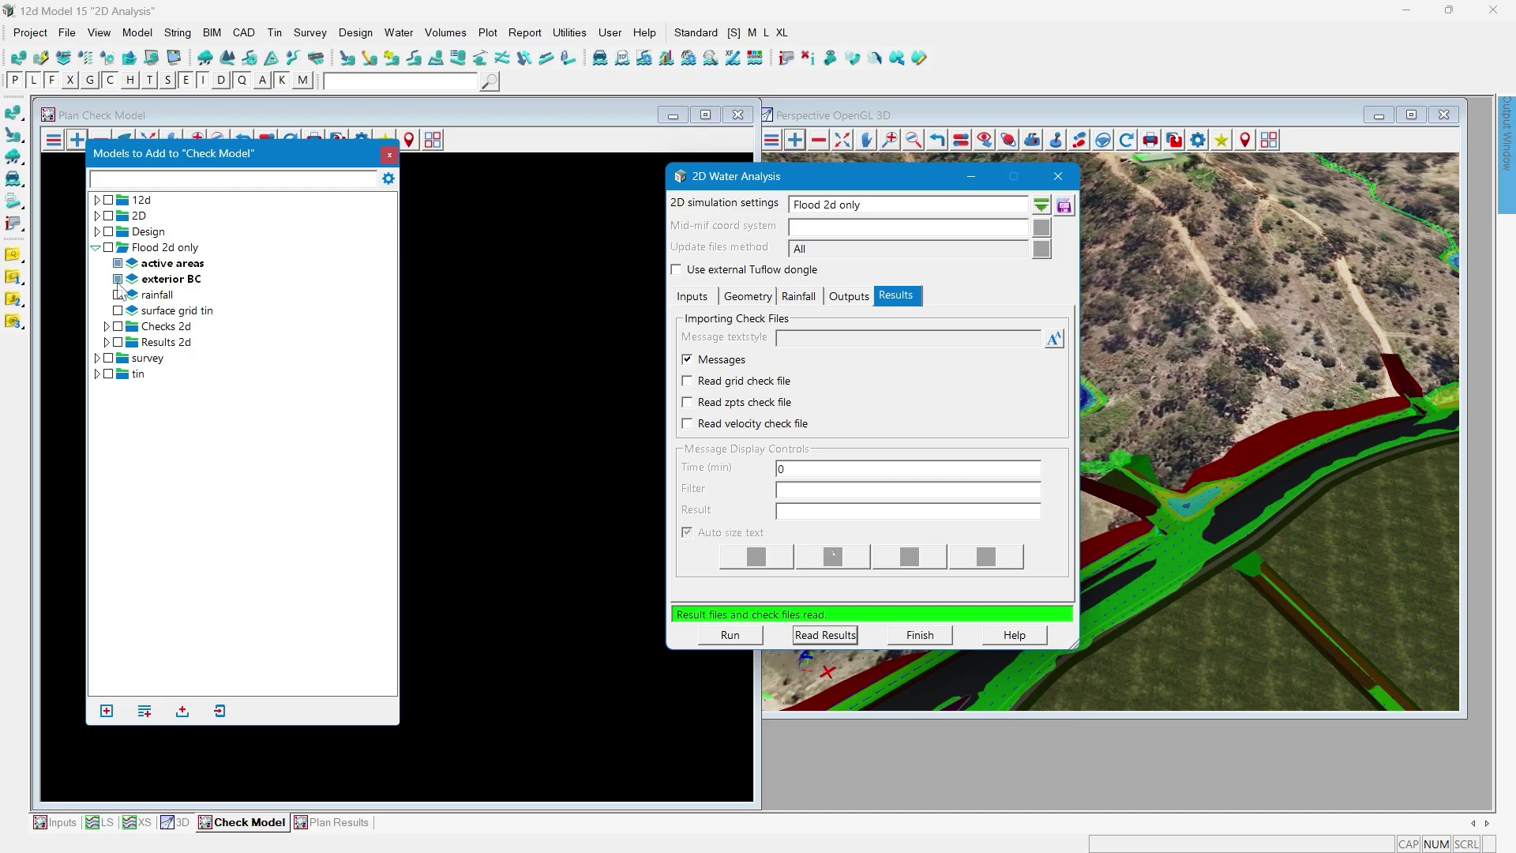
left_click(119, 295)
left_click(118, 310)
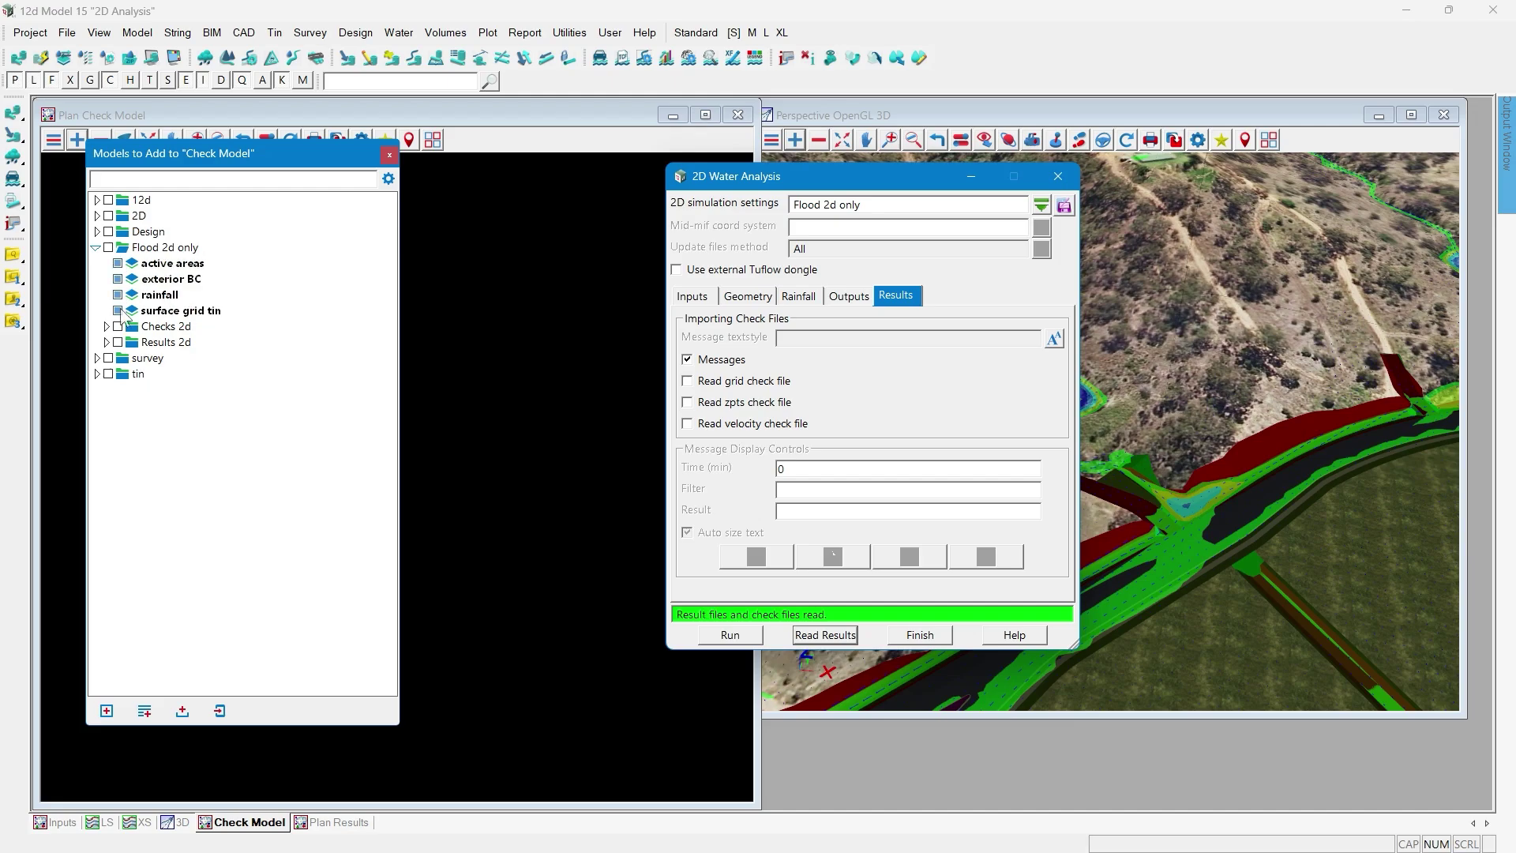
left_click(107, 711)
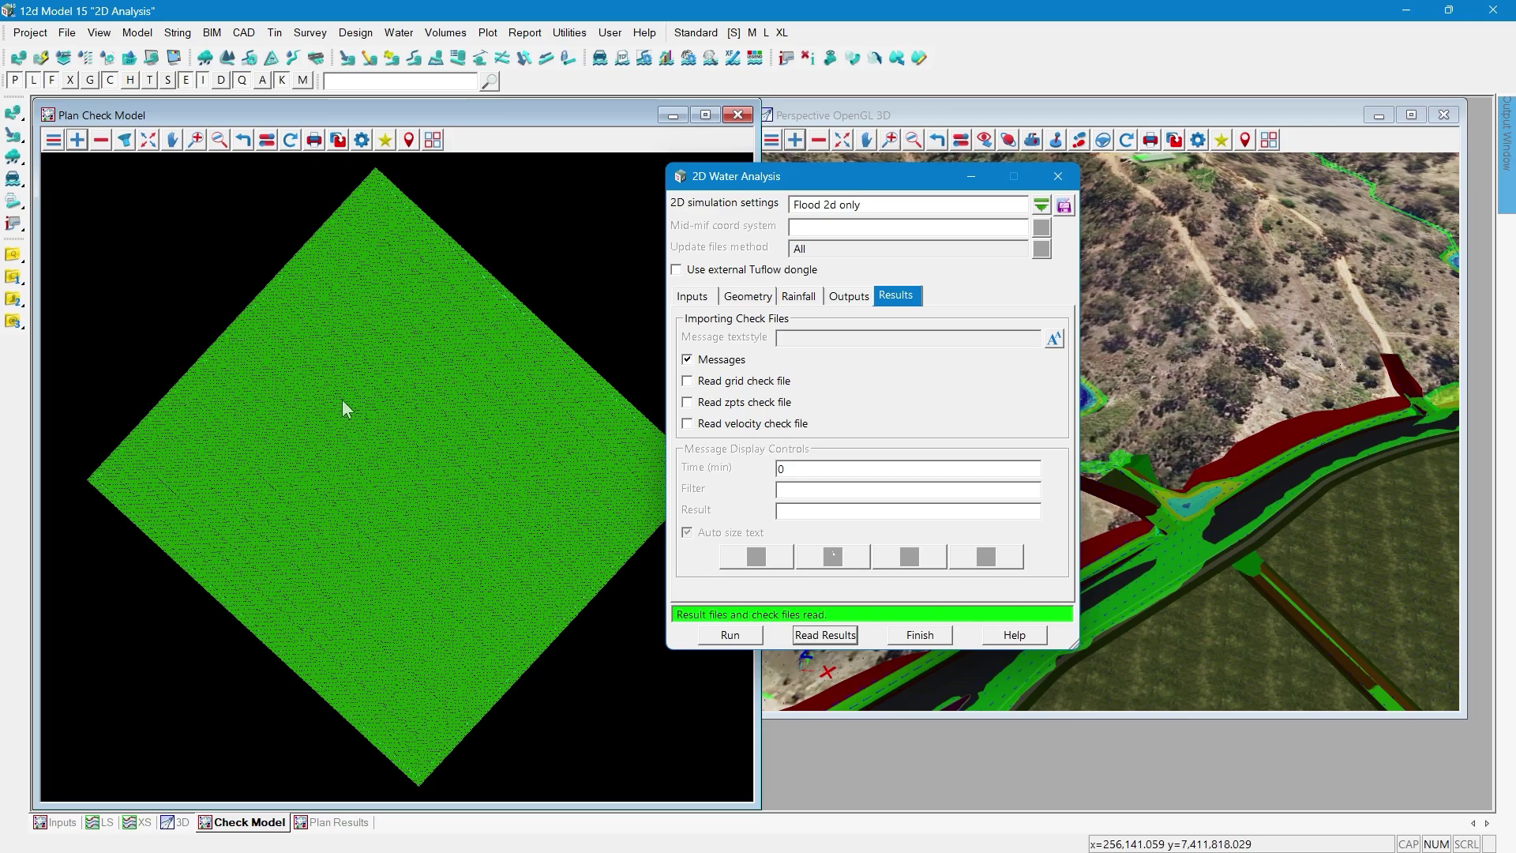
- Remove the surface grid tin from the Check Model view, add another Flood 2d only model and inspect the grid edge
left_click(100, 139)
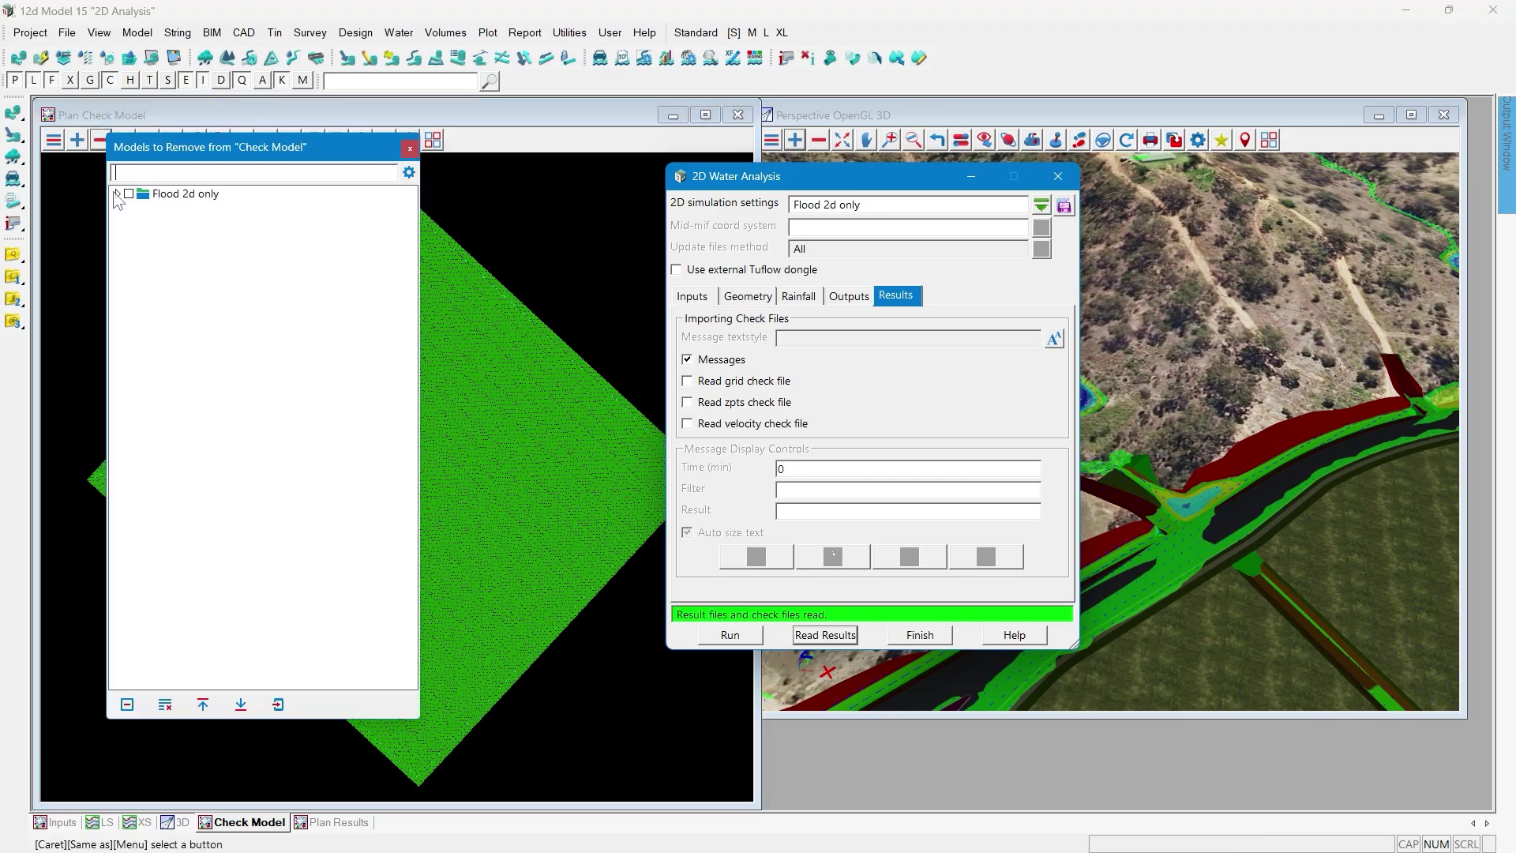
left_click(186, 256)
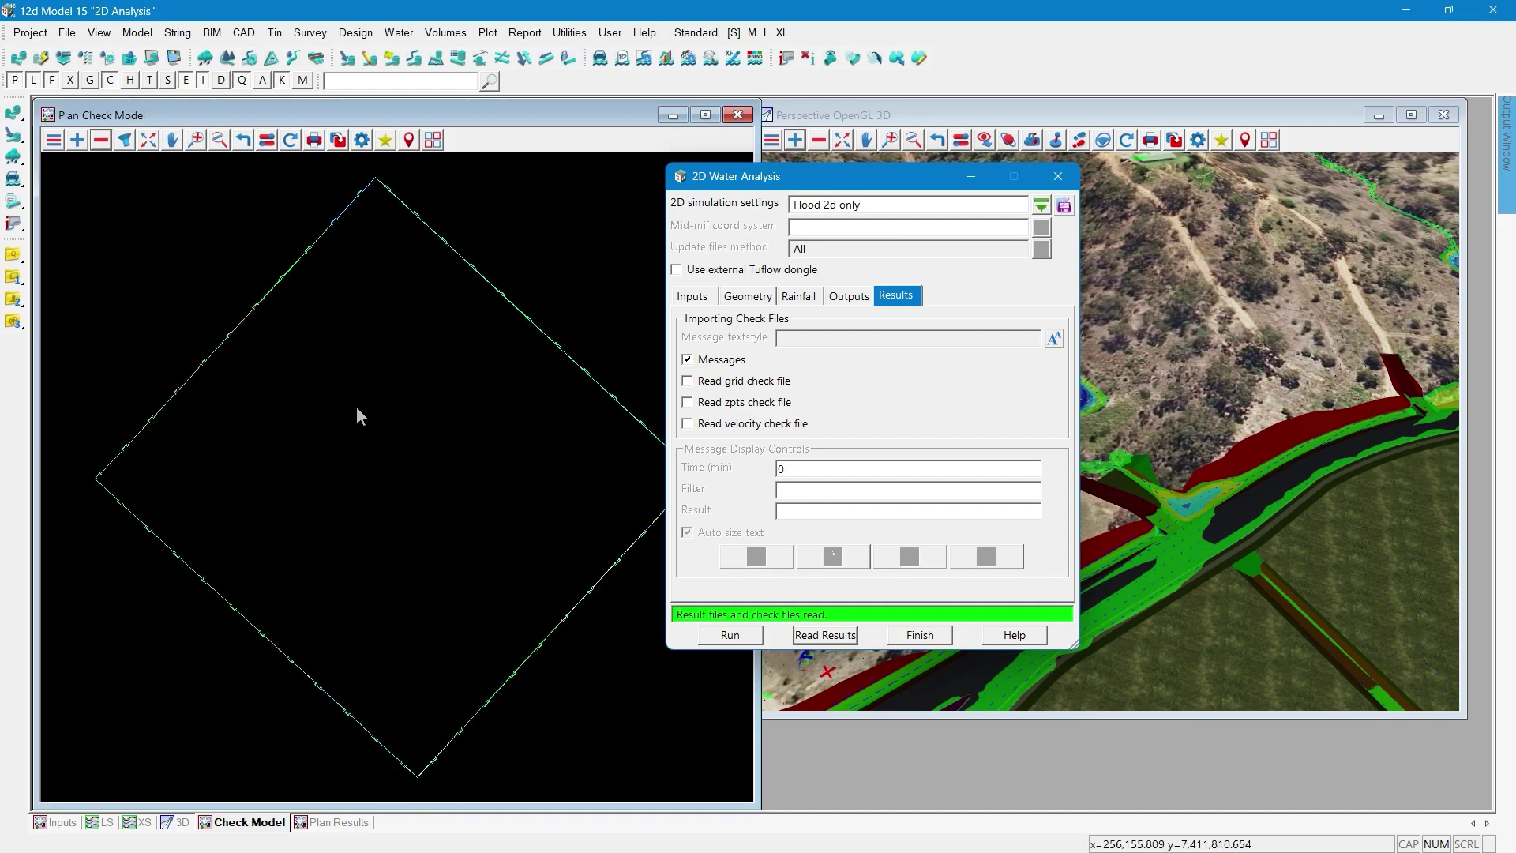
left_click(77, 140)
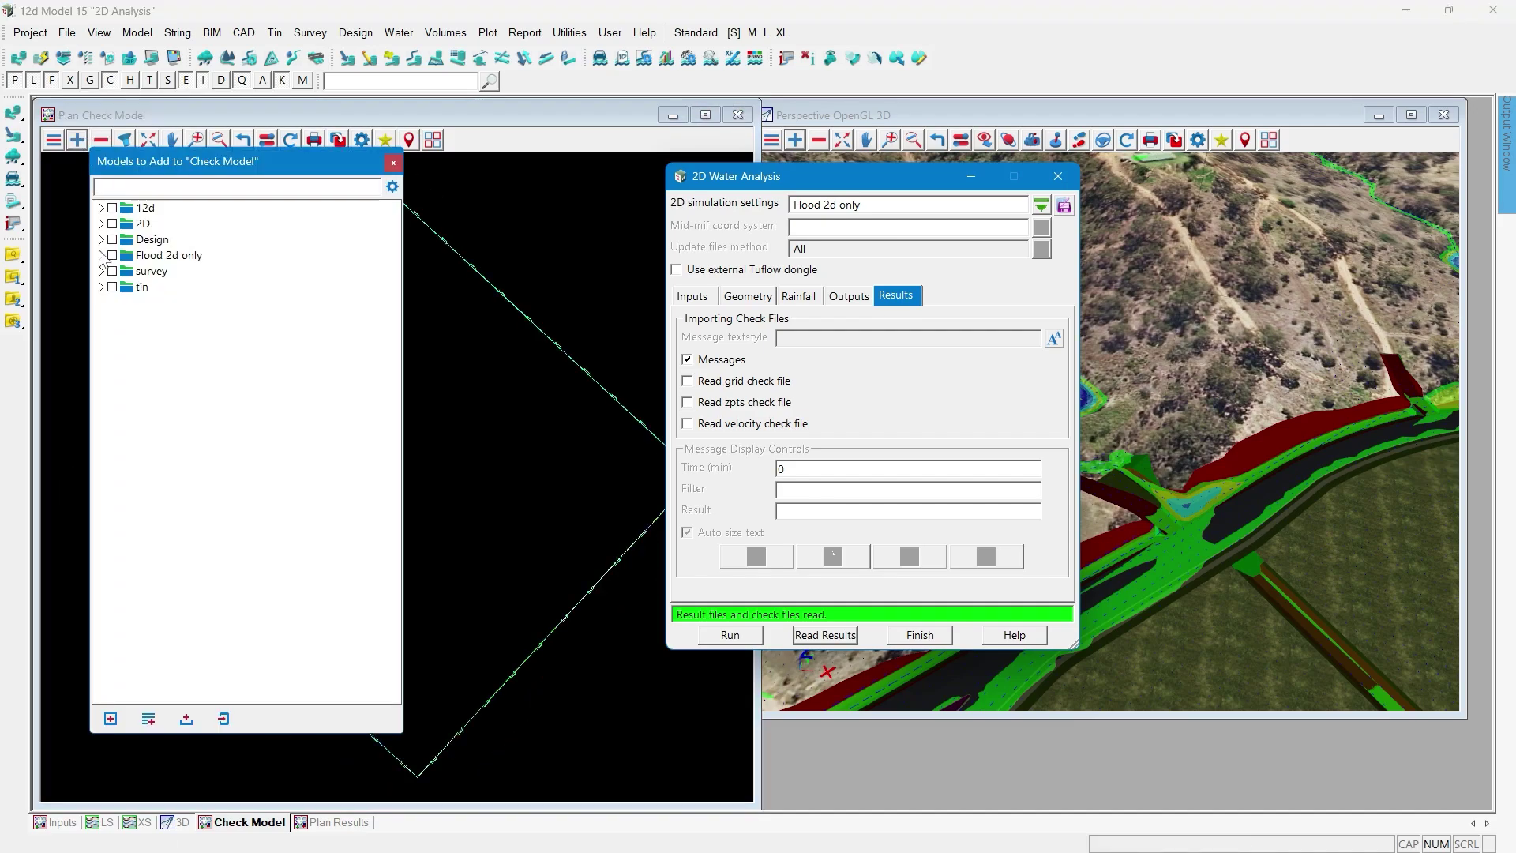
left_click(102, 255)
left_click(166, 294)
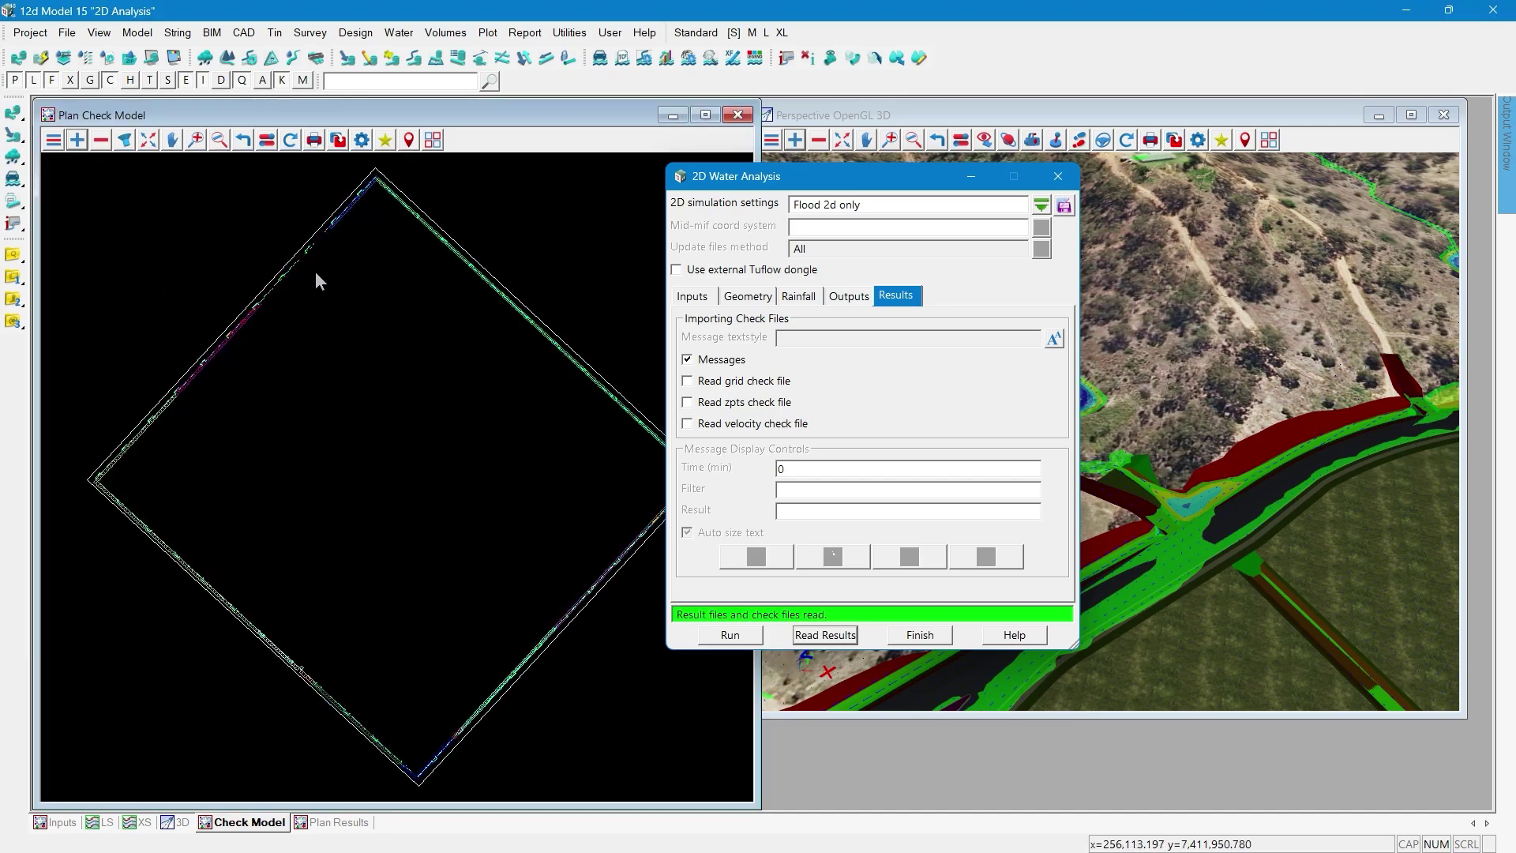
scroll(233, 326, "up", 5)
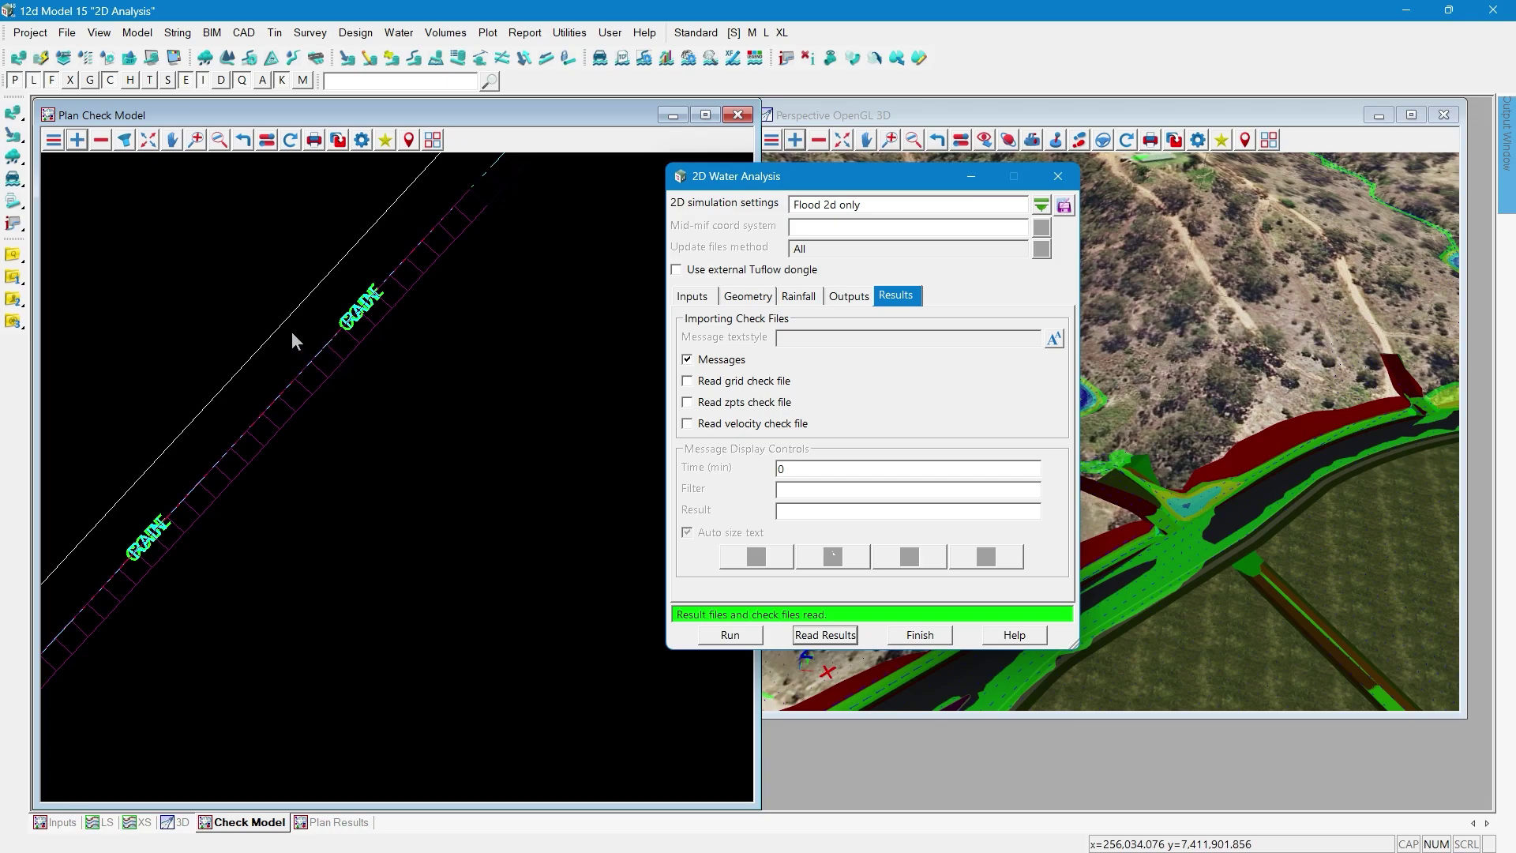
scroll(237, 326, "down", 2)
scroll(228, 325, "down", 4)
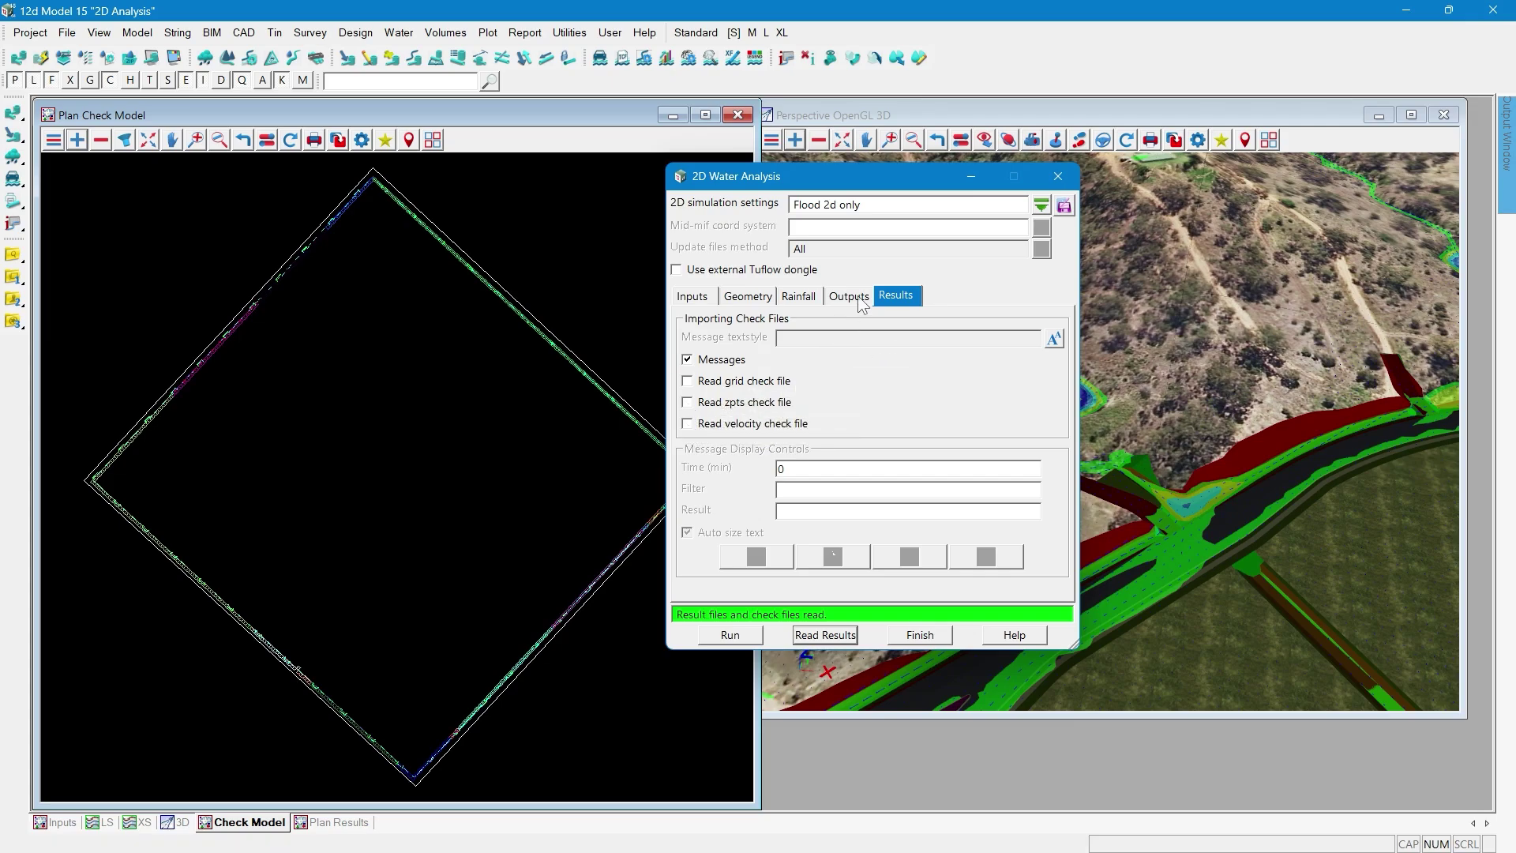
- Review the Tuflow check file outputs, enable reading of the grid check file and read the simulation results again
left_click(849, 296)
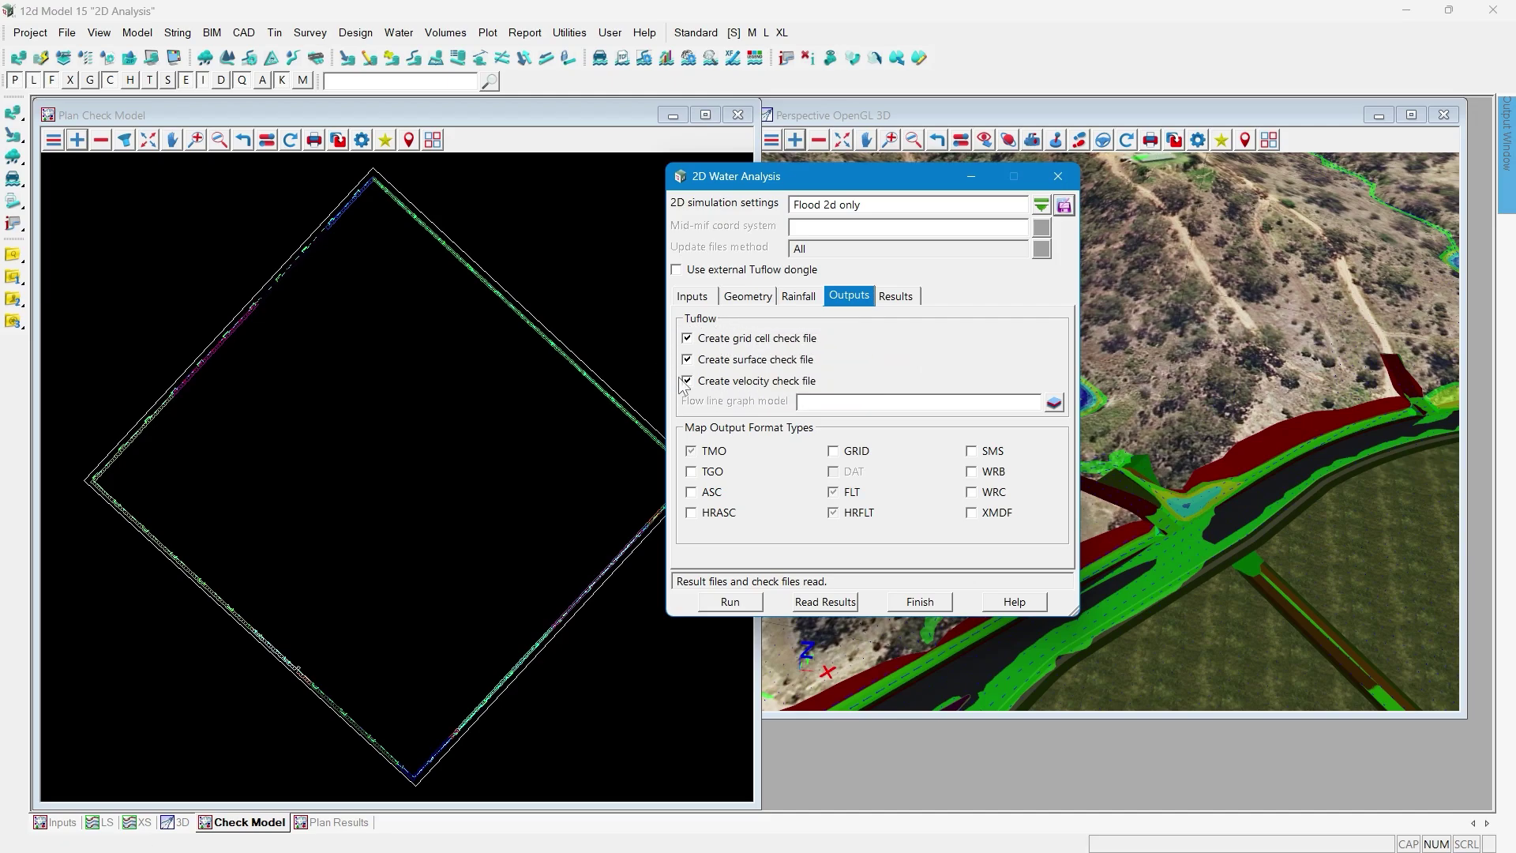
left_click(897, 297)
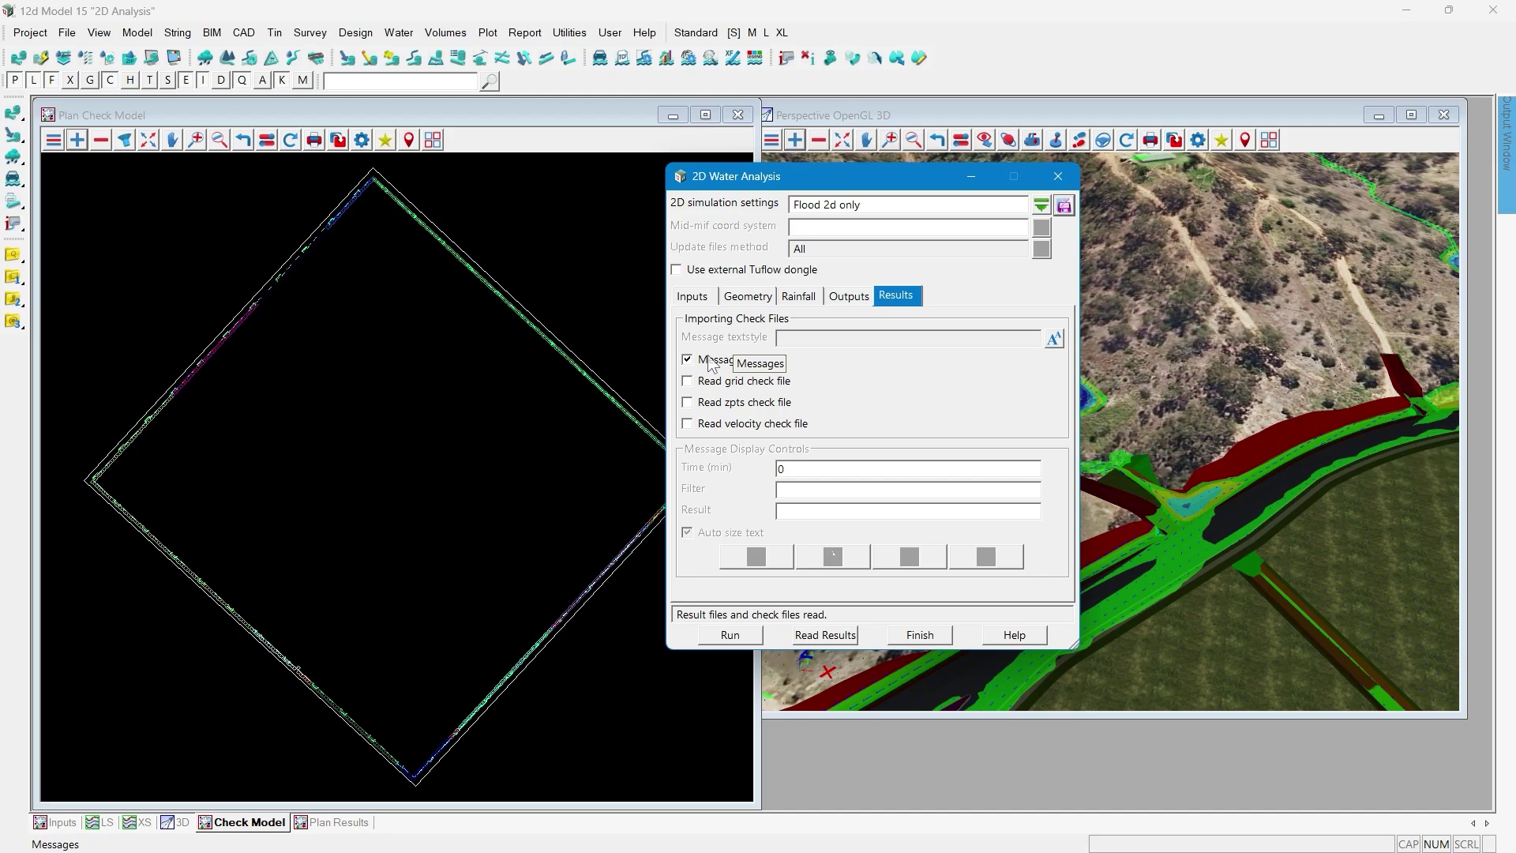
left_click(687, 381)
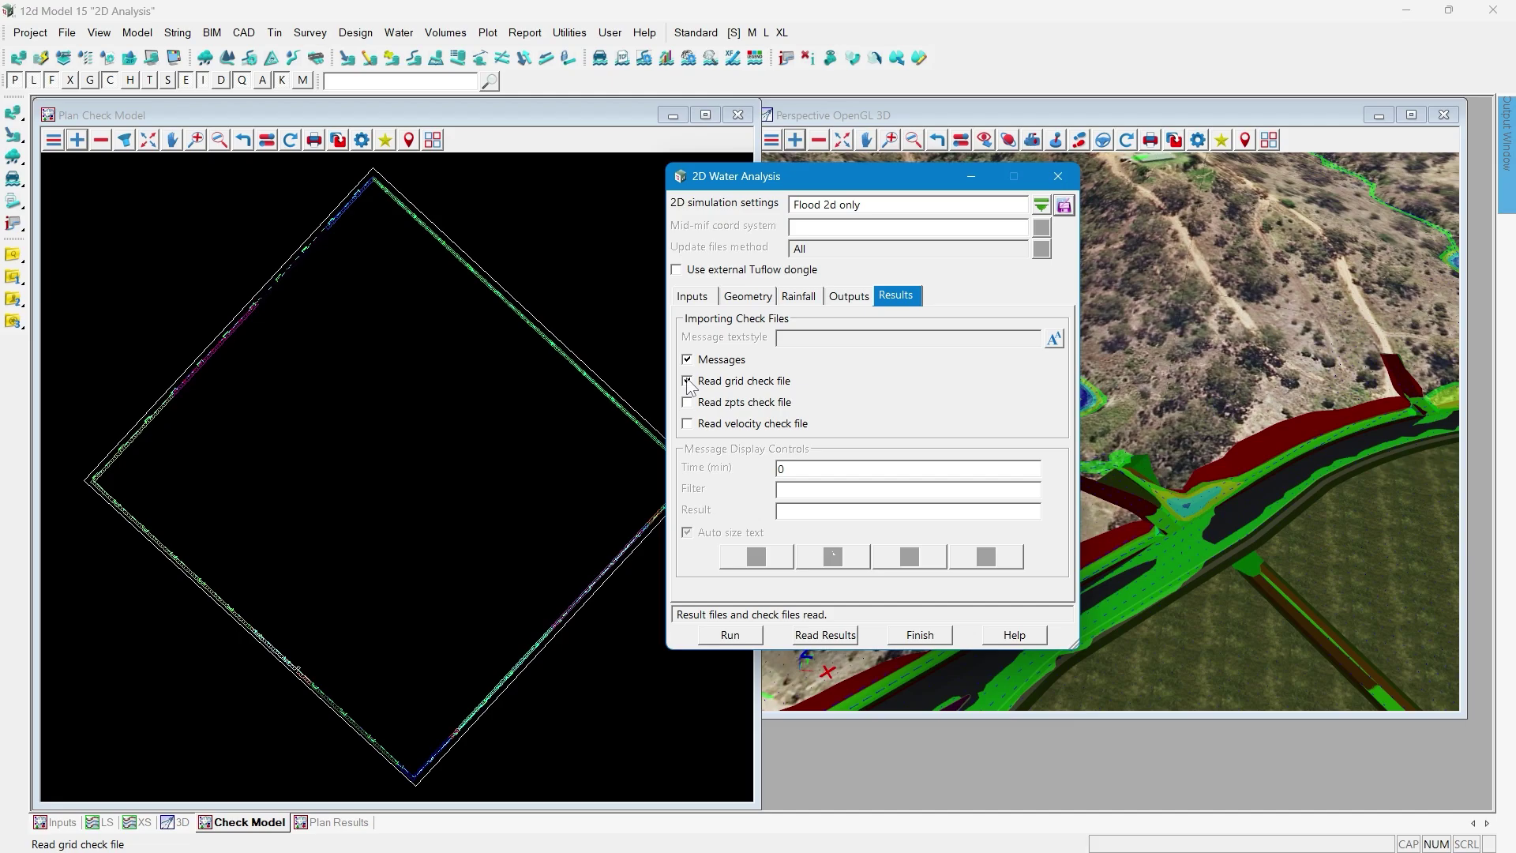
left_click(826, 635)
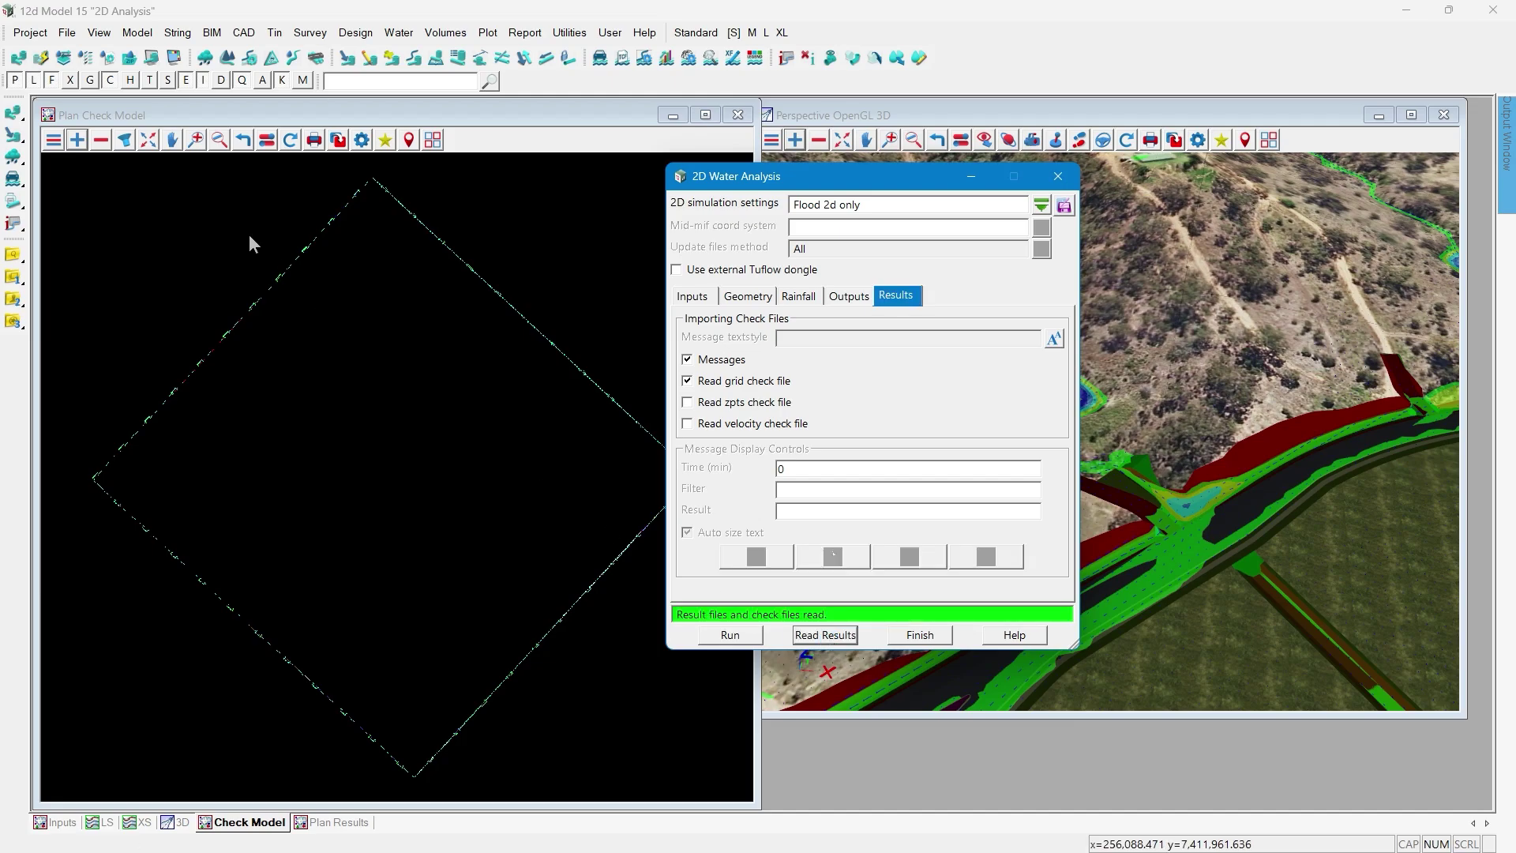
- Add the grid cells model from Flood 2d only/Checks 2d to the Check Model view
left_click(76, 140)
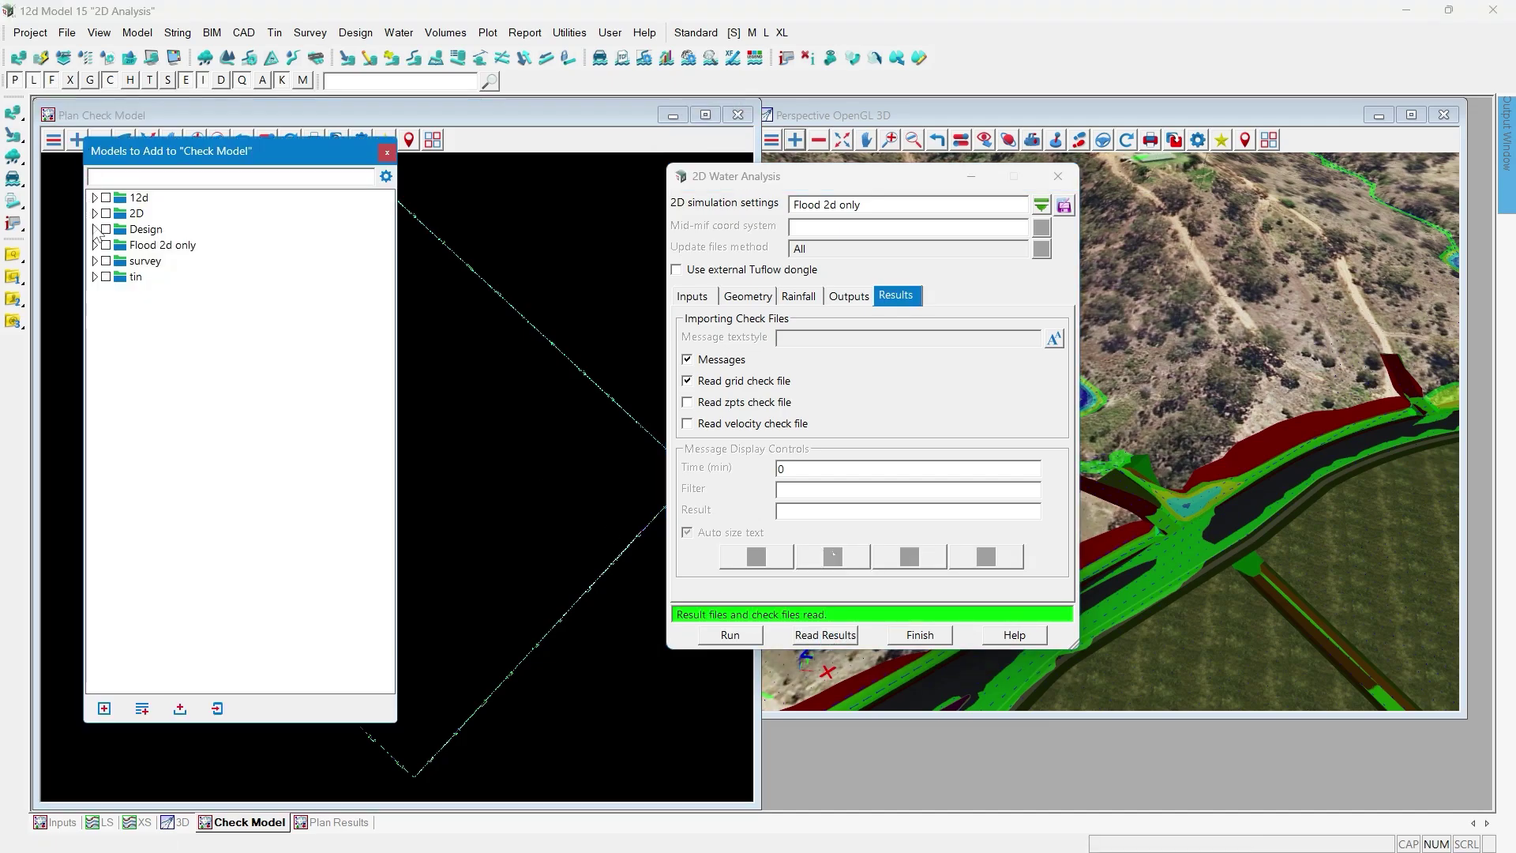
left_click(95, 246)
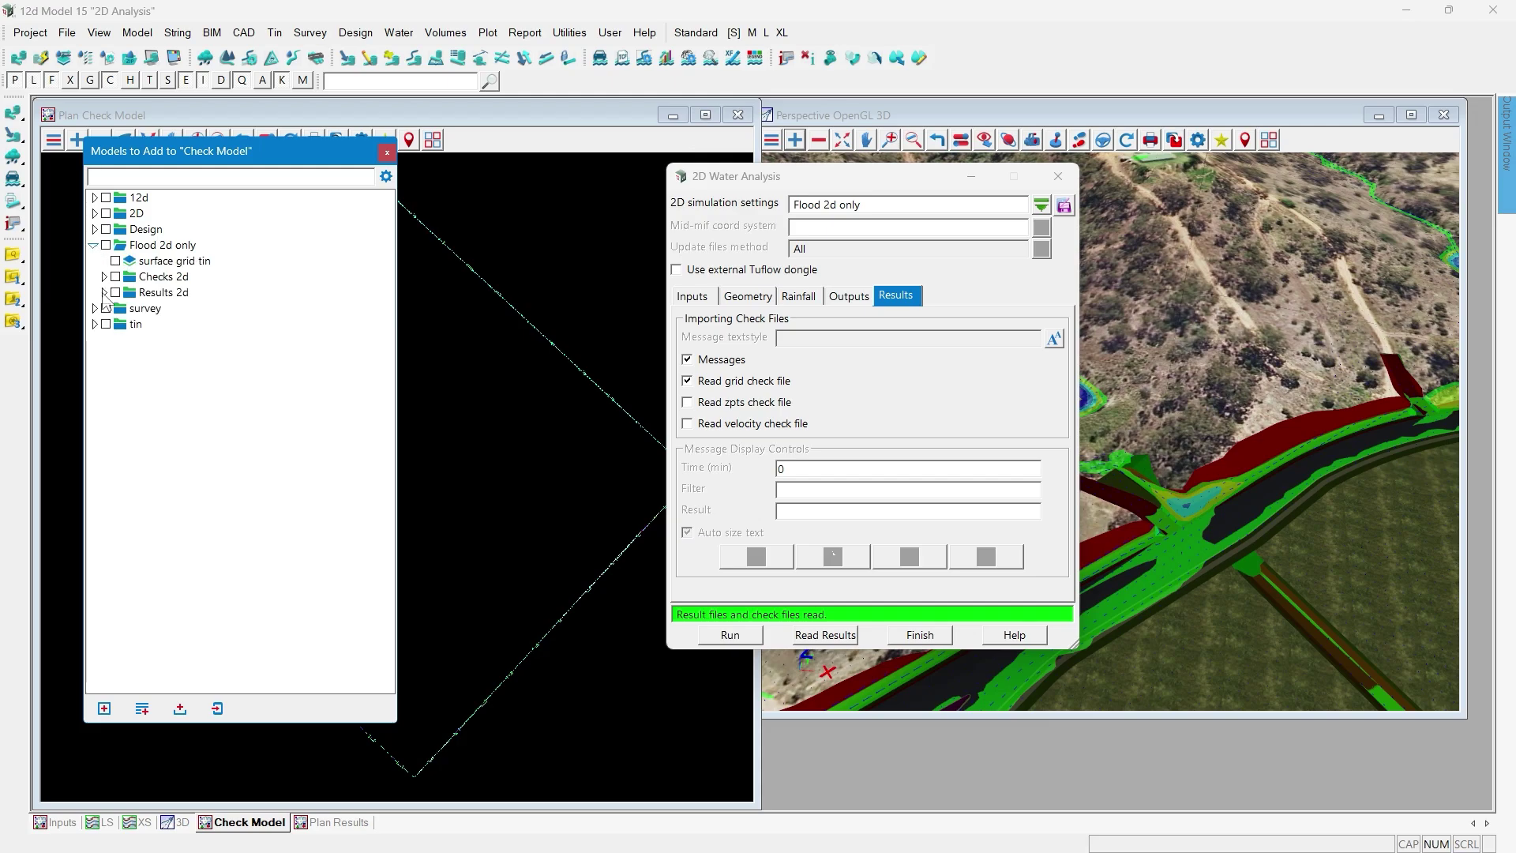
left_click(104, 277)
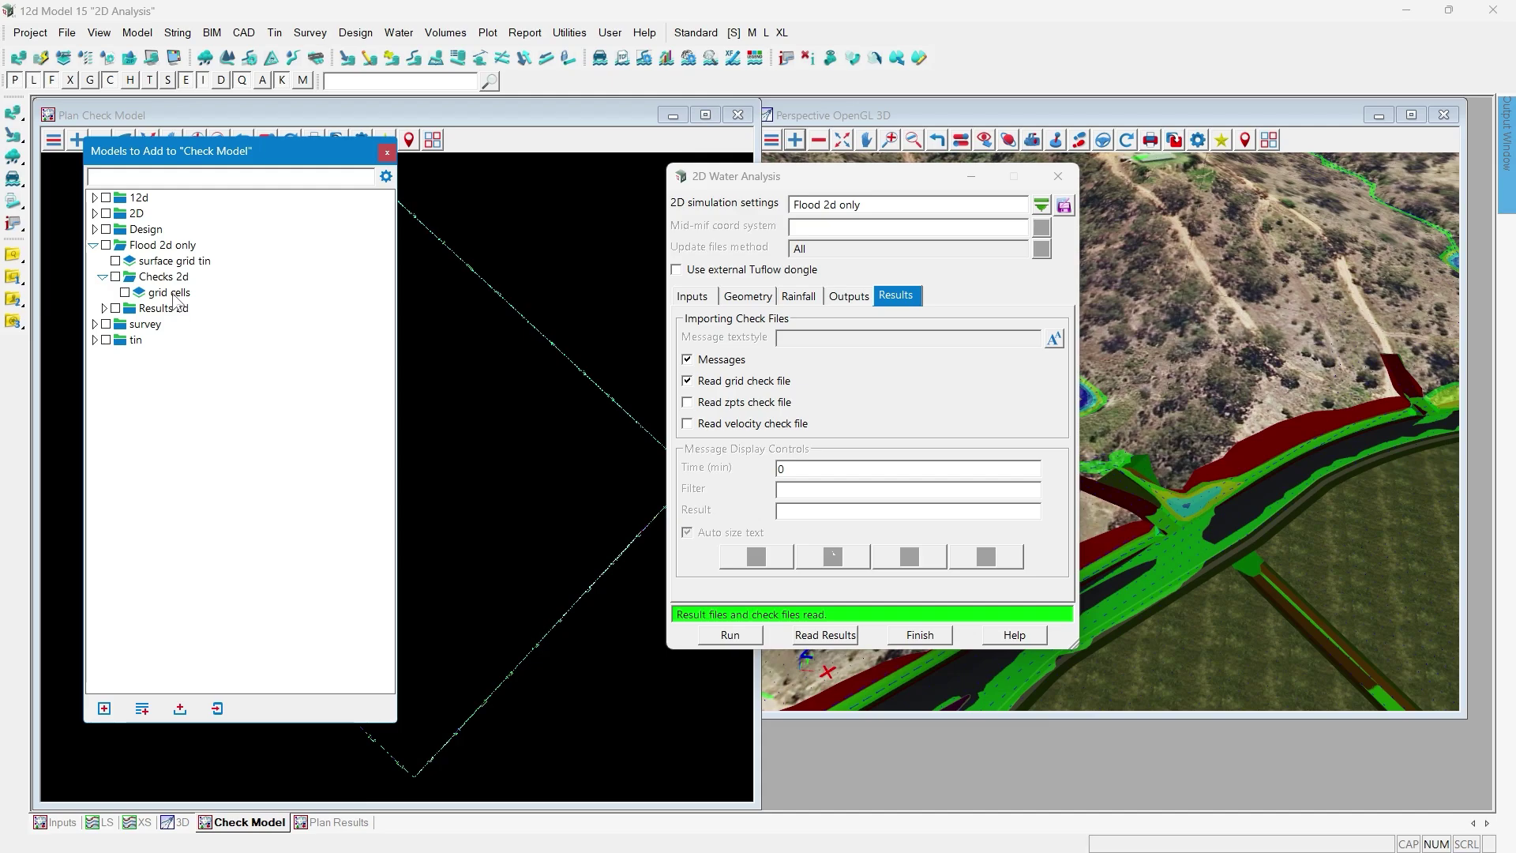
left_click(173, 294)
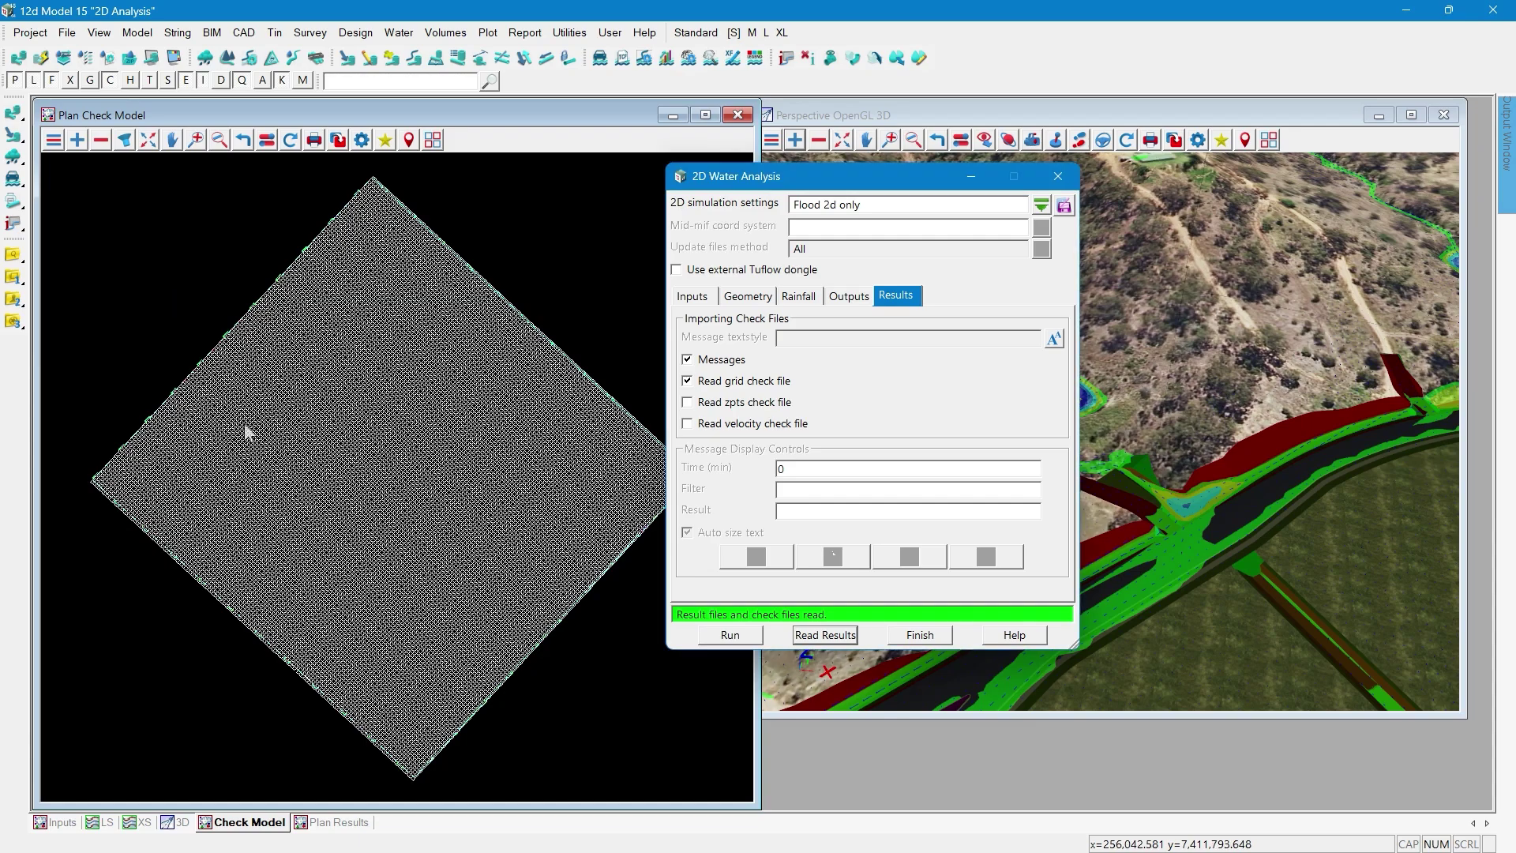
- Enable the WRC and WRB map output formats and set the flow line graph model to 2D/Flow Points
left_click(849, 296)
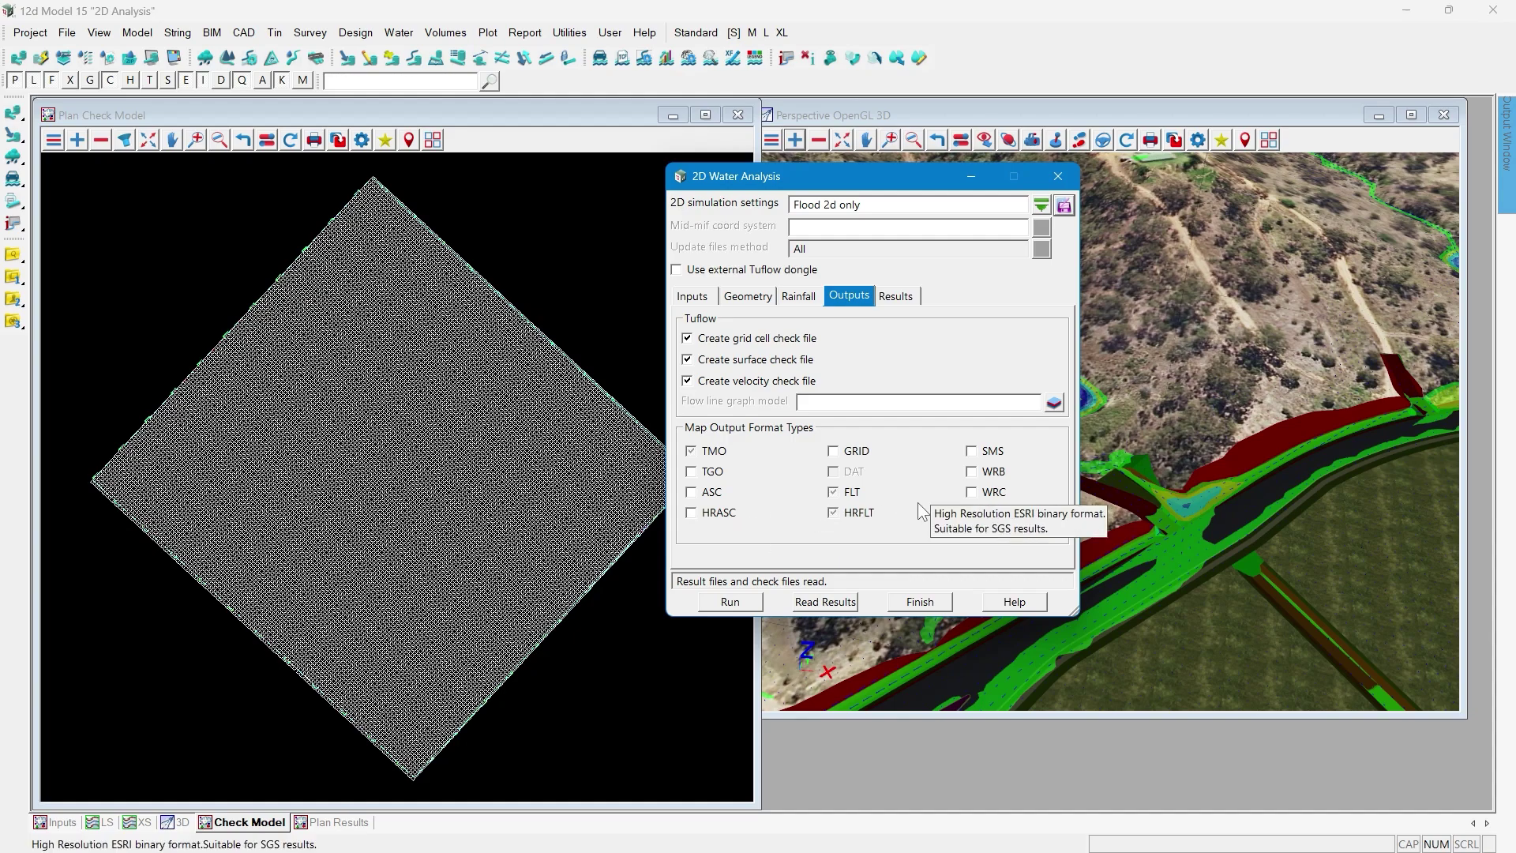
left_click(980, 494)
left_click(979, 474)
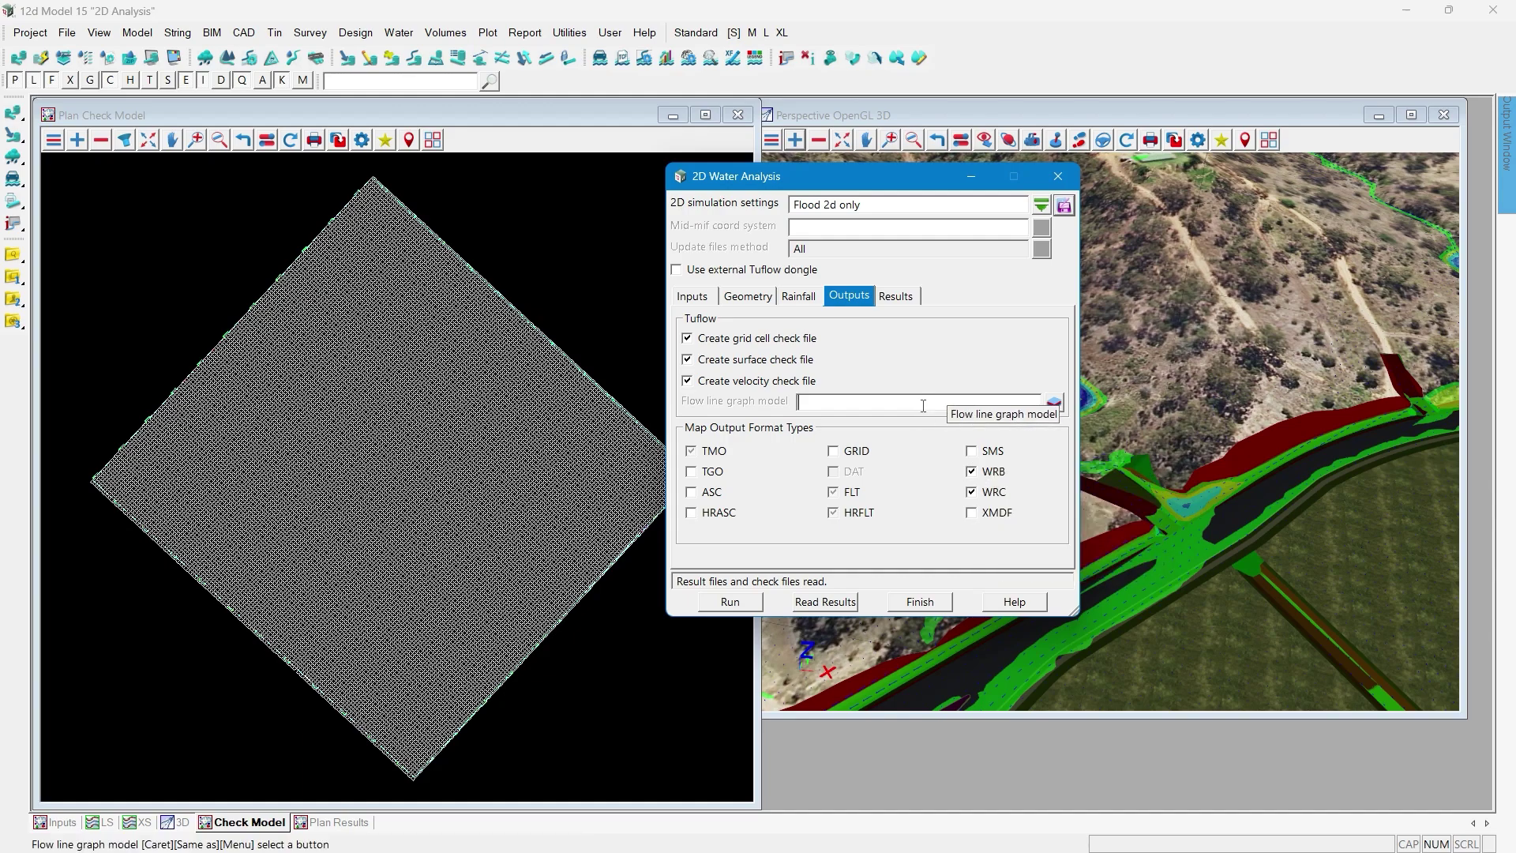
left_click(1053, 404)
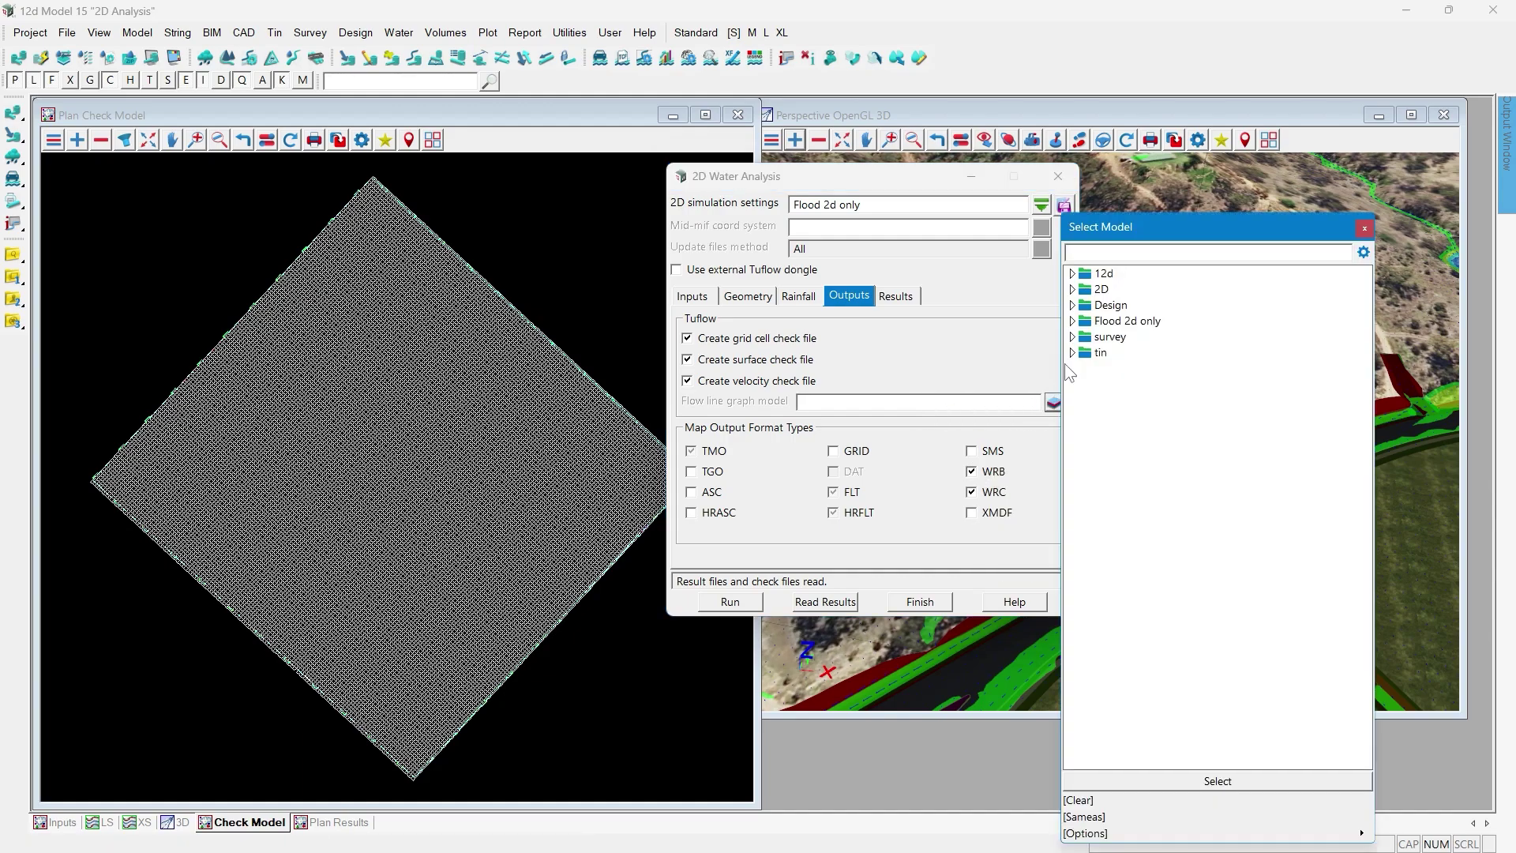
left_click(1072, 290)
double_click(1130, 400)
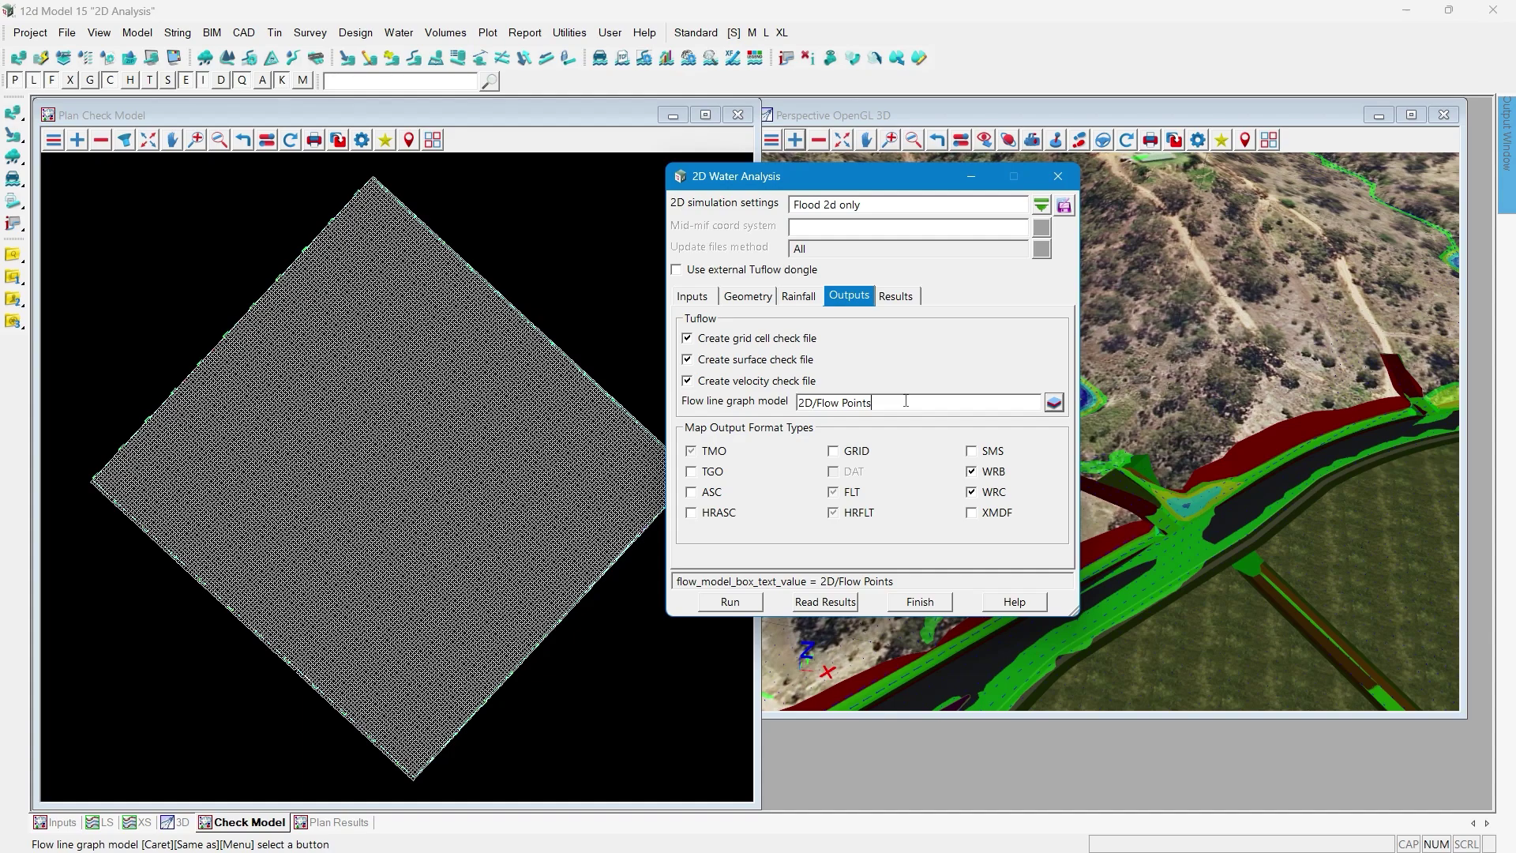
- Bring up the Inputs plan view and add the 2D/Active Area model to it
left_click(64, 822)
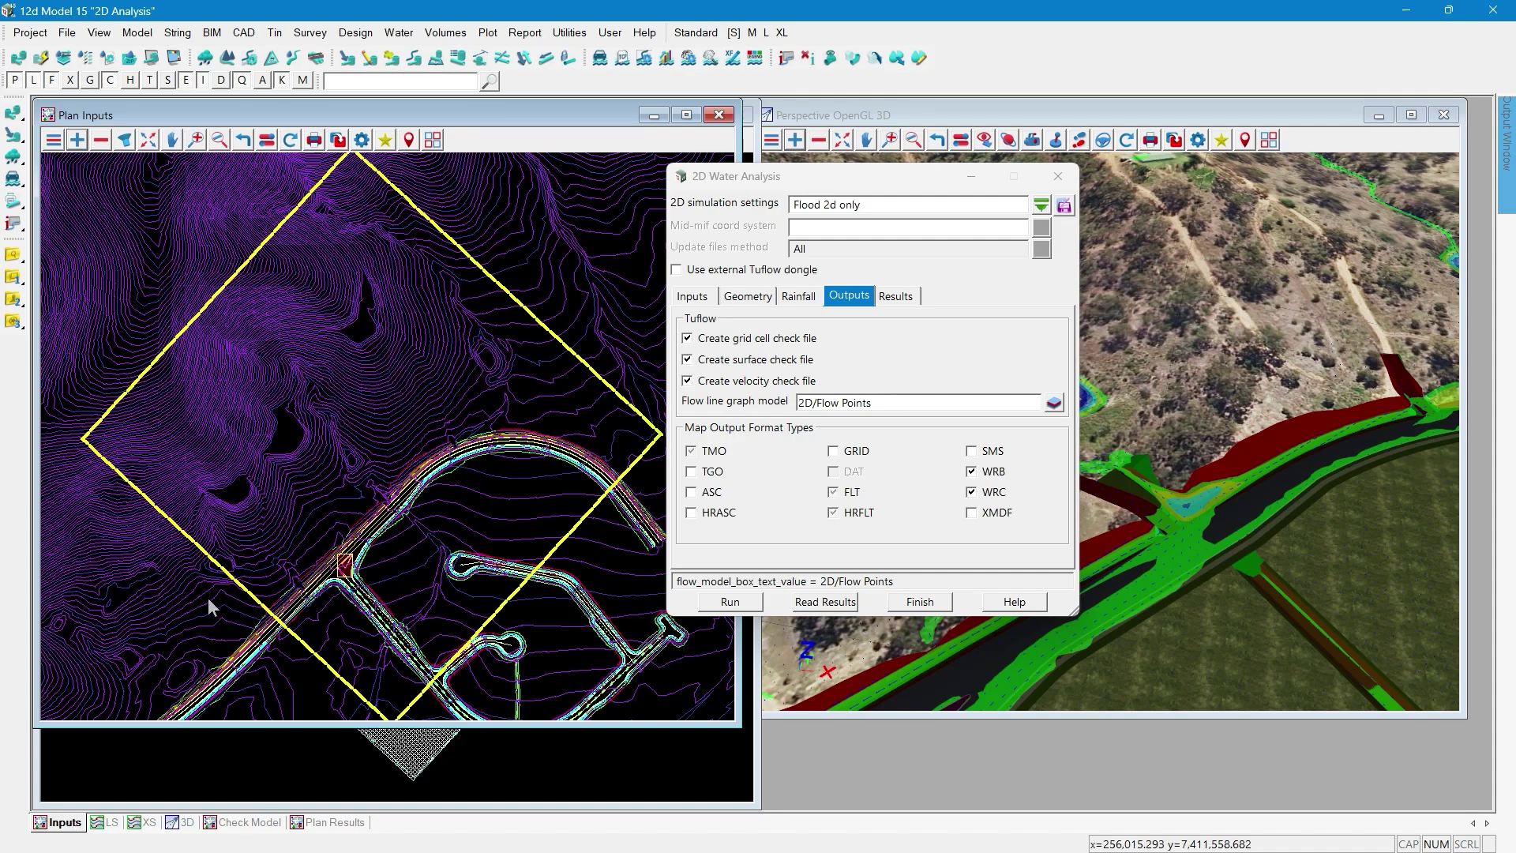
left_click(77, 142)
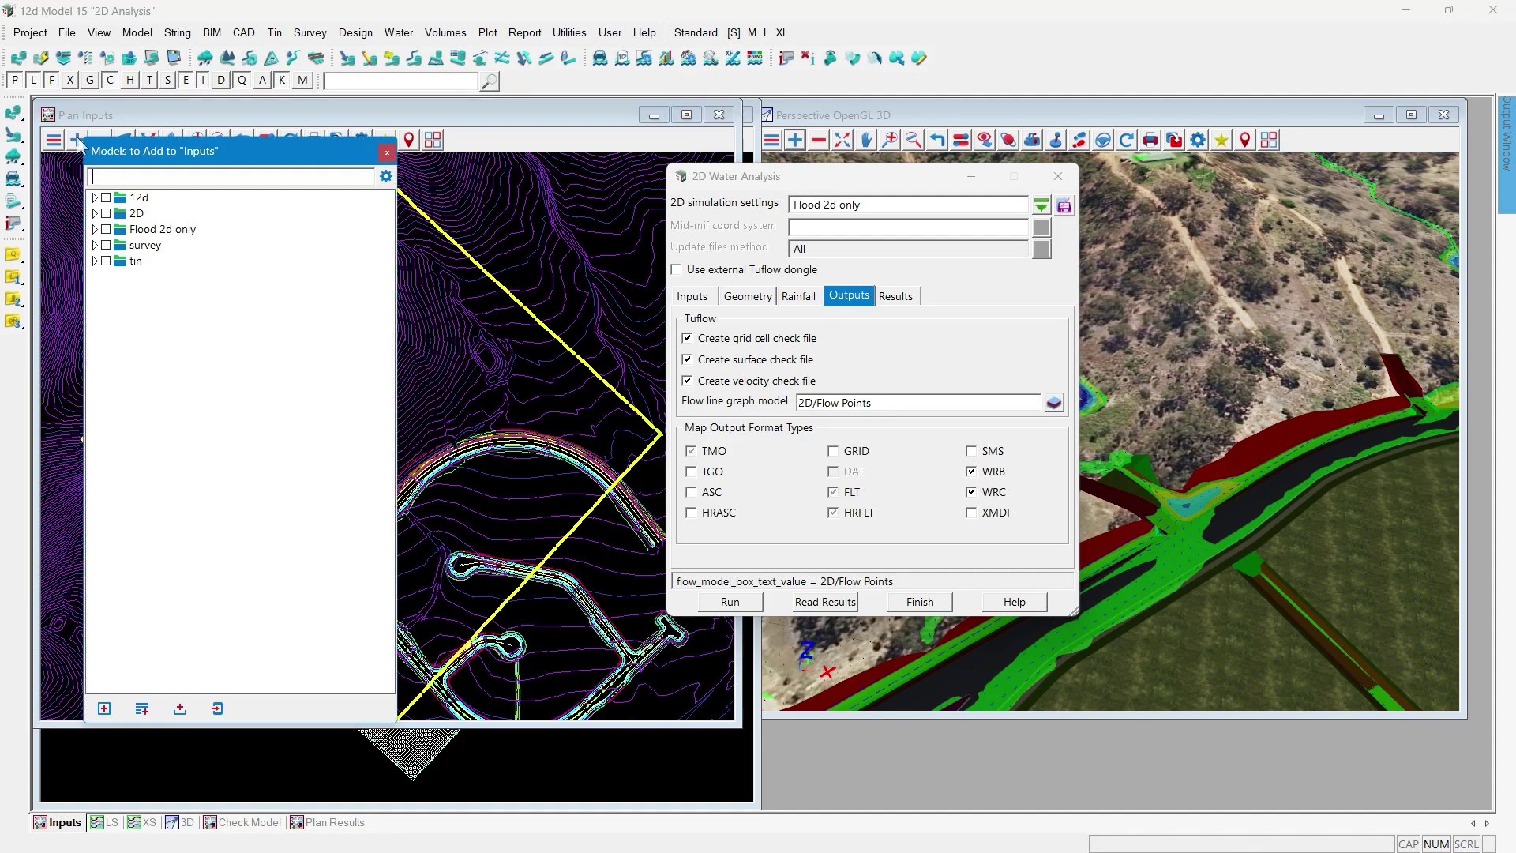
left_click(94, 213)
left_click(164, 231)
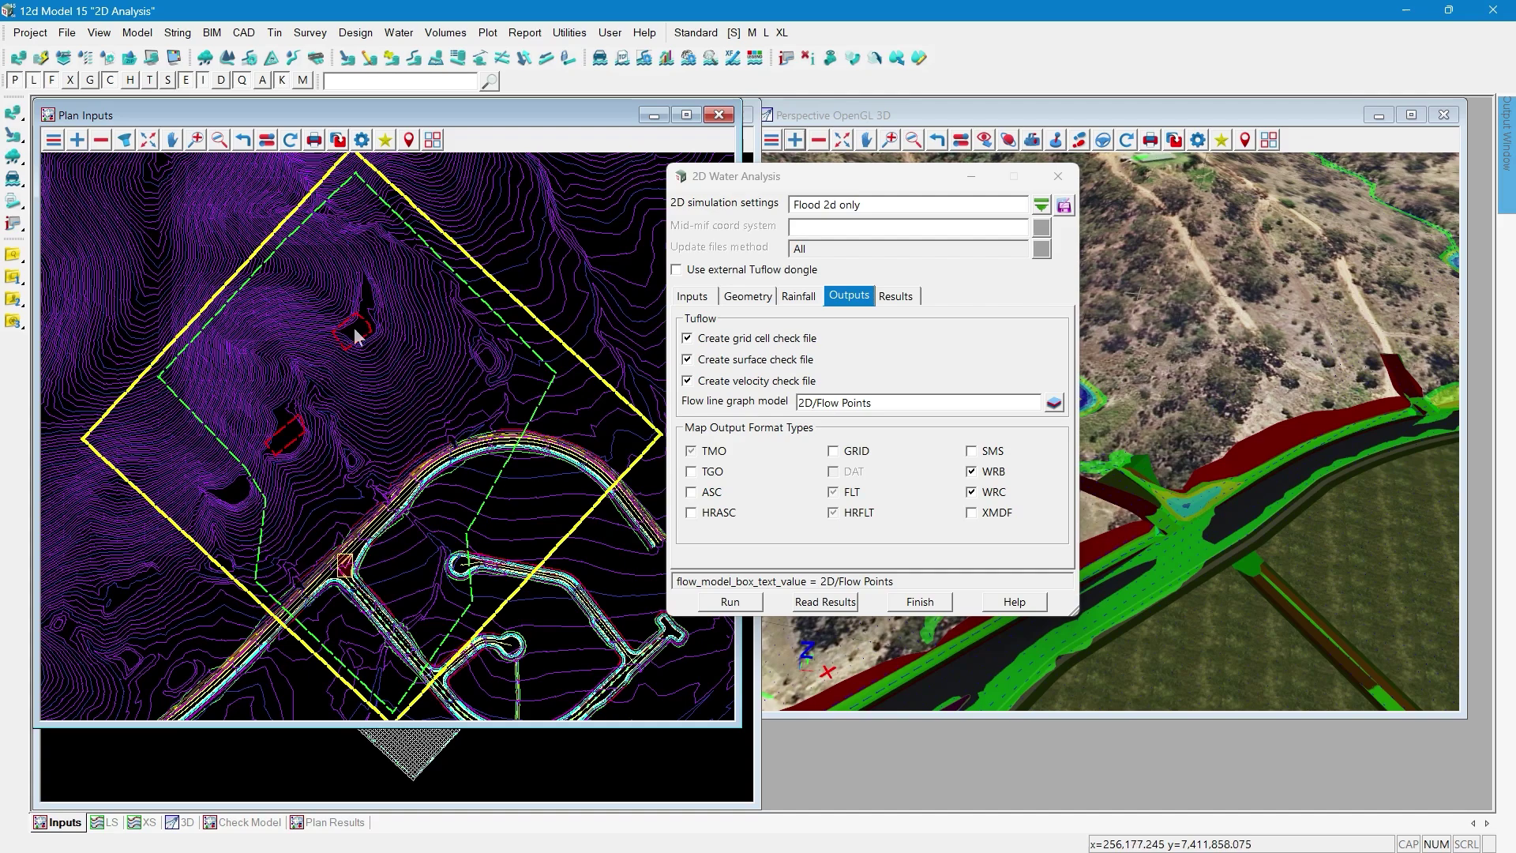
- Set the active area model in the analysis geometry to 2D/Active Area
left_click(770, 303)
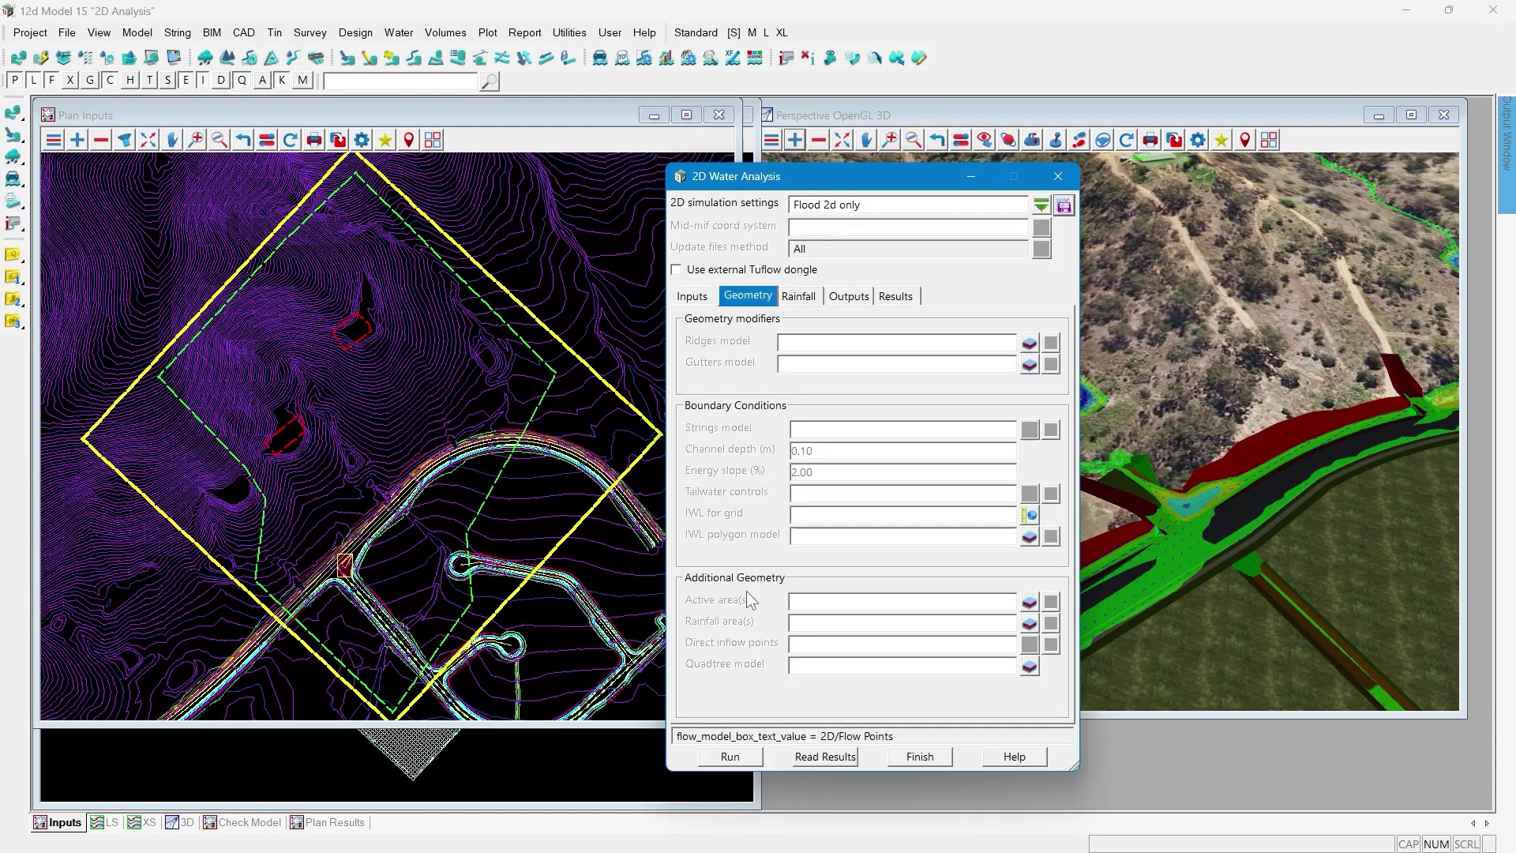
left_click(1028, 602)
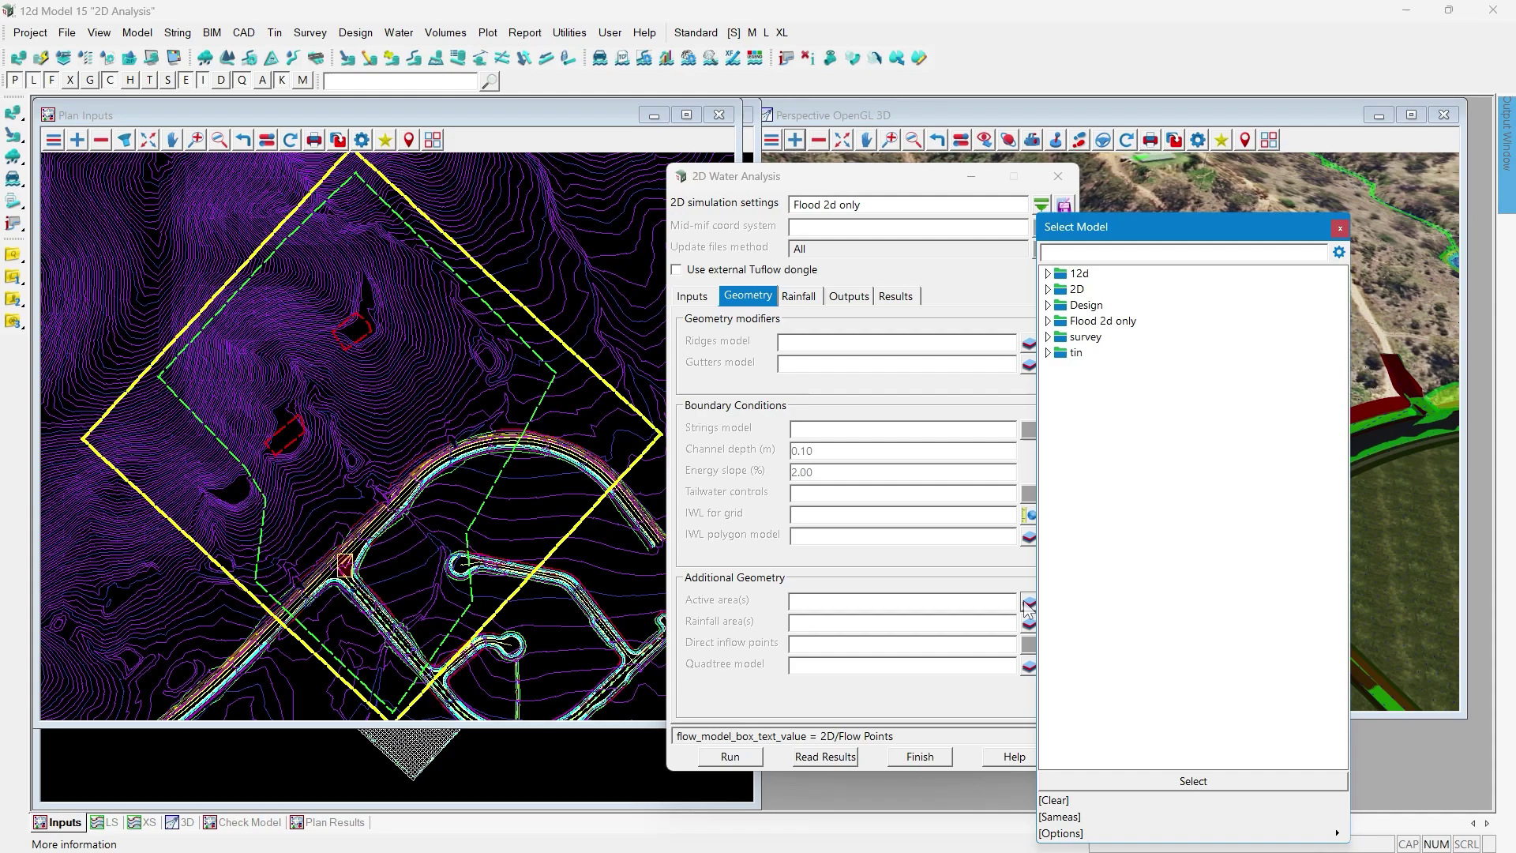
left_click(1047, 288)
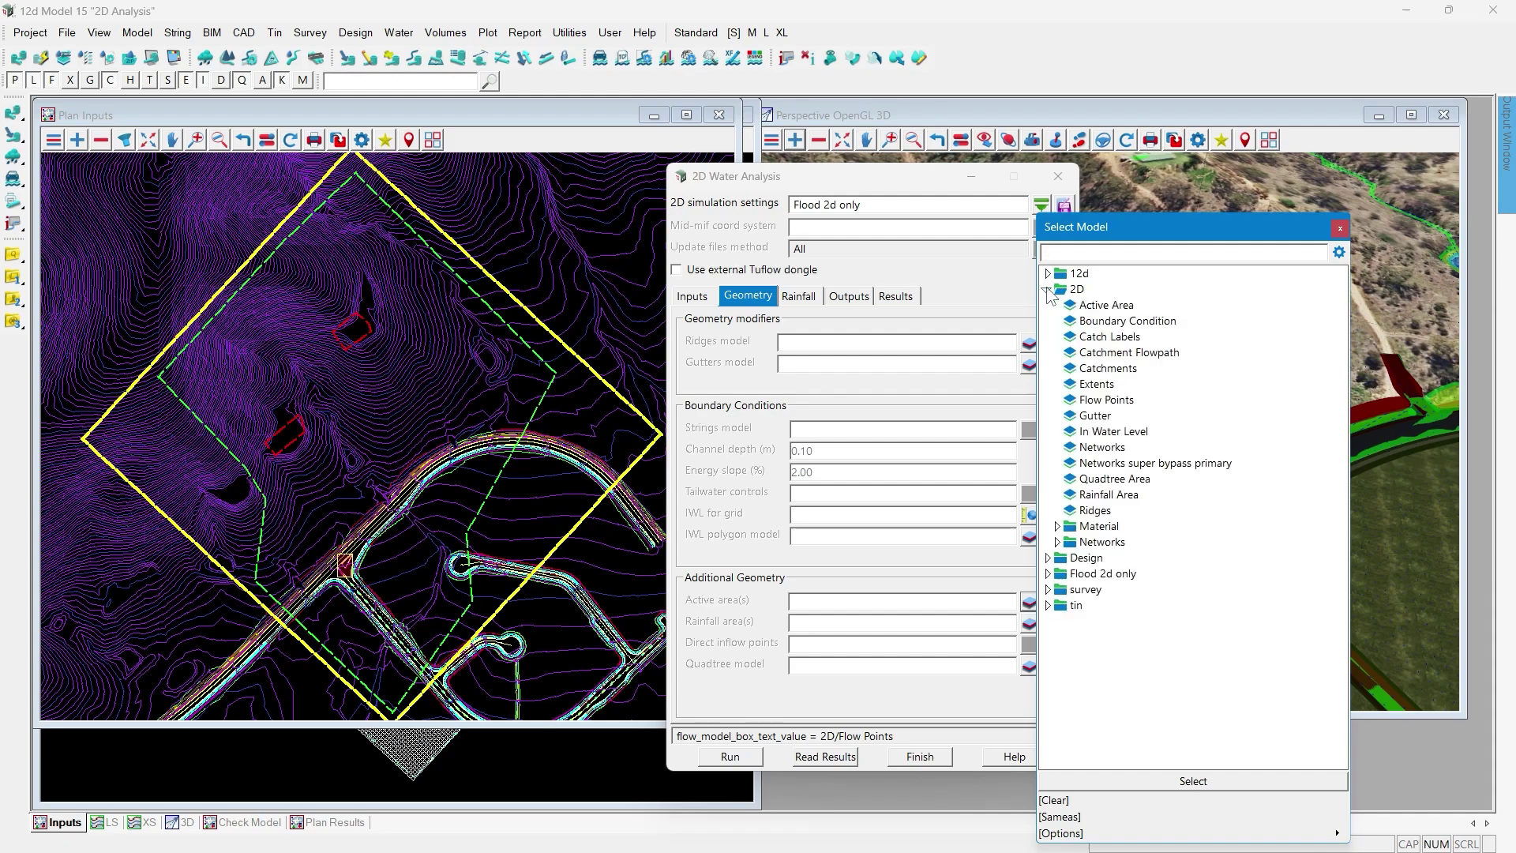
double_click(1099, 307)
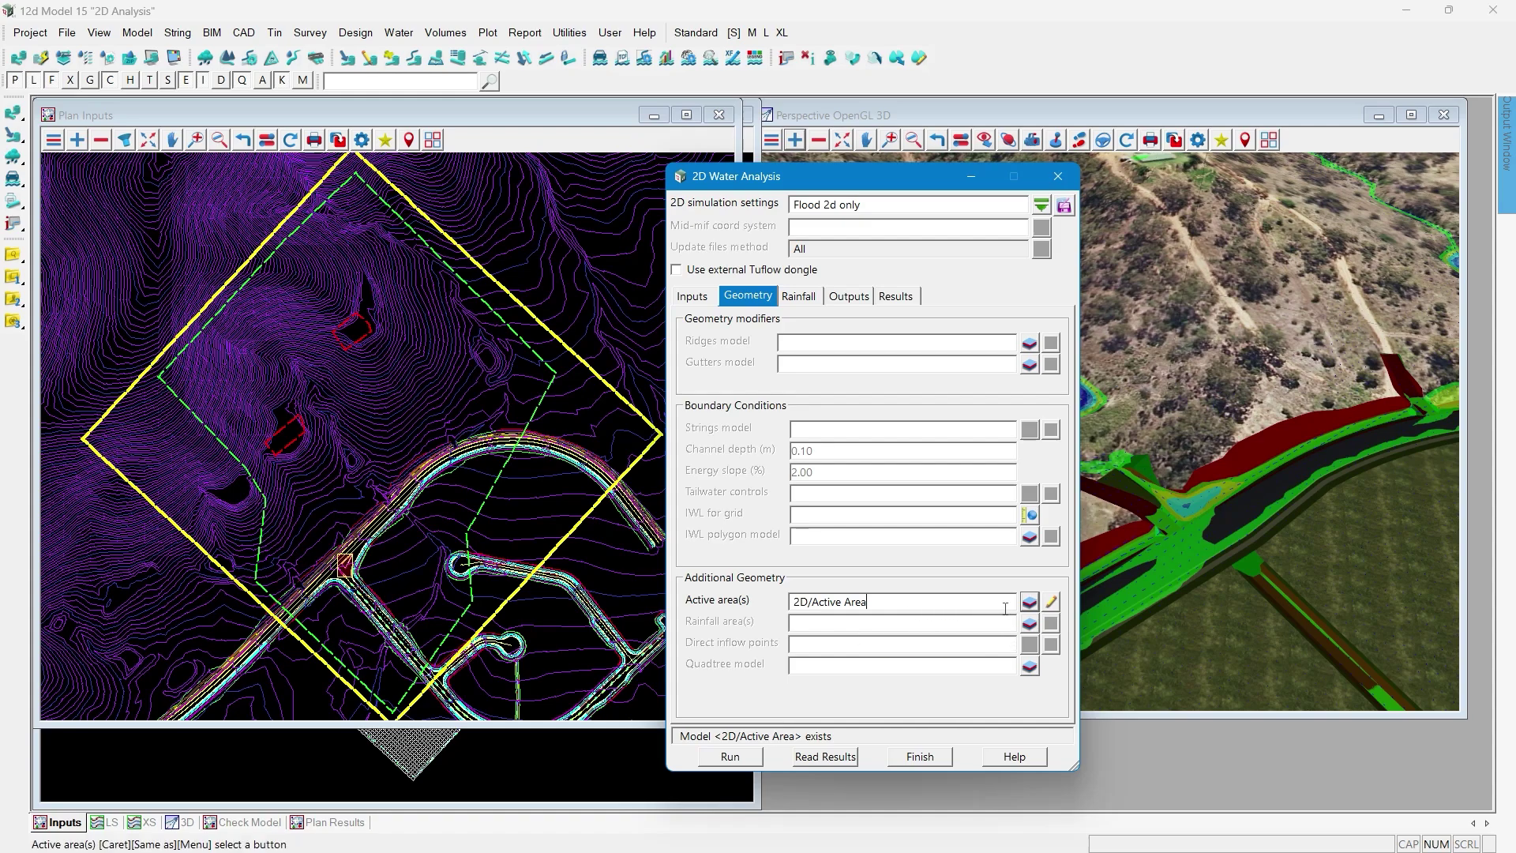
- Edit the active area polygons, setting the state of Inactive 2 and Inactive 1 to Inactive, and apply the changes
left_click(1052, 604)
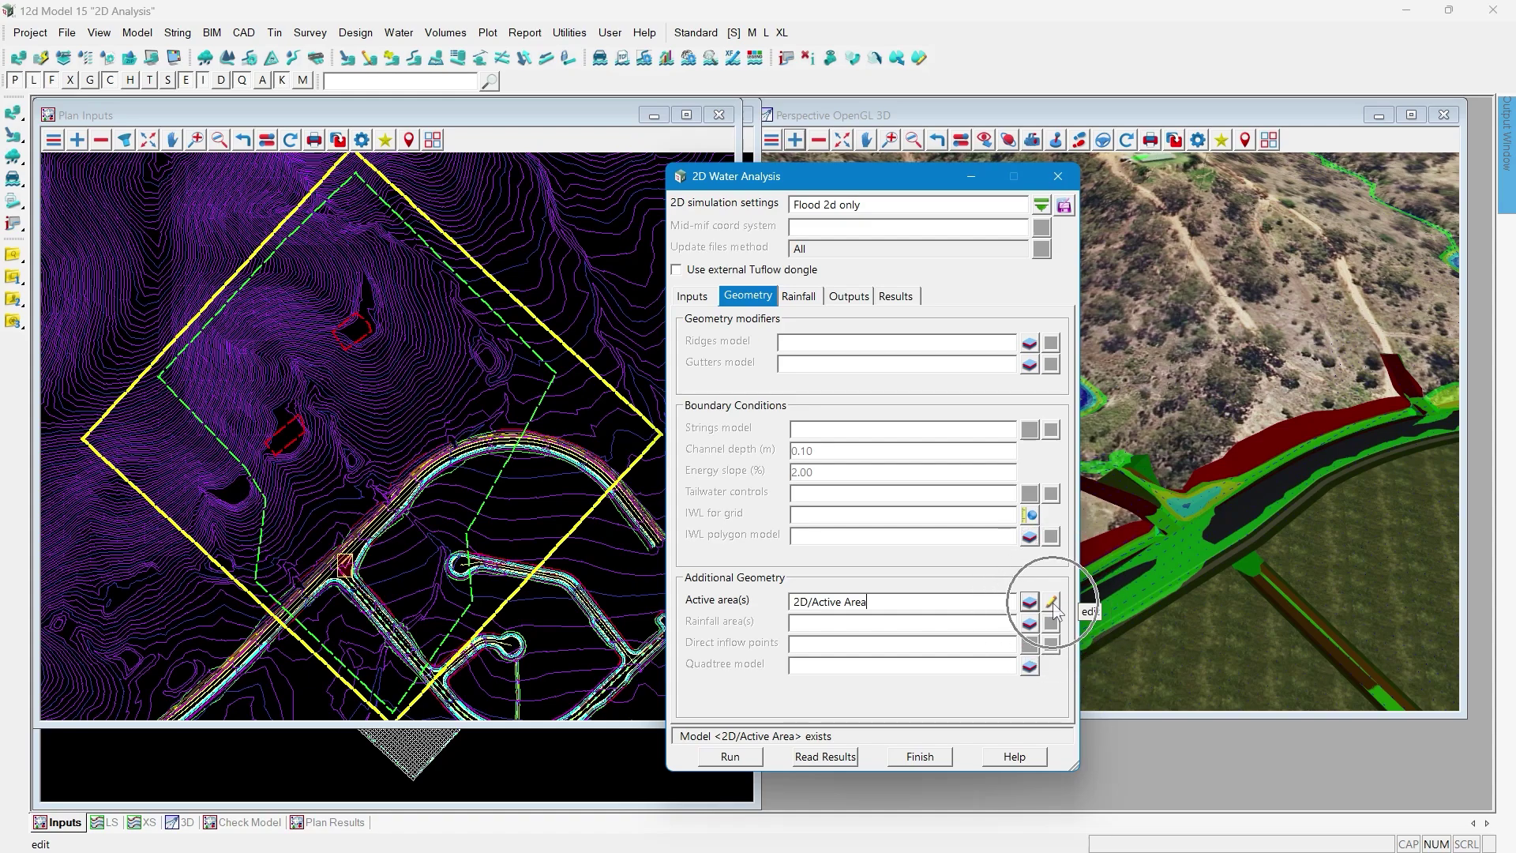
left_click(1052, 604)
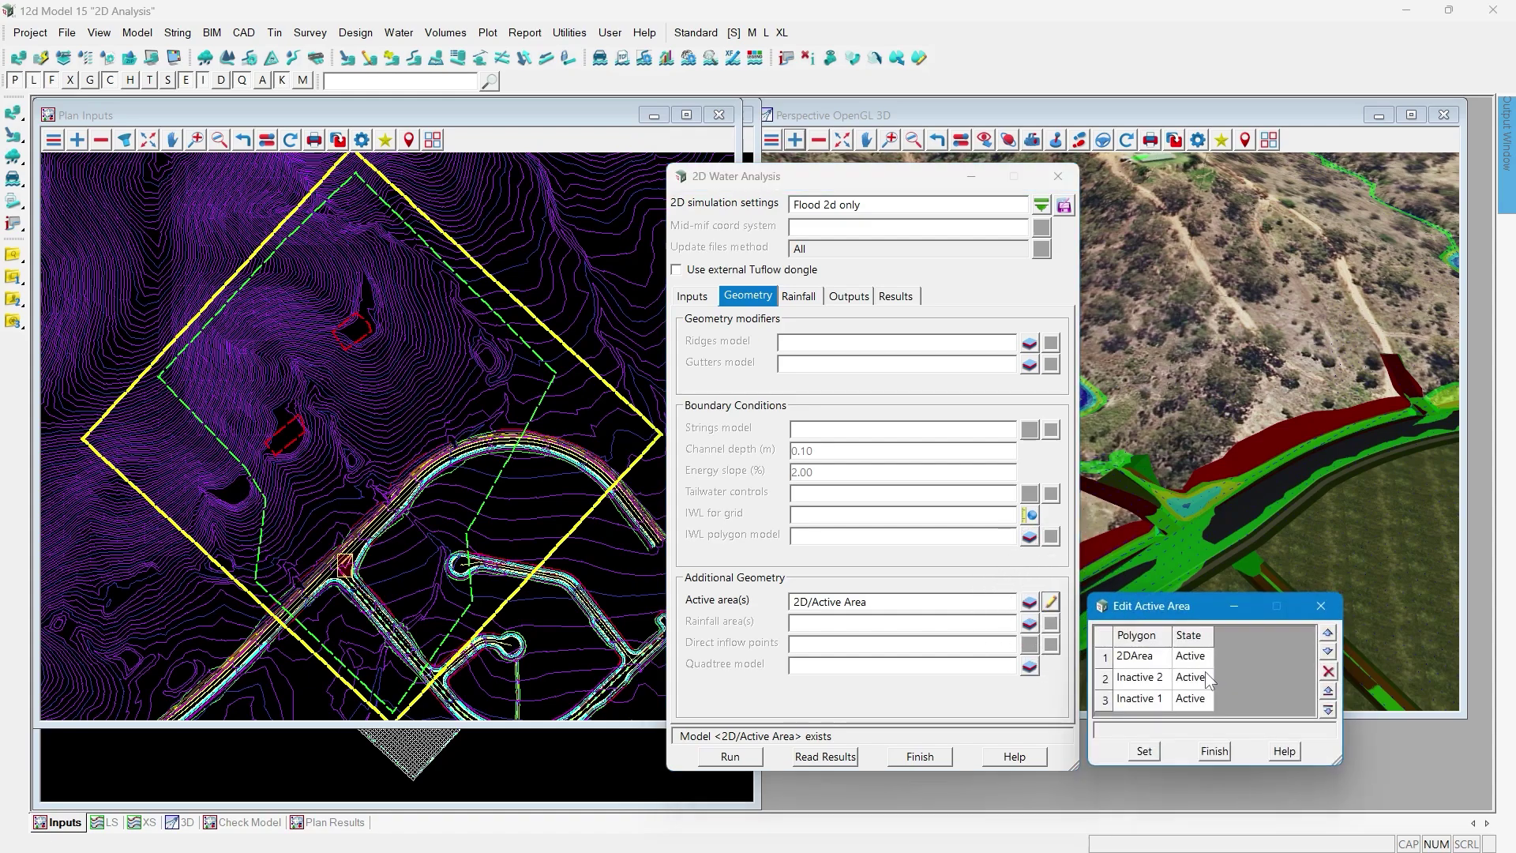
left_click(1127, 658)
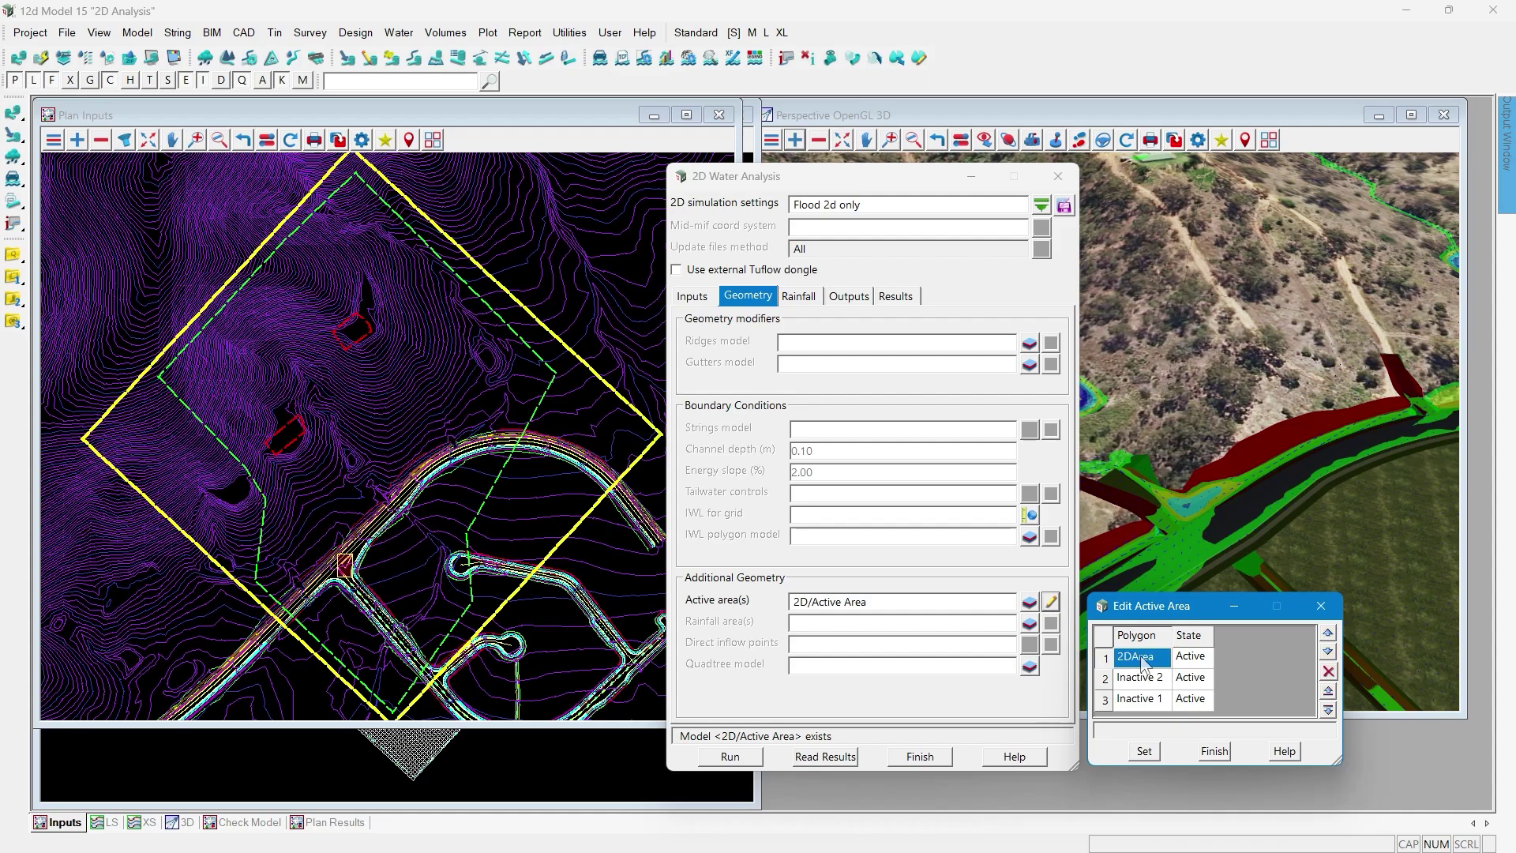
left_click(1197, 679)
left_click(1197, 681)
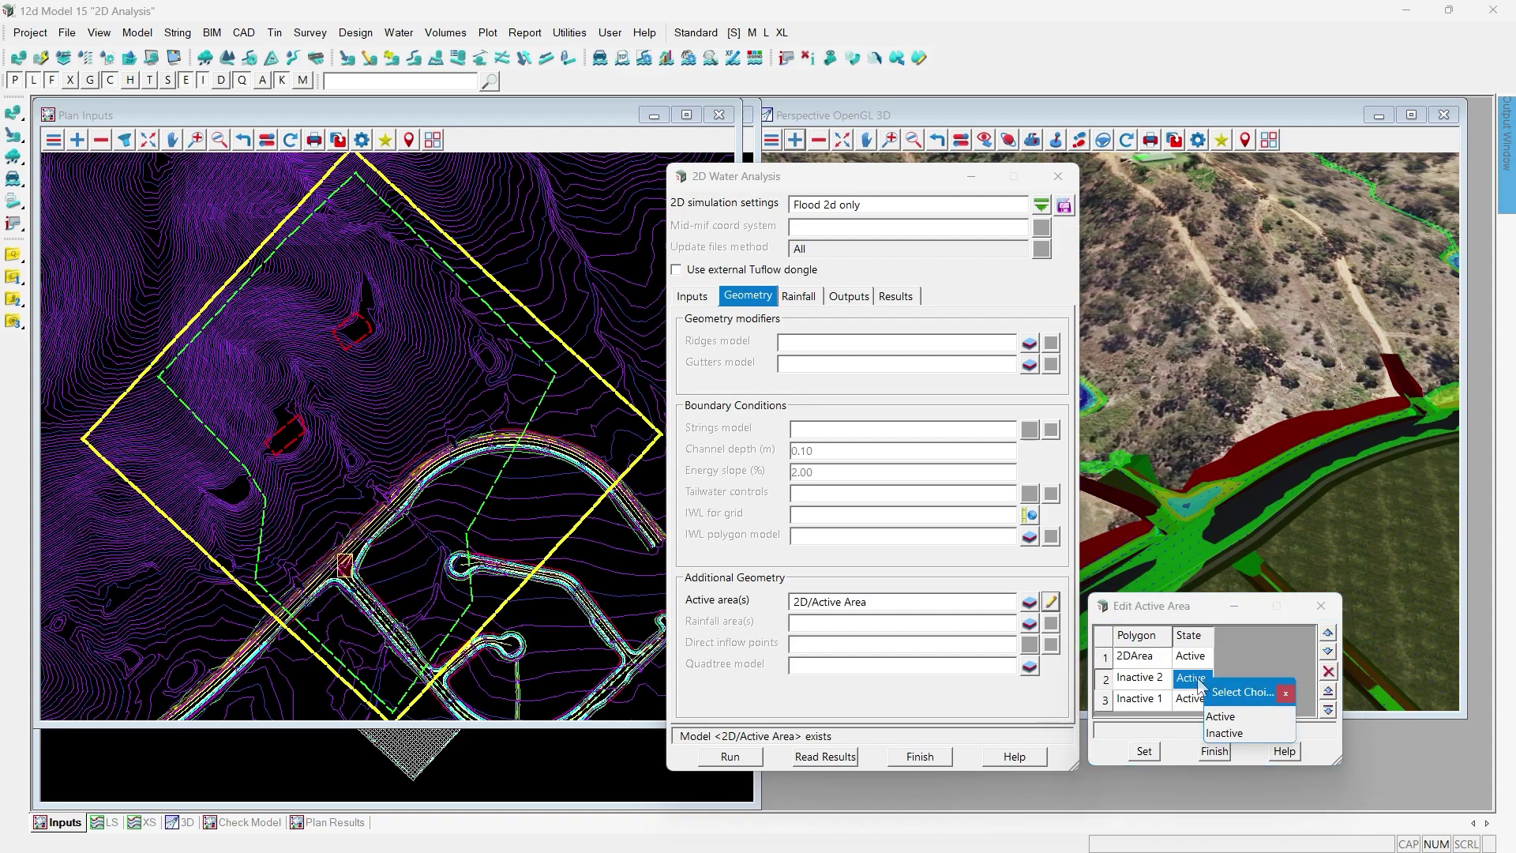
left_click(1213, 716)
left_click(1196, 699)
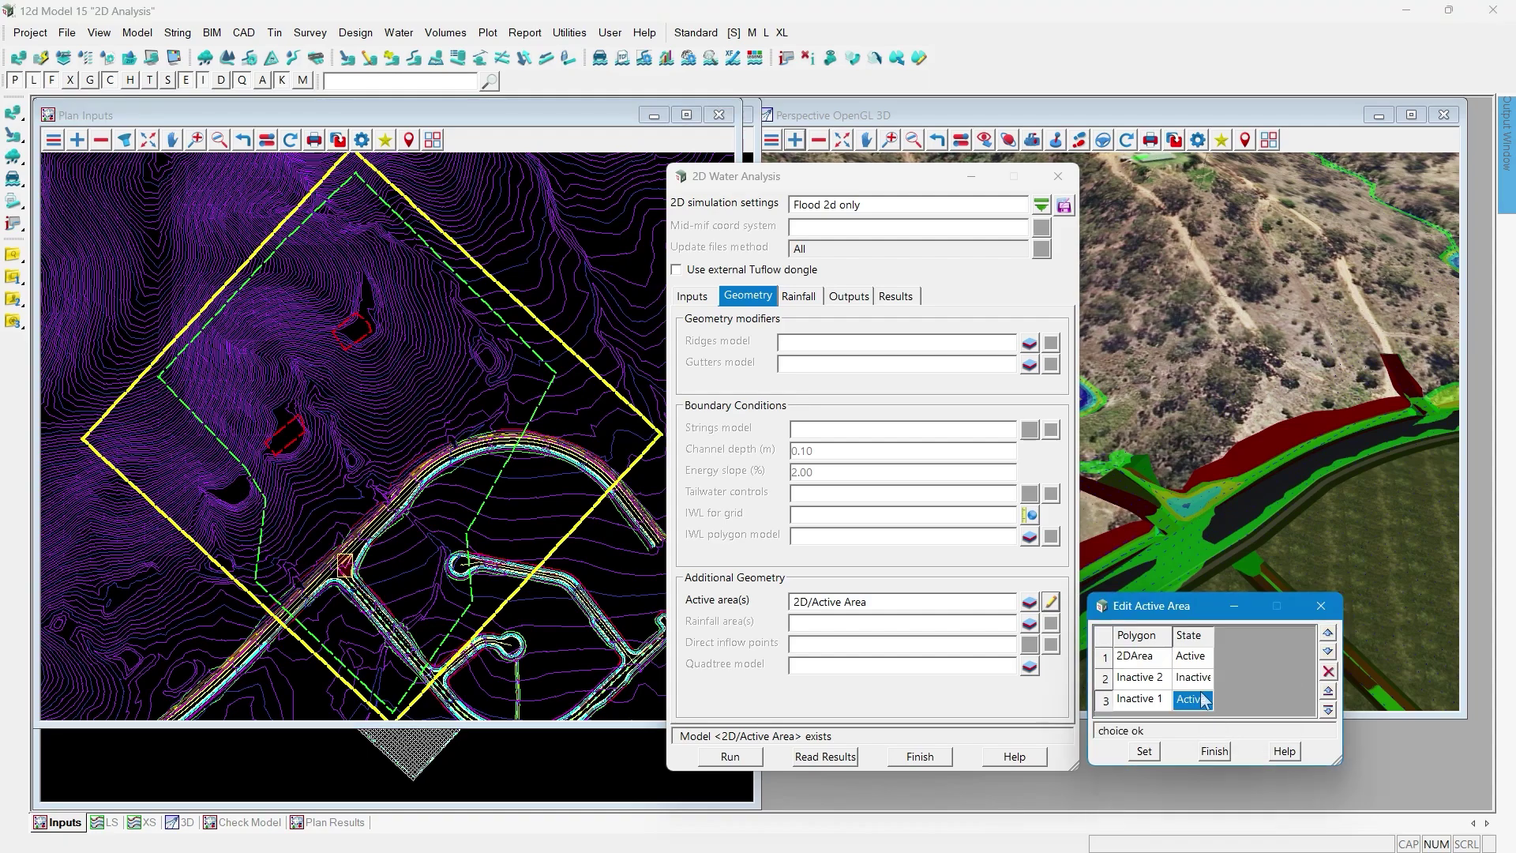
left_click(1196, 700)
left_click(1232, 746)
left_click(1144, 753)
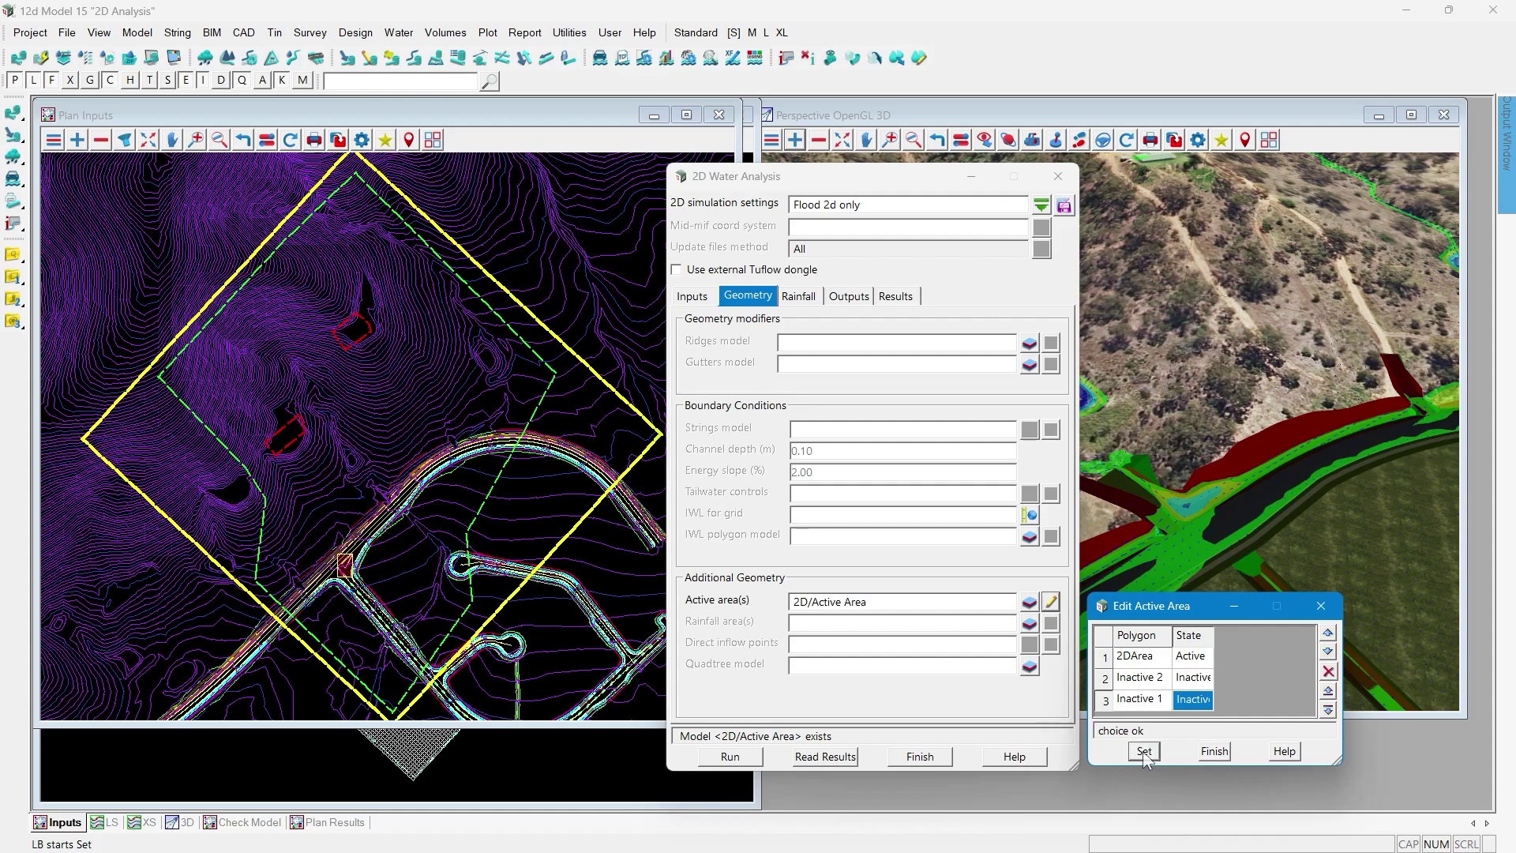
left_click(1214, 751)
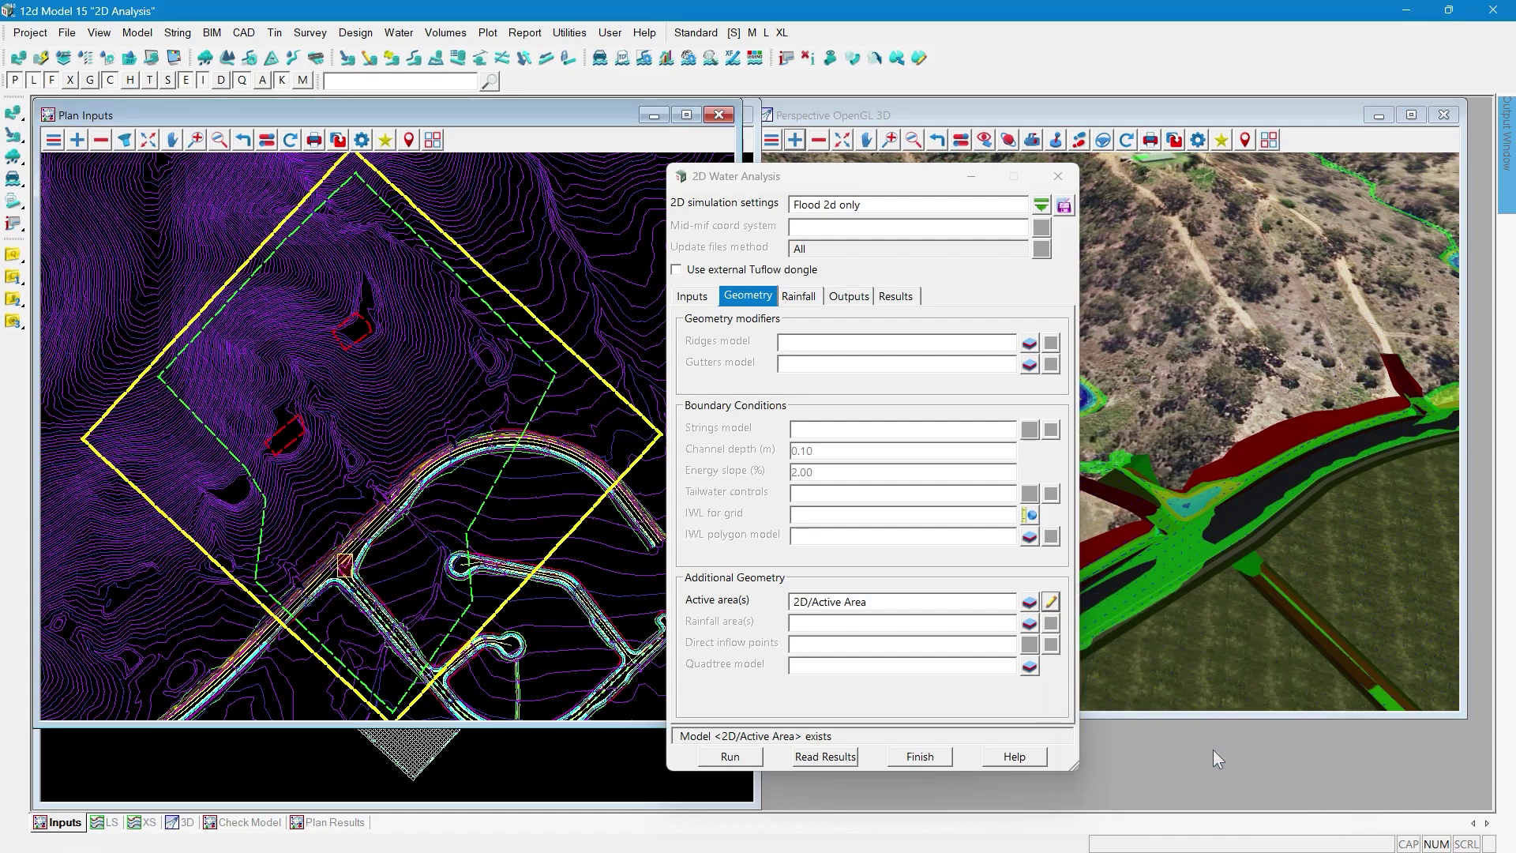
- Return to the Check Model view, run the 2D analysis and close the error/warning report
left_click(248, 822)
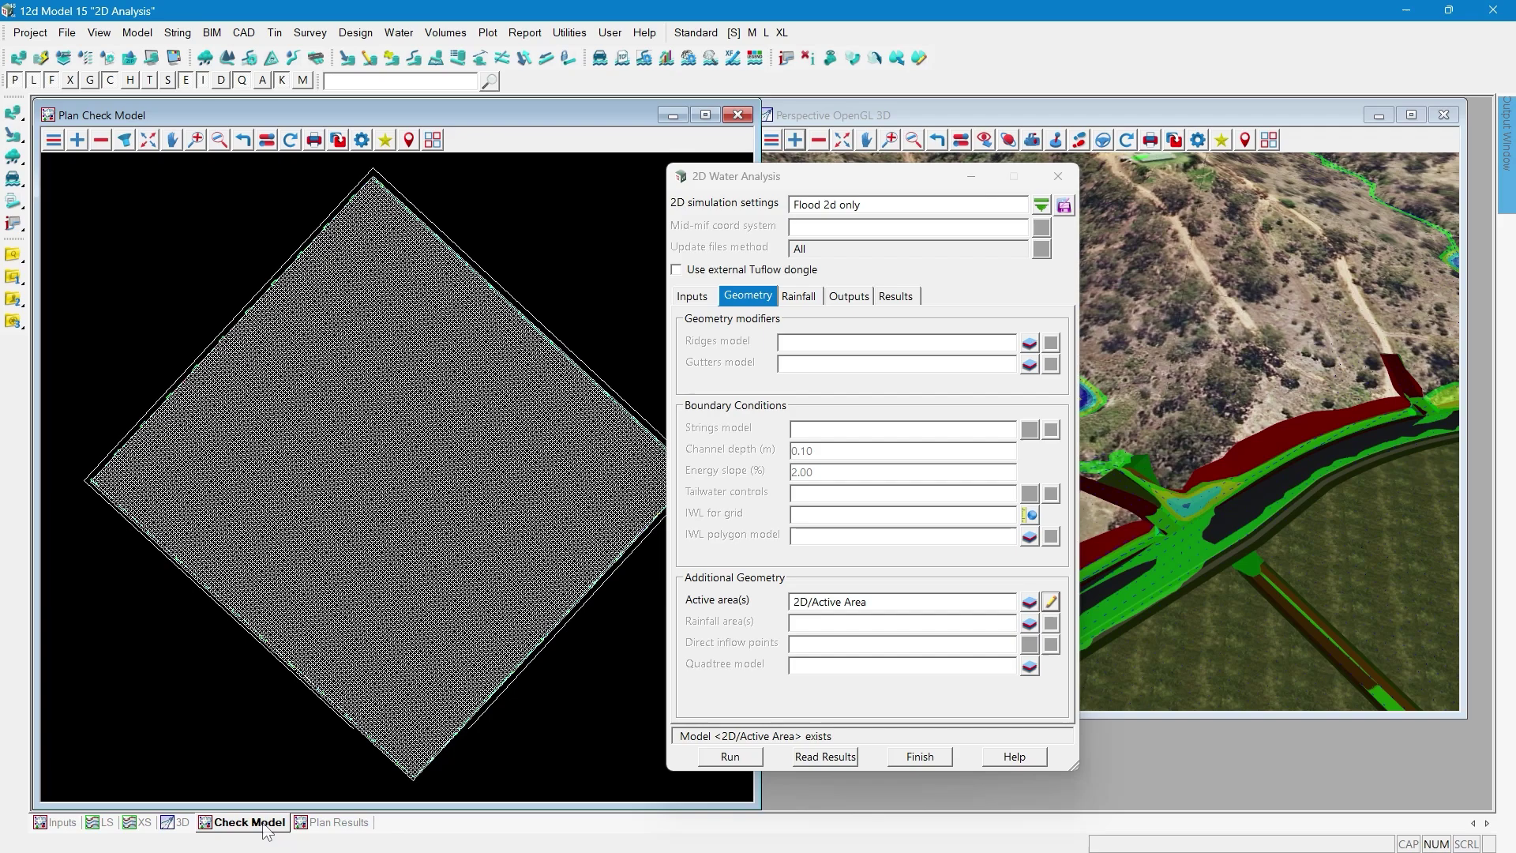
left_click(727, 757)
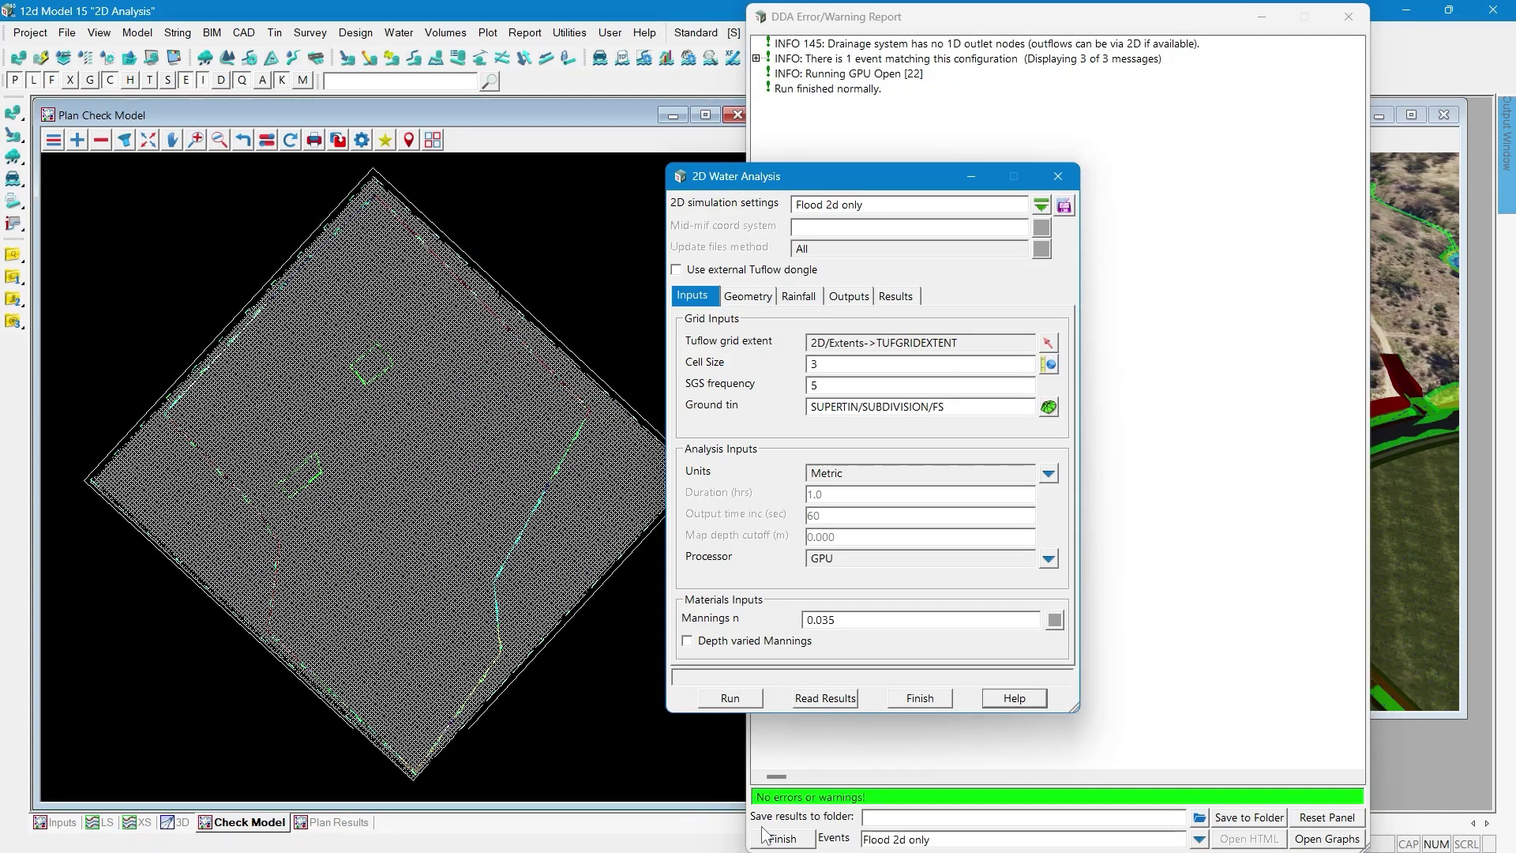
left_click(783, 838)
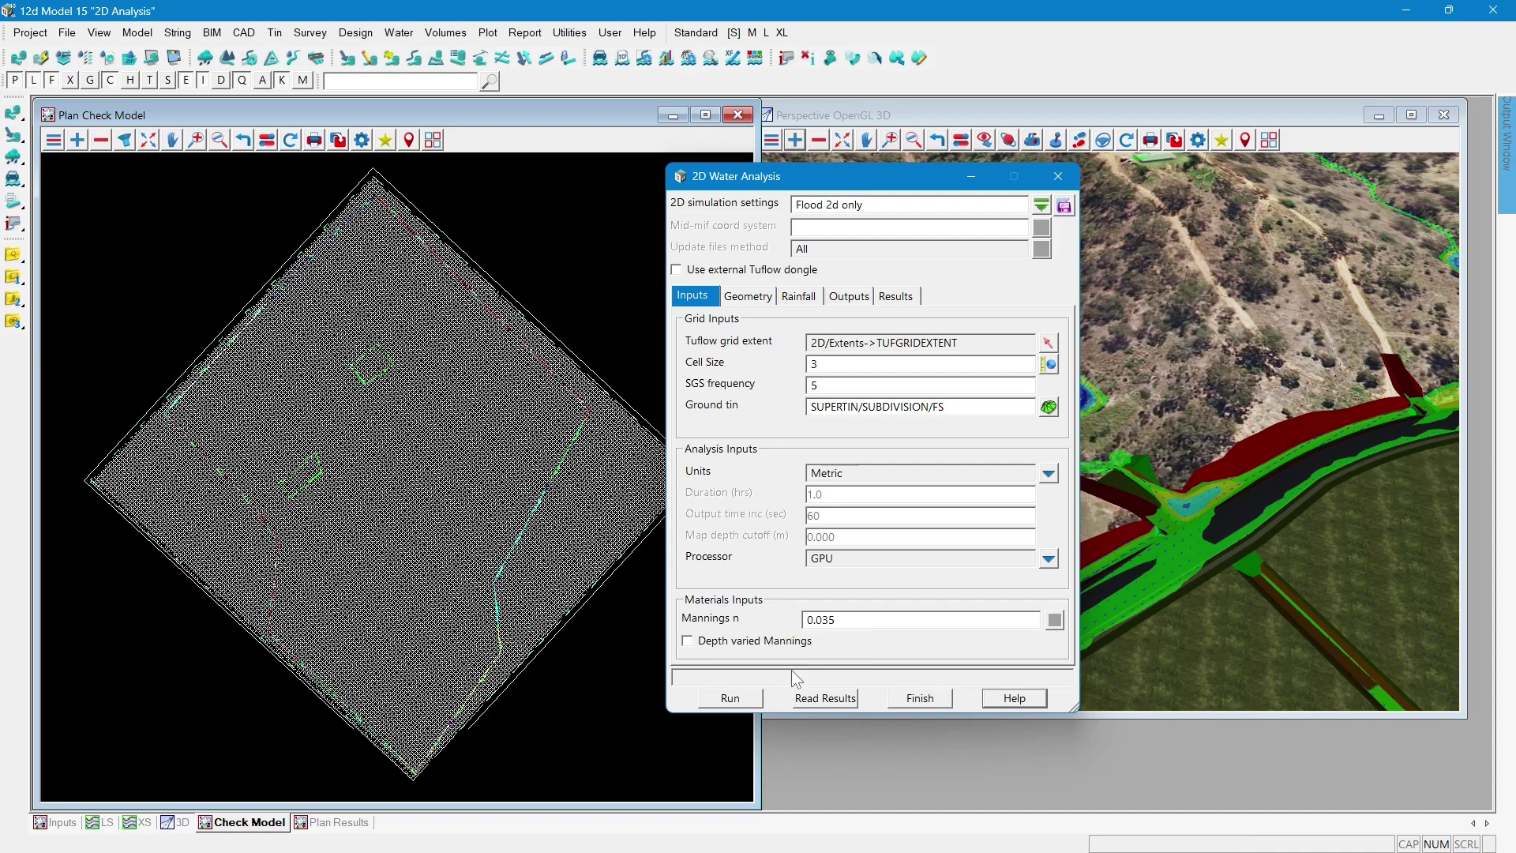
- Read the analysis results and inspect the inactive areas in the Check Model grid and the Plan Results flood display
left_click(830, 697)
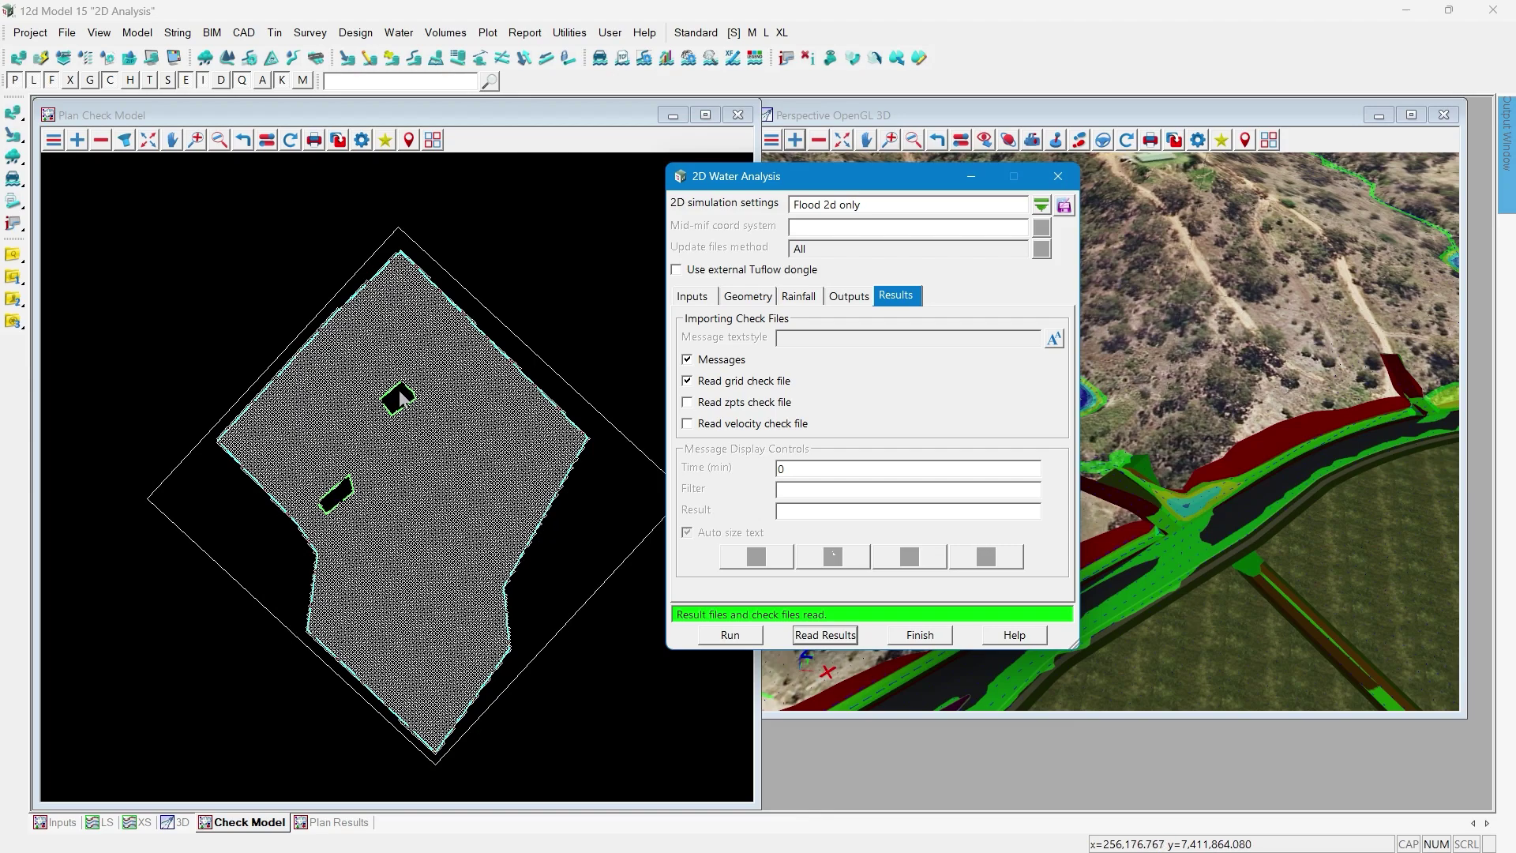
key("ctrl")
scroll(337, 793, "down", 1)
left_click(338, 825)
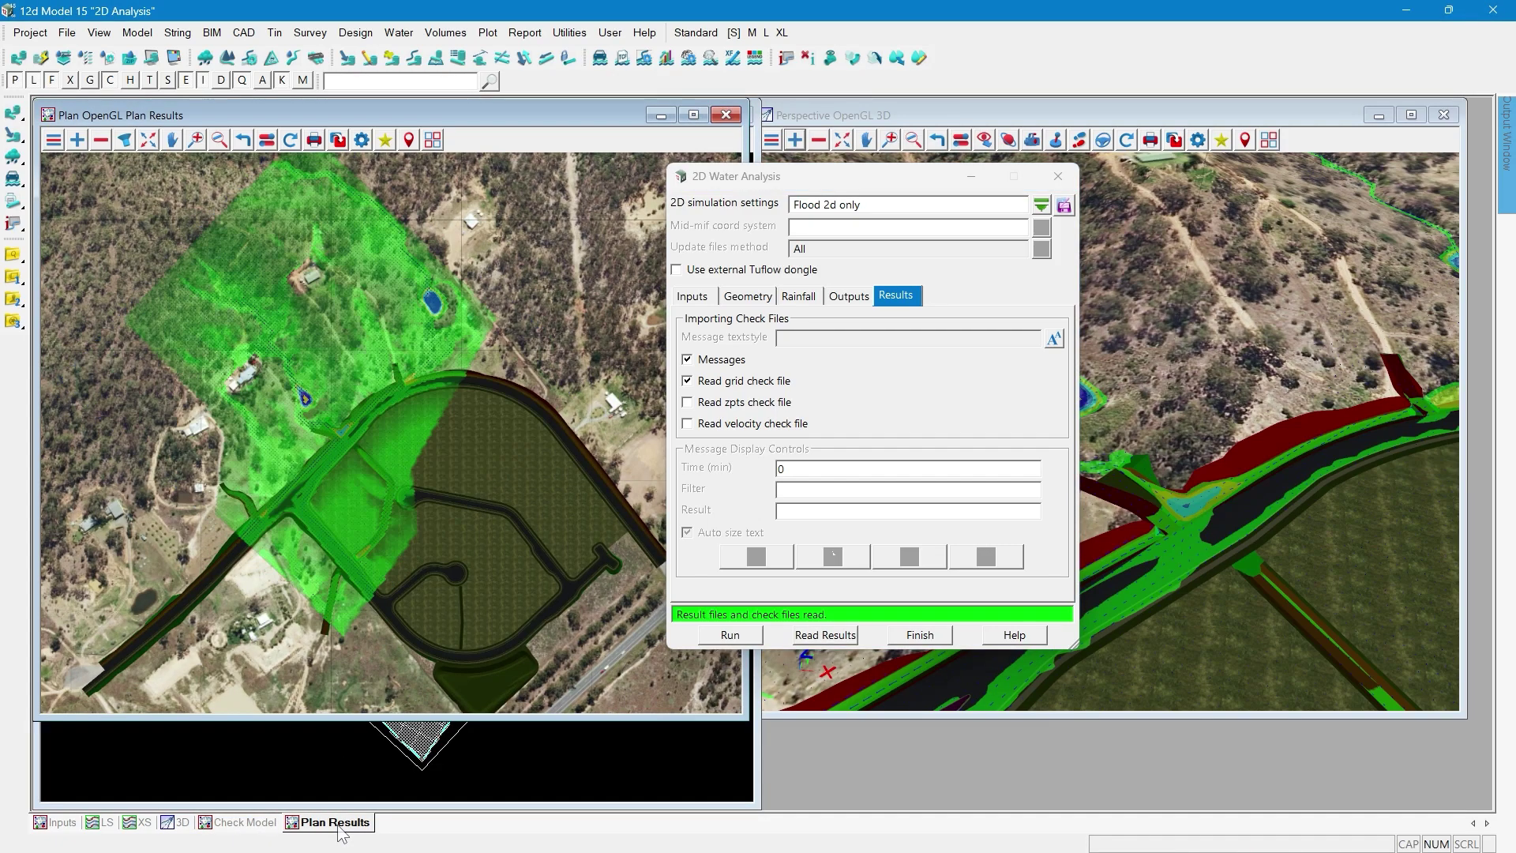
scroll(286, 276, "up", 3)
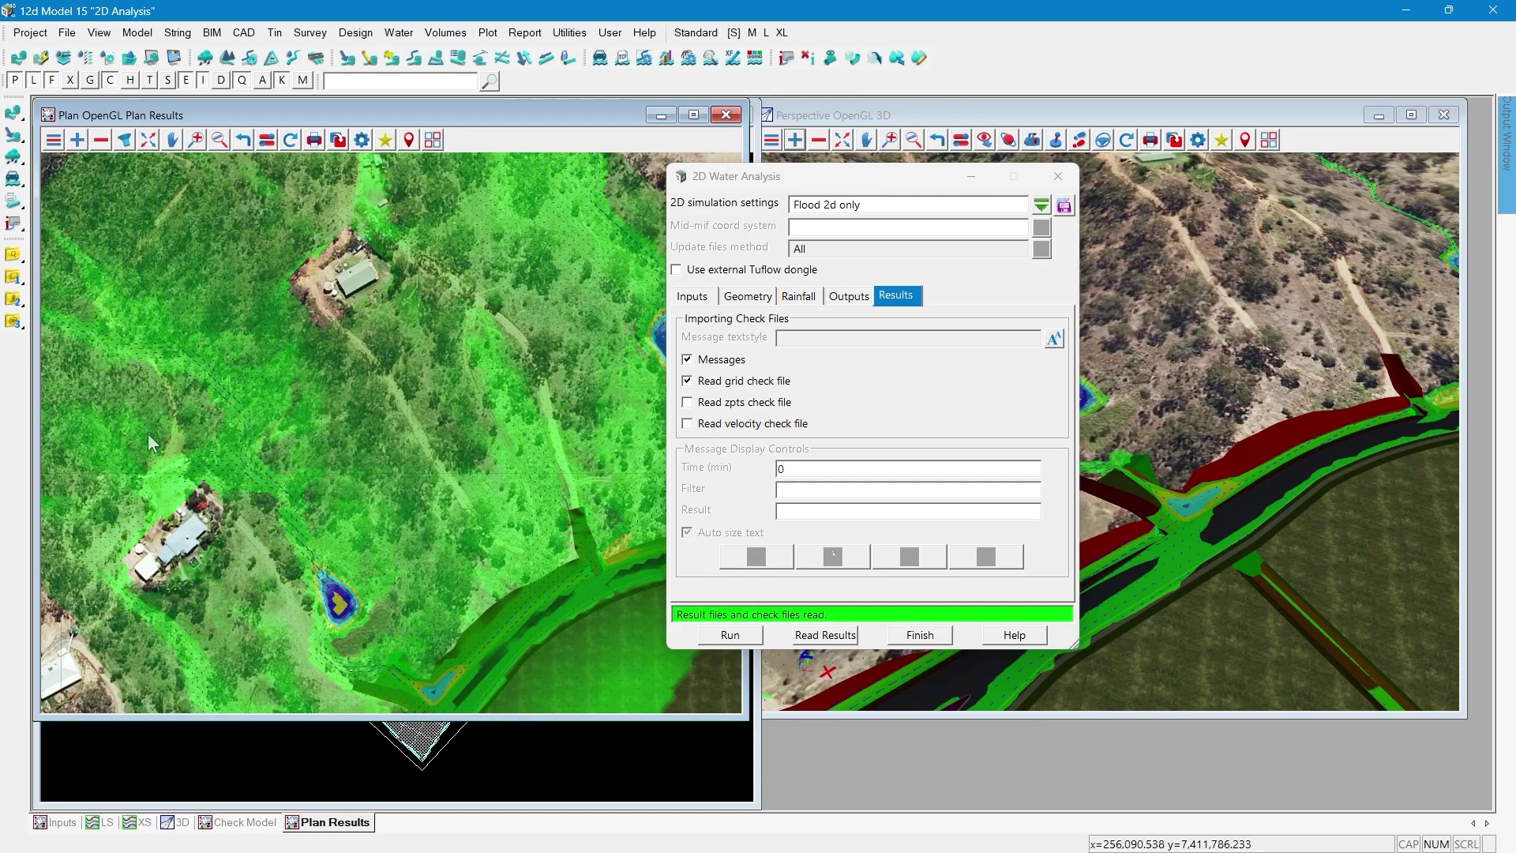
scroll(149, 433, "down", 3)
scroll(433, 404, "down", 2)
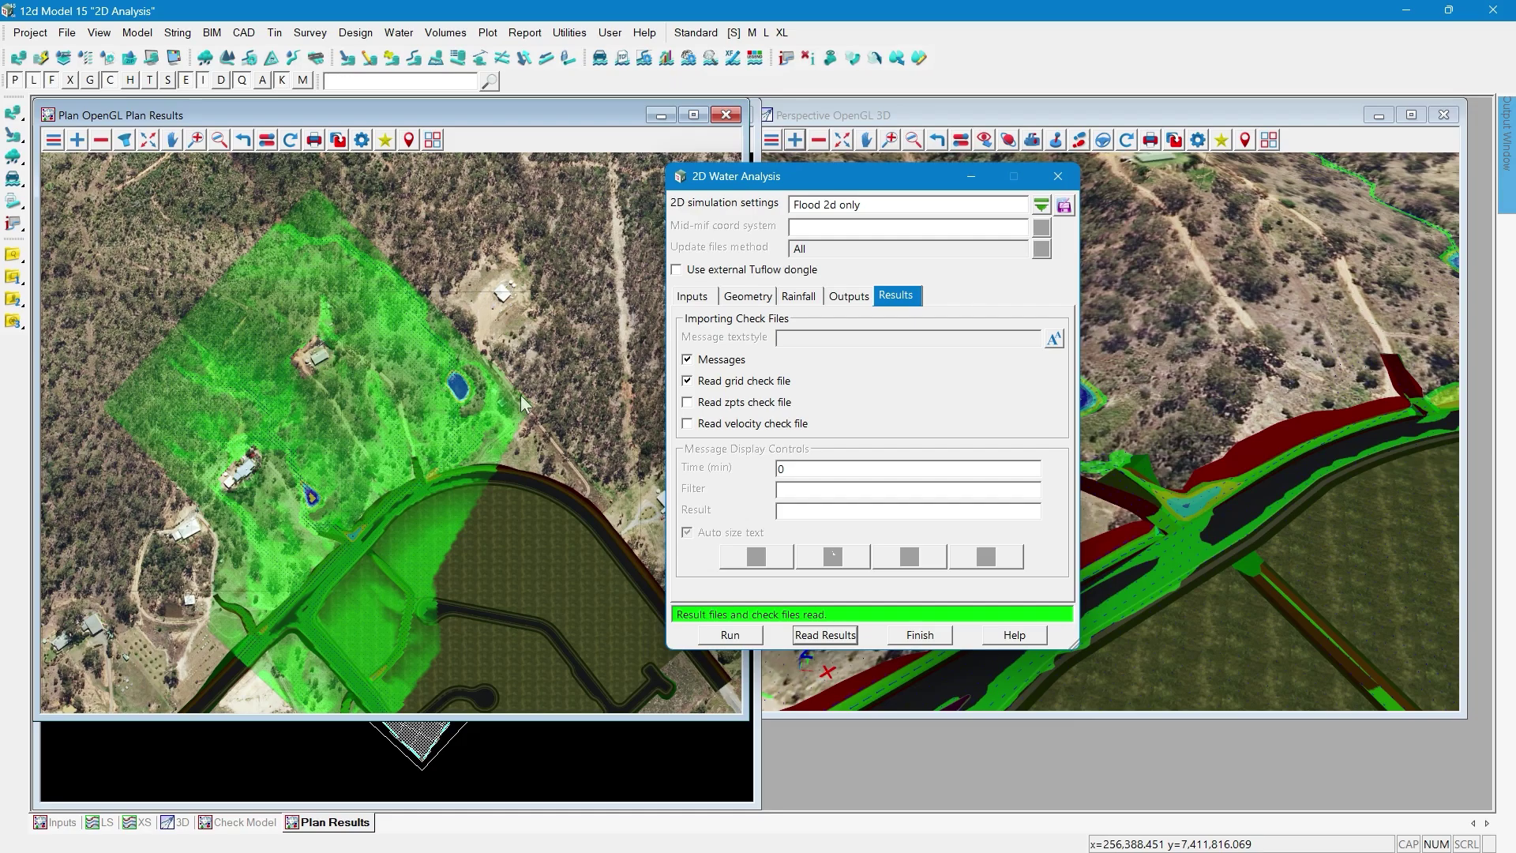
- Return to the Inputs plan view and add the 2D/Rainfall Area model to it
left_click(63, 822)
left_click(77, 140)
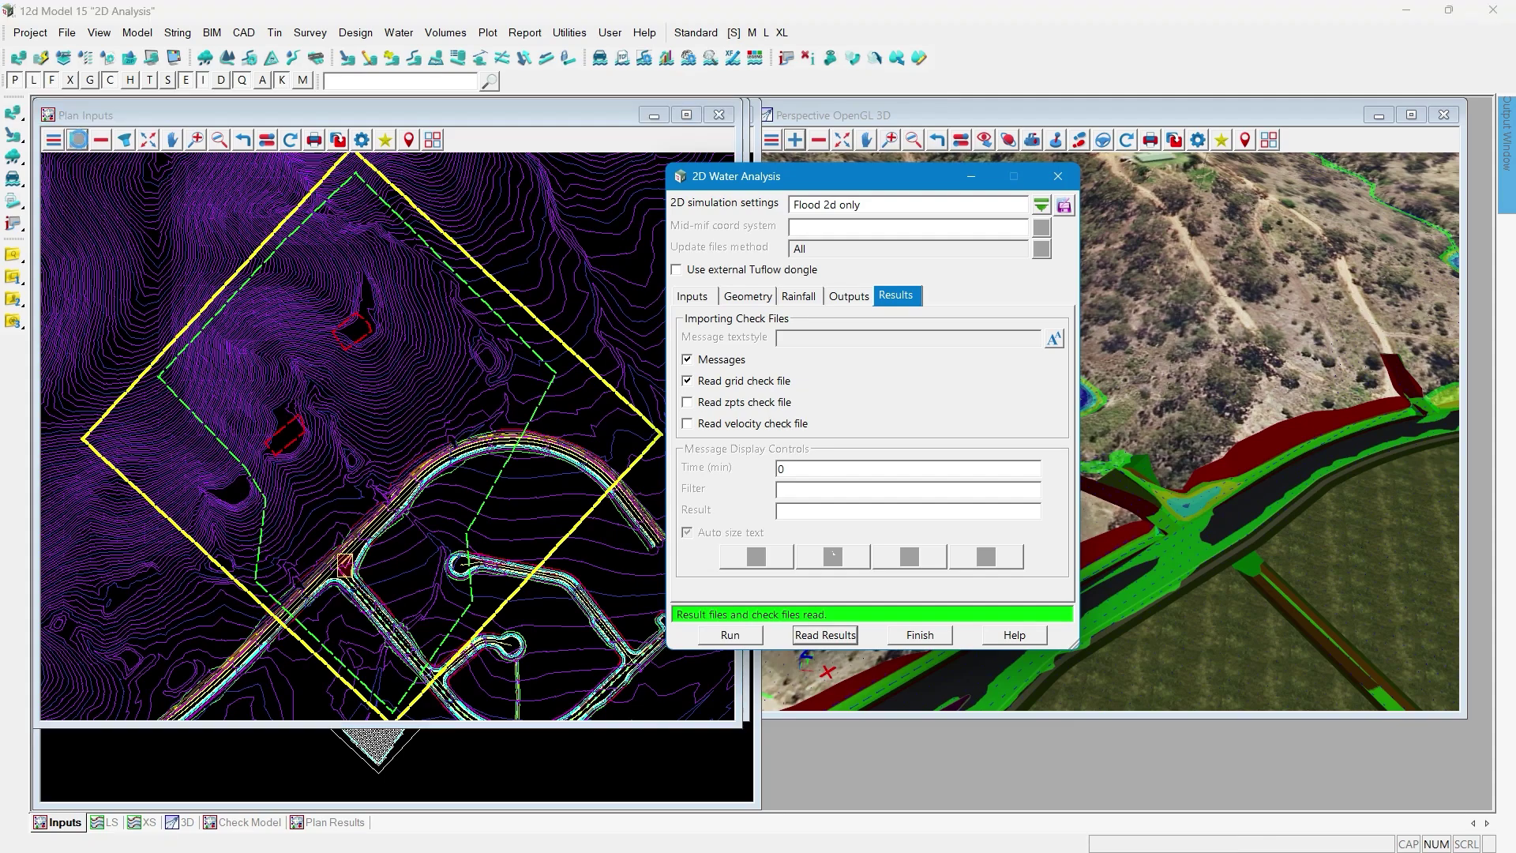
left_click(96, 215)
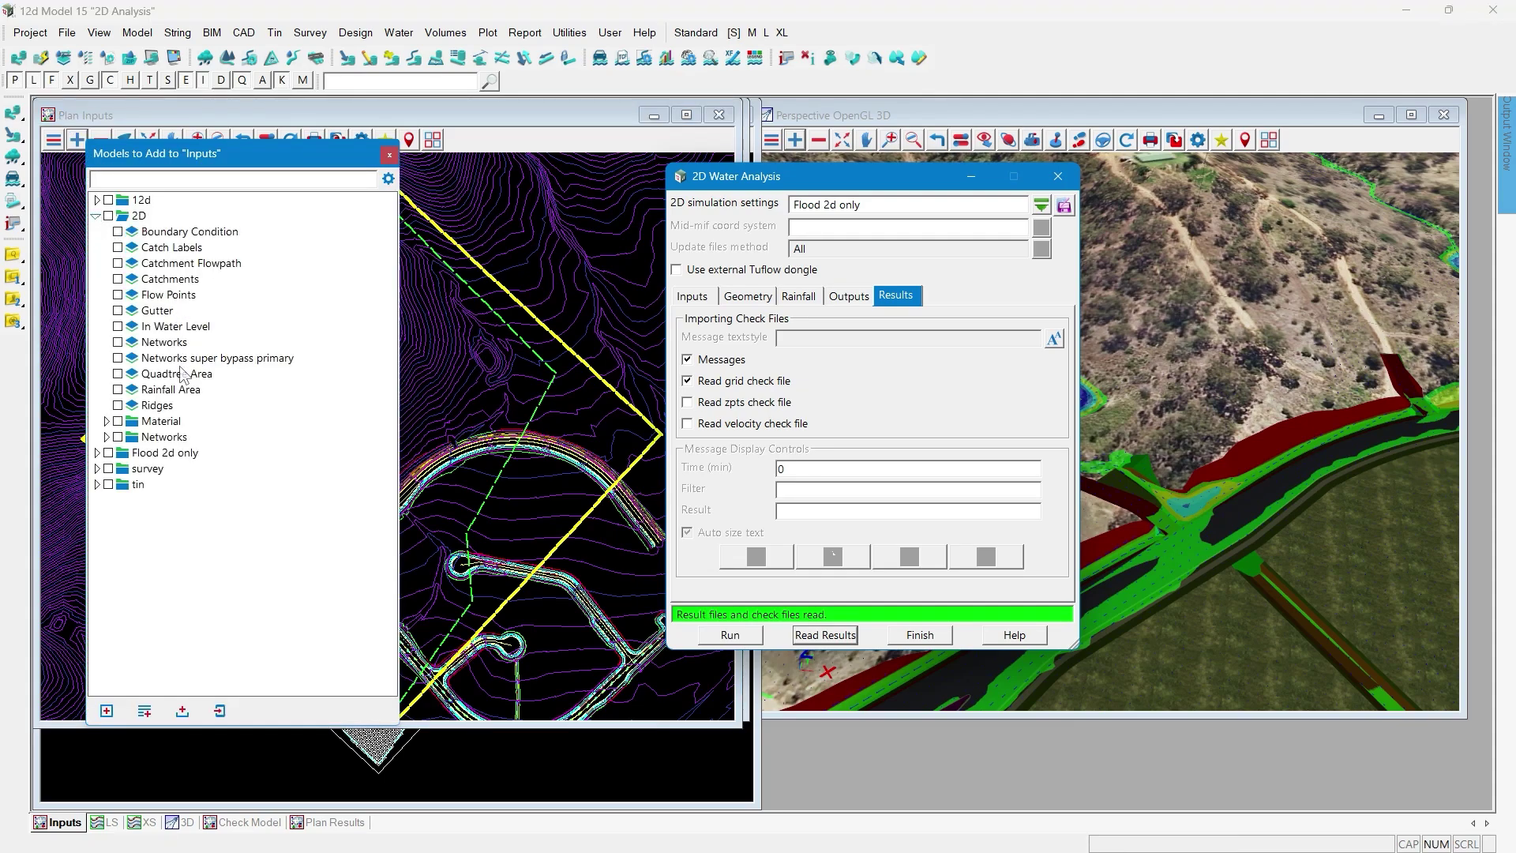
left_click(182, 392)
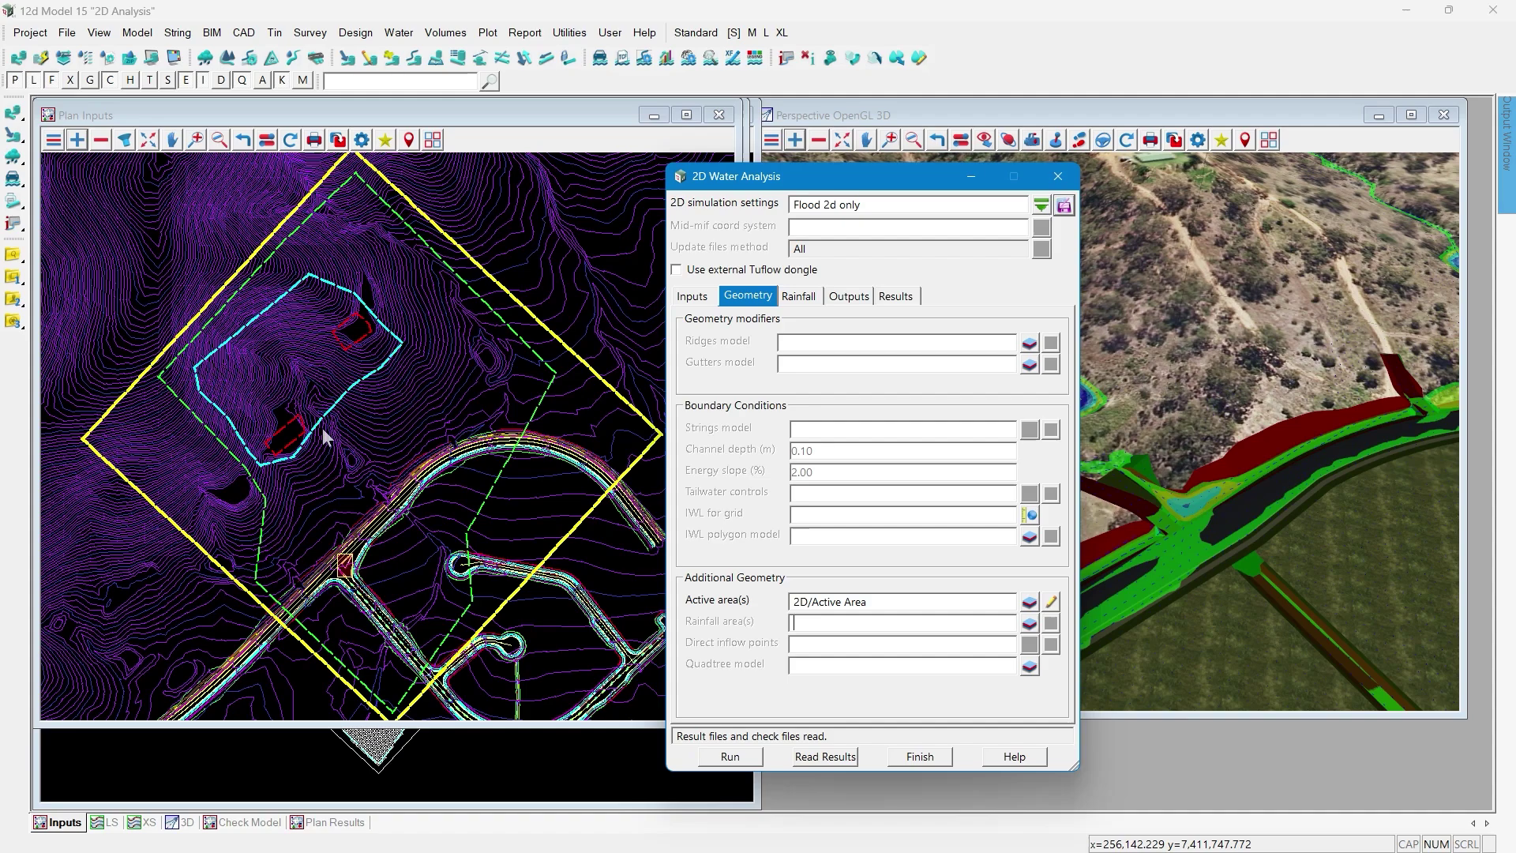
- Set the rainfall area model in the analysis geometry to 2D/Rainfall Area
key("ctrl")
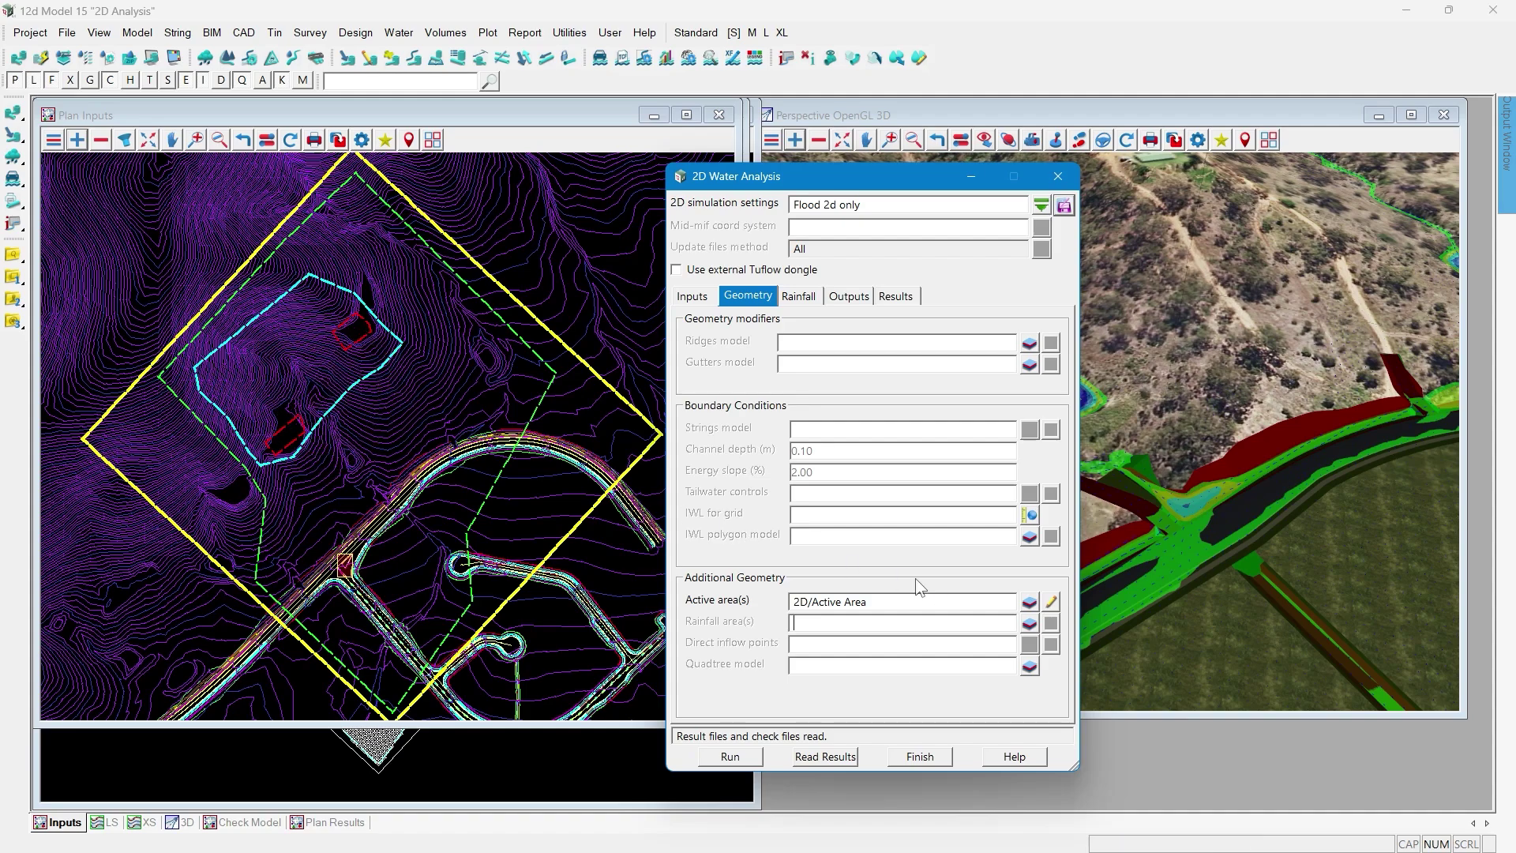
left_click(1029, 624)
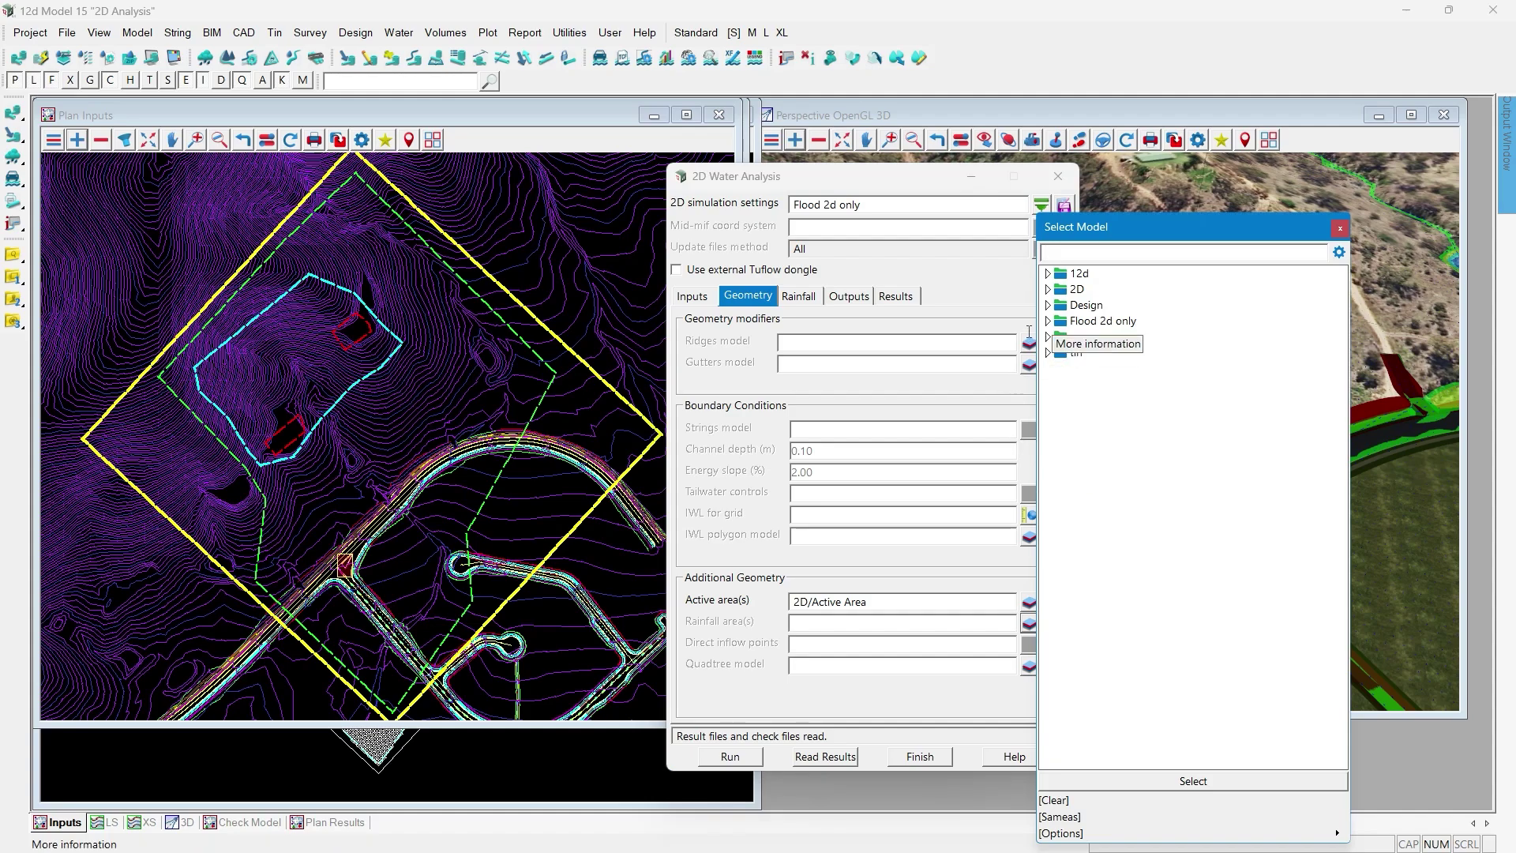
left_click(1048, 289)
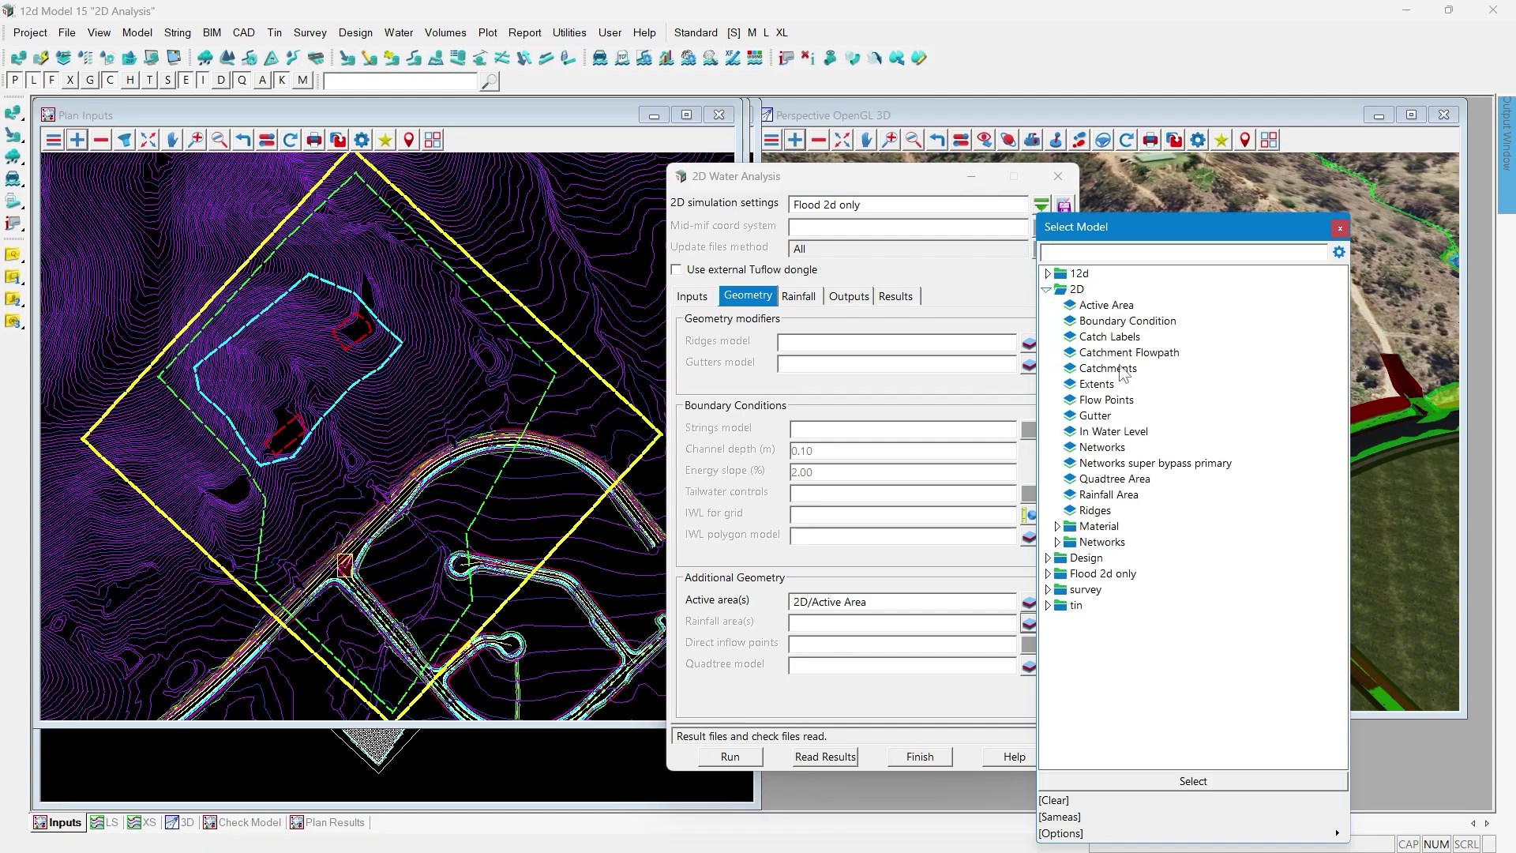
double_click(1120, 495)
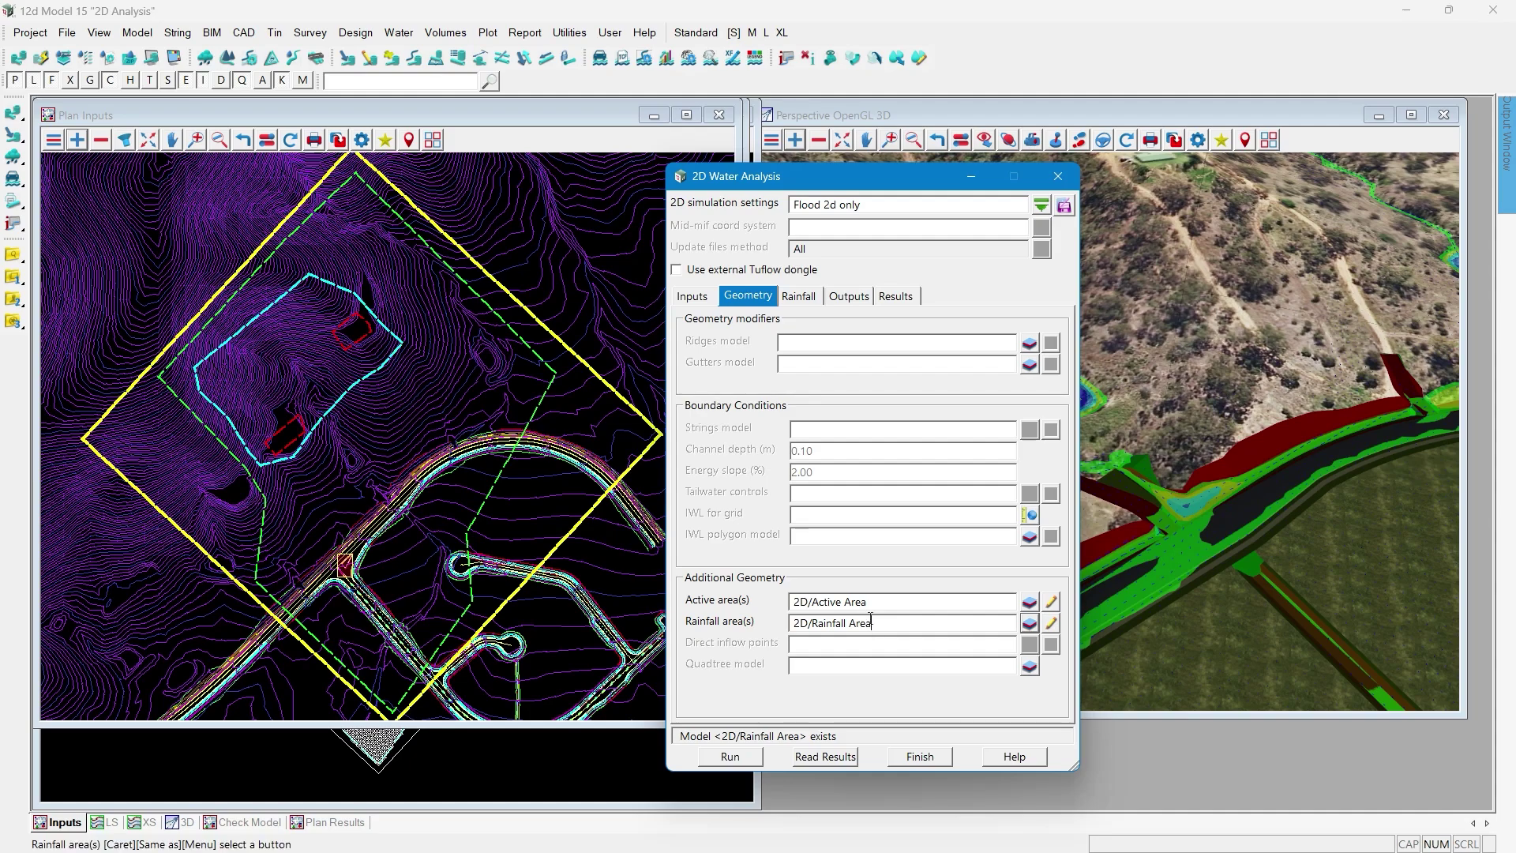
- Edit the rainfall area table, entering Main Area as the name of the SA Flow polygon, and close the table
left_click(1051, 623)
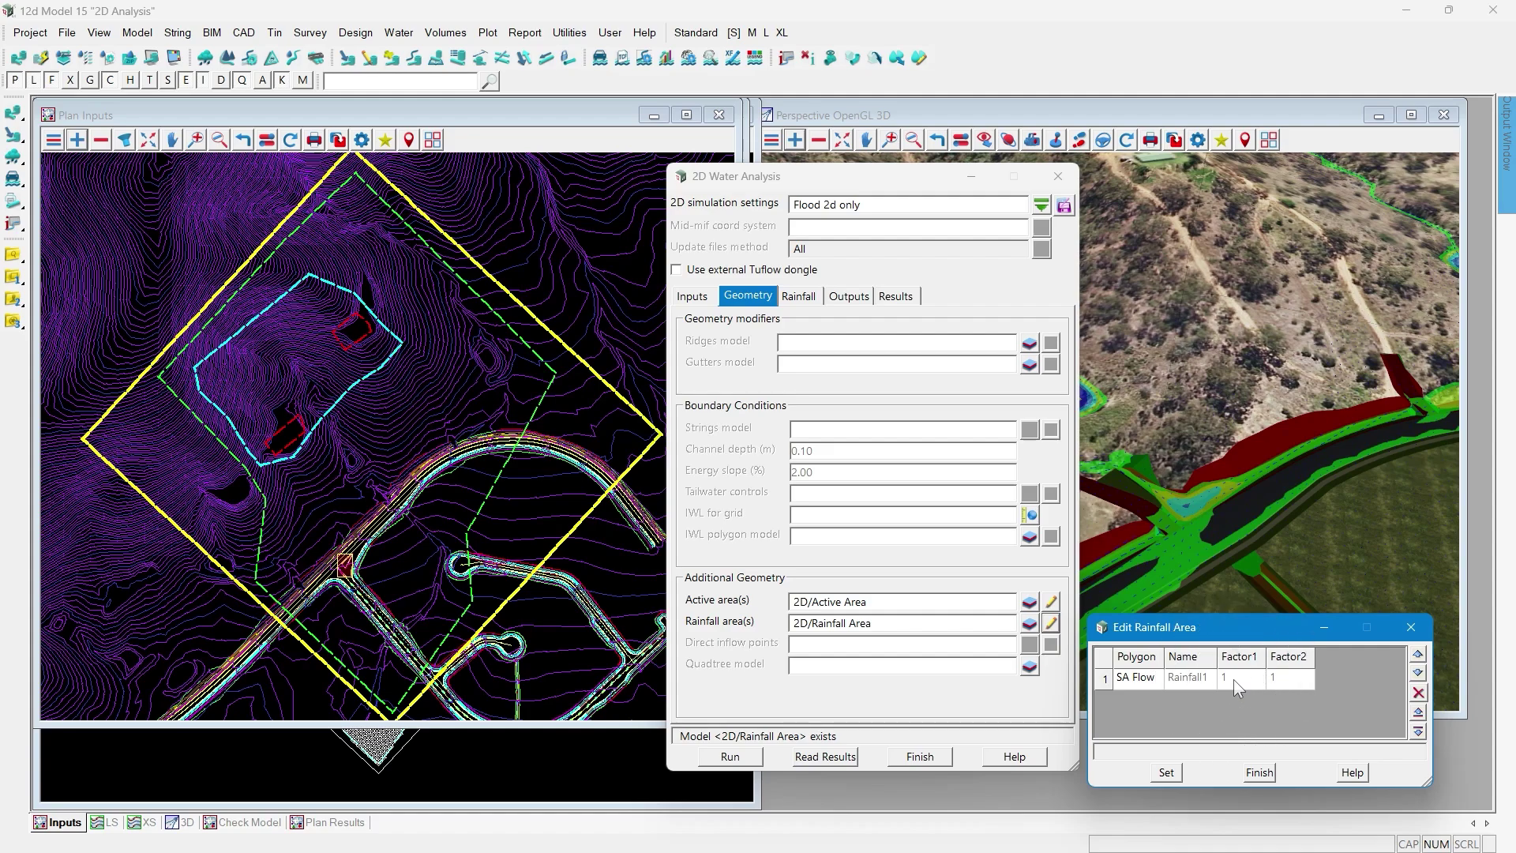
left_click(1197, 677)
type("Main Area")
left_click(1245, 679)
left_click(1259, 772)
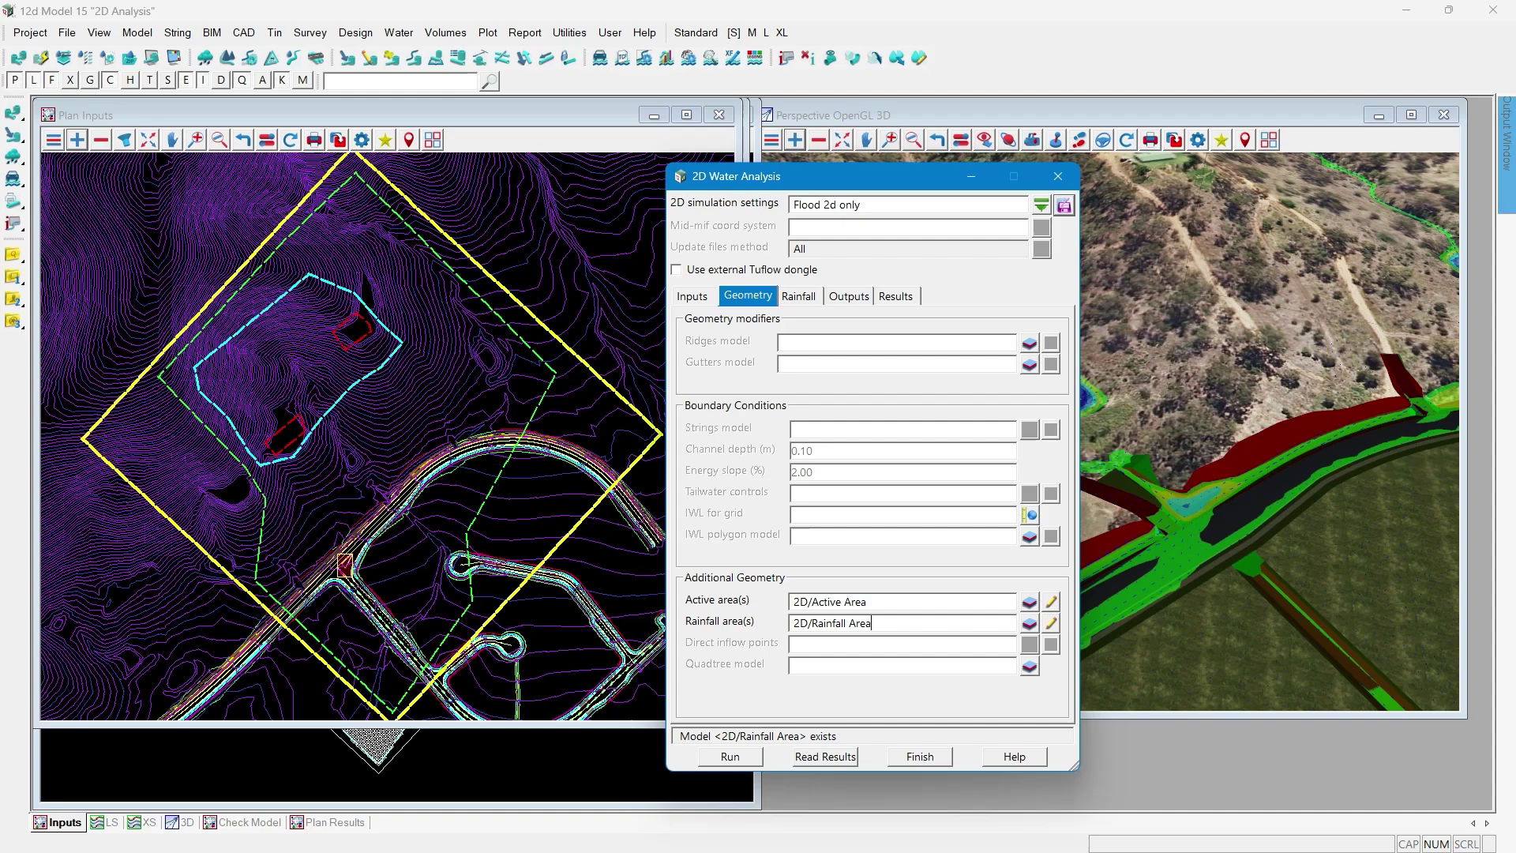
- Run the 2D analysis with the rainfall area, read its results and show them in the Plan Results view
left_click(730, 757)
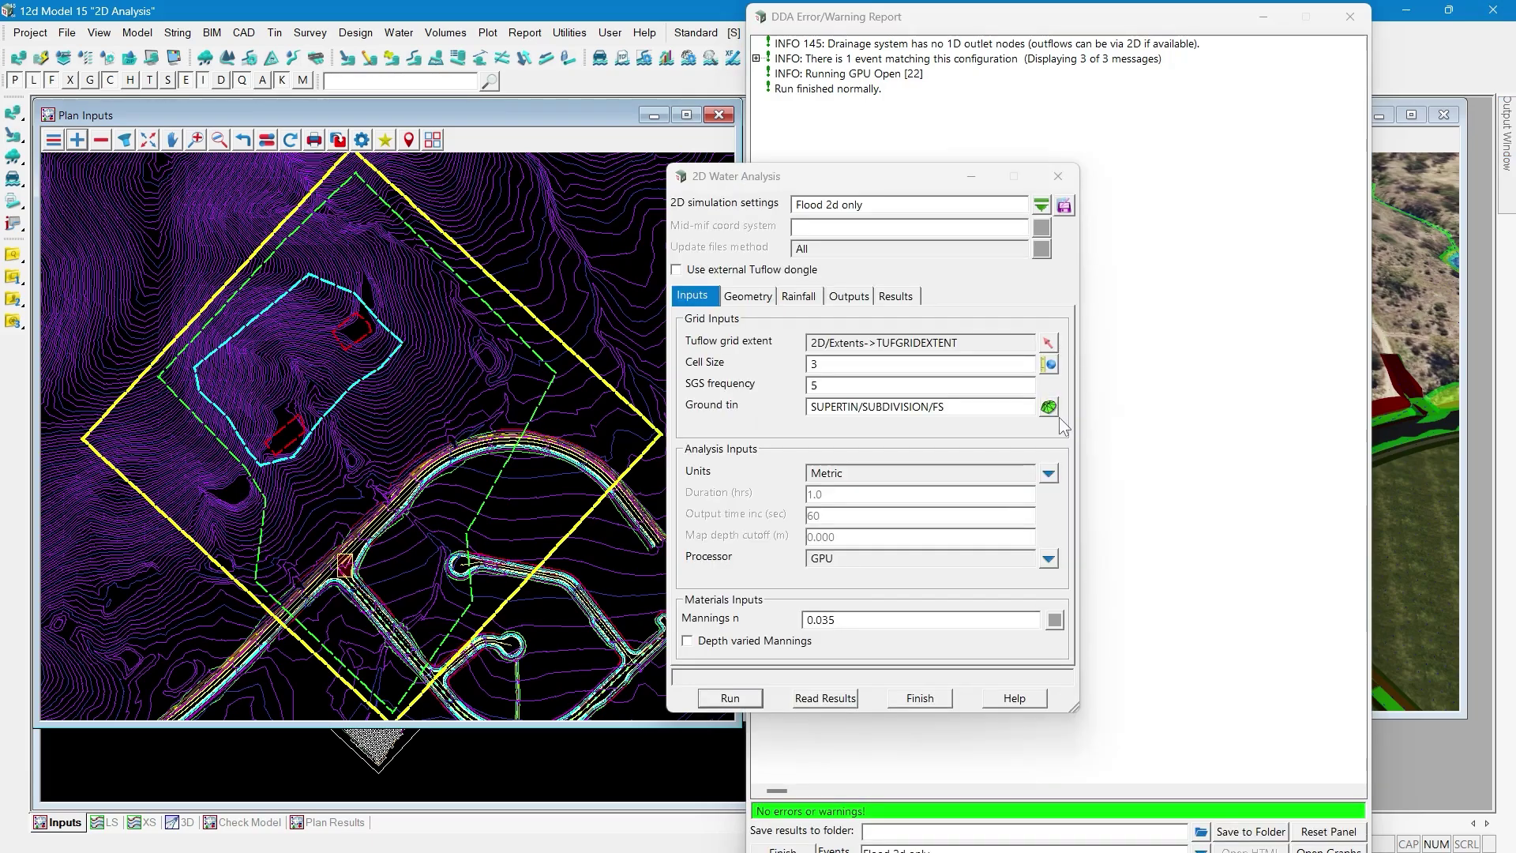
left_click(1352, 18)
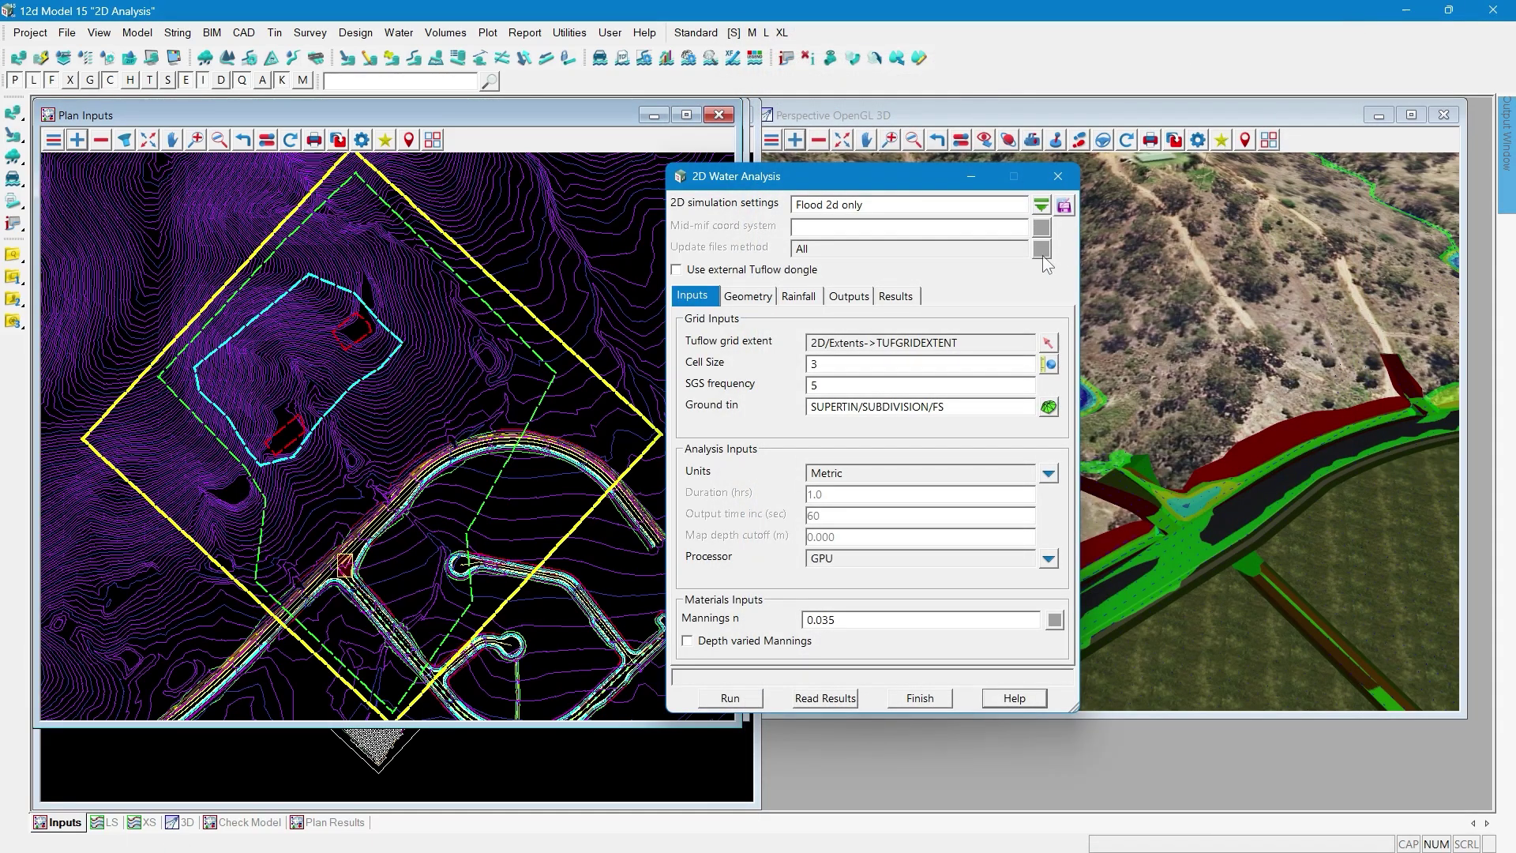
left_click(799, 702)
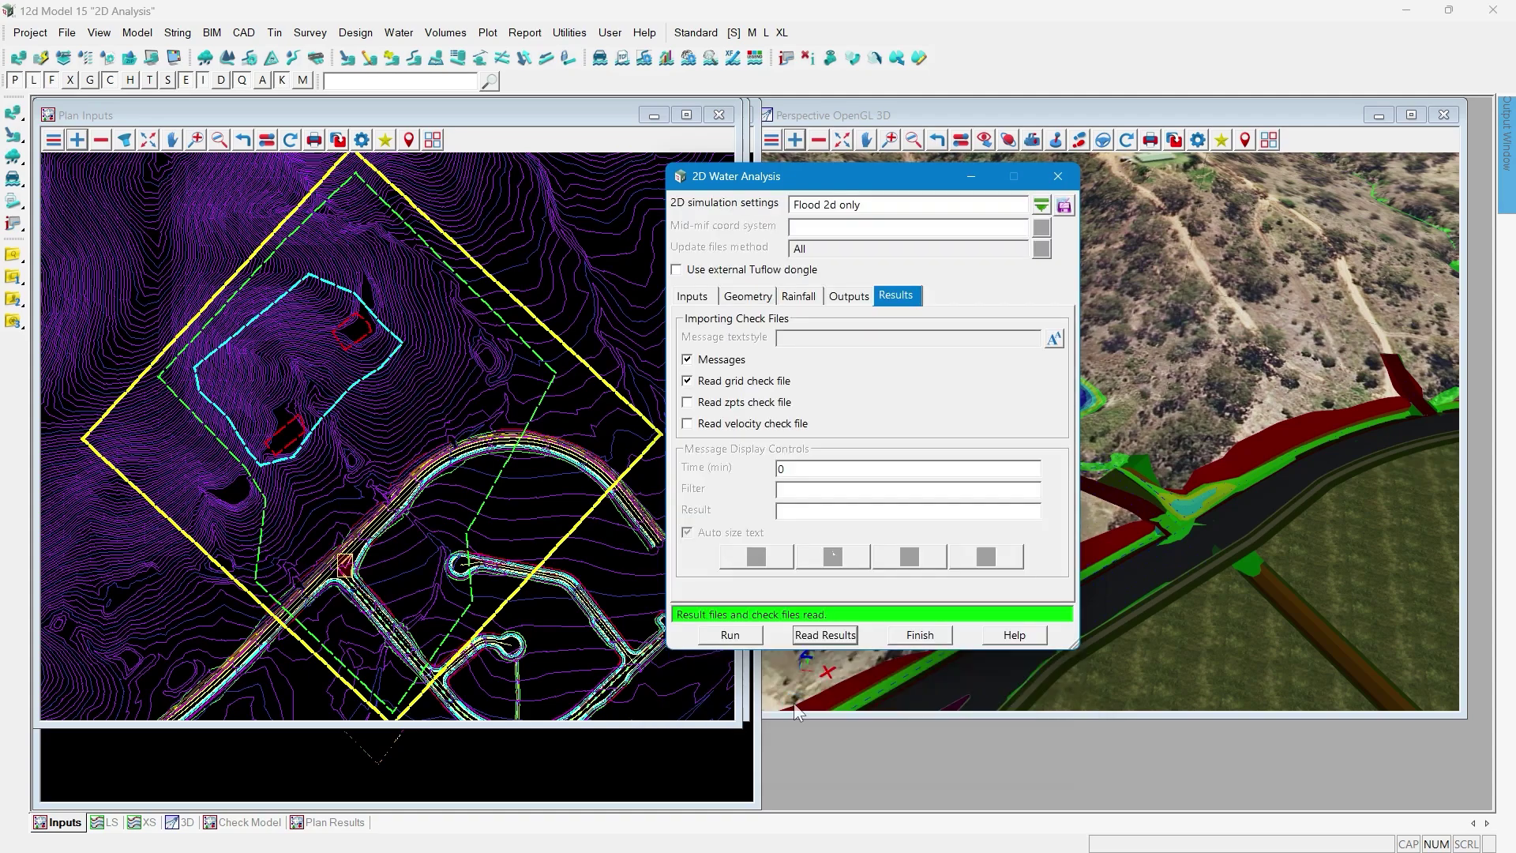
left_click(330, 822)
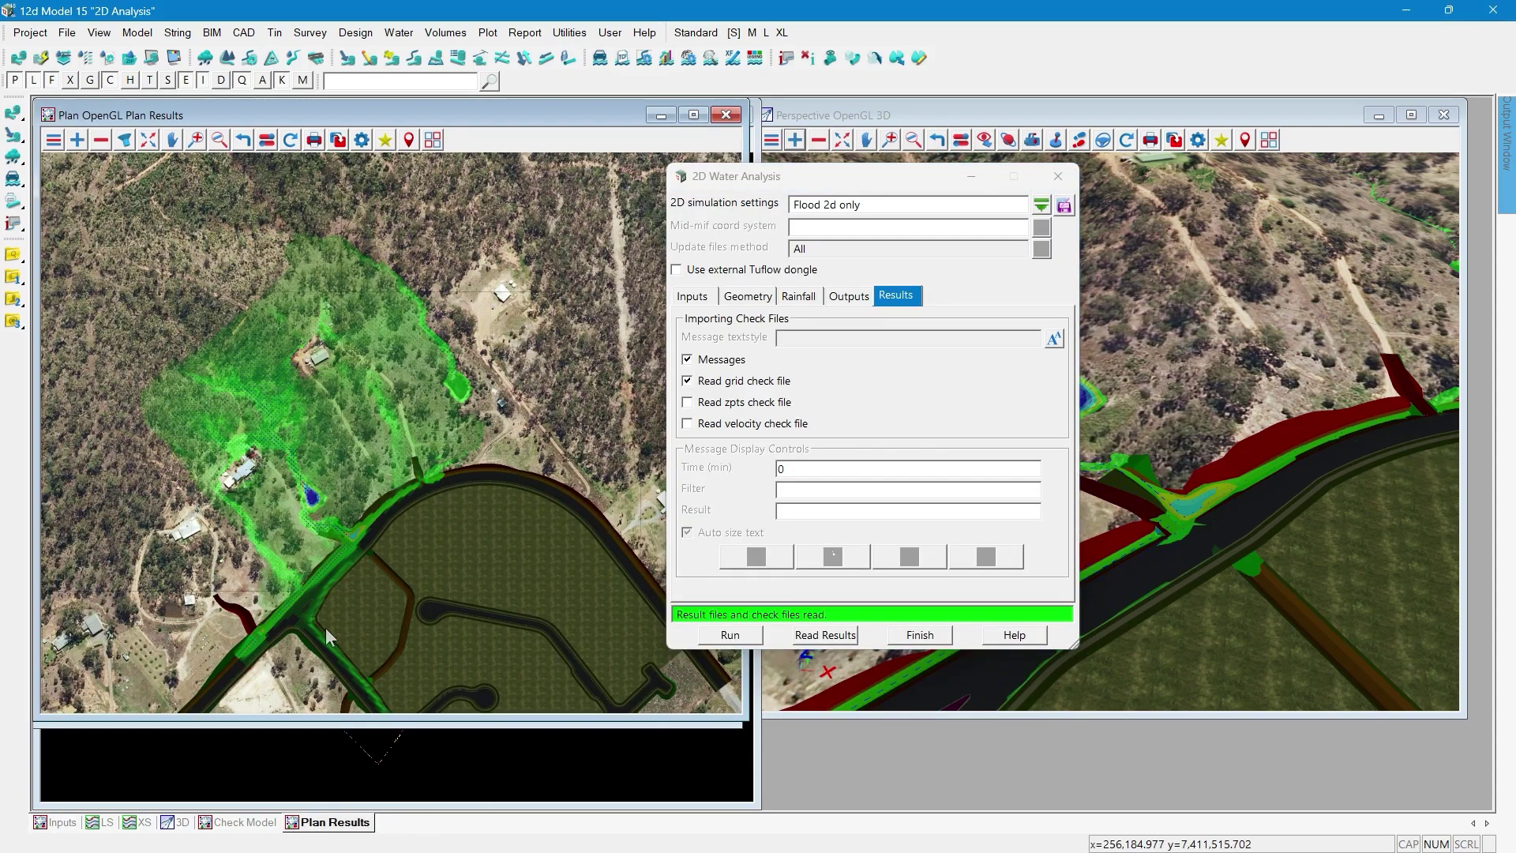
scroll(259, 502, "up", 2)
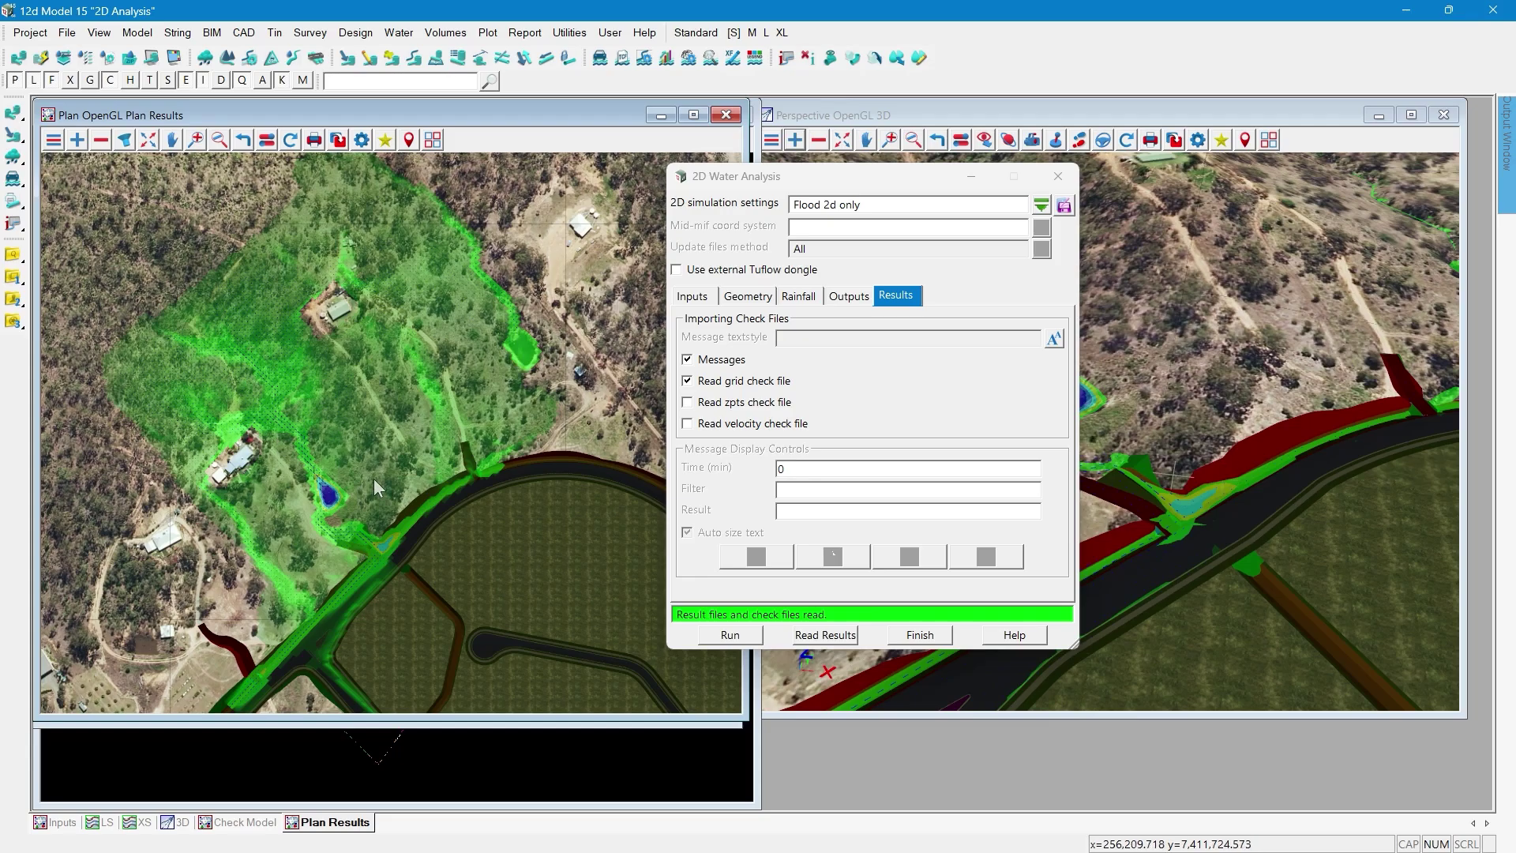
- Add the first model under Flood 2d only/Results 2d to the Inputs view and briefly display the tin triangulation
left_click(65, 822)
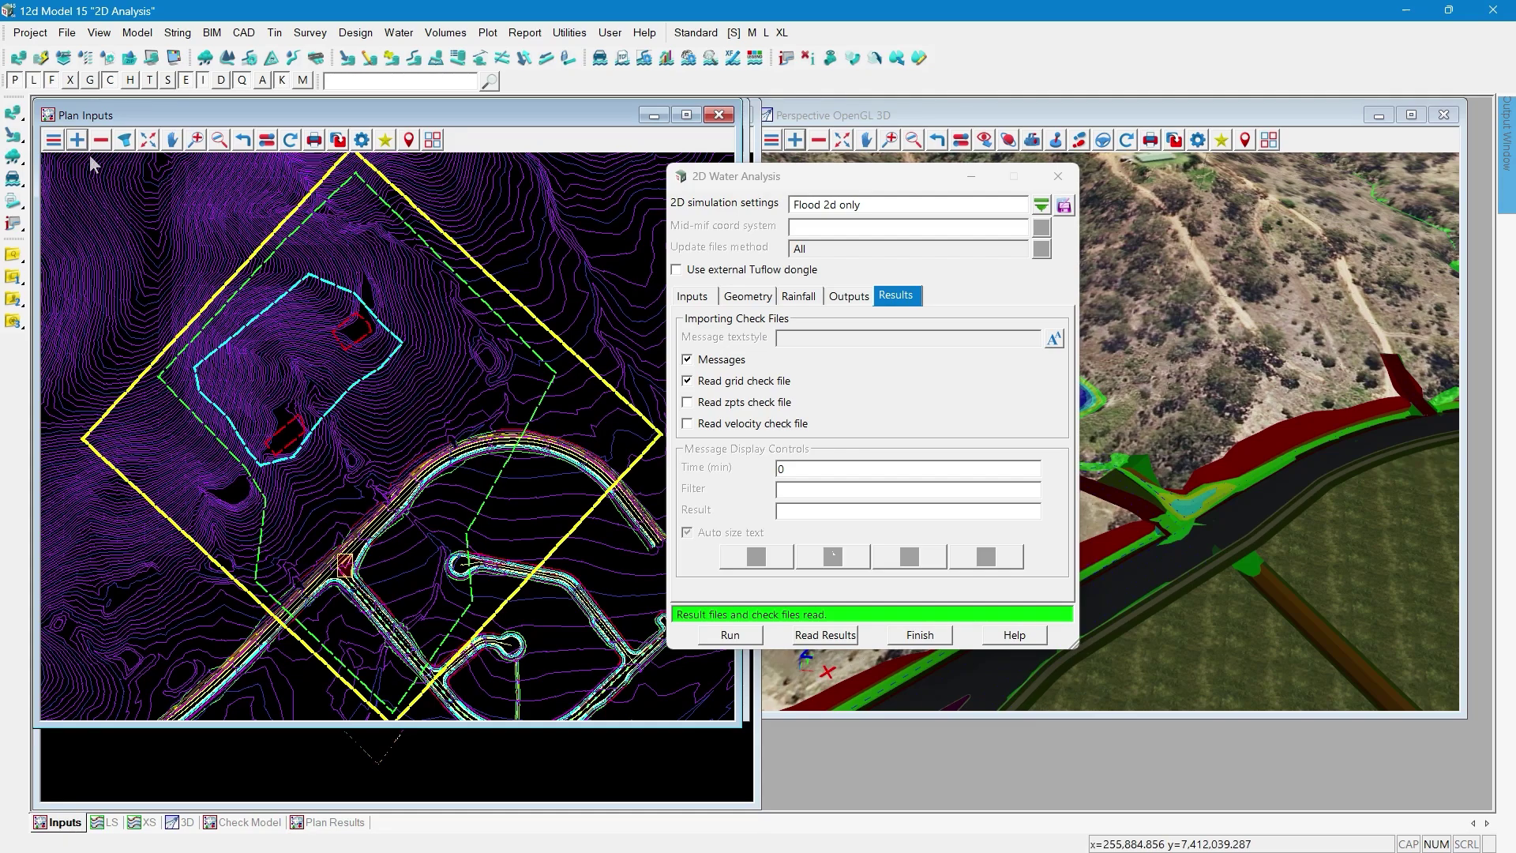
left_click(77, 141)
left_click(94, 228)
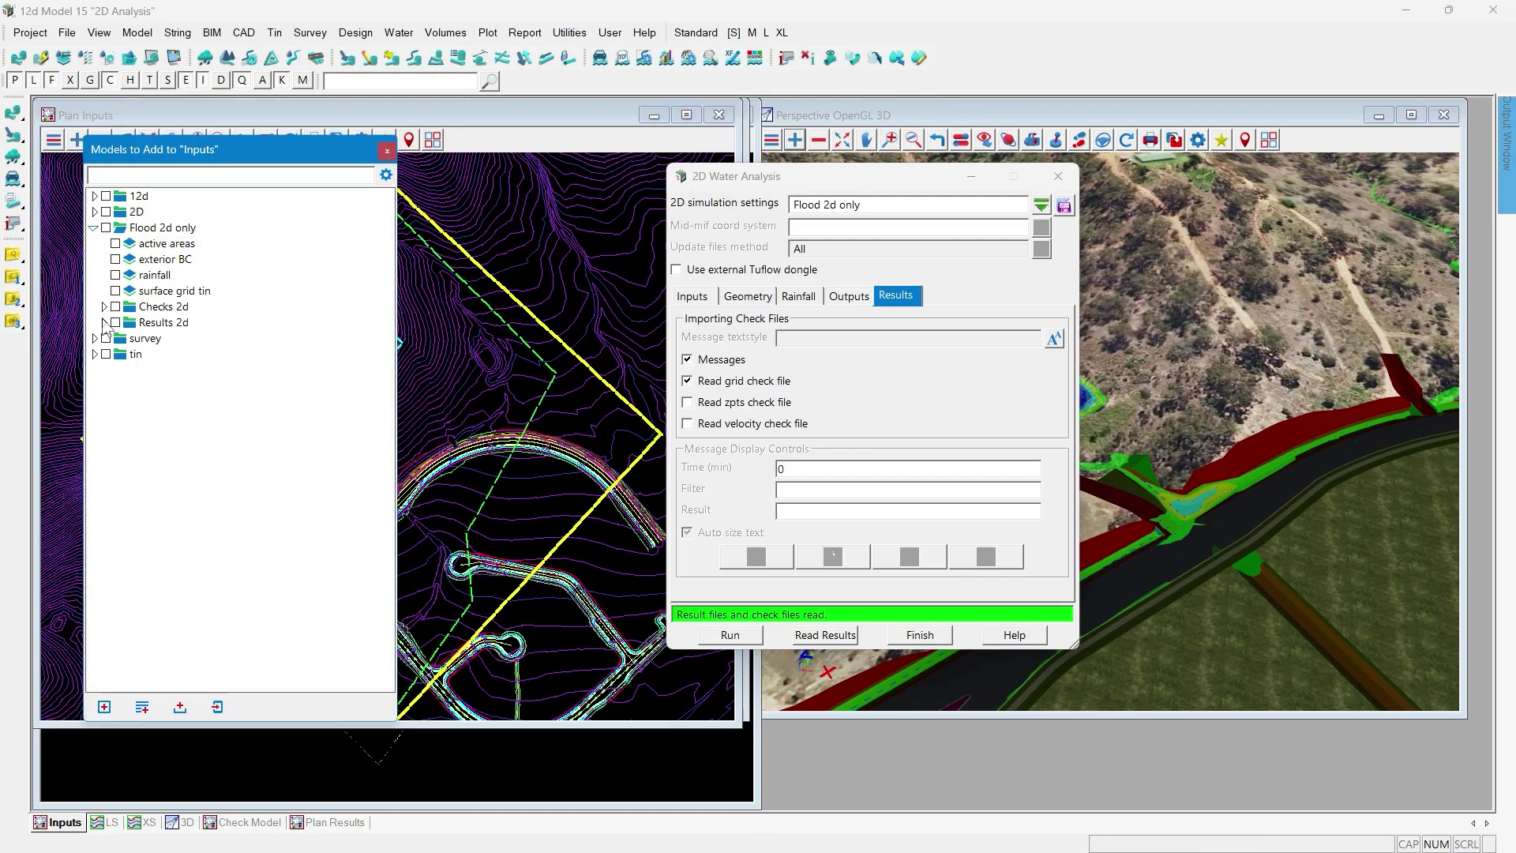
left_click(104, 322)
left_click(154, 340)
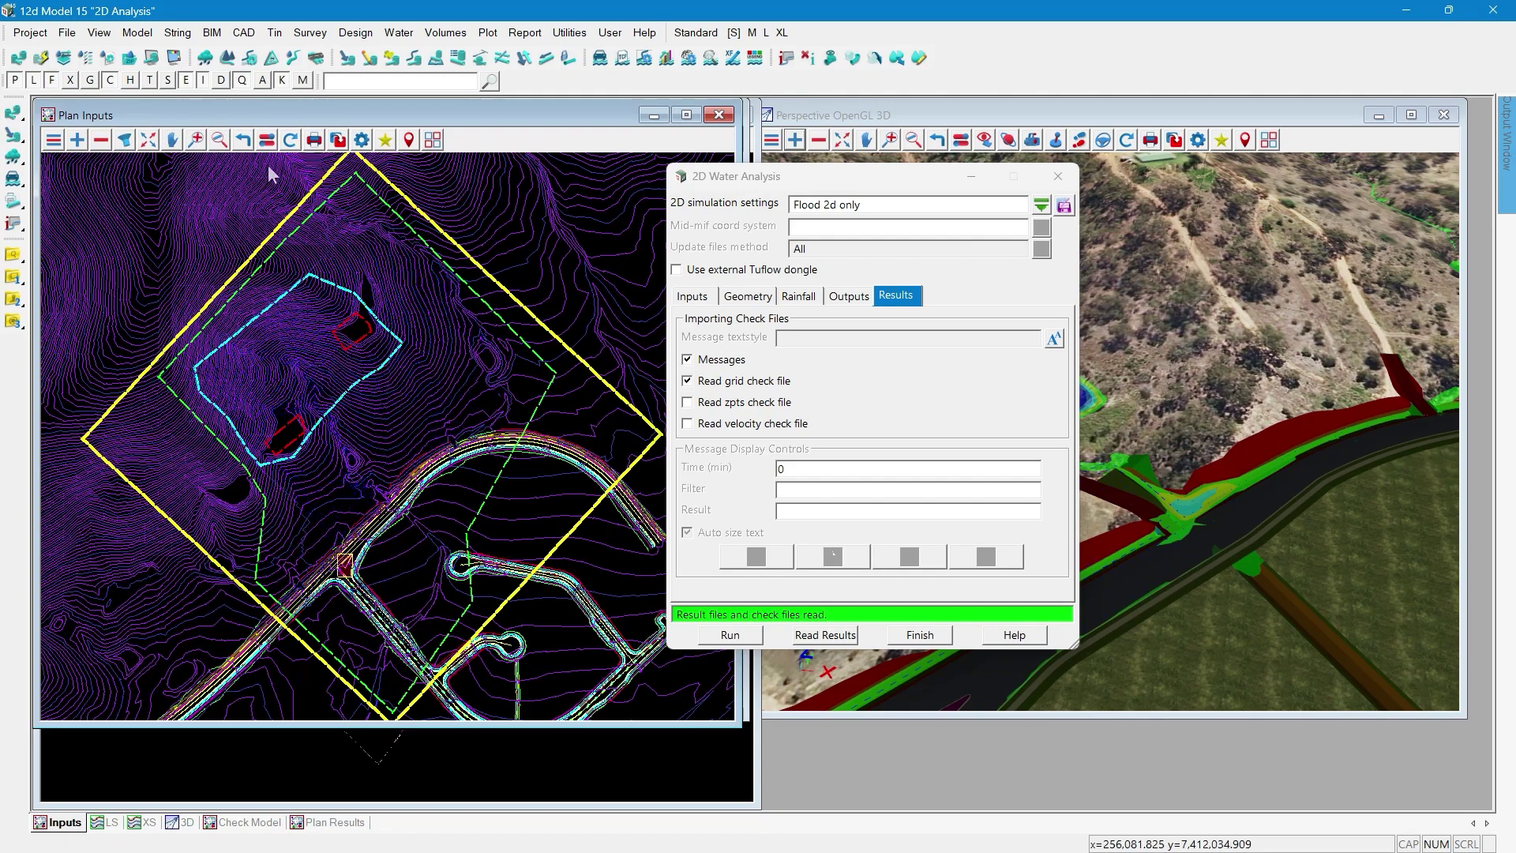
left_click(266, 142)
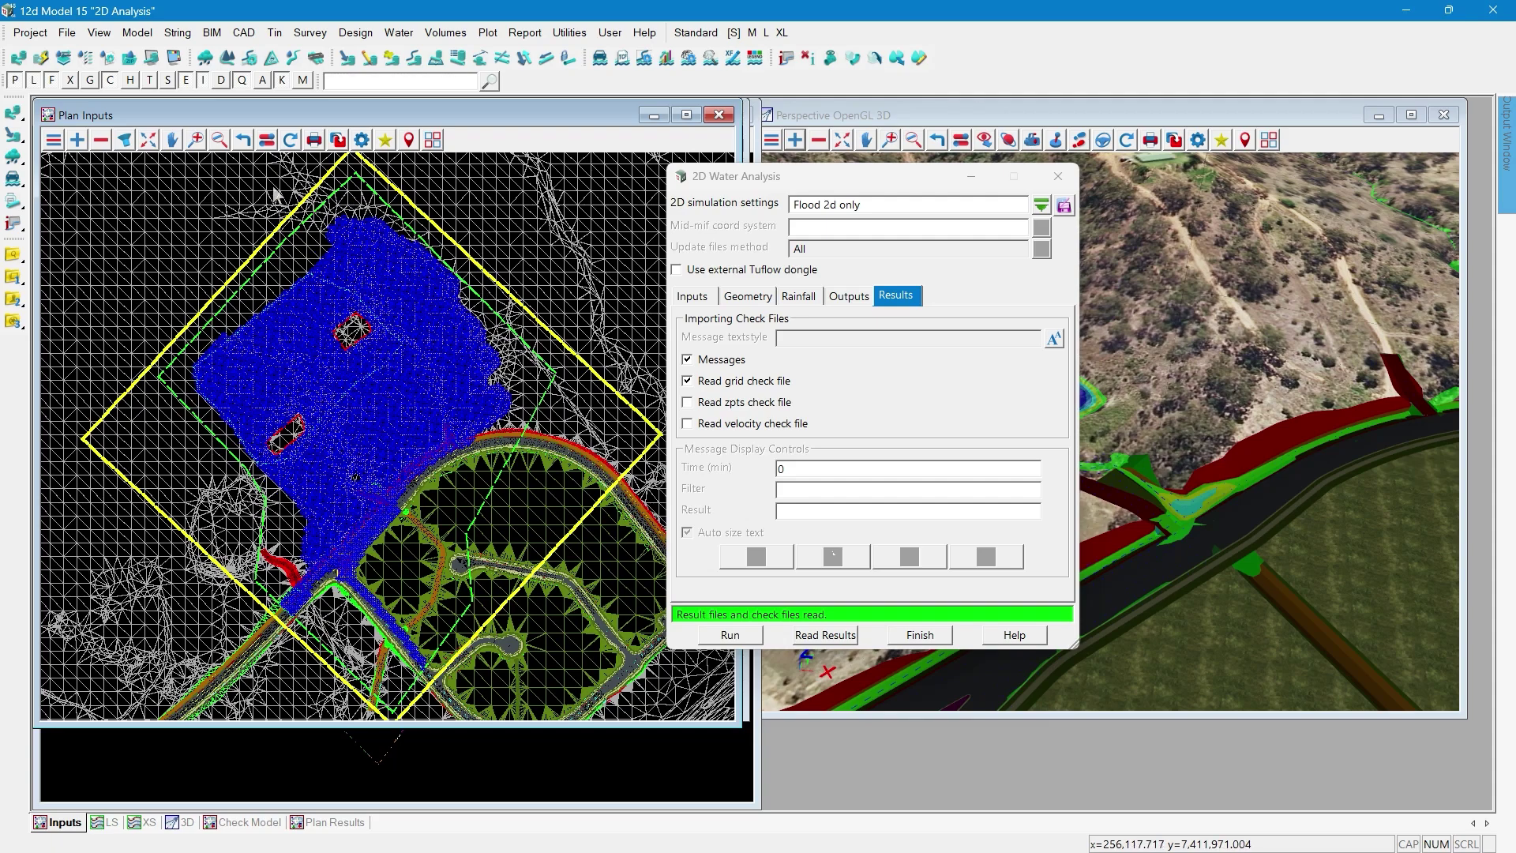
left_click(272, 143)
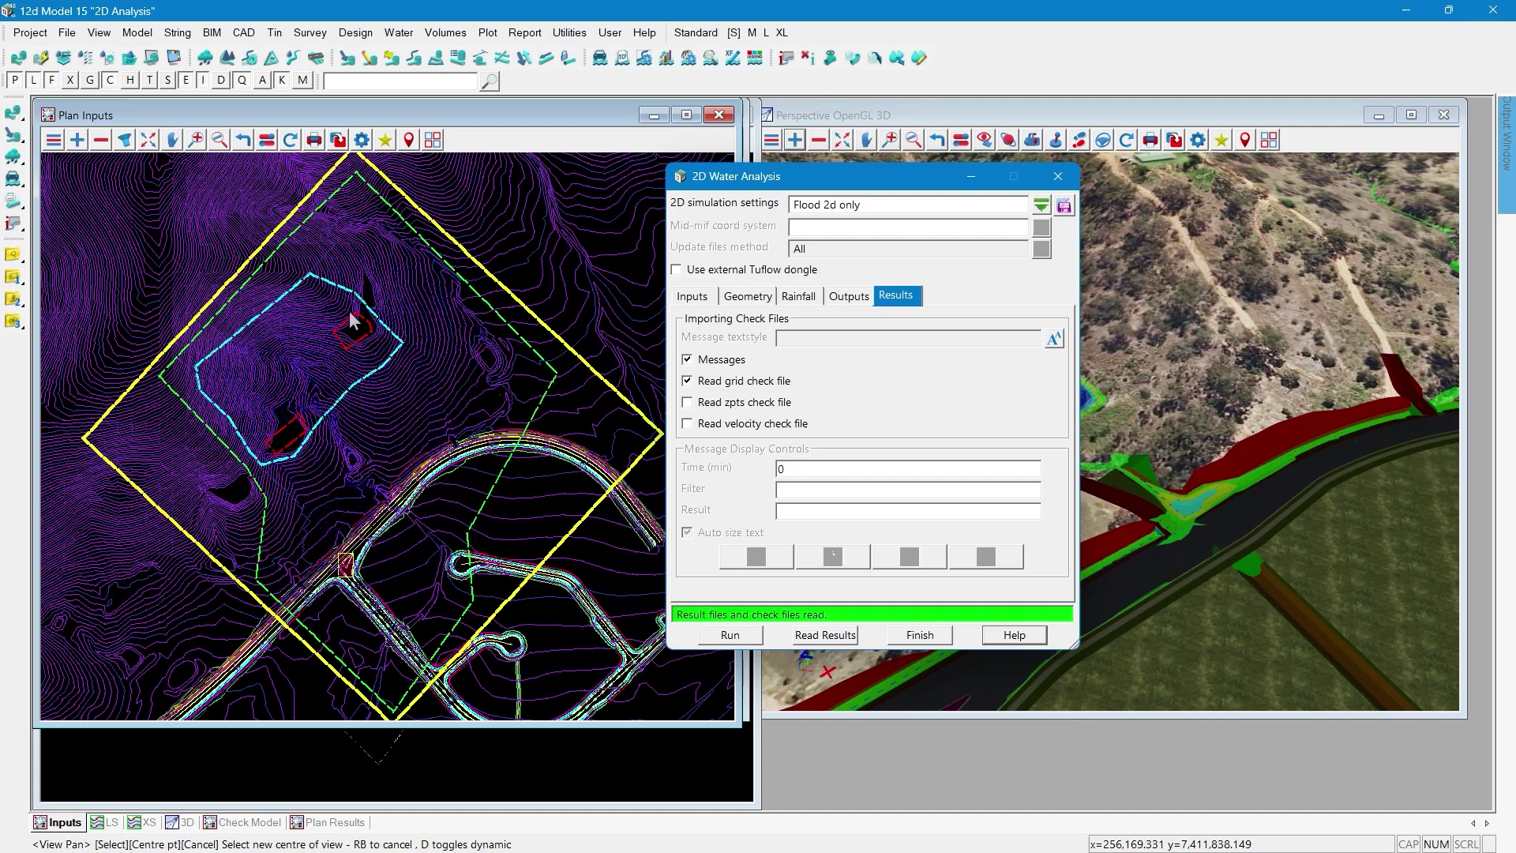
- Compare the downstream road and the lower corner of the grid extent in the Inputs and Plan Results views
scroll(352, 325, "down", 1)
scroll(373, 662, "up", 7)
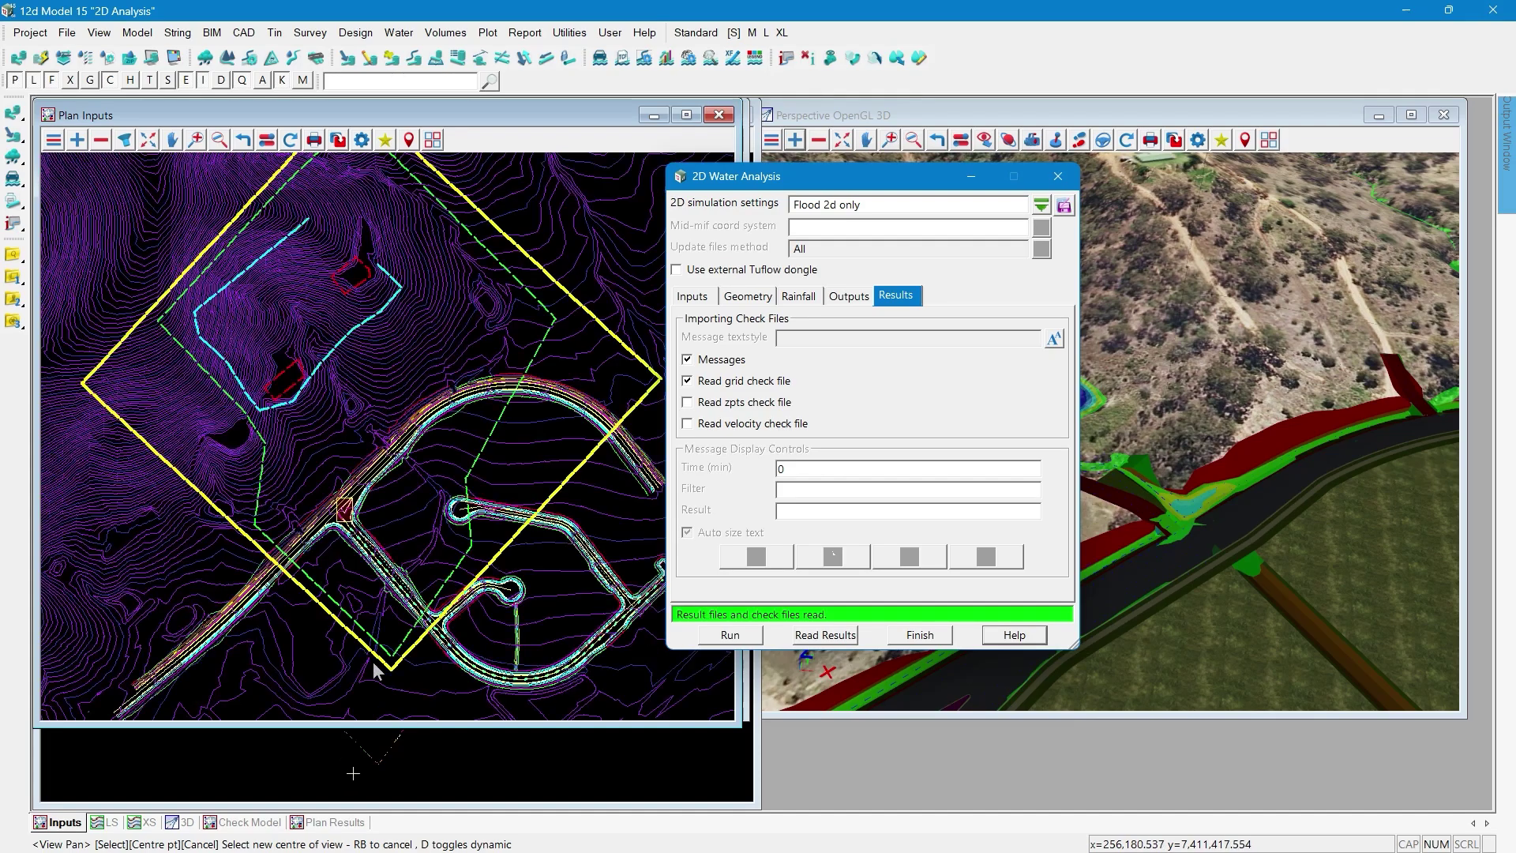
scroll(373, 661, "down", 4)
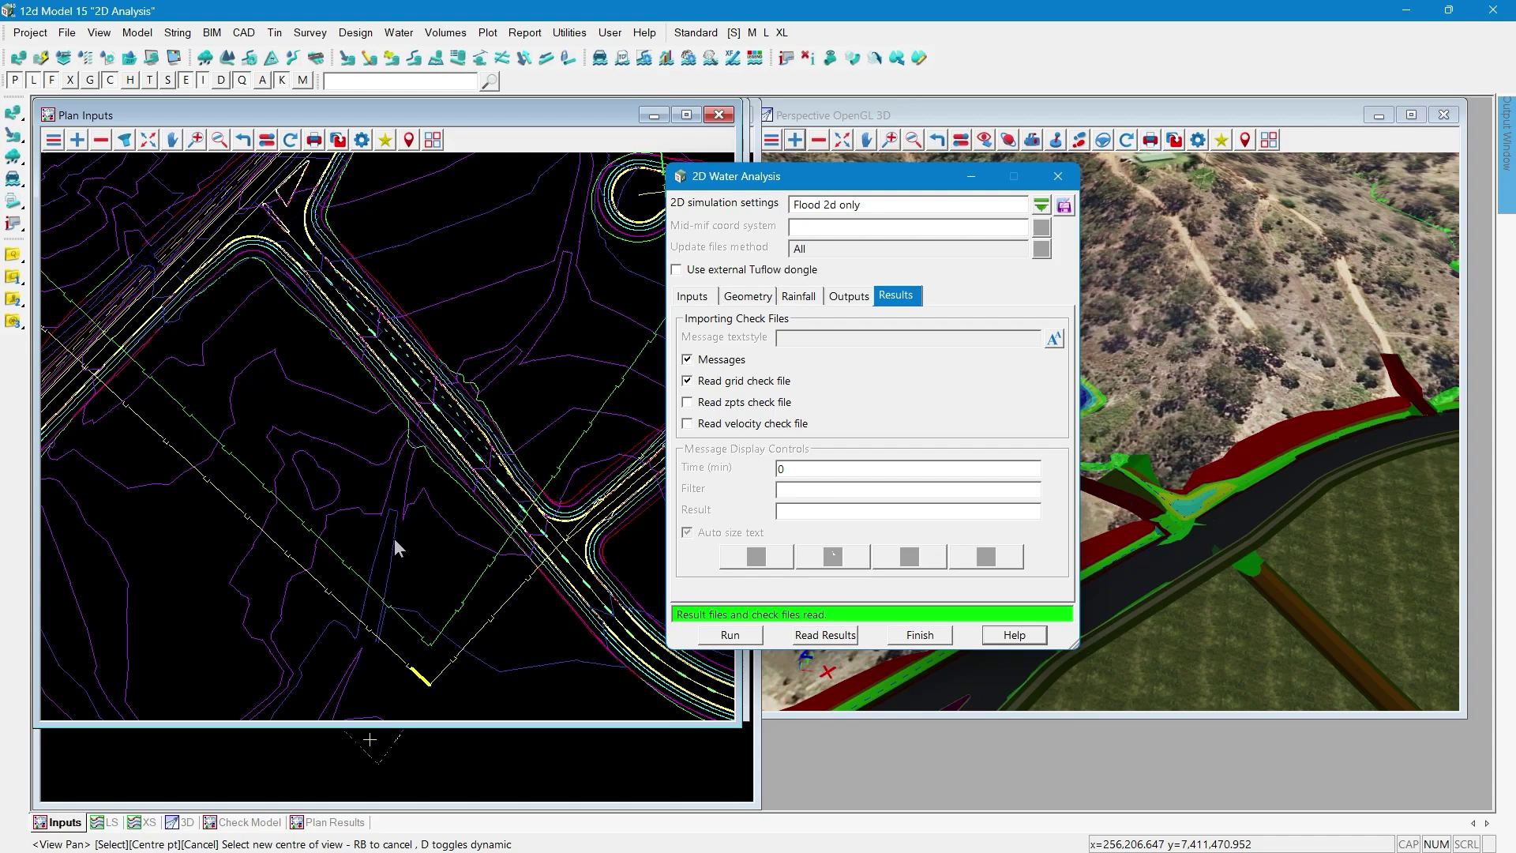
left_click(334, 822)
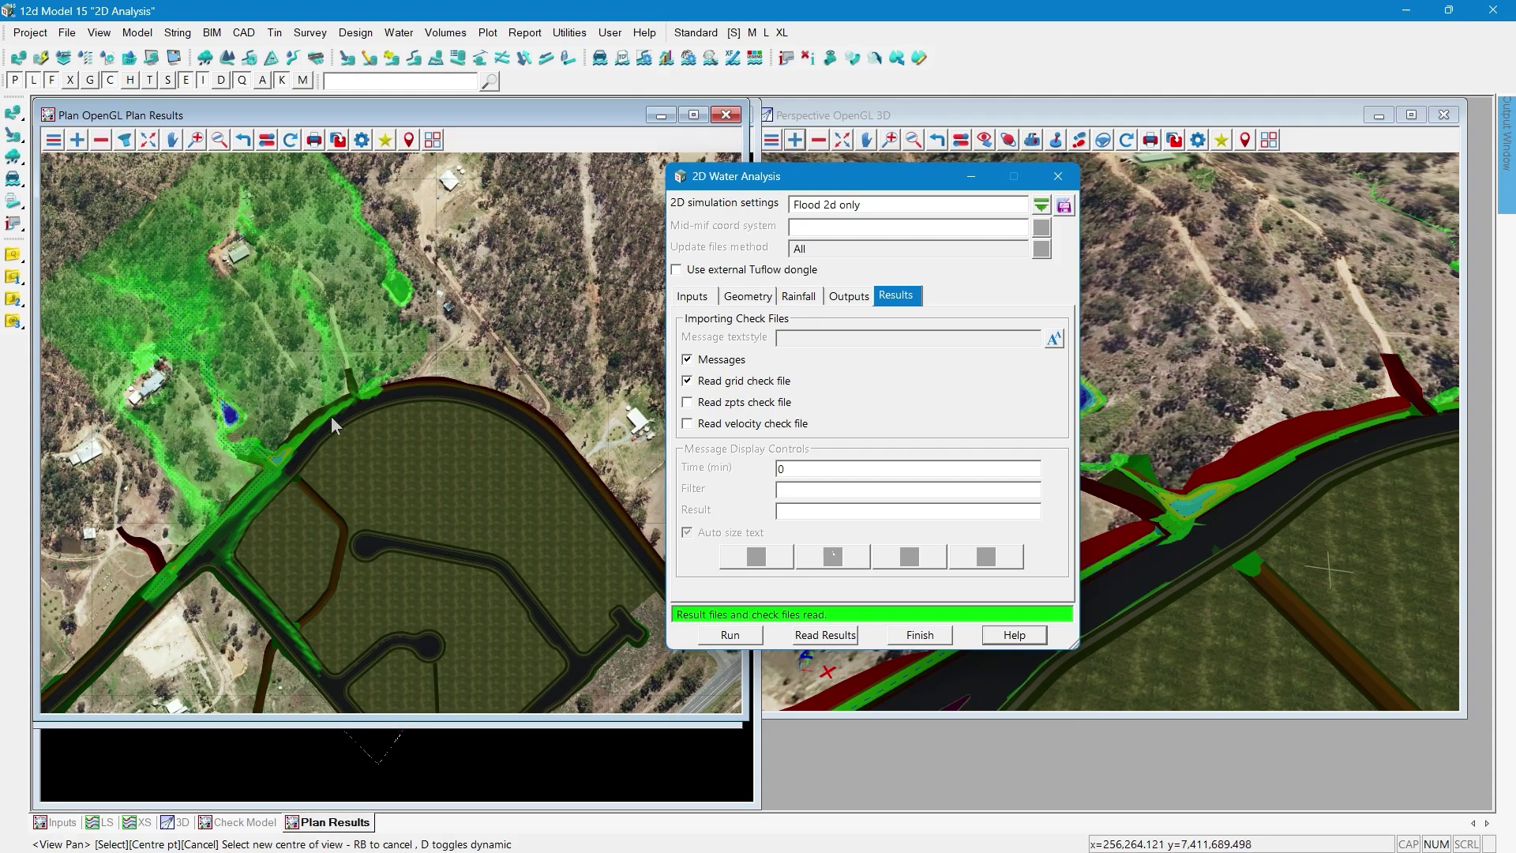
scroll(330, 415, "down", 3)
scroll(292, 544, "up", 3)
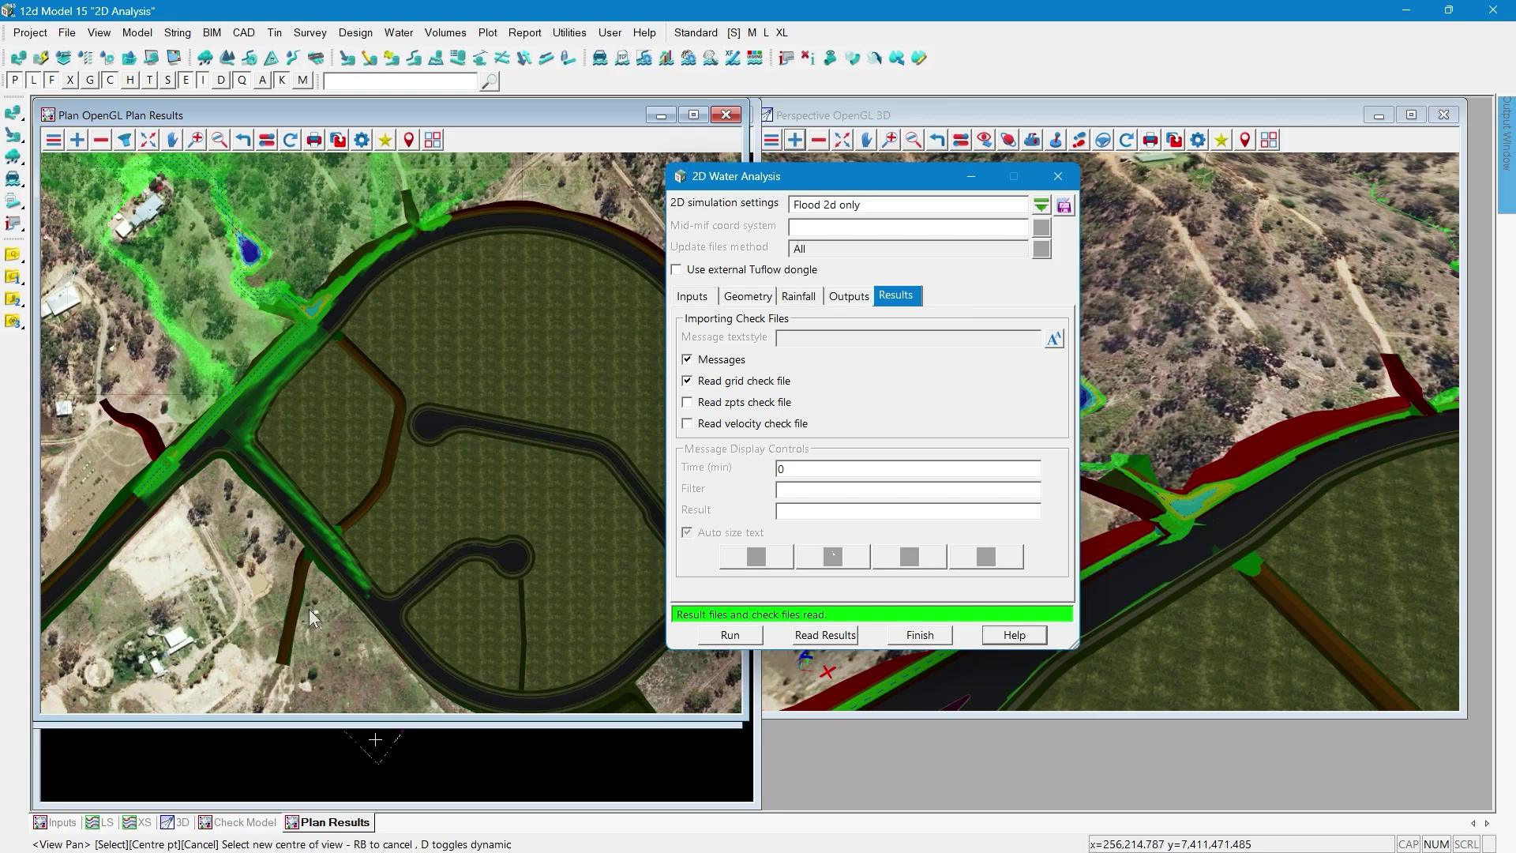
left_click(60, 822)
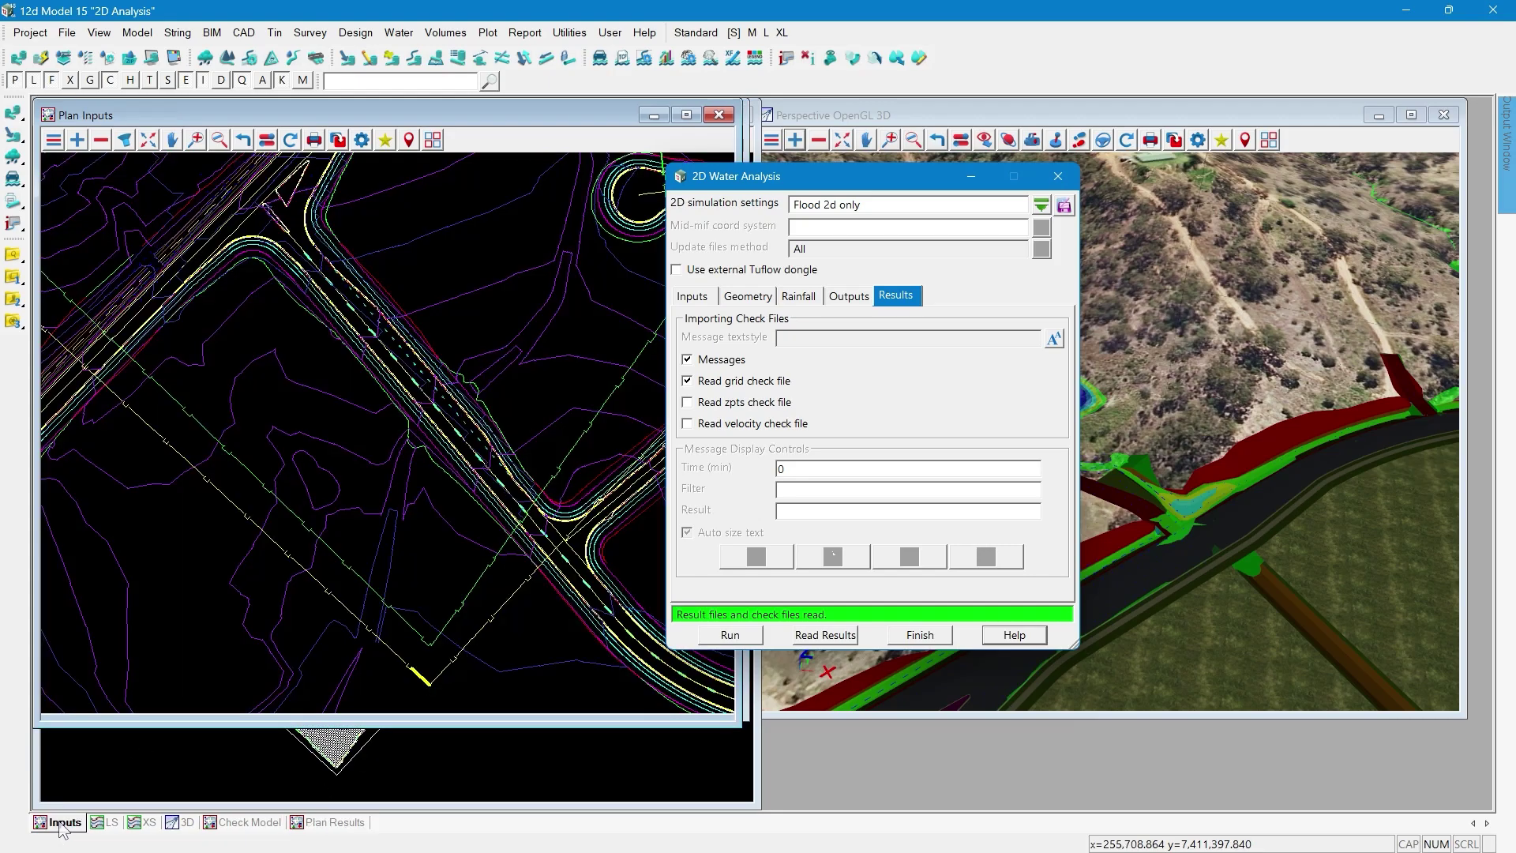
left_click(464, 434)
- Inquire ground heights on the SUPERTIN/SUBDIVISION/FS tin around the road and lower grid corner, and close the inquiry
left_click(274, 32)
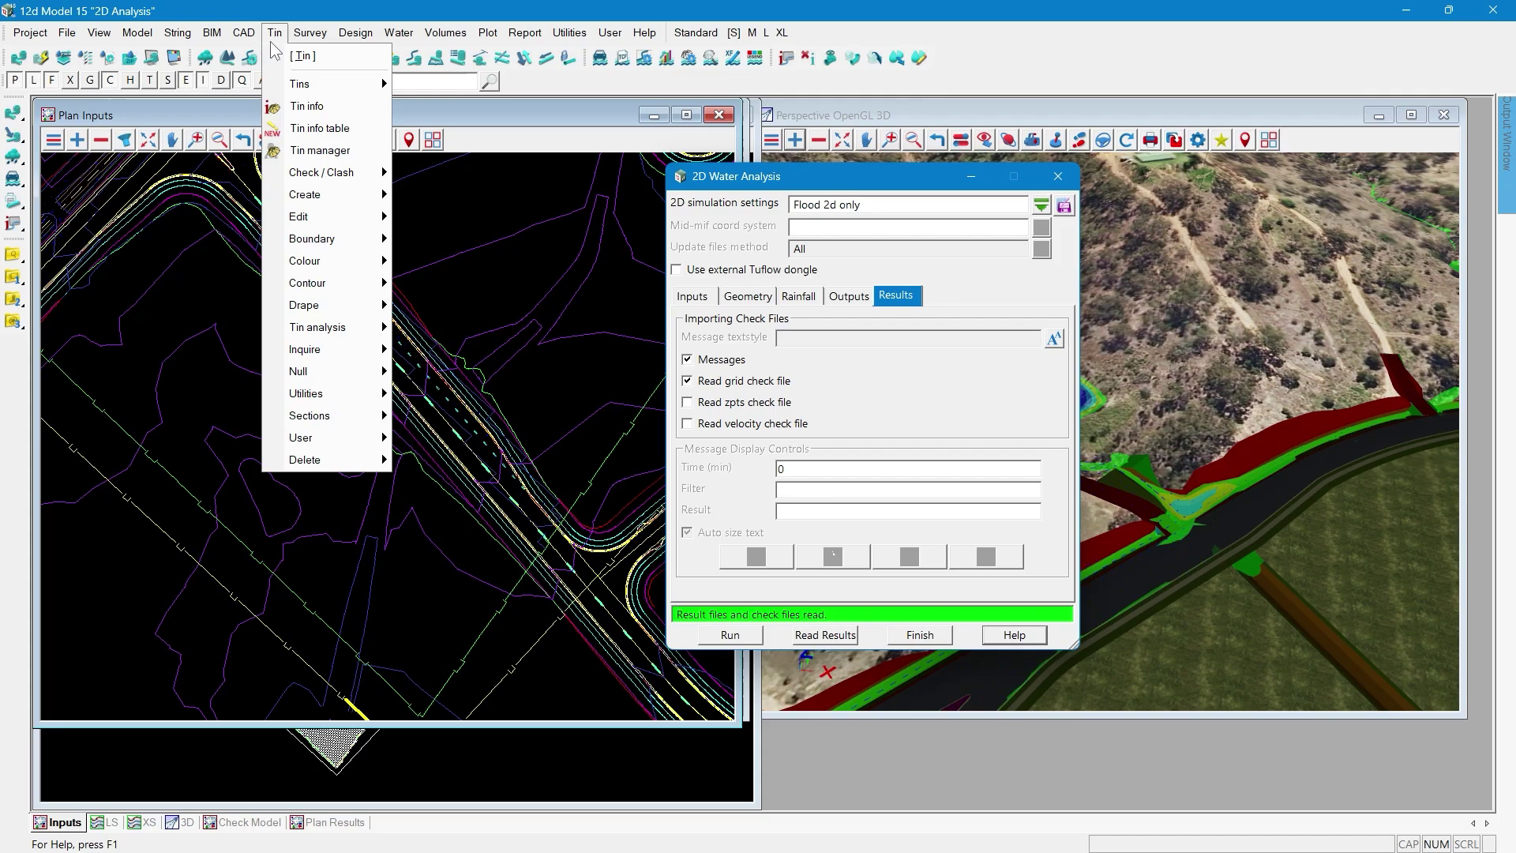
mouse_move(323, 349)
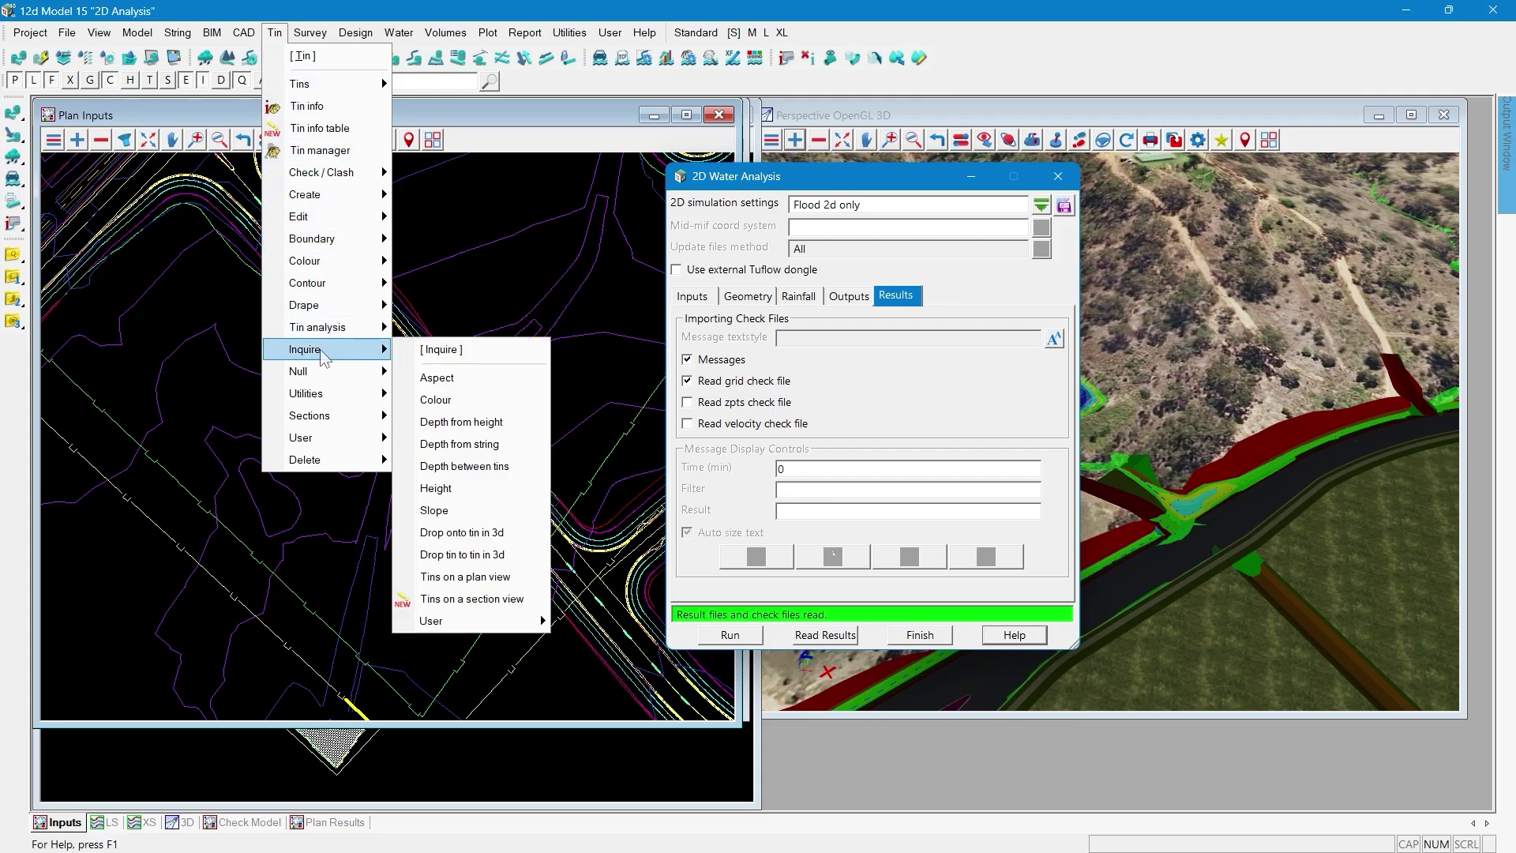
left_click(442, 491)
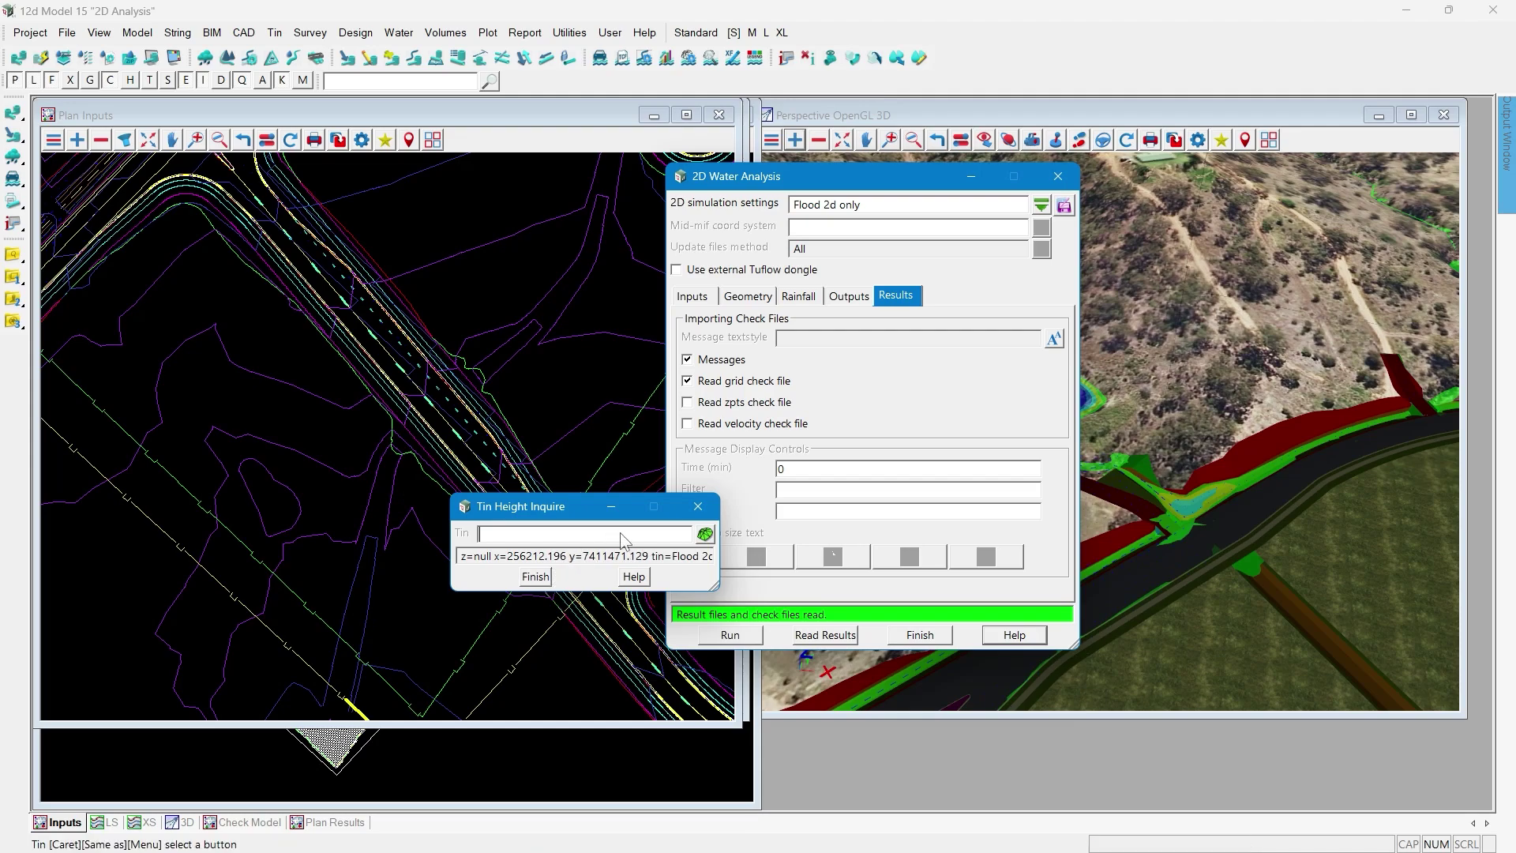
left_click(705, 534)
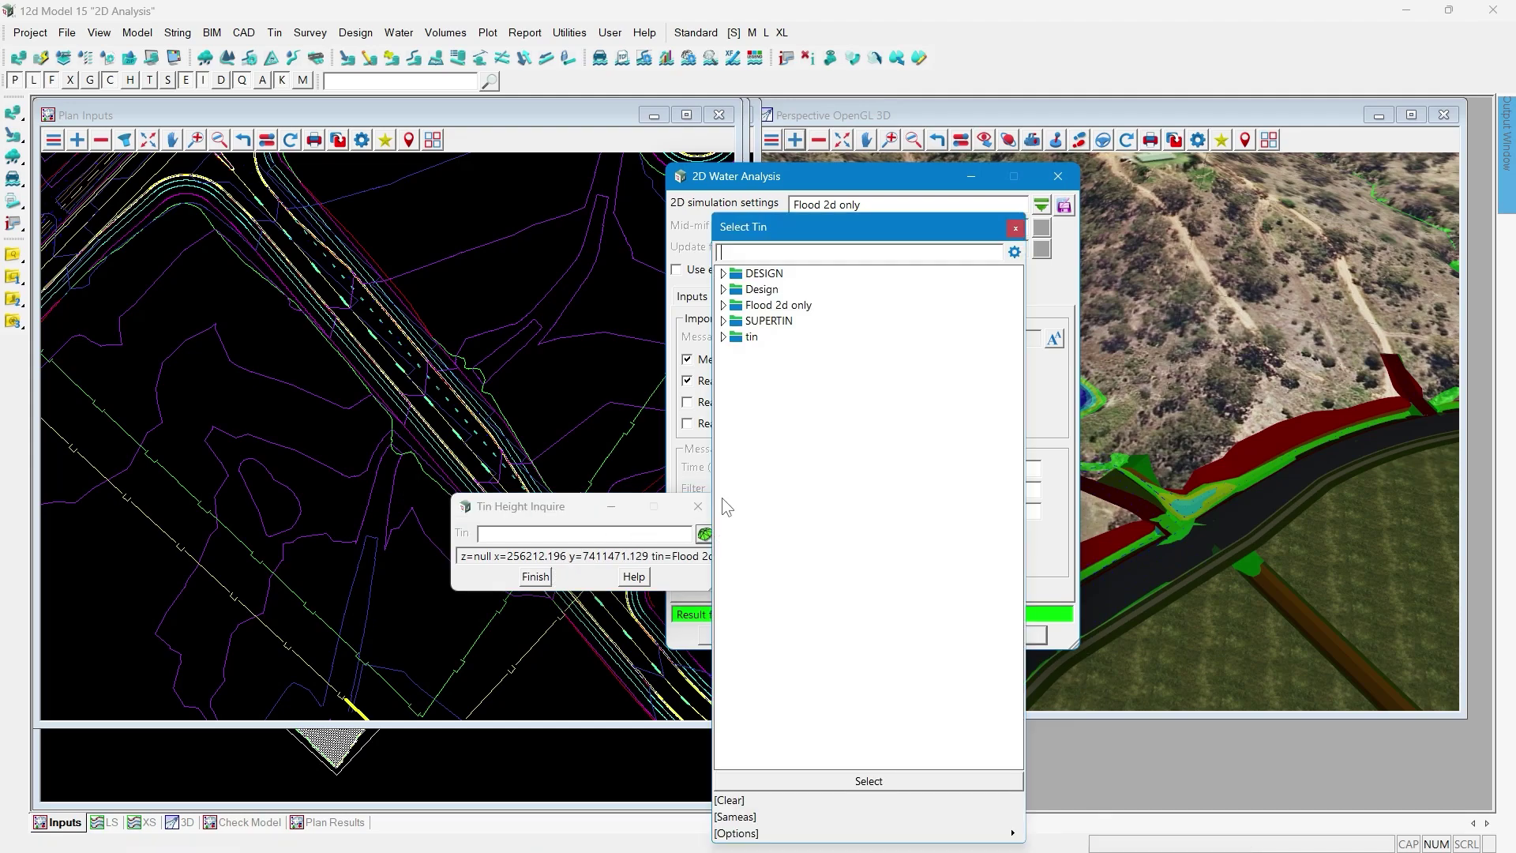
left_click(723, 337)
left_click(723, 321)
left_click(733, 338)
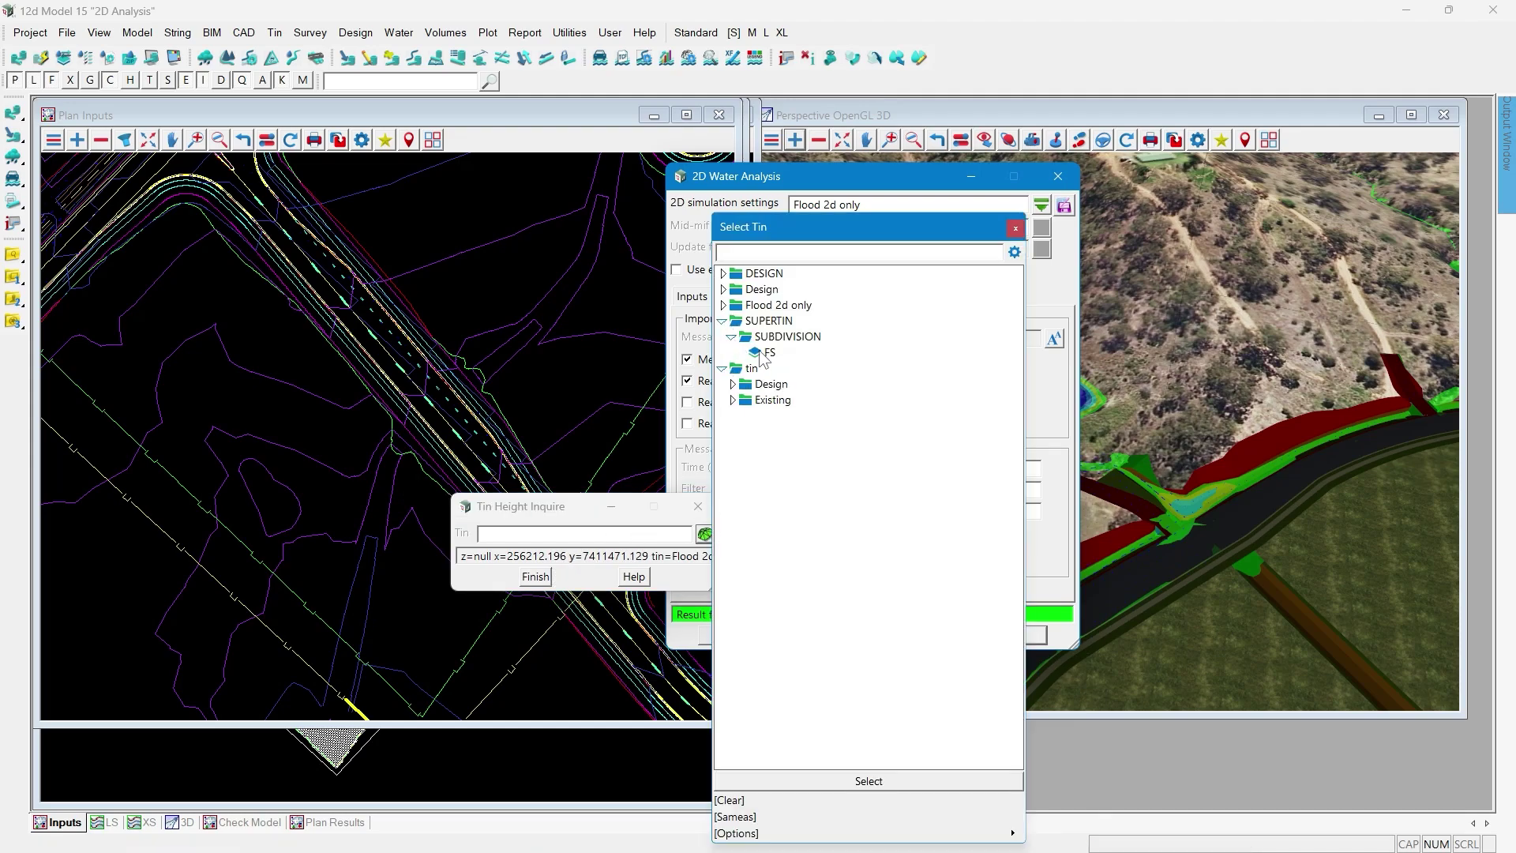
double_click(766, 352)
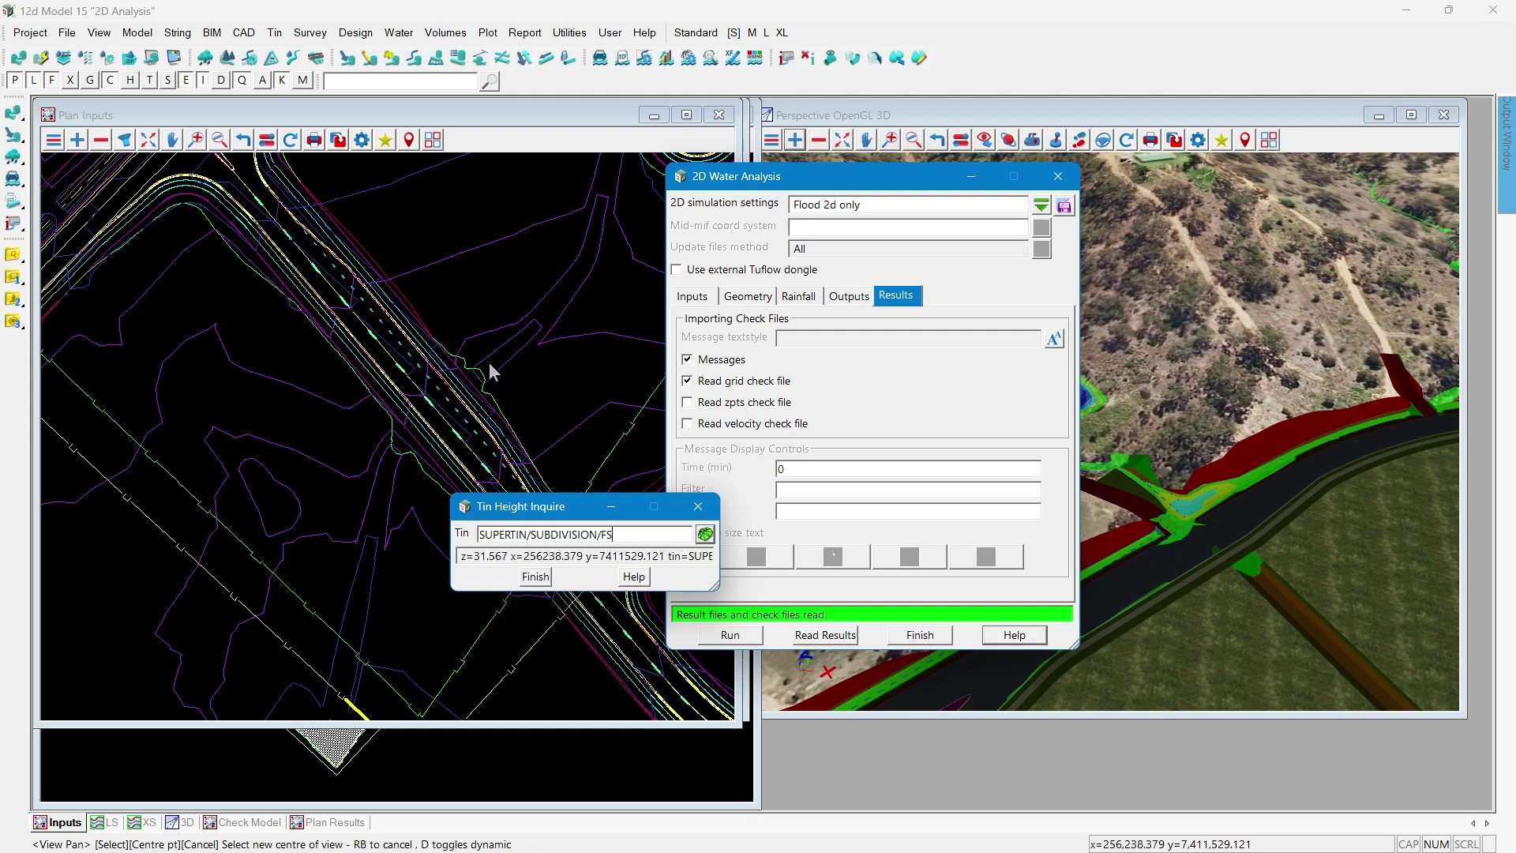
left_click(698, 508)
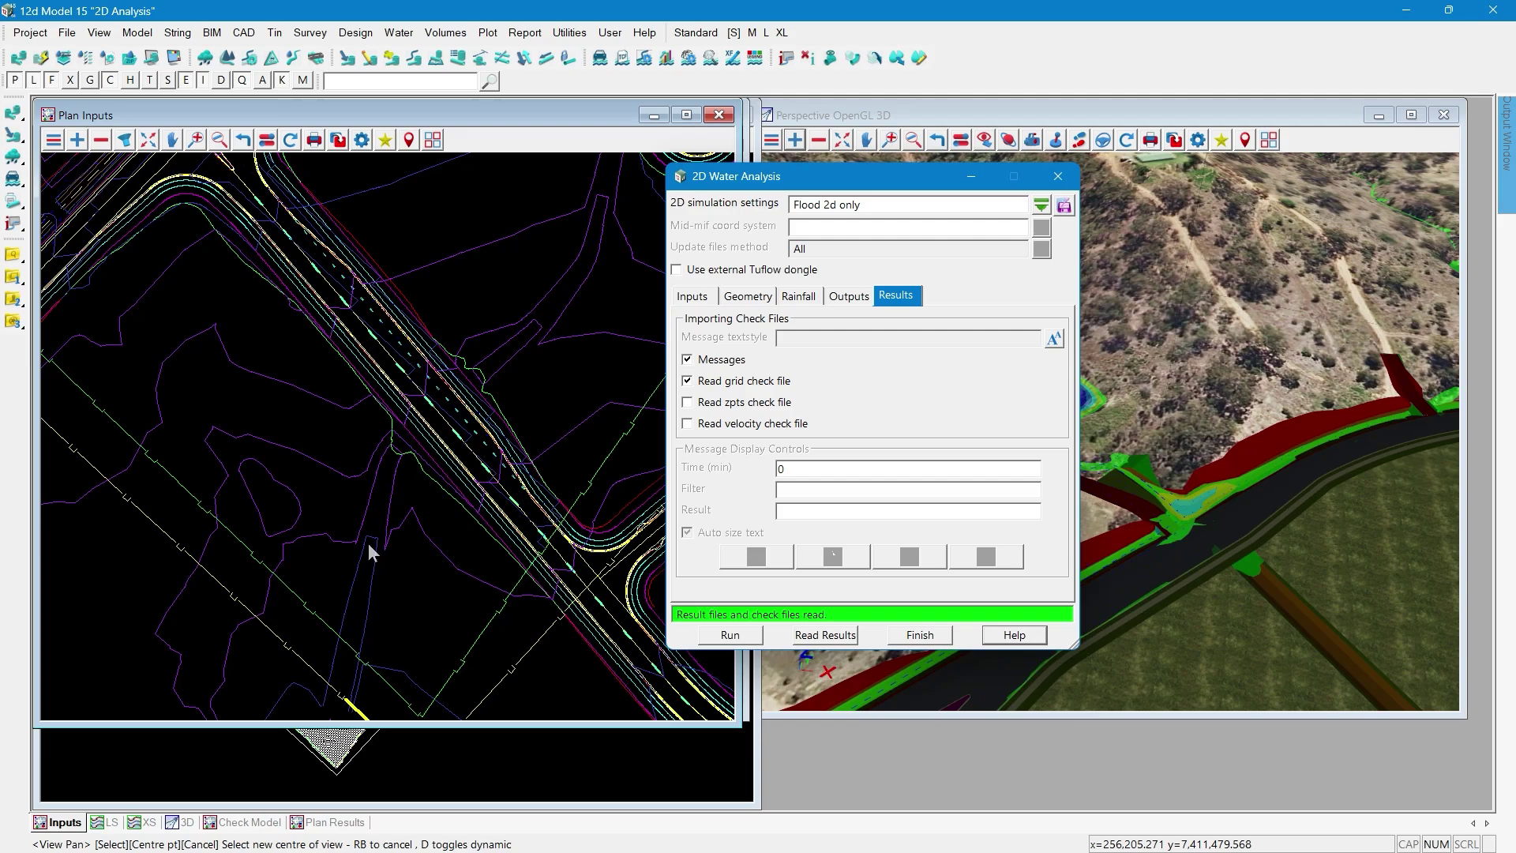
- Set the initial water level for the whole grid to 31.5 in the analysis geometry settings
left_click(765, 303)
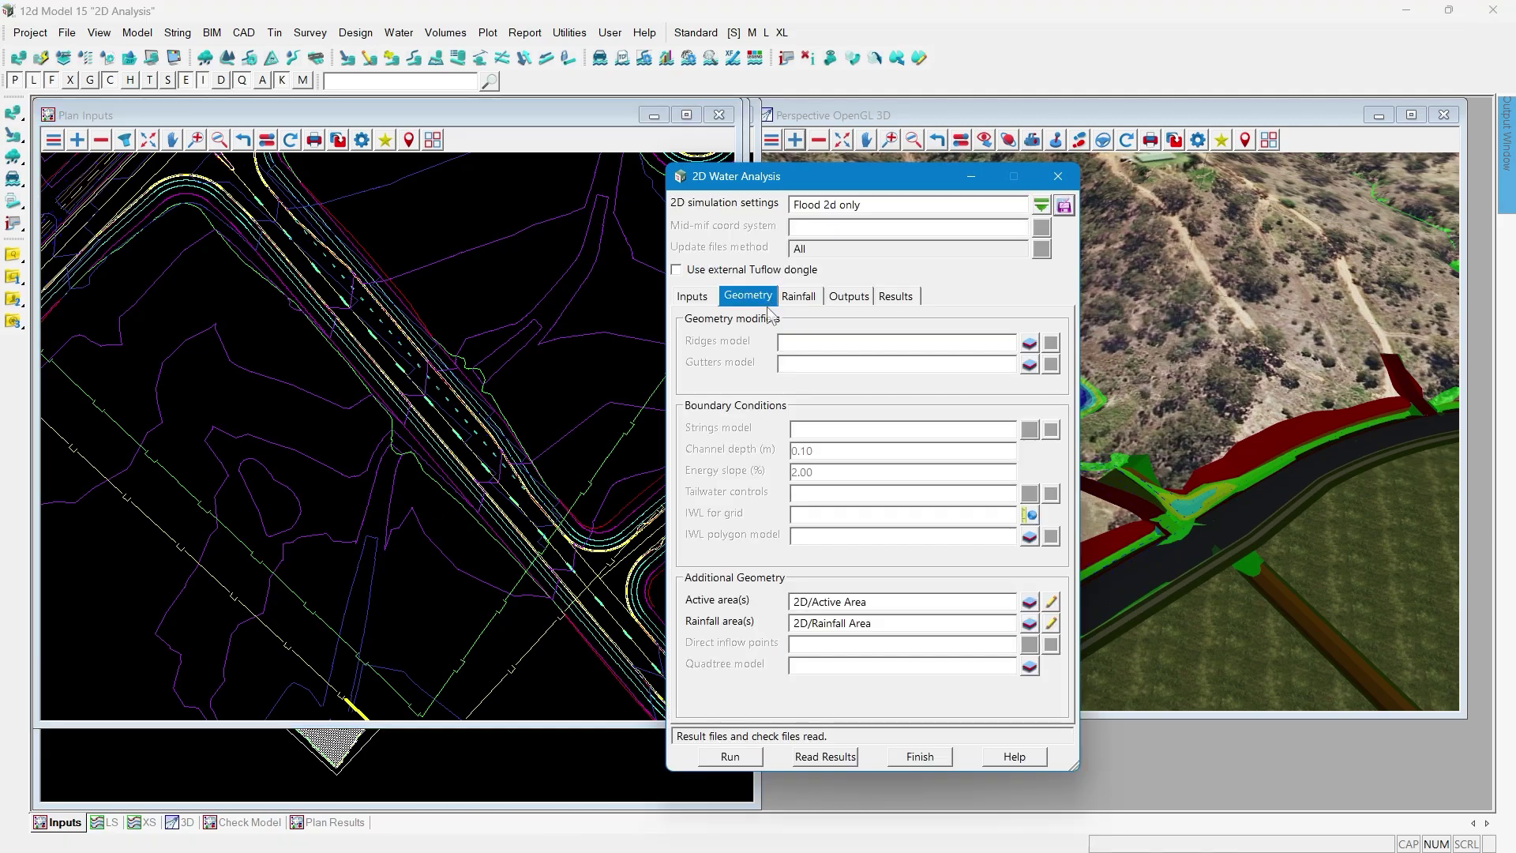
left_click(808, 515)
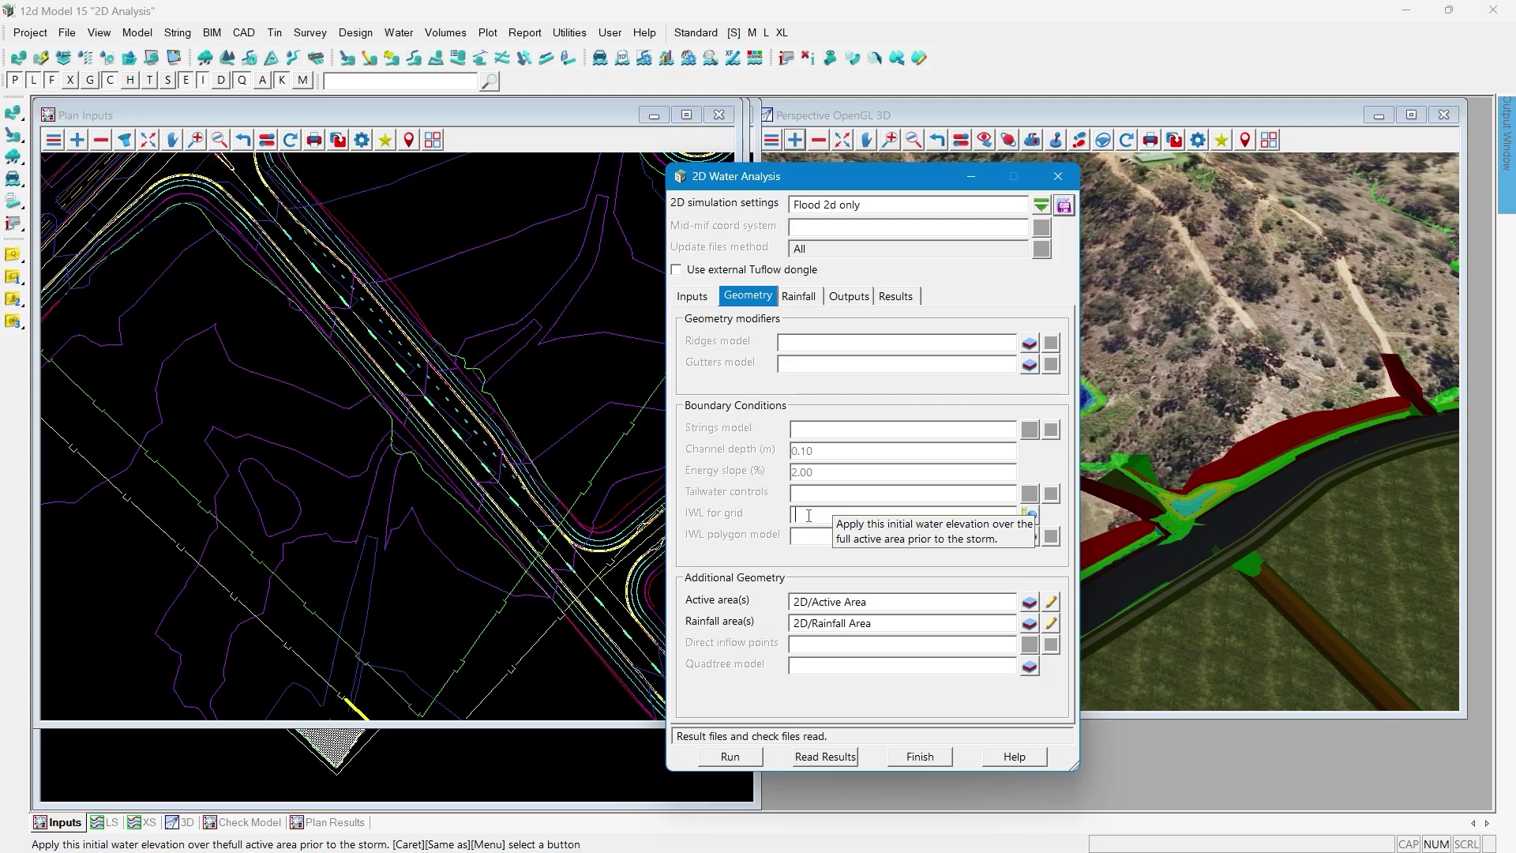
left_click(808, 515)
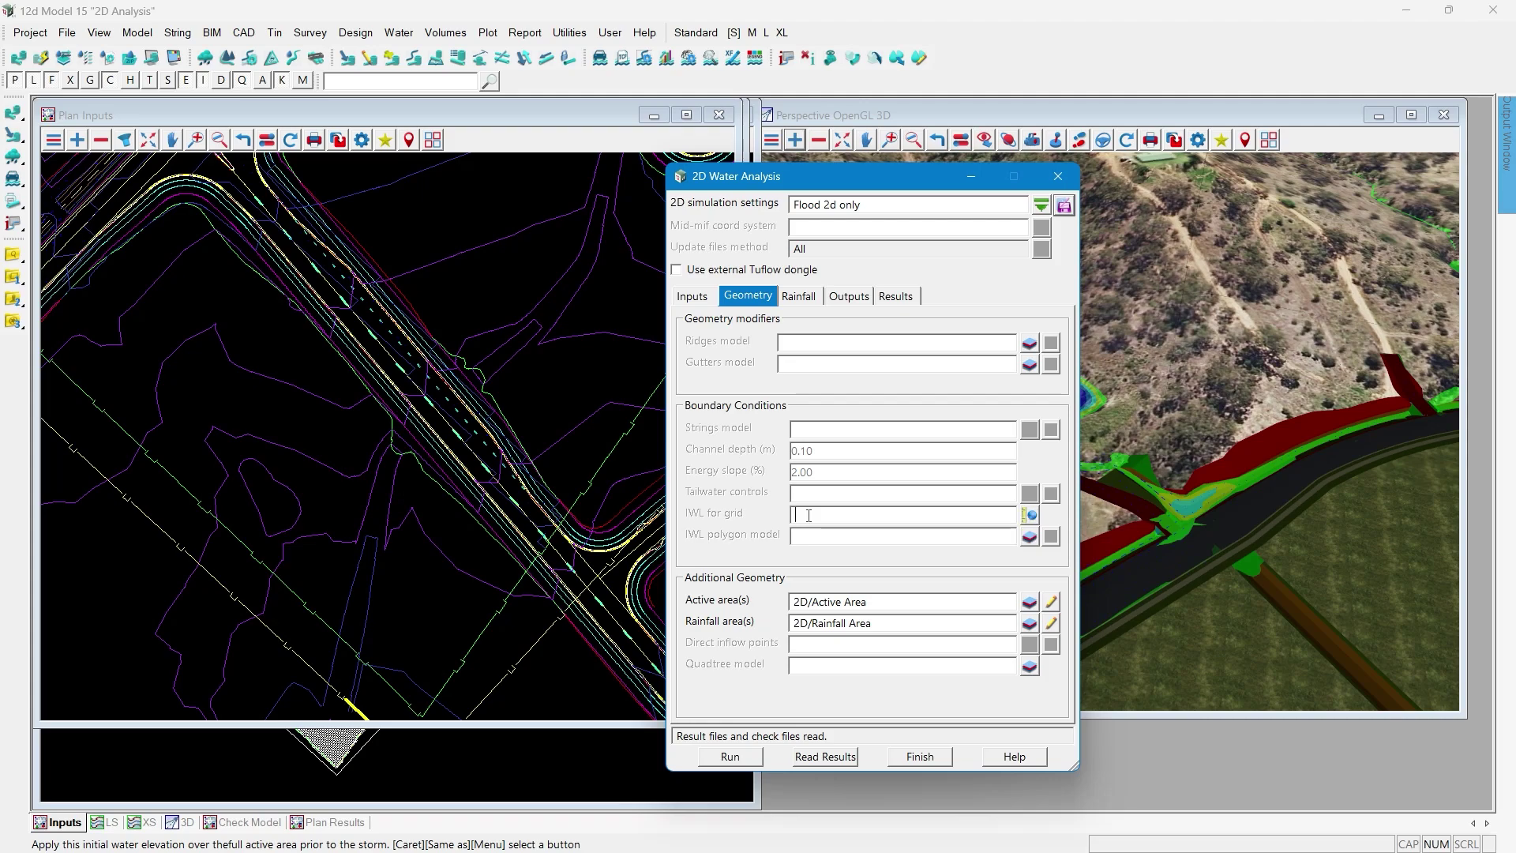
type("30.1")
key("BackSpace")
key("BackSpace")
type("1.5")
left_click(905, 536)
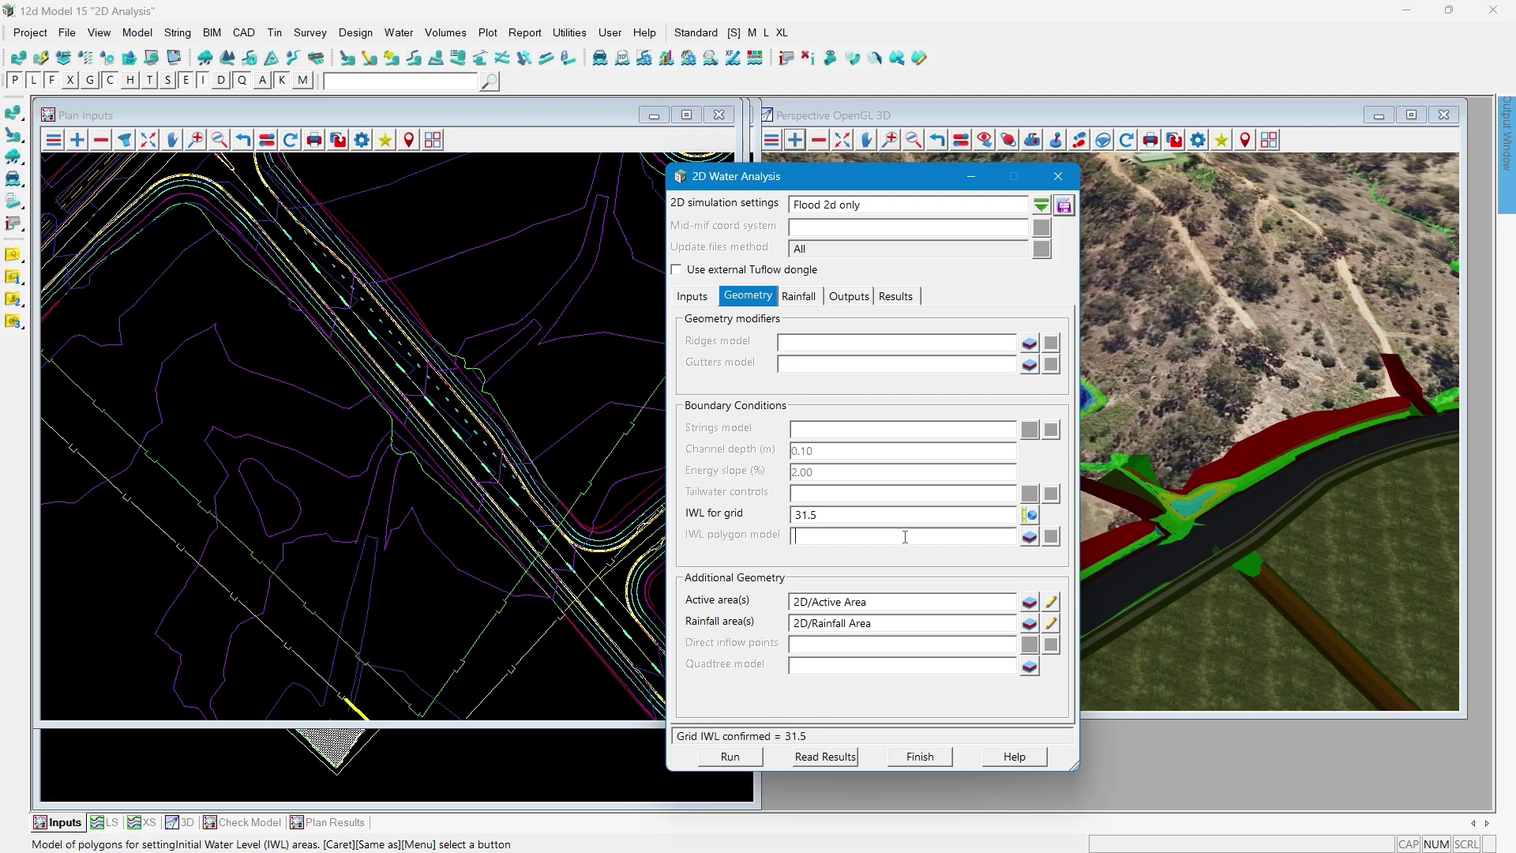
- Check the pond locations in the Plan Results view and add the 2D/In Water Level model to the Inputs view
left_click(330, 821)
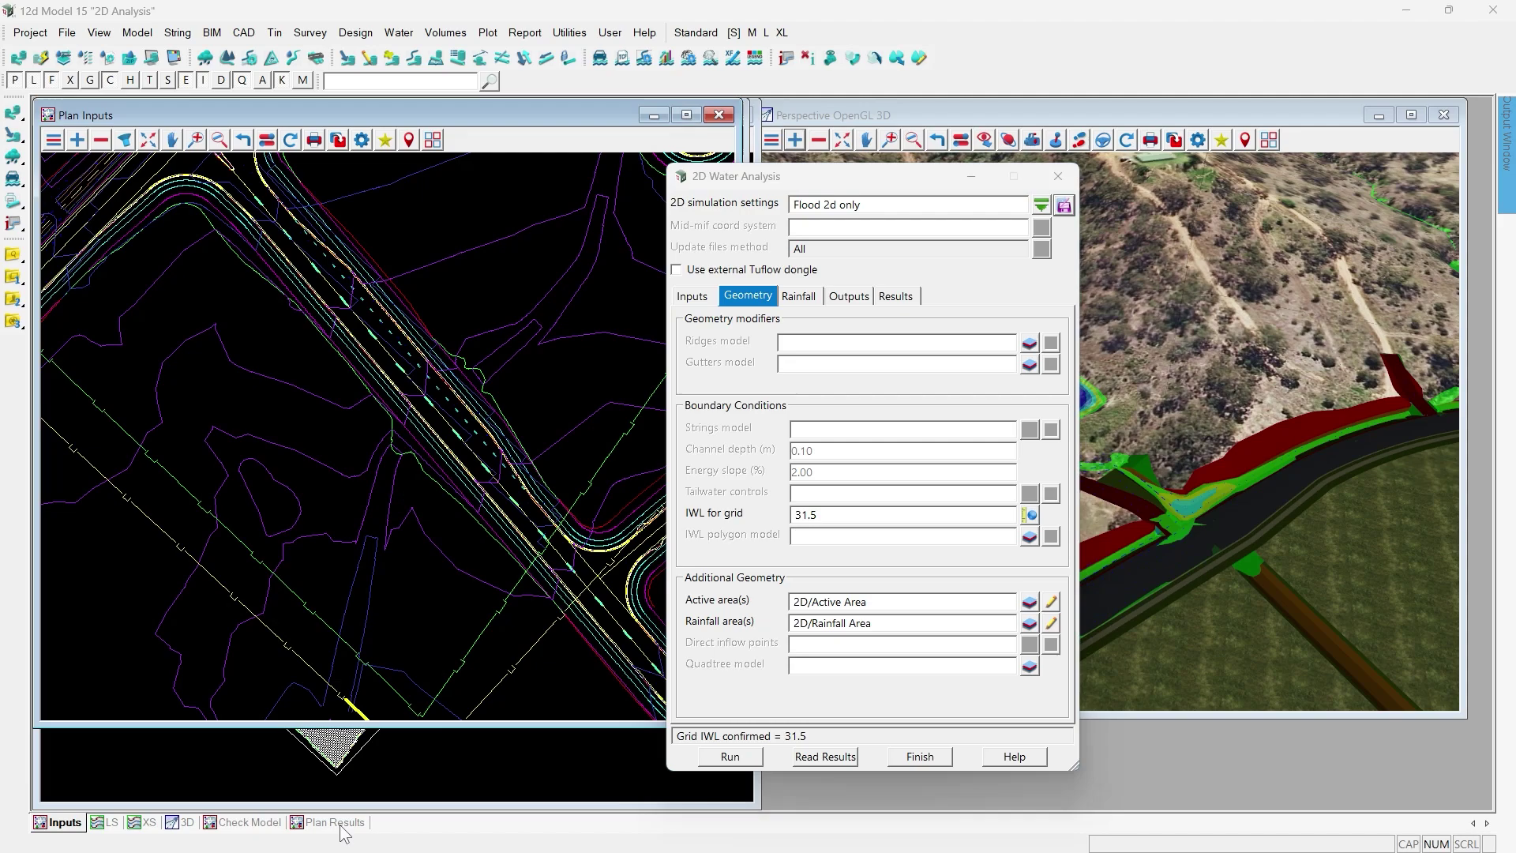
scroll(273, 700, "down", 3)
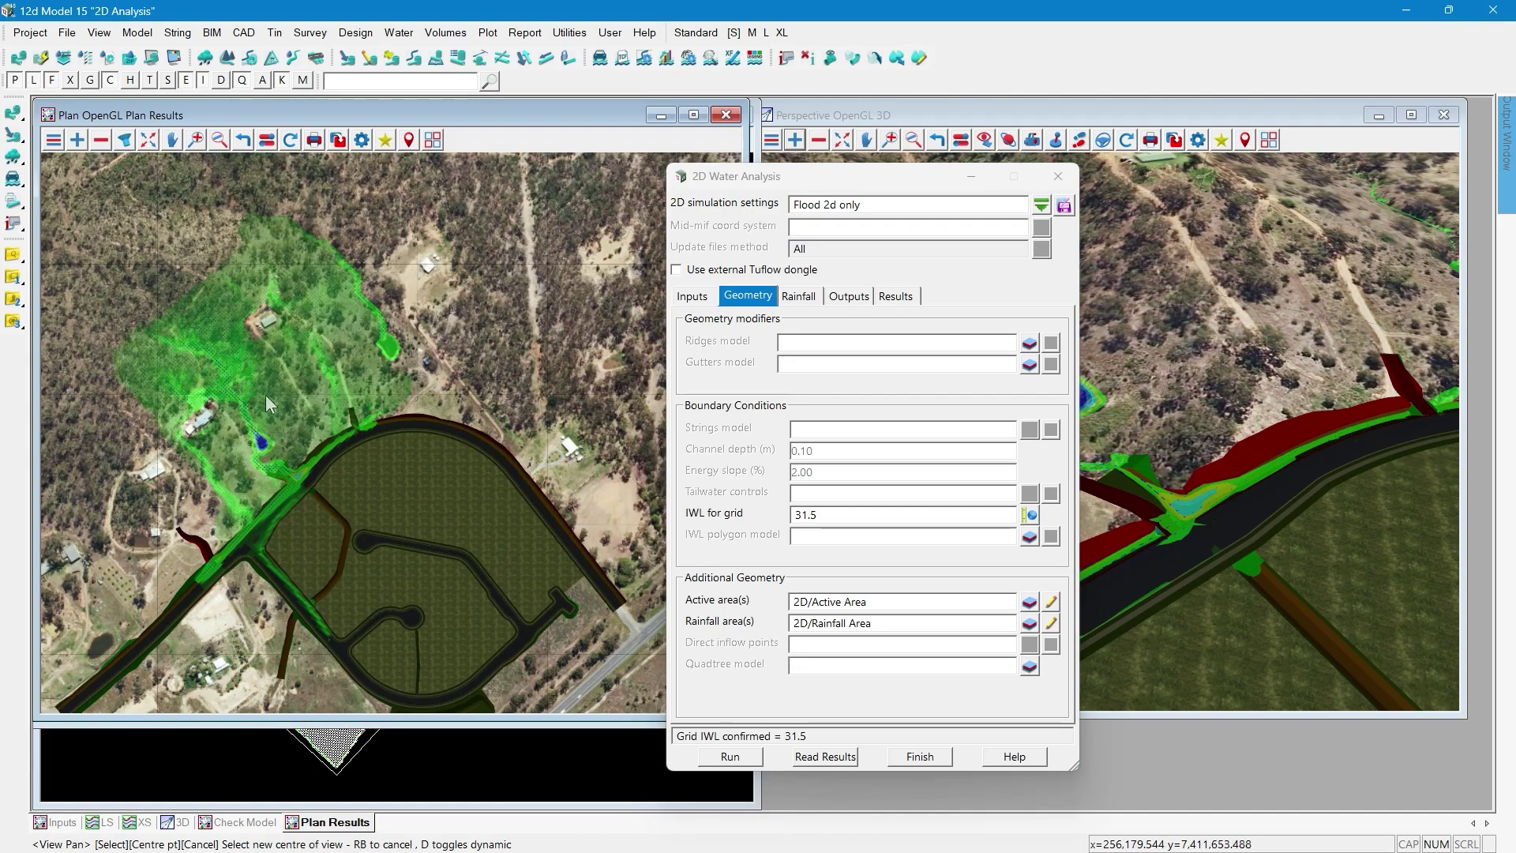
scroll(315, 395, "up", 3)
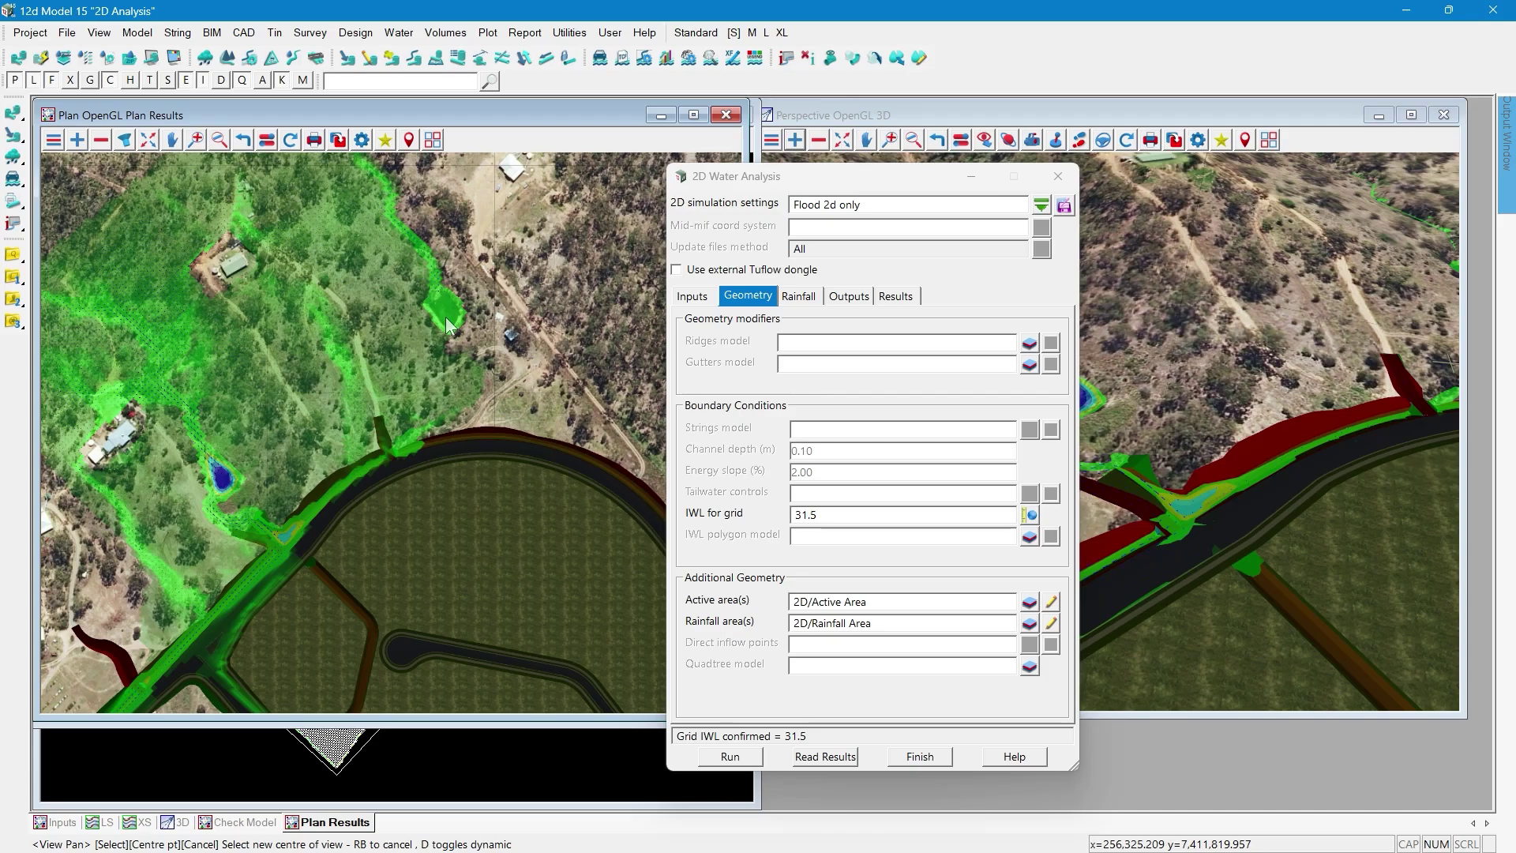
left_click(67, 827)
scroll(316, 653, "down", 4)
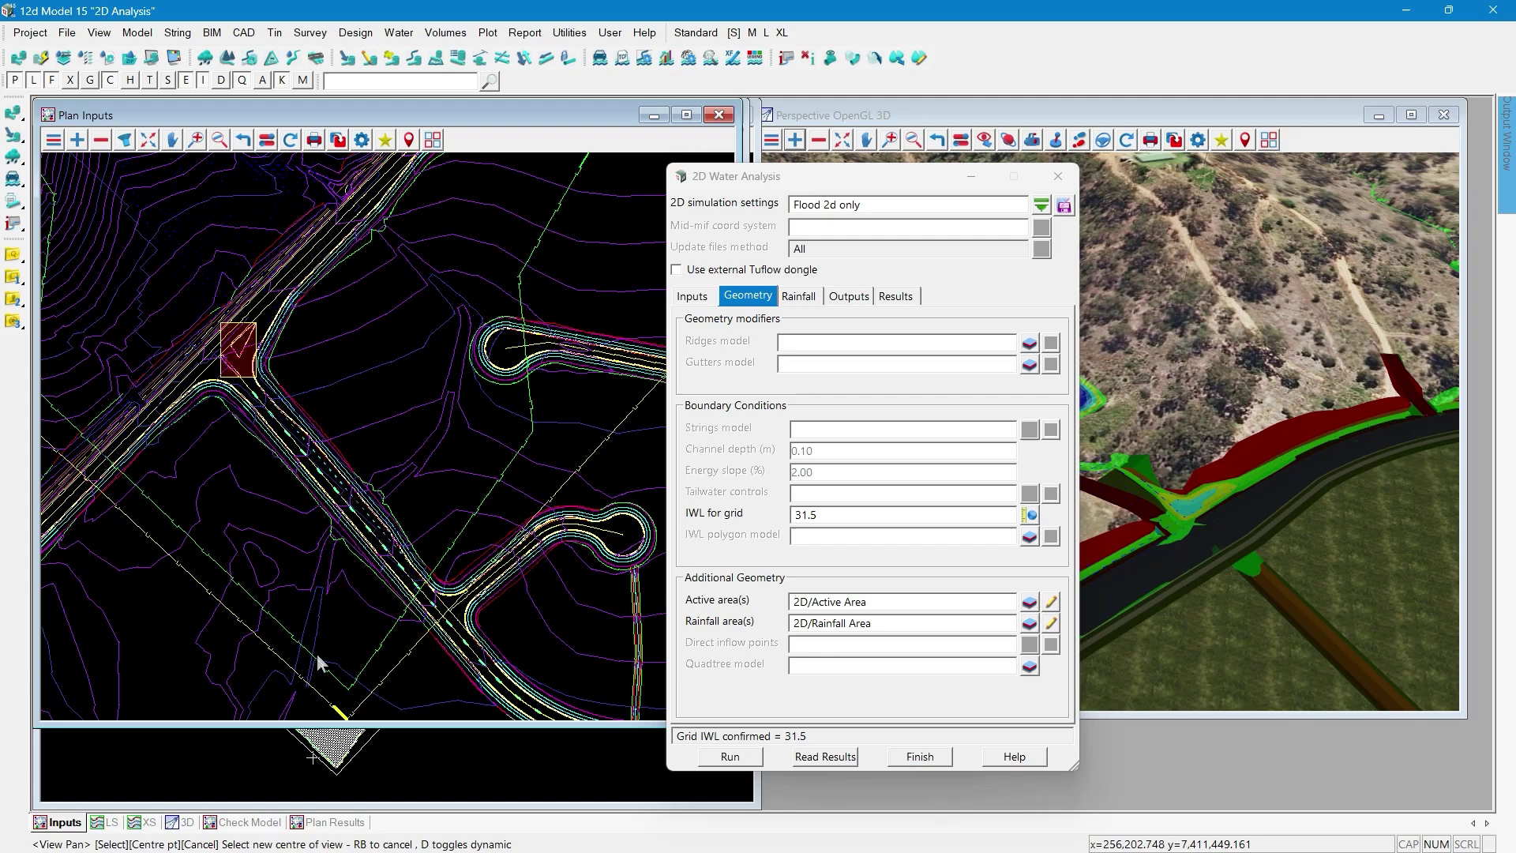
scroll(319, 660, "down", 1)
left_click(77, 140)
left_click(91, 218)
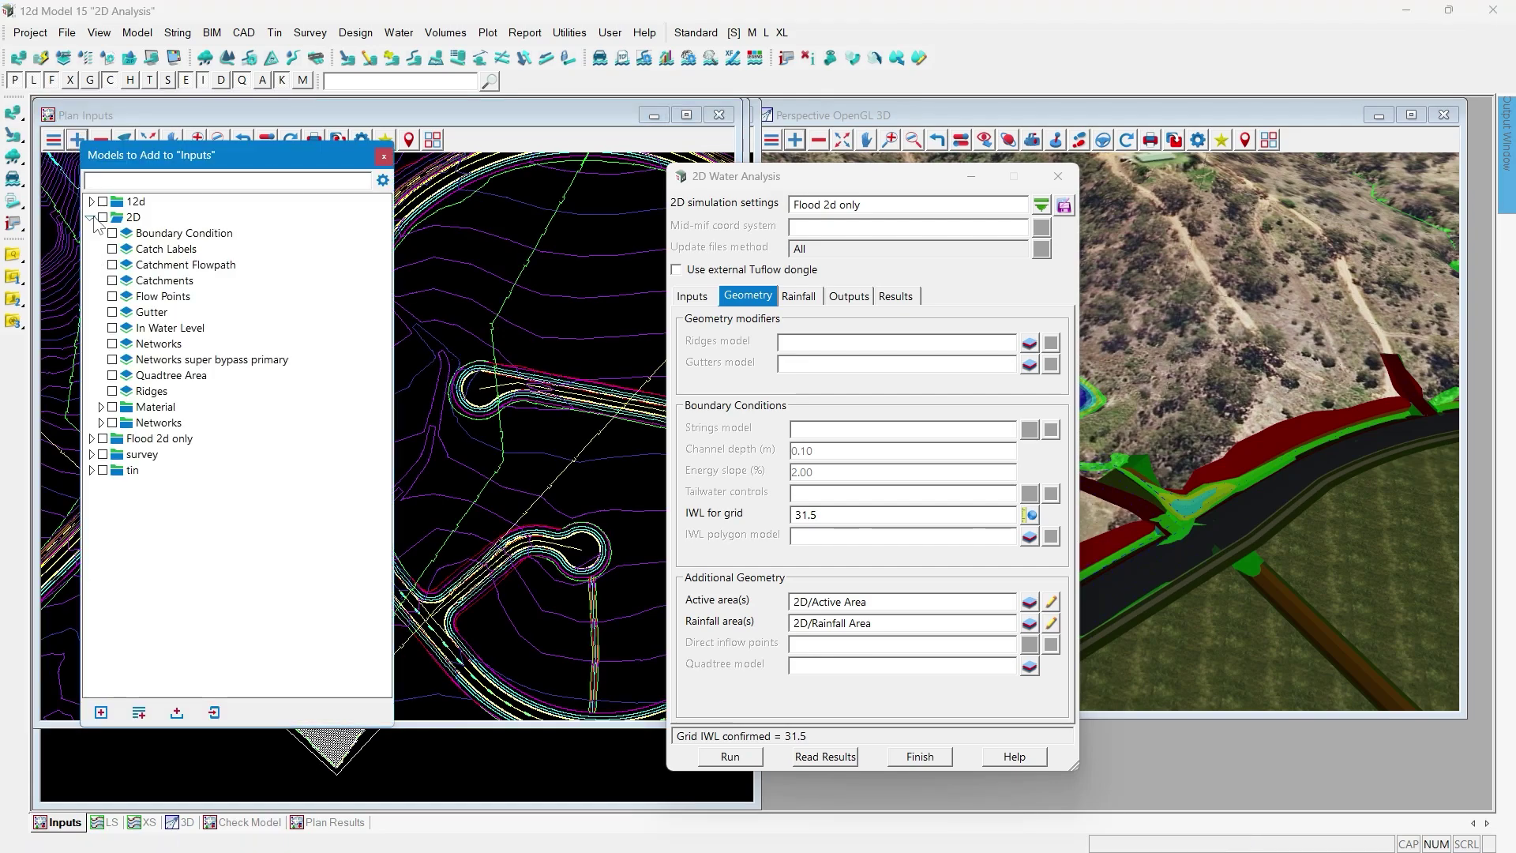
left_click(172, 328)
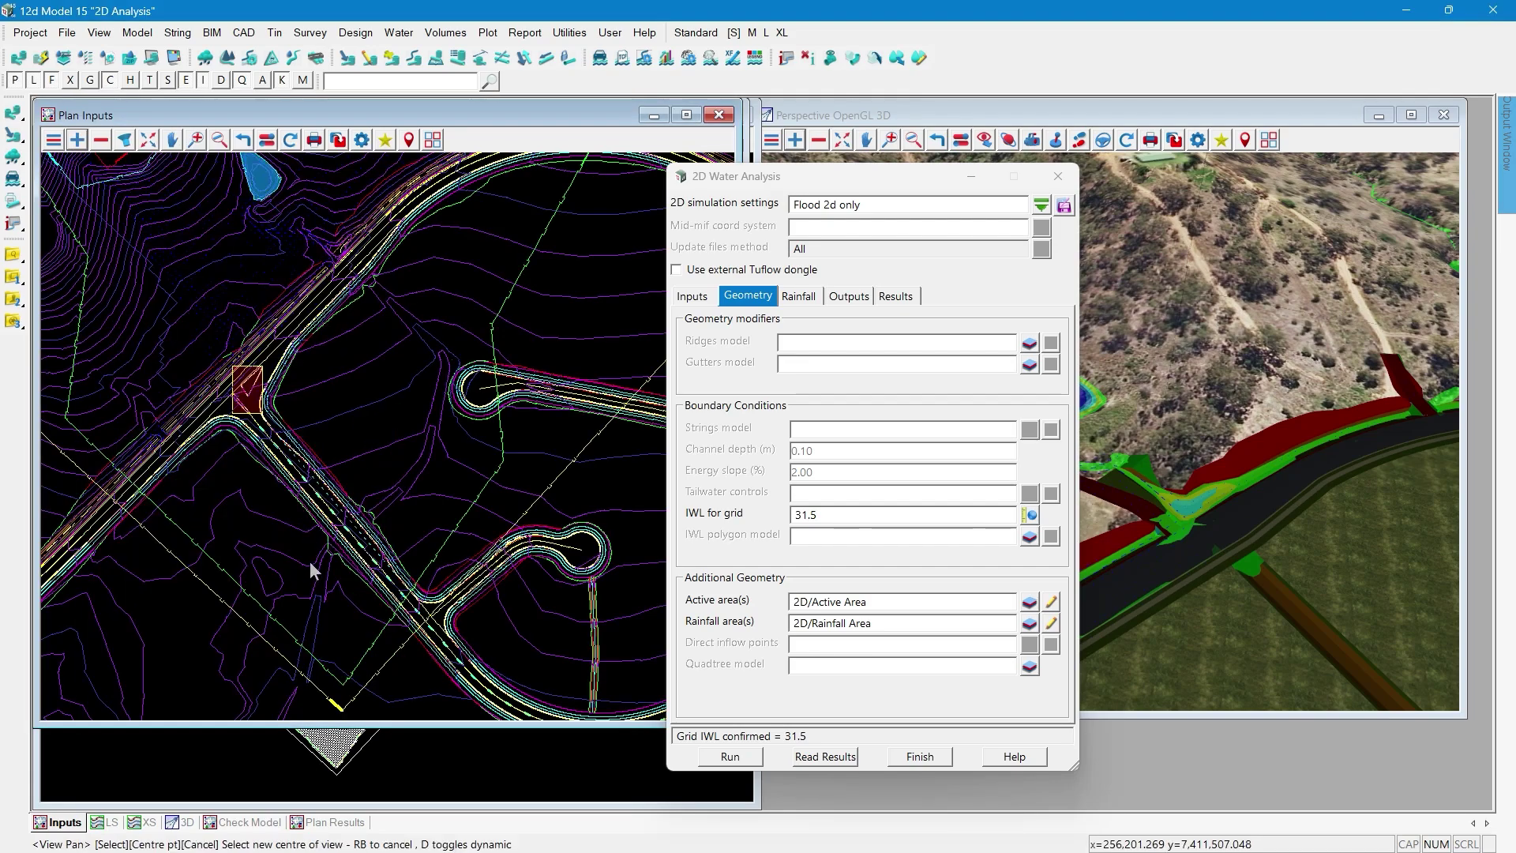
- Inquire the two pond polygons of the 2D/In Water Level model above the road in the Inputs view
scroll(309, 581, "down", 2)
scroll(338, 580, "down", 1)
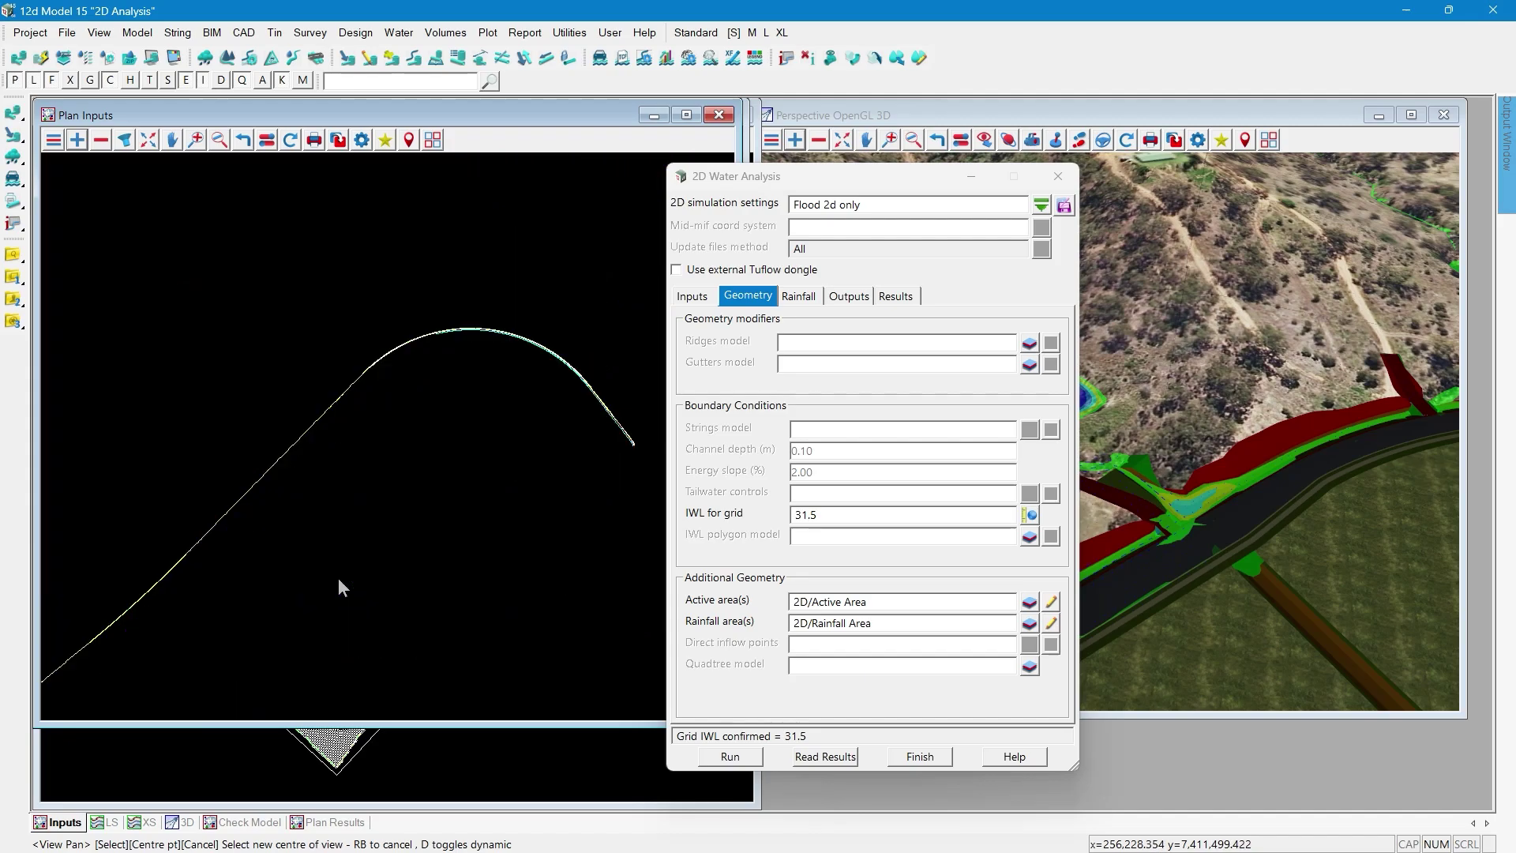
scroll(420, 203, "up", 2)
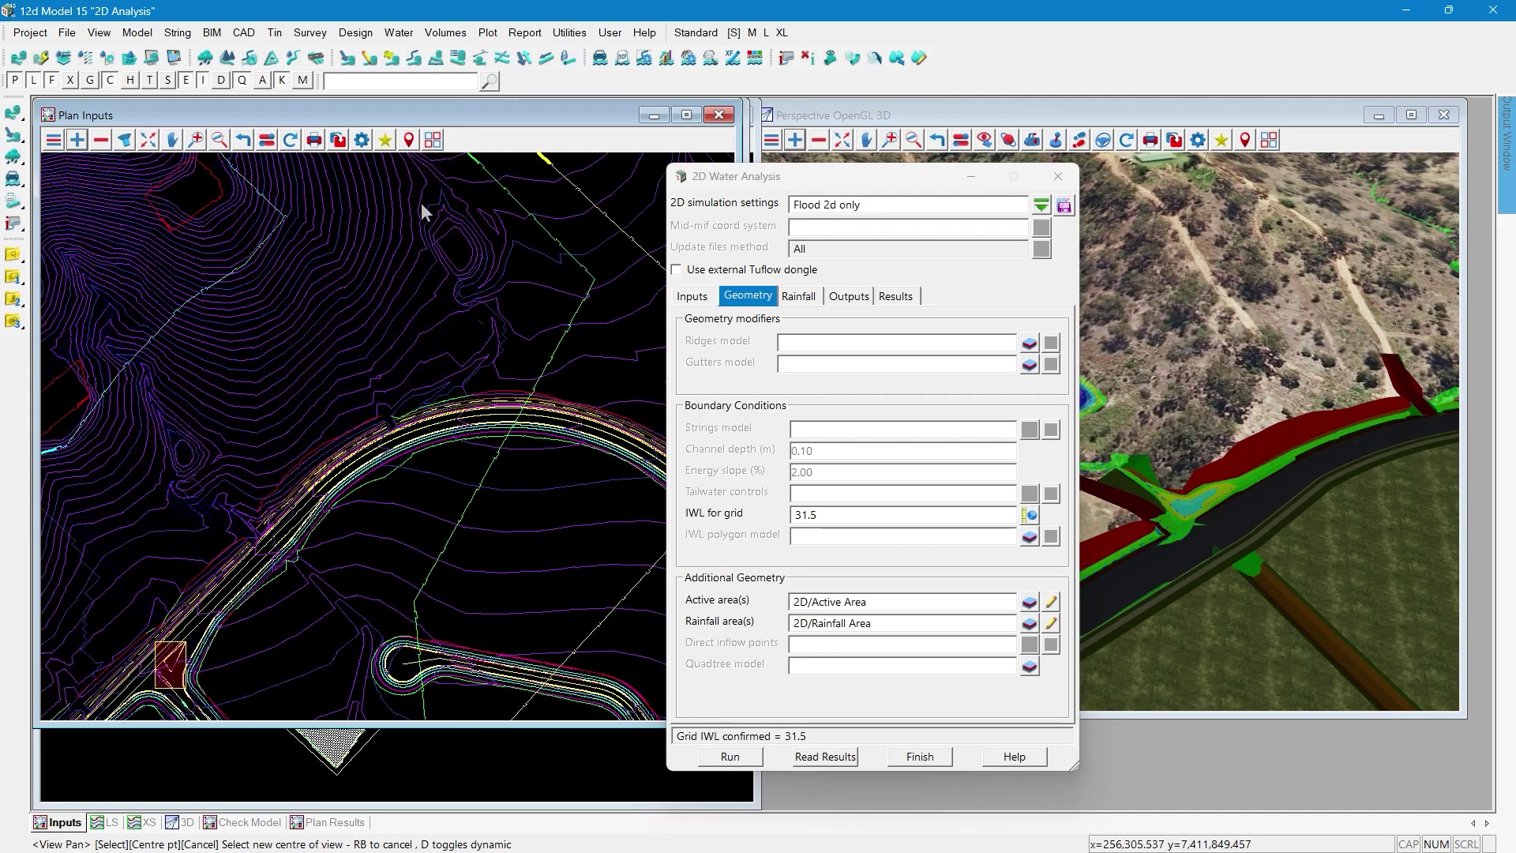
scroll(420, 202, "up", 1)
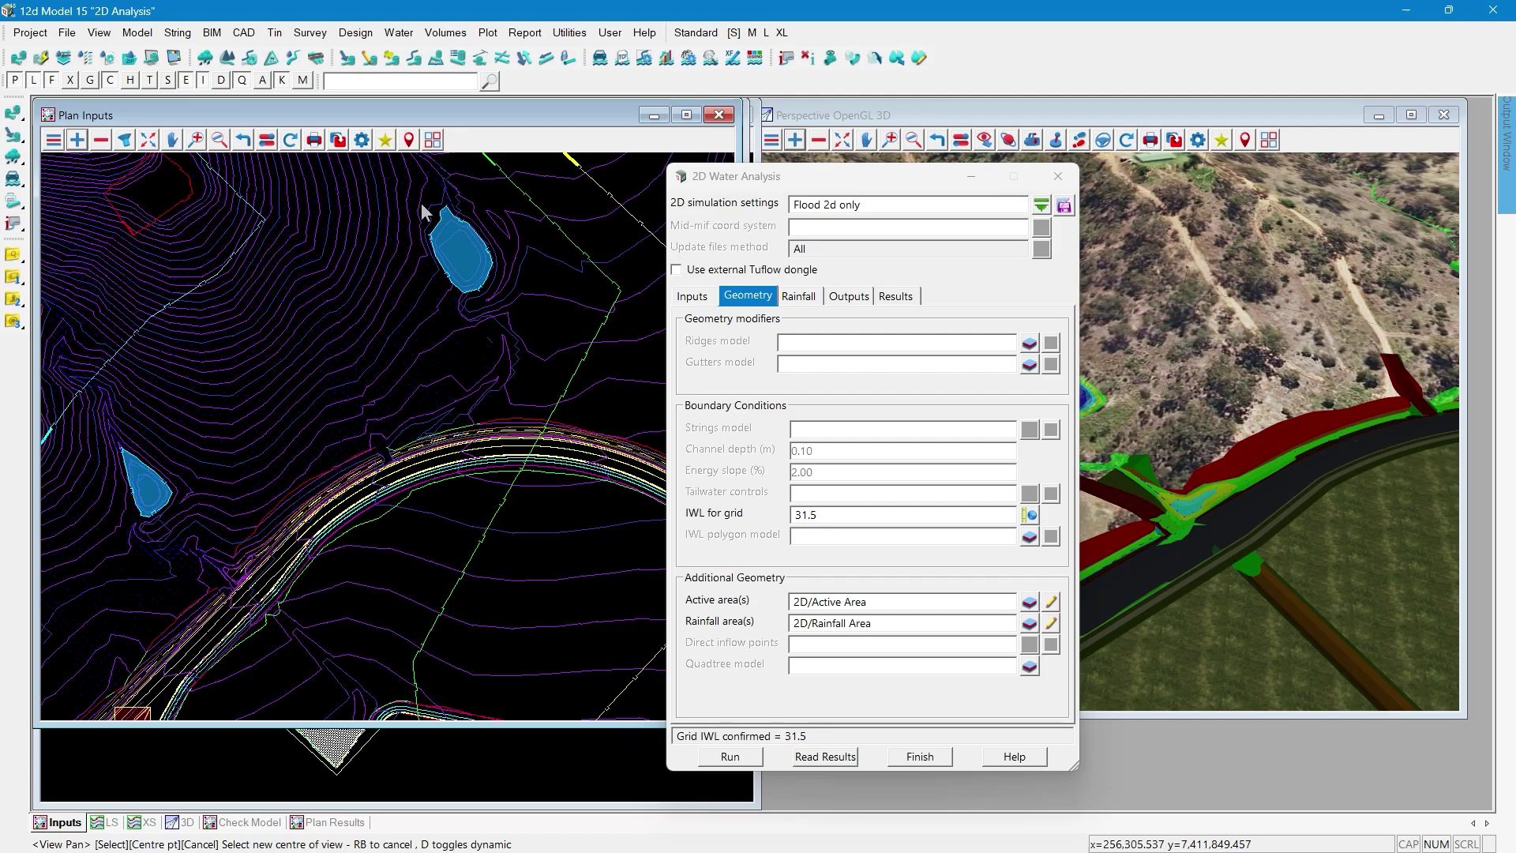
key("F2")
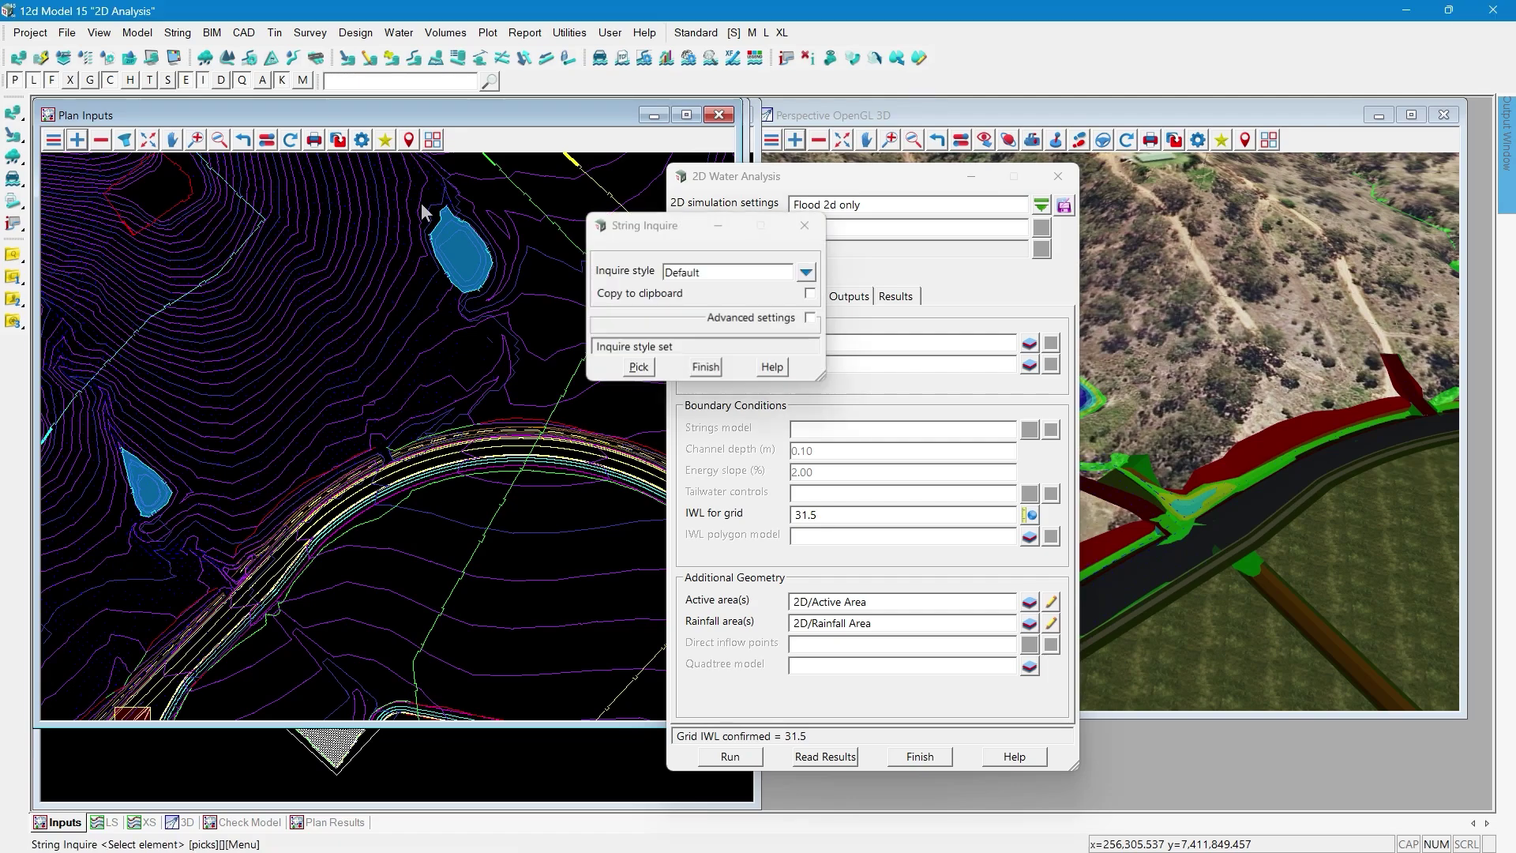
left_click(152, 479)
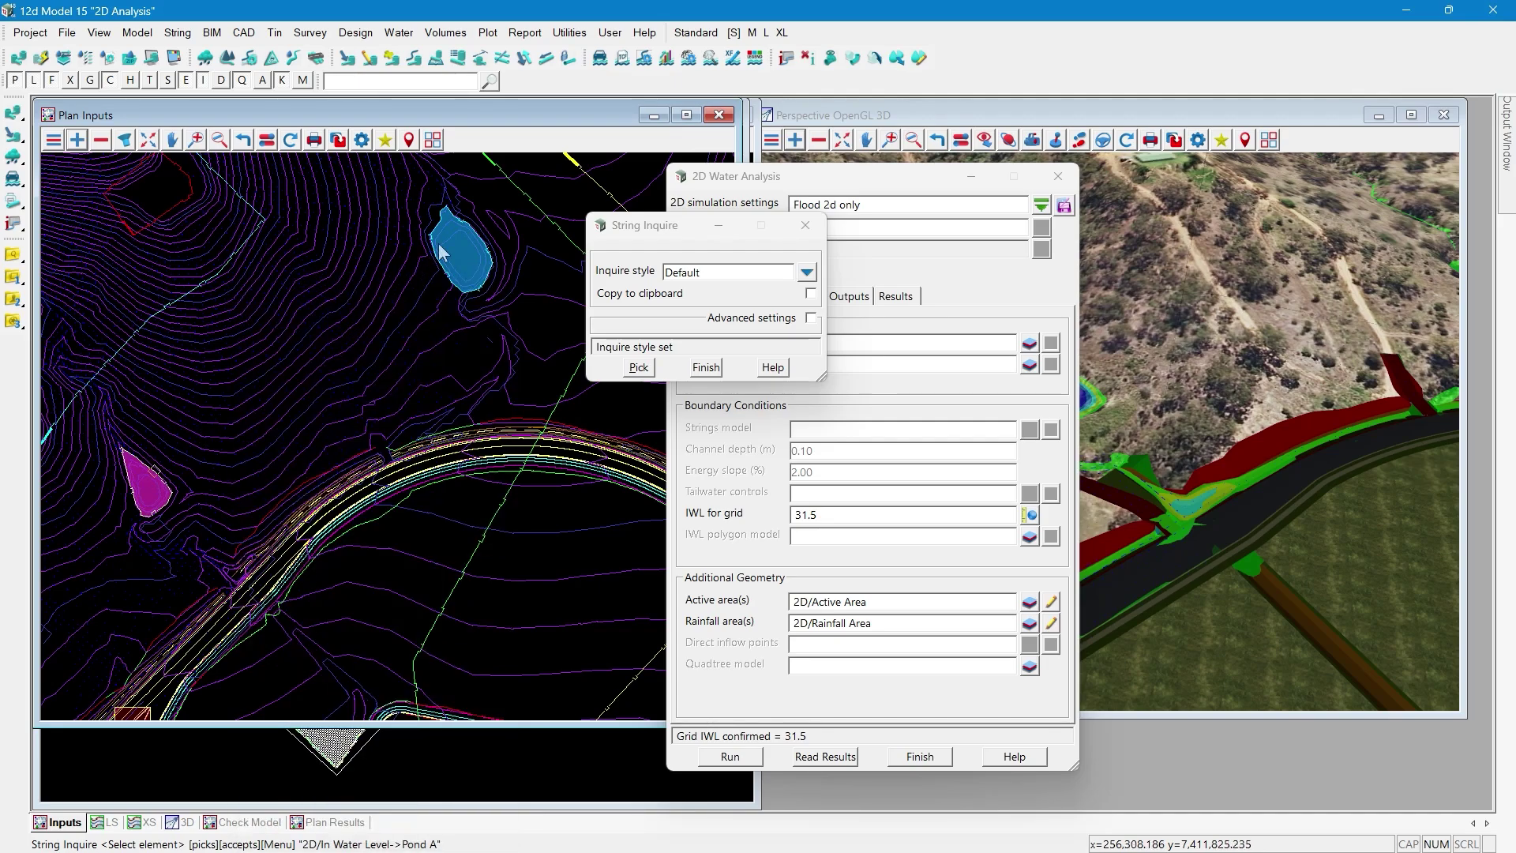
left_click(438, 244)
key("Escape")
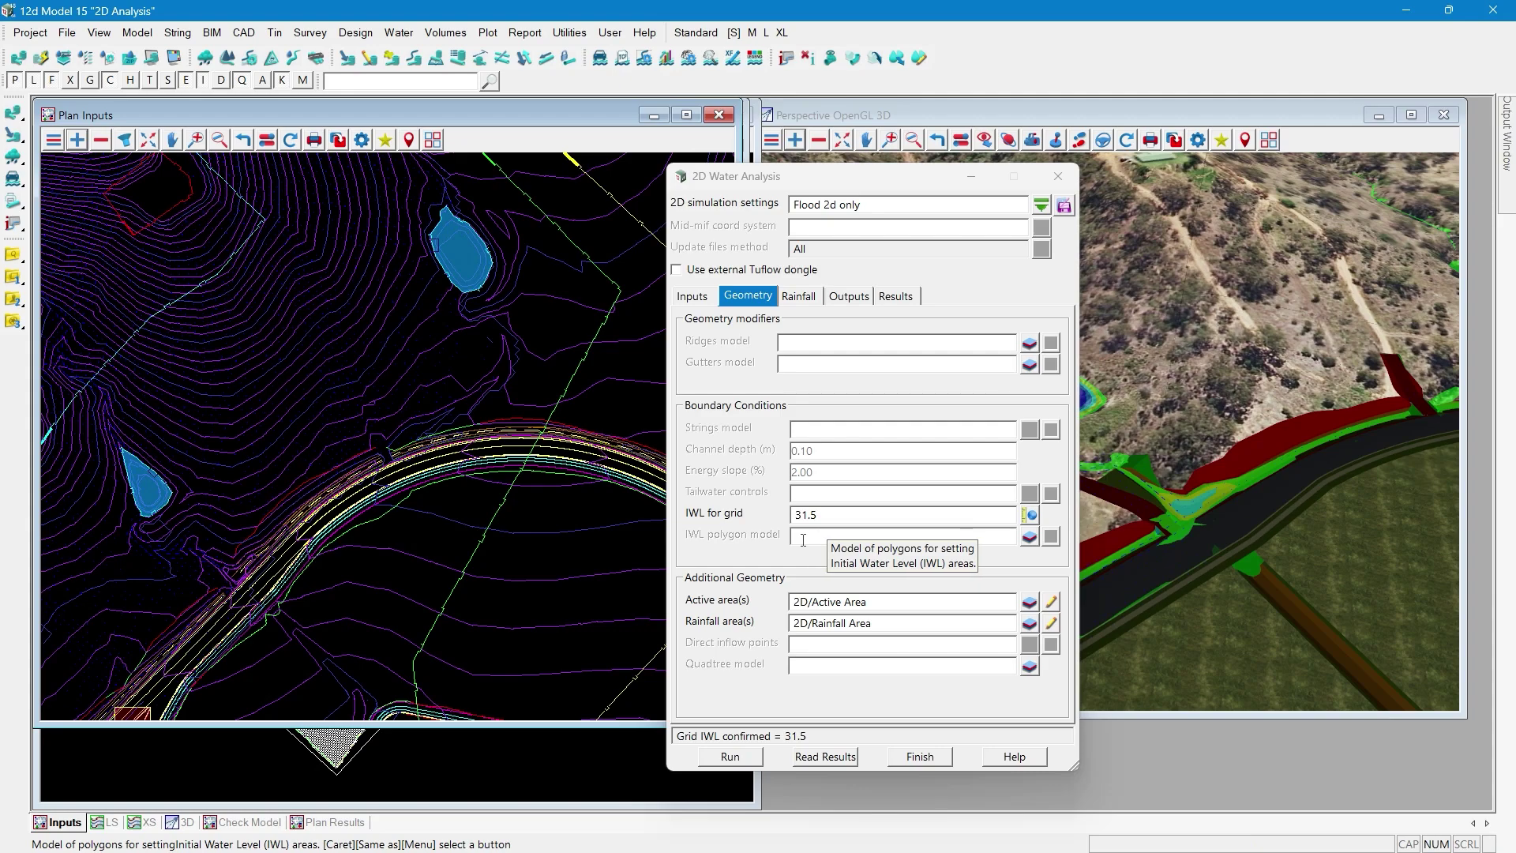
- Assign 2D/In Water Level as the initial water level polygon model
key("ctrl")
key("ctrl")
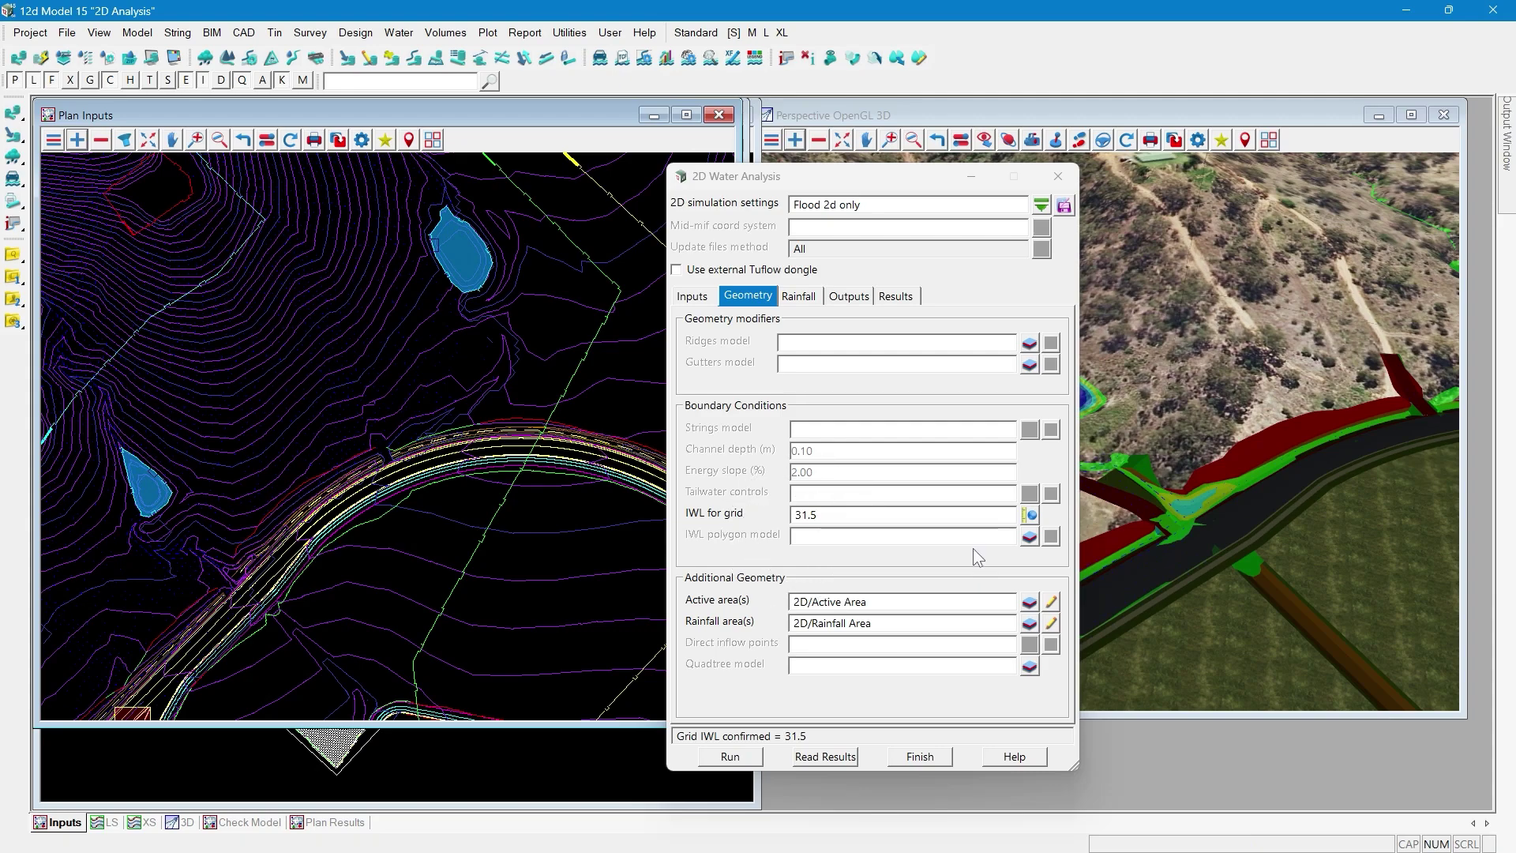
left_click(1028, 537)
left_click(1048, 289)
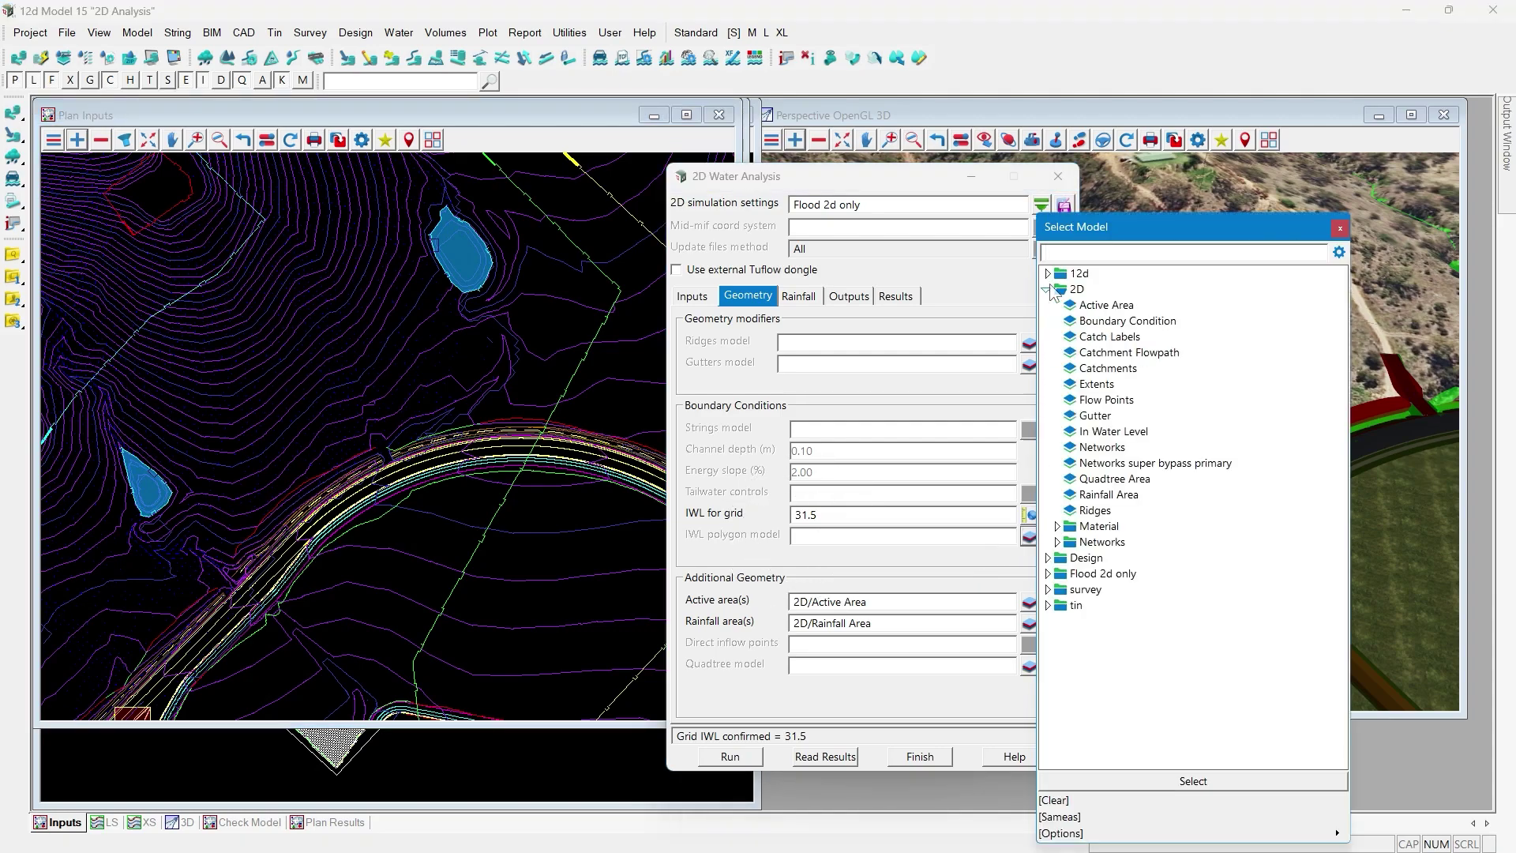
left_click(1102, 431)
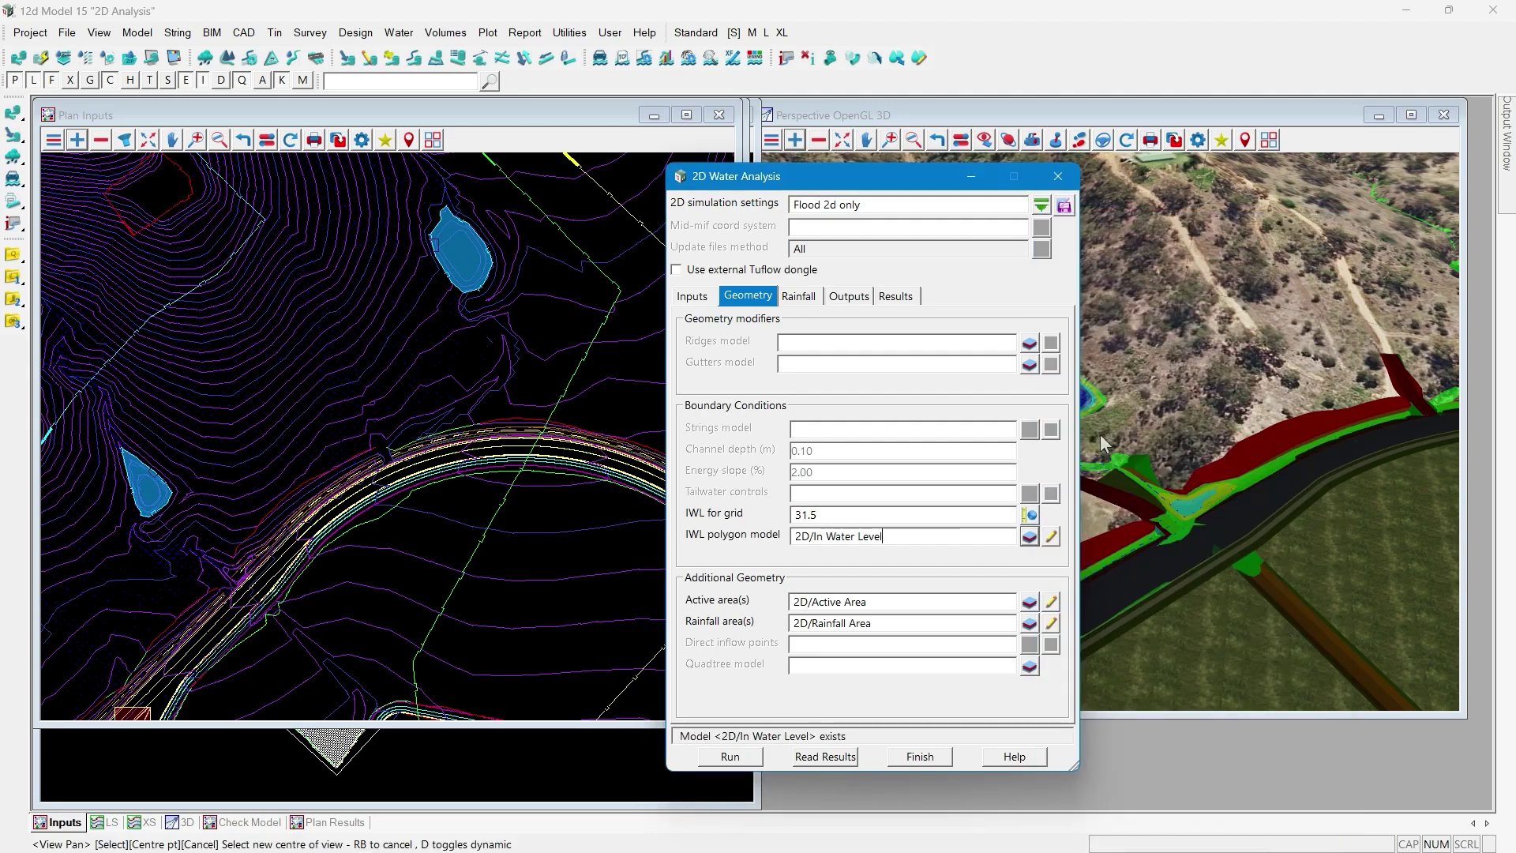
key("ctrl")
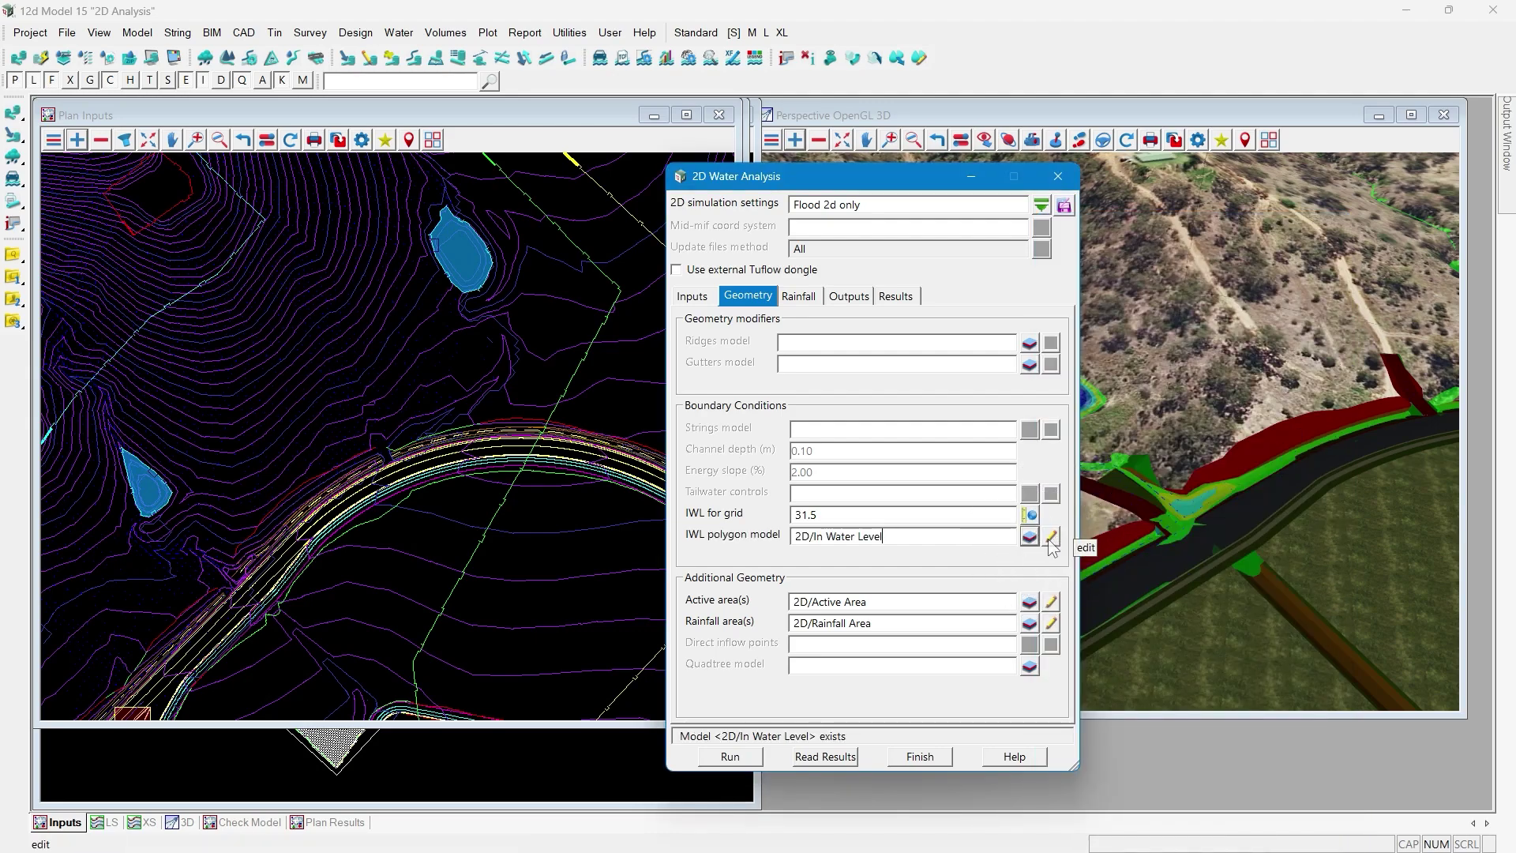
- Set the initial water level of the Pond B polygon to 44.25 and finish editing the polygon levels
left_click(1051, 542)
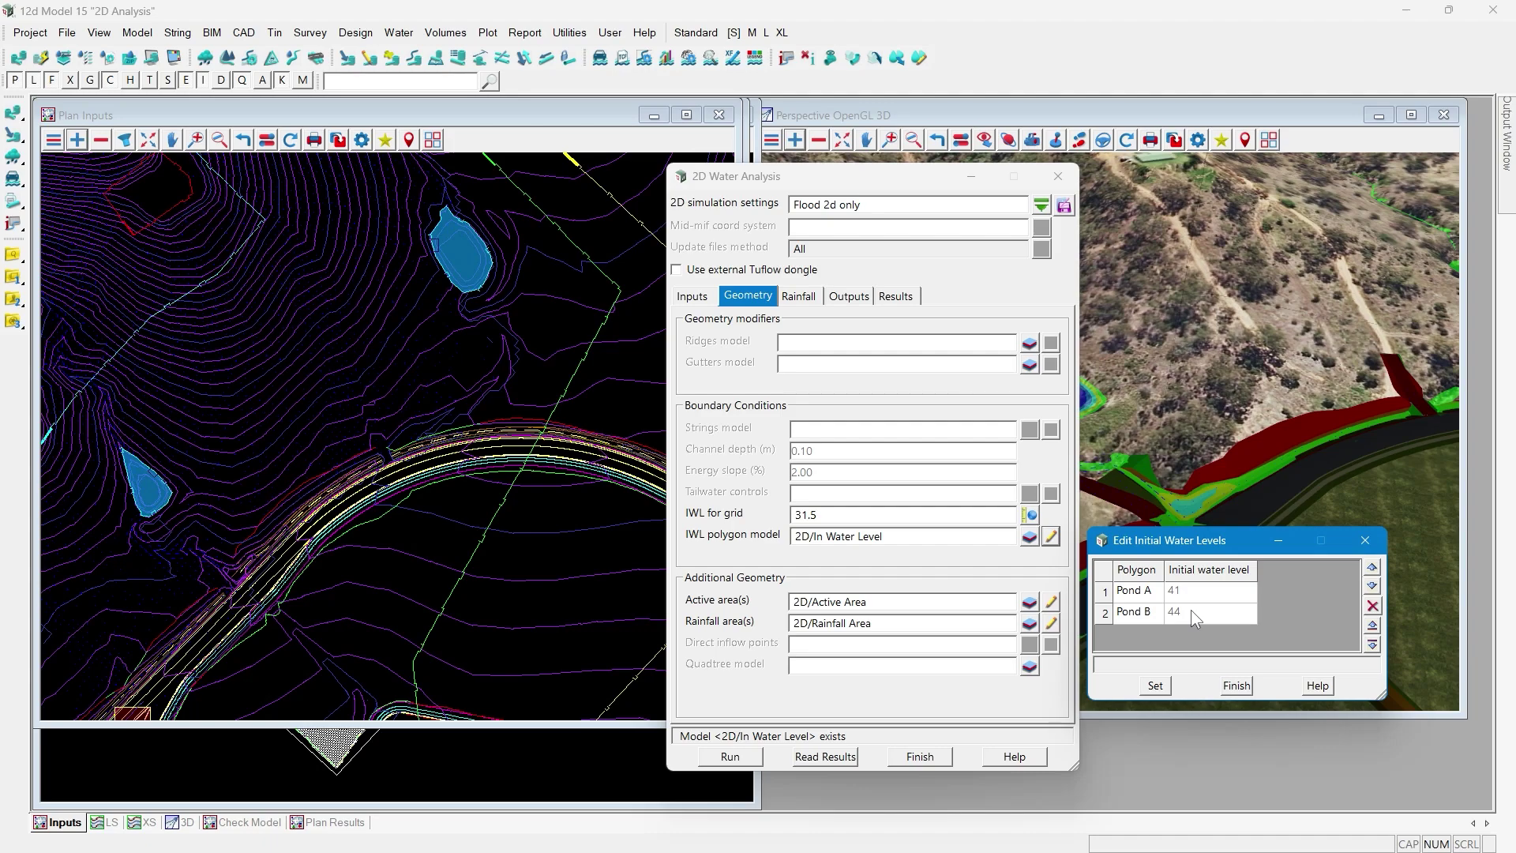
left_click(1190, 612)
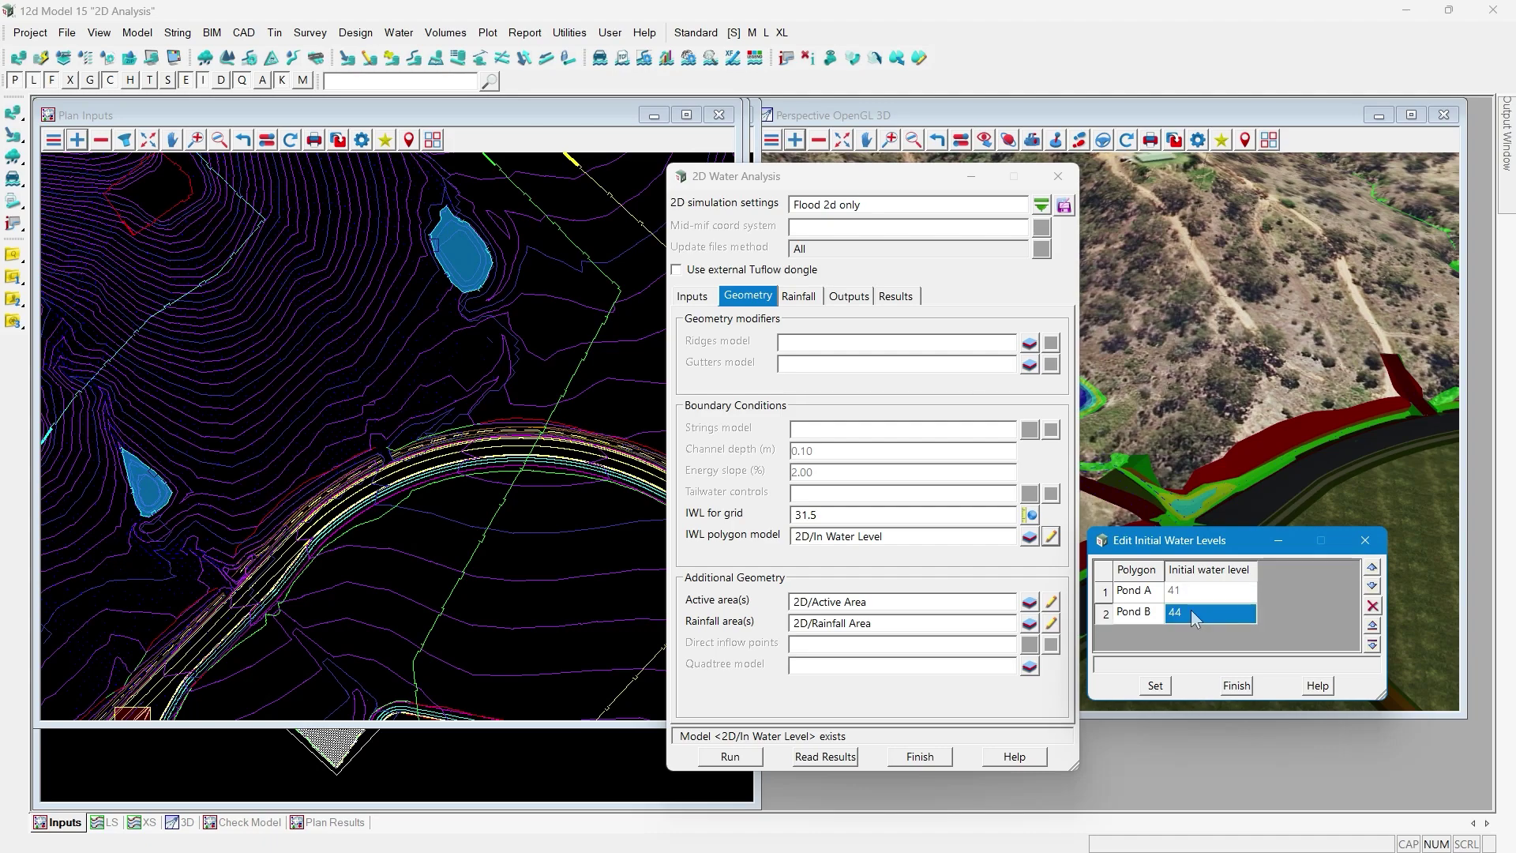
double_click(1194, 618)
type(".")
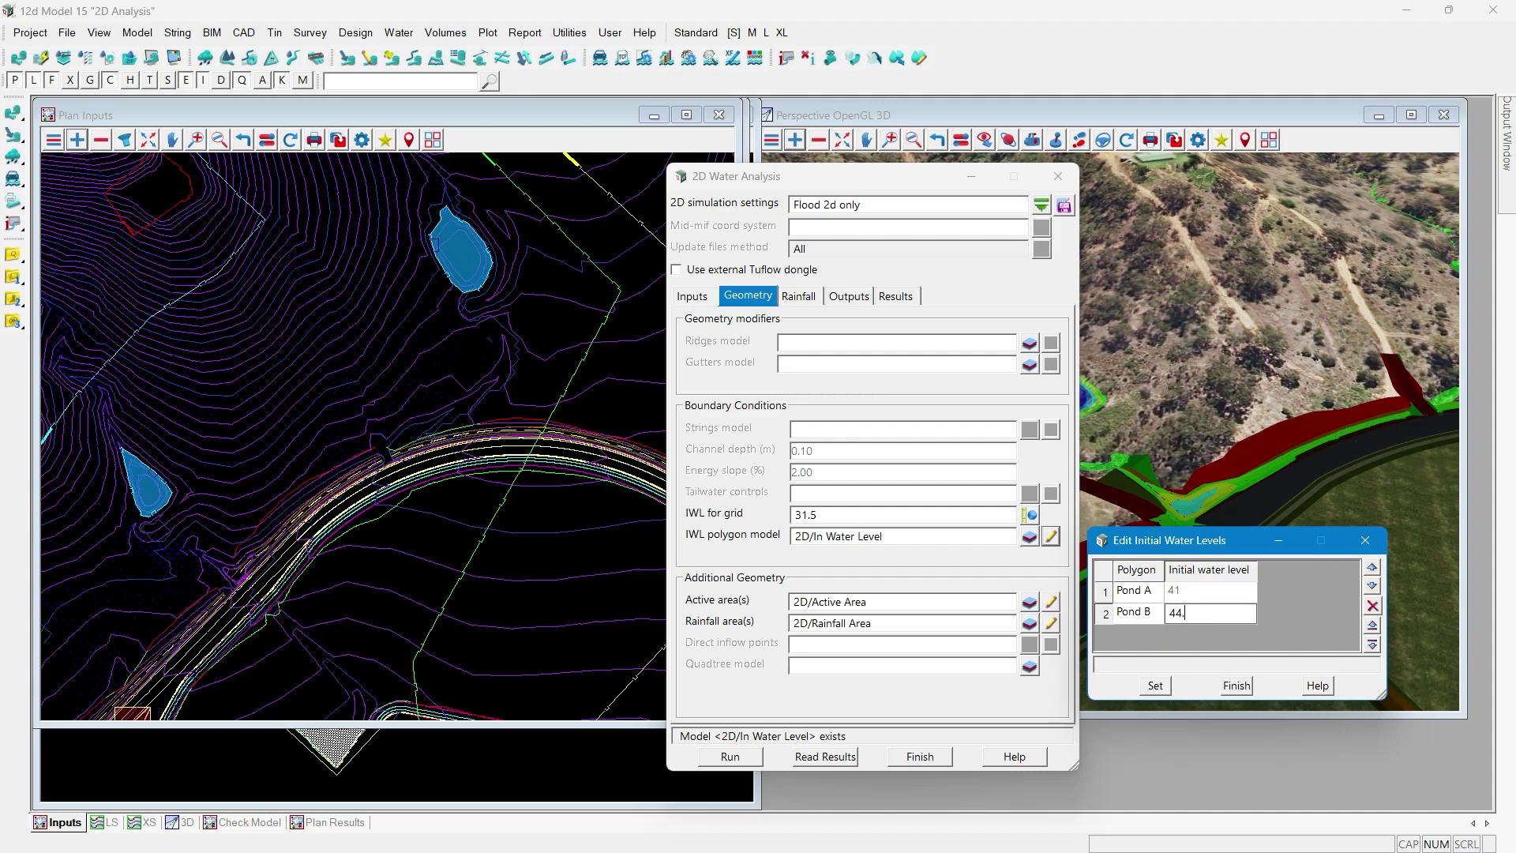
type("25")
key("Return")
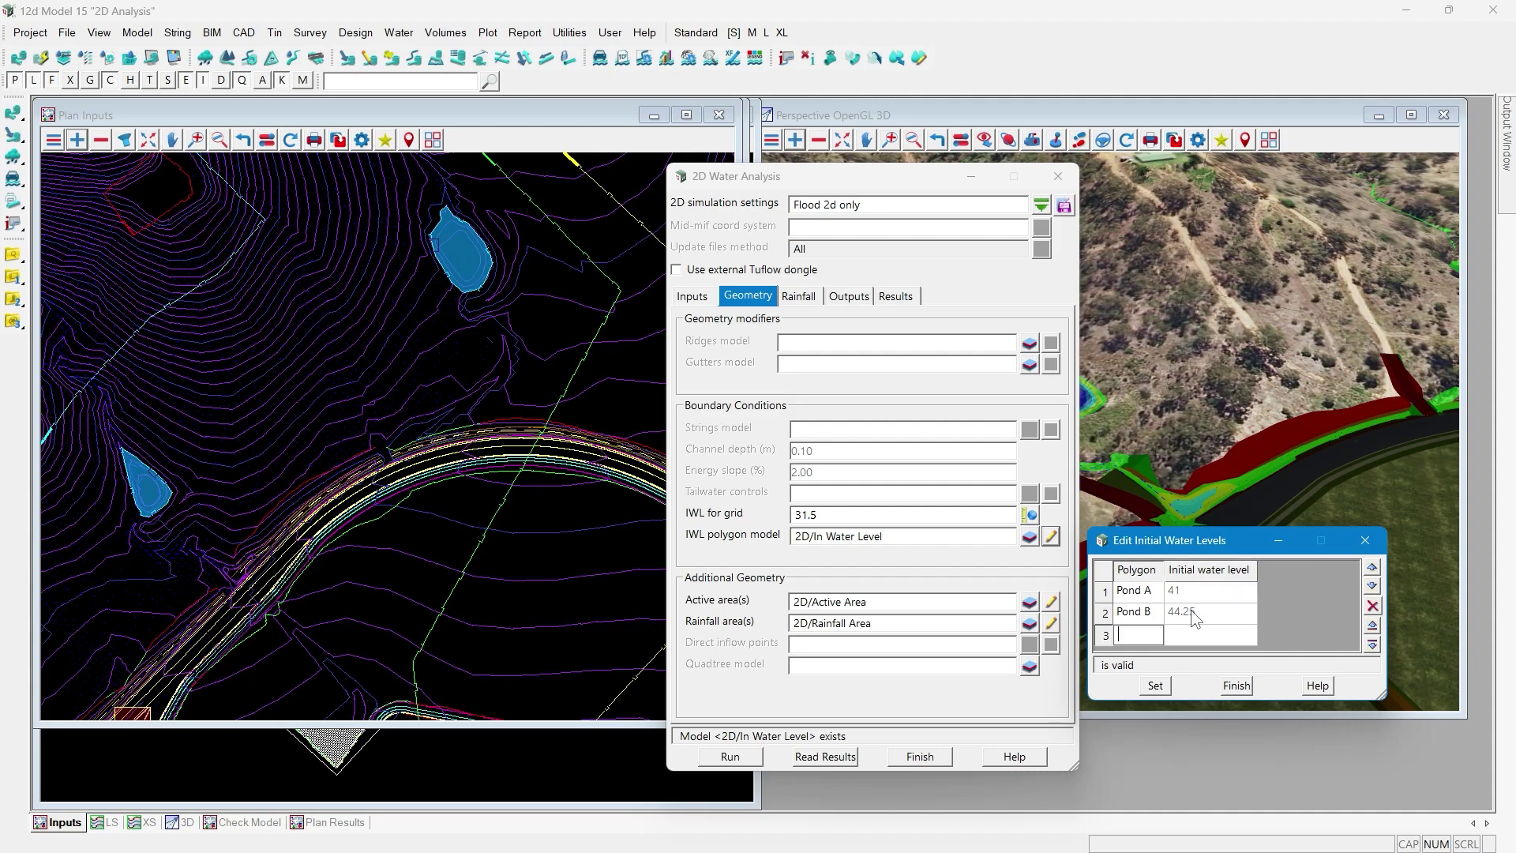
left_click(1154, 685)
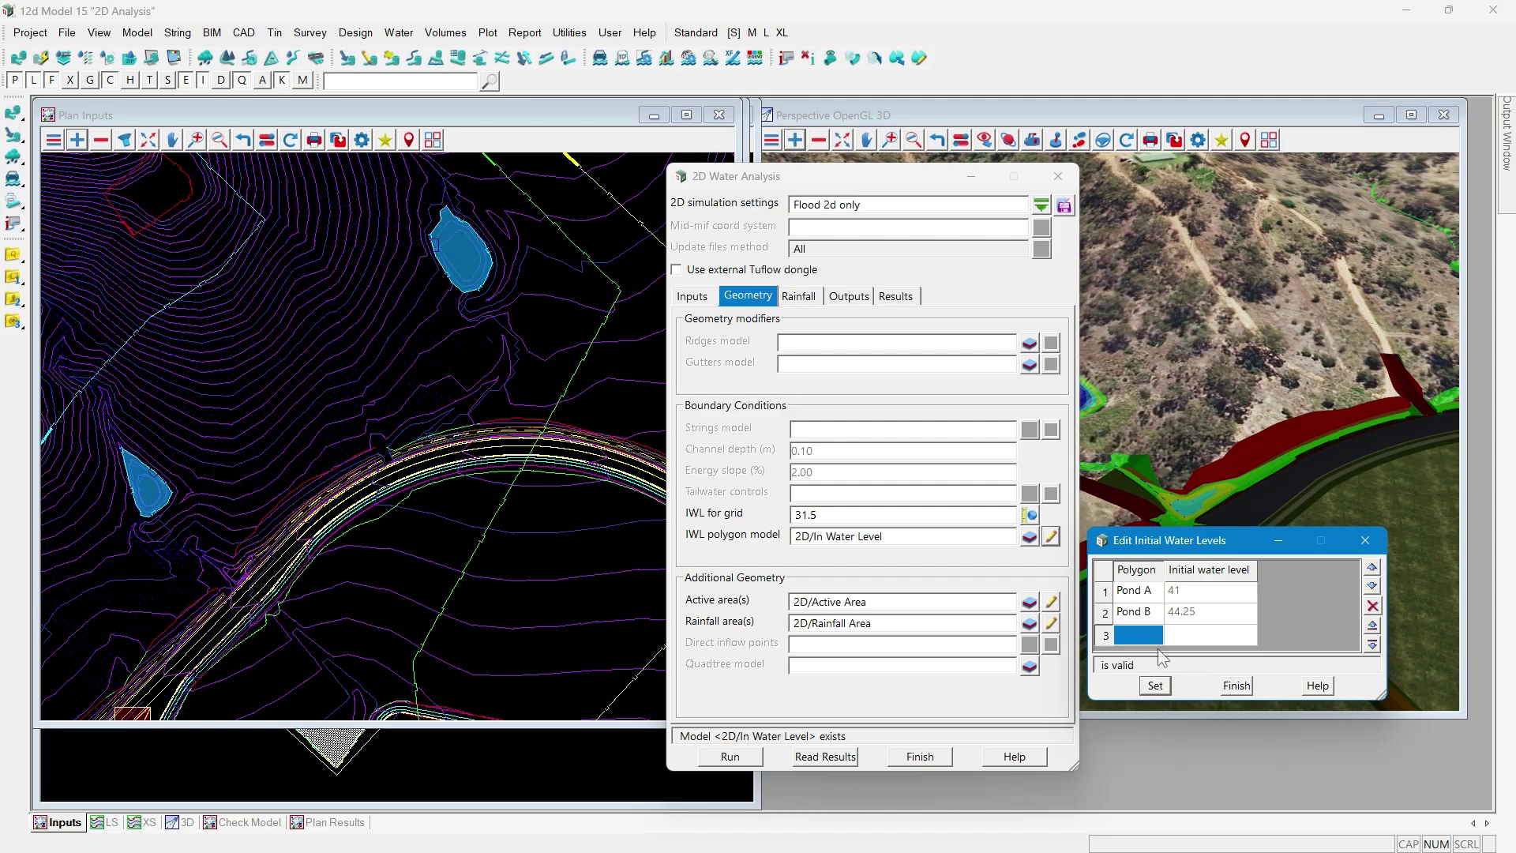
left_click(1183, 618)
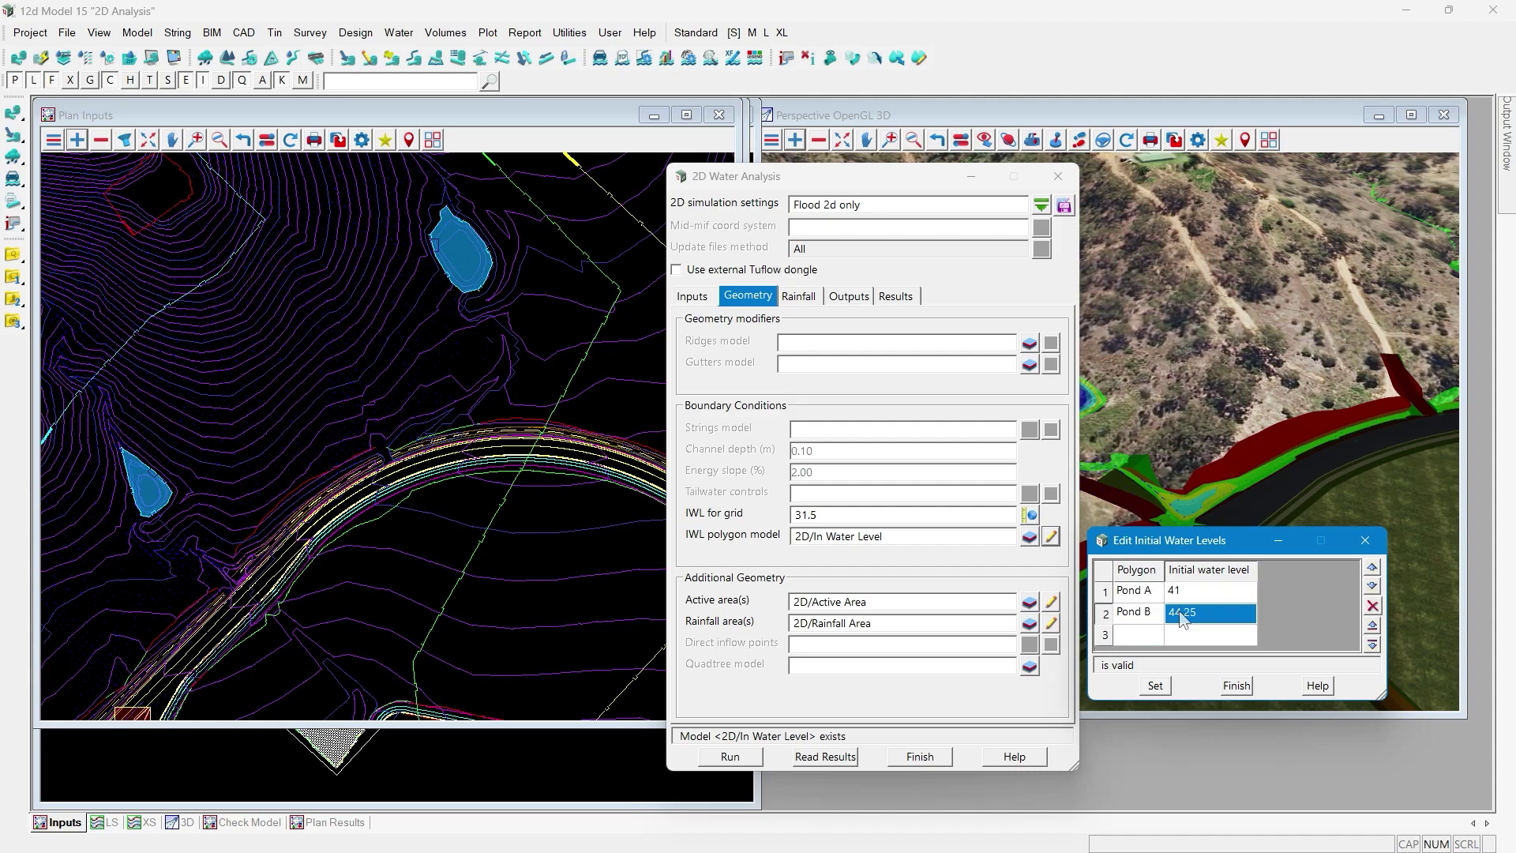
key("Up")
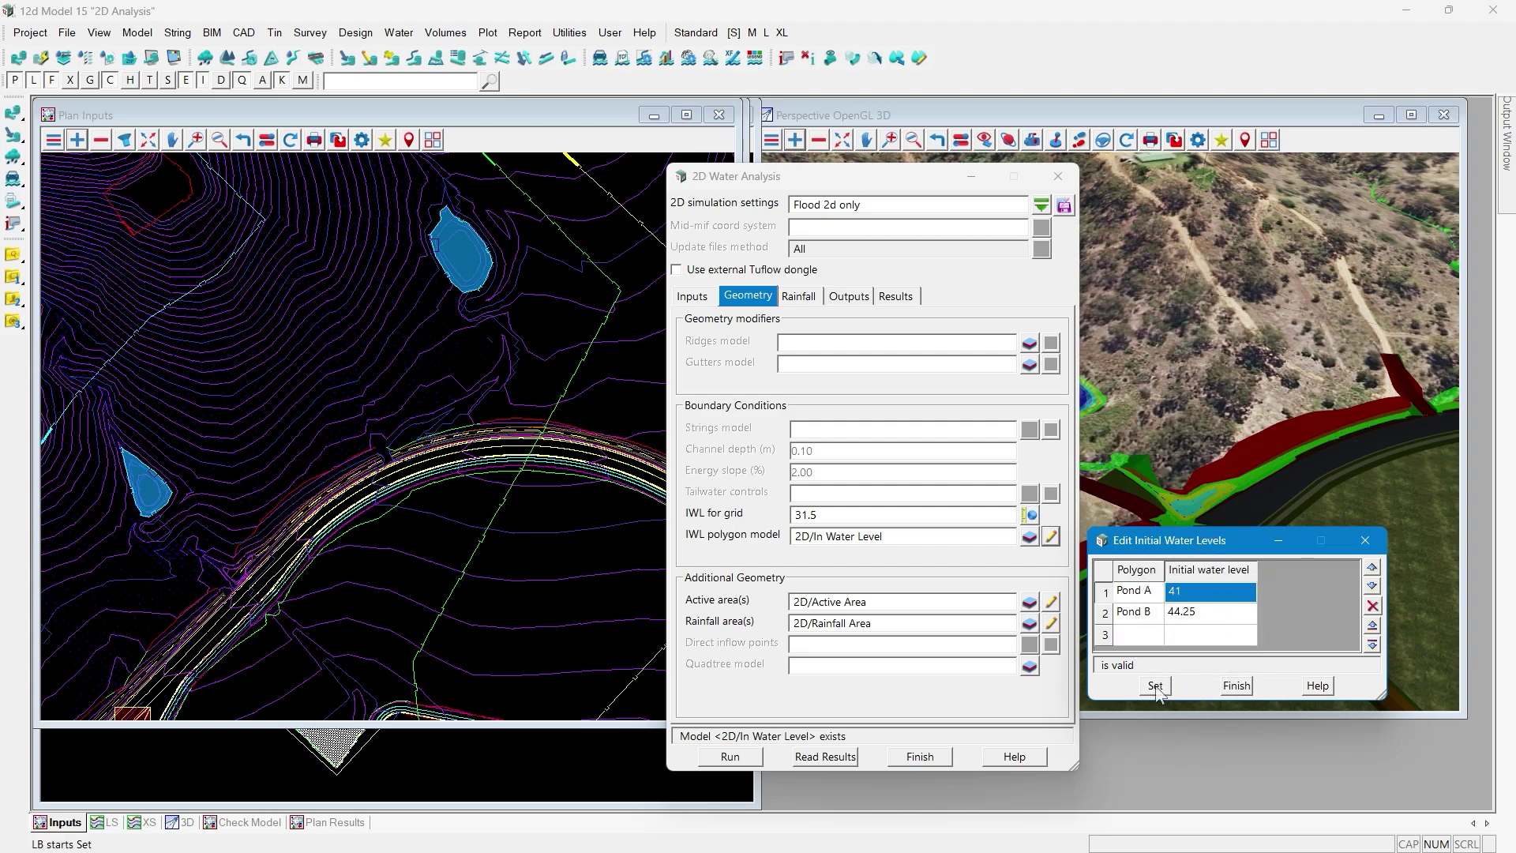
left_click(1231, 685)
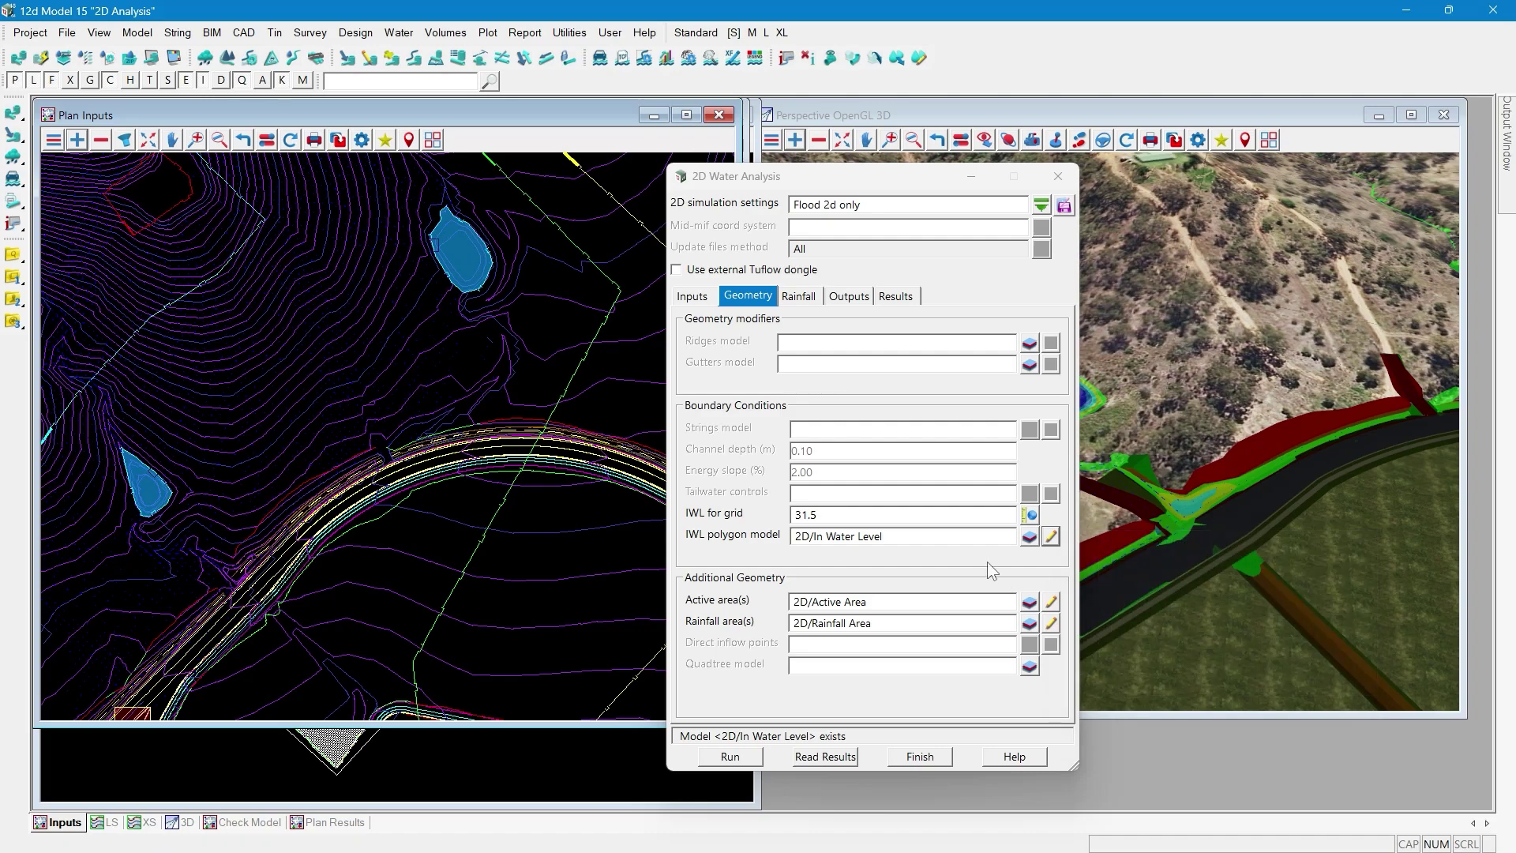
- Run the 2D analysis with the grid and pond initial water levels, dismiss the run report and read the results
left_click(894, 517)
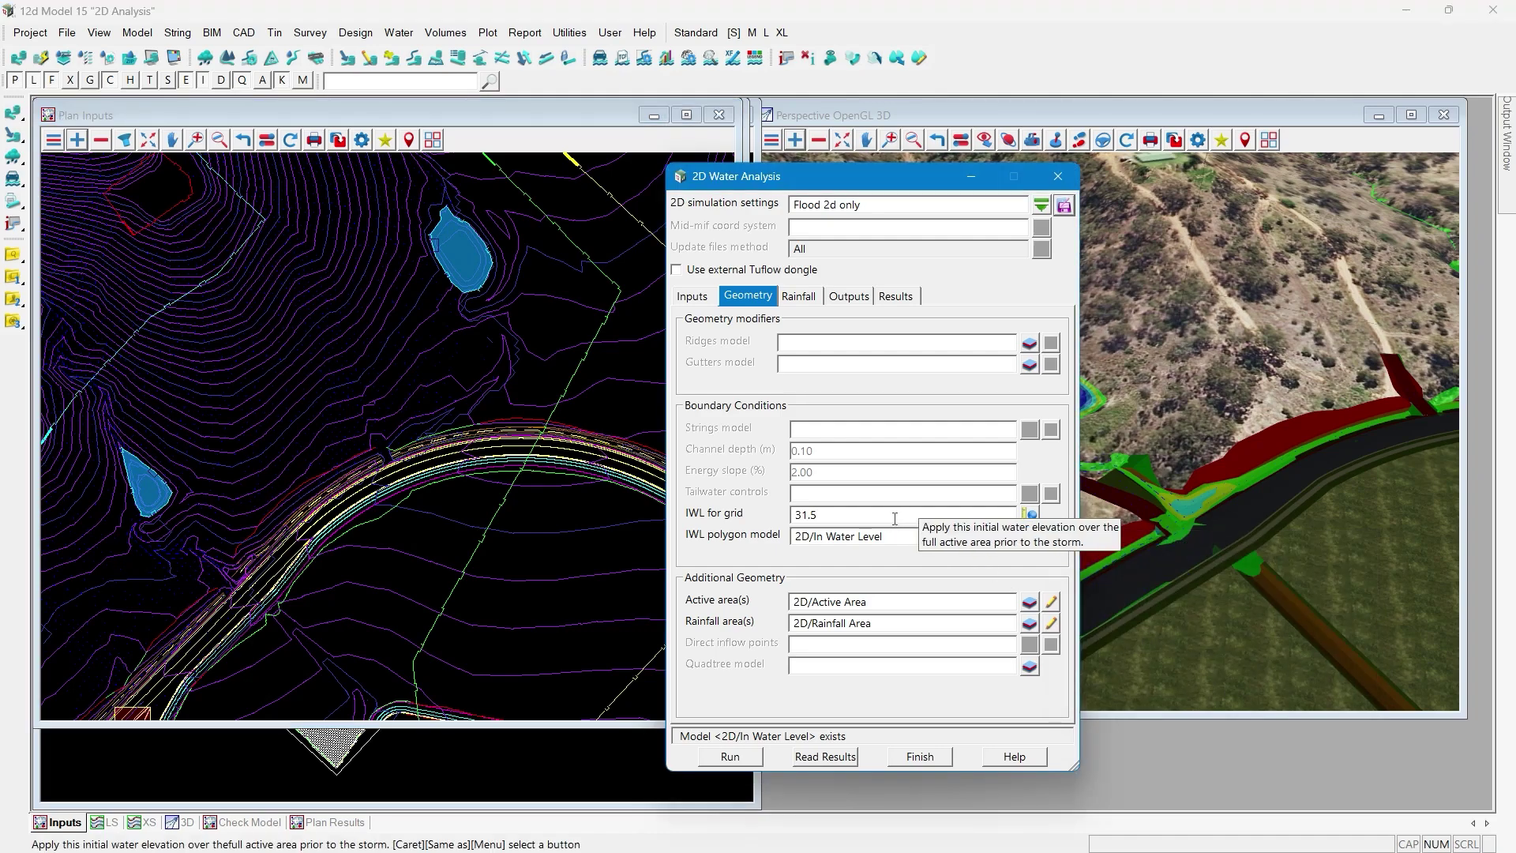
left_click(727, 757)
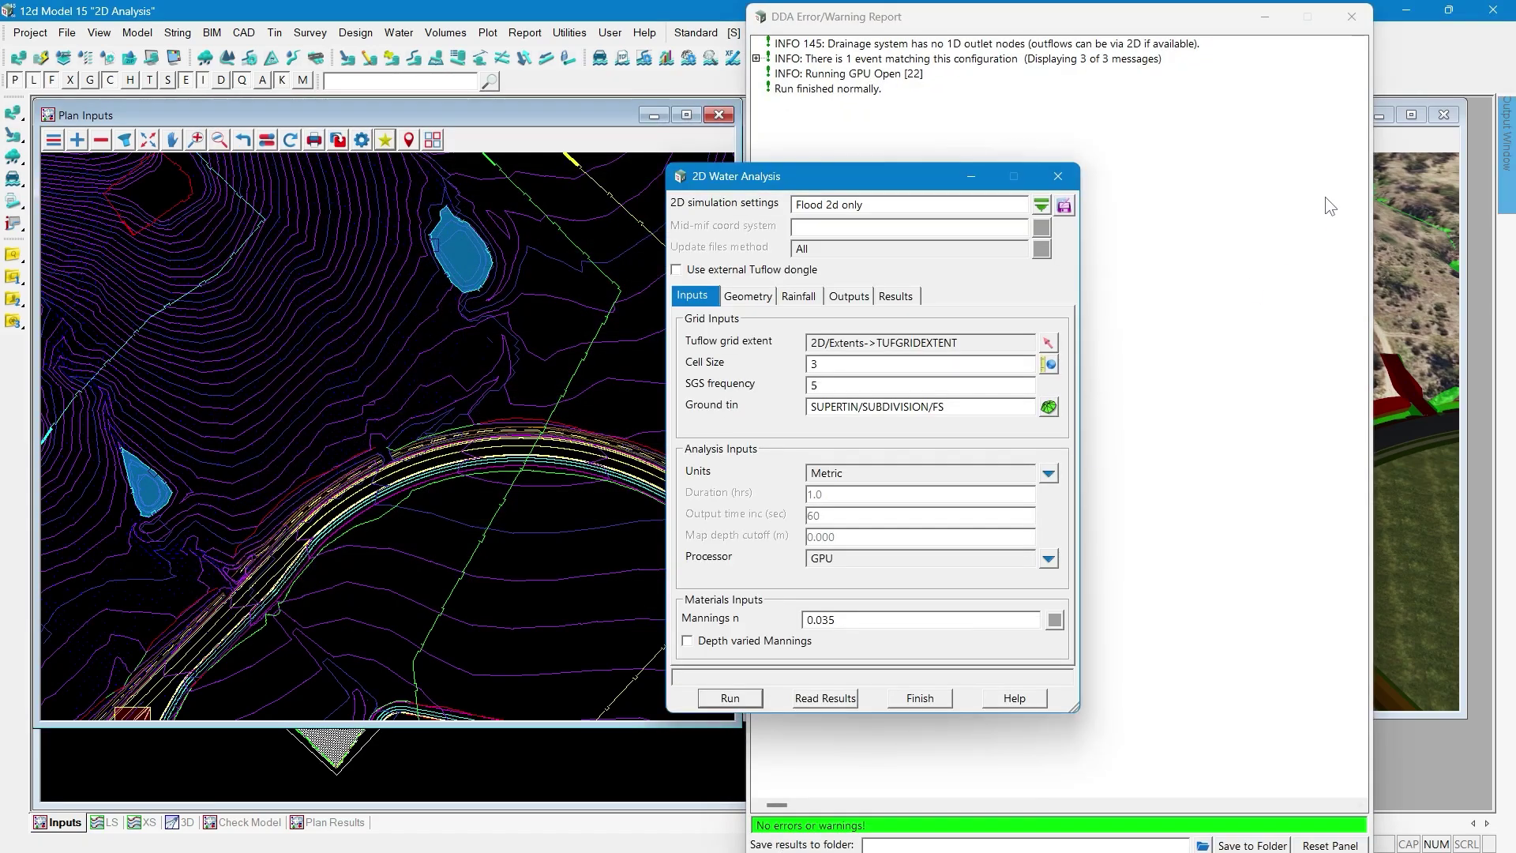
left_click(1351, 17)
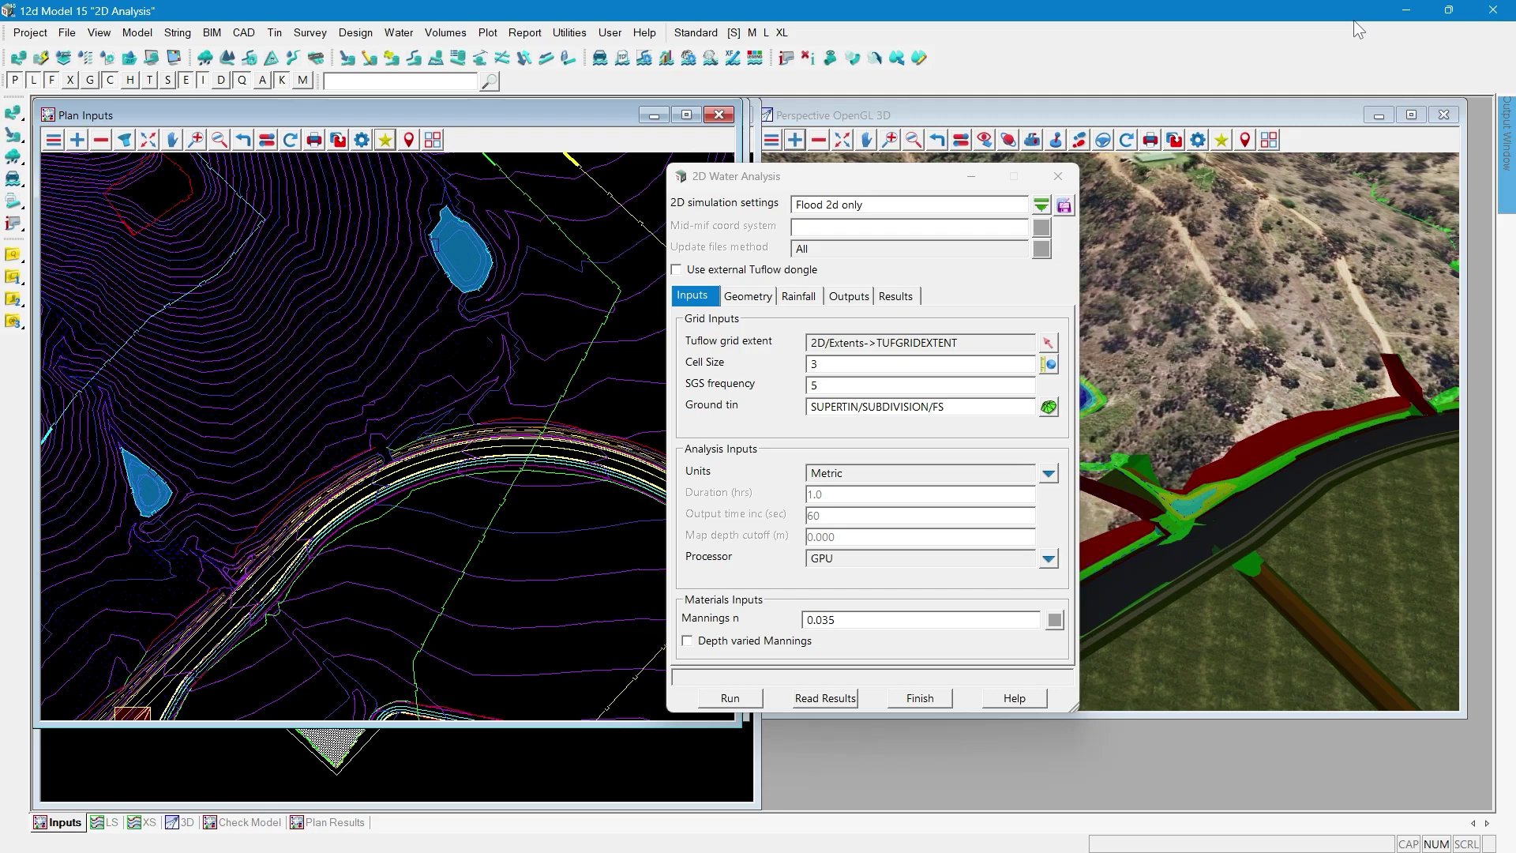
left_click(822, 696)
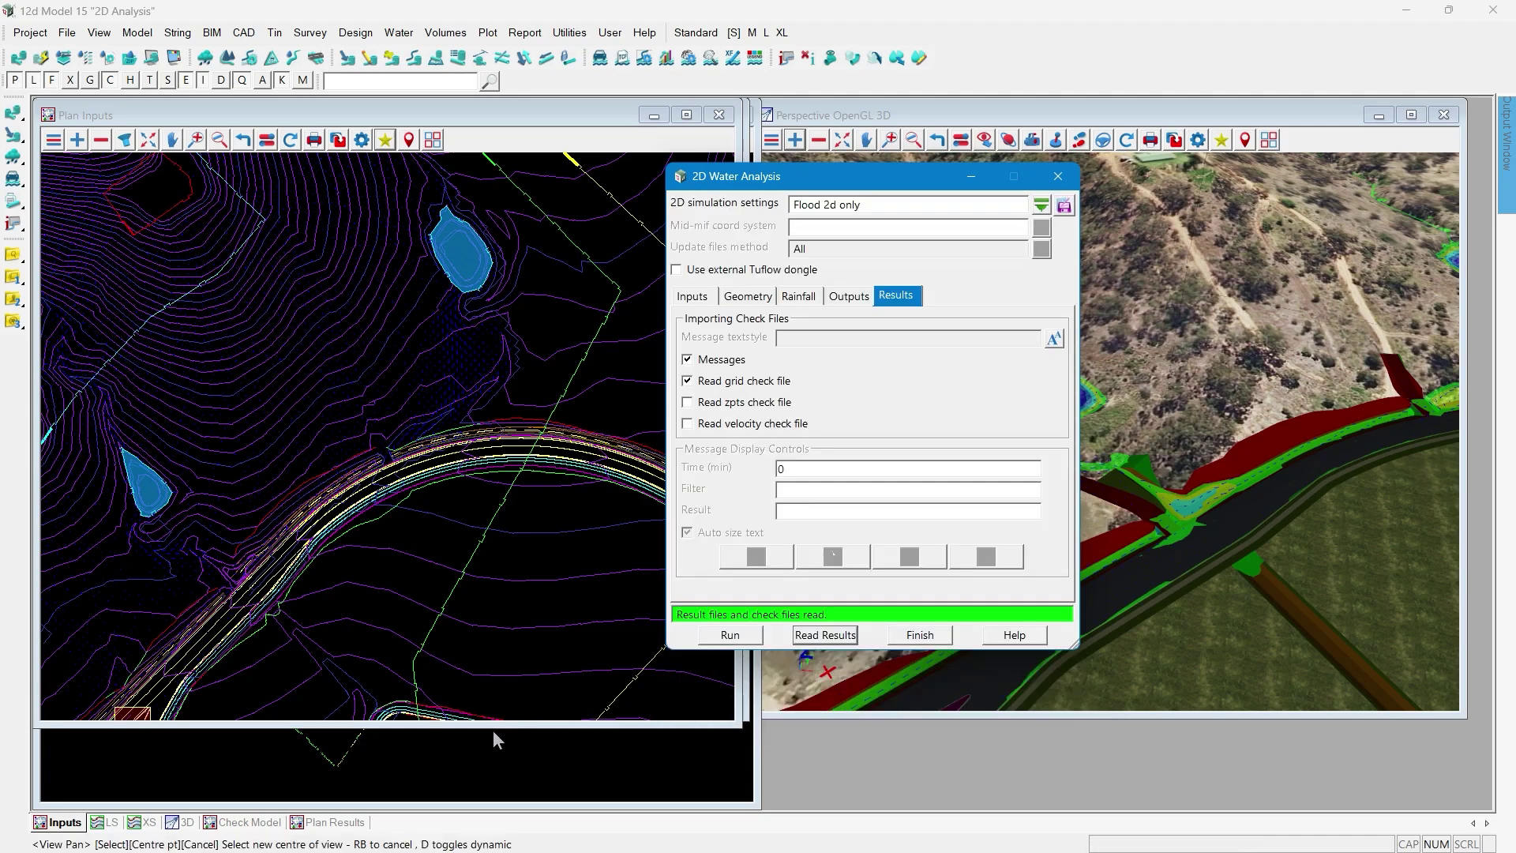
- Examine the flood depths at the ponds and the flow from the upper pond towards the road in the Plan Results view
left_click(335, 823)
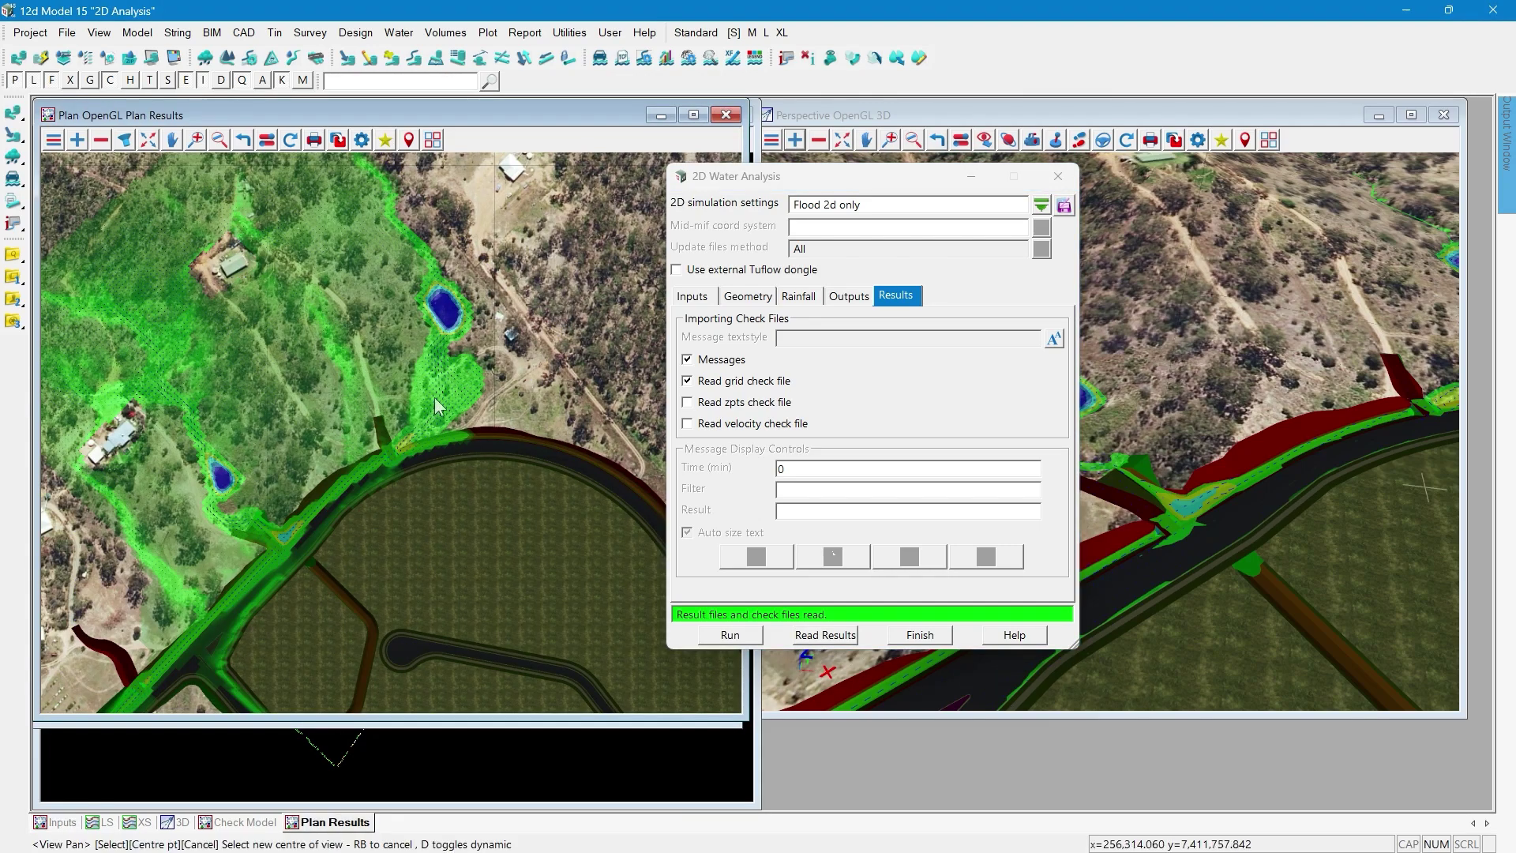
key("ctrl")
scroll(443, 310, "up", 3)
scroll(440, 297, "up", 2)
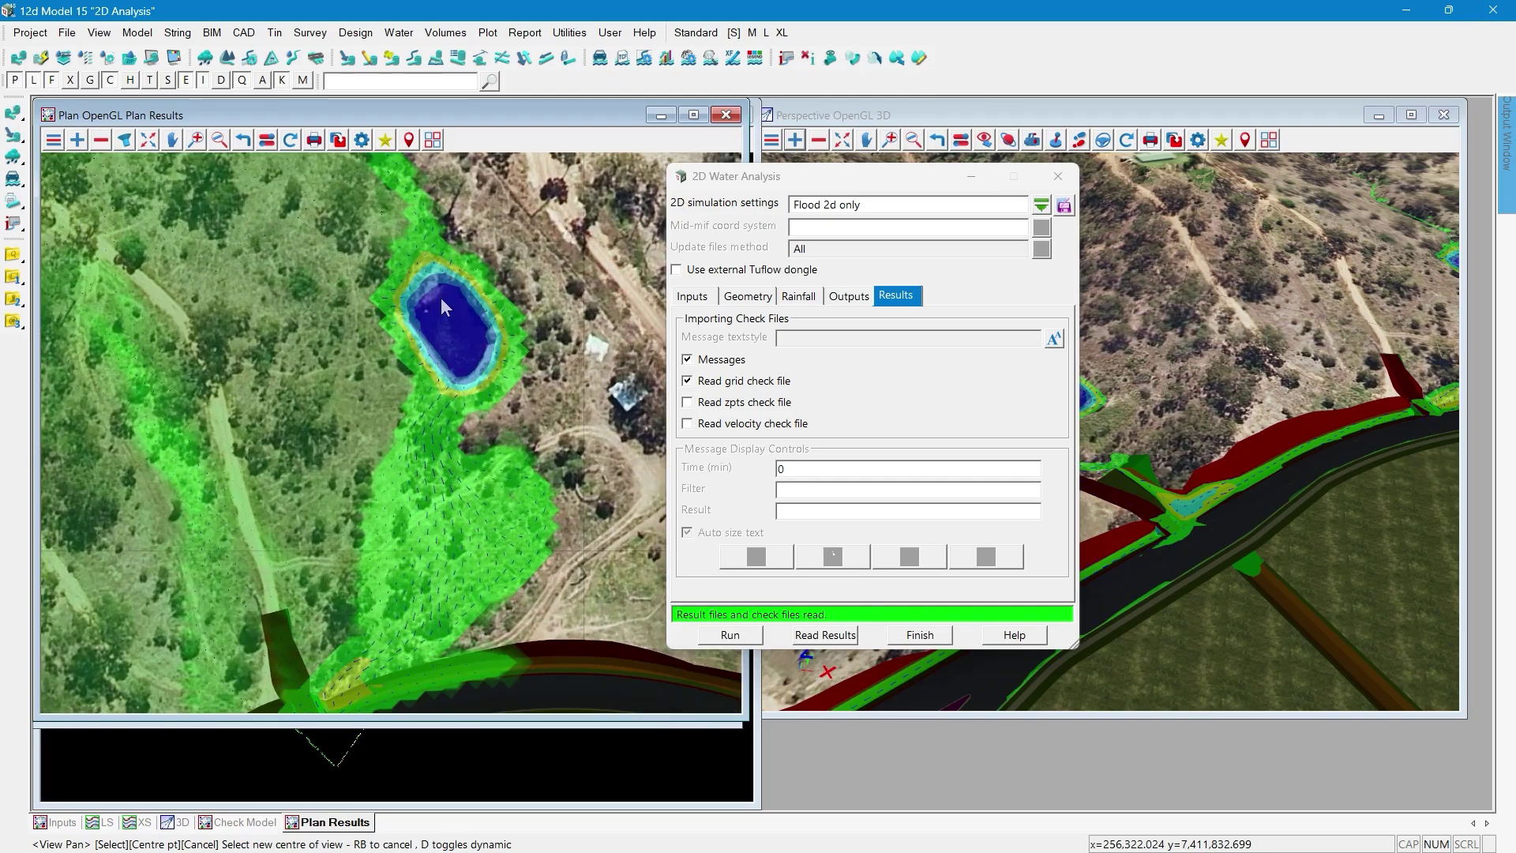
scroll(505, 274, "down", 4)
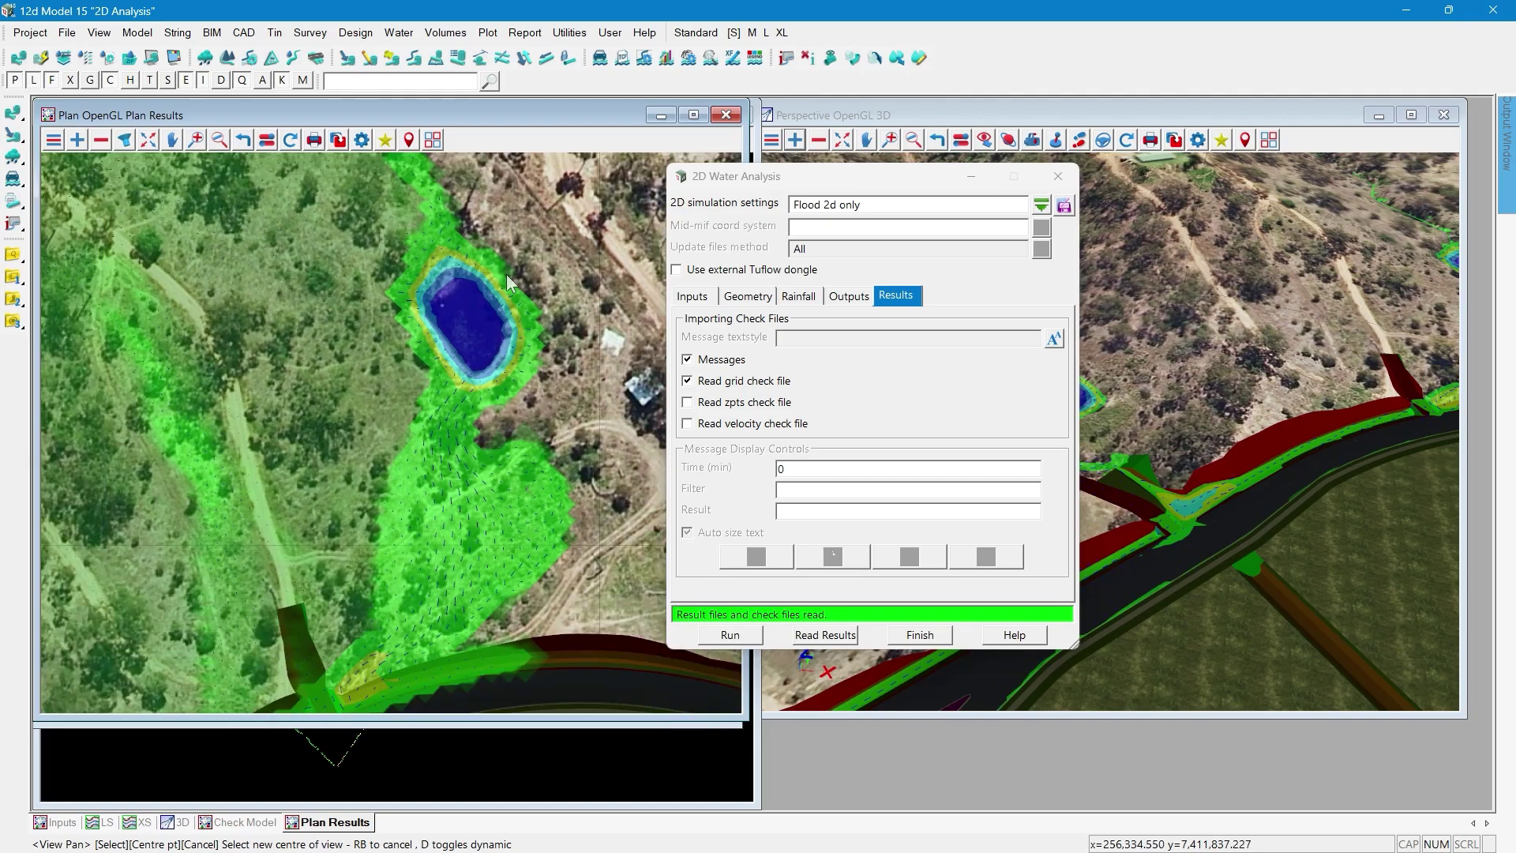
- Examine the flood extent along the road and the ponding beyond the side road in the Plan Results view
scroll(428, 295, "down", 1)
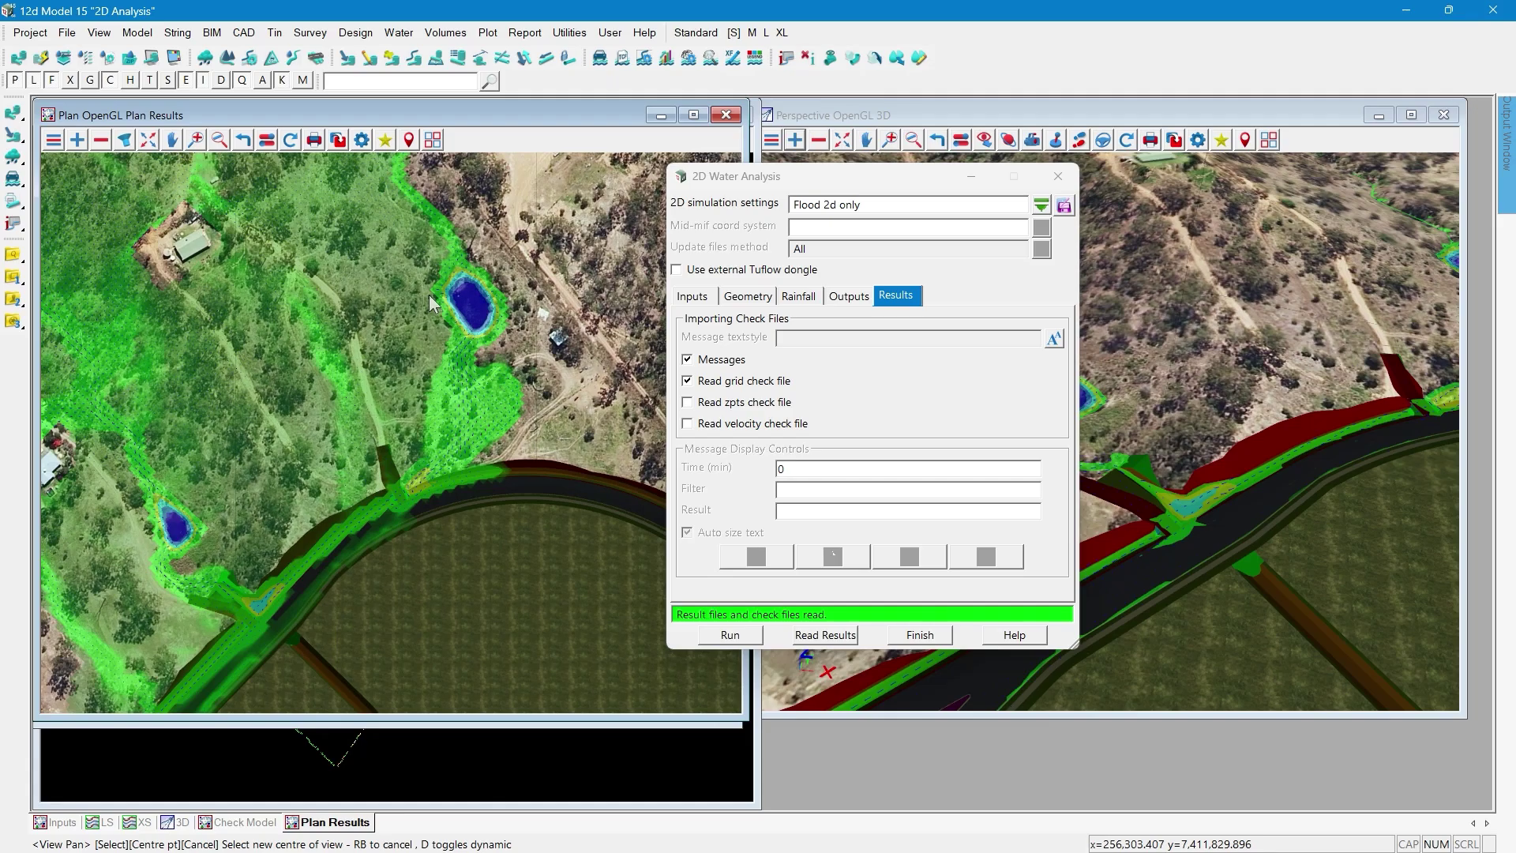
scroll(315, 283, "down", 4)
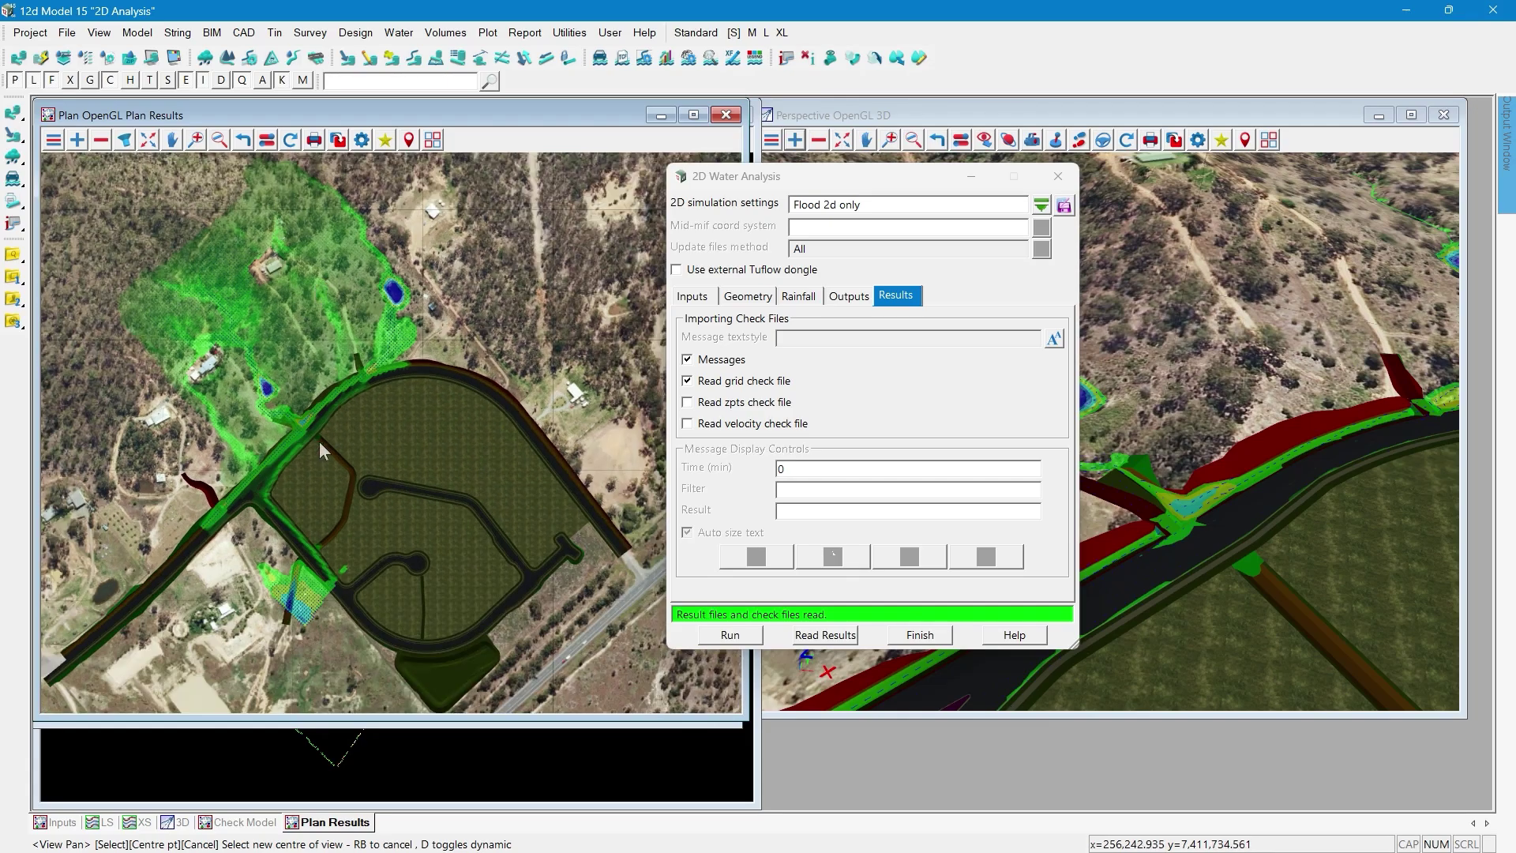
scroll(292, 596, "up", 3)
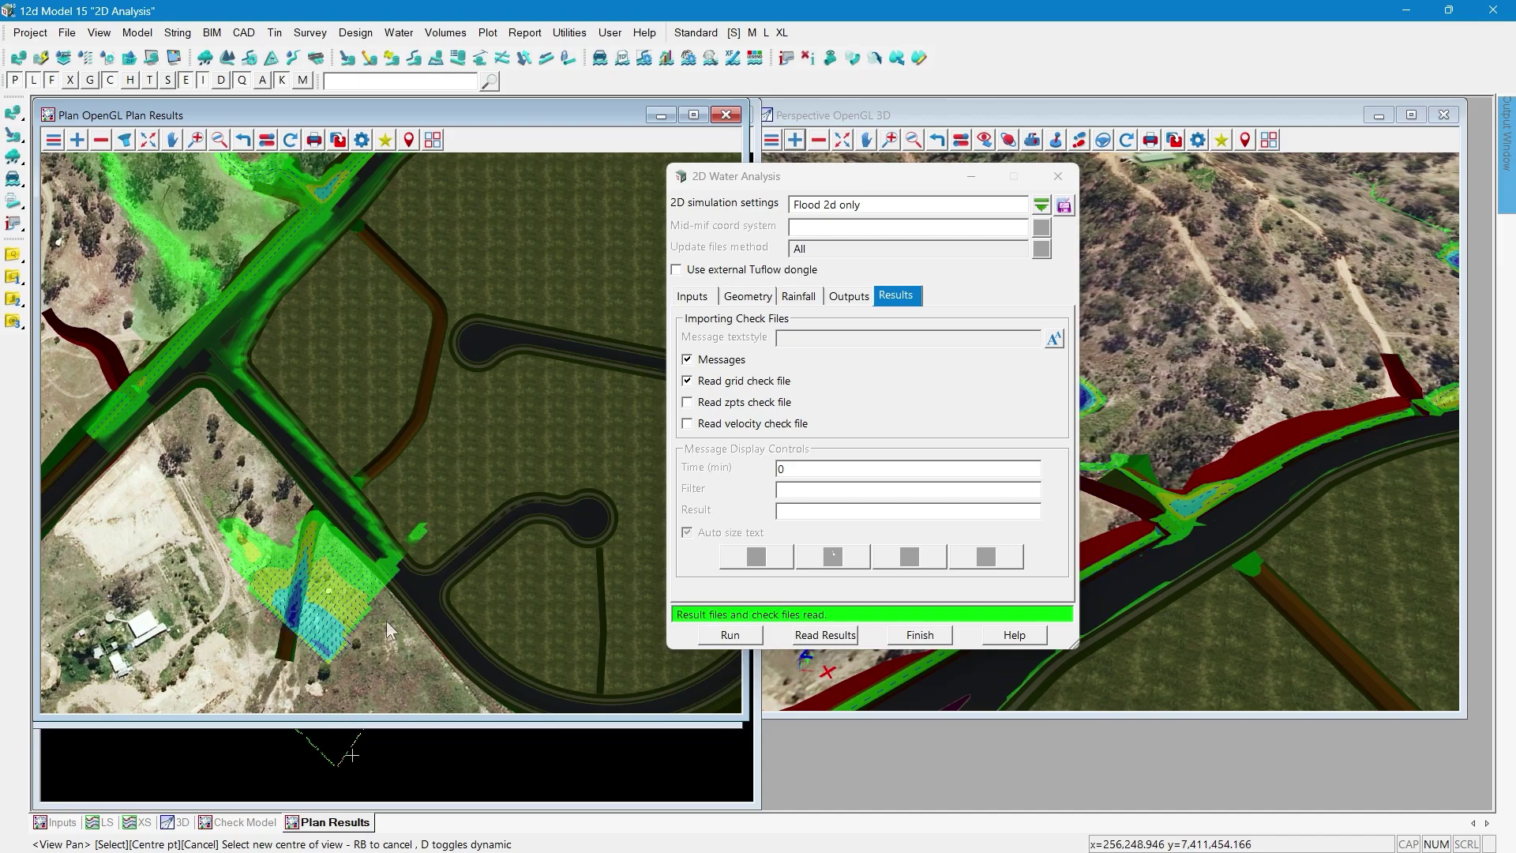
scroll(386, 620, "down", 3)
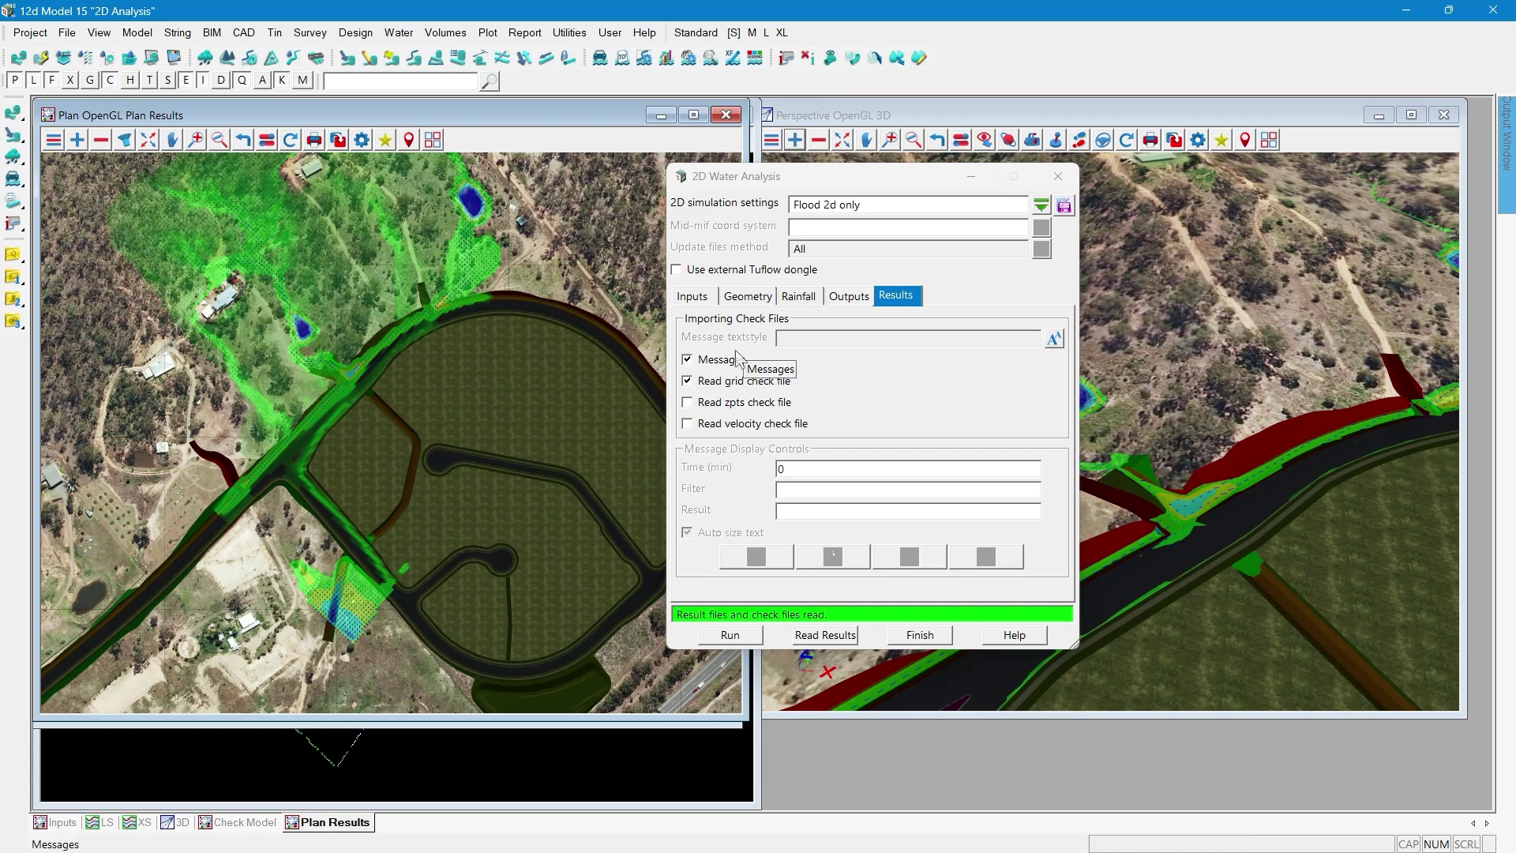
- Enable direct rainfall with constant rainfall of 0 mm/hr, initial loss of 5 mm and continuing loss of 2 mm/hr
left_click(799, 296)
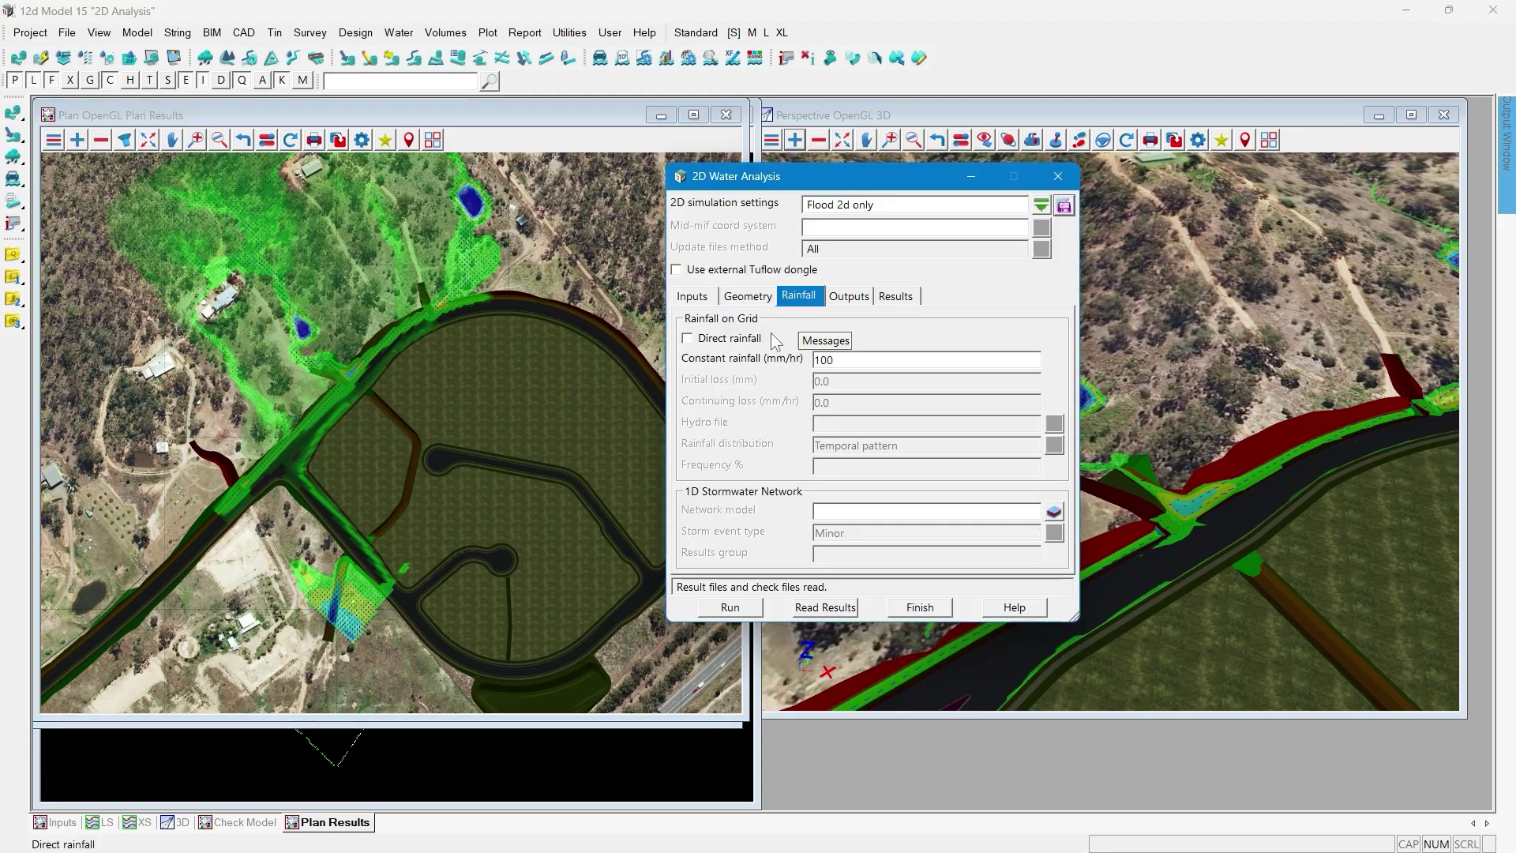
mouse_move(832, 357)
left_click(730, 339)
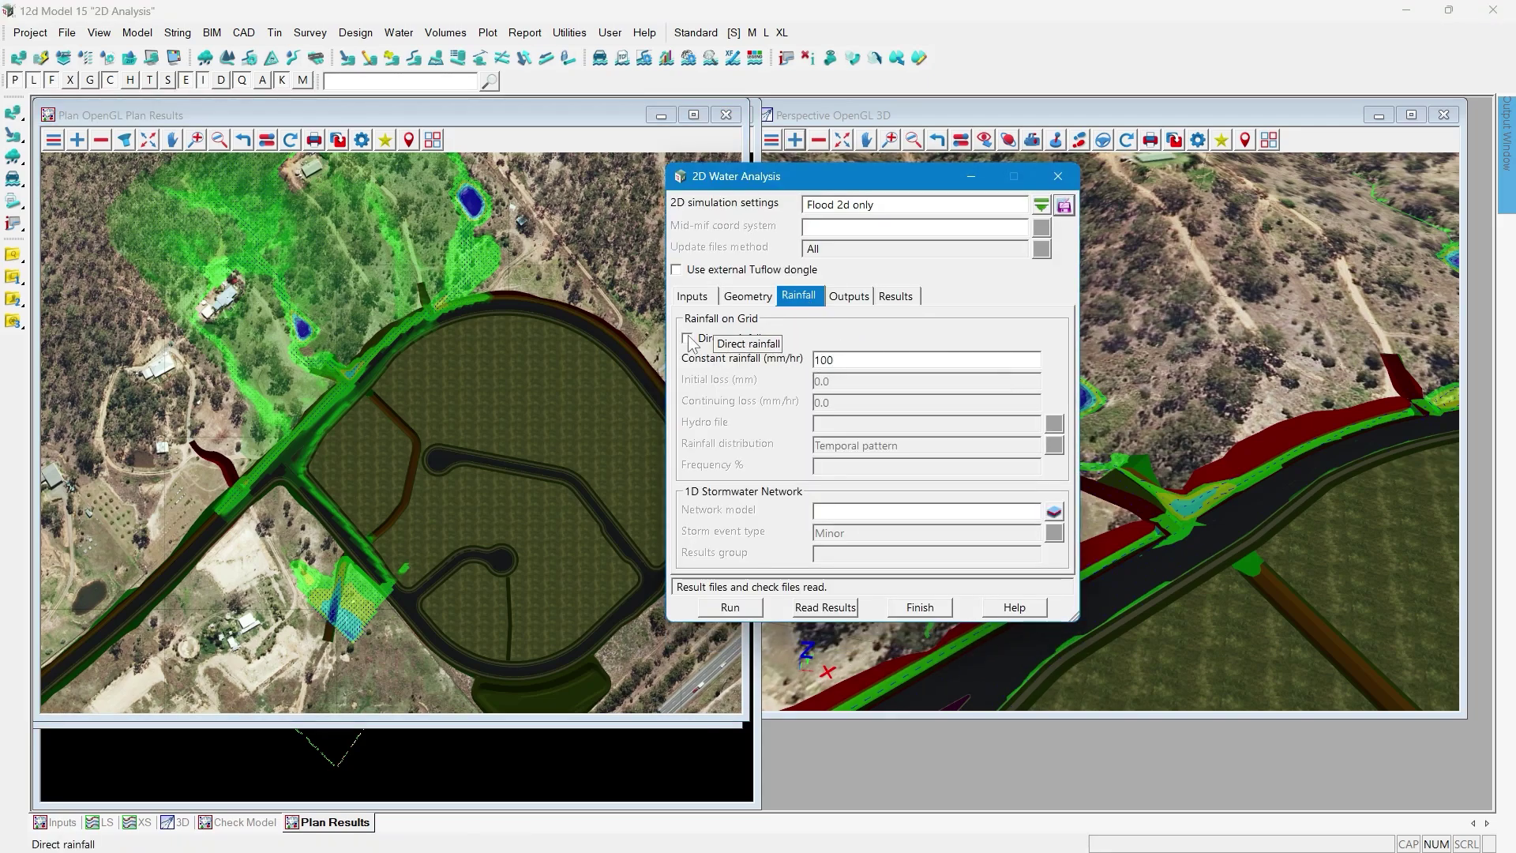
left_click(795, 359)
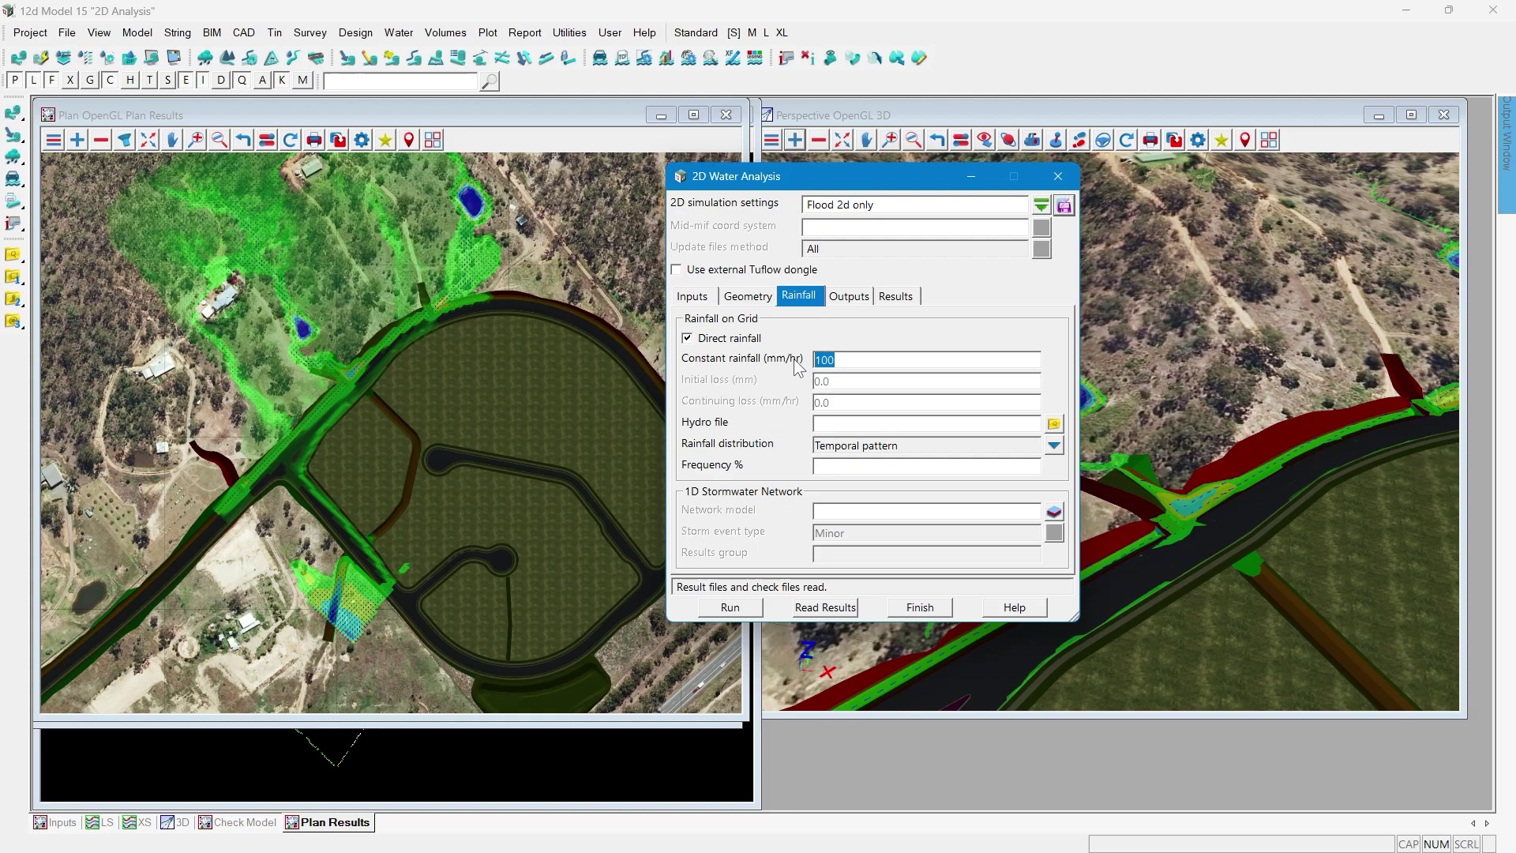
type("0")
left_click(839, 377)
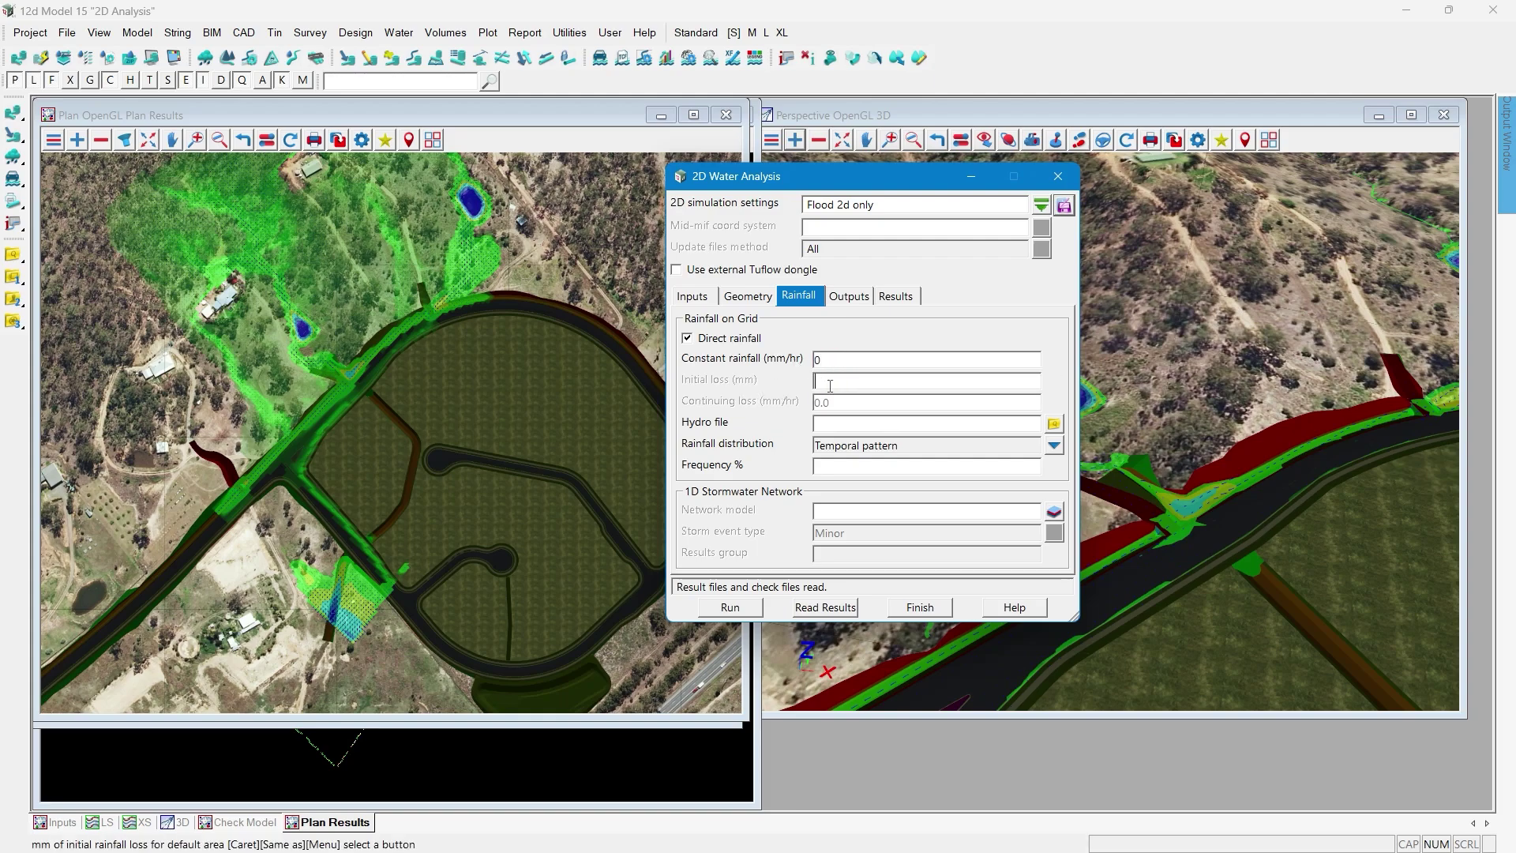
type("5")
key("Tab")
type("2")
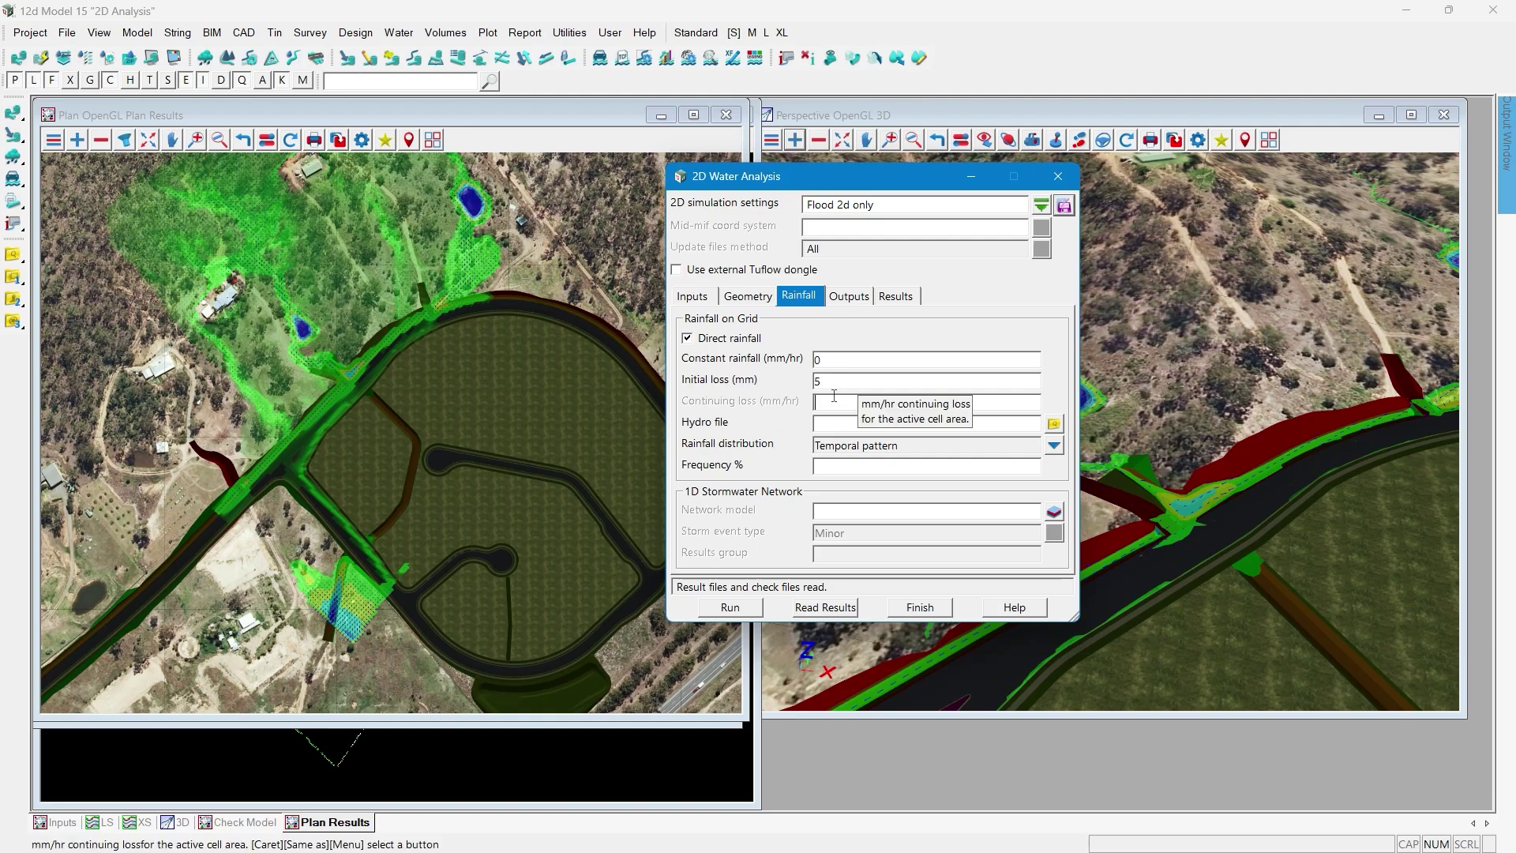
- Review the rainfall distribution choices and assign DRAIN_HYDRO_2d.12dhydro as the hydro file
left_click(840, 421)
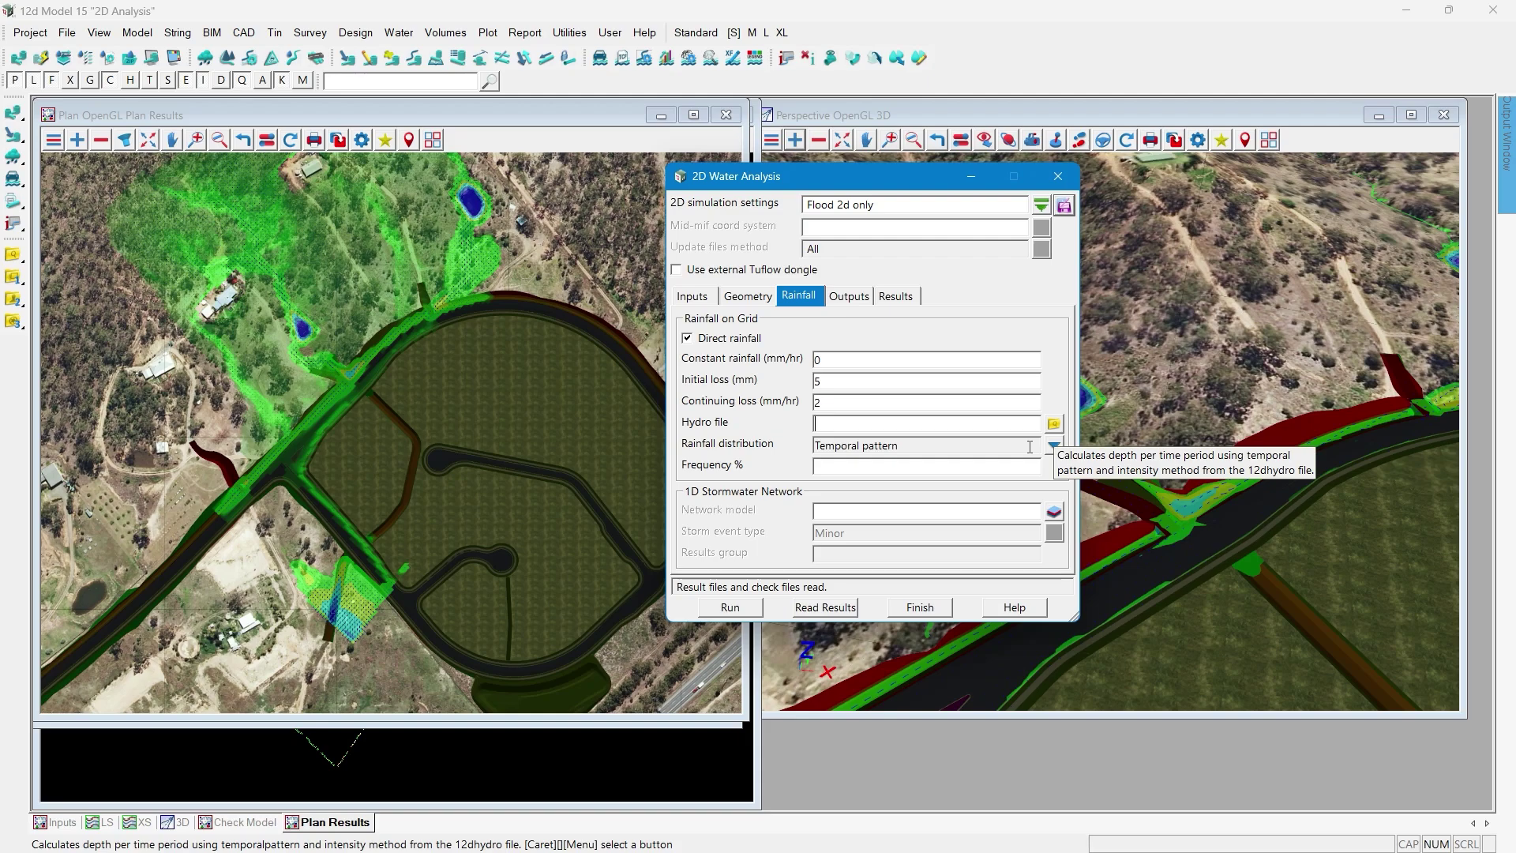
left_click(1054, 447)
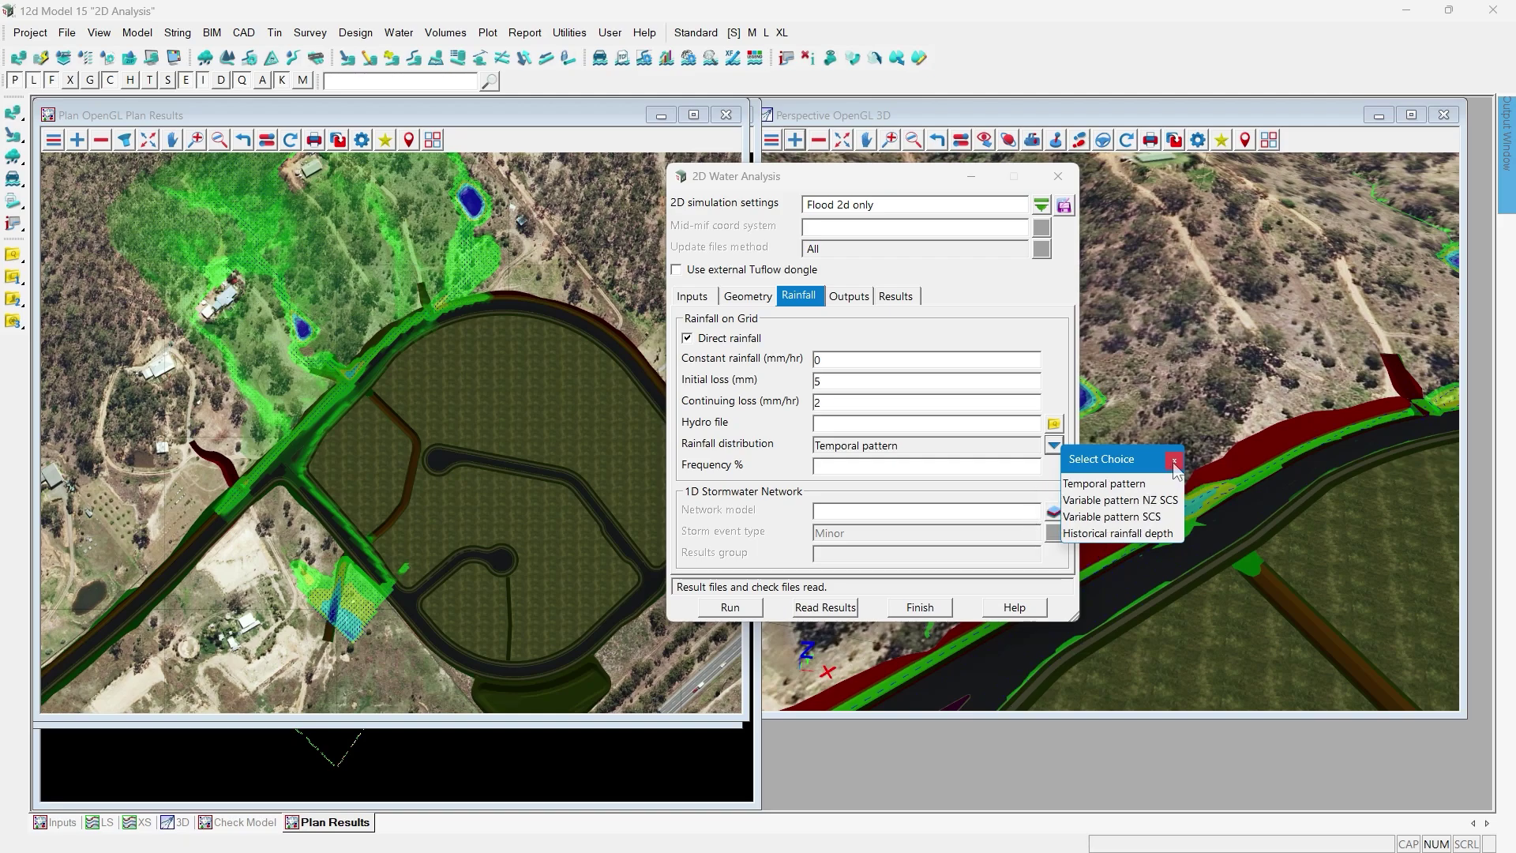
left_click(1174, 460)
left_click(1054, 424)
double_click(1083, 413)
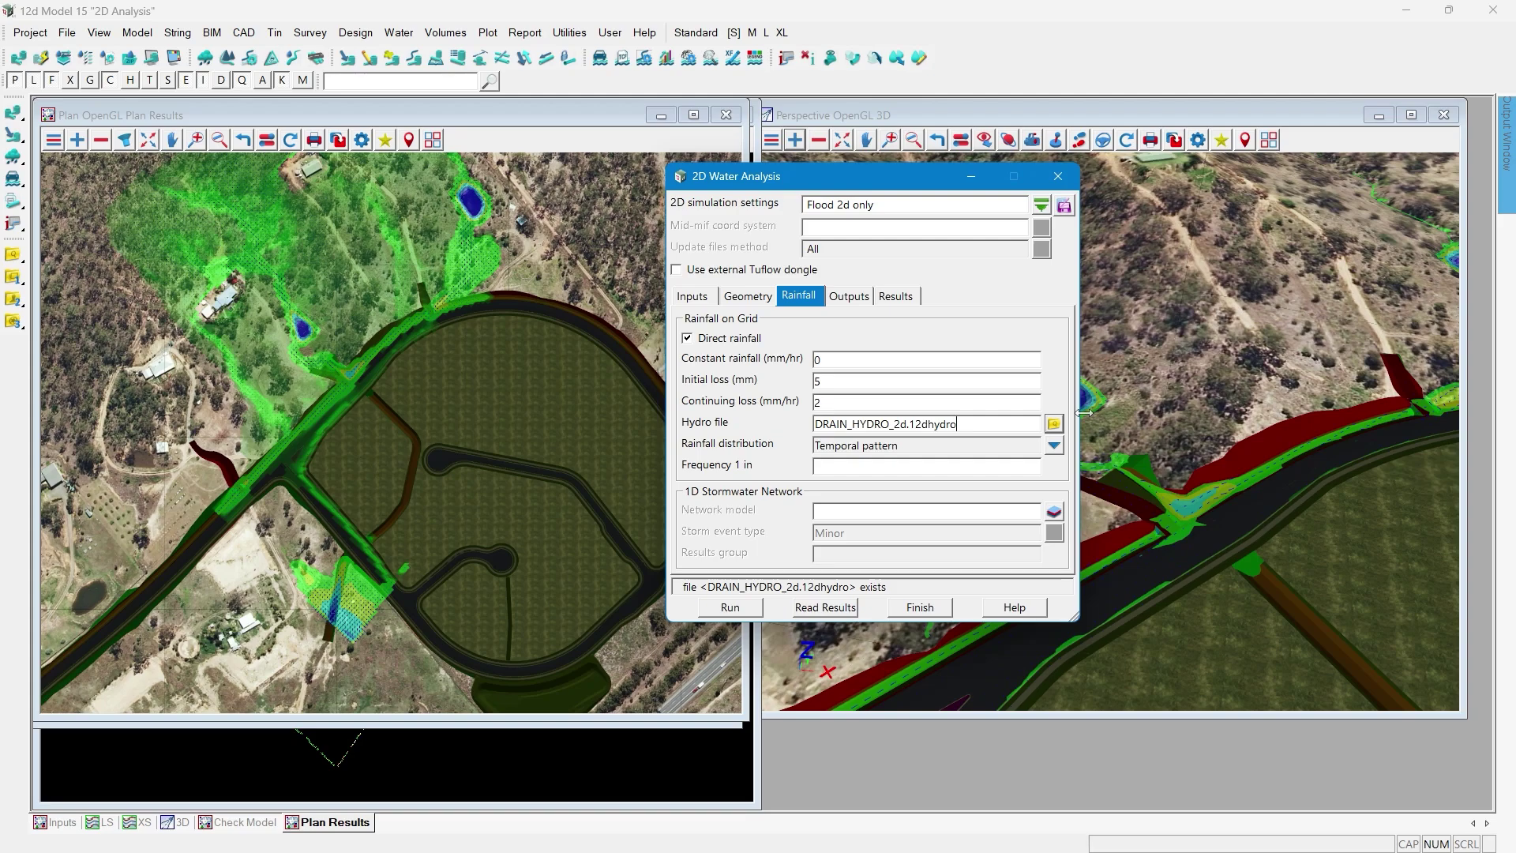
- Keep the Temporal pattern rainfall distribution and set the storm frequency to 1 in 100
left_click(1055, 446)
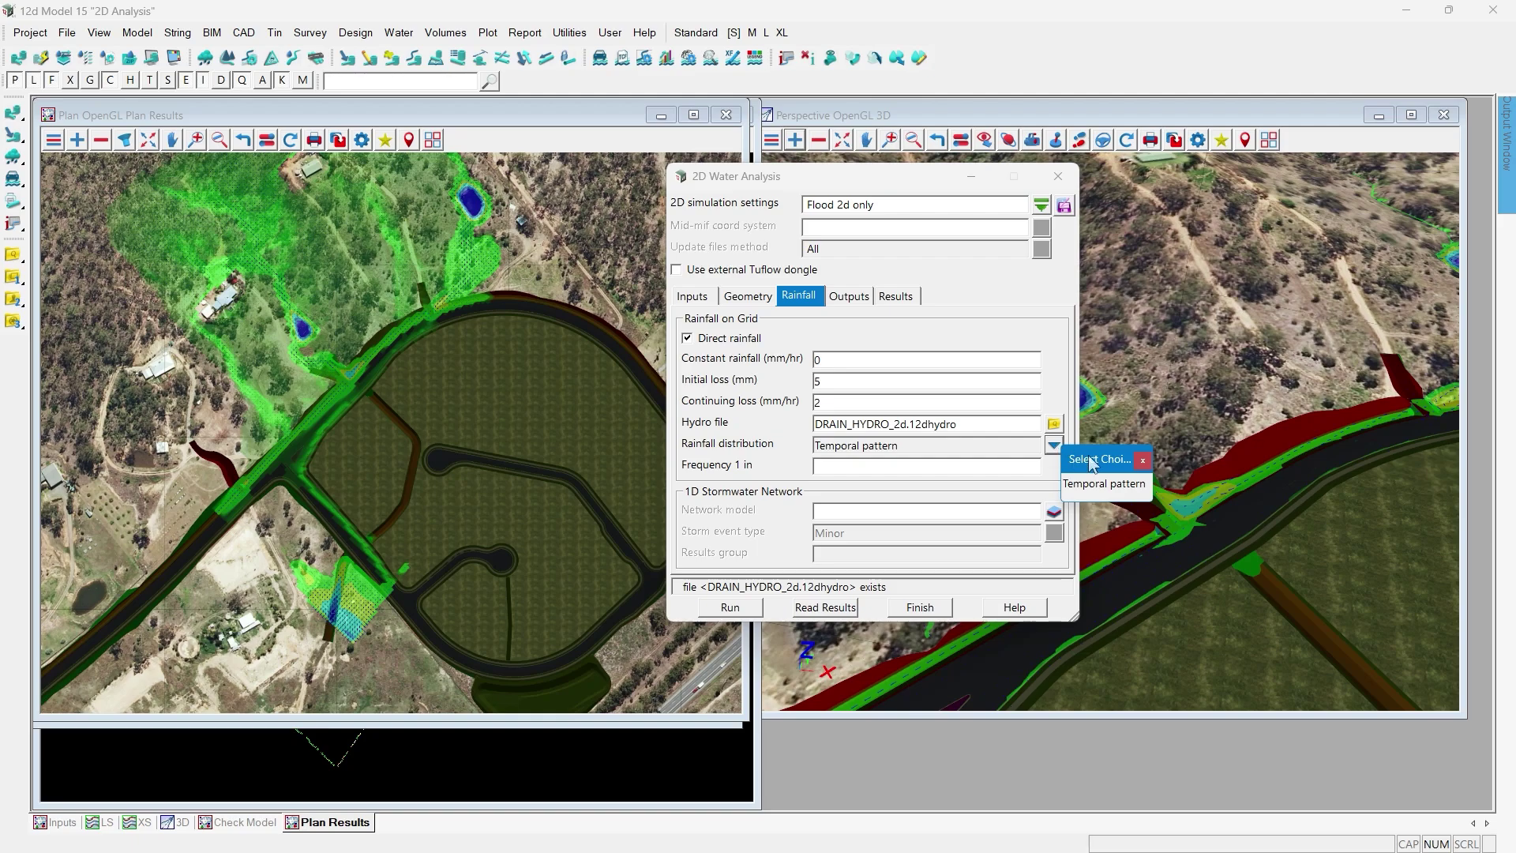
left_click(1142, 461)
left_click(879, 464)
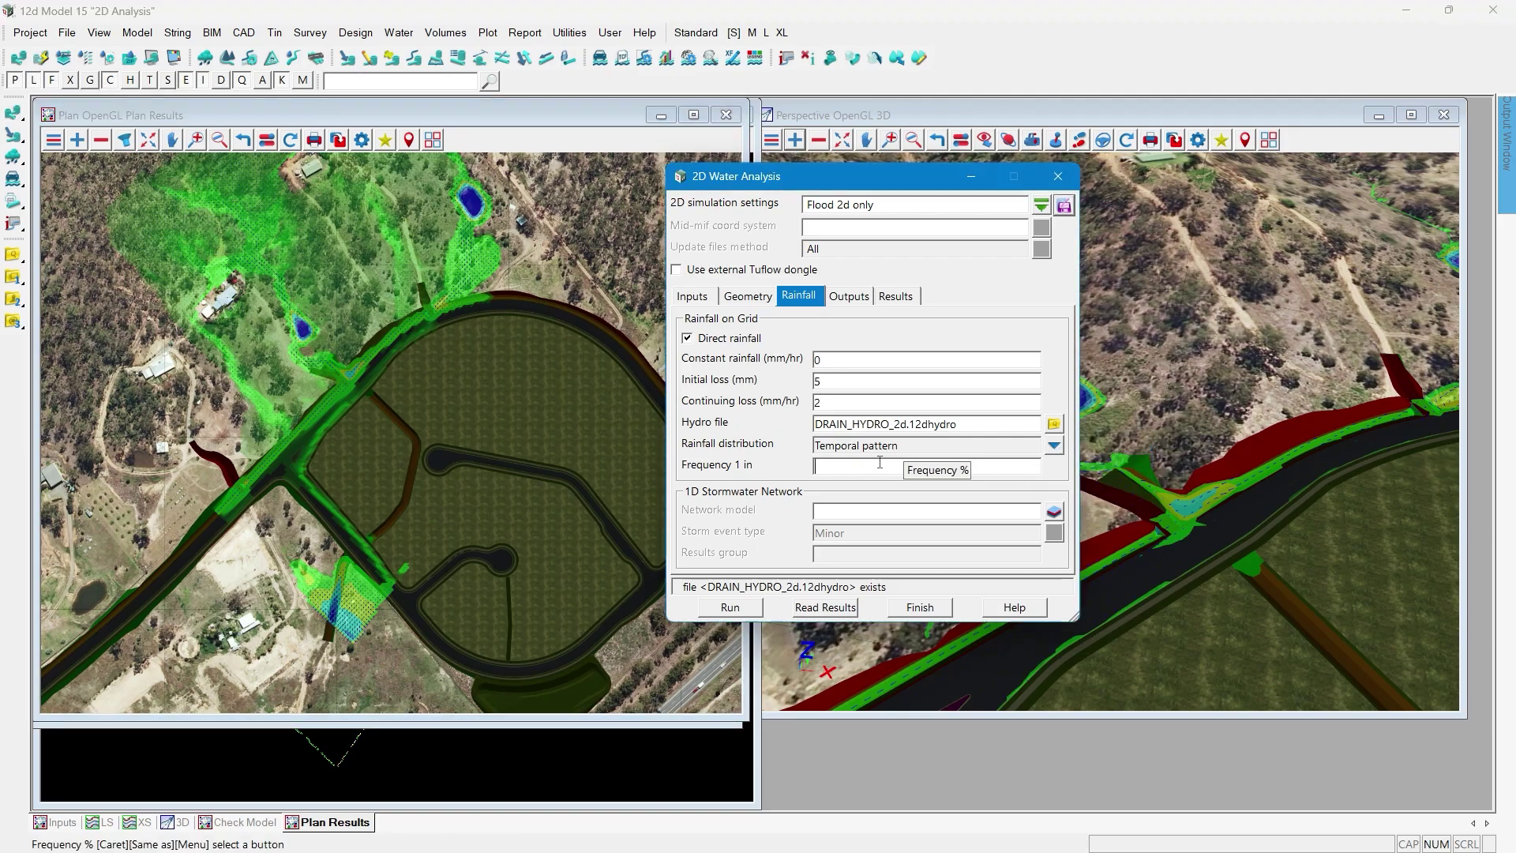
type("100")
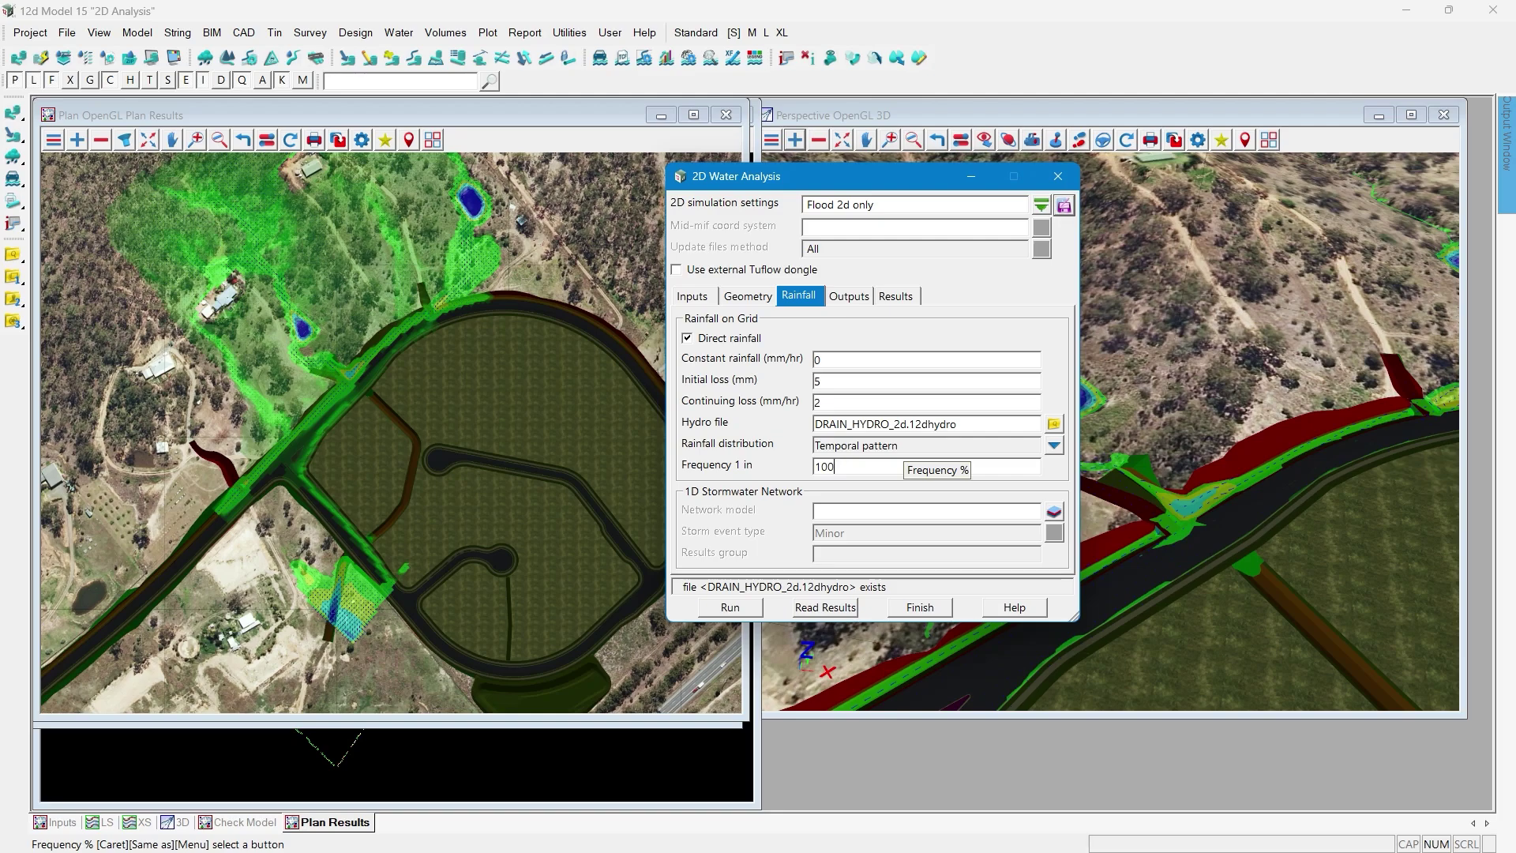
left_click(875, 463)
left_click(875, 462)
- Open the assigned hydro file in the Rainfall File Editor and review which temporal pattern storms are flagged to run
left_click(1053, 424)
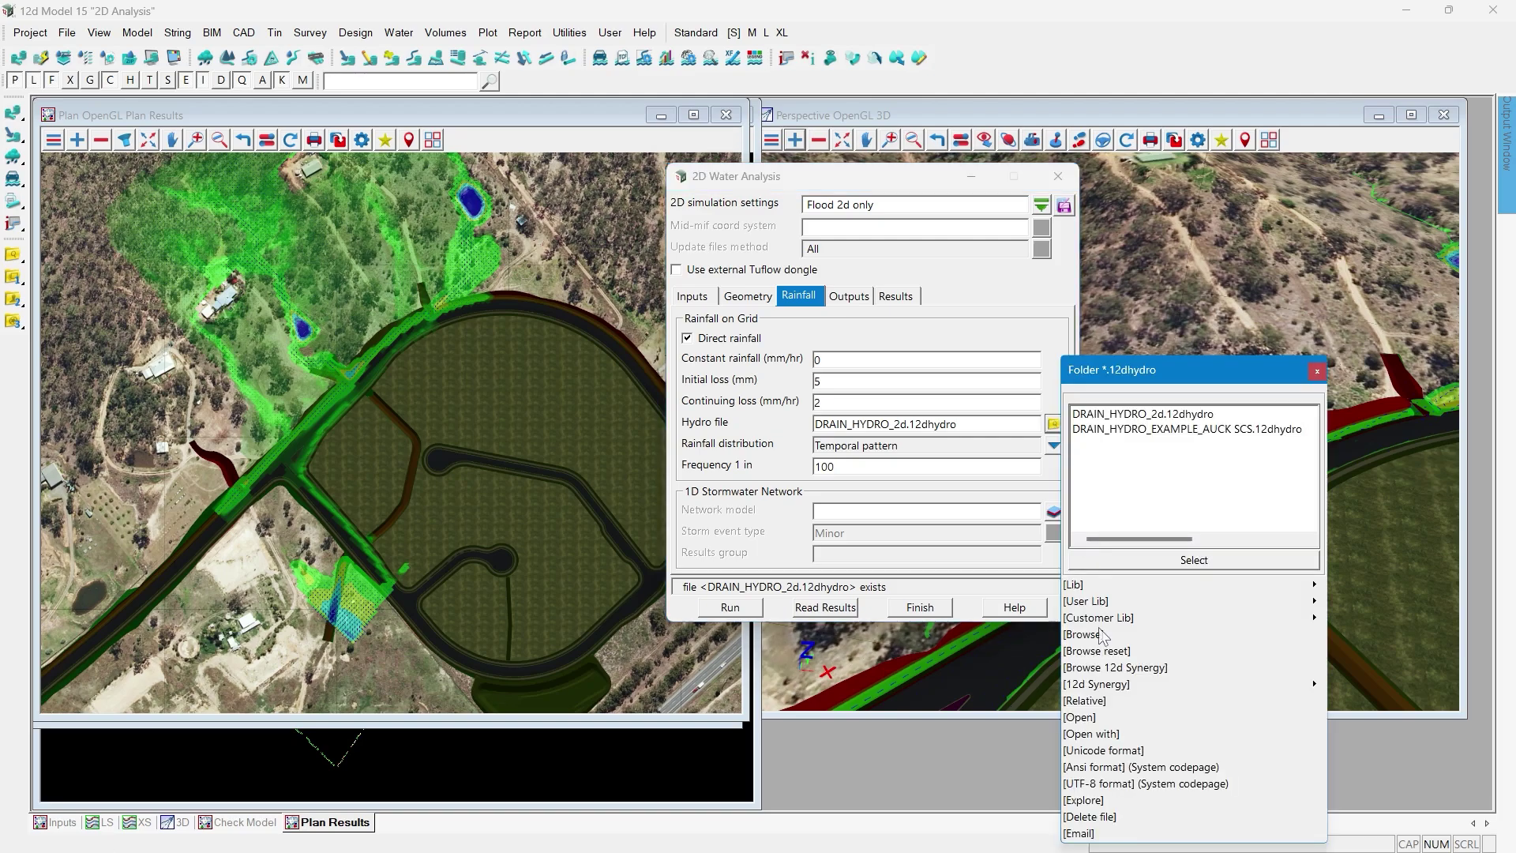
left_click(1089, 716)
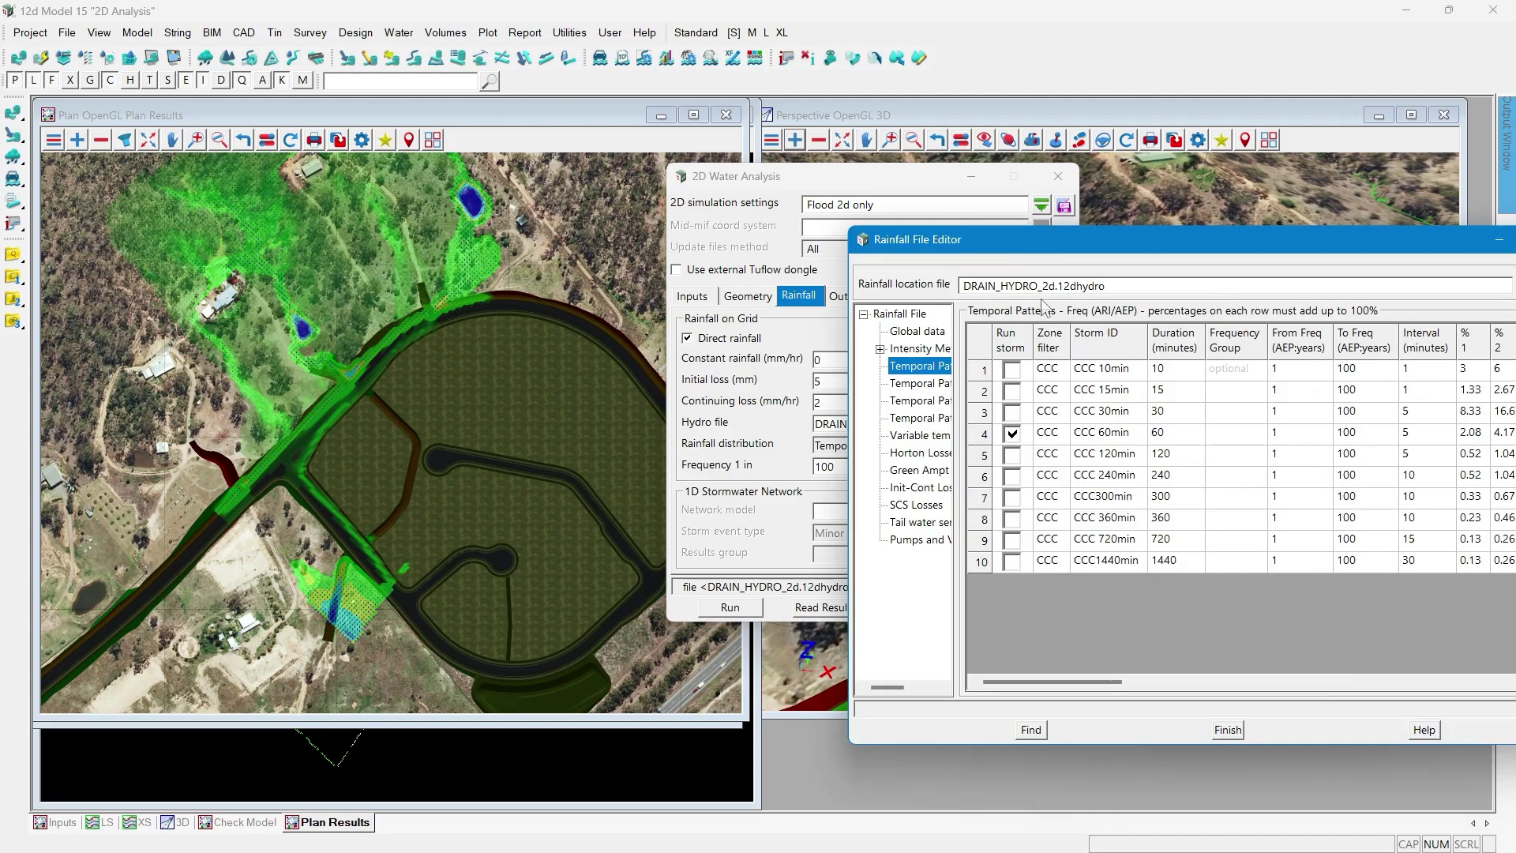
key("ctrl")
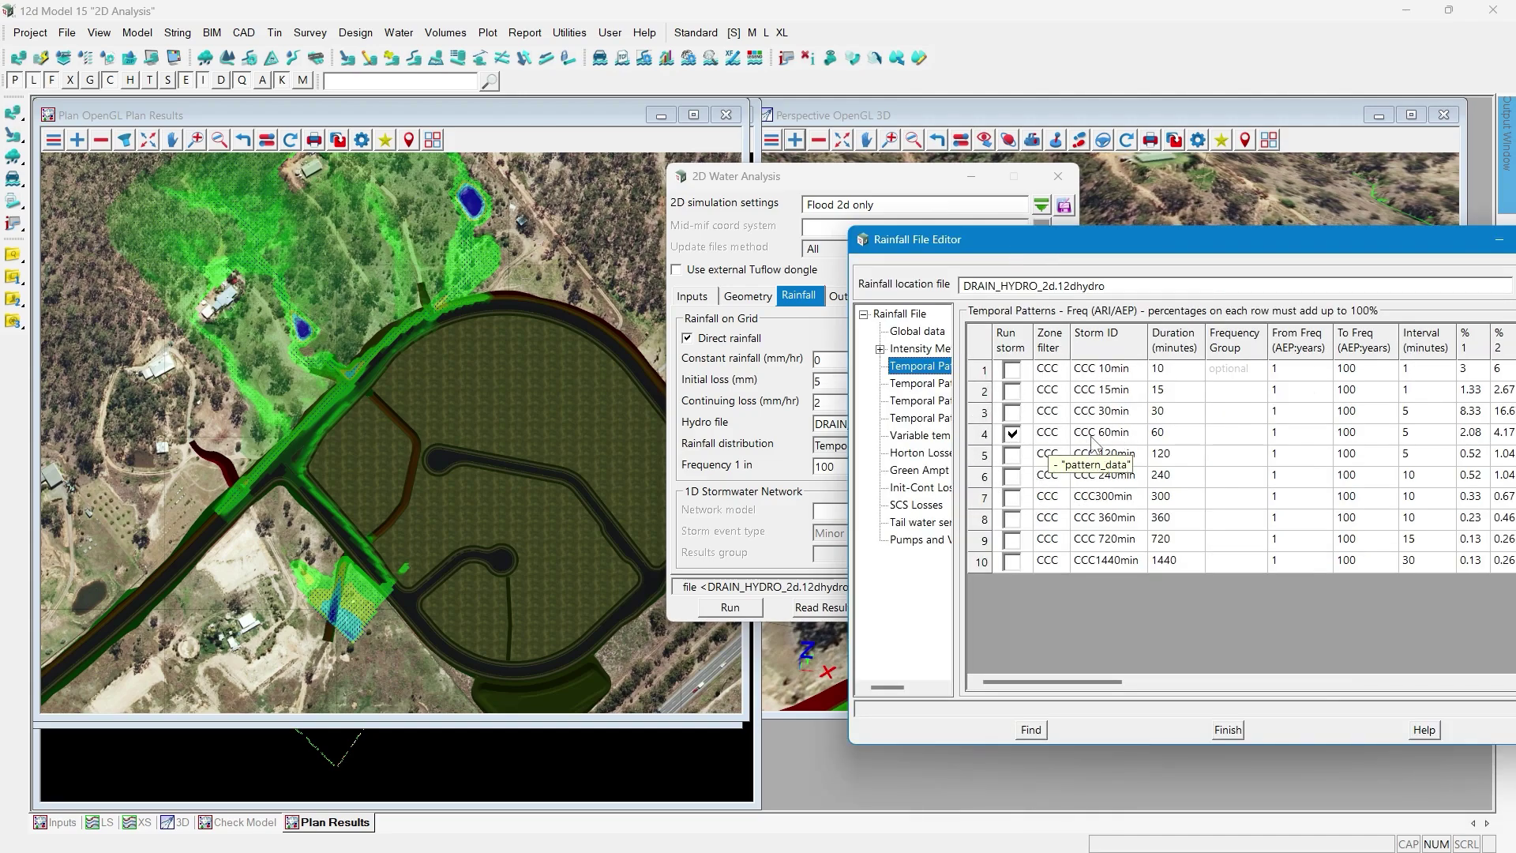
key("ctrl")
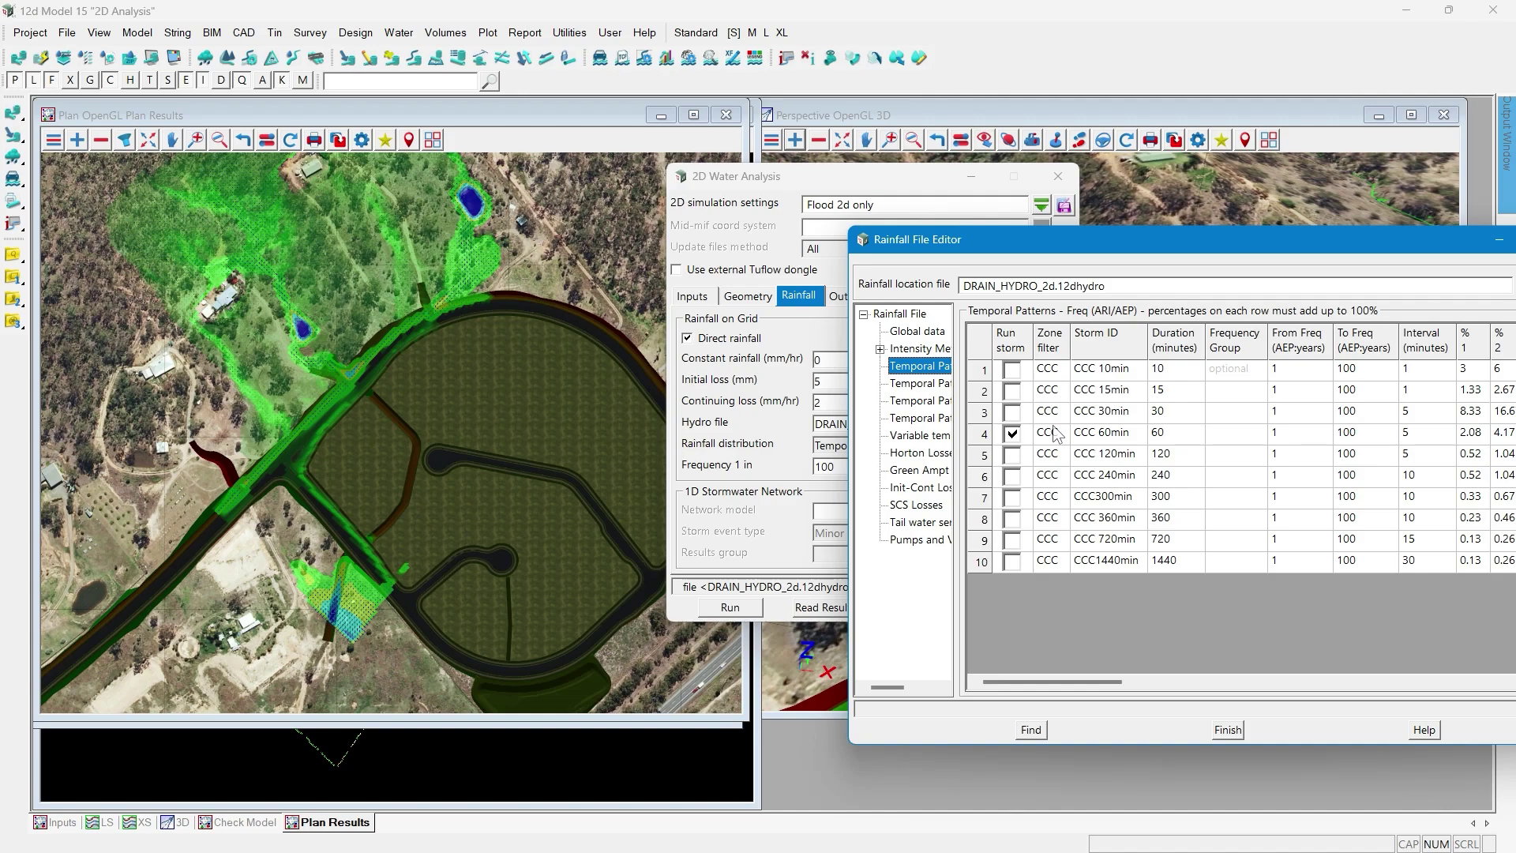
- Open the Rainfall Event Selector, load DRAIN_HYDRO_2d.12dhydro and set the frequency to 100 years ARI
left_click(397, 36)
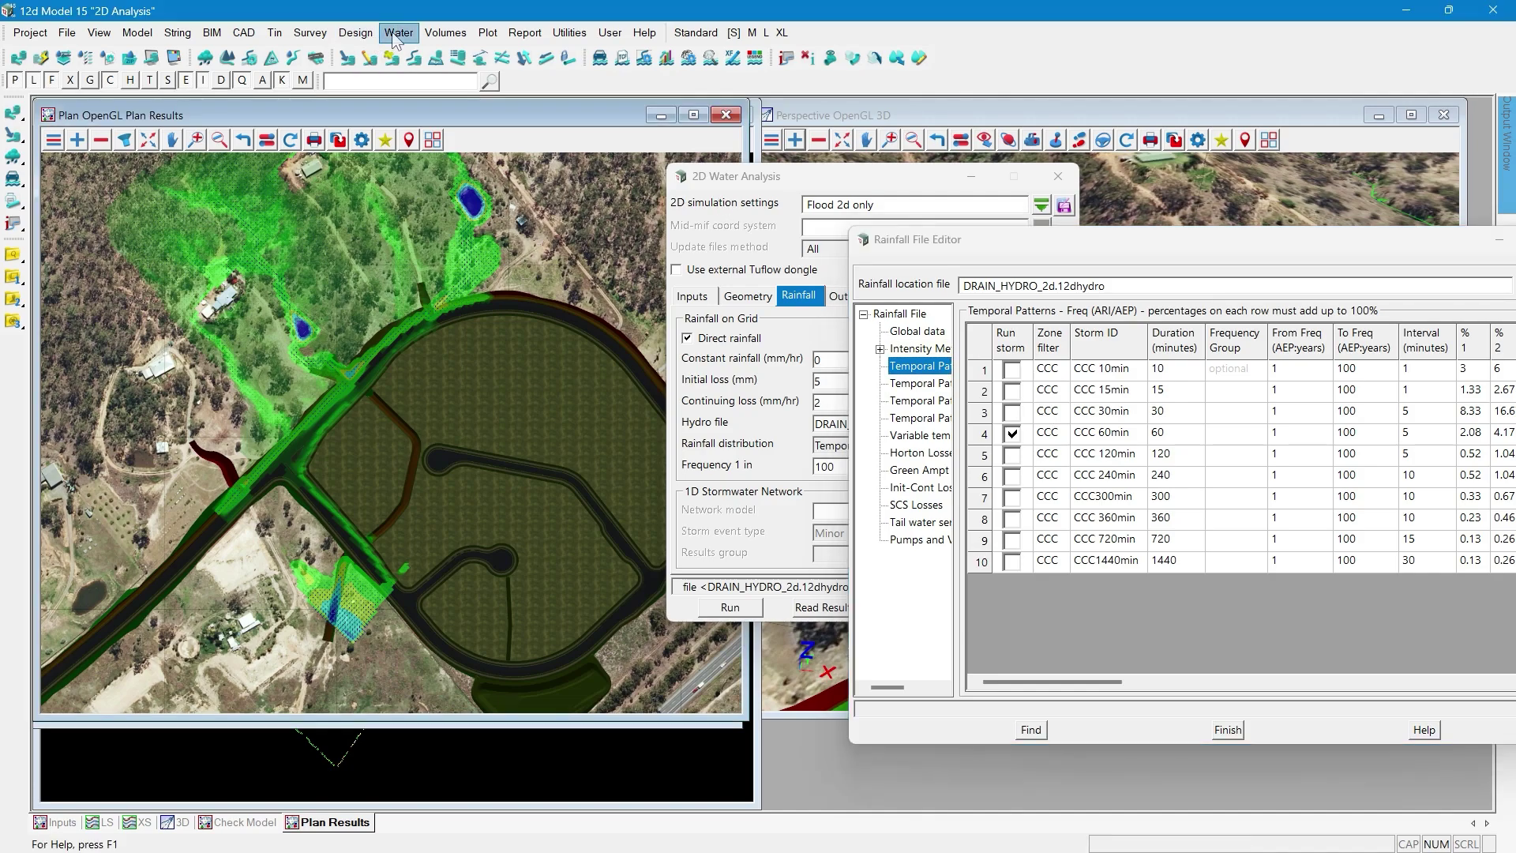
mouse_move(465, 150)
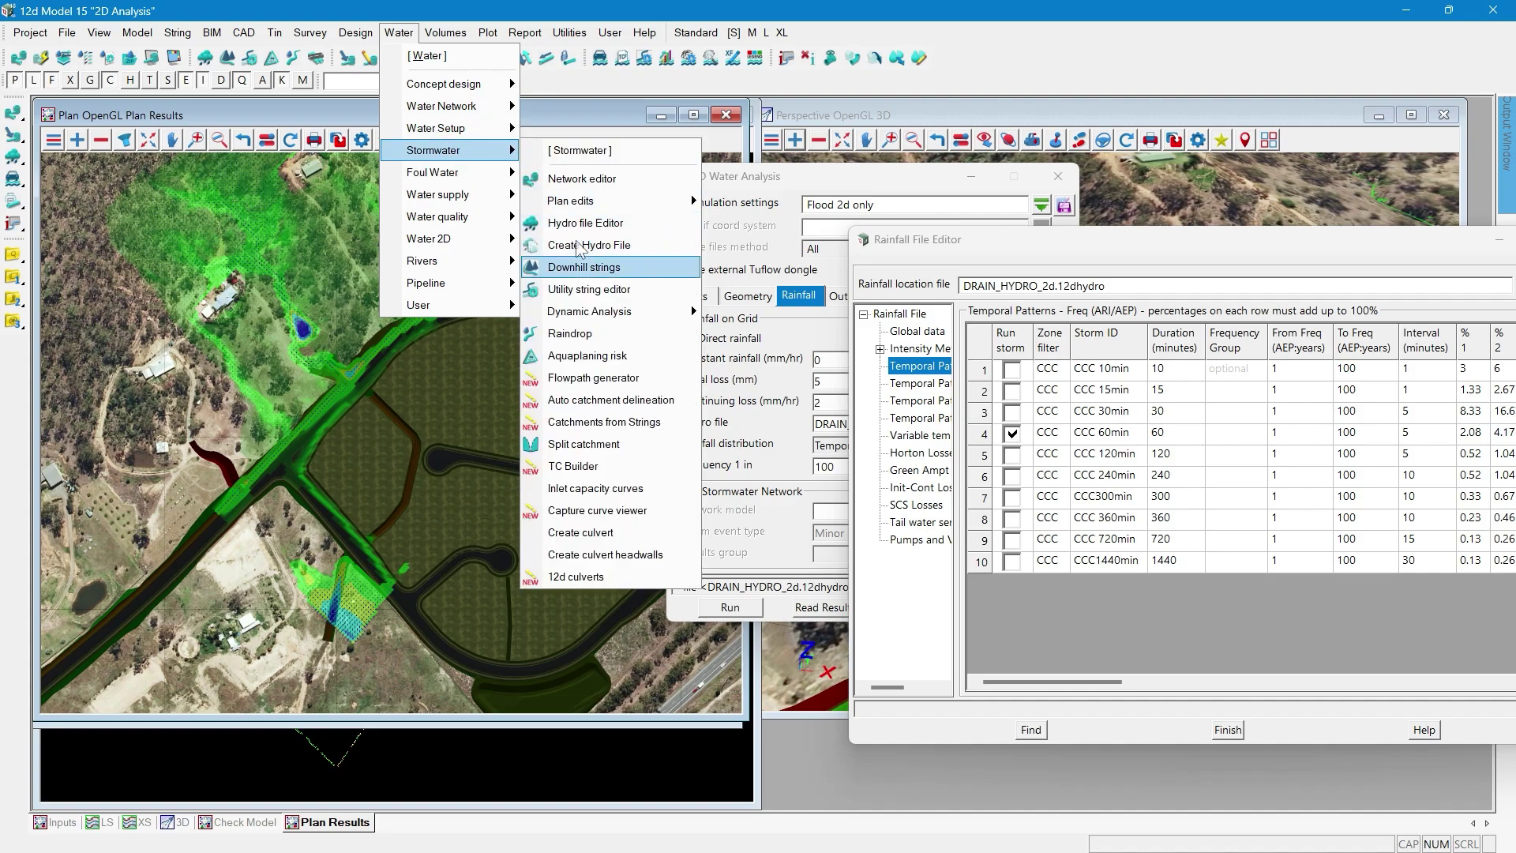
mouse_move(594, 316)
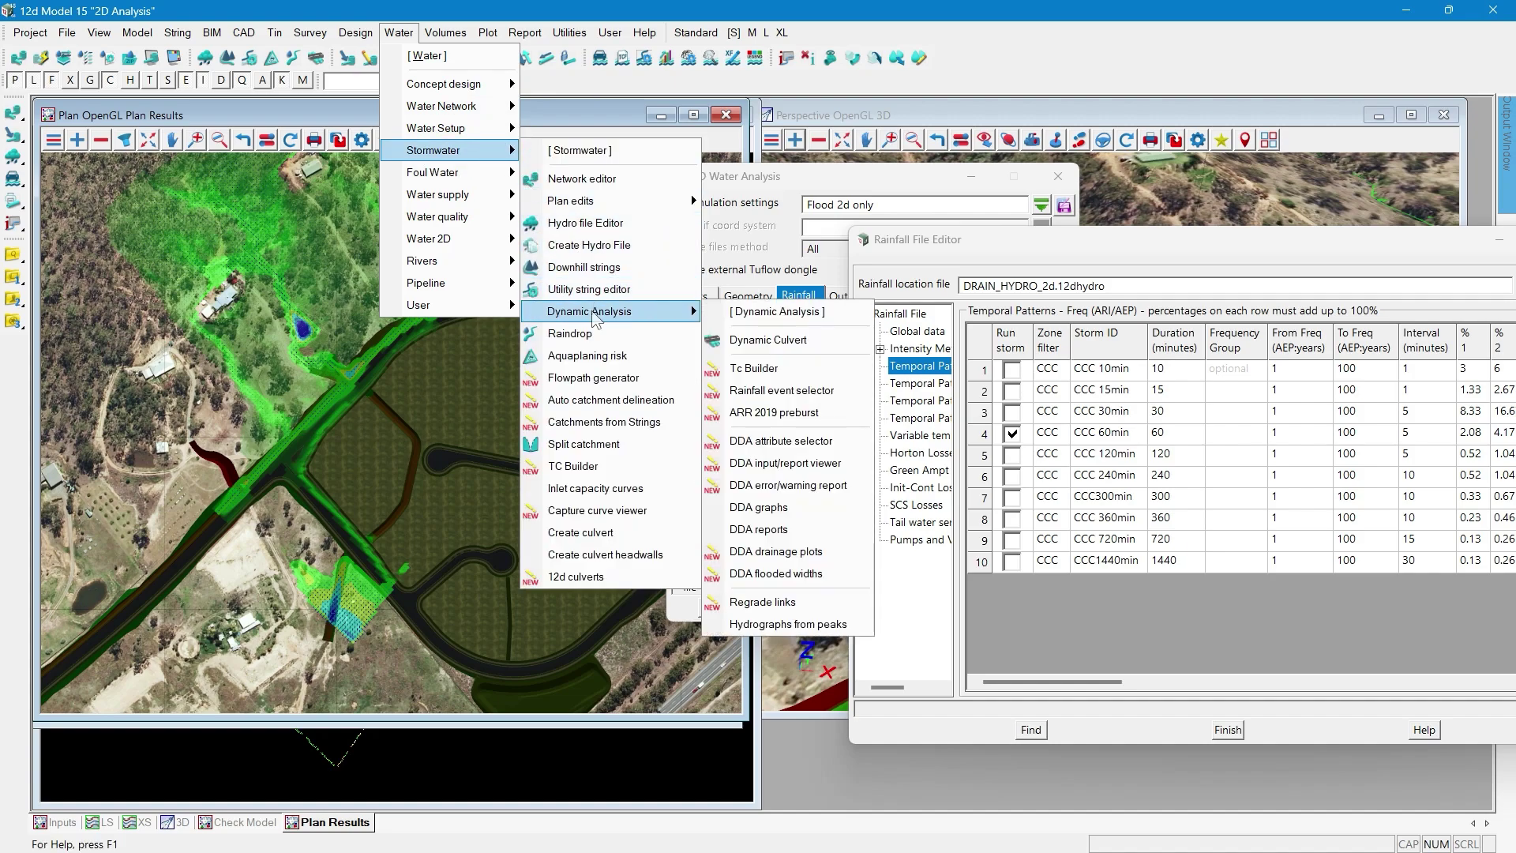
left_click(764, 404)
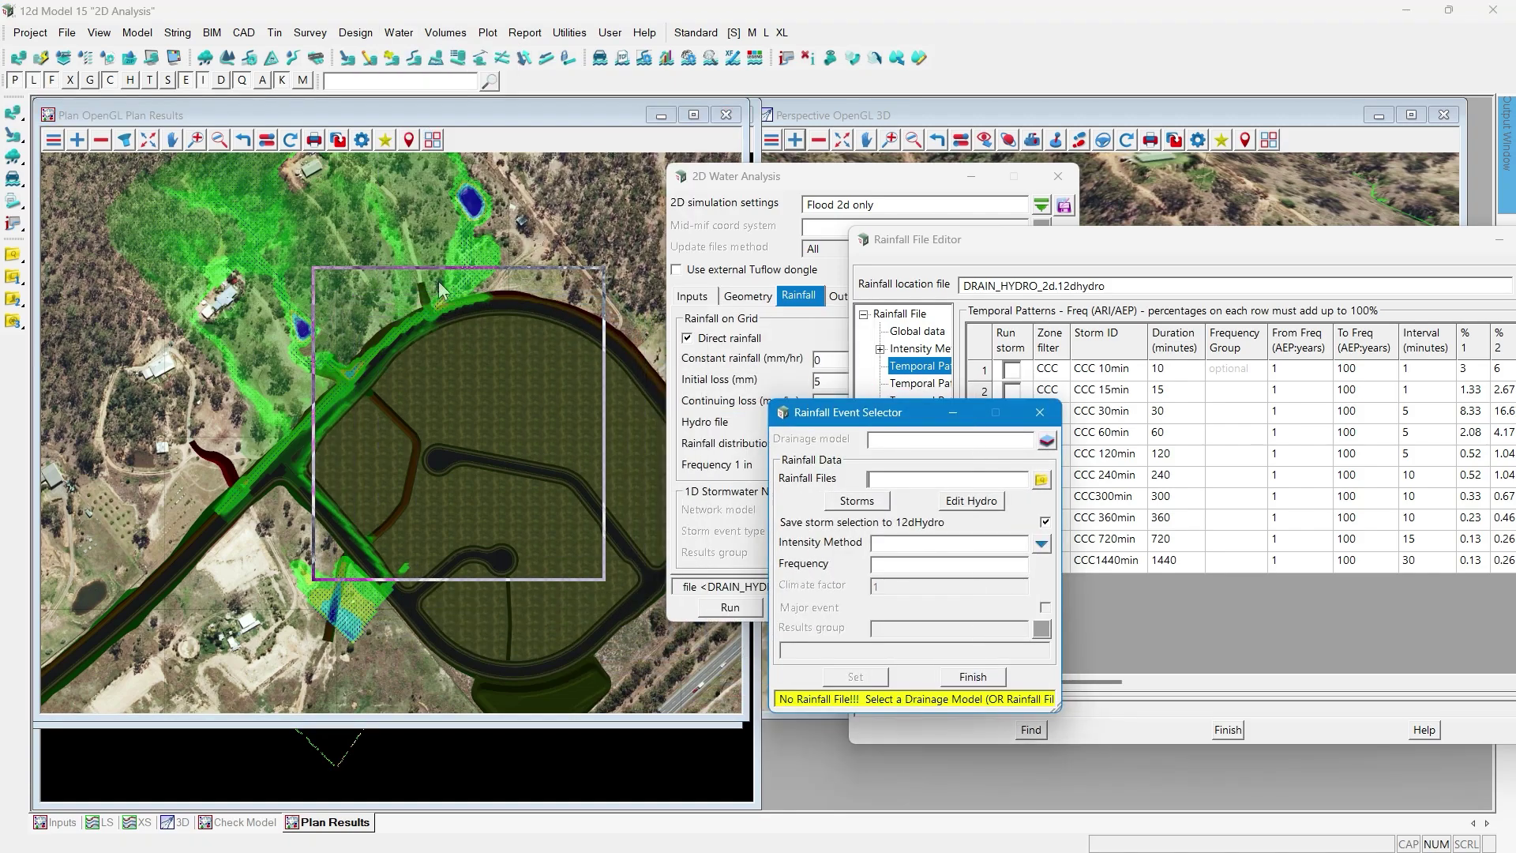
left_click(584, 347)
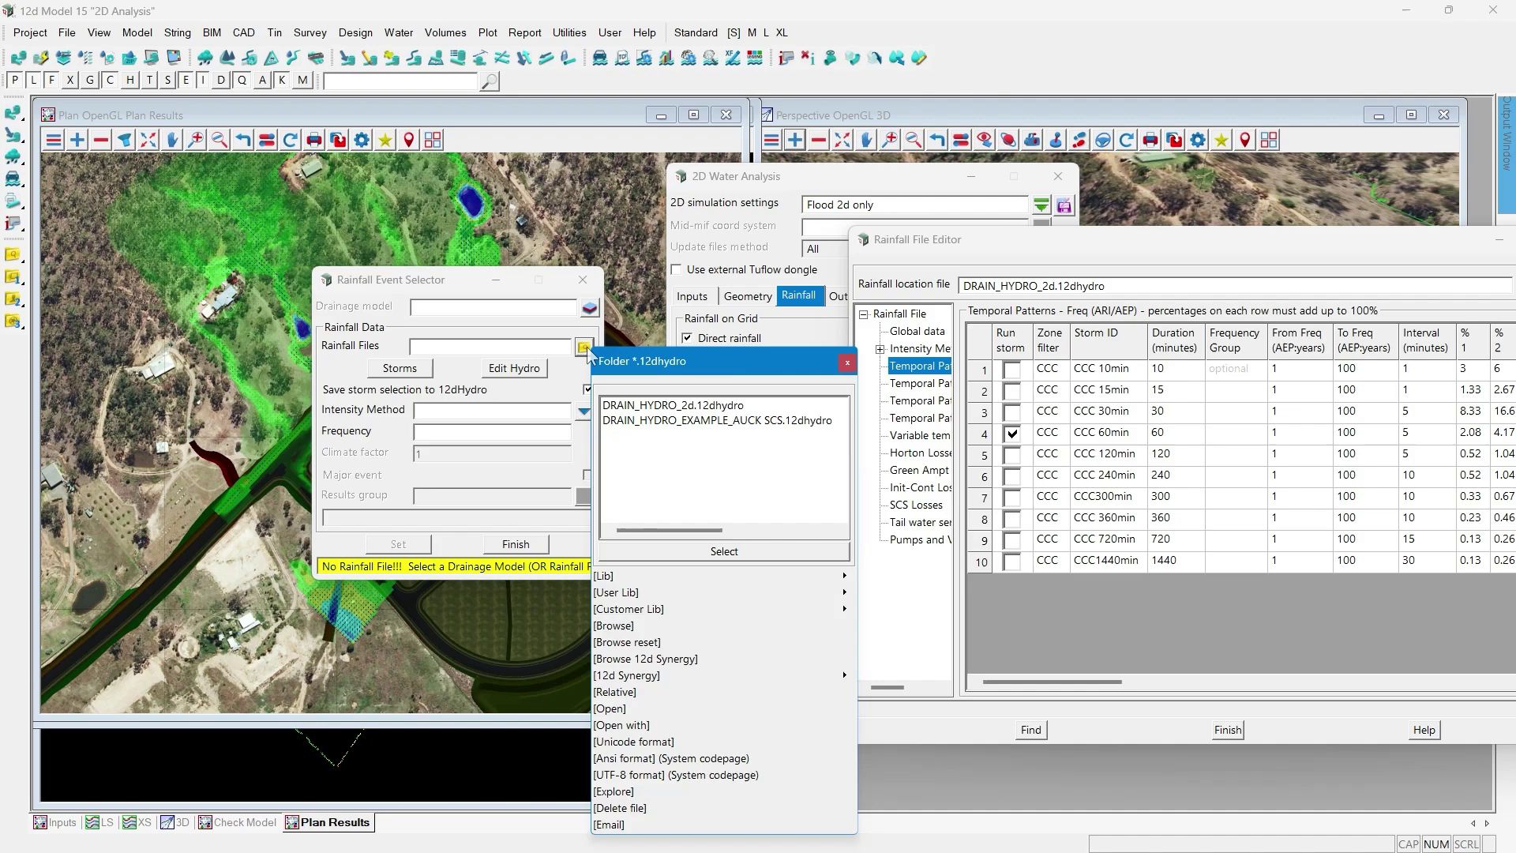
double_click(648, 405)
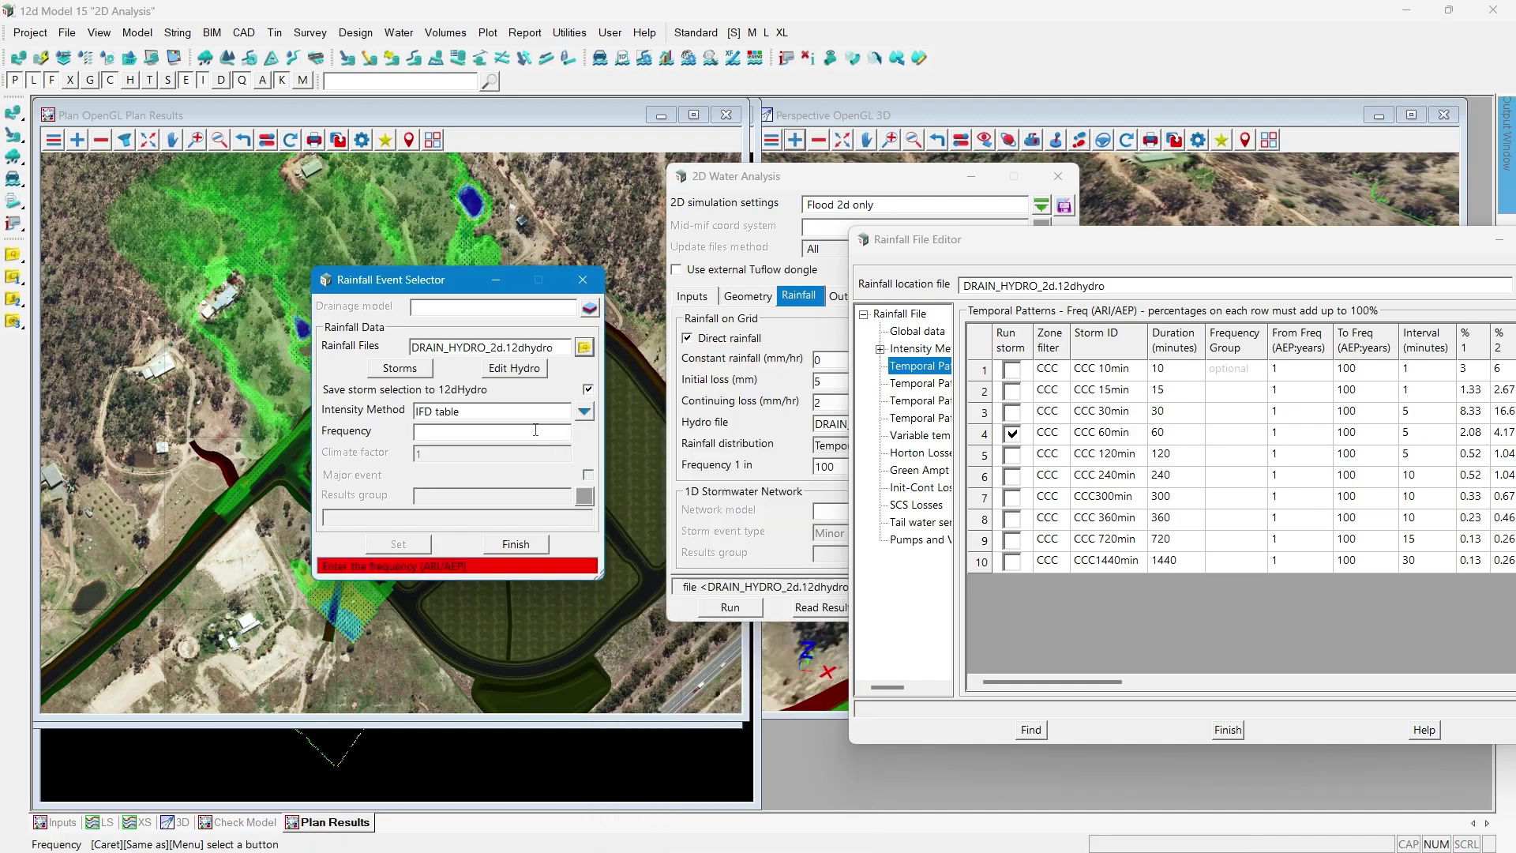
type("100")
key("Return")
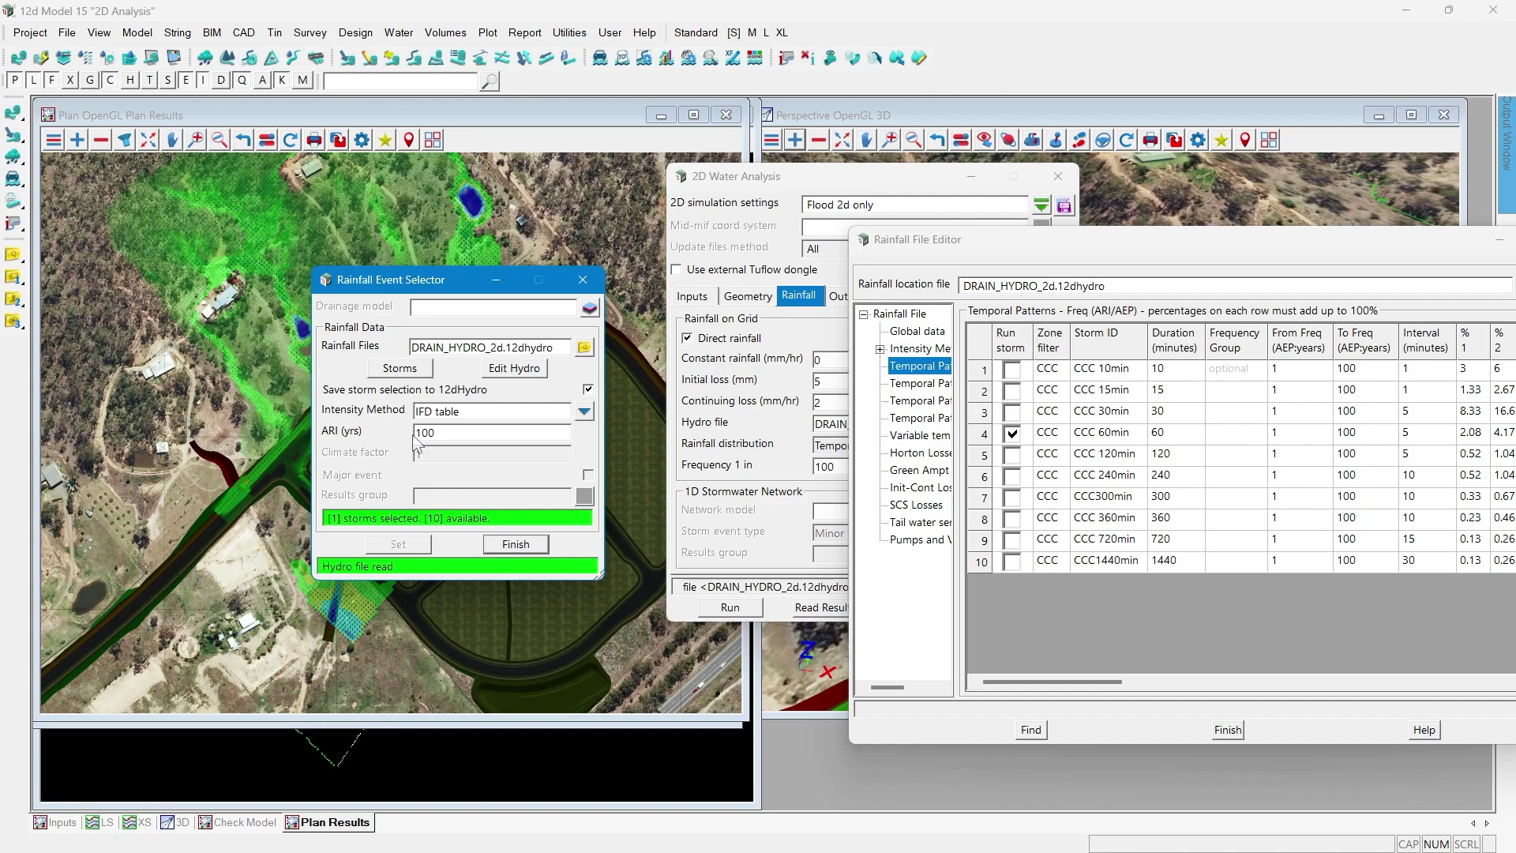
- Open the storm selection list and view the rainfall pattern graphs of the 60 and 120 minute storms
left_click(399, 368)
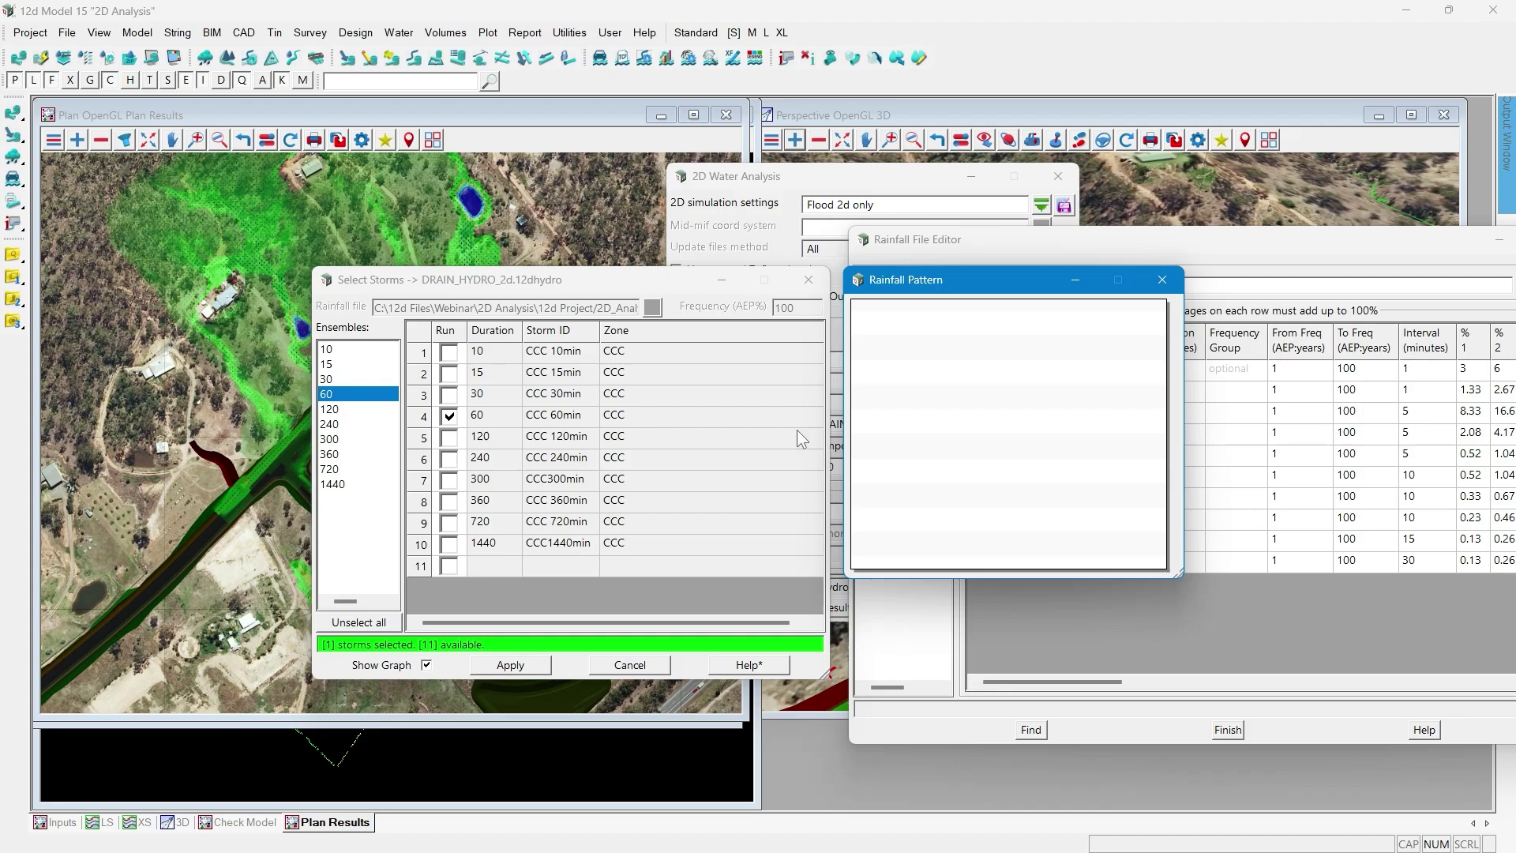
left_click(512, 418)
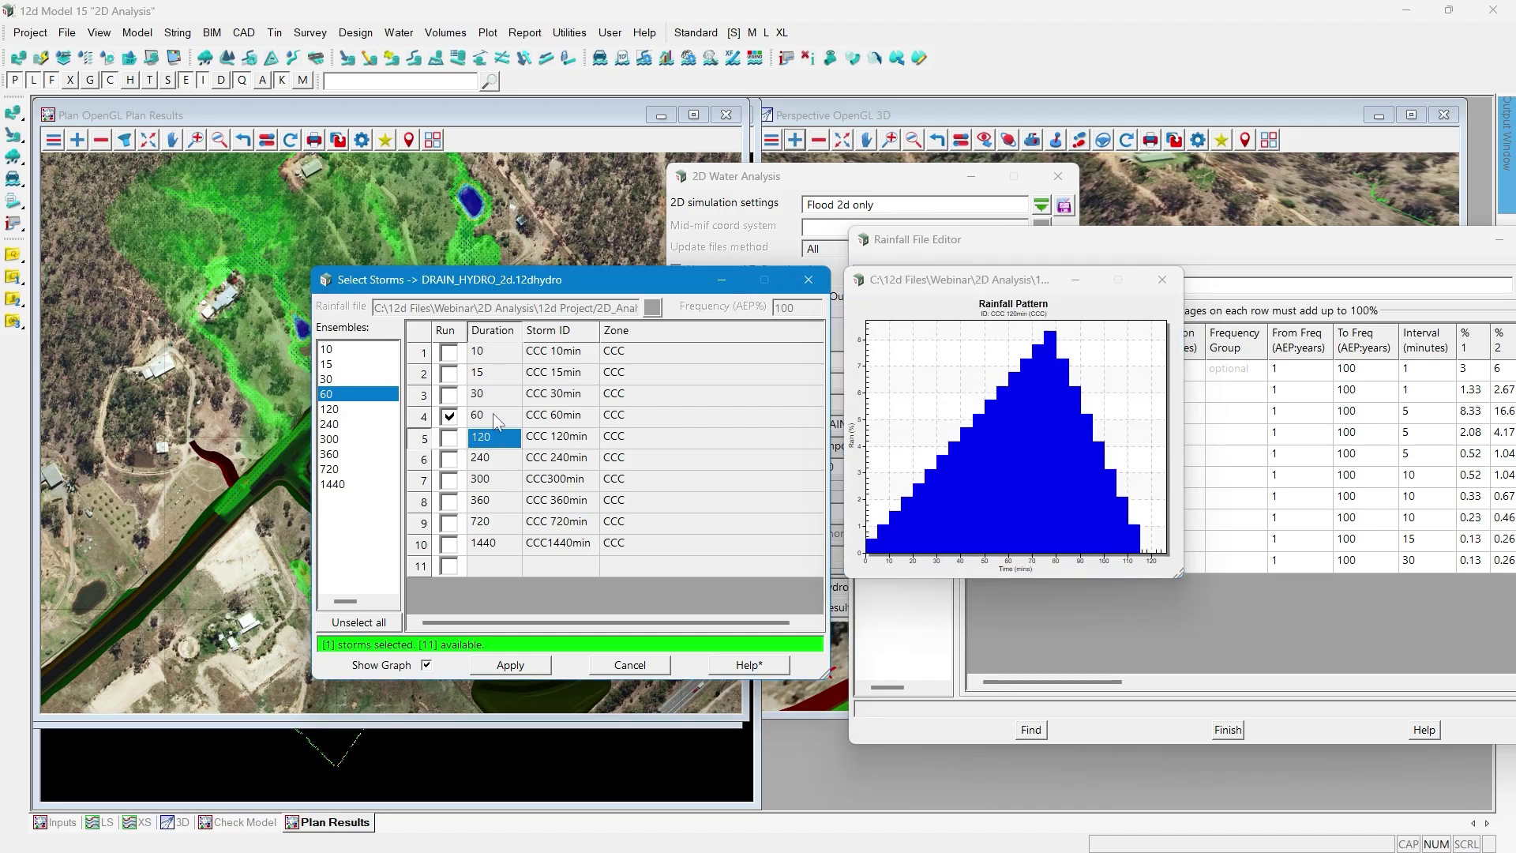
left_click(497, 438)
- Try out different combinations of storm durations between 30 and 1440 minutes, clearing all selected storms in between
left_click(449, 395)
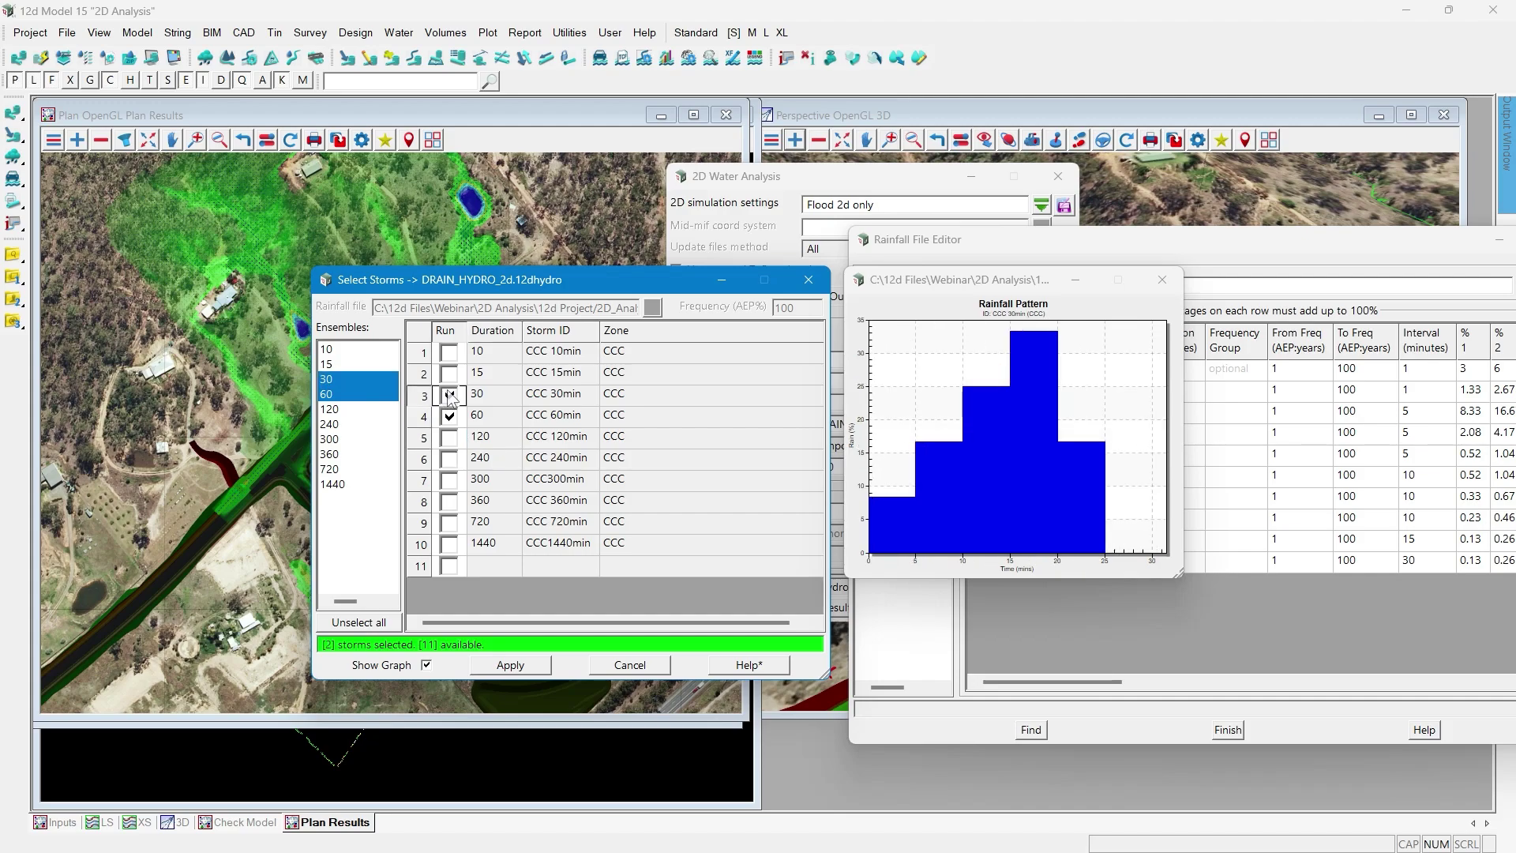
left_click(337, 441)
left_click(335, 470)
left_click(333, 425)
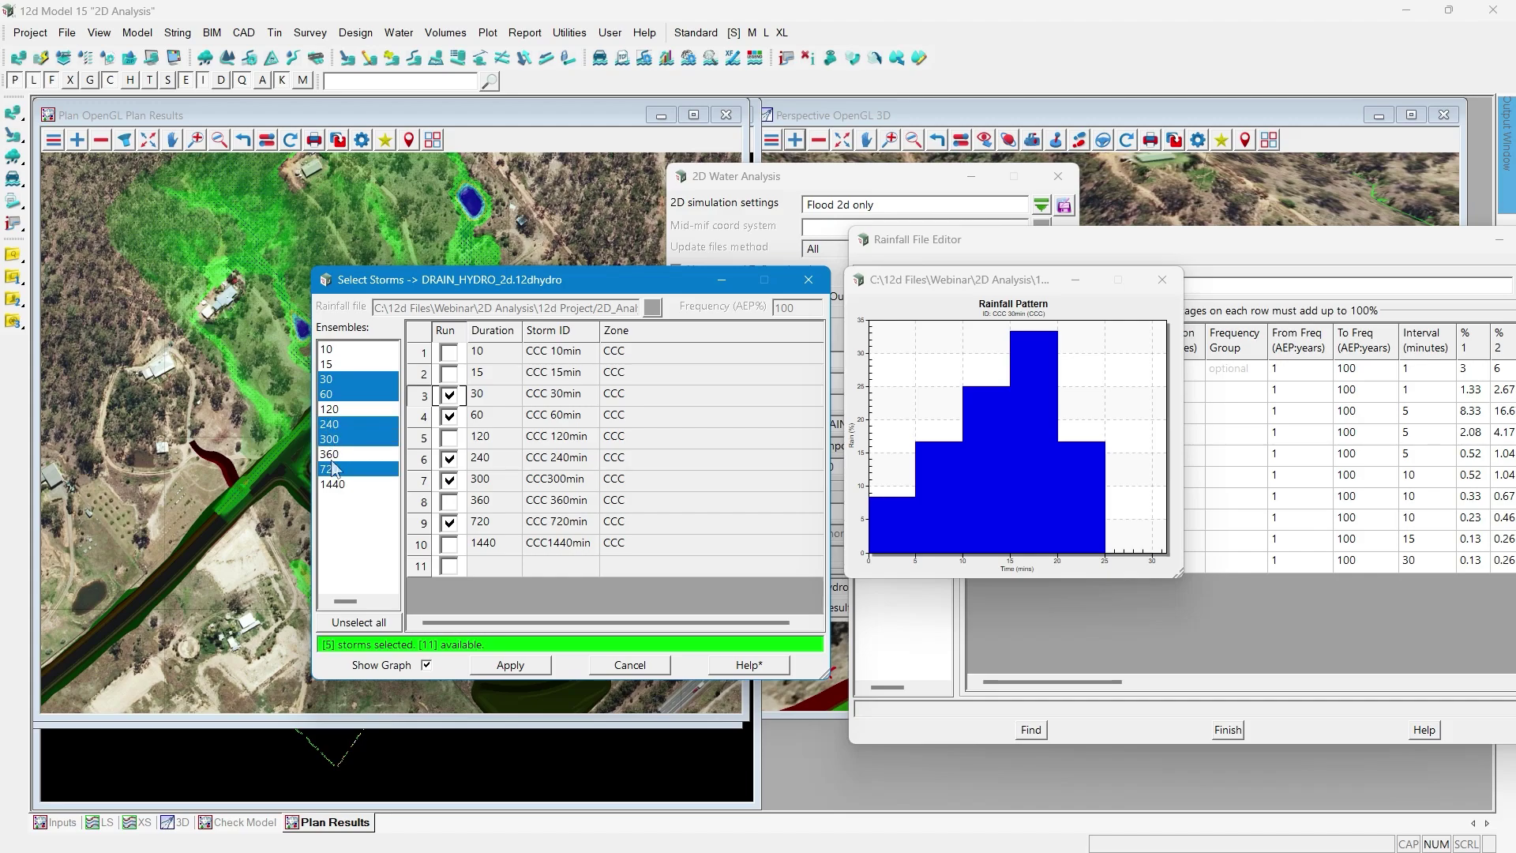
left_click(336, 455)
left_click(358, 622)
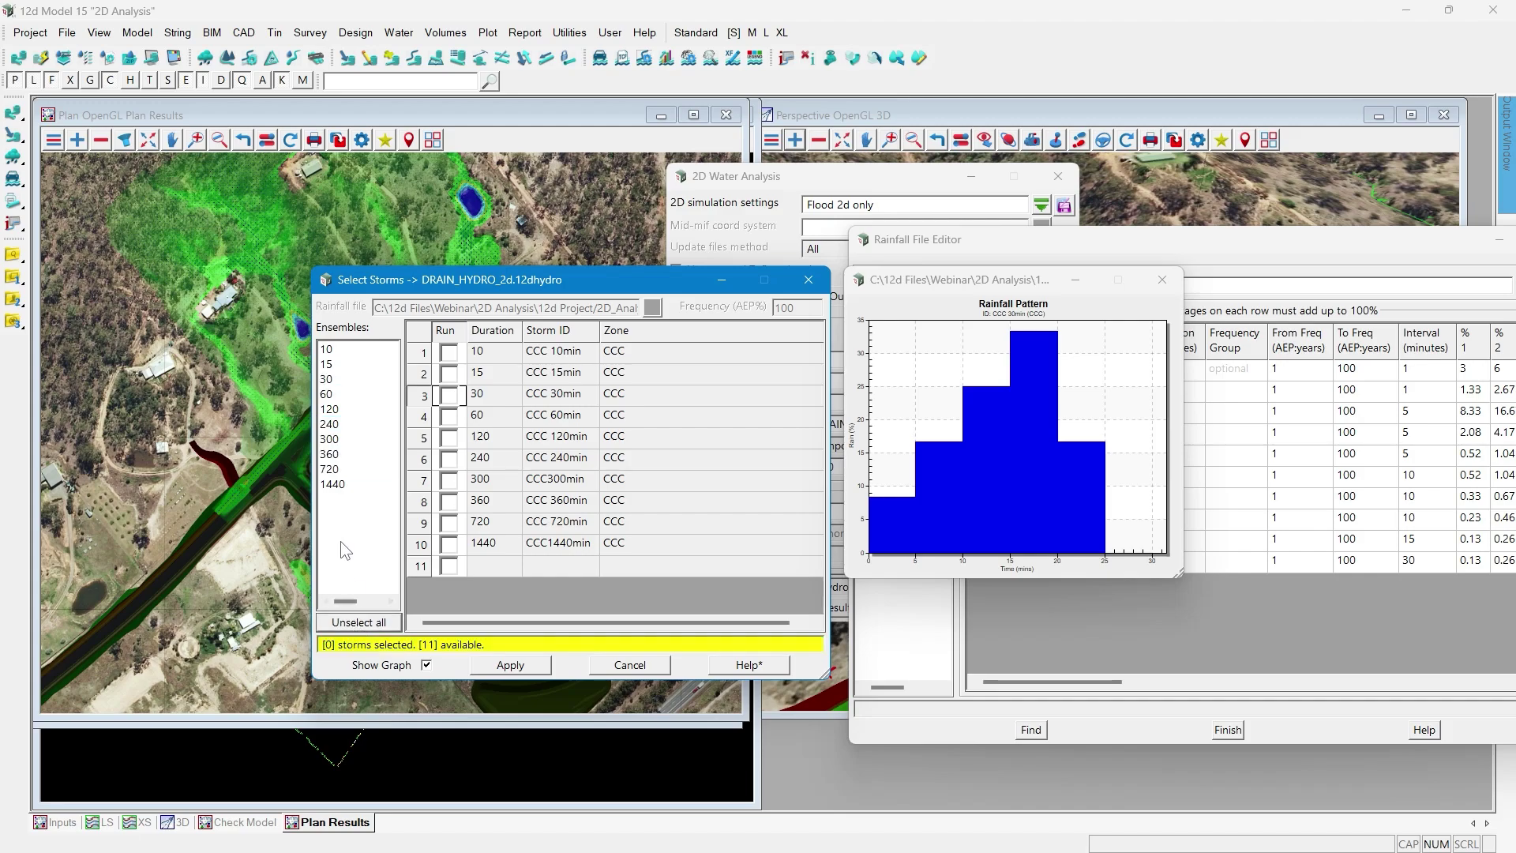
left_click_drag(330, 381, 330, 507)
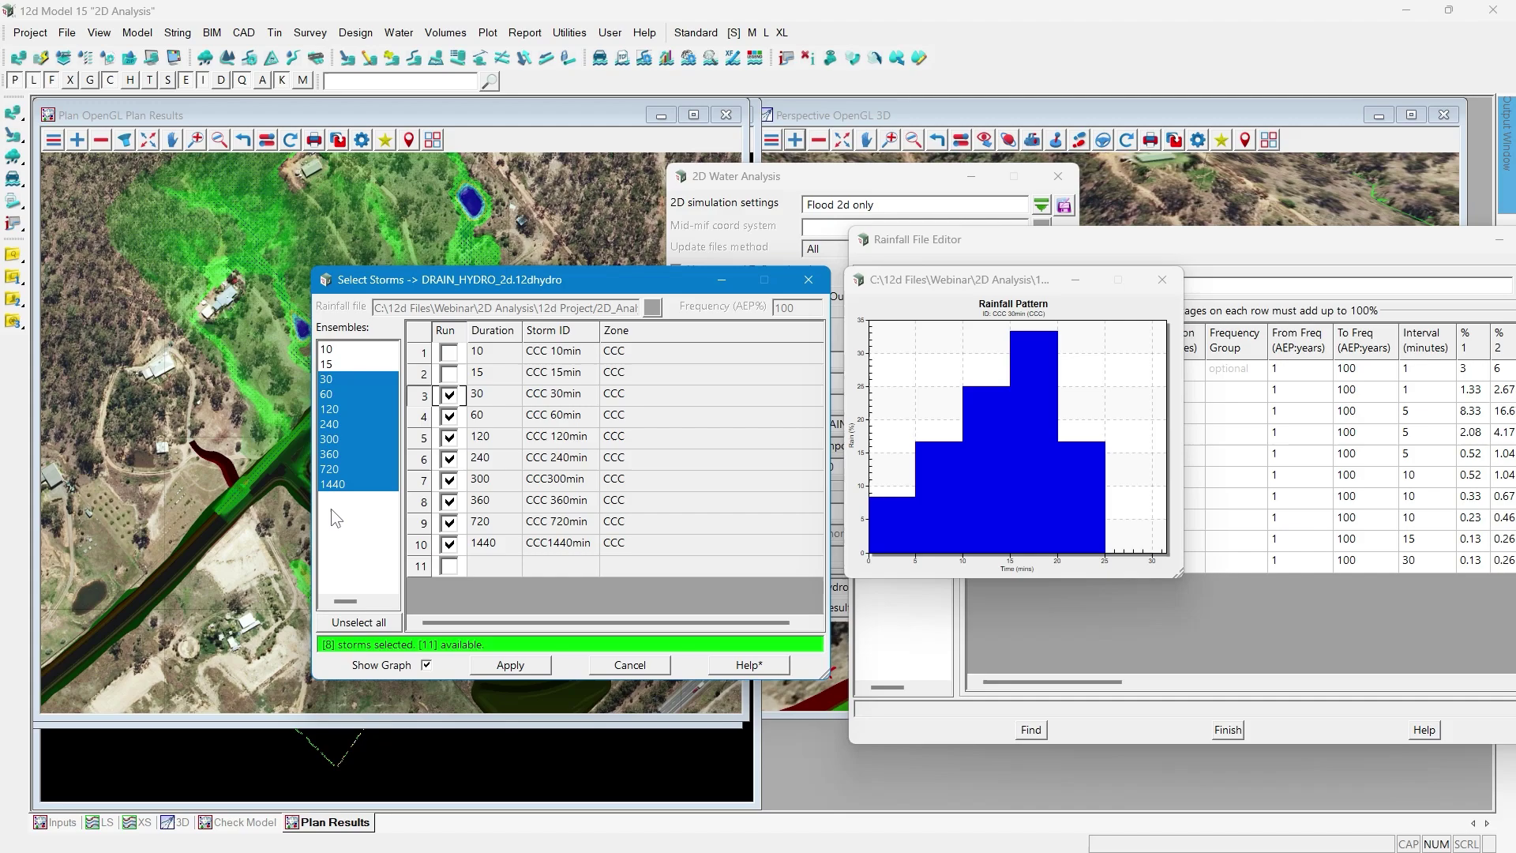
left_click(335, 457)
- Select only the 30 and 60 minute storms, apply the selection and set the rainfall event for the project
left_click_drag(331, 379, 332, 399)
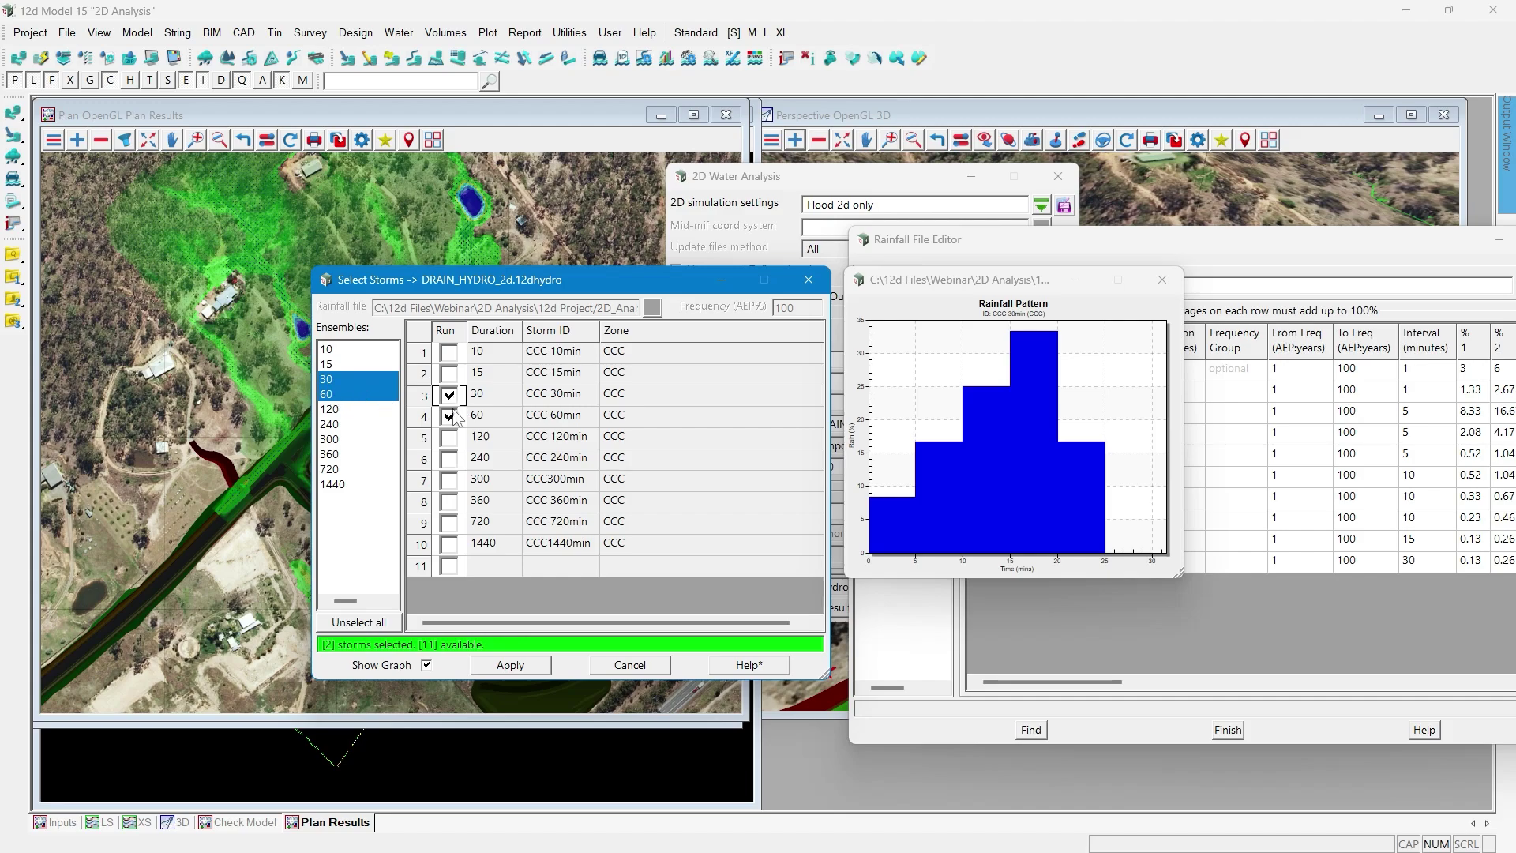
left_click(510, 664)
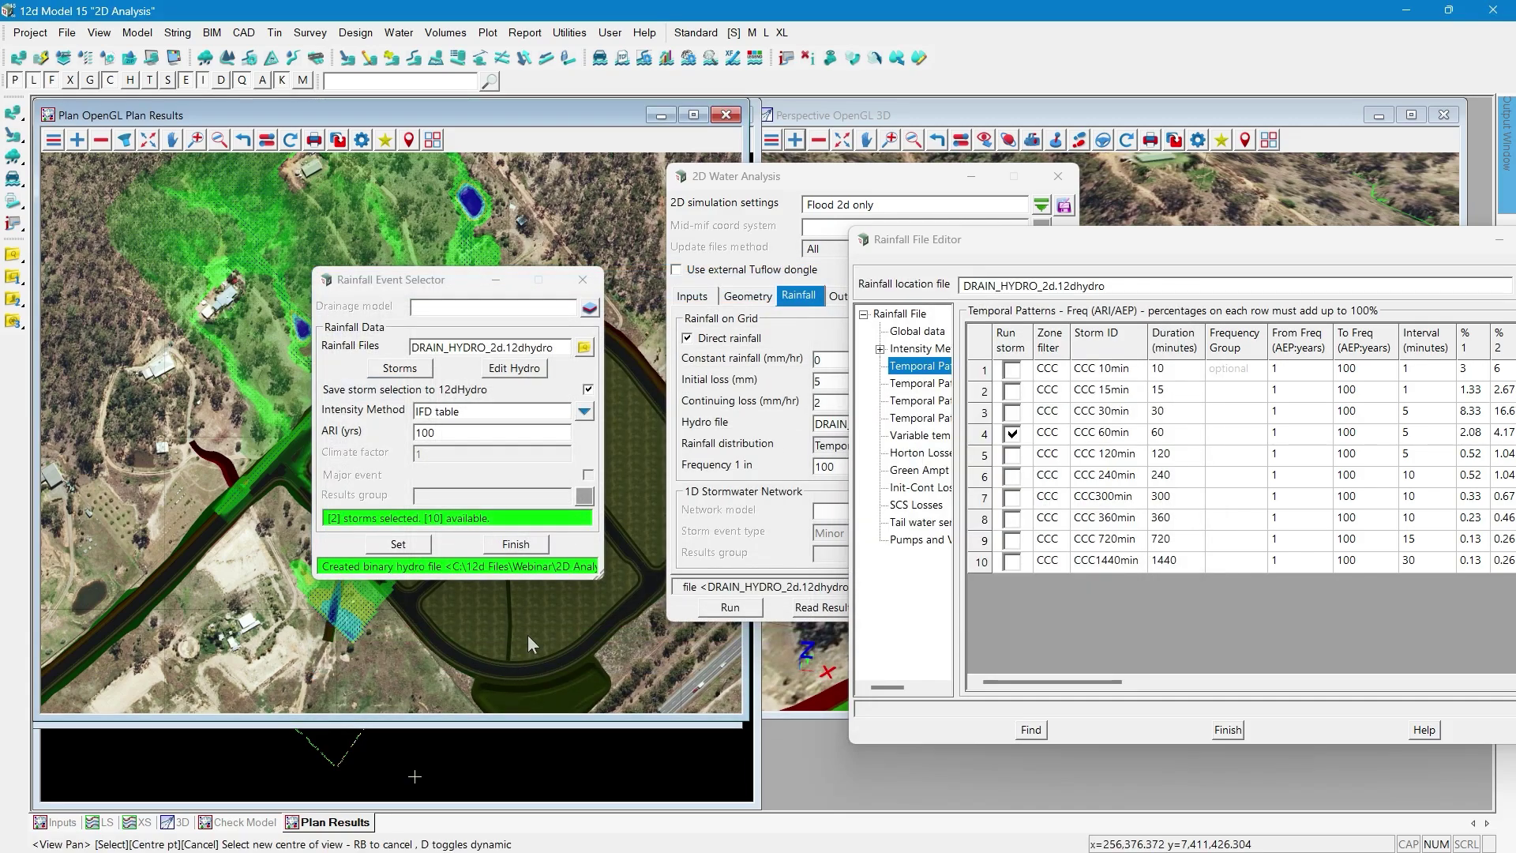
left_click(398, 544)
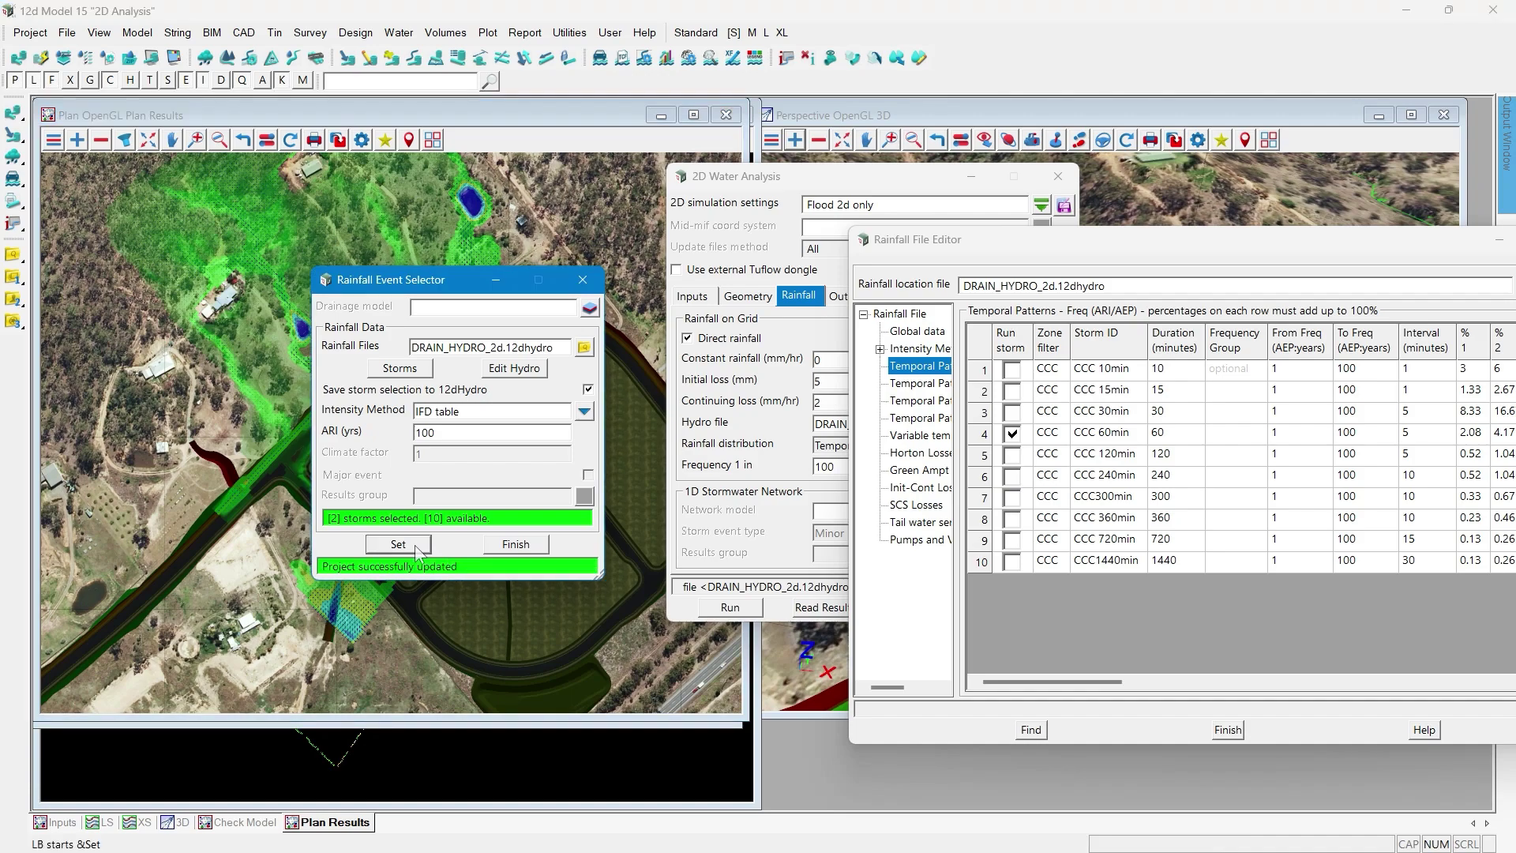
- Re-read DRAIN_HYDRO_2d.12dhydro in the Rainfall File Editor to check the storms marked to run, and put both rainfall windows away
left_click_drag(1004, 247, 815, 230)
left_click(1360, 267)
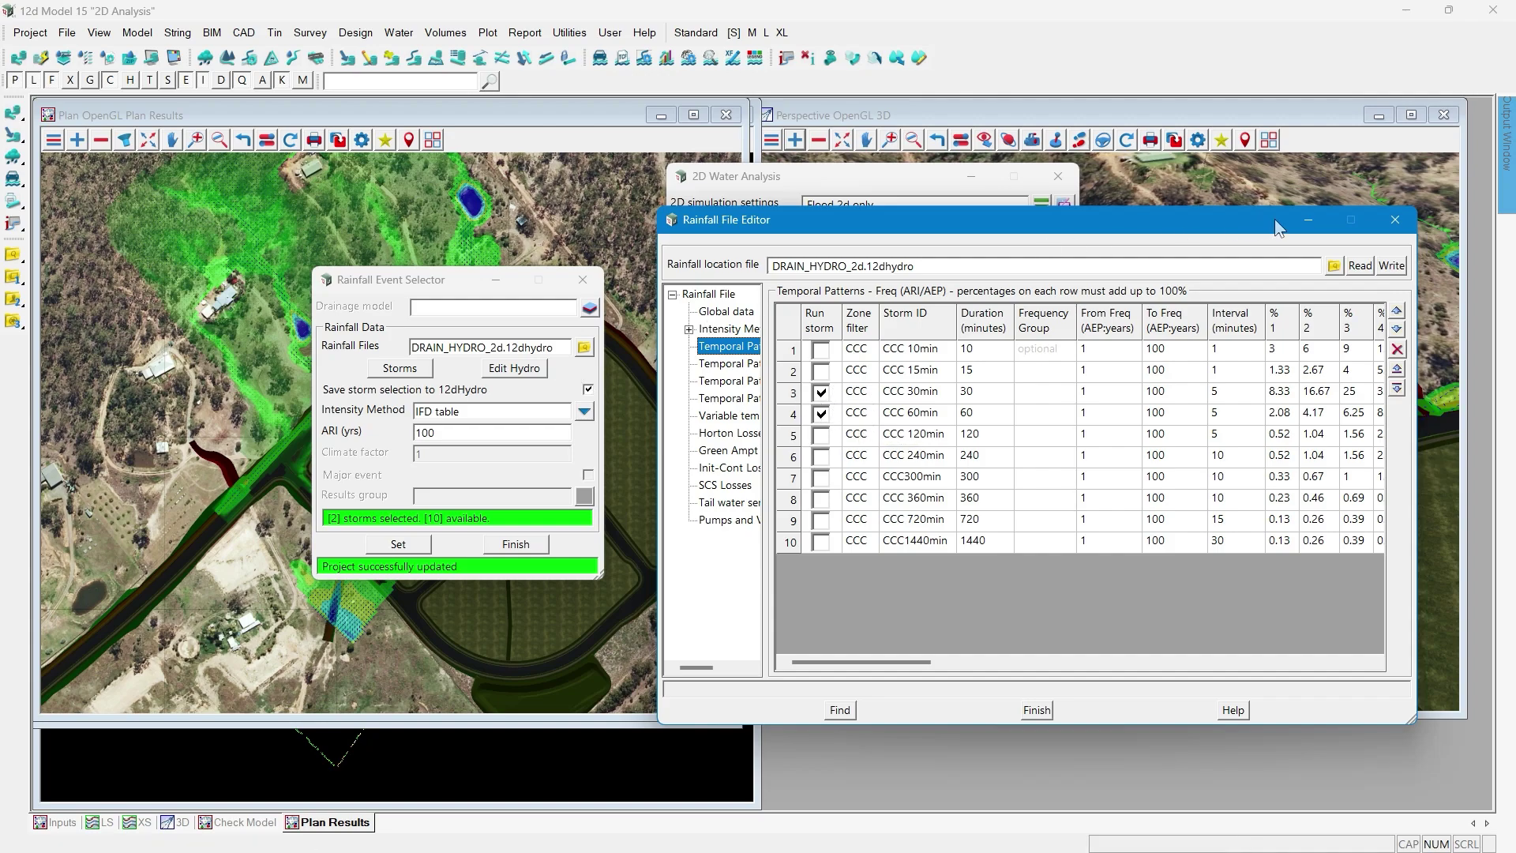
left_click(1394, 221)
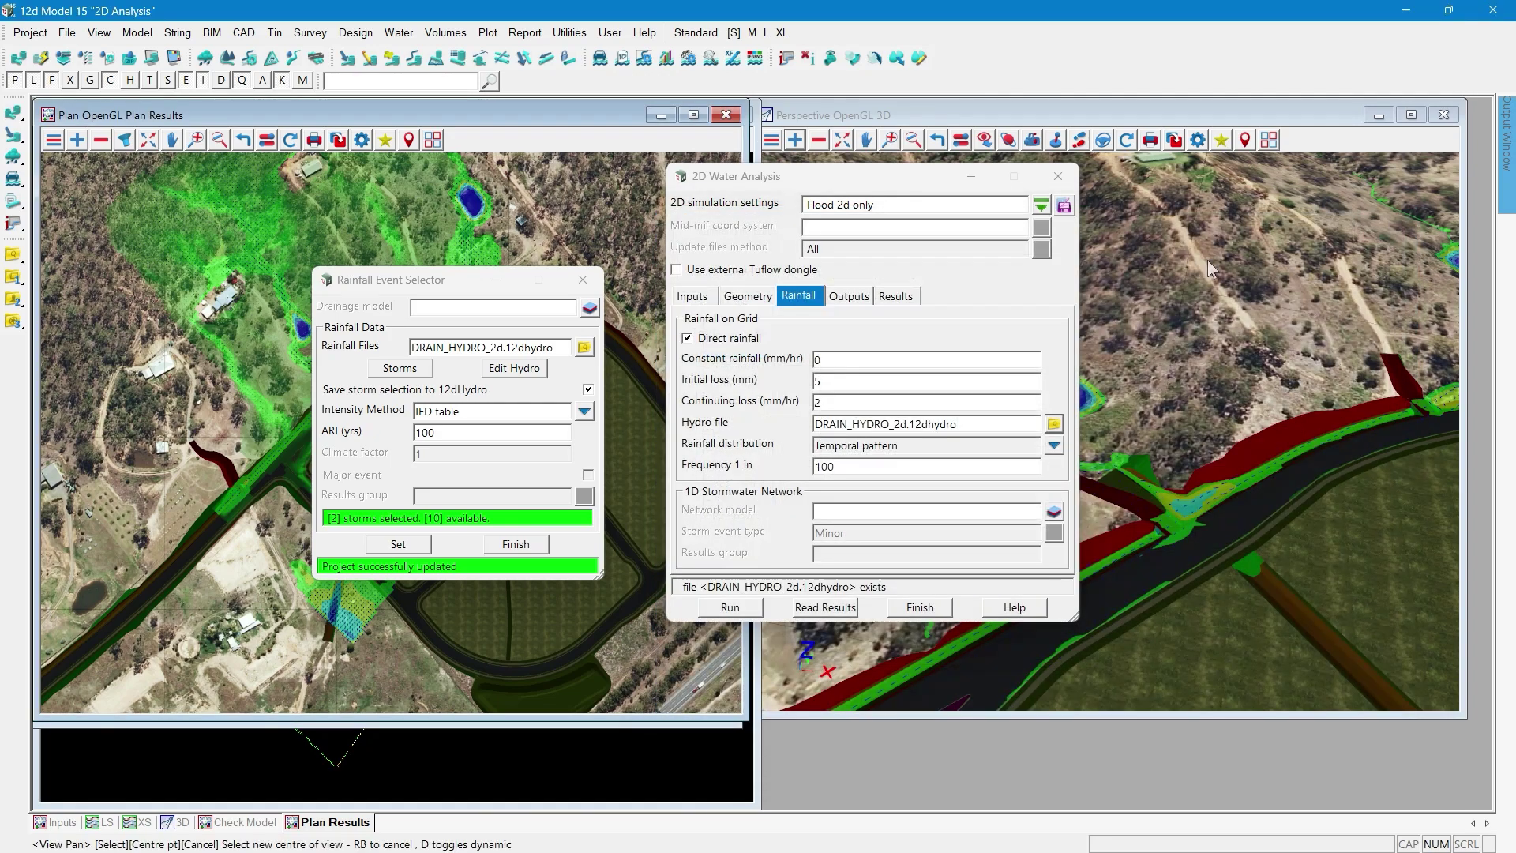
left_click(498, 282)
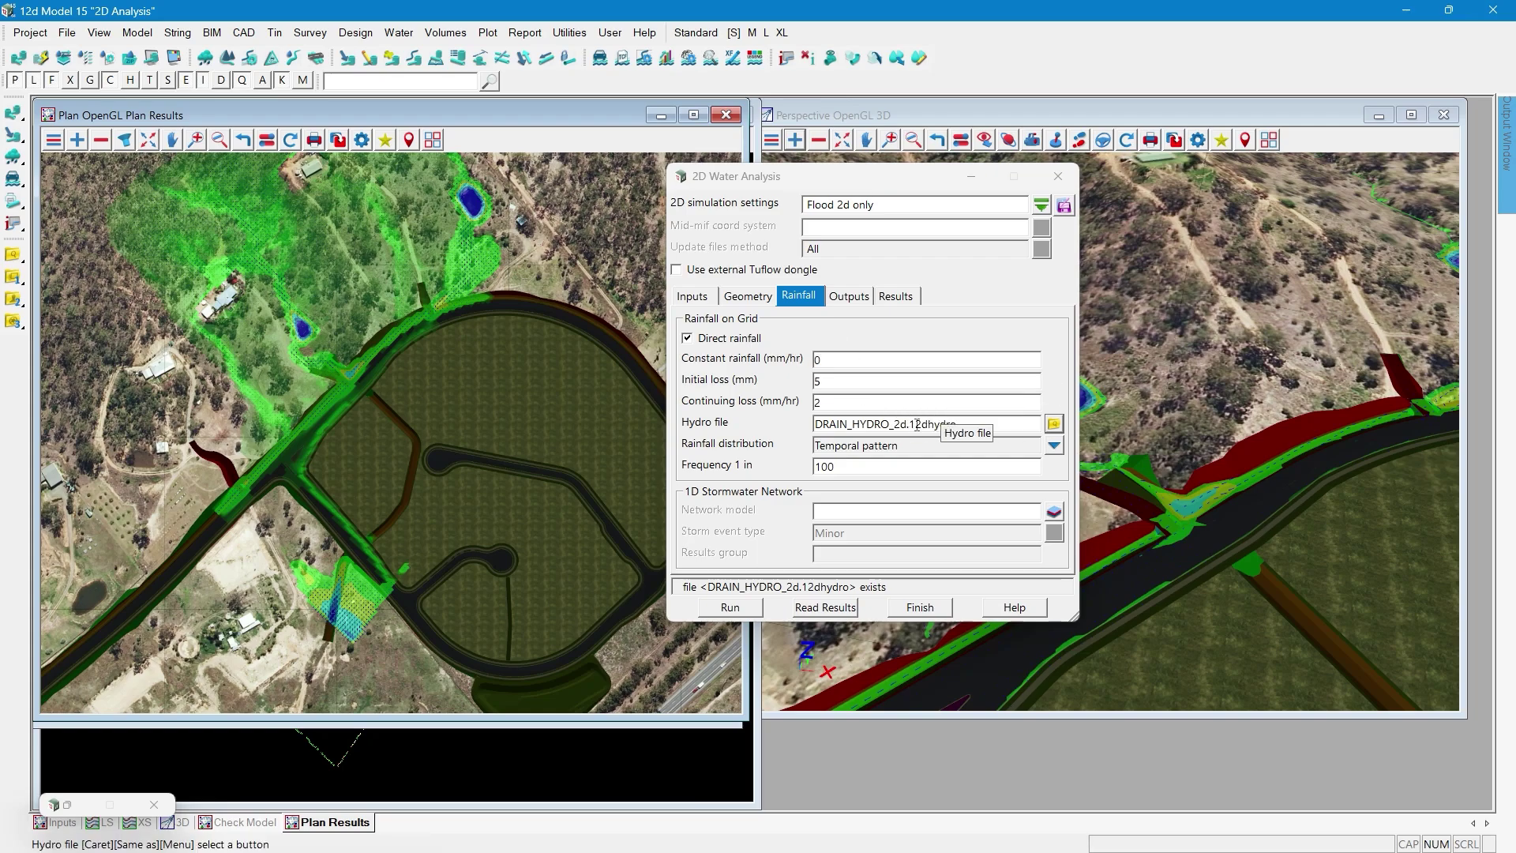
- Run the Flood 2d only analysis with the DRAIN_HYDRO_2d.12dhydro rainfall and read its results into the project
left_click(851, 464)
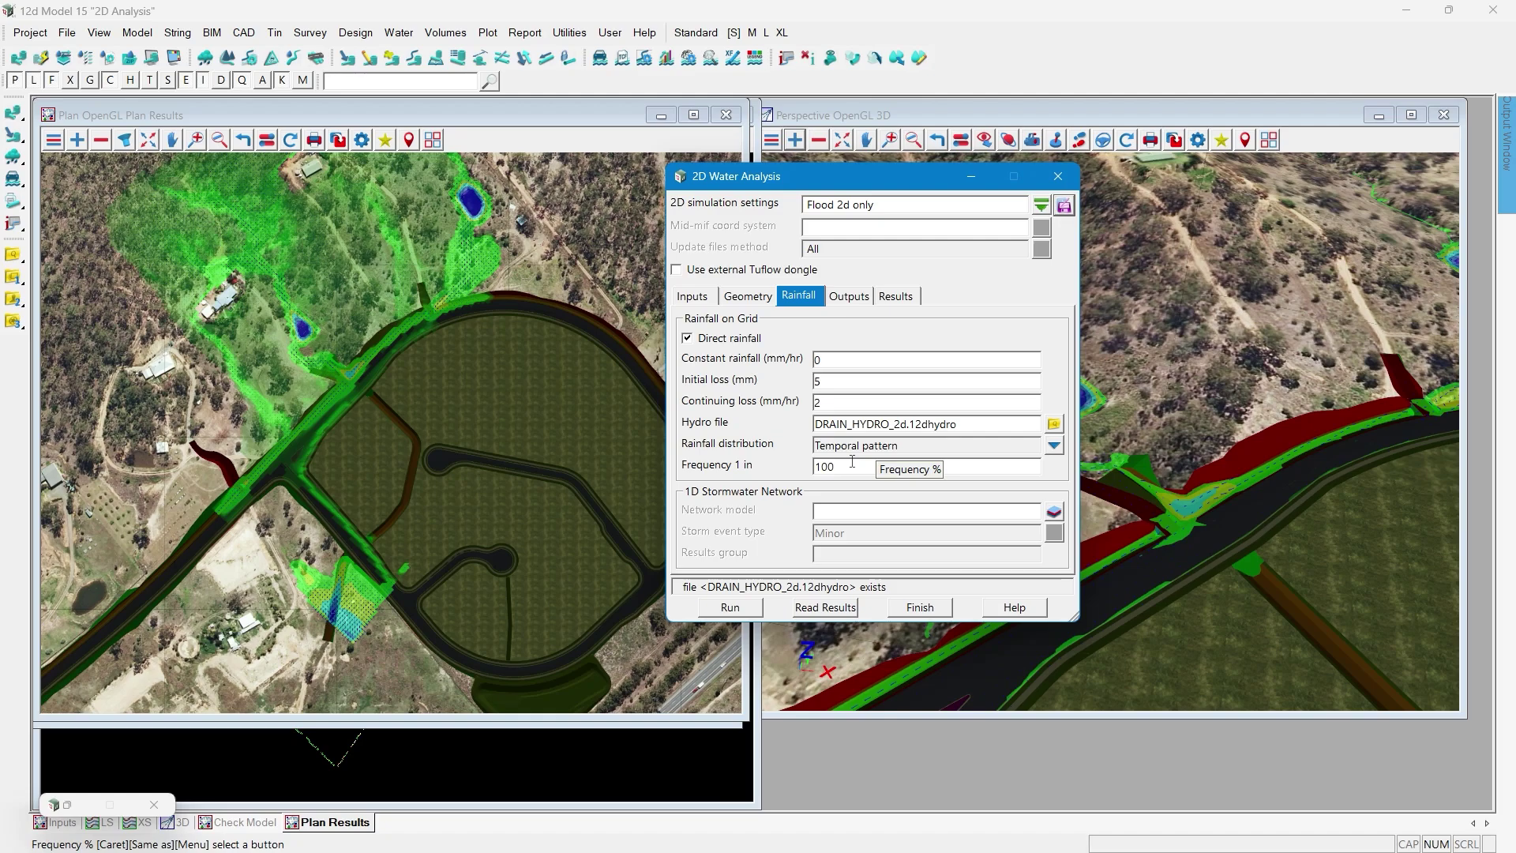
left_click(731, 609)
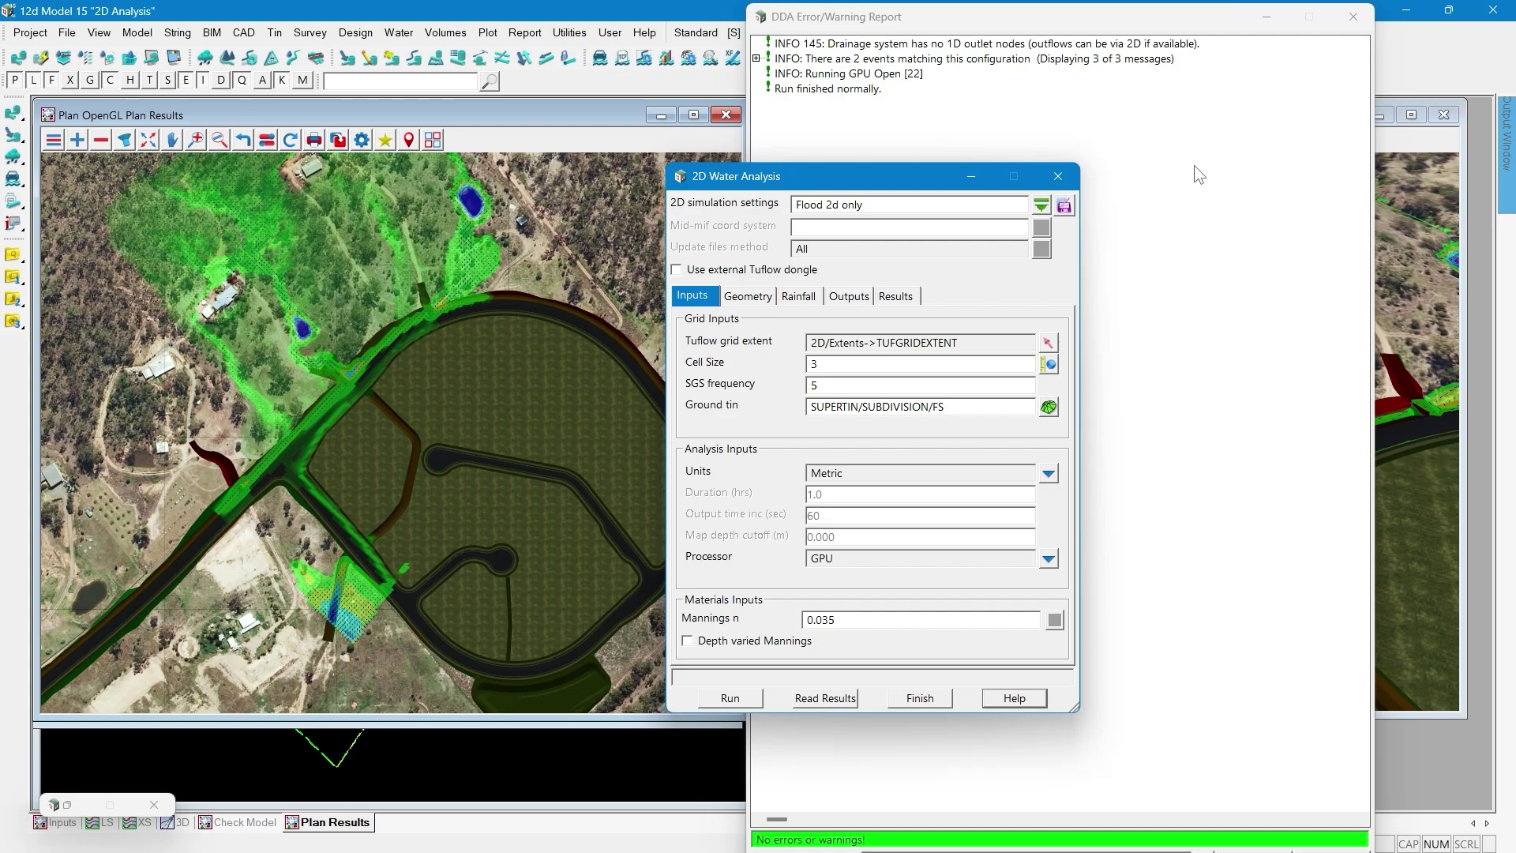
left_click(1346, 24)
left_click(1346, 22)
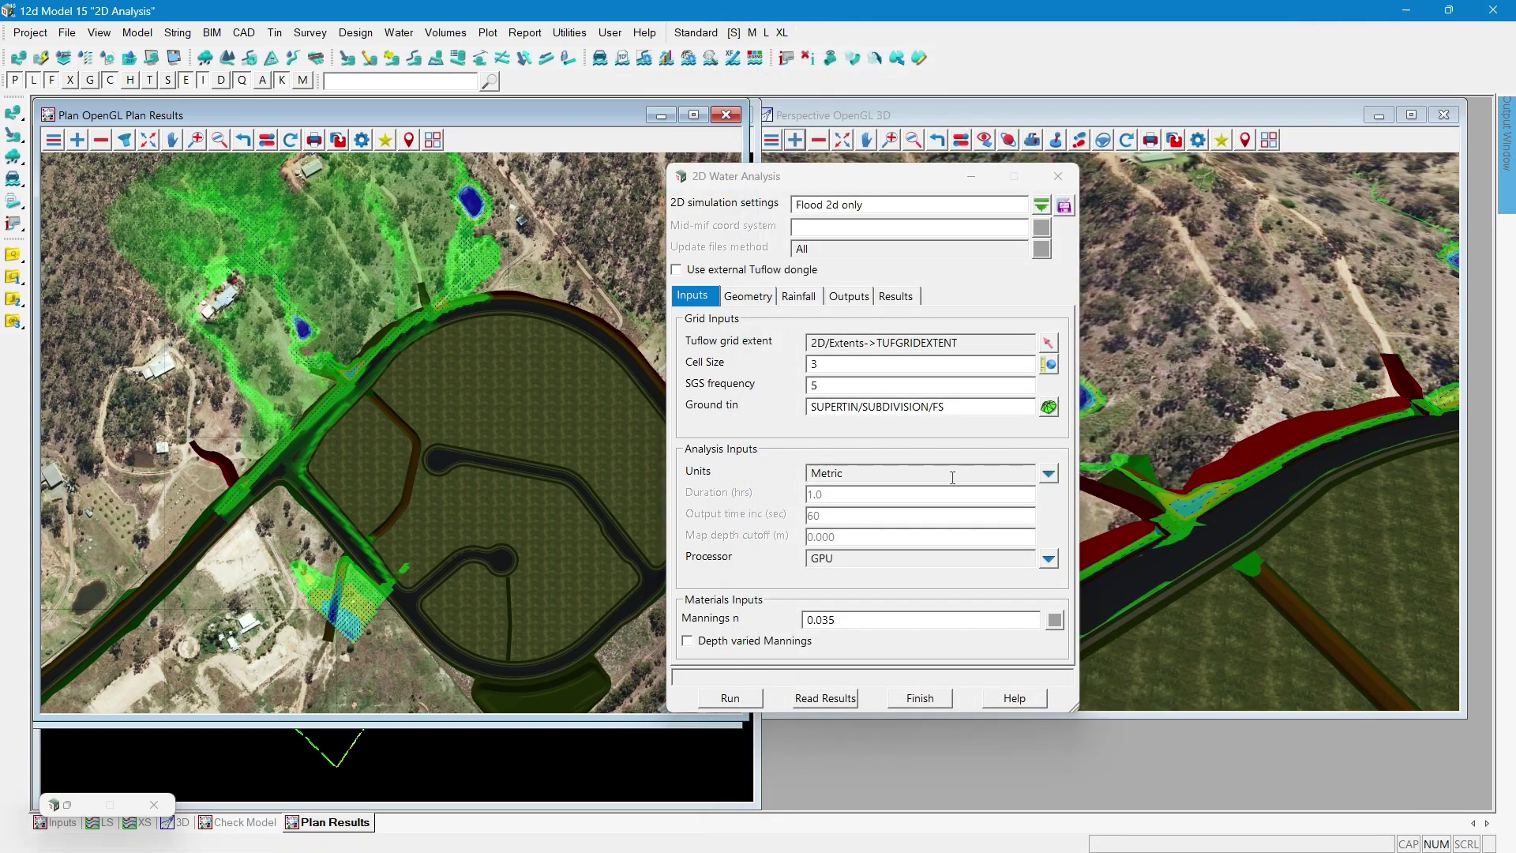
left_click(826, 700)
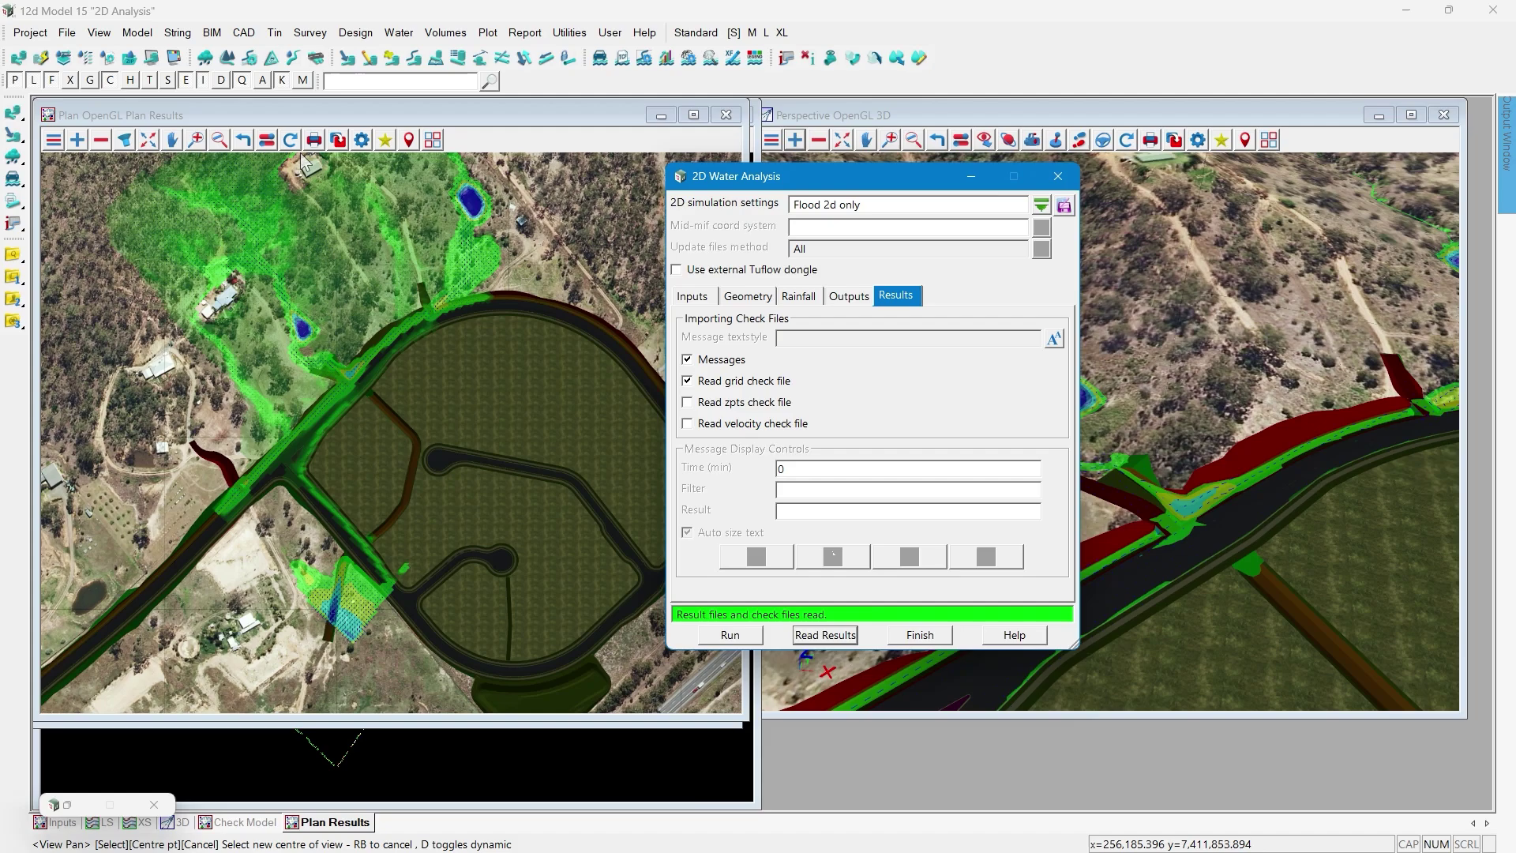
left_click(337, 278)
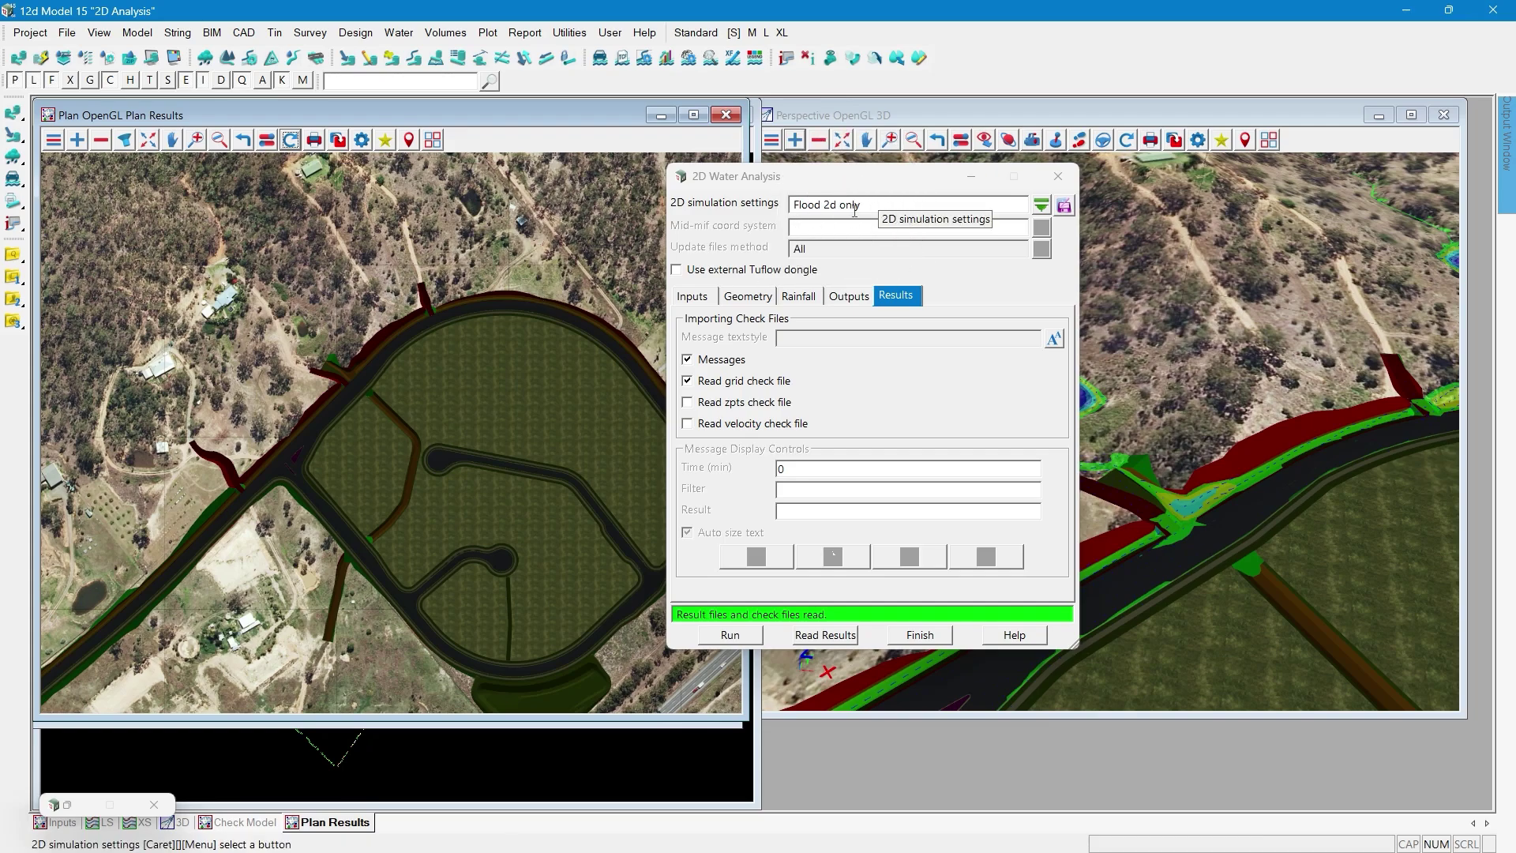
- Look through the 30min and 60min result models and add the CCC 60min 3d model to the Plan Results view
left_click(77, 141)
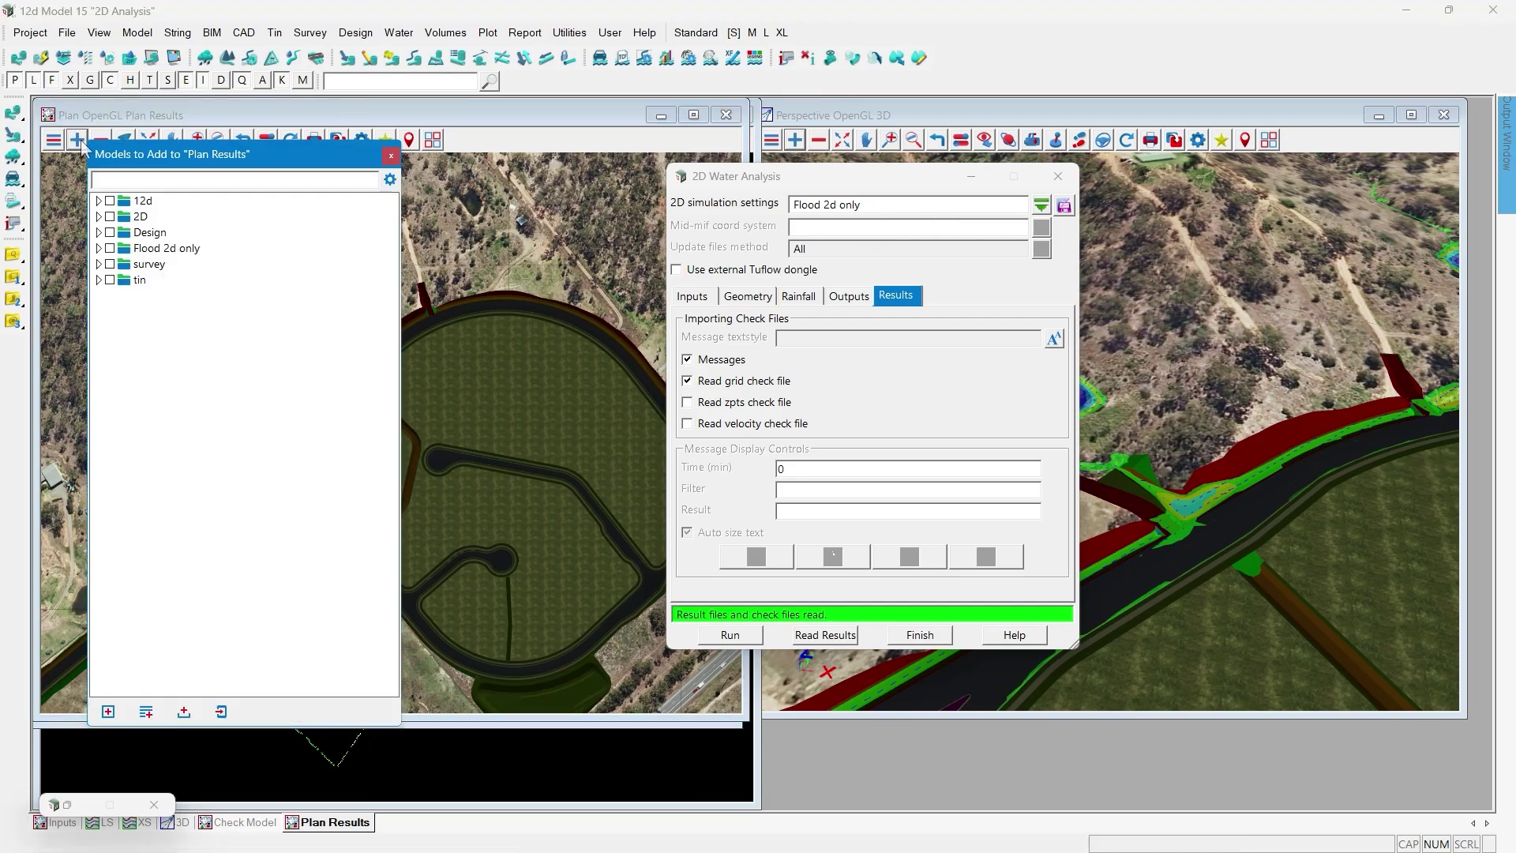
left_click(98, 249)
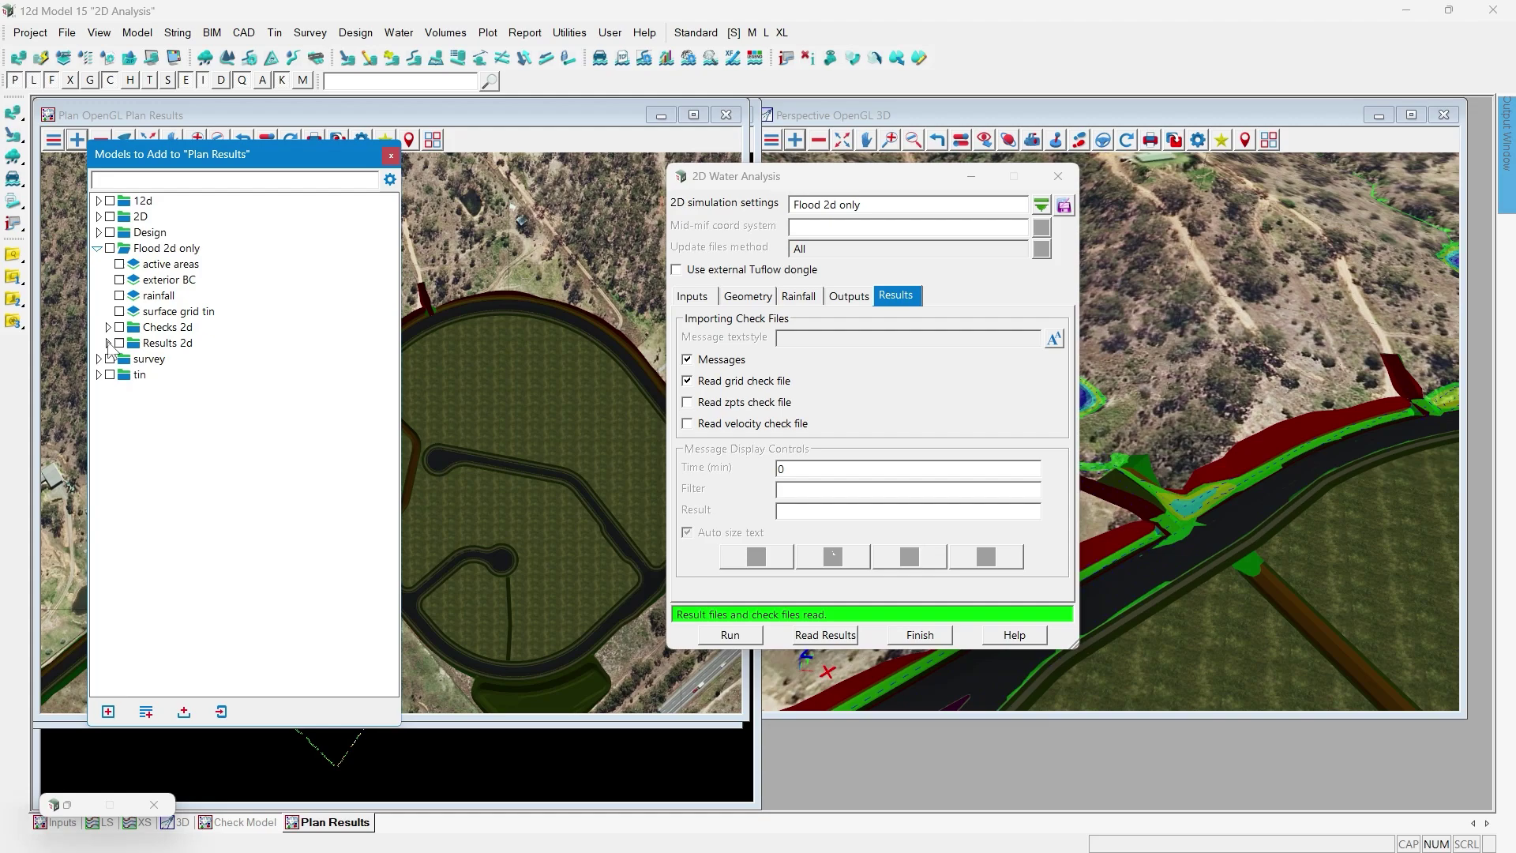
left_click(108, 344)
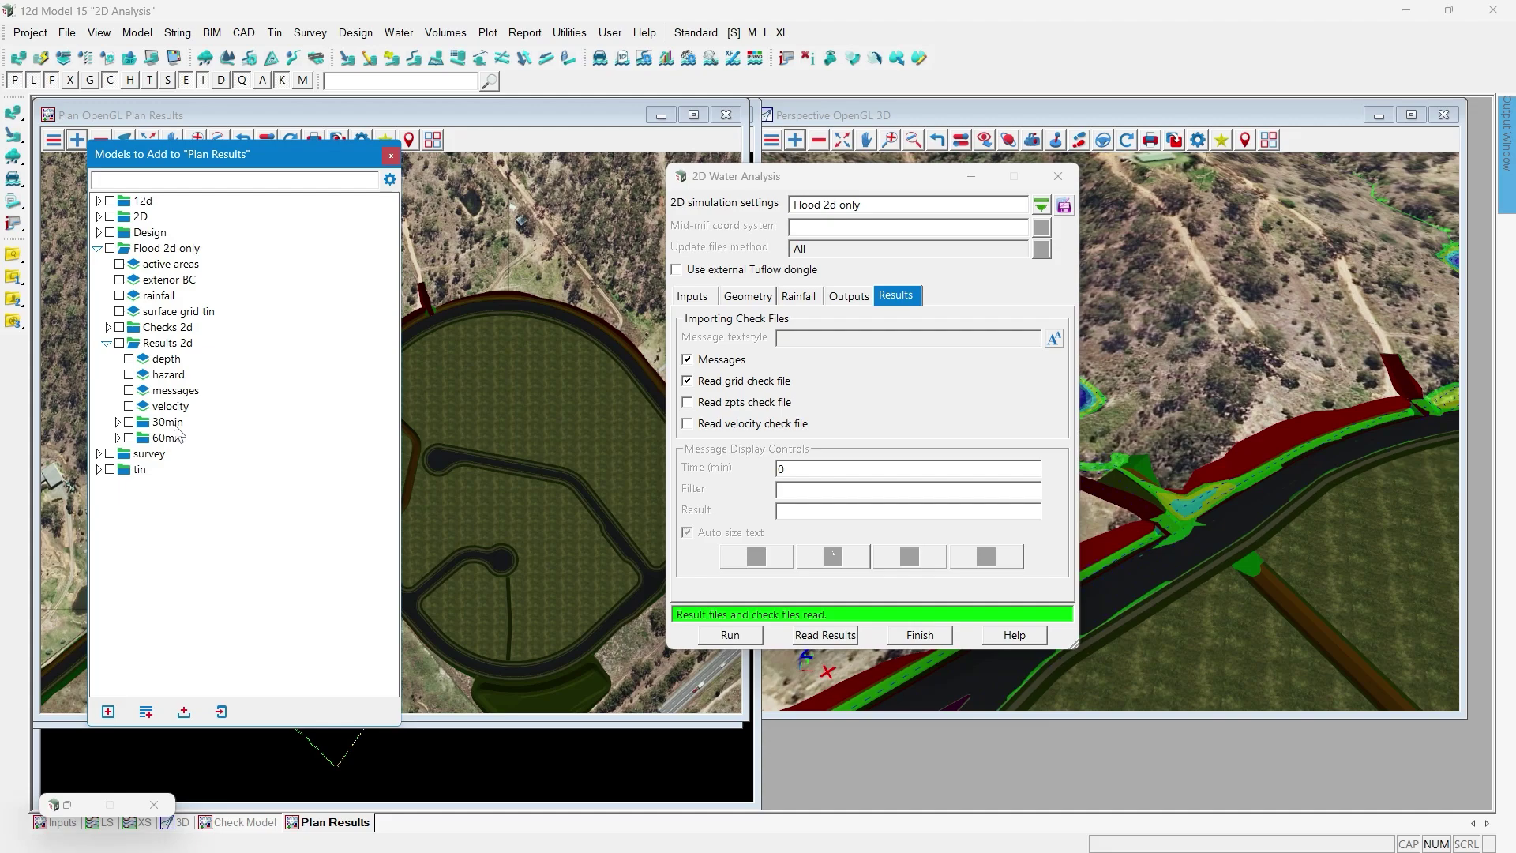
left_click(118, 422)
left_click(117, 453)
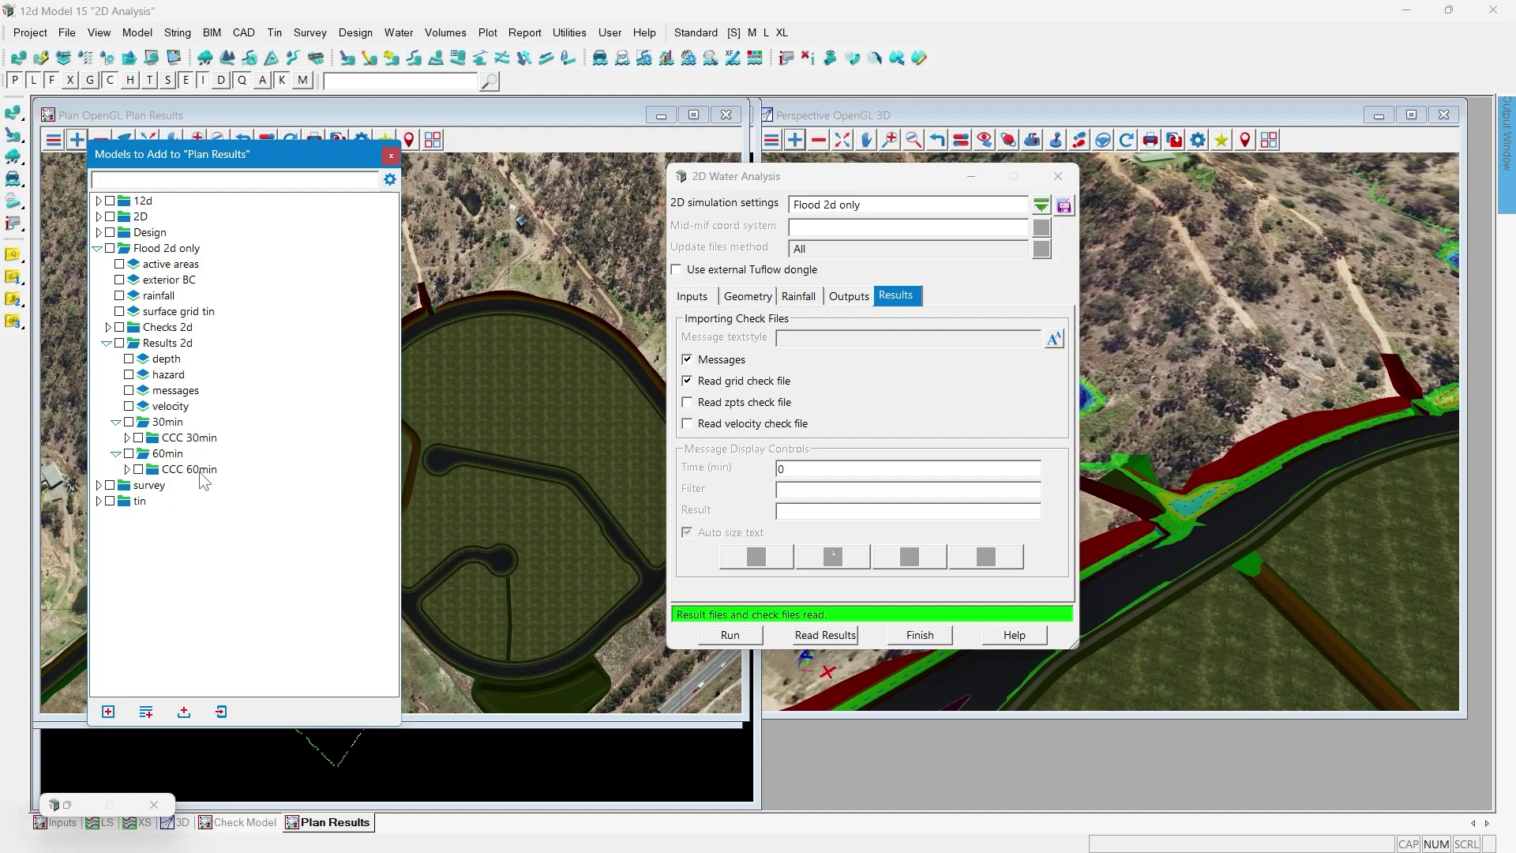
left_click(126, 438)
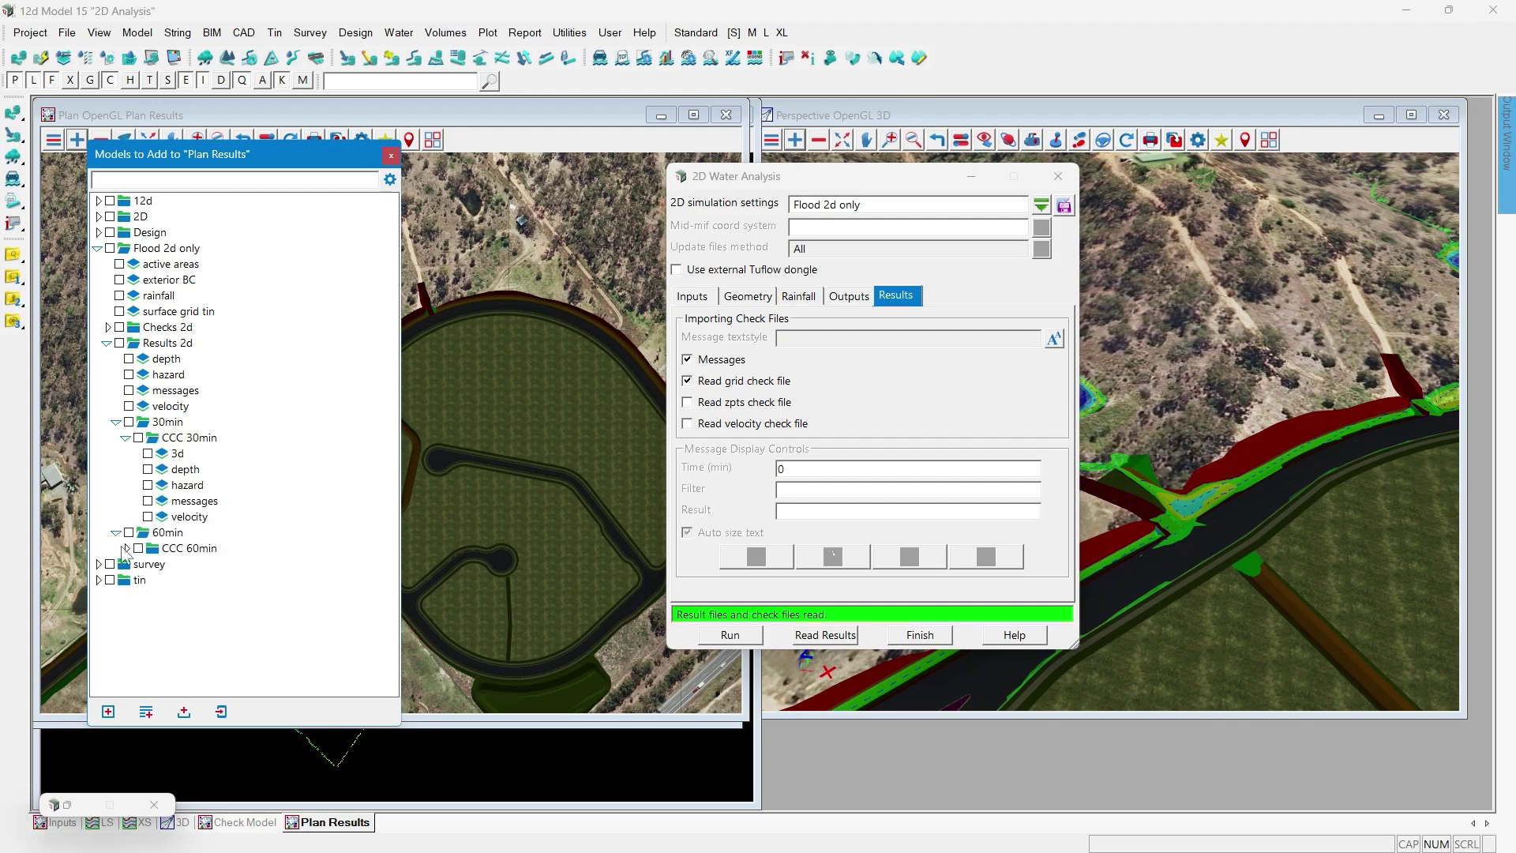
left_click(127, 548)
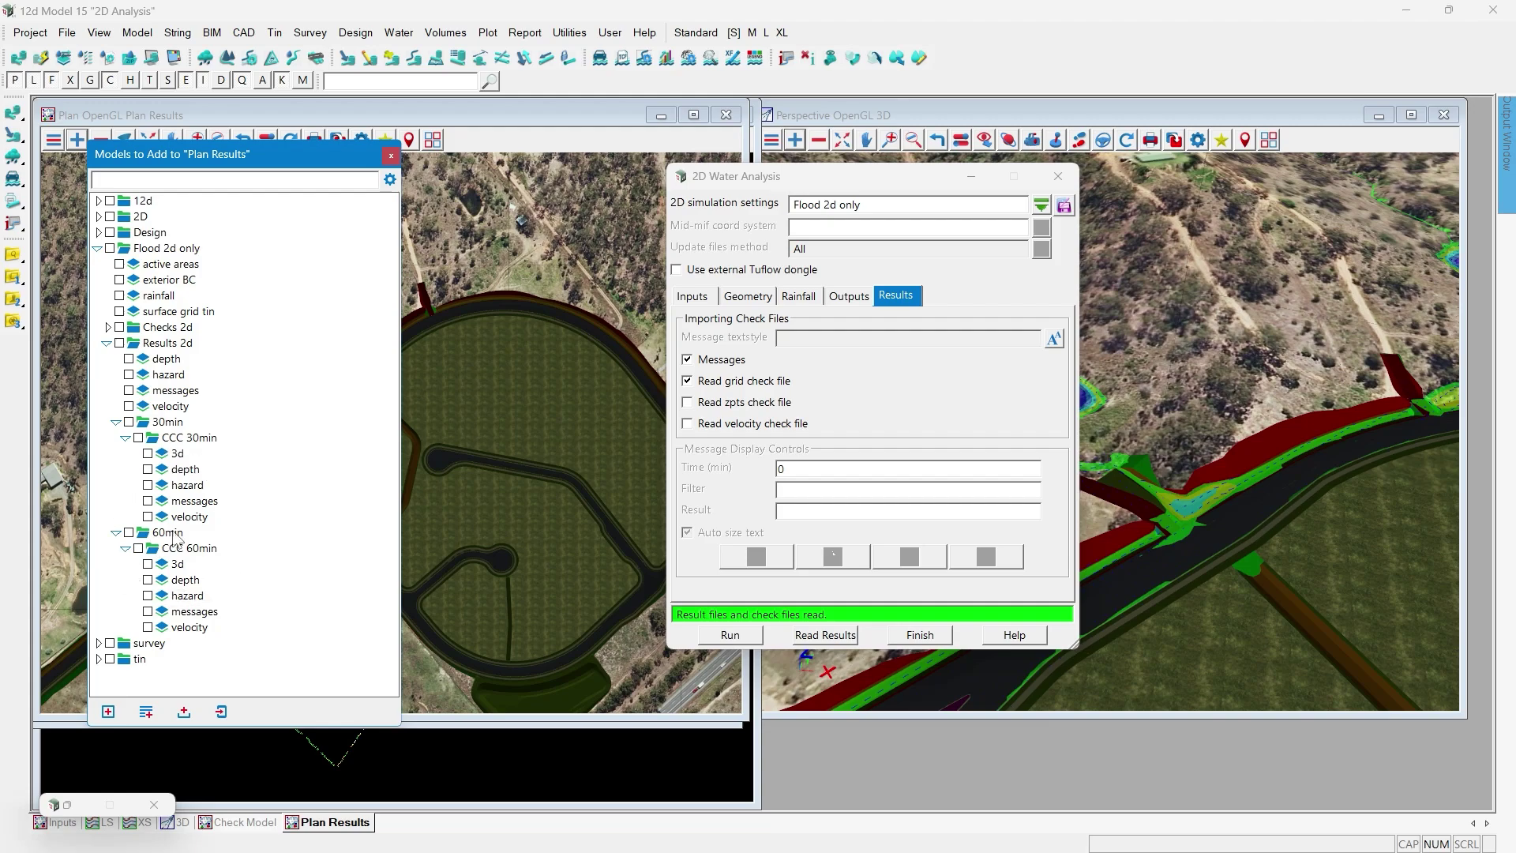
left_click(175, 570)
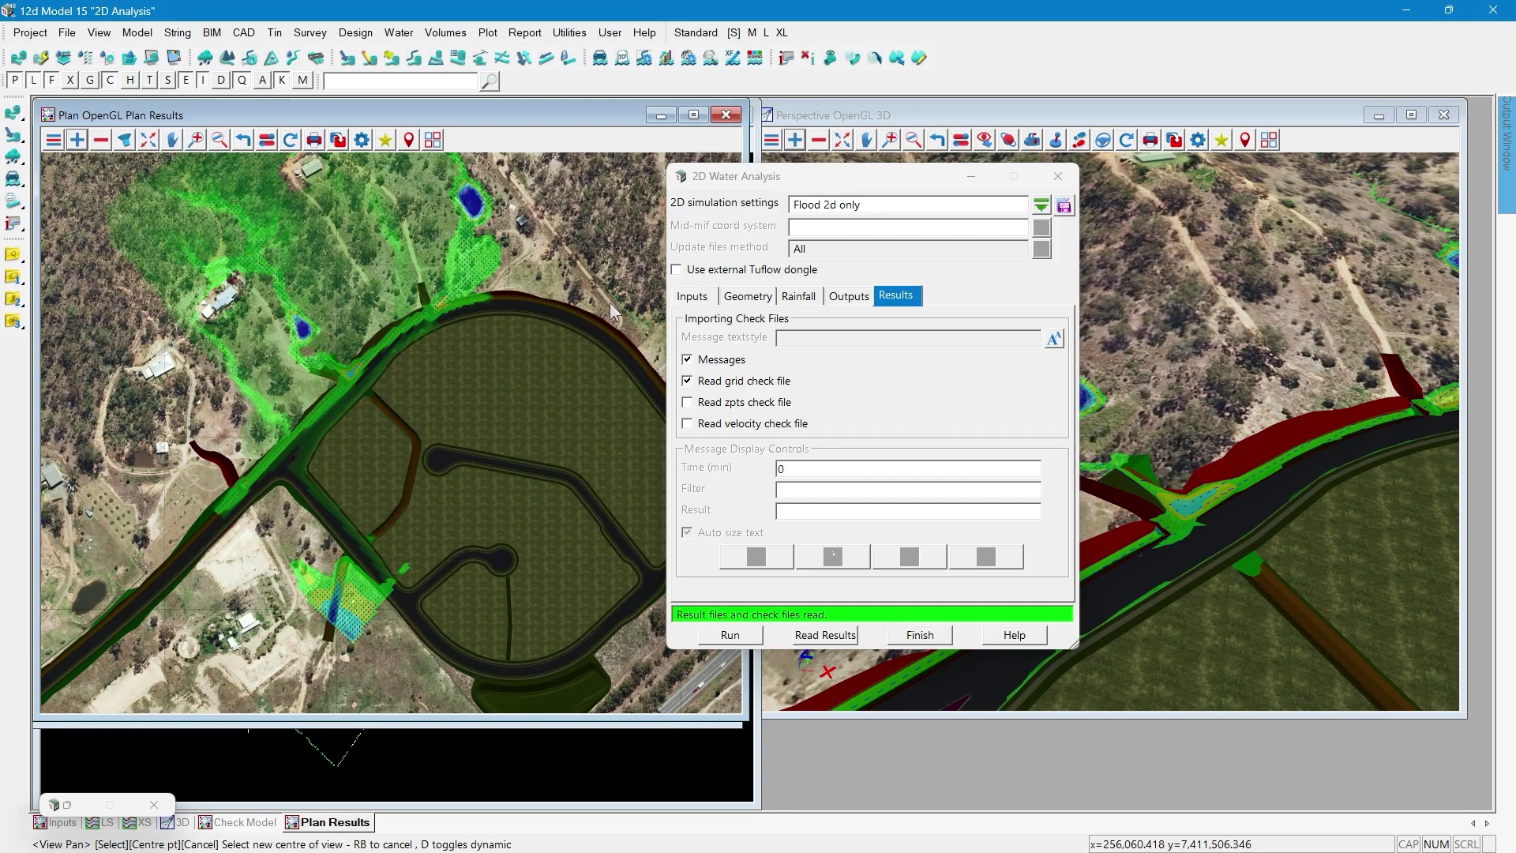
- Add the 3d model of the Flood 2d only CCC 60min results to the 3D perspective view
left_click(795, 140)
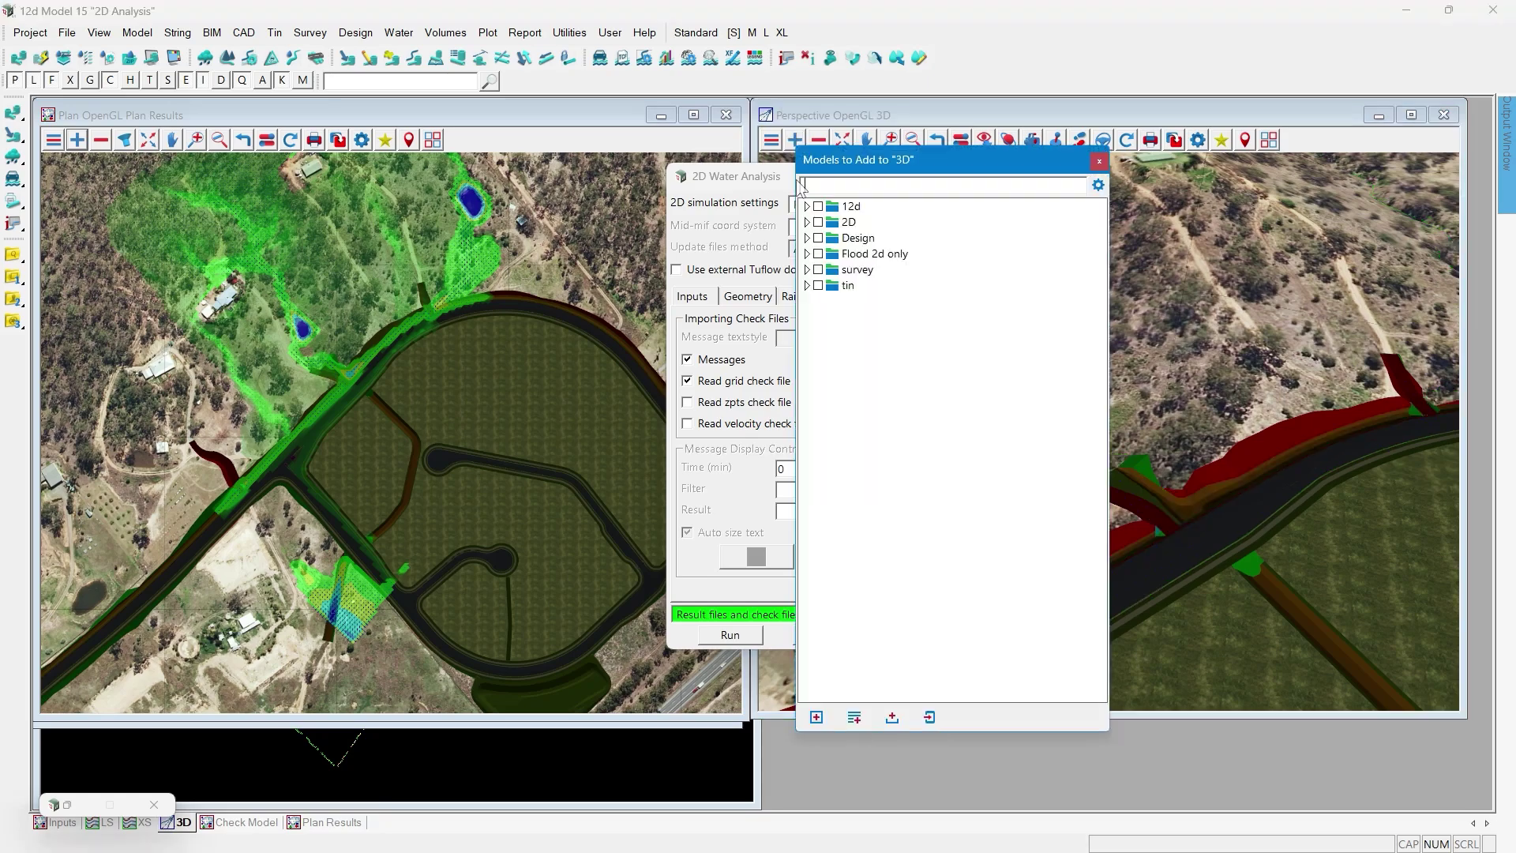
left_click(806, 254)
left_click(815, 348)
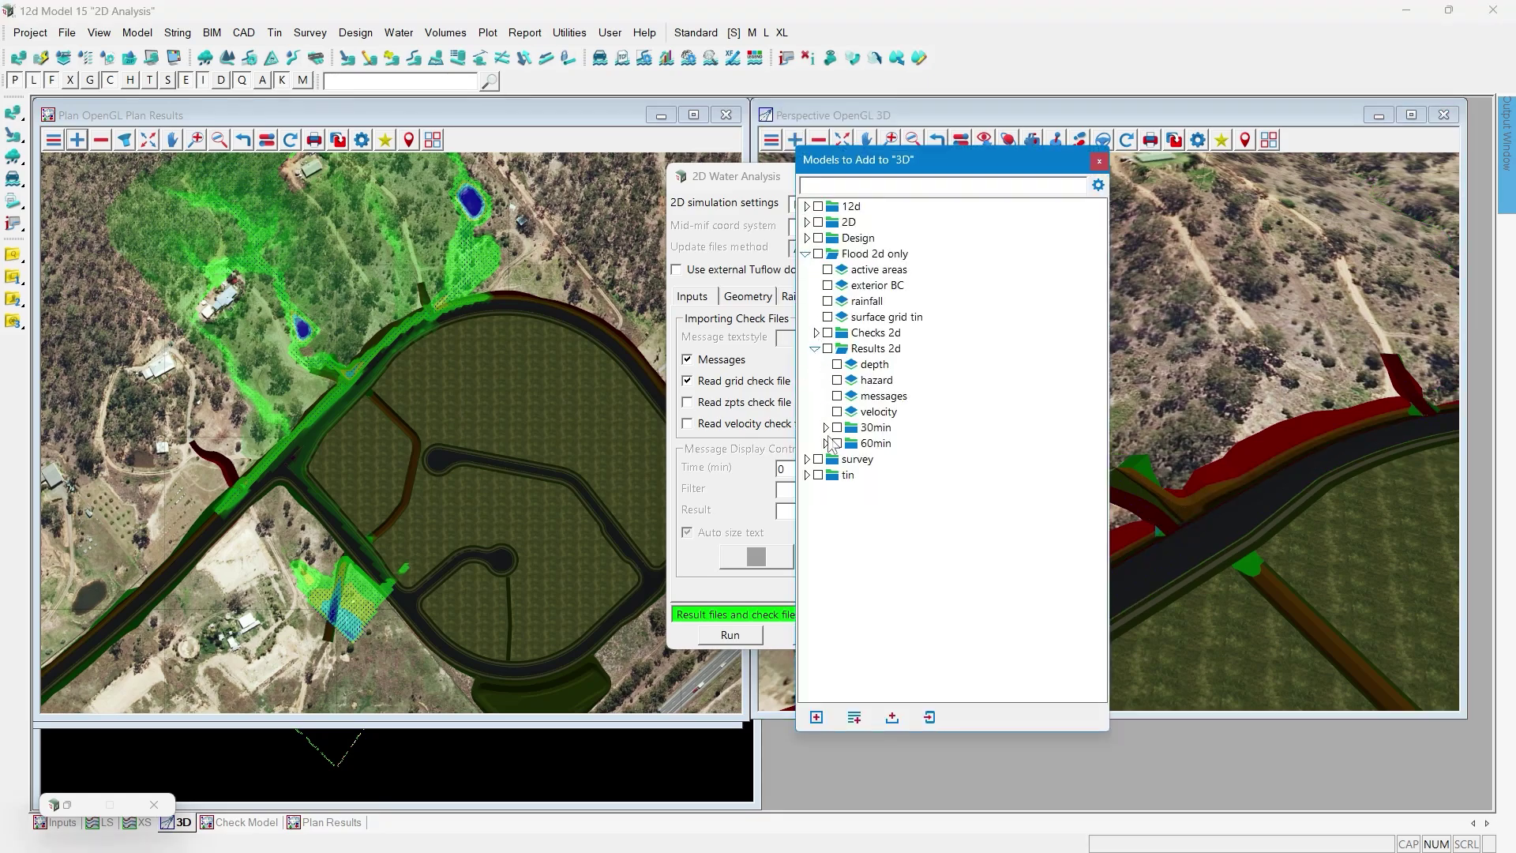
left_click(825, 443)
left_click(834, 459)
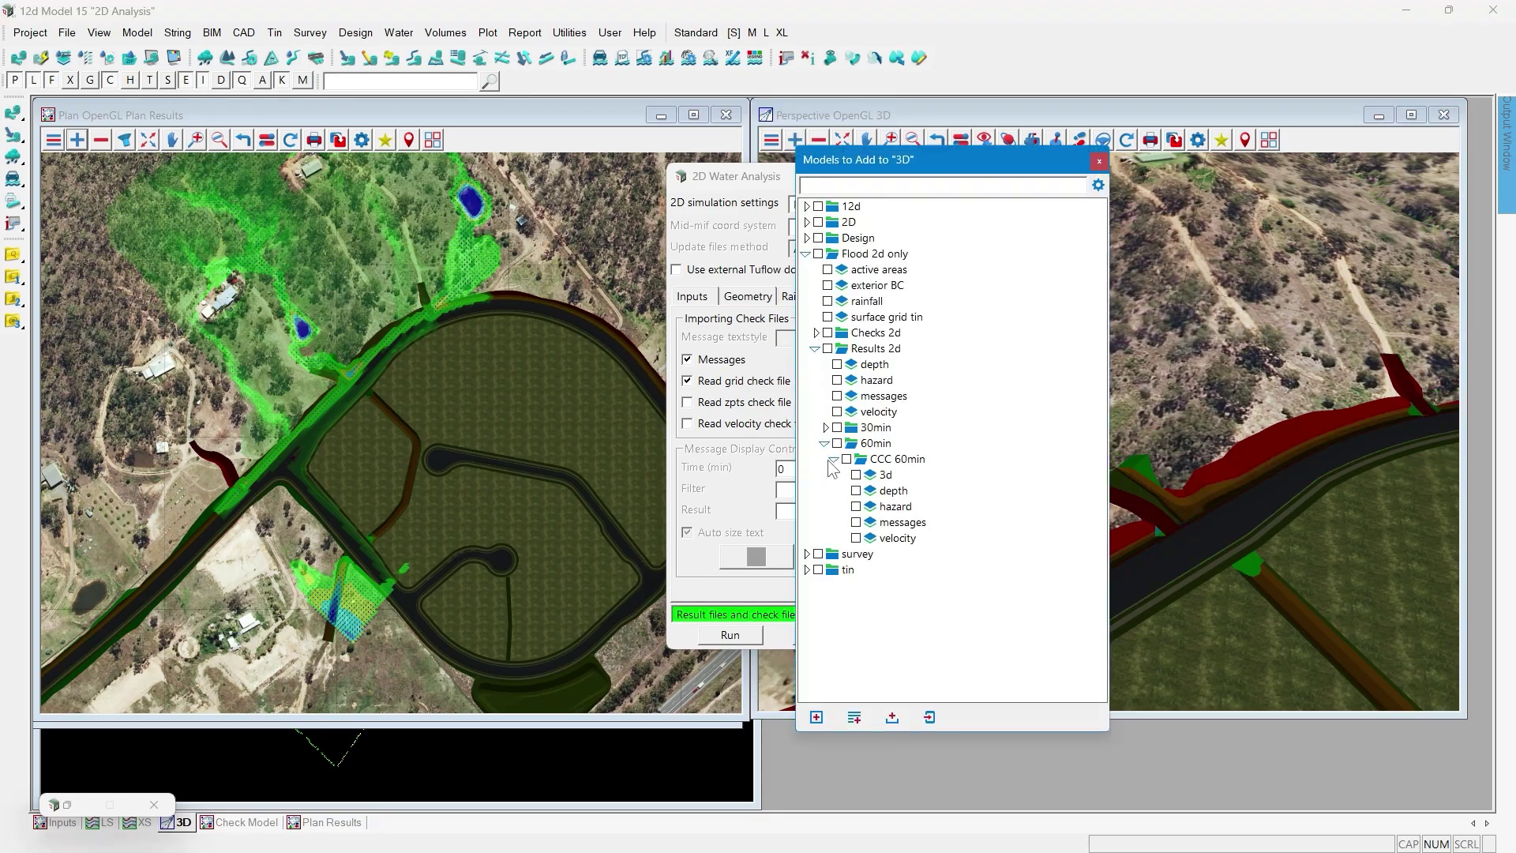
double_click(885, 474)
middle_click_drag(1169, 371, 1168, 371)
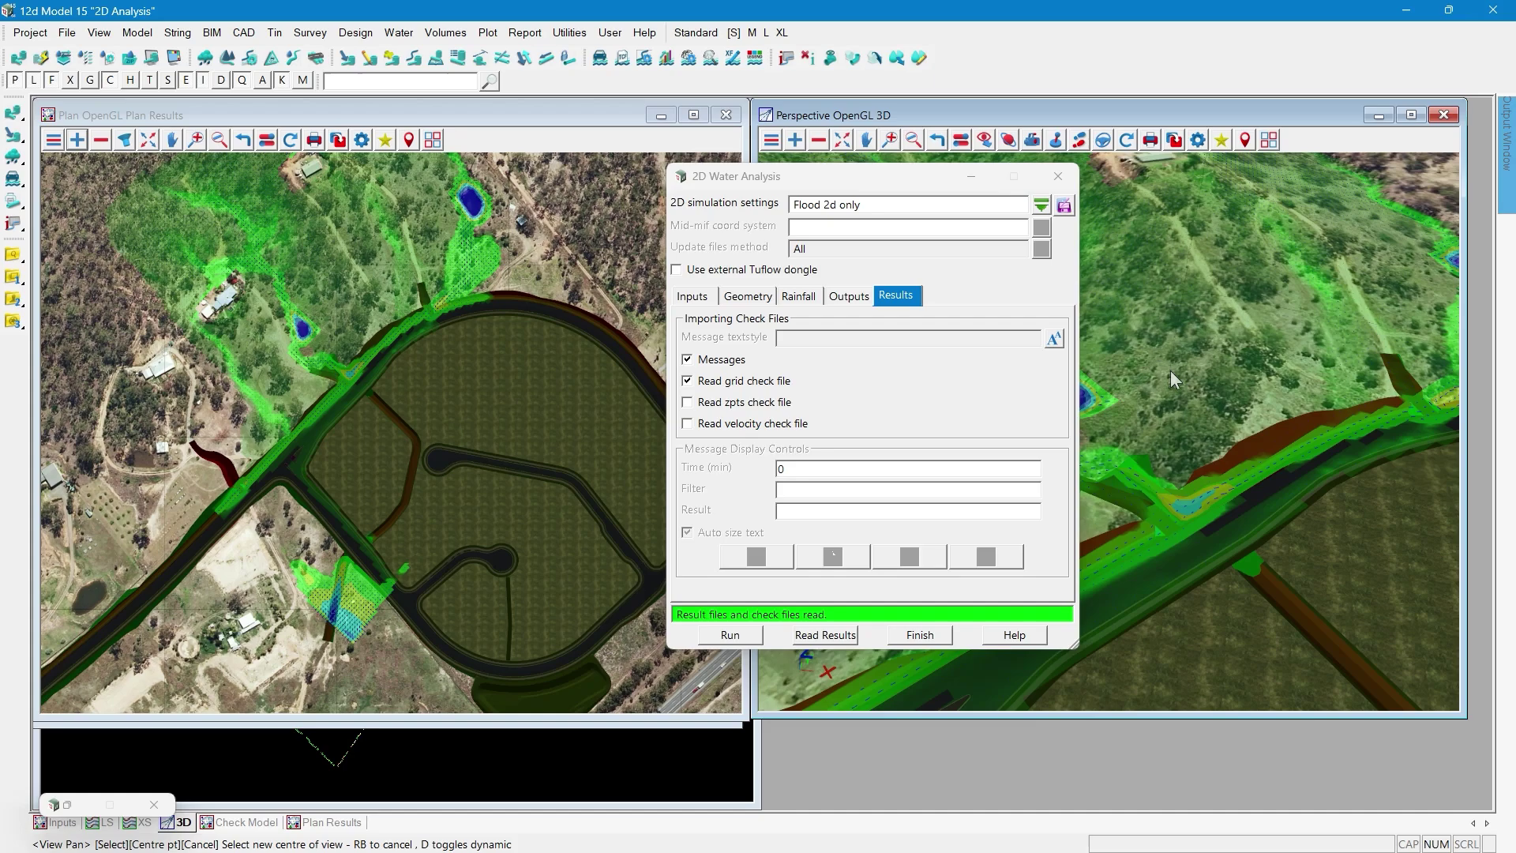
middle_click_drag(1170, 371, 1170, 371)
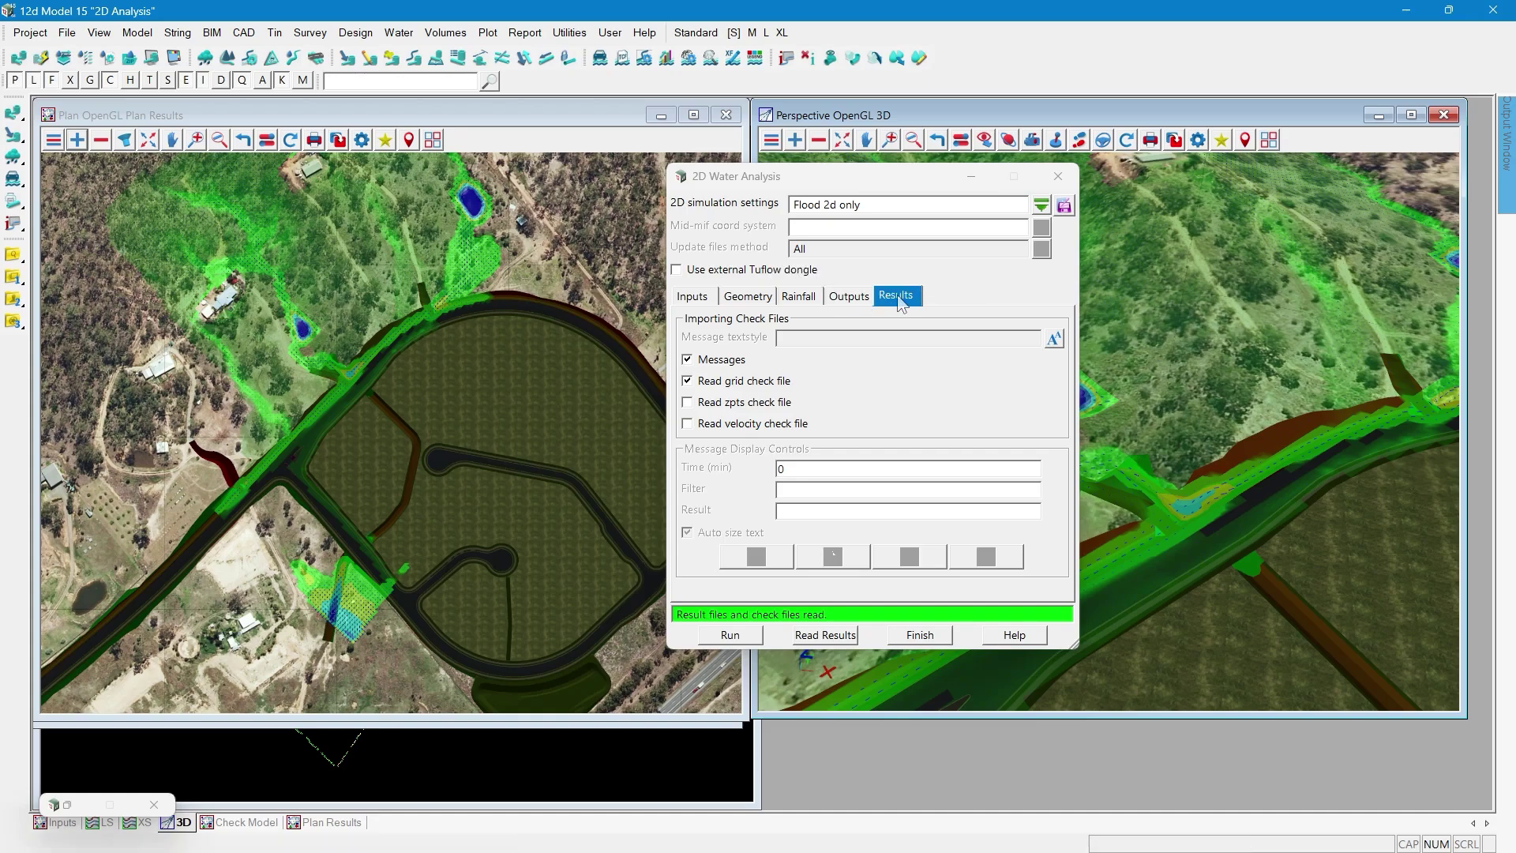
- Open the project folder in File Explorer and examine the 30 and 60 minute result files in Flood 2d only\RunResults
left_click(14, 254)
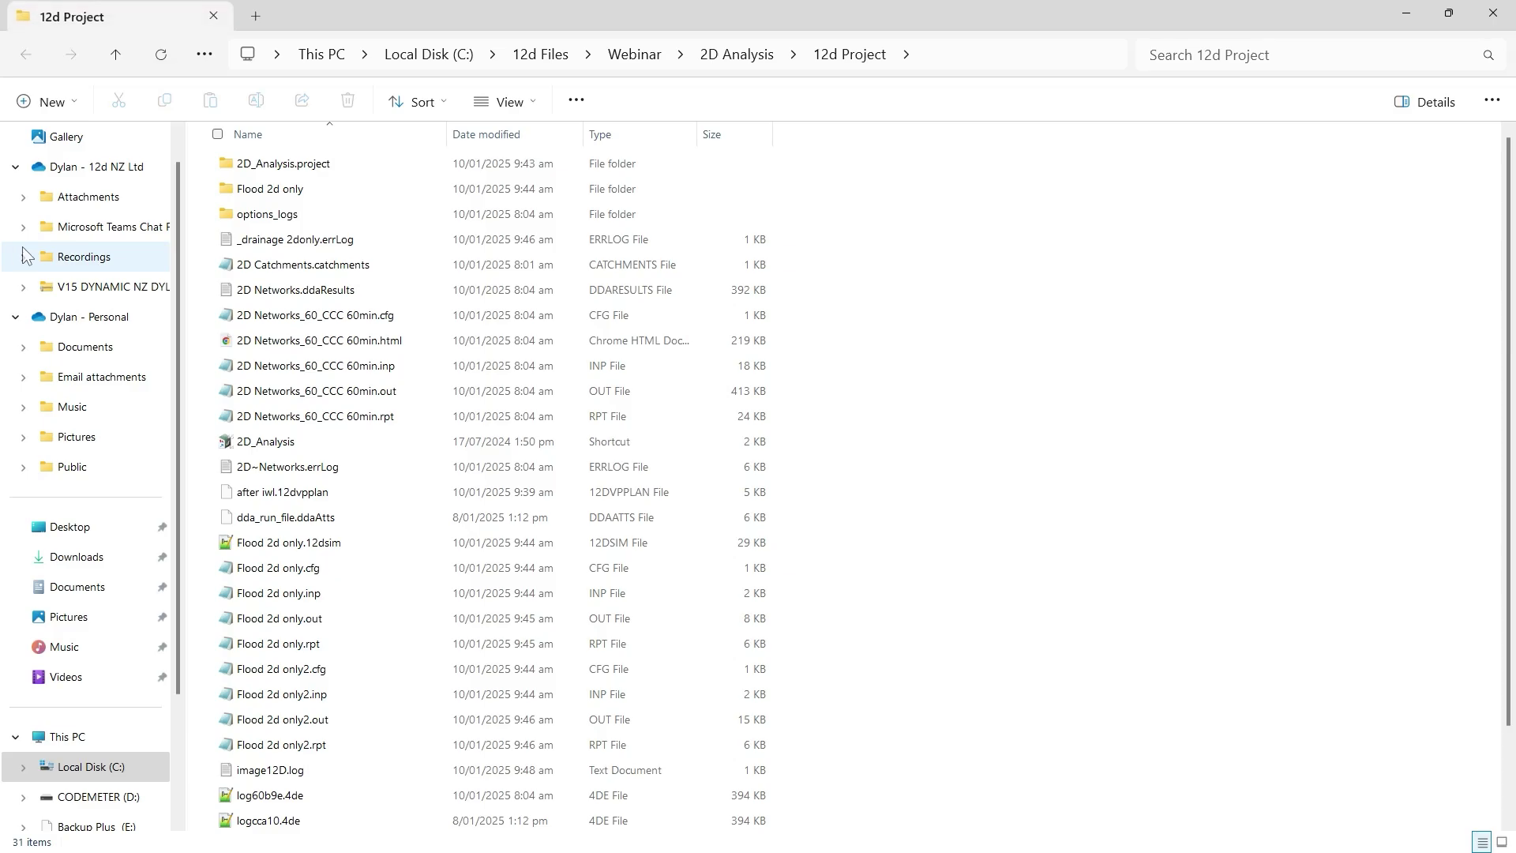
left_click(265, 194)
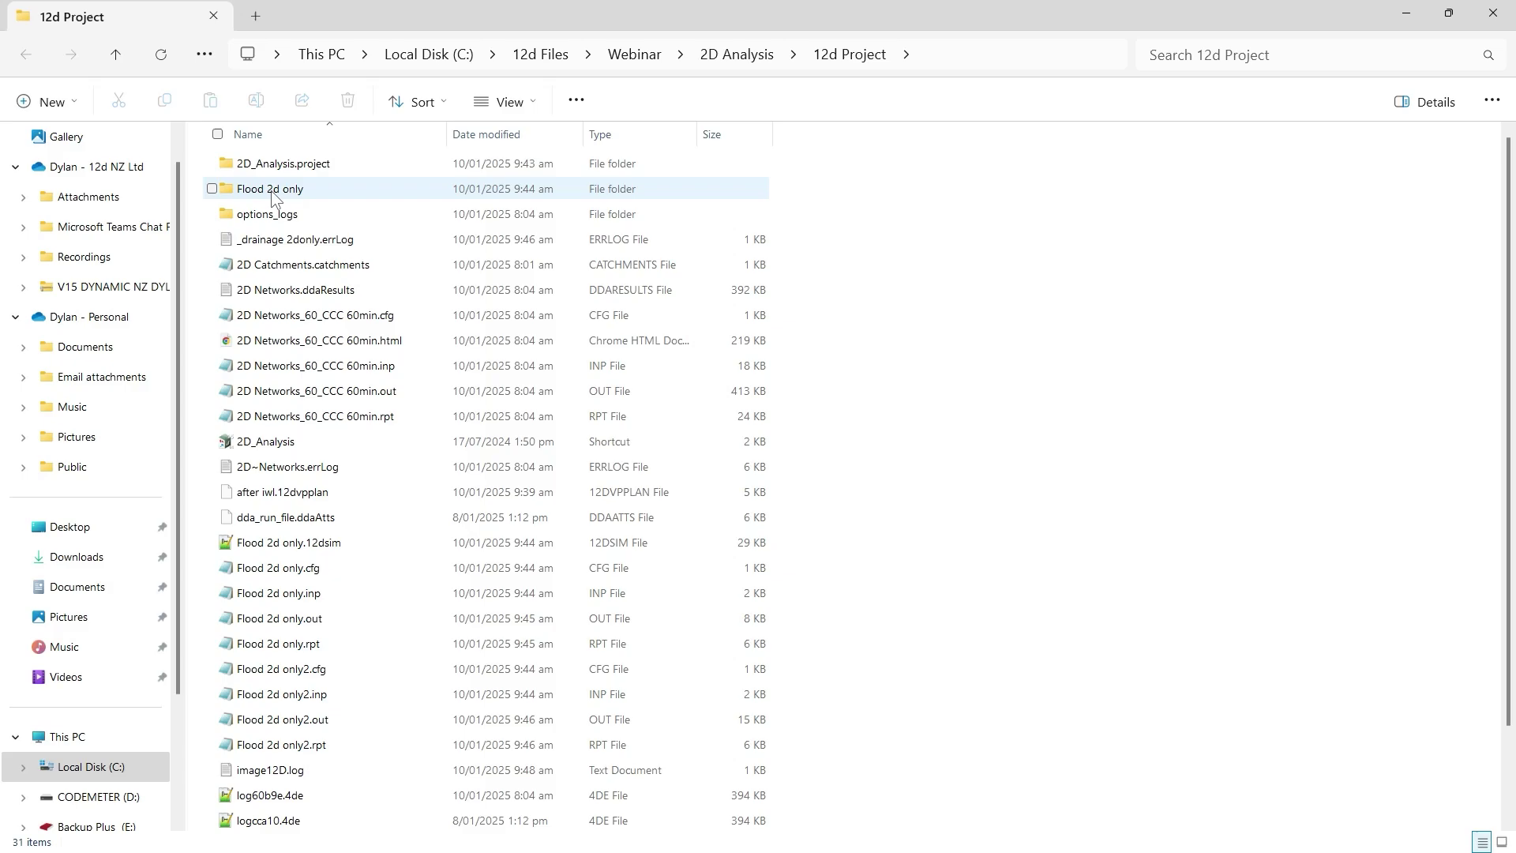
double_click(271, 191)
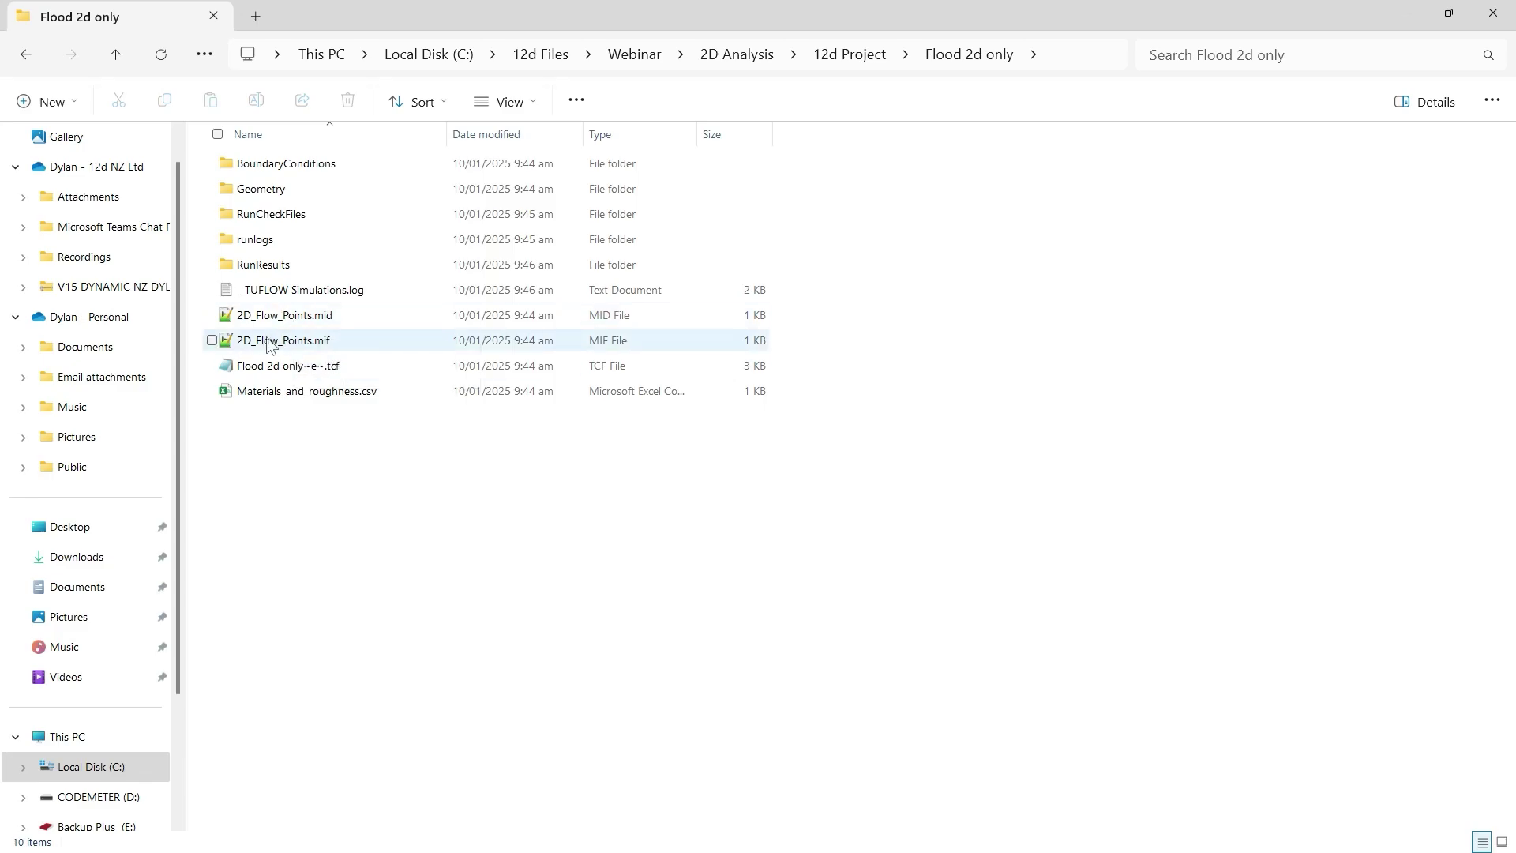
double_click(253, 269)
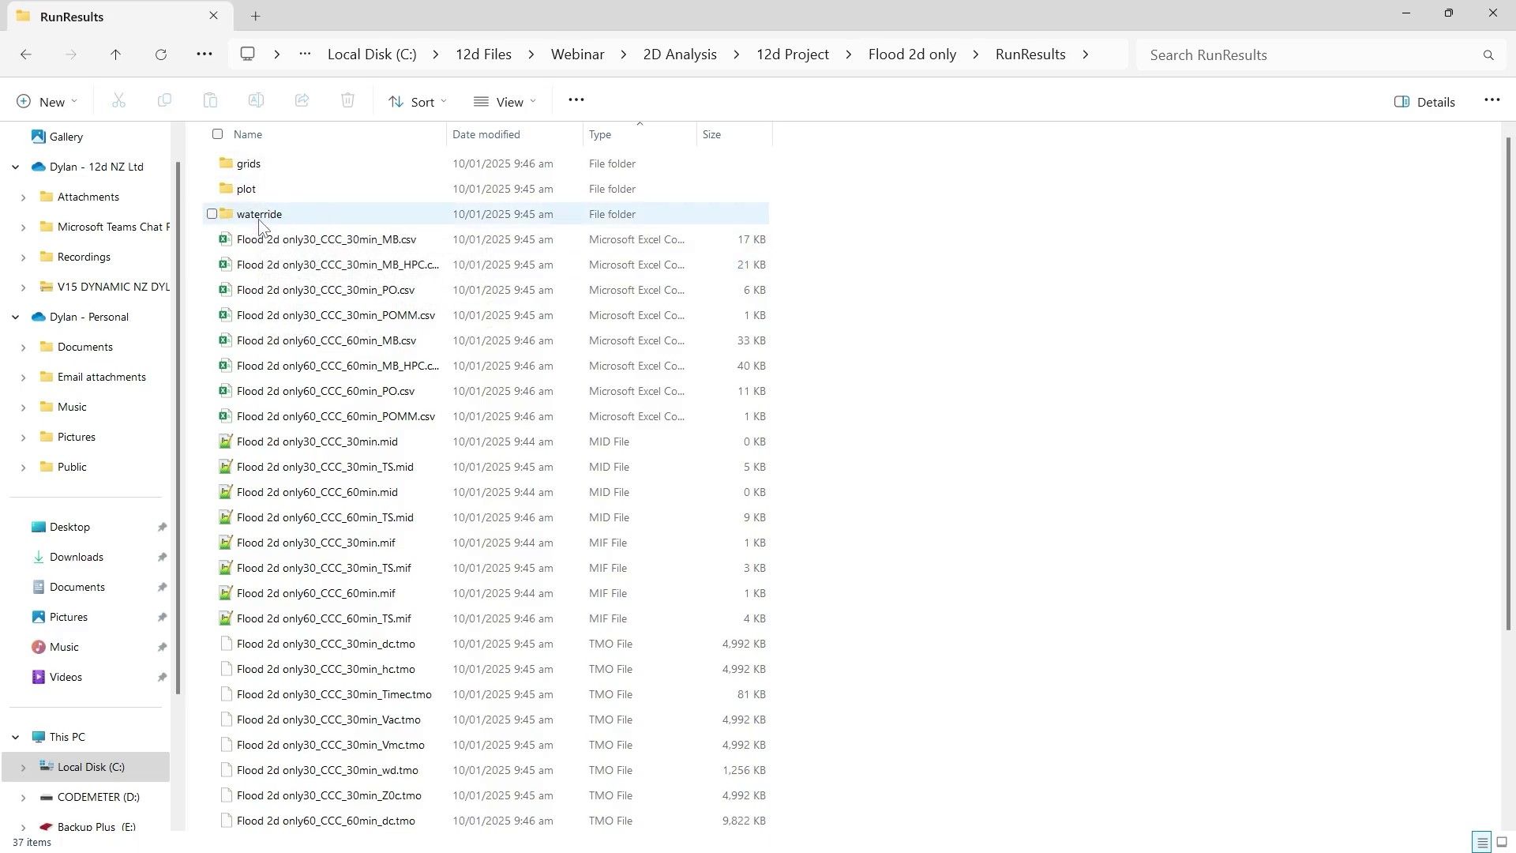
scroll(300, 631, "down", 3)
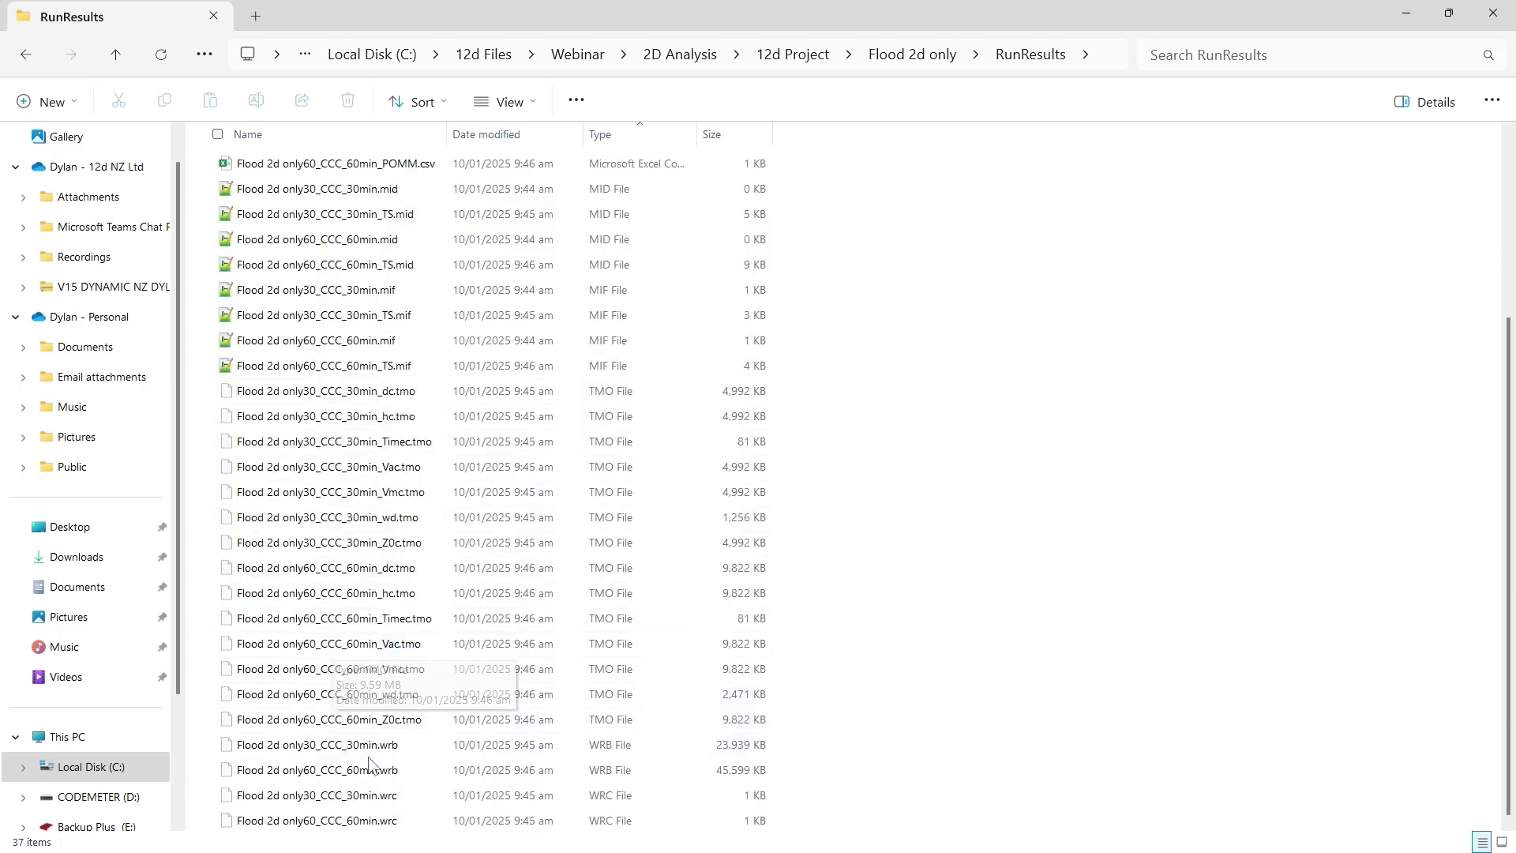
scroll(332, 450, "up", 3)
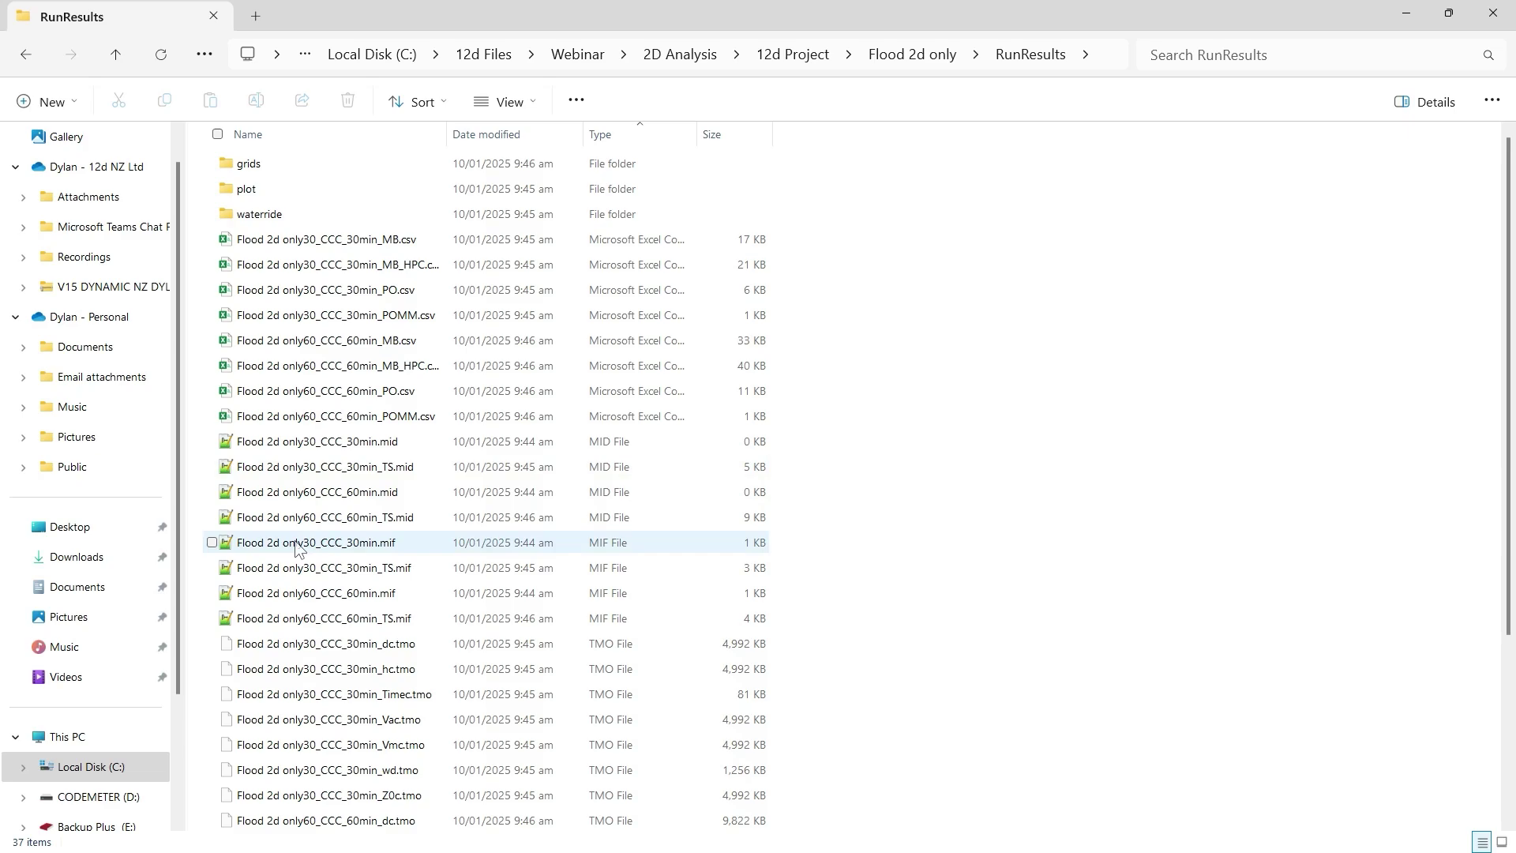
left_click(1493, 14)
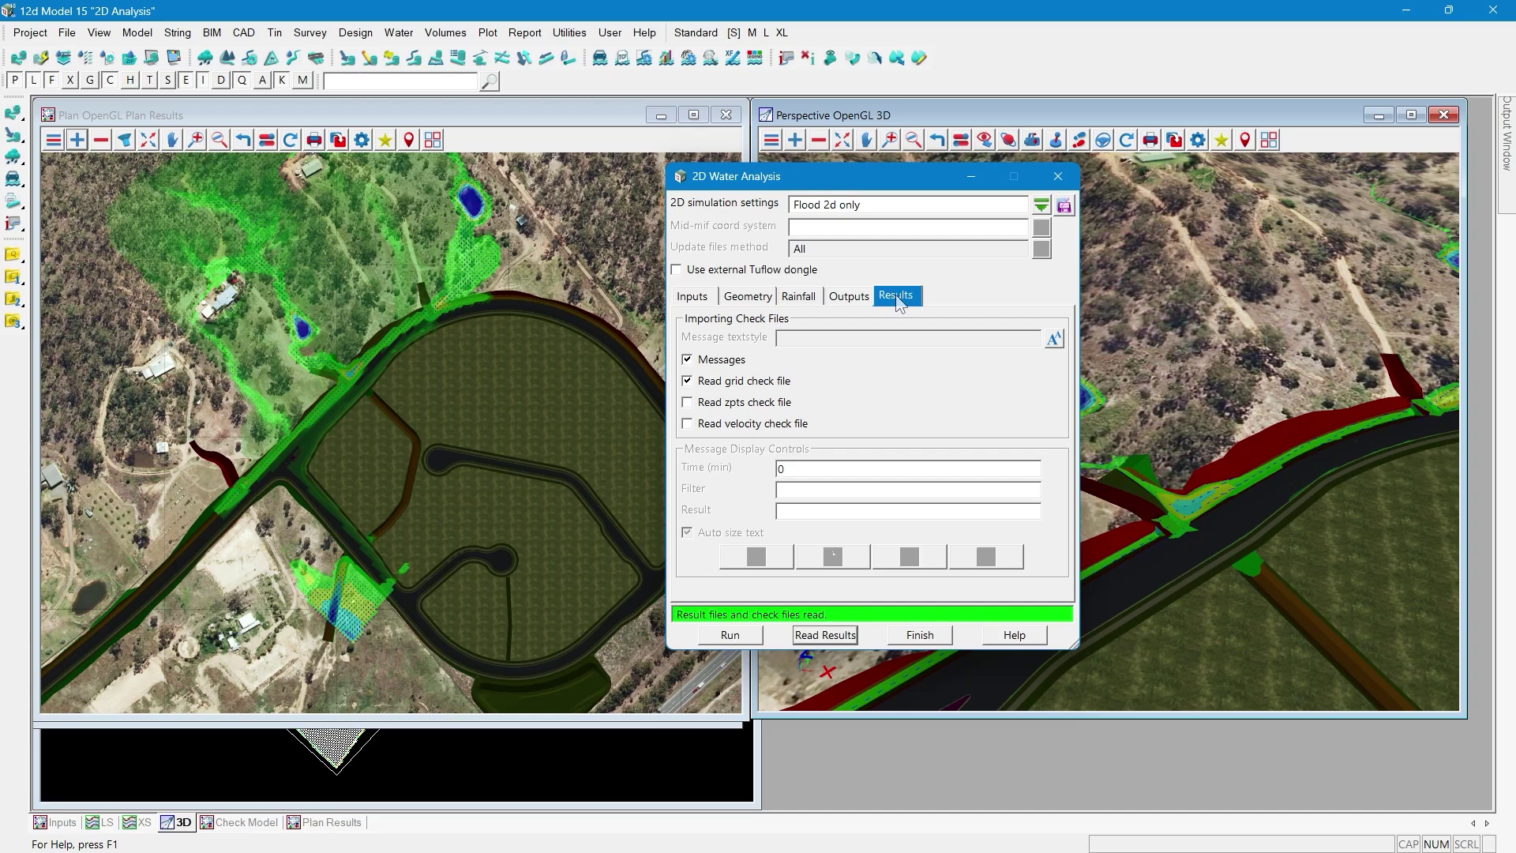
- Reopen the Rainfall Event Selector, load DRAIN_HYDRO_2d.12dhydro and set the ARI to 100 years
left_click(400, 33)
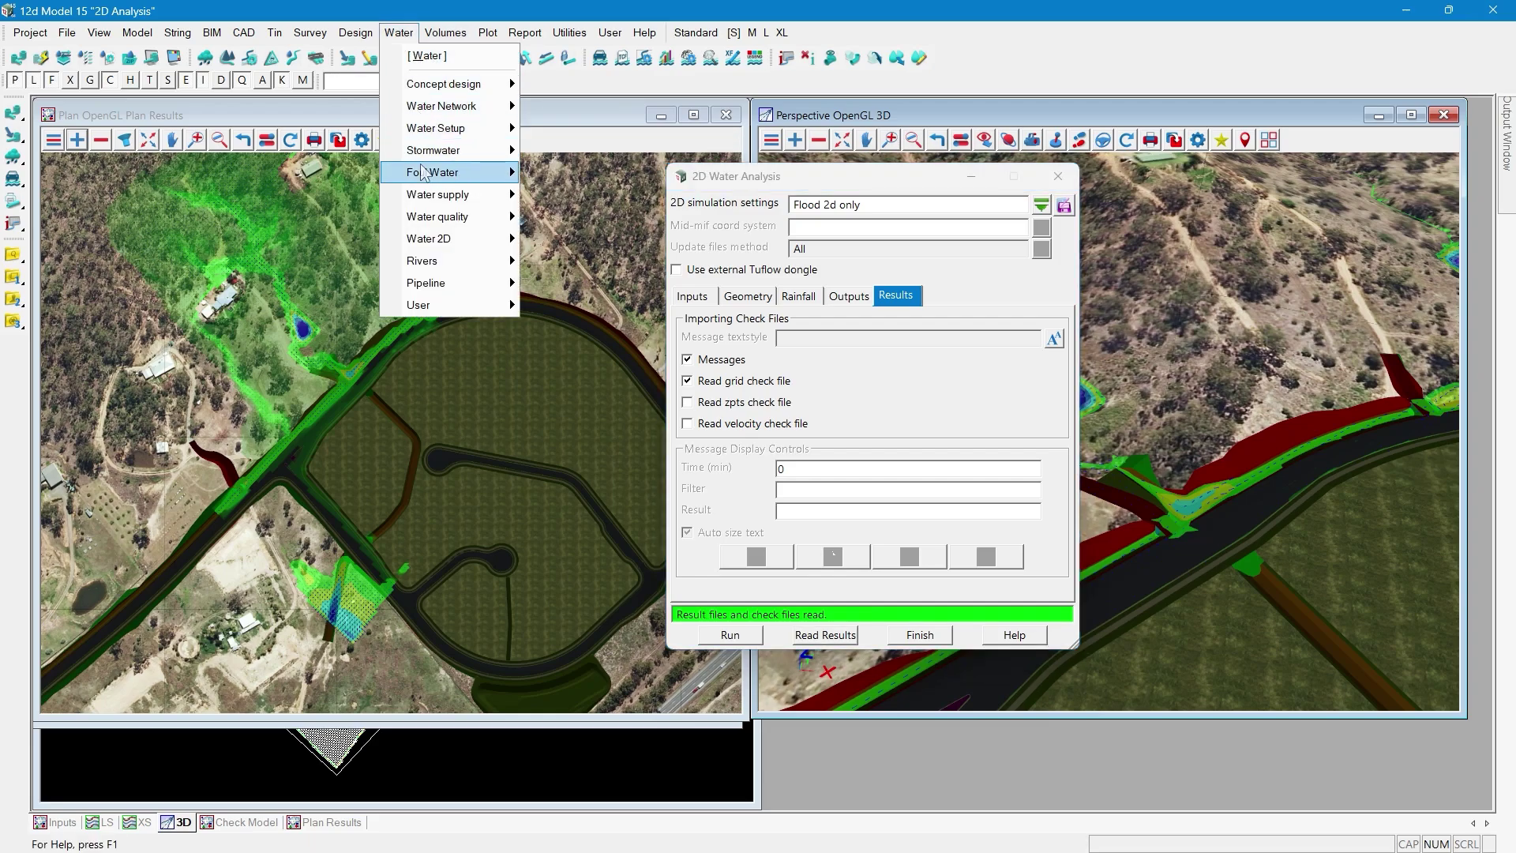
mouse_move(466, 150)
mouse_move(614, 314)
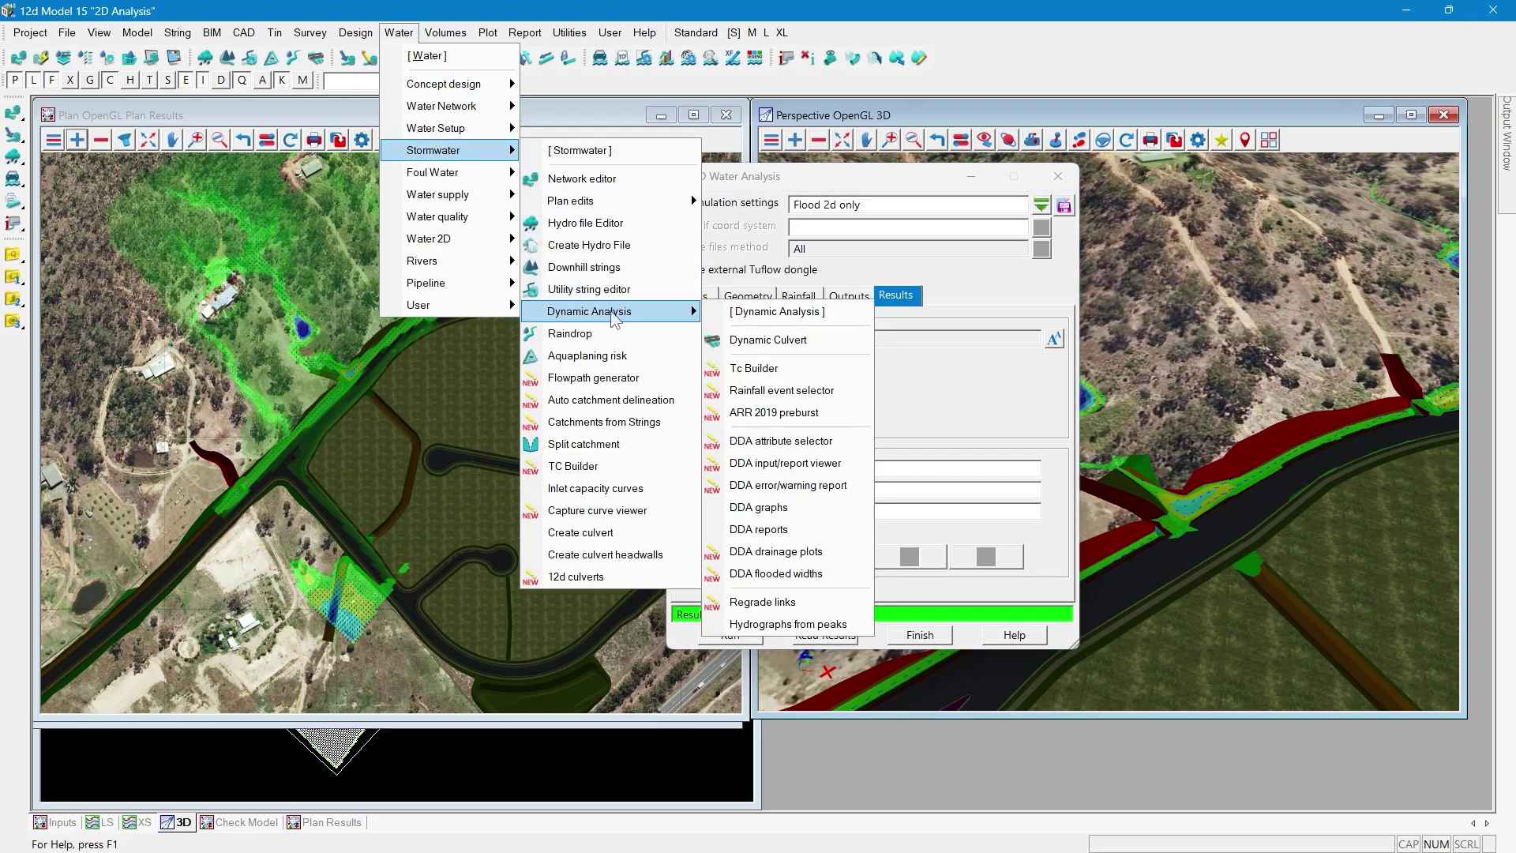
left_click(769, 392)
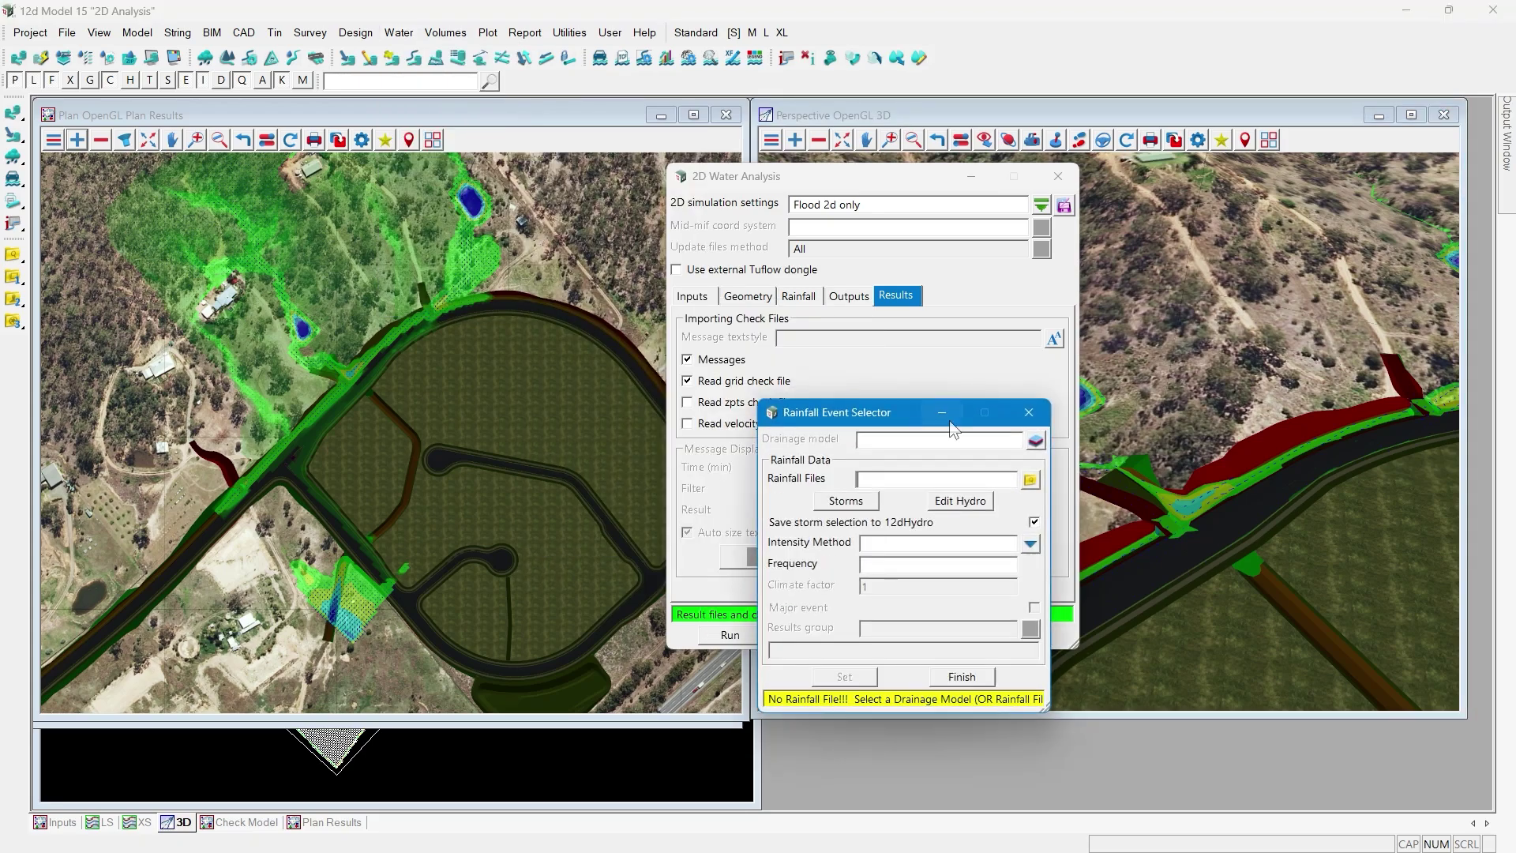
left_click(1030, 480)
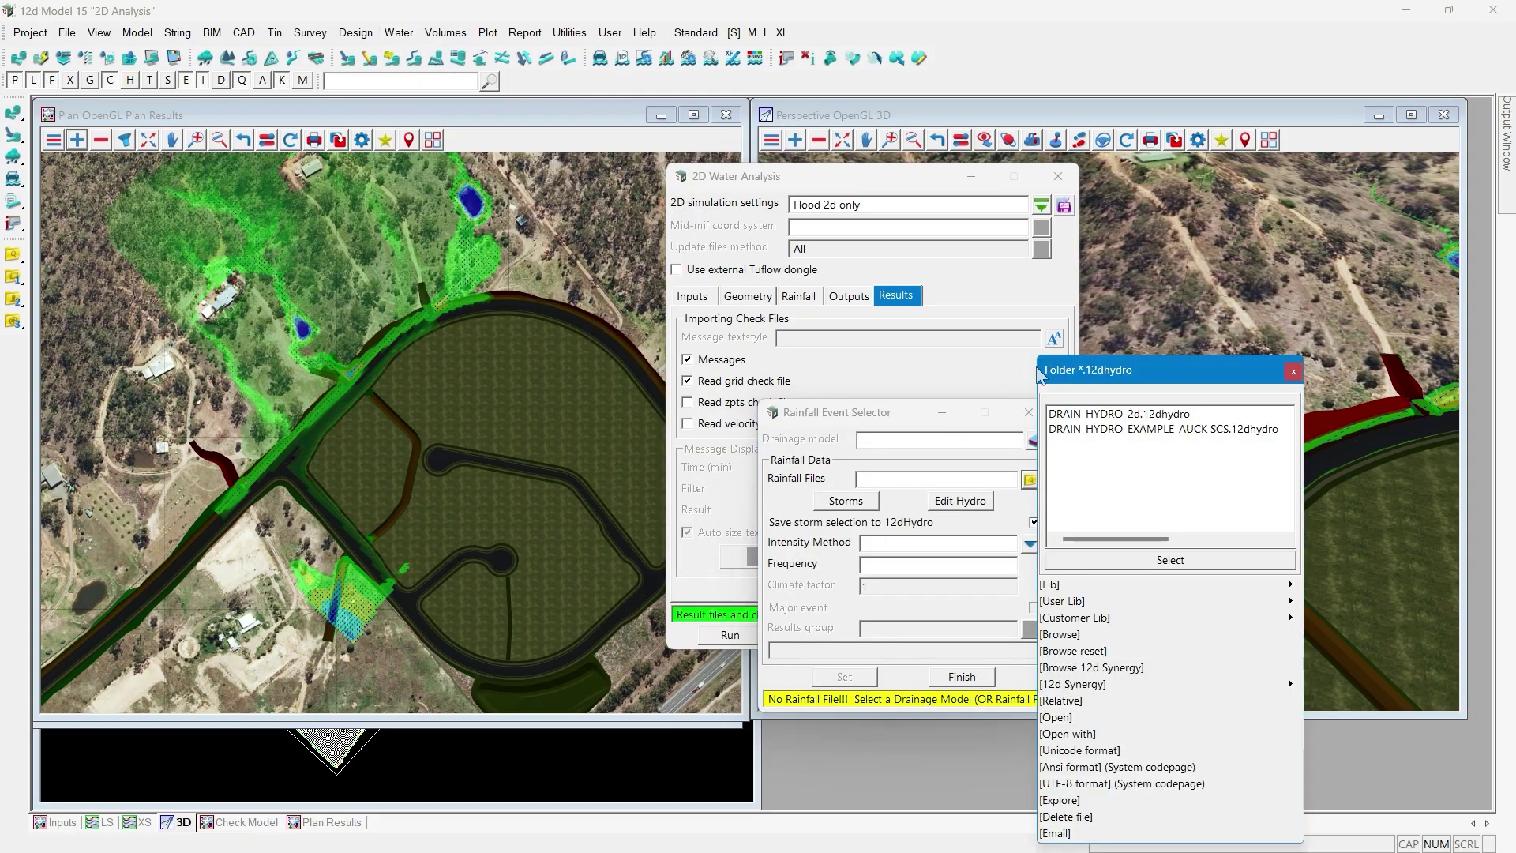
double_click(1085, 413)
left_click(895, 564)
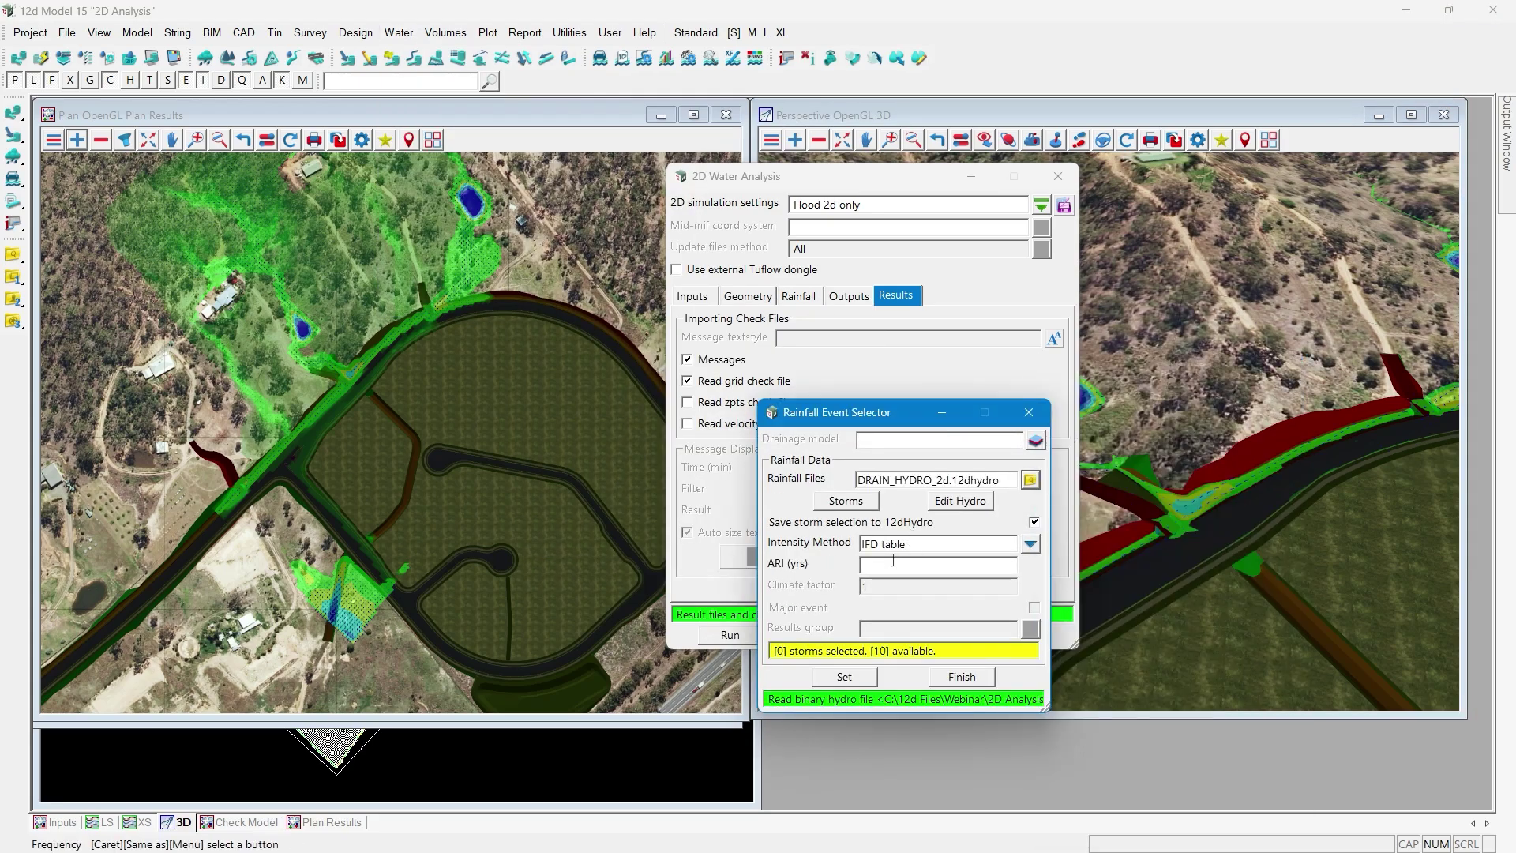
type("100")
left_click(844, 677)
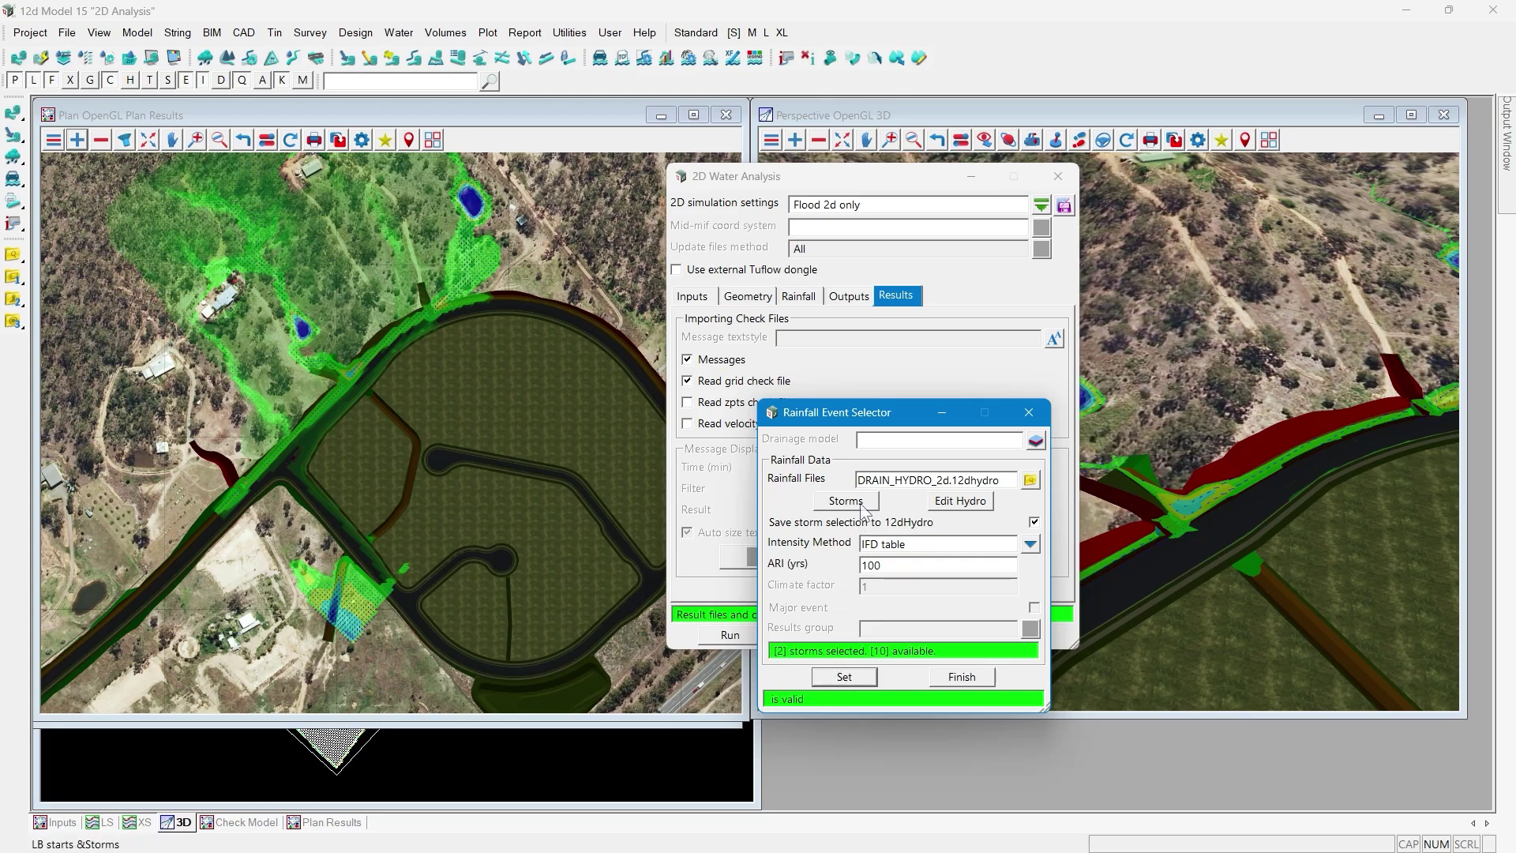
- Exclude the CCC 30min storm from the run so that only CCC 60min is selected, and apply the storm selection
left_click(845, 501)
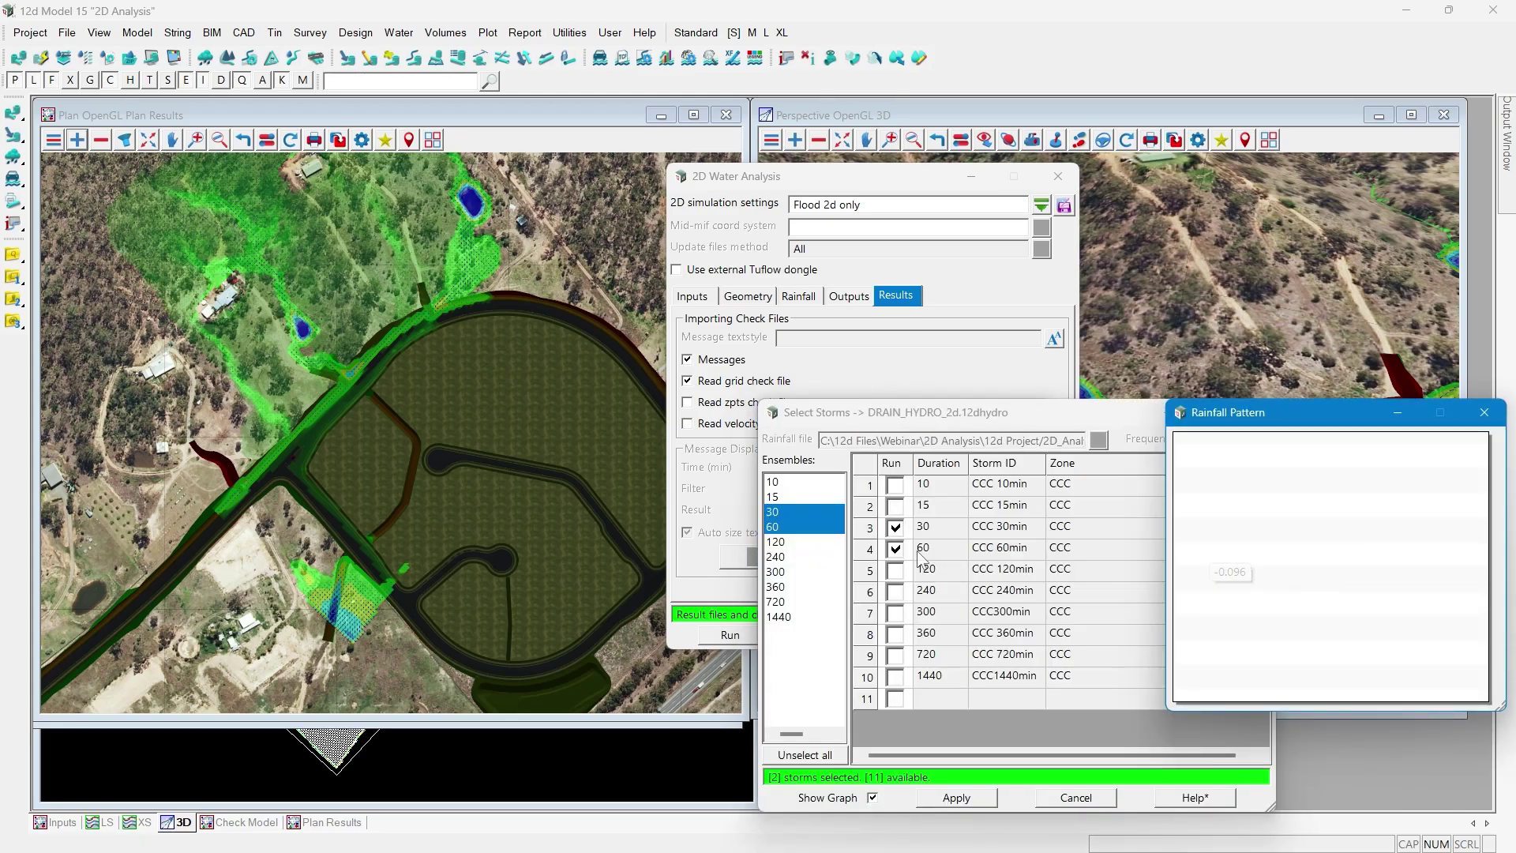
left_click(895, 527)
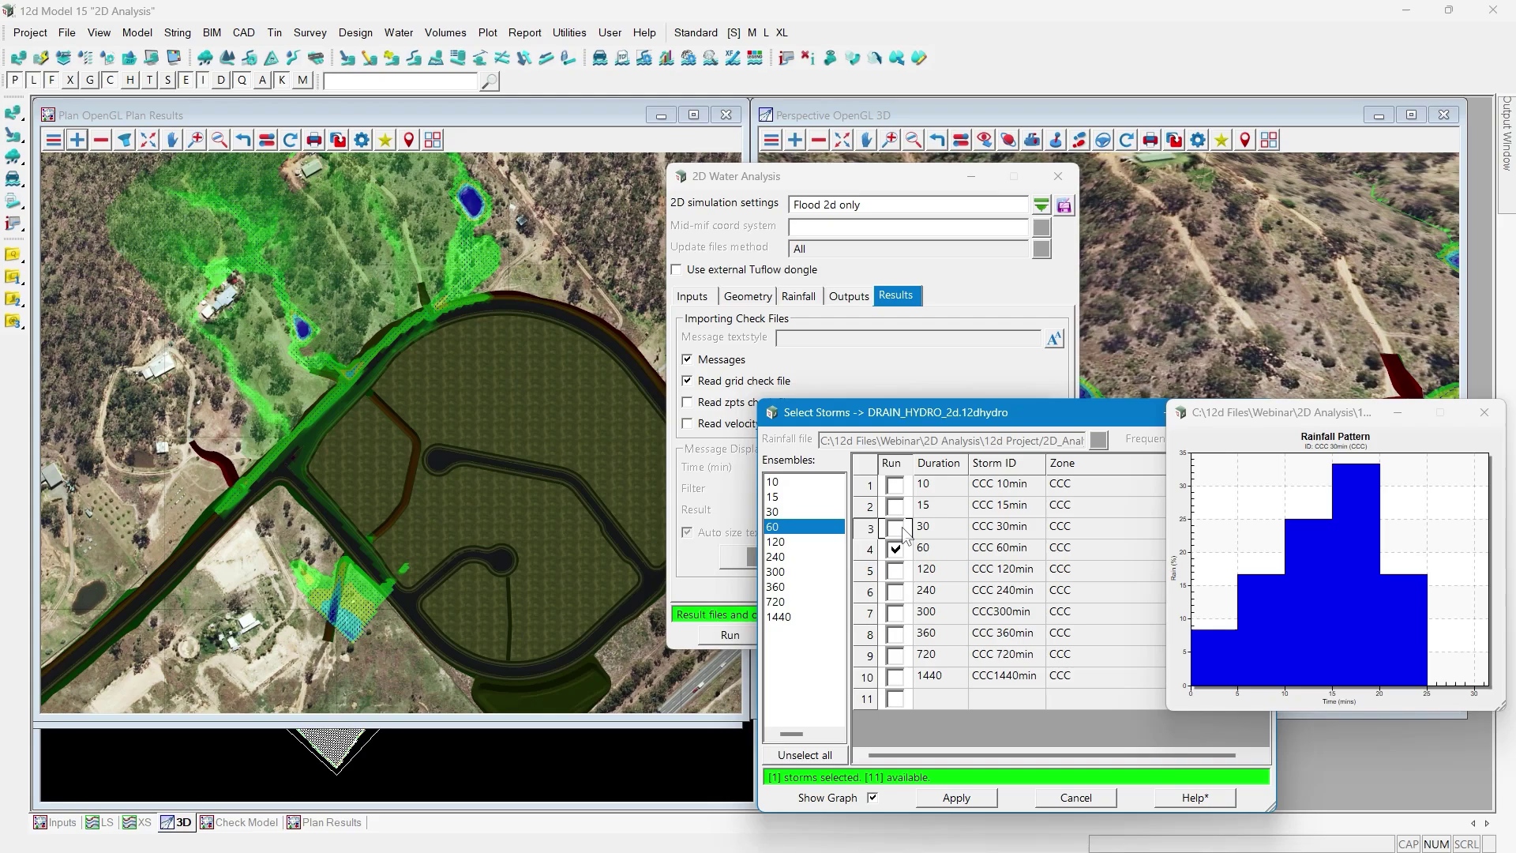
left_click(960, 798)
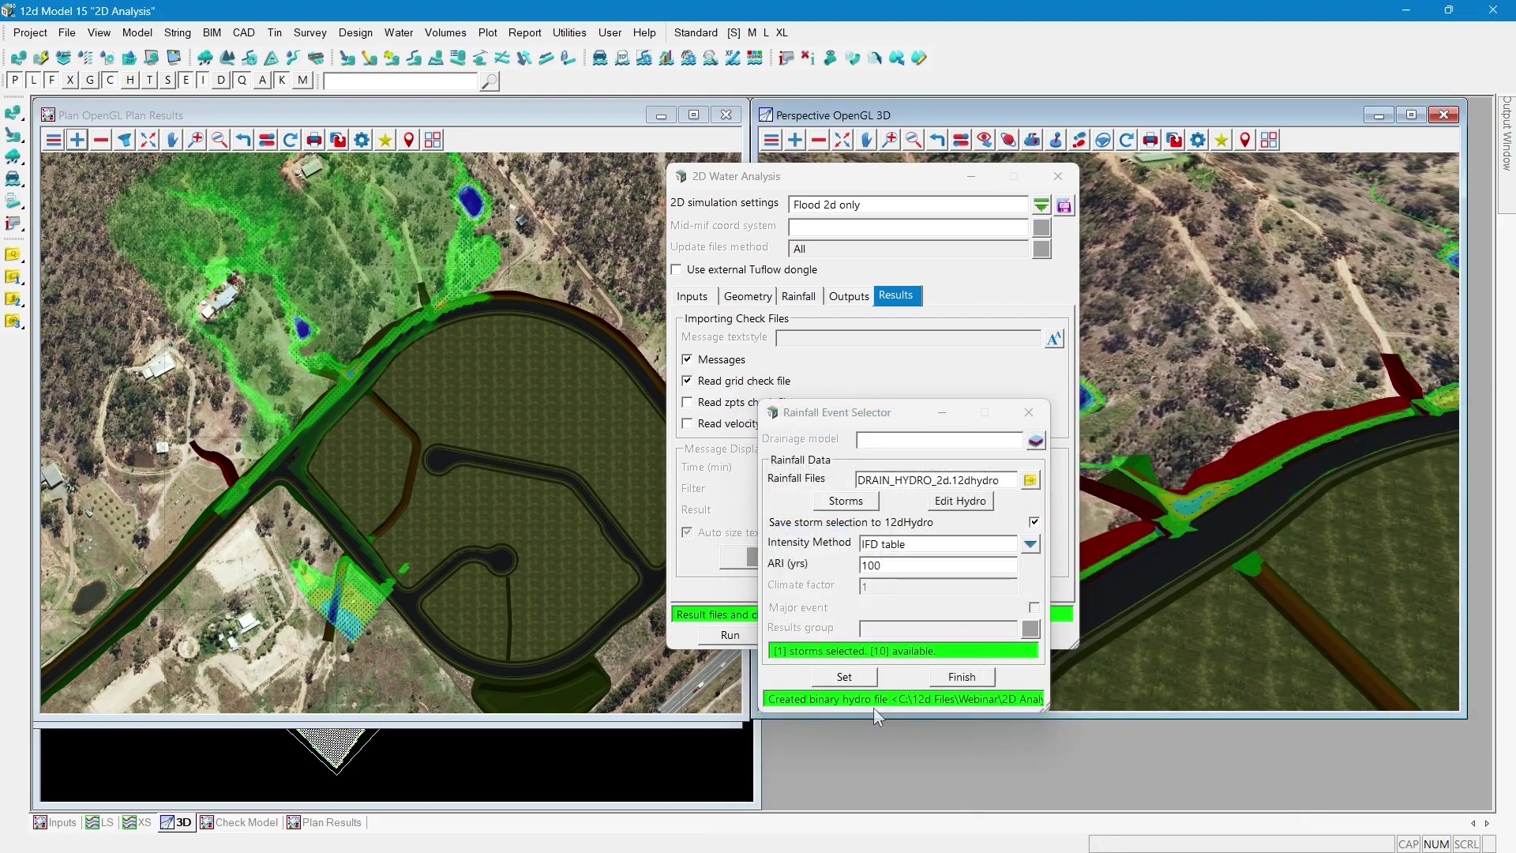
left_click(967, 679)
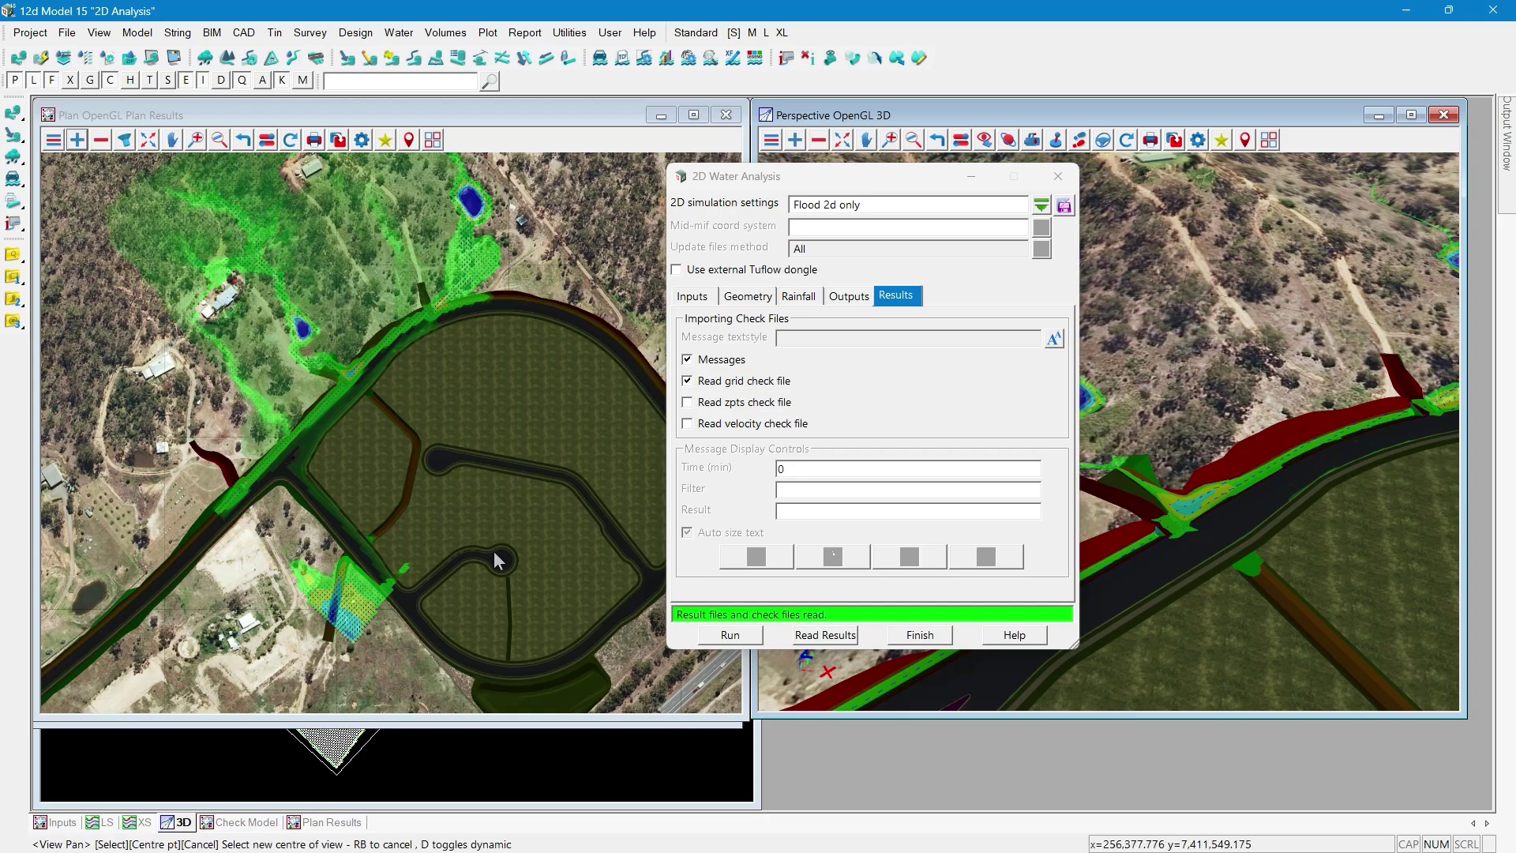
- In the Check Model view, remove the dense grid mesh model by picking it
left_click(252, 823)
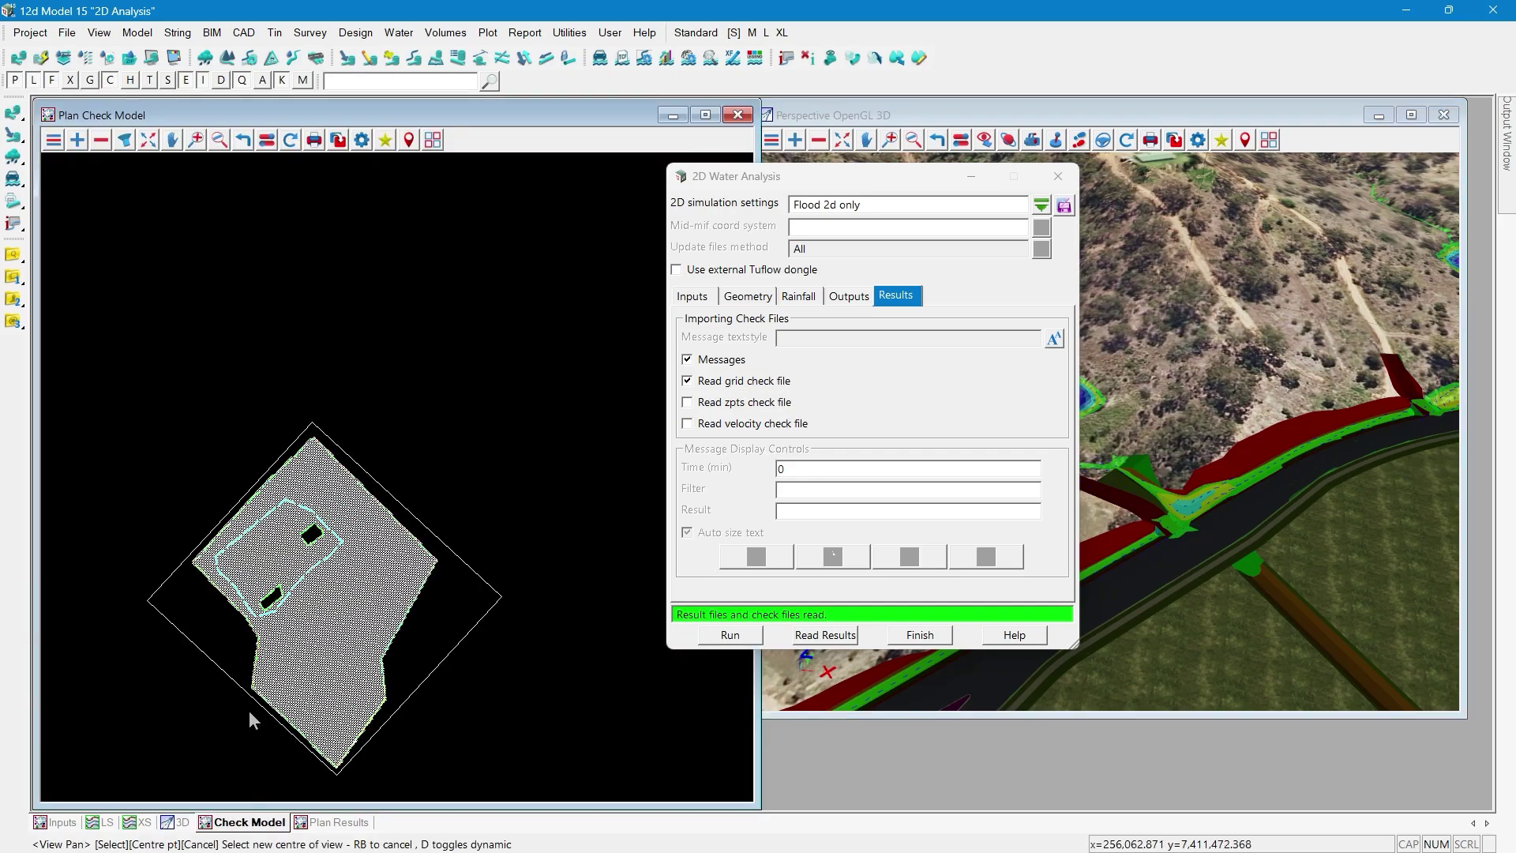
left_click(96, 146)
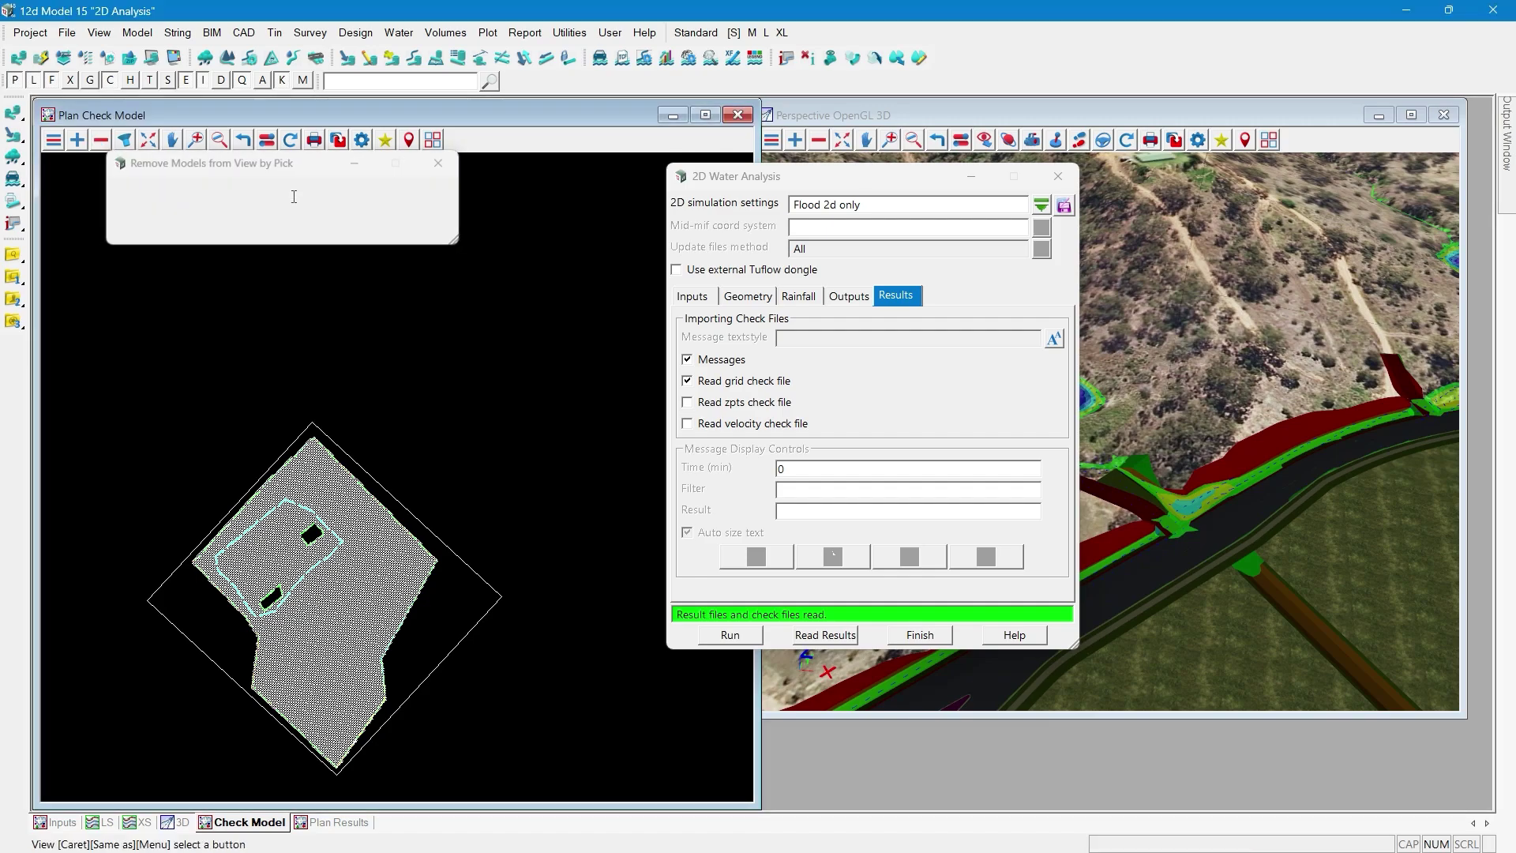
left_click(295, 627)
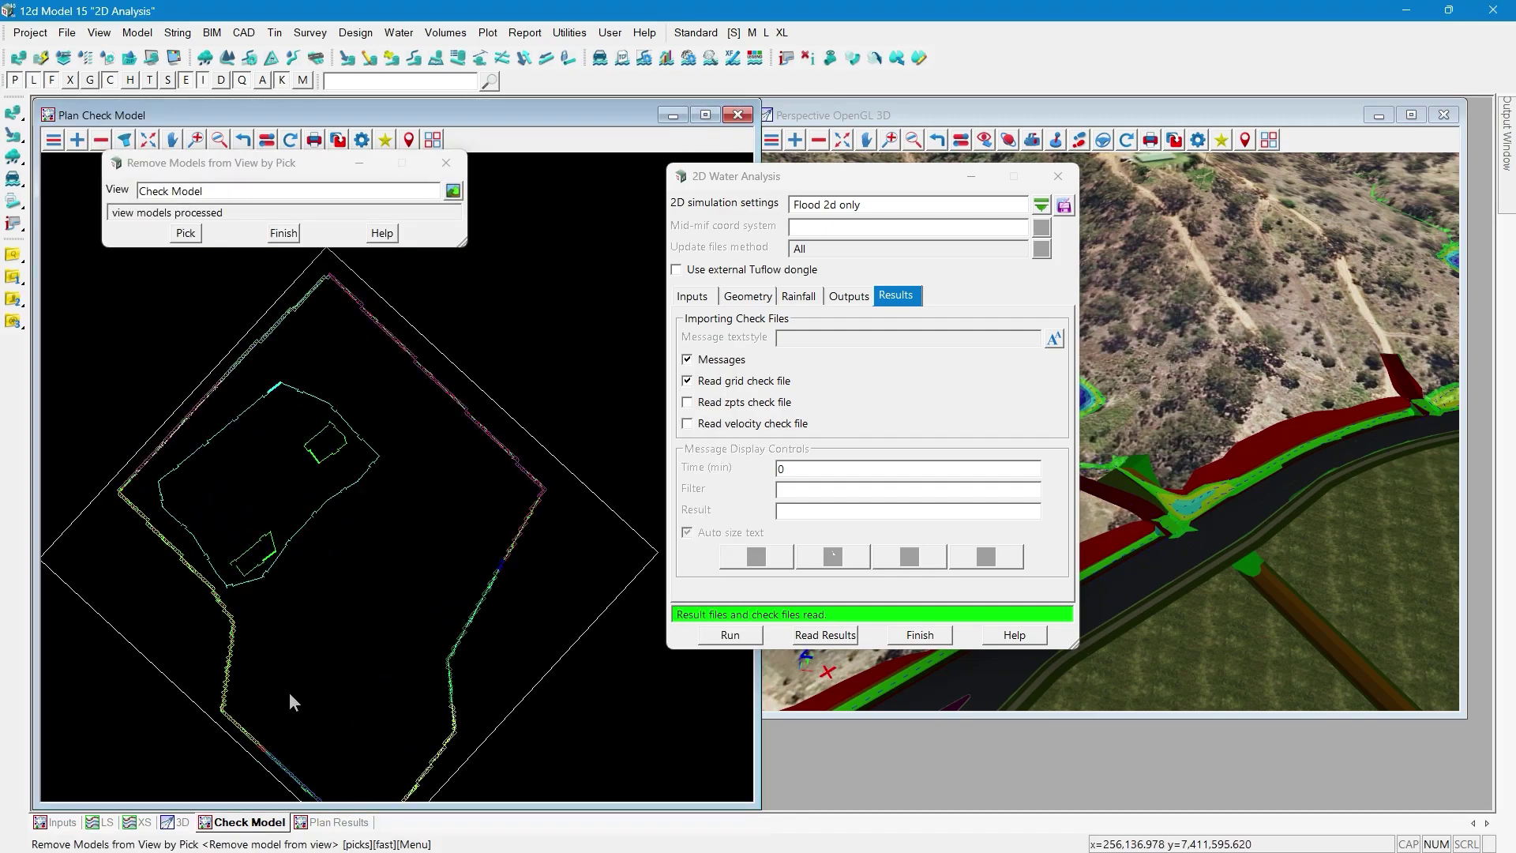
left_click(282, 235)
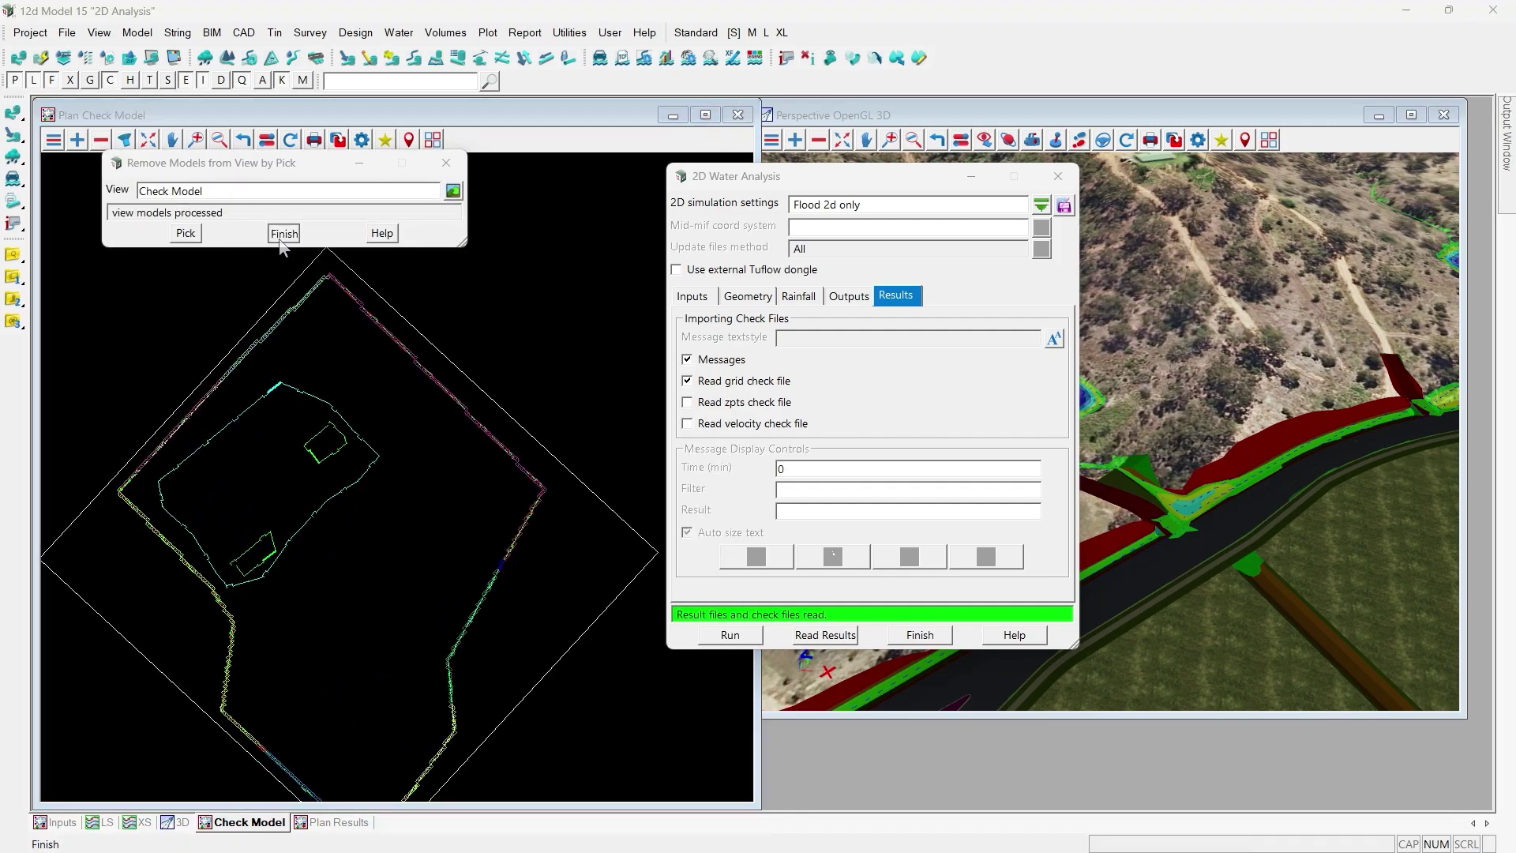
- Add the 2D/Ridges model to the Check Model view and inspect where the ridge line crosses the boundary
left_click(76, 140)
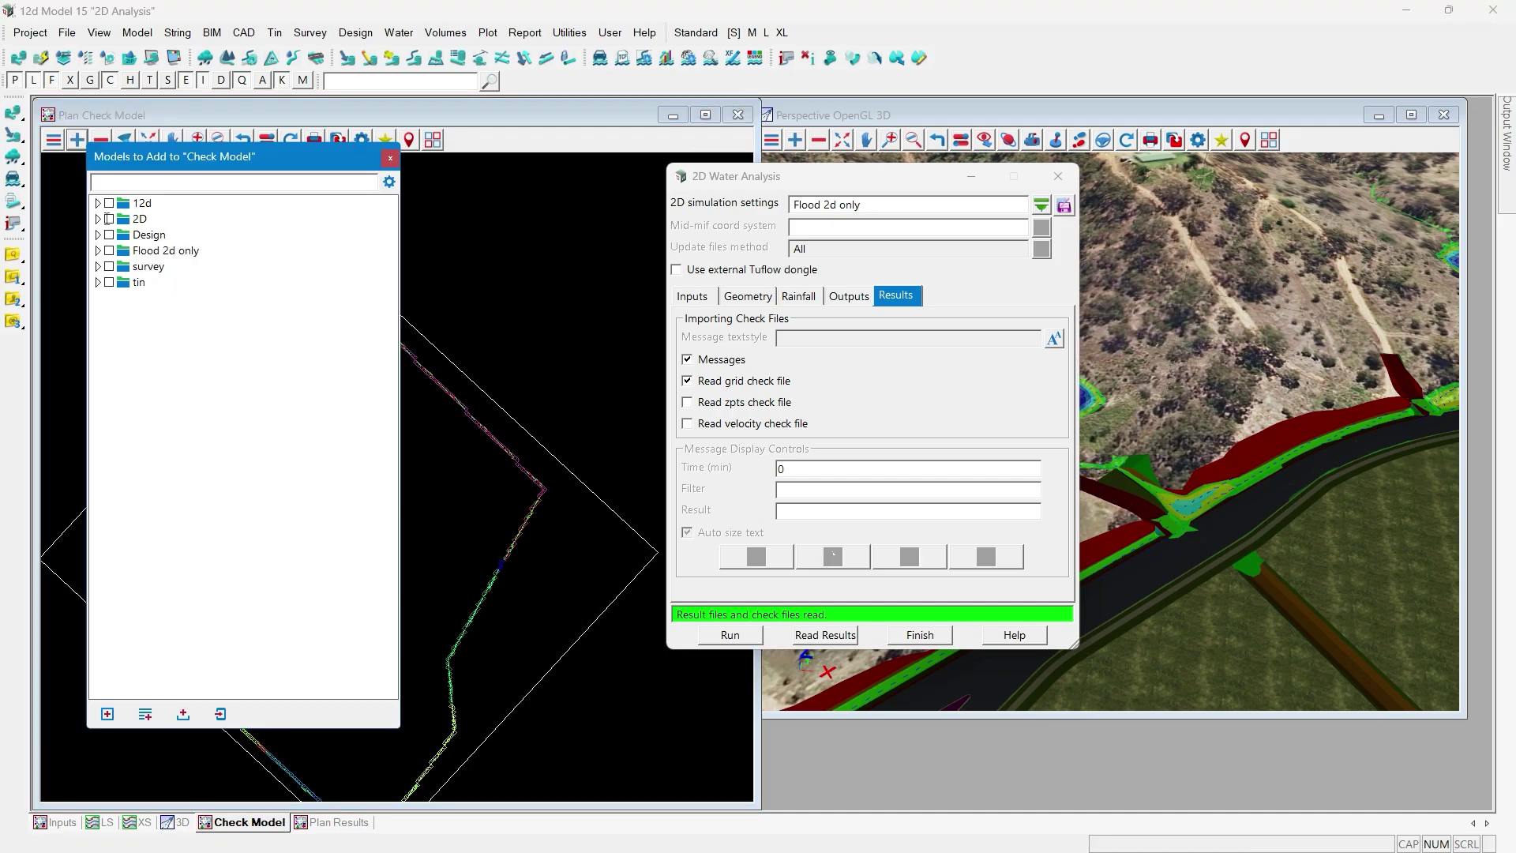
left_click(98, 220)
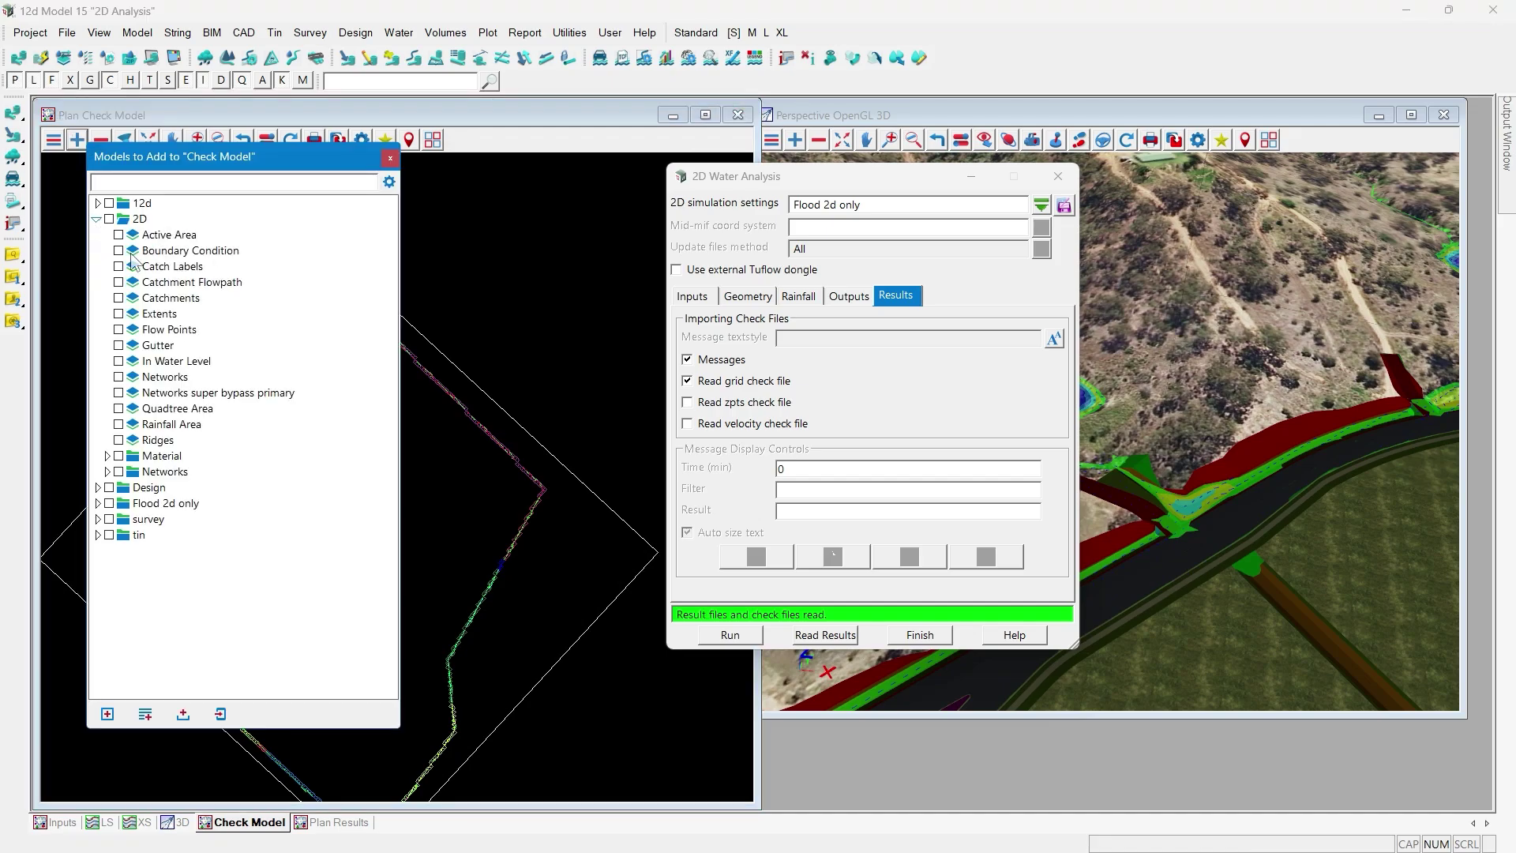
left_click(162, 440)
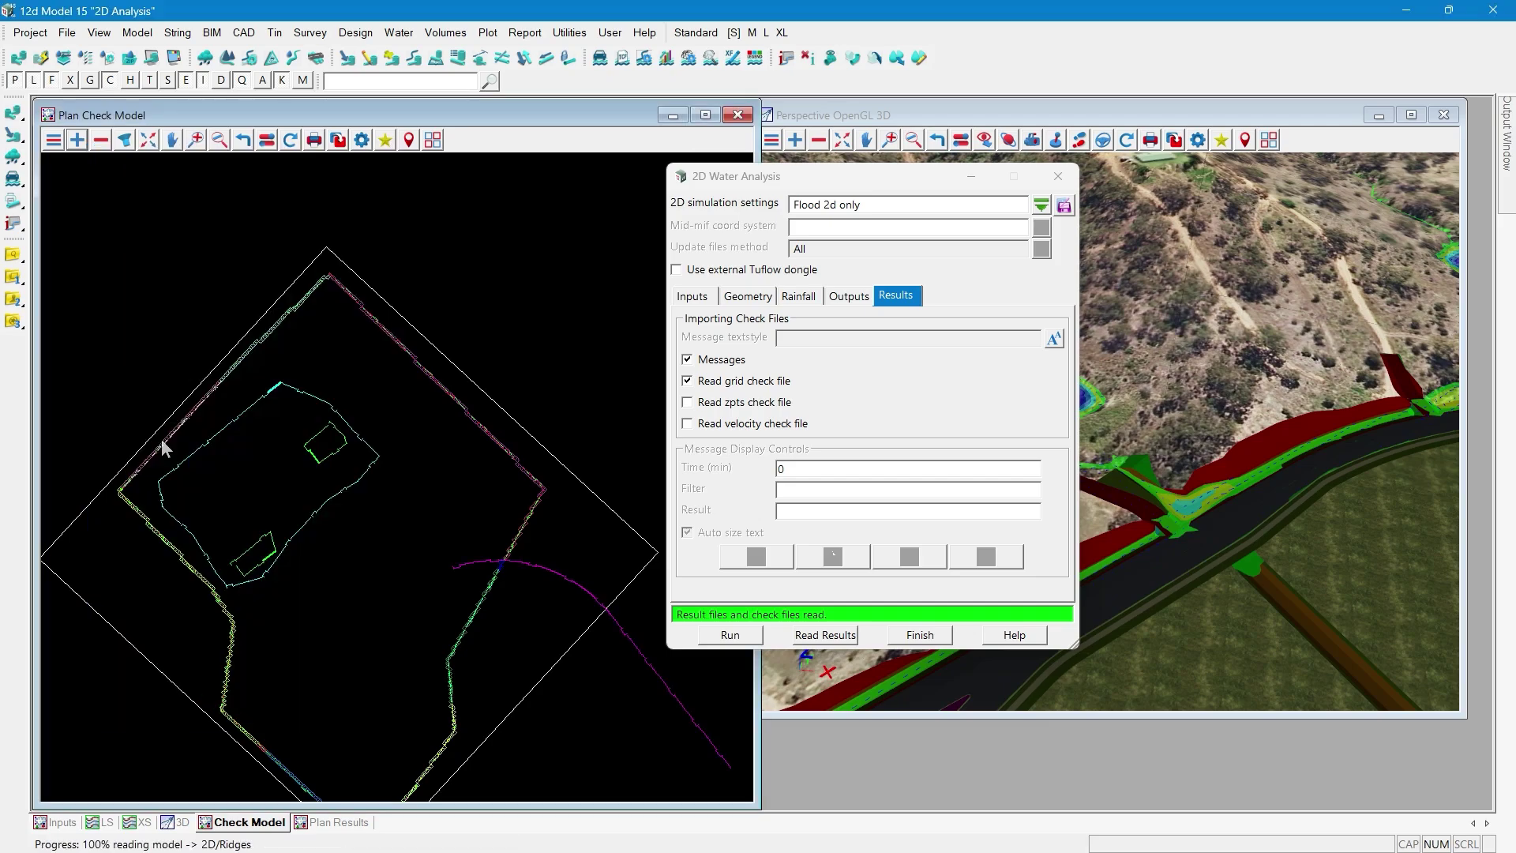
scroll(505, 590, "up", 3)
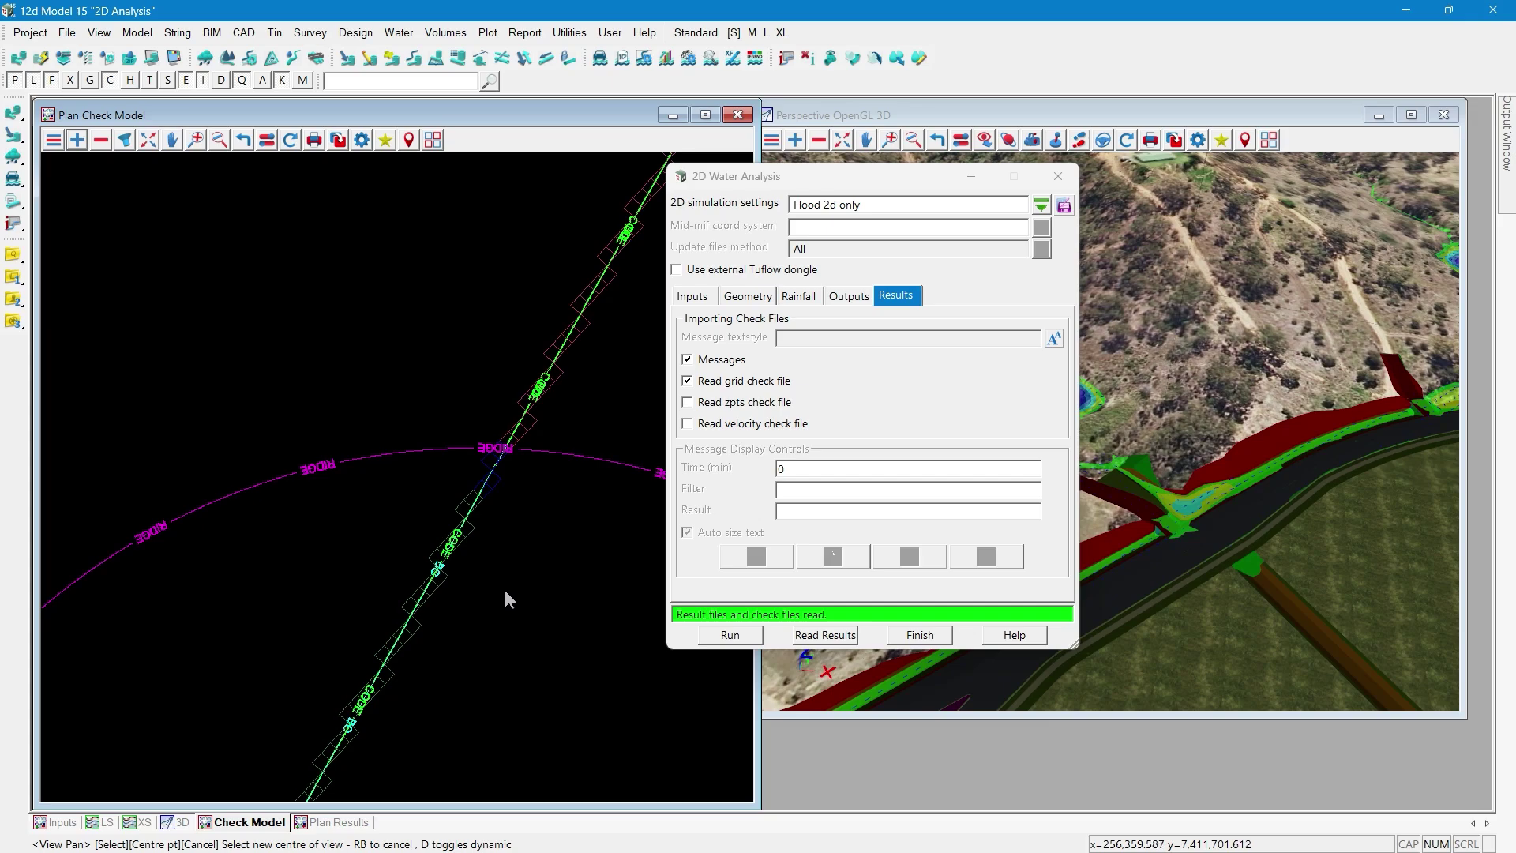
scroll(446, 458, "up", 1)
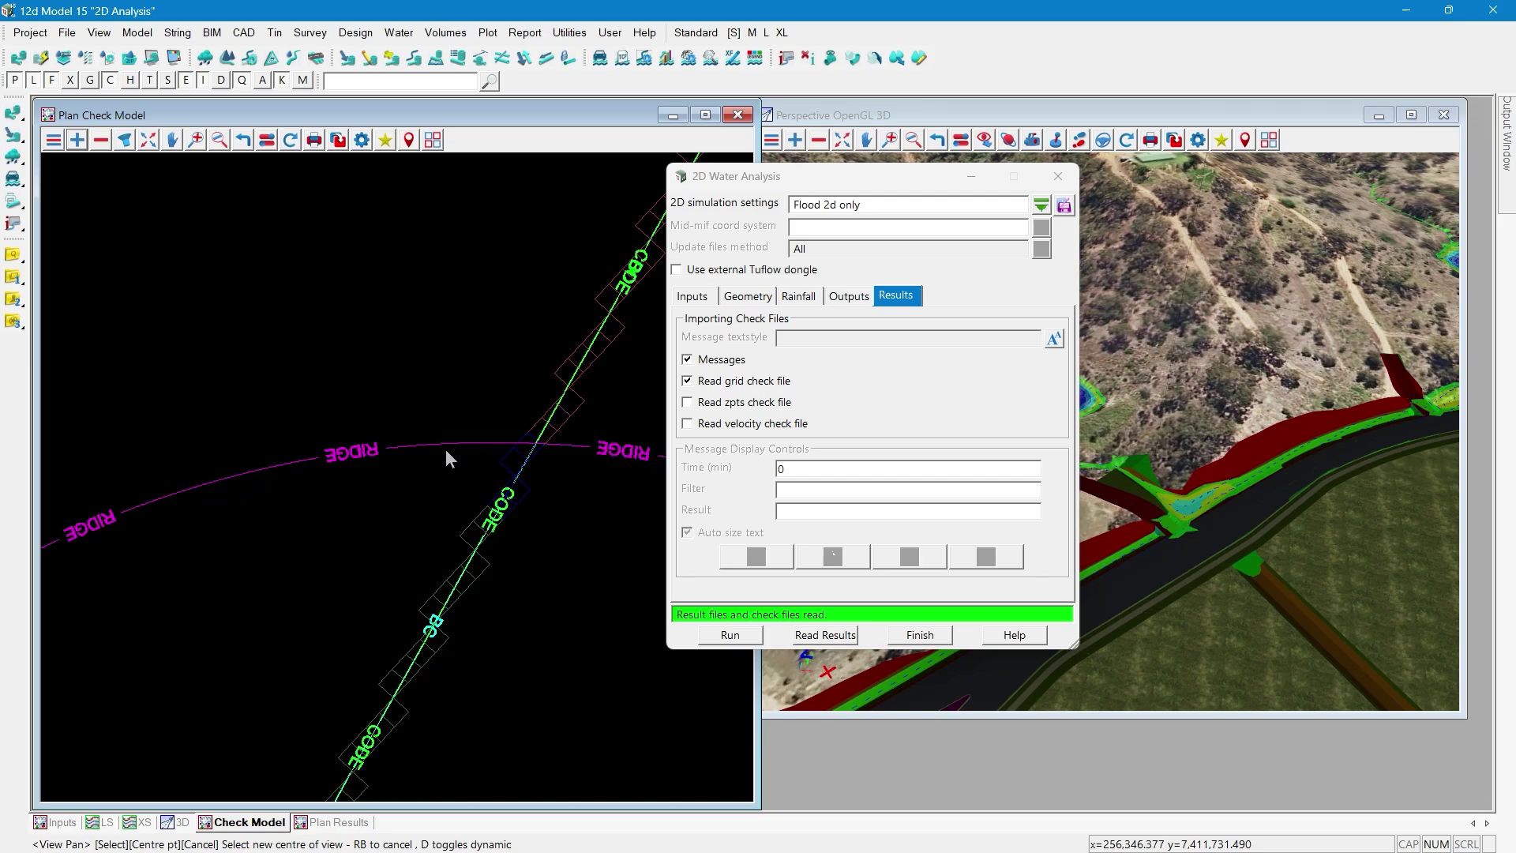
- Set the ridges model of the 2D Water Analysis geometry modifiers to 2D/Ridges
left_click(742, 296)
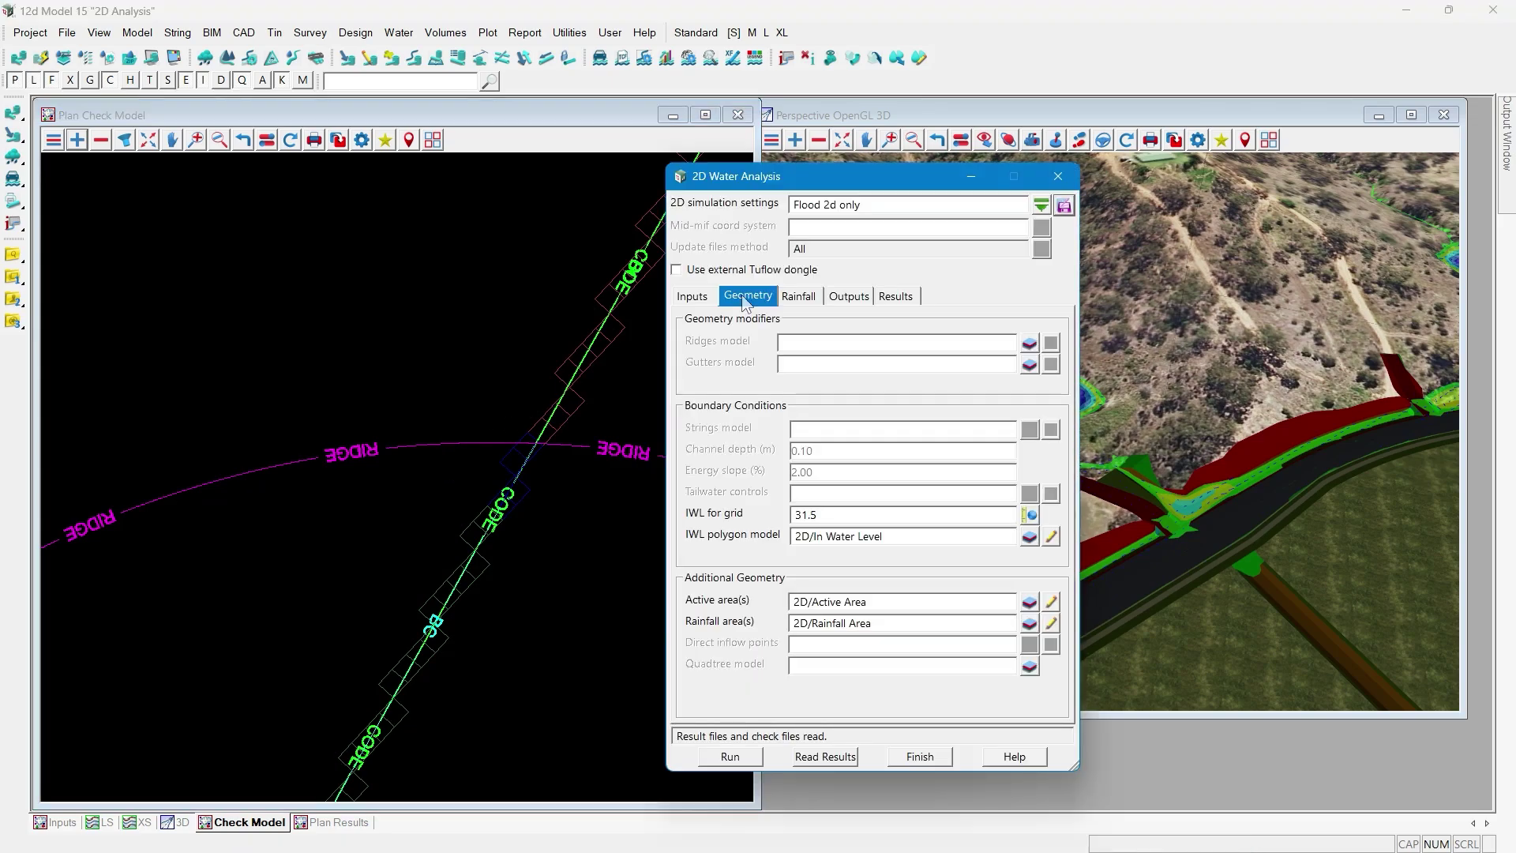
left_click(786, 343)
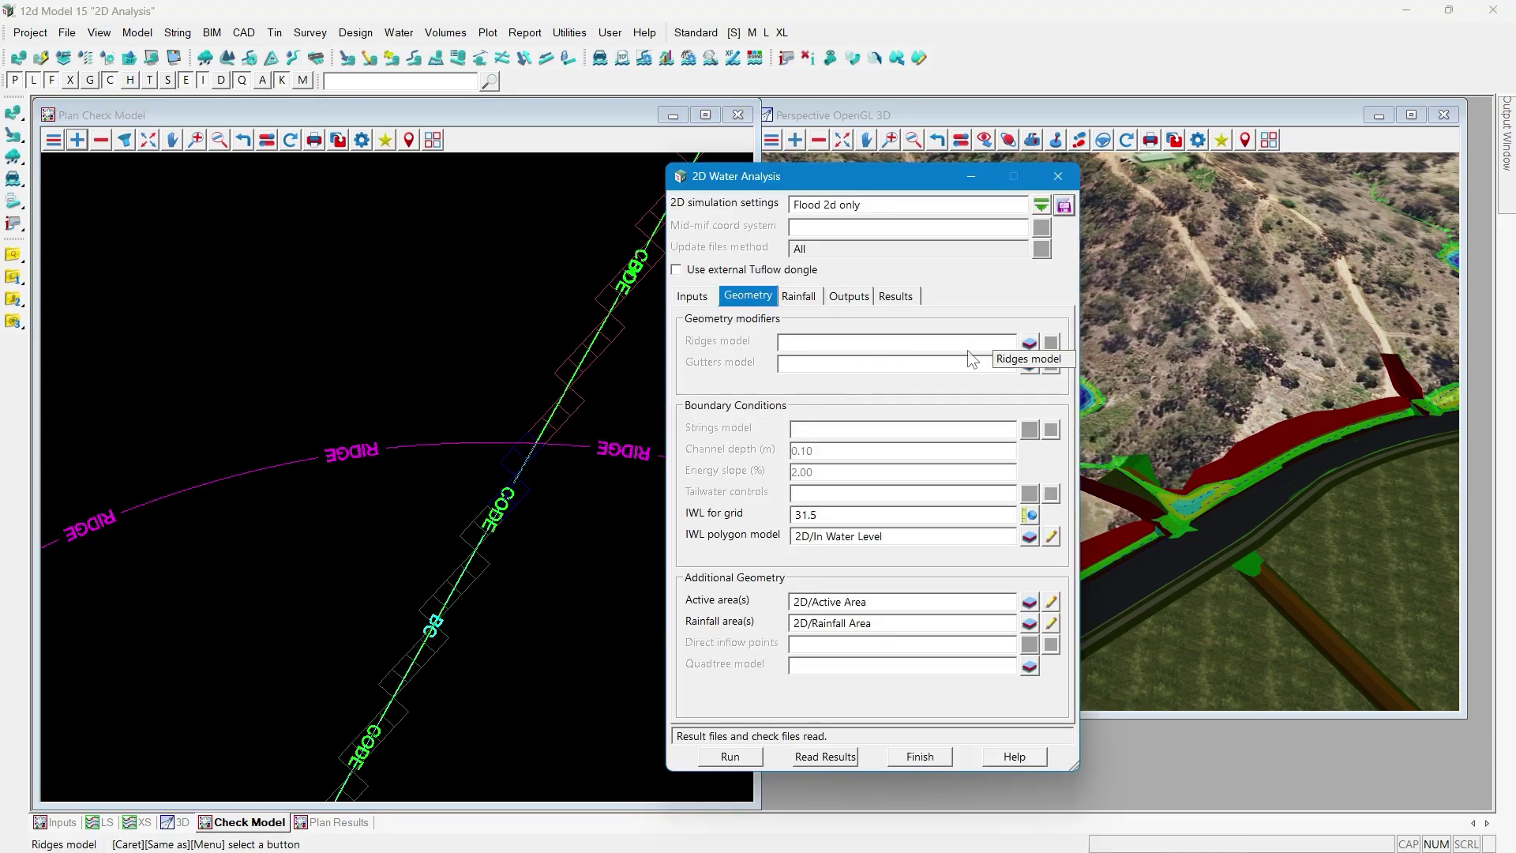
left_click(1029, 344)
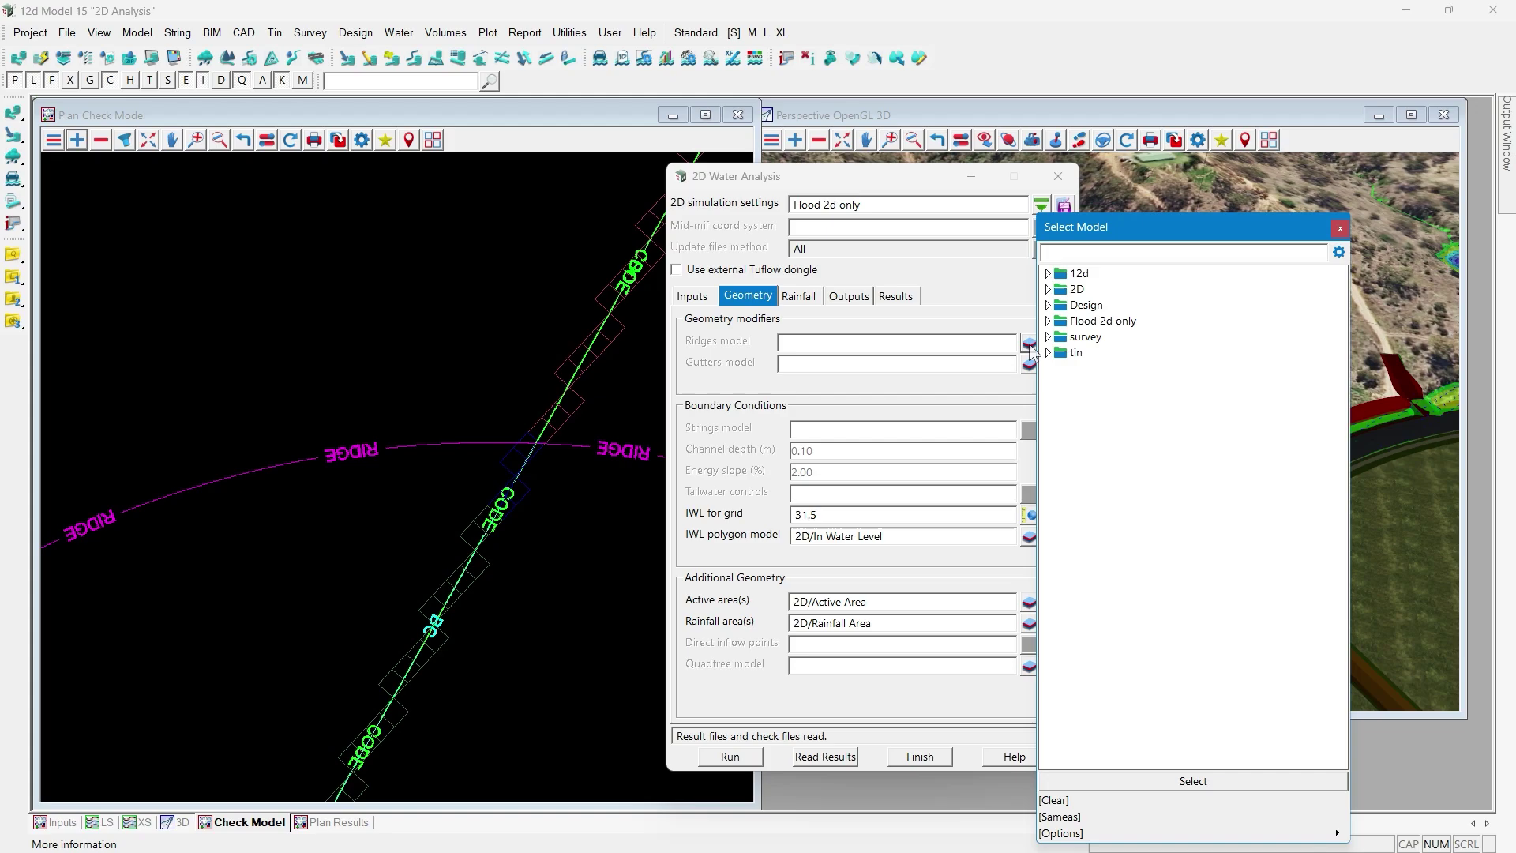
left_click(1048, 289)
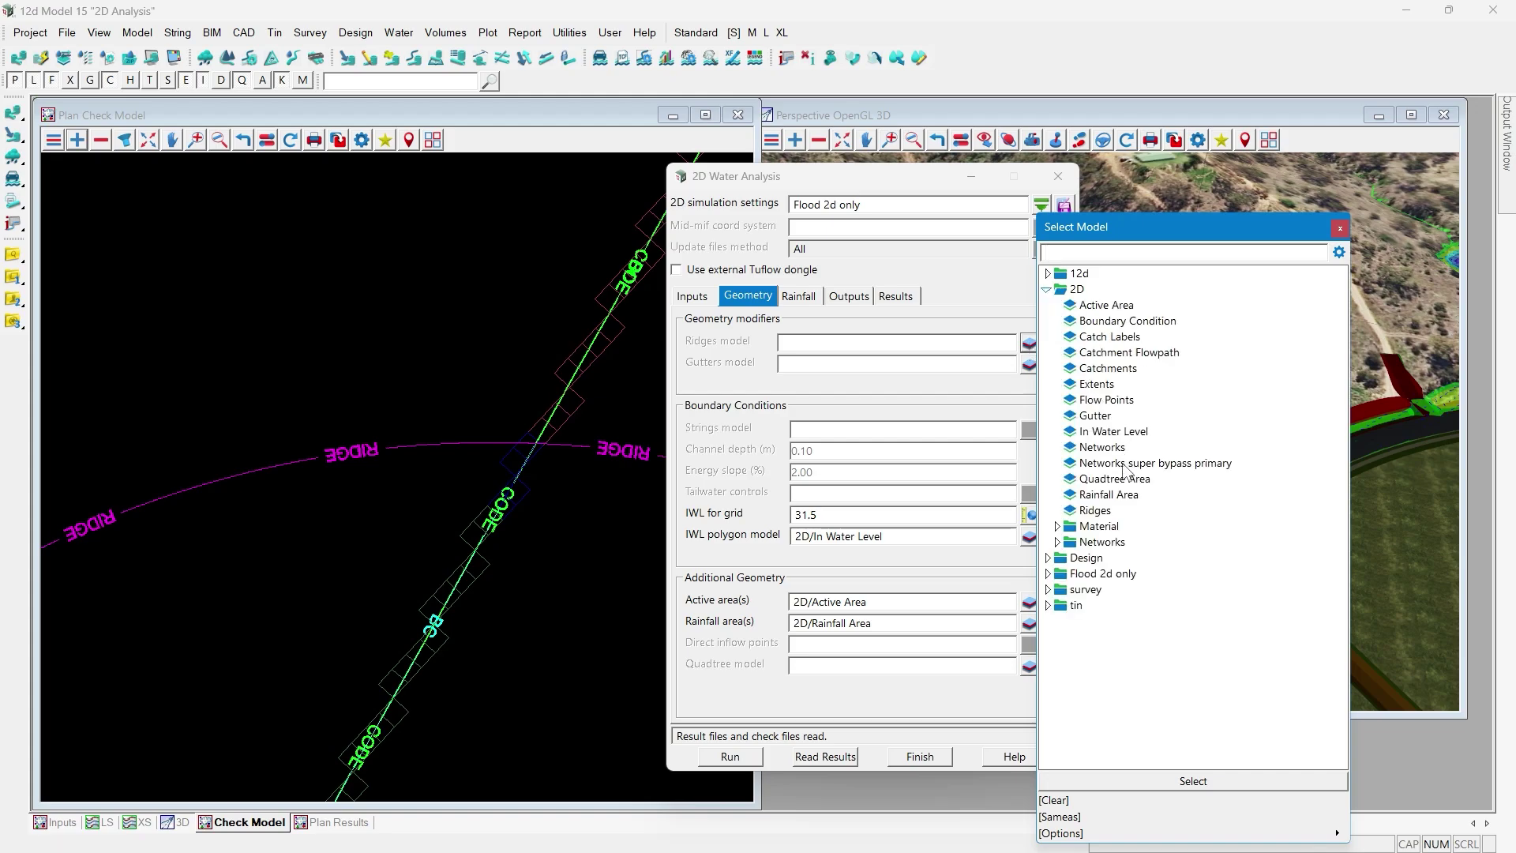
double_click(1107, 512)
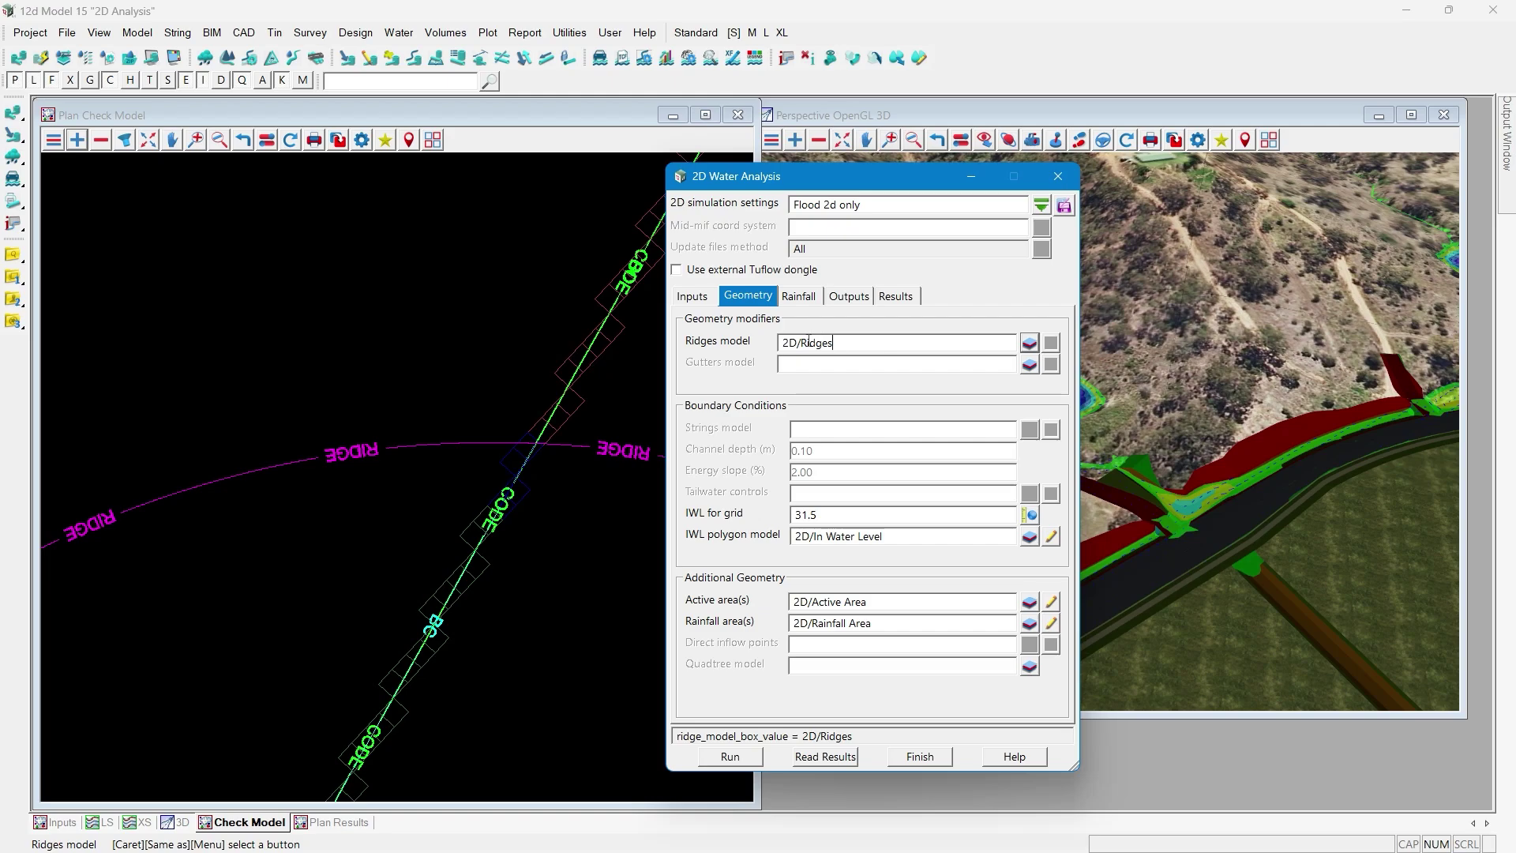
- Run the Flood 2d only analysis, dismiss the error/warning report and read in the results
left_click(739, 756)
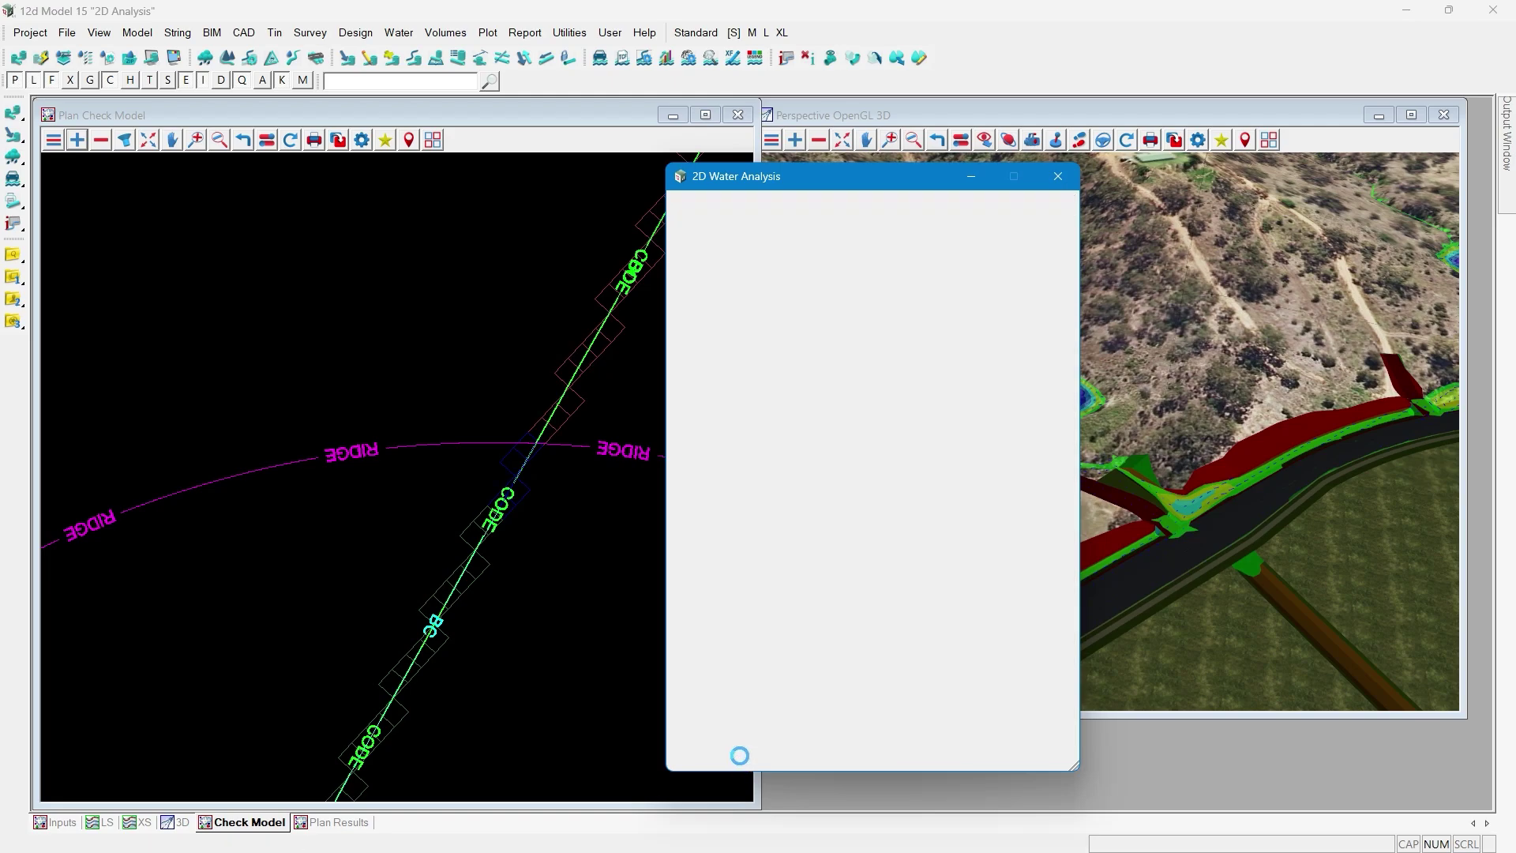
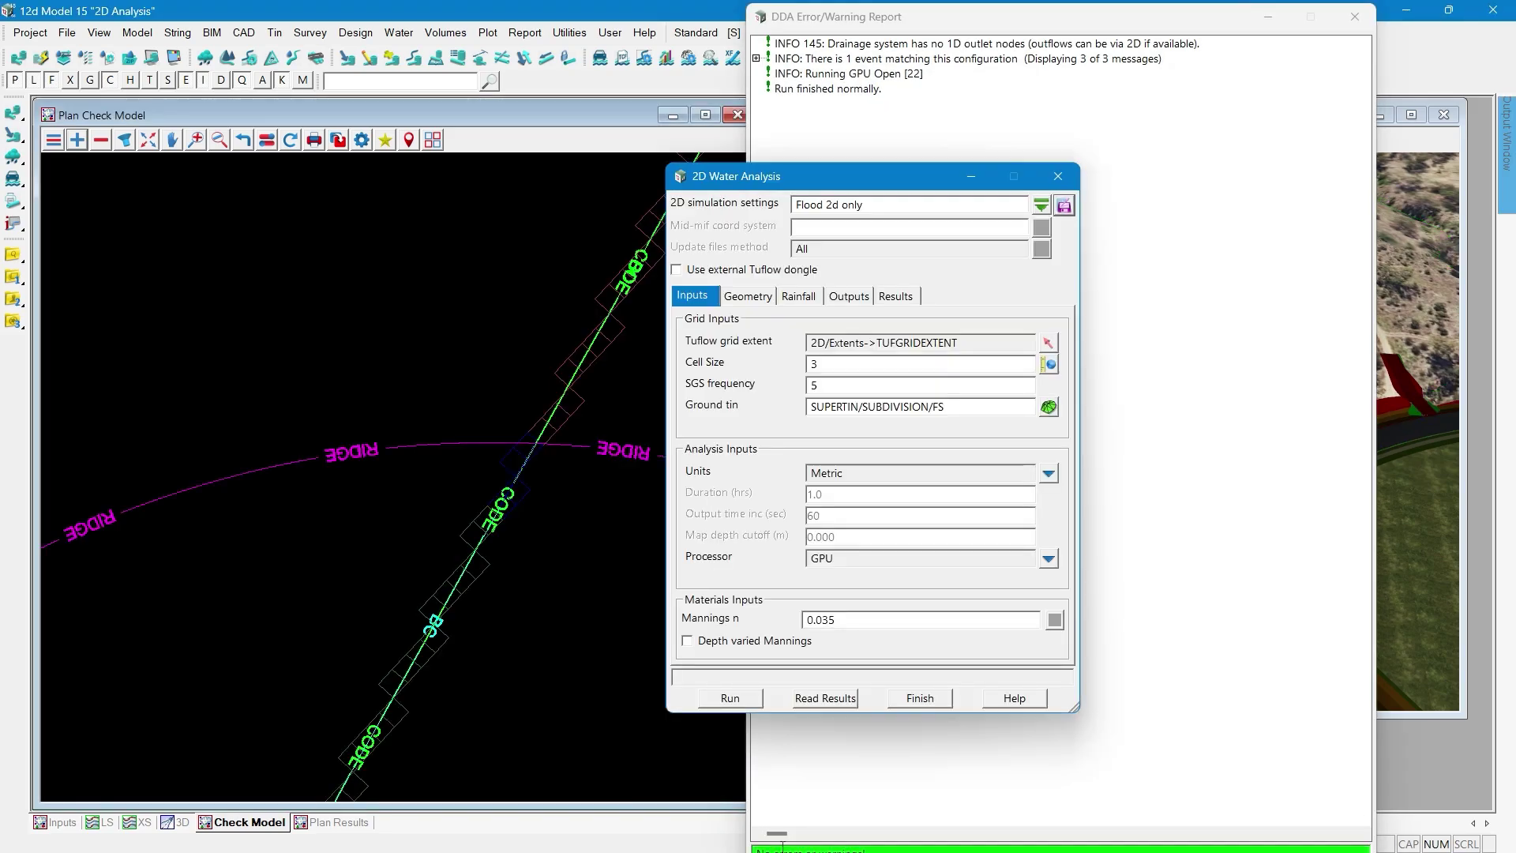
left_click(1353, 22)
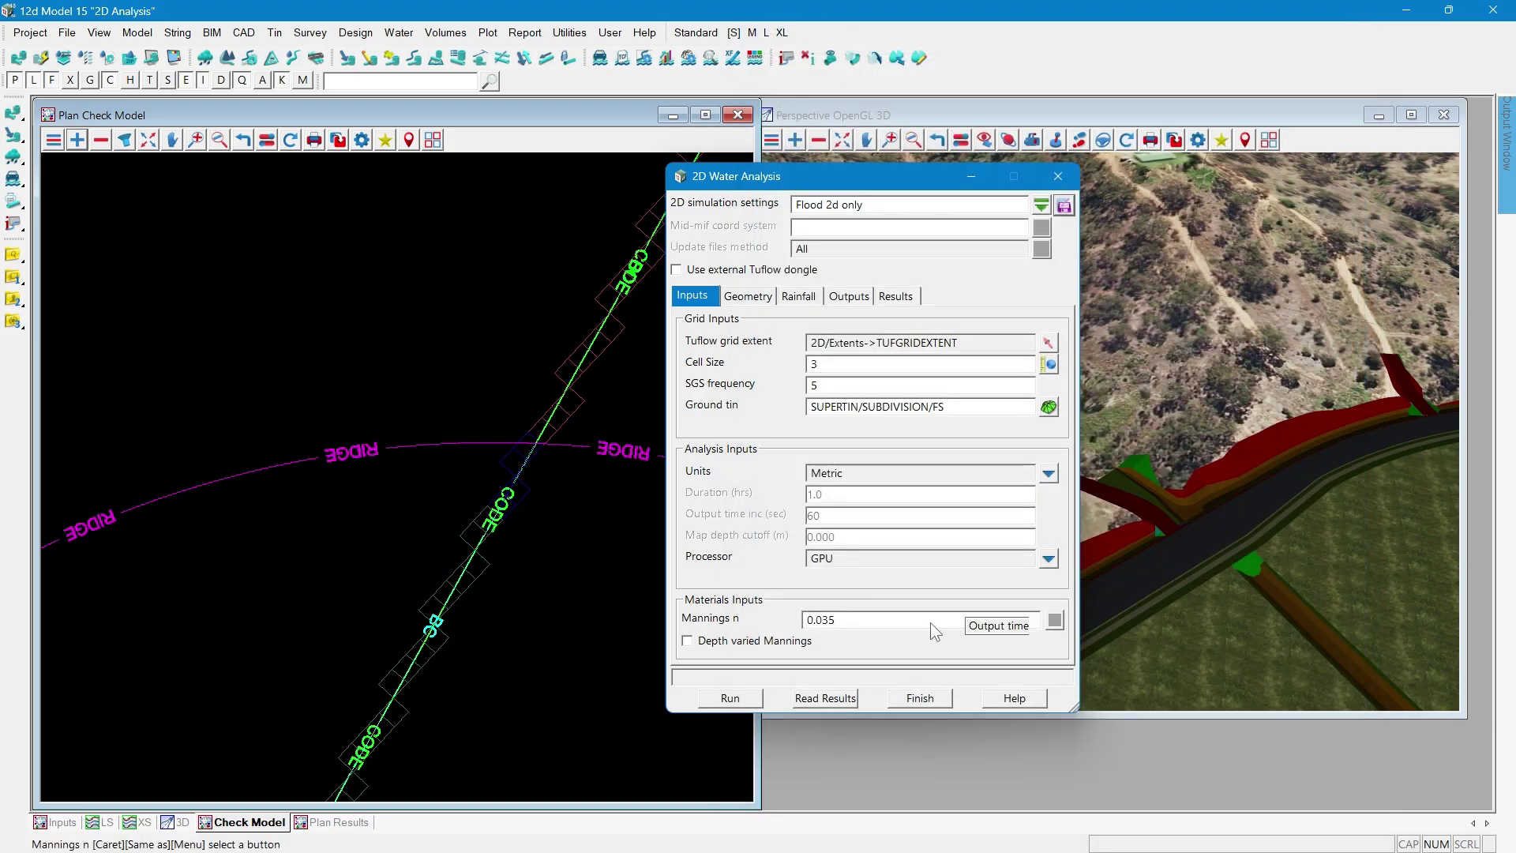
left_click(839, 697)
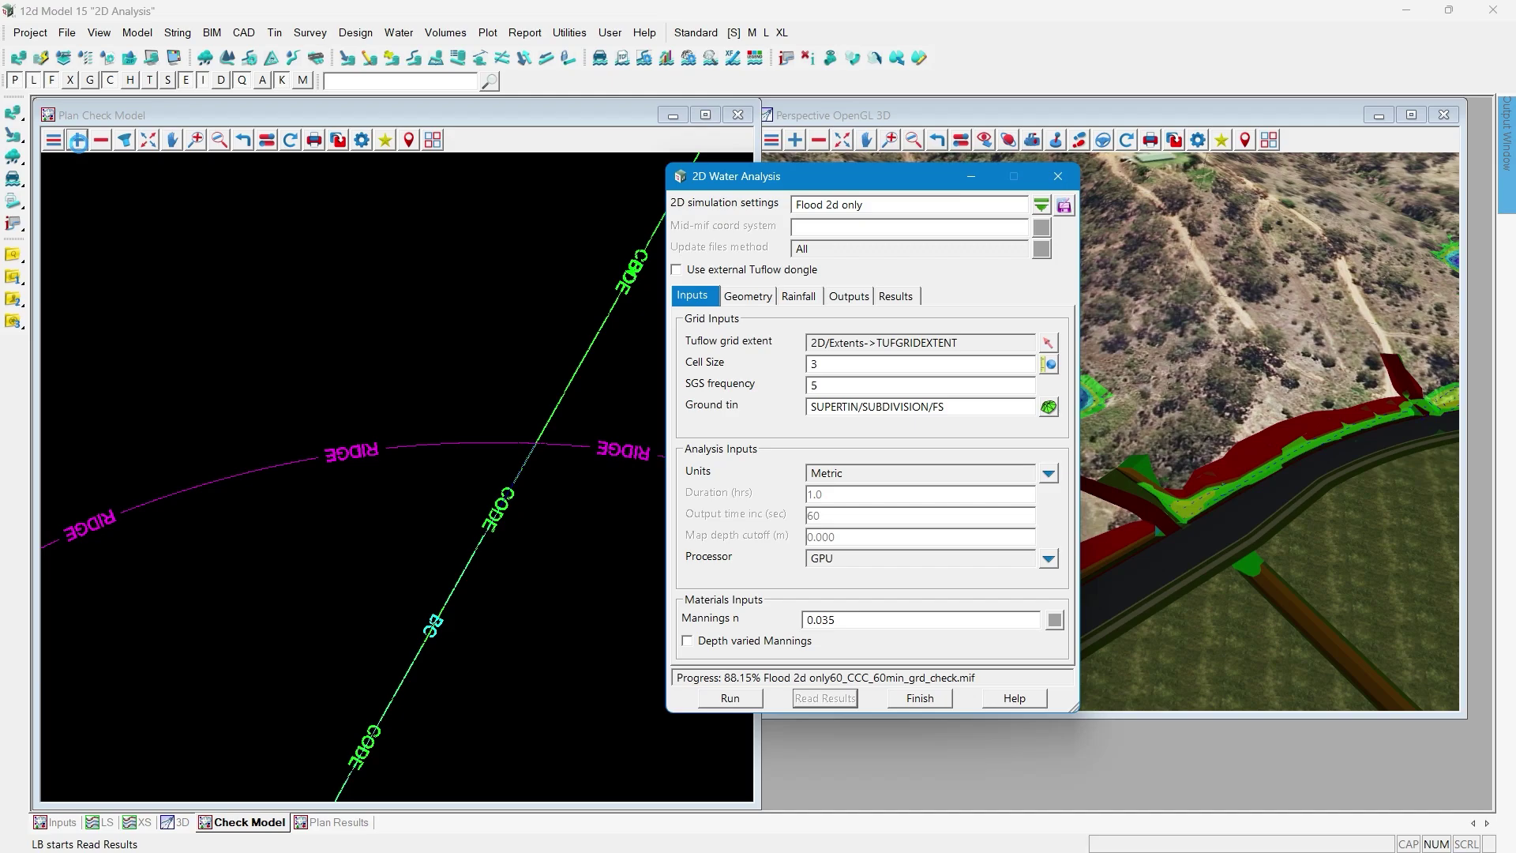
- Add the zShape and zShape modified z check models of Flood 2d only to the Check Model view
left_click(77, 141)
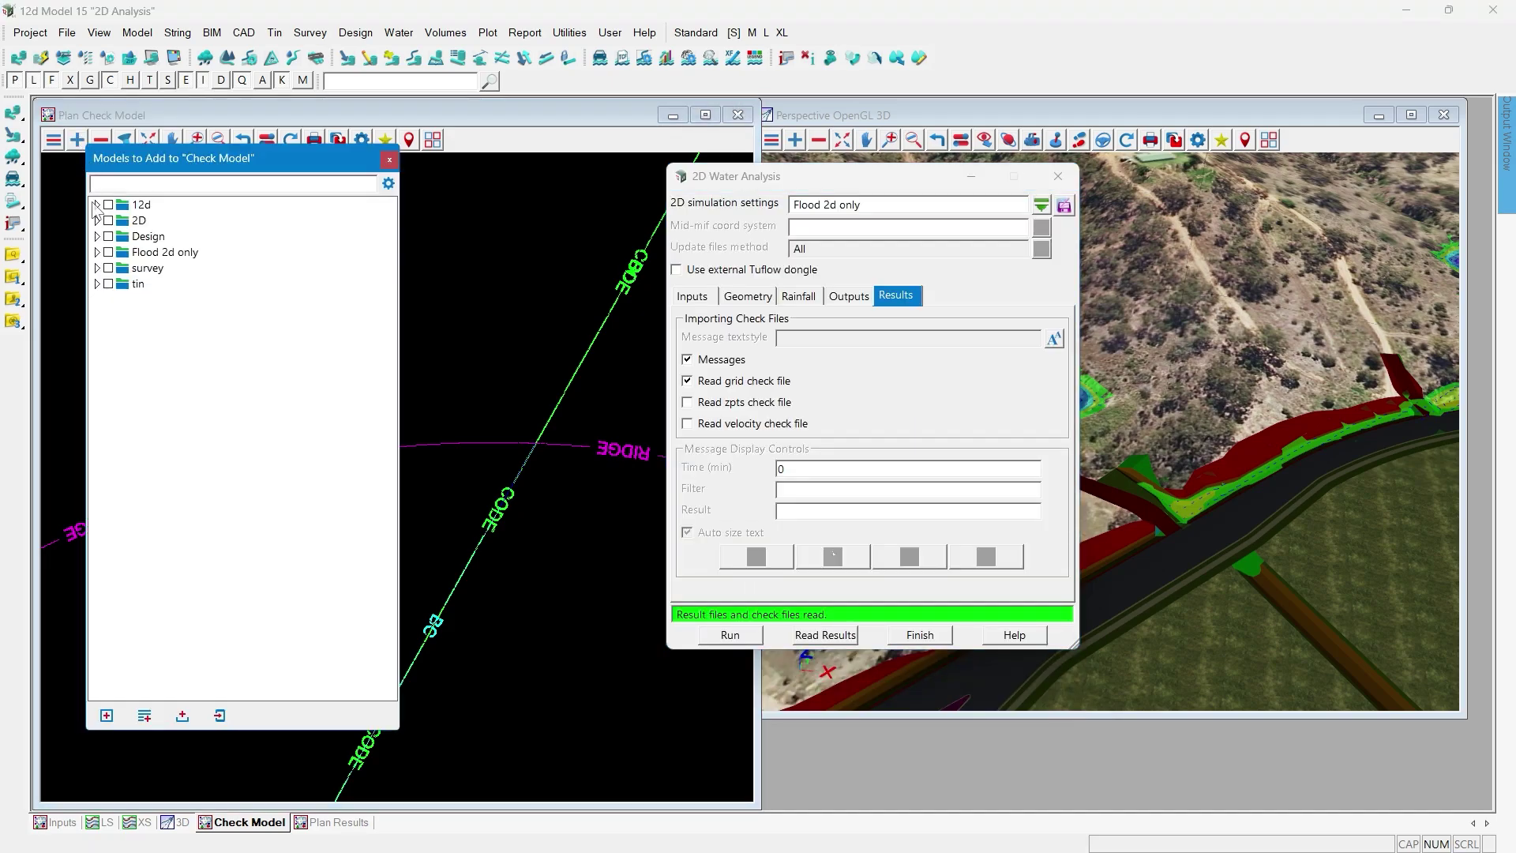
left_click(97, 252)
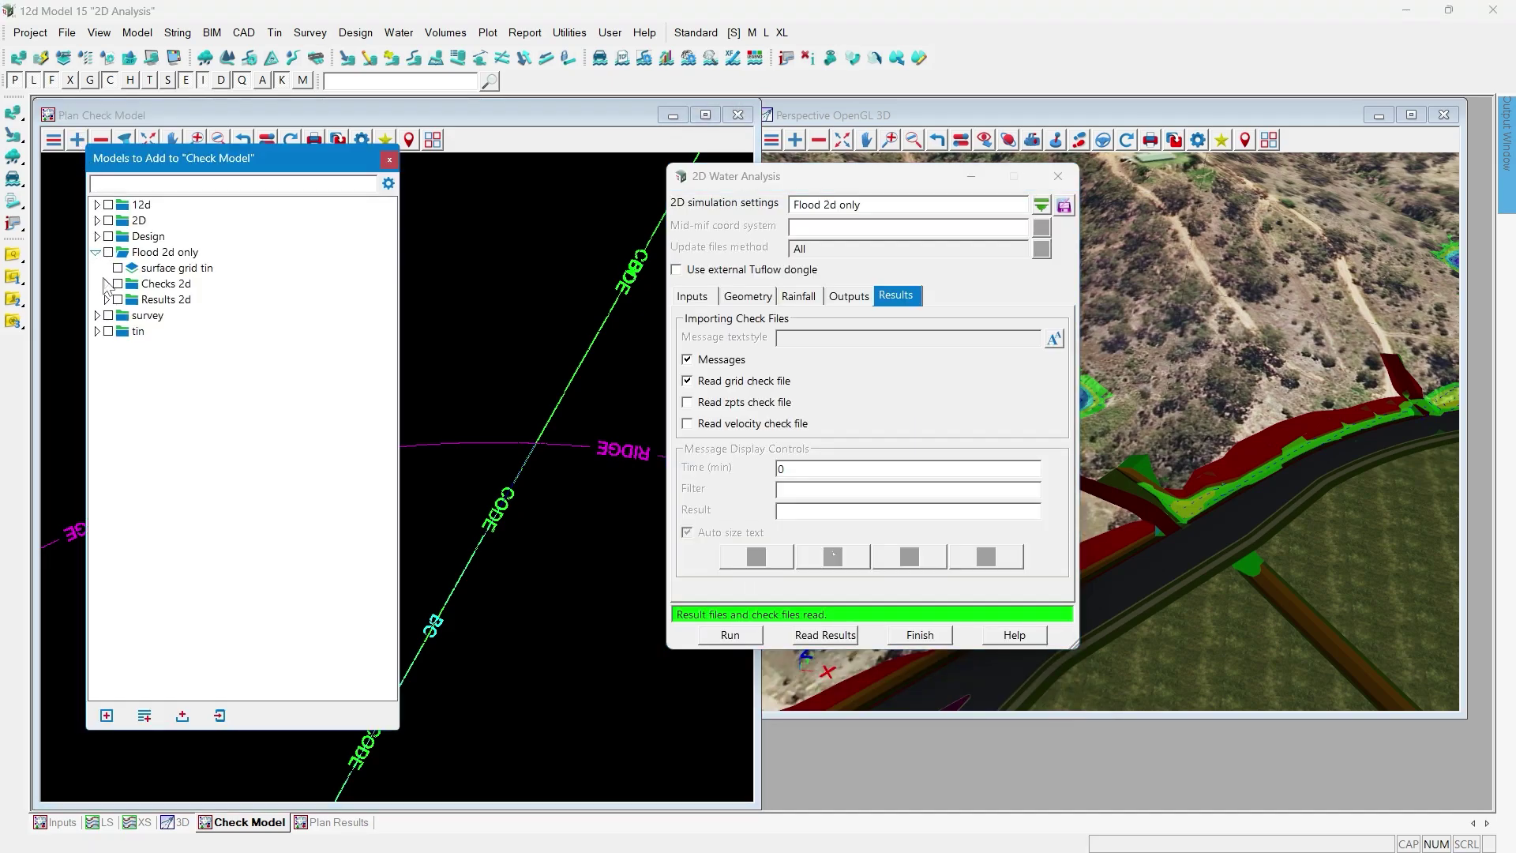
left_click(106, 283)
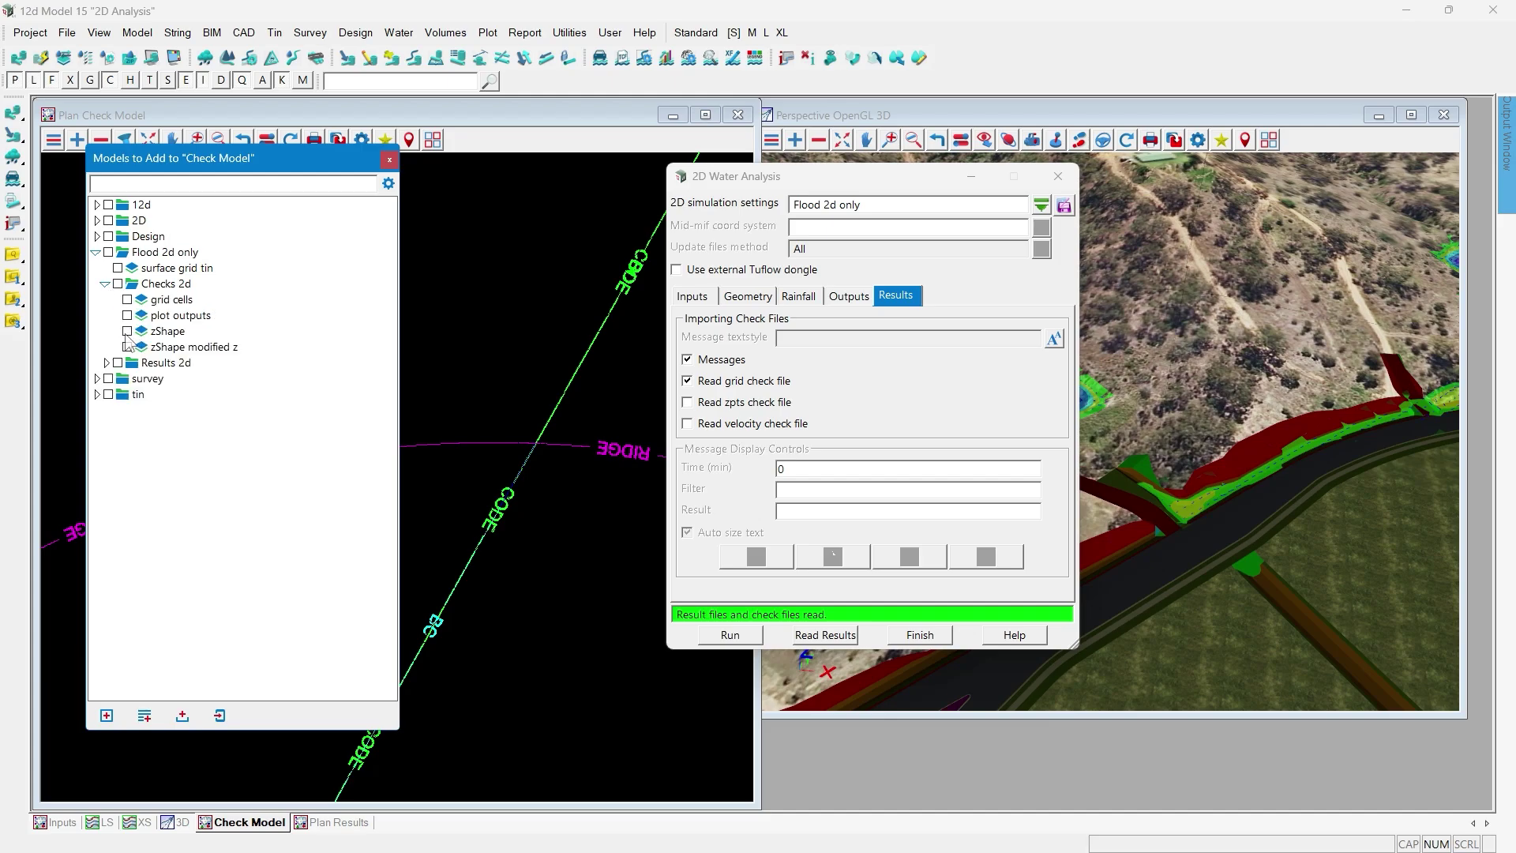
left_click(127, 331)
left_click(128, 347)
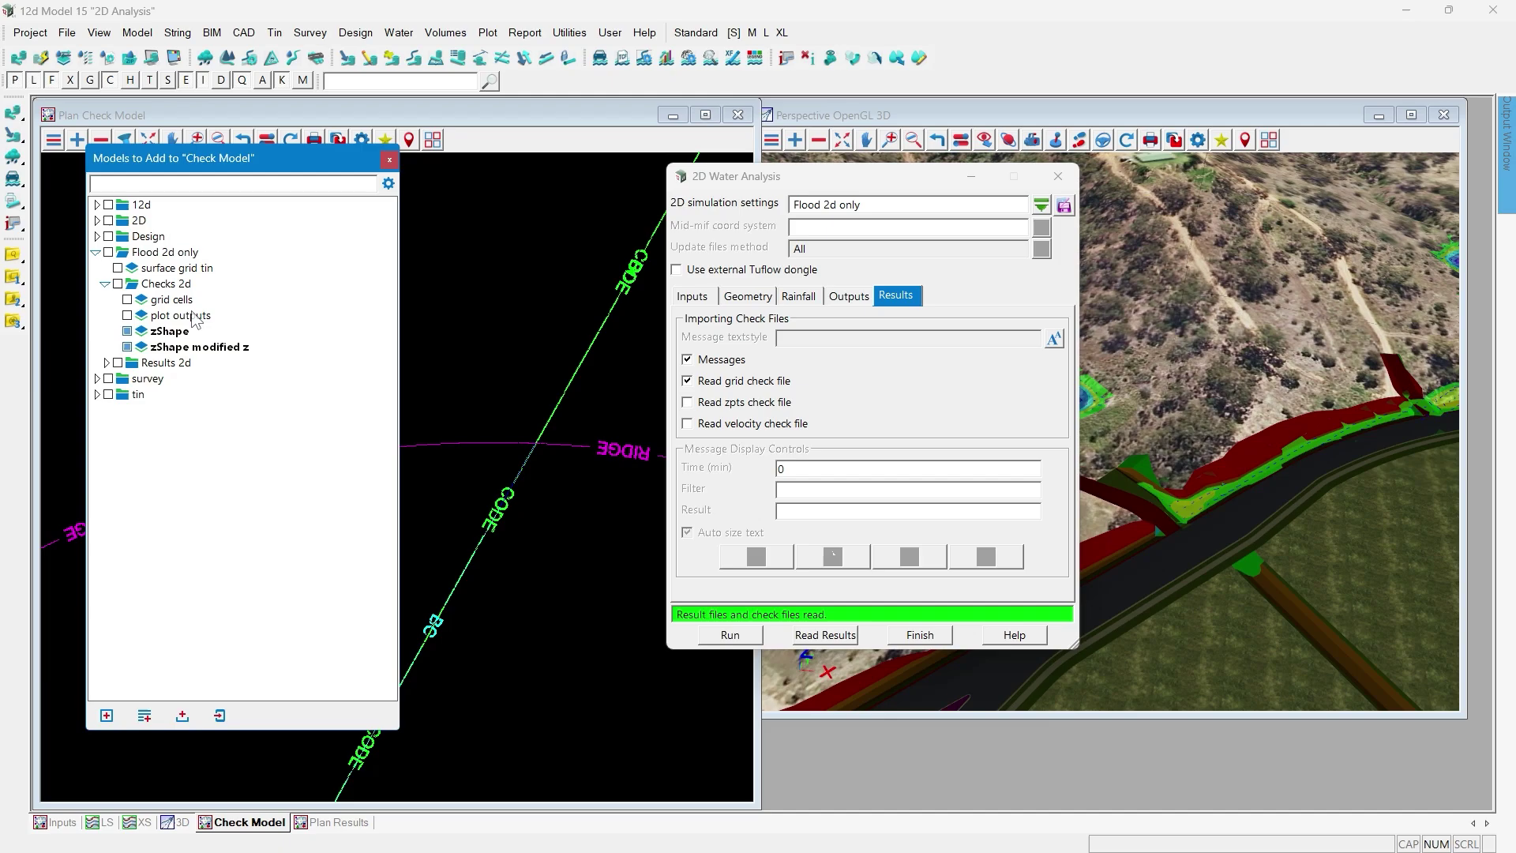
left_click(108, 715)
scroll(472, 447, "up", 3)
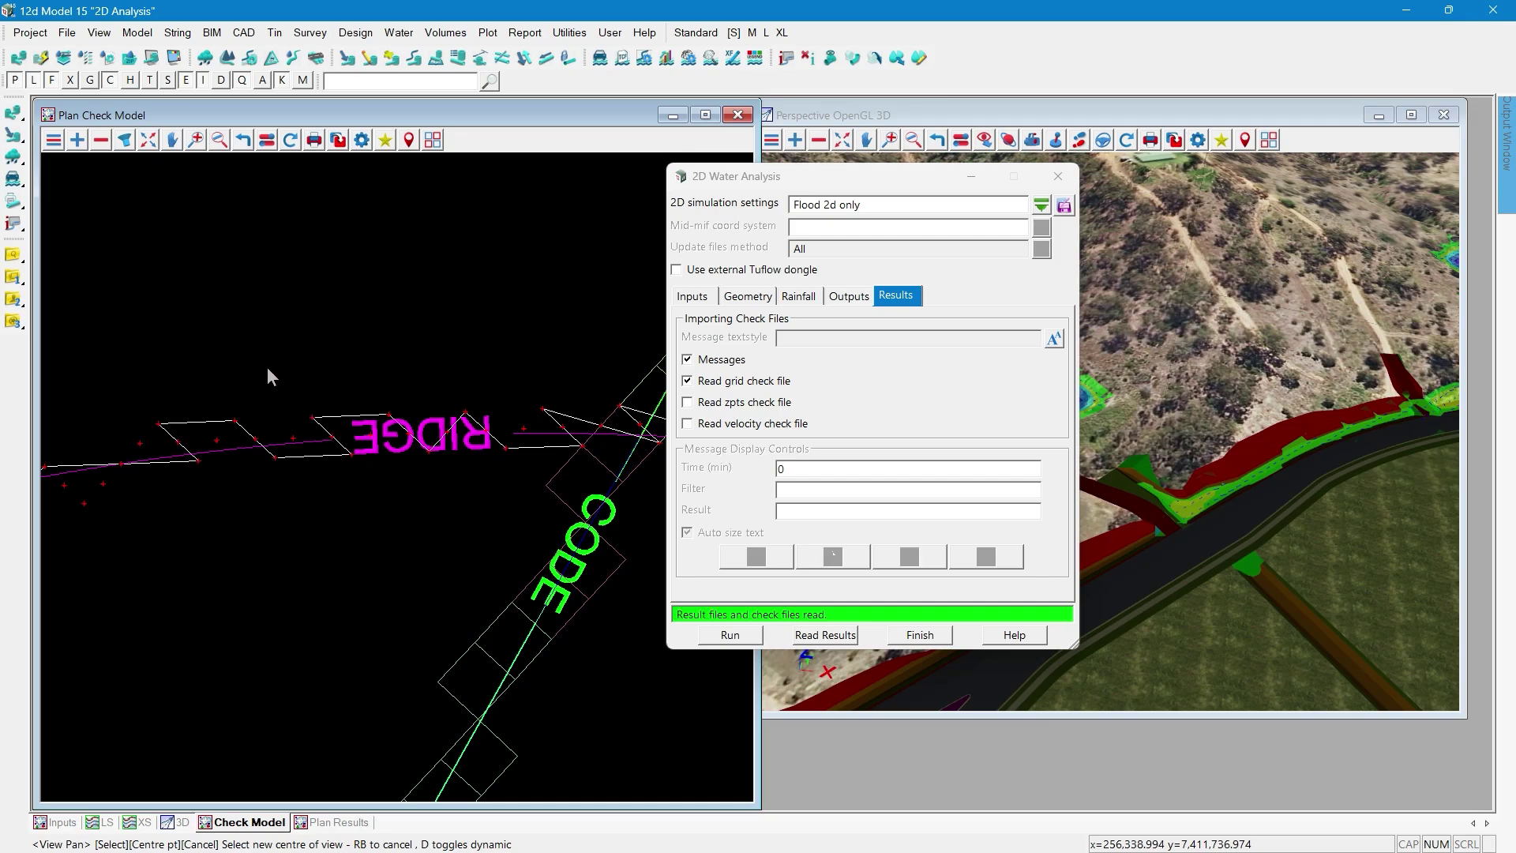
- Turn off linestyles in the Check Model view
scroll(267, 365, "down", 1)
left_click(266, 140)
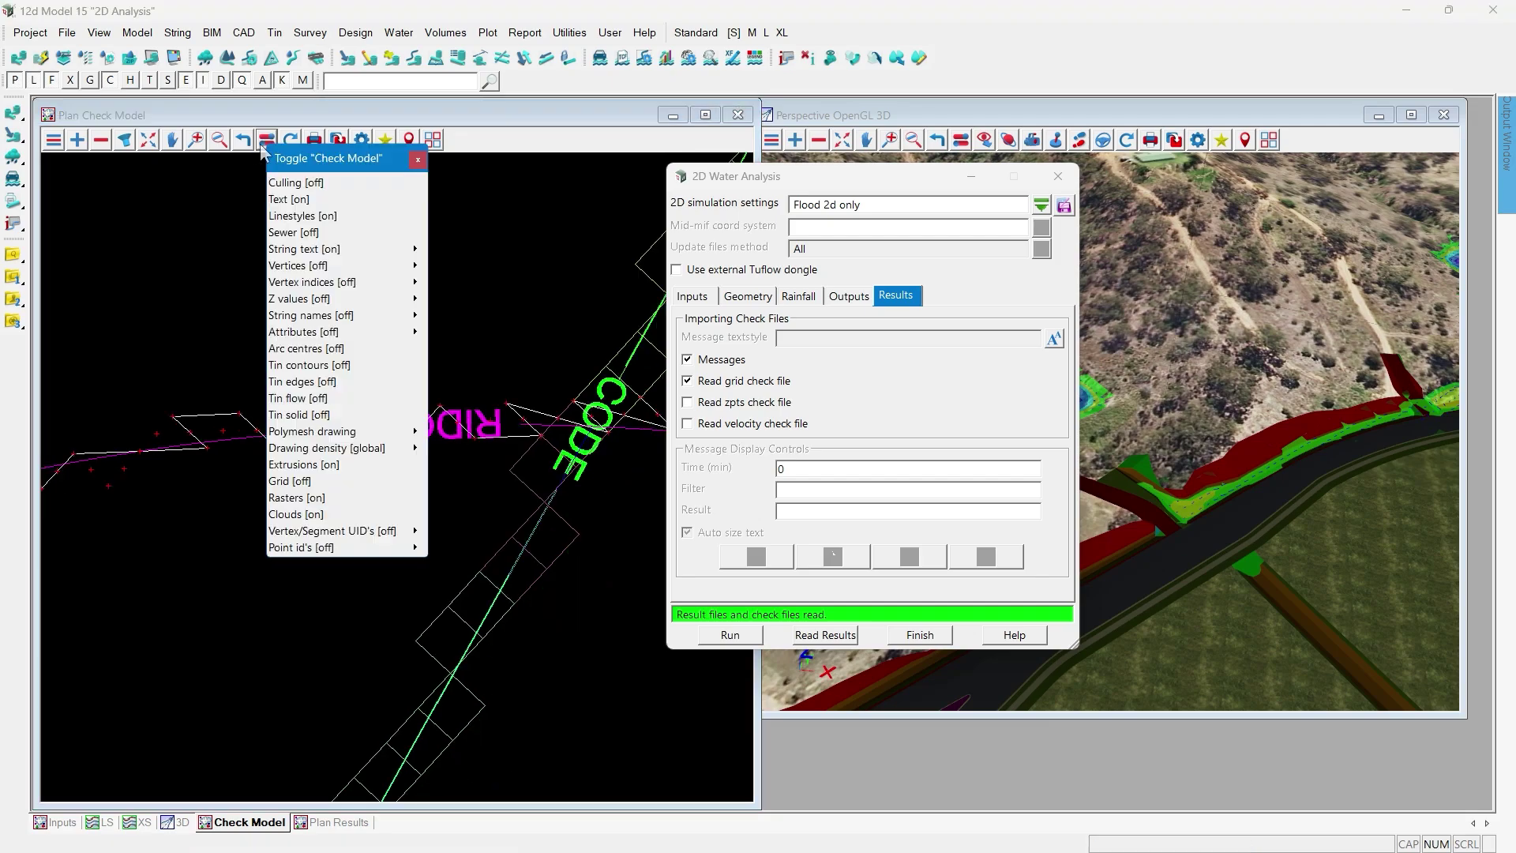
left_click(297, 216)
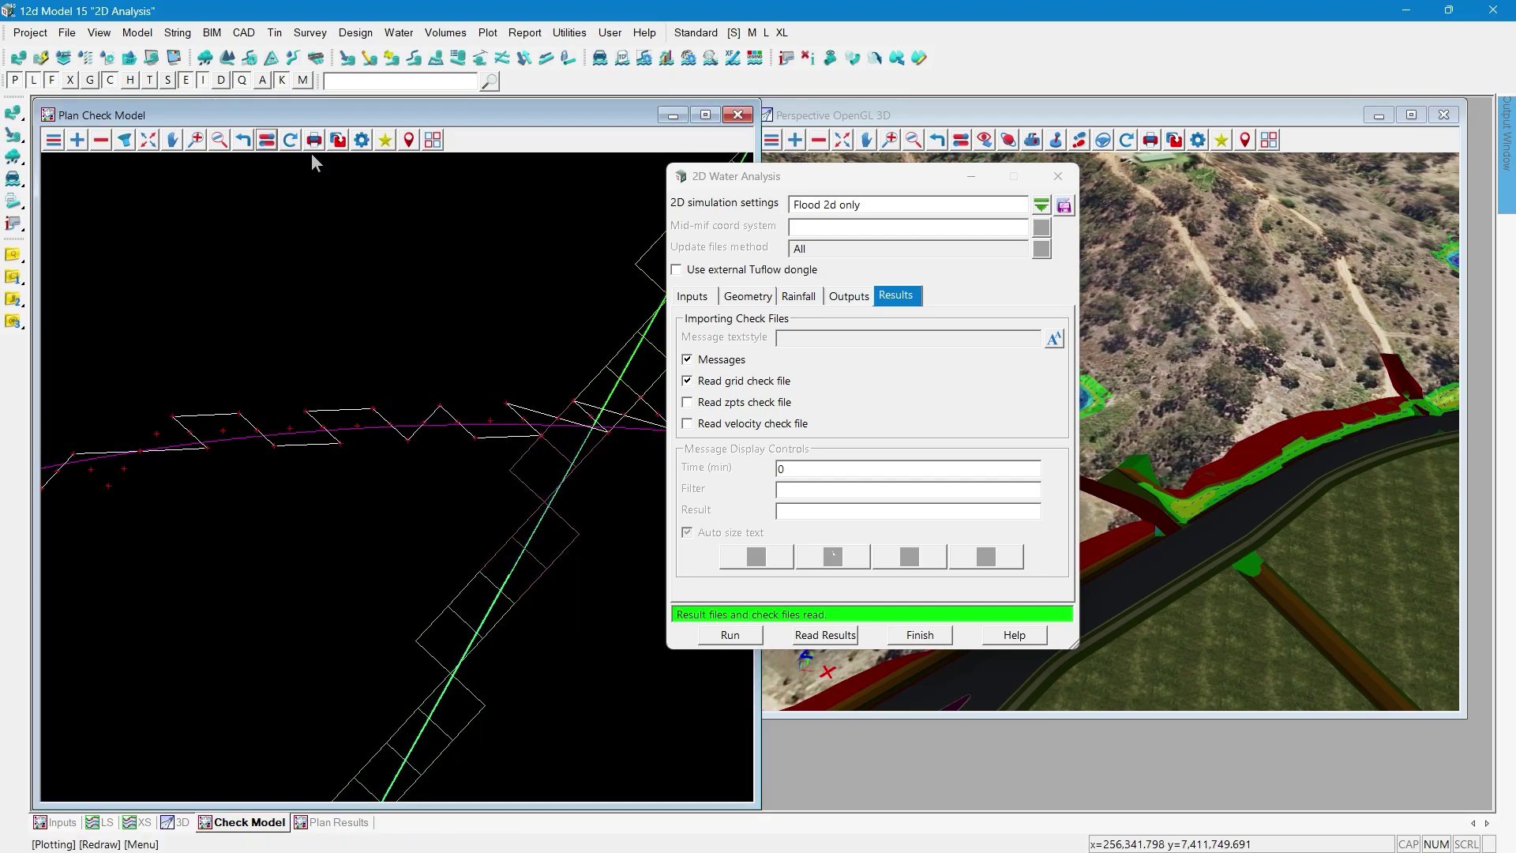
- Set the pipe mode of the magenta ridge string in the Check Model view to pipe entire string with invert justification
left_click(177, 32)
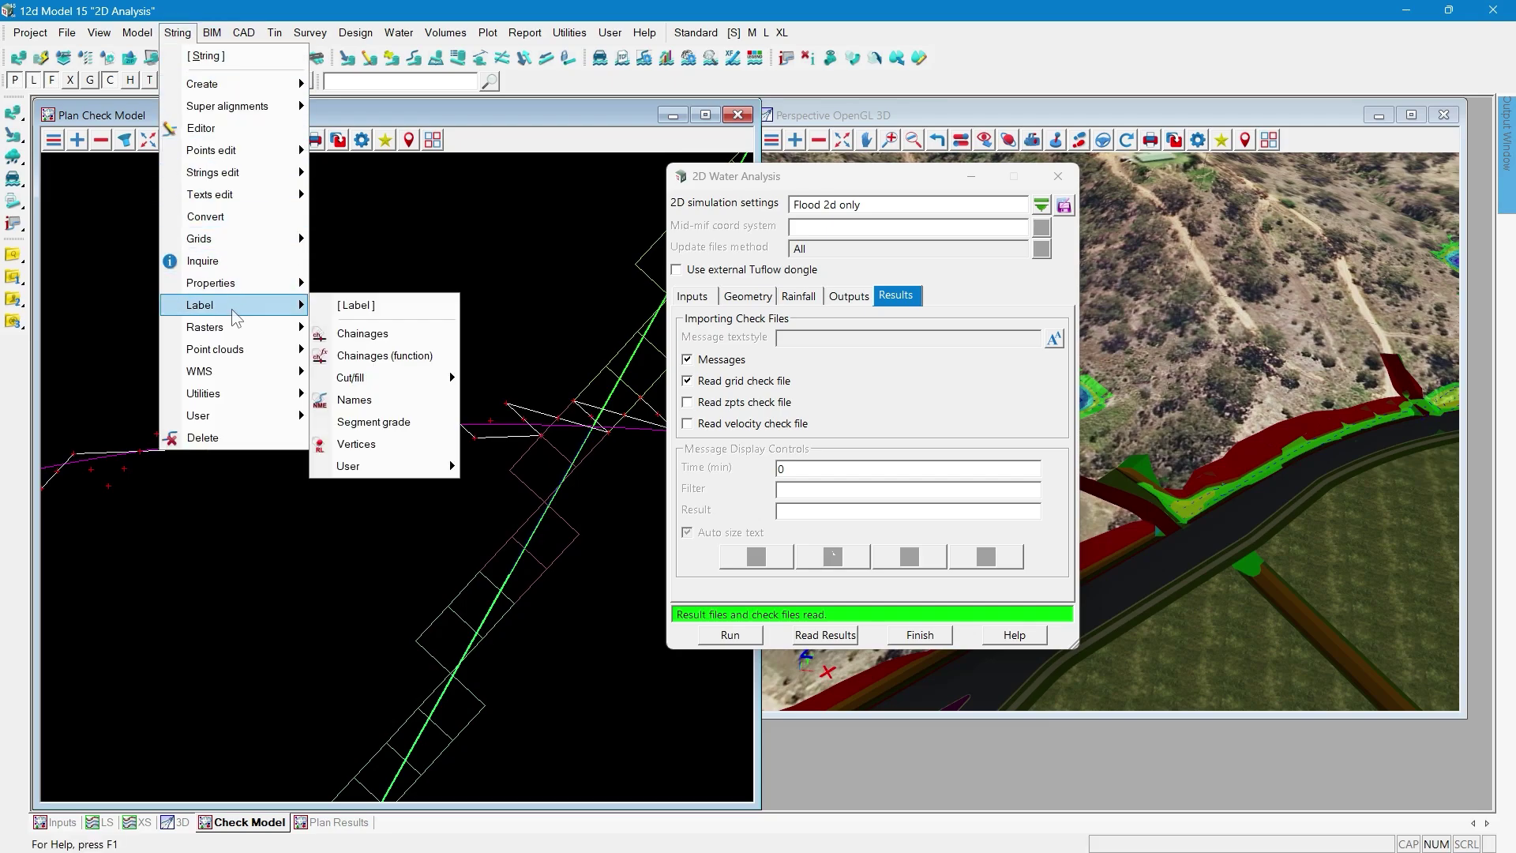
mouse_move(230, 292)
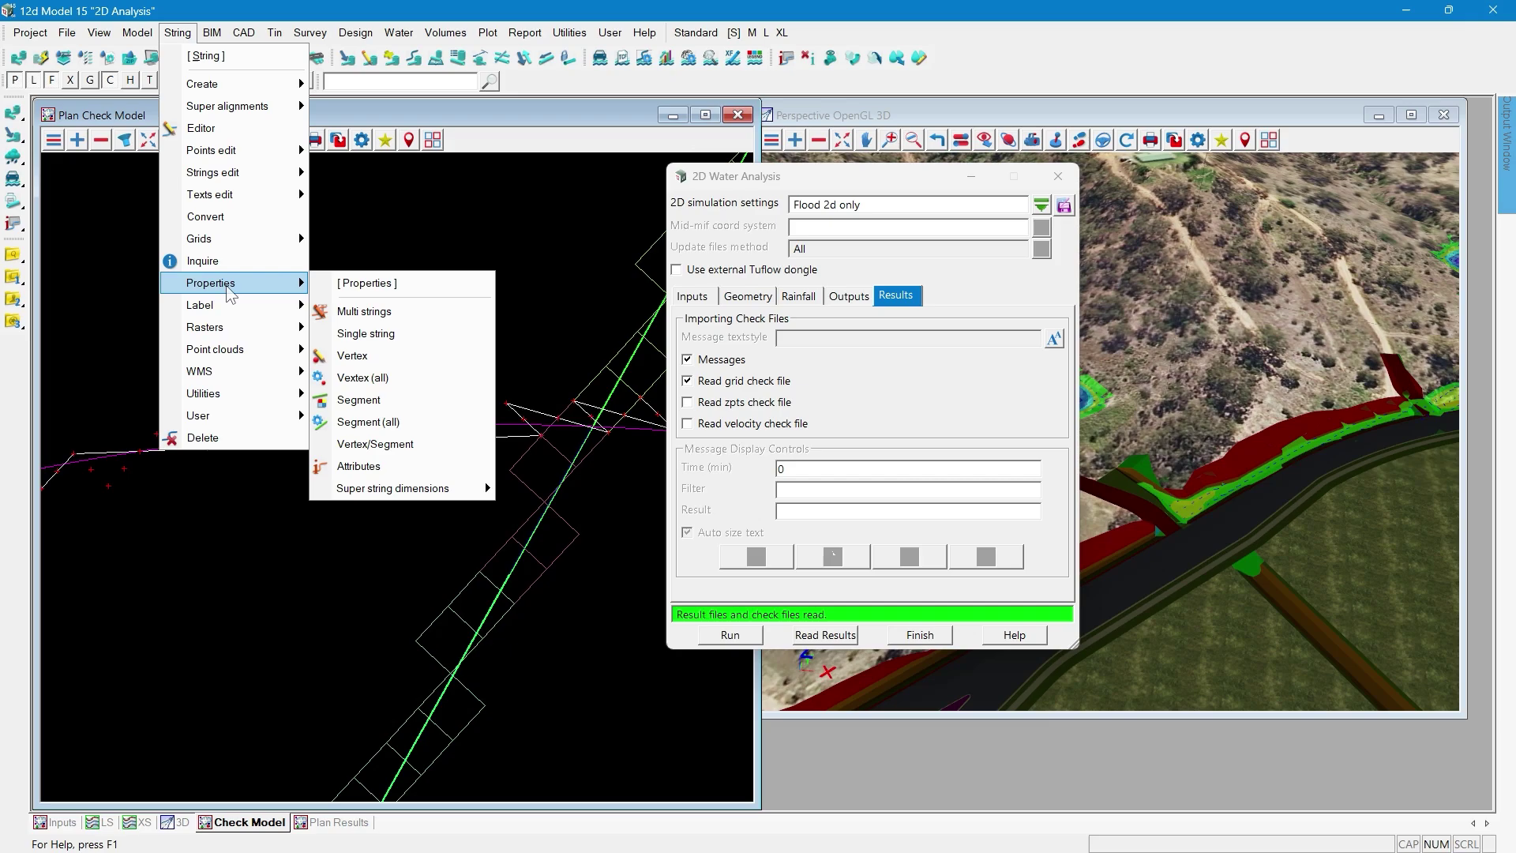
left_click(397, 426)
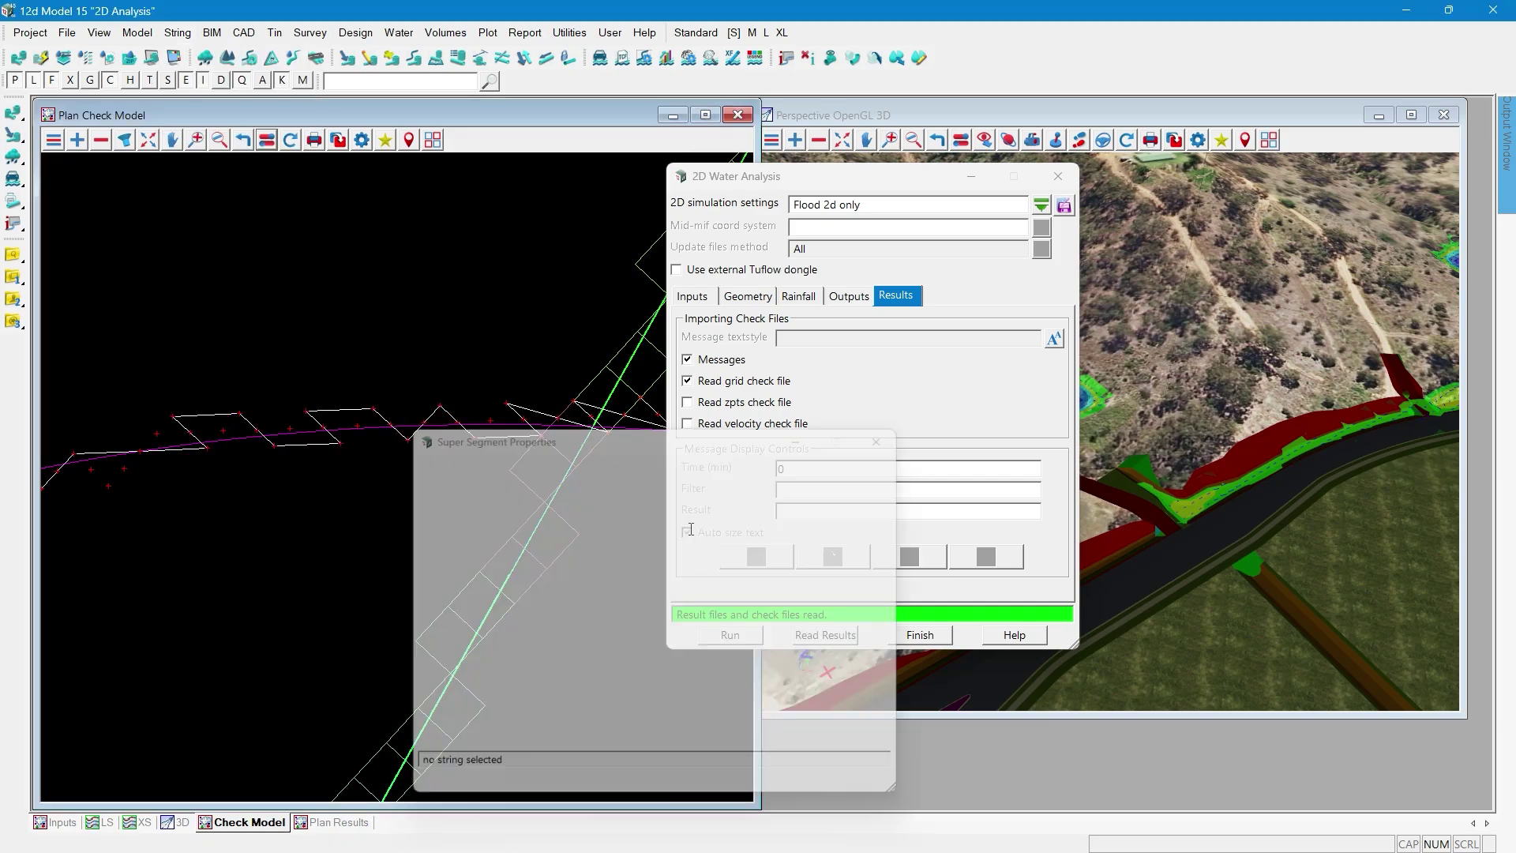
left_click(478, 792)
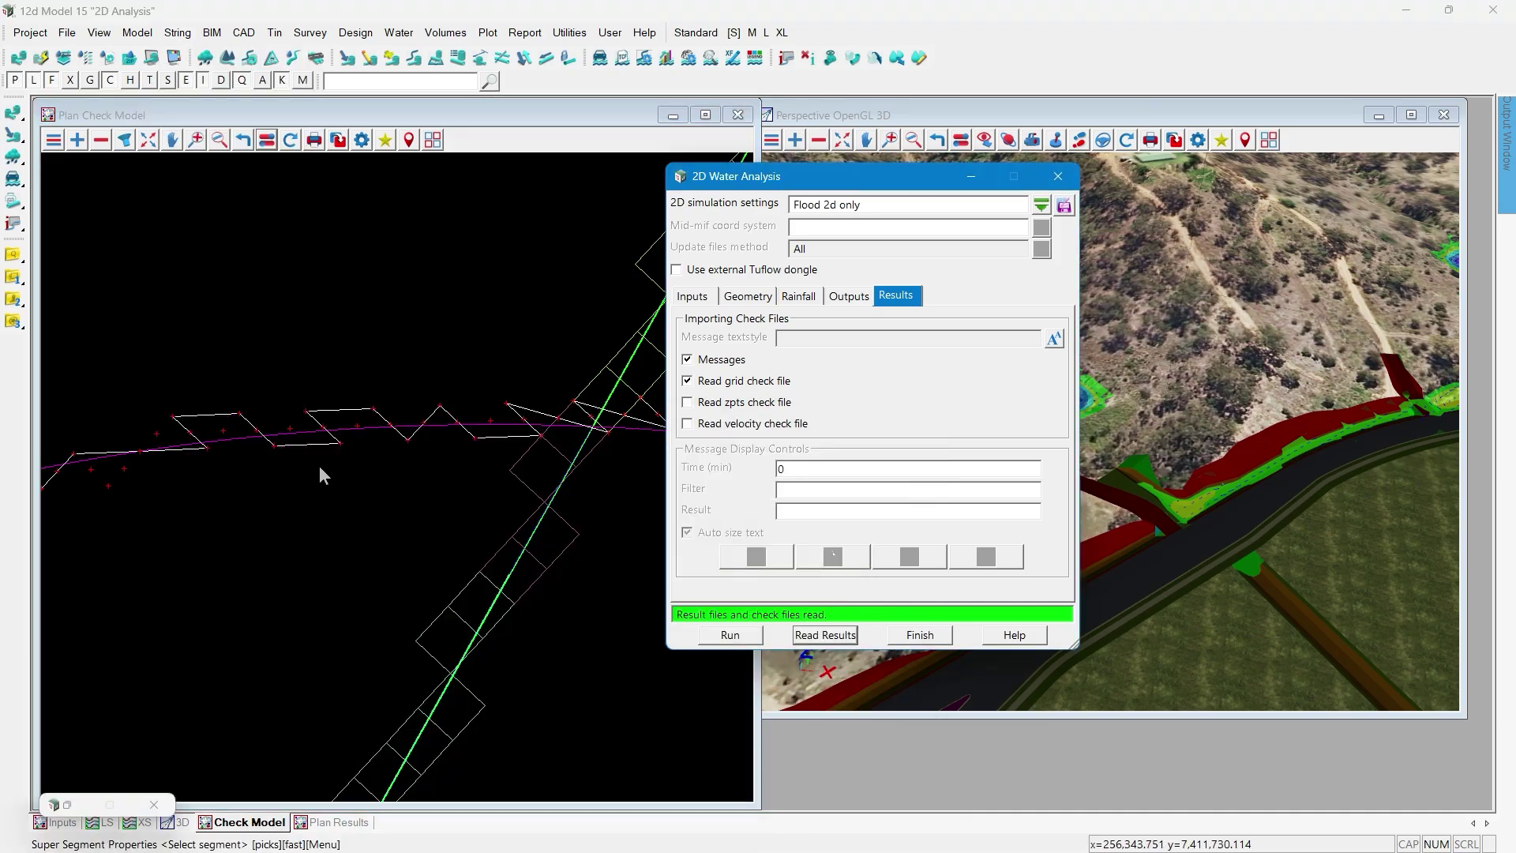
left_click(374, 427)
middle_click(378, 434)
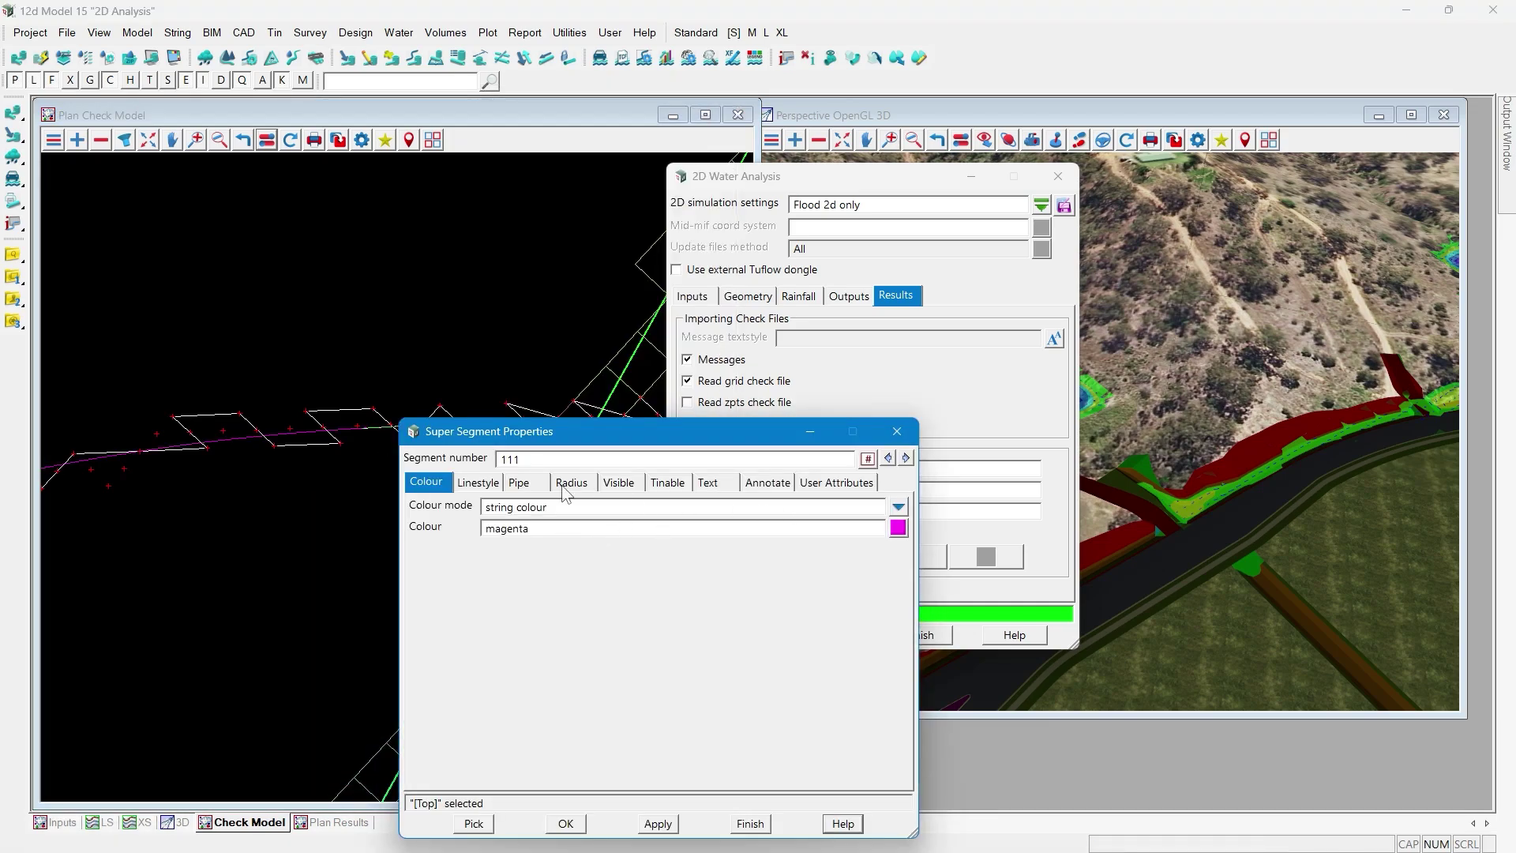
left_click(519, 482)
left_click(898, 507)
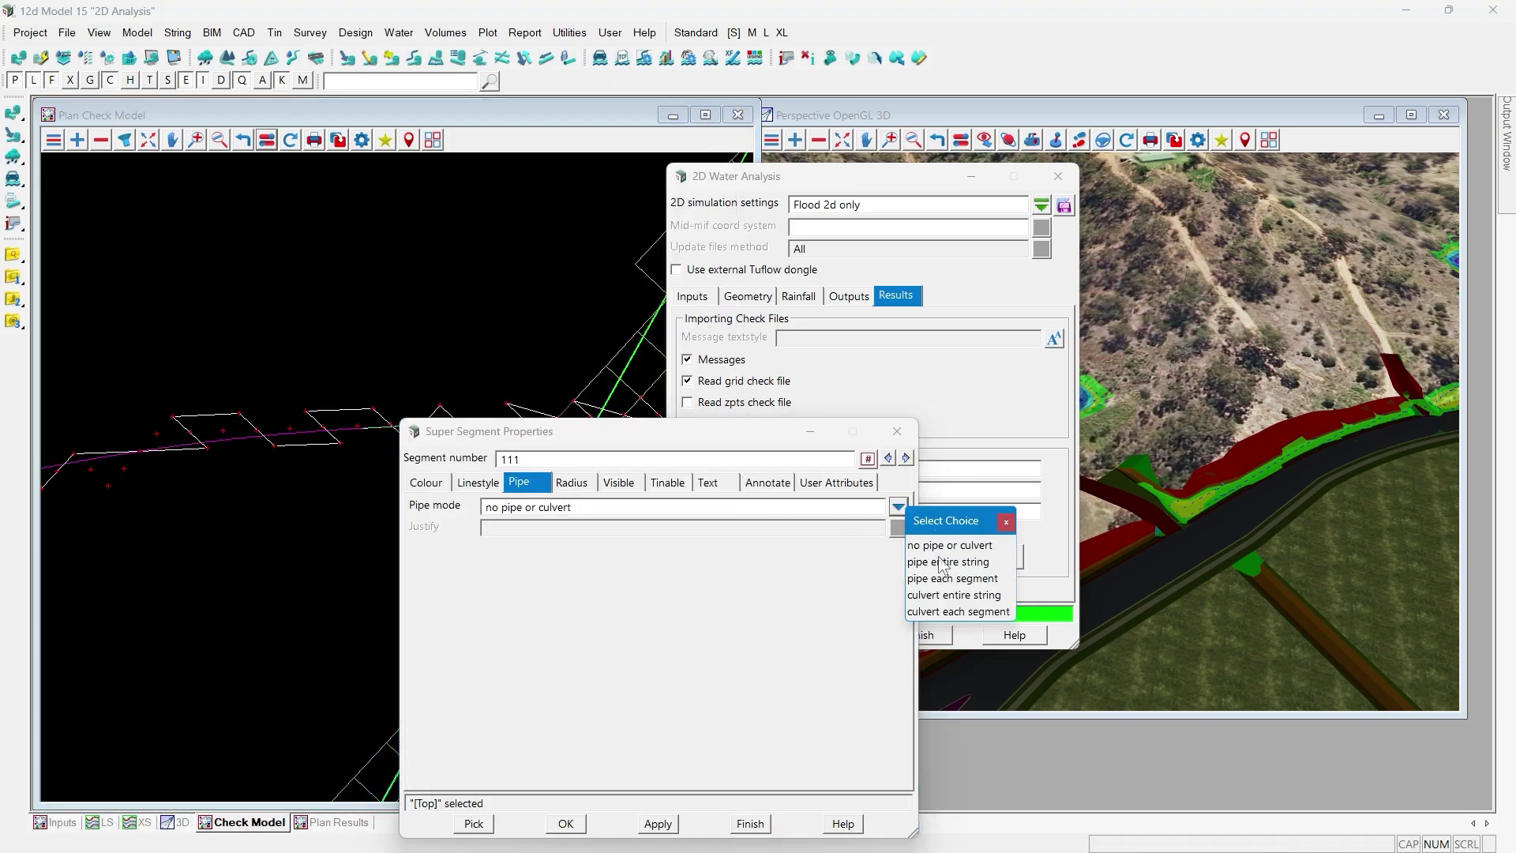
left_click(946, 562)
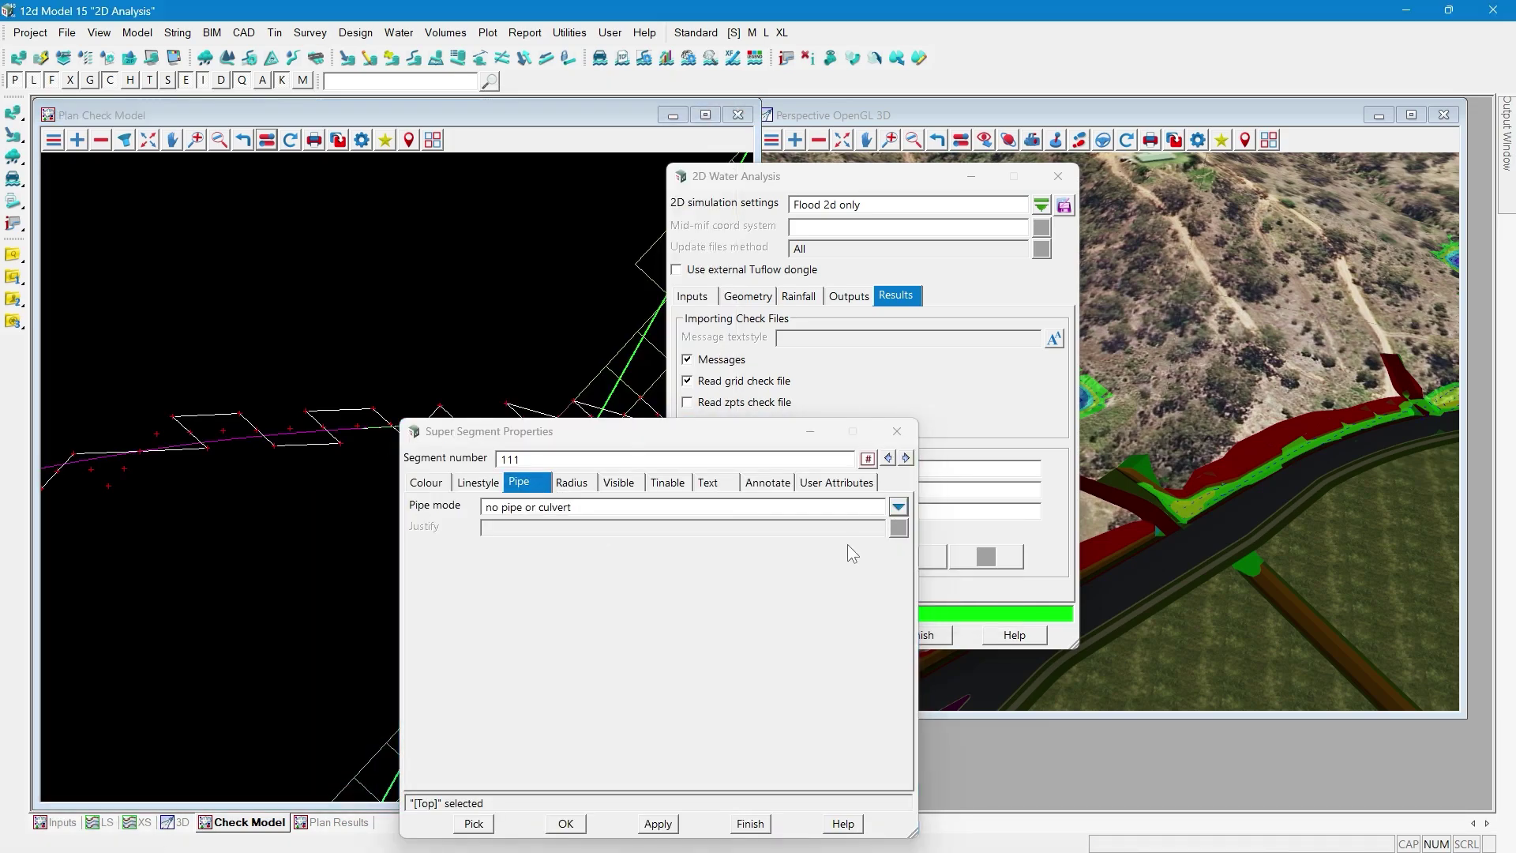
left_click(898, 529)
left_click(939, 562)
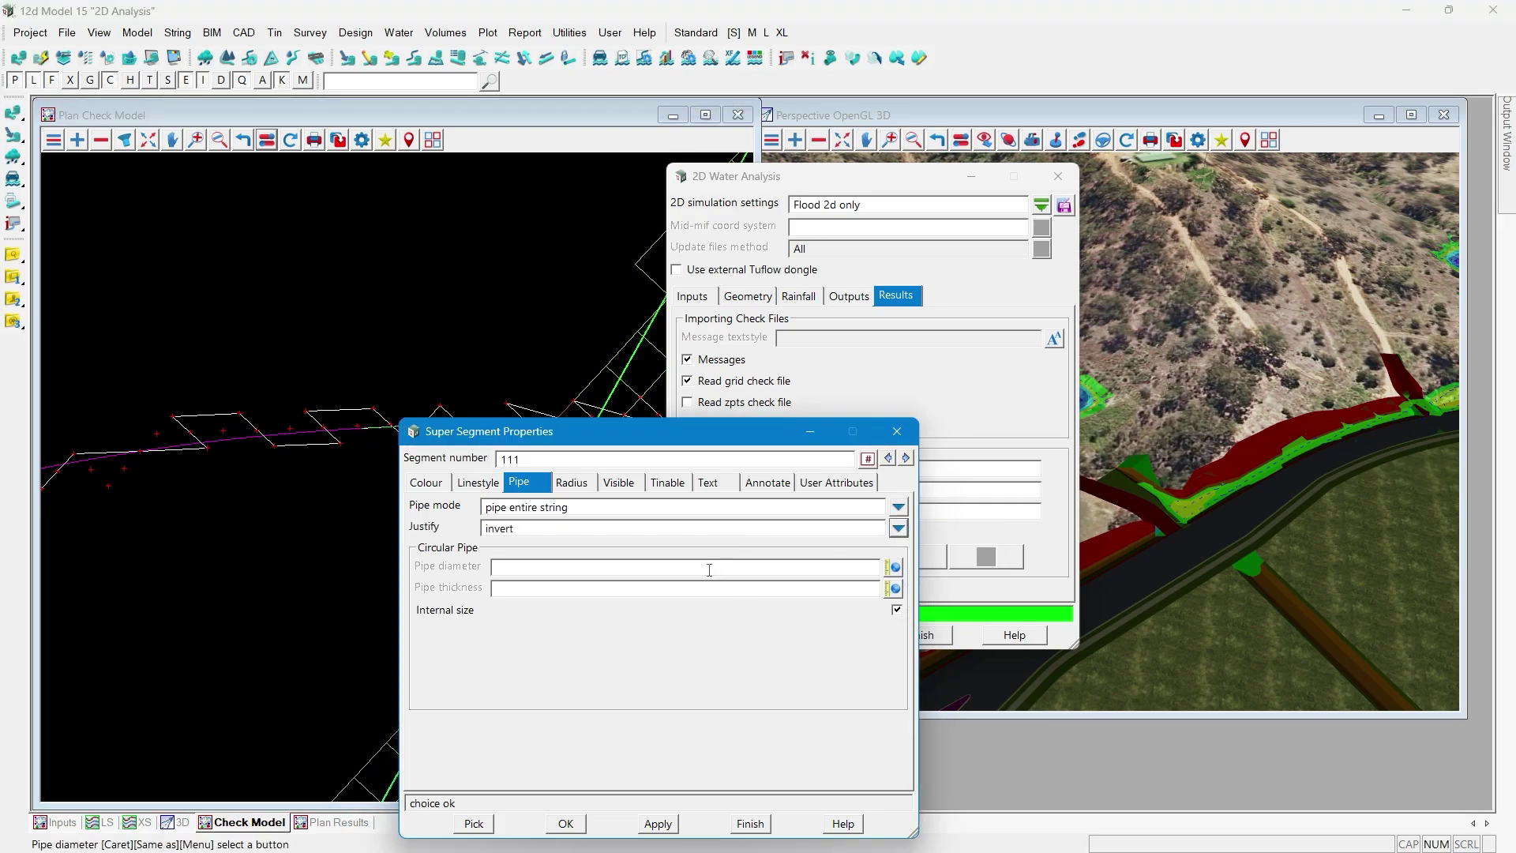
- Set the ridge string's pipe diameter to 3 and apply the segment properties
type("3")
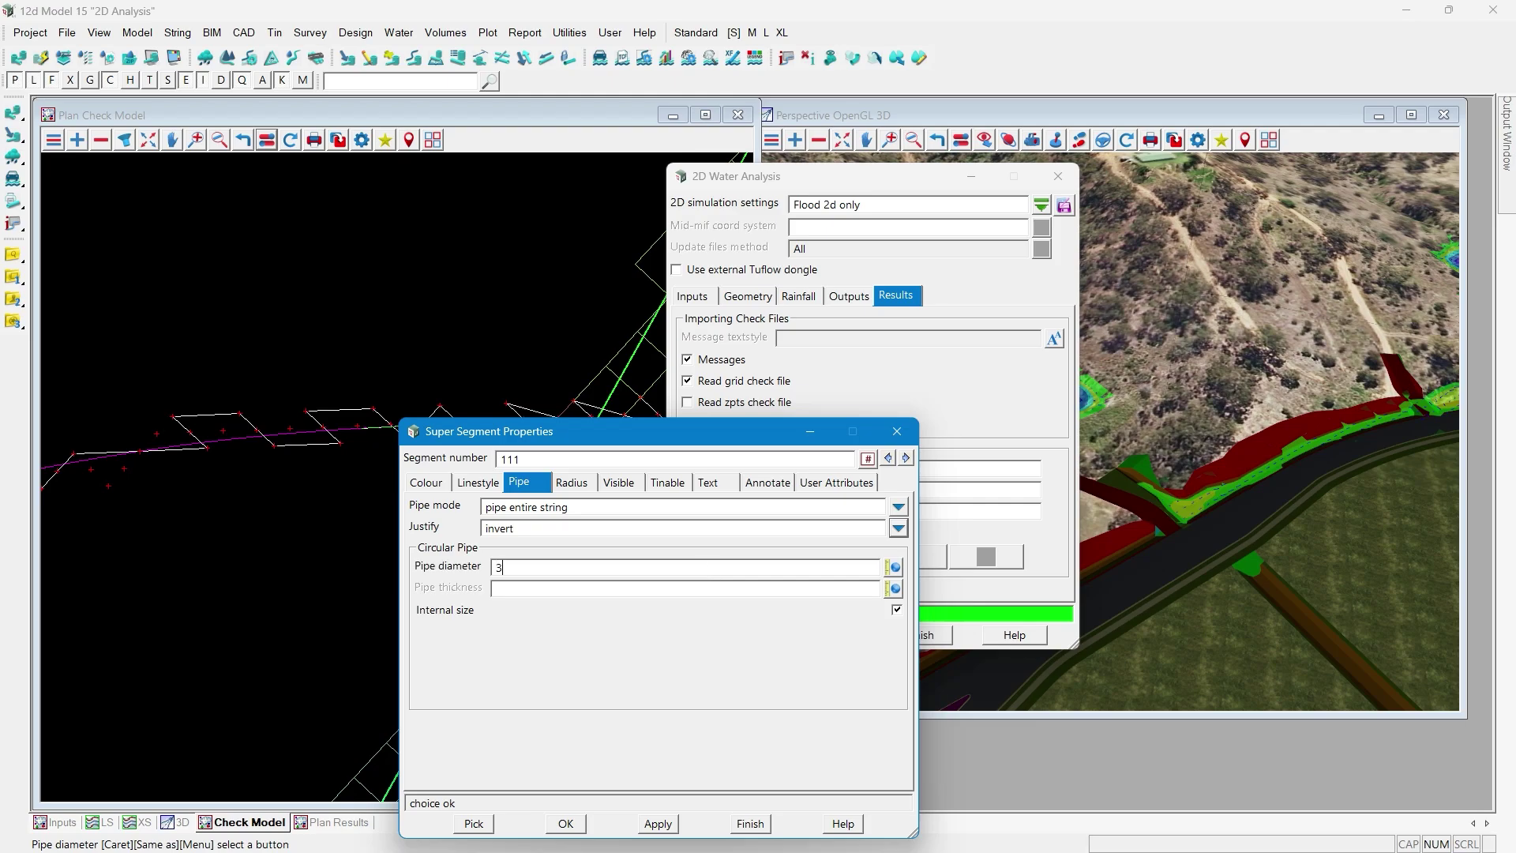
left_click(655, 823)
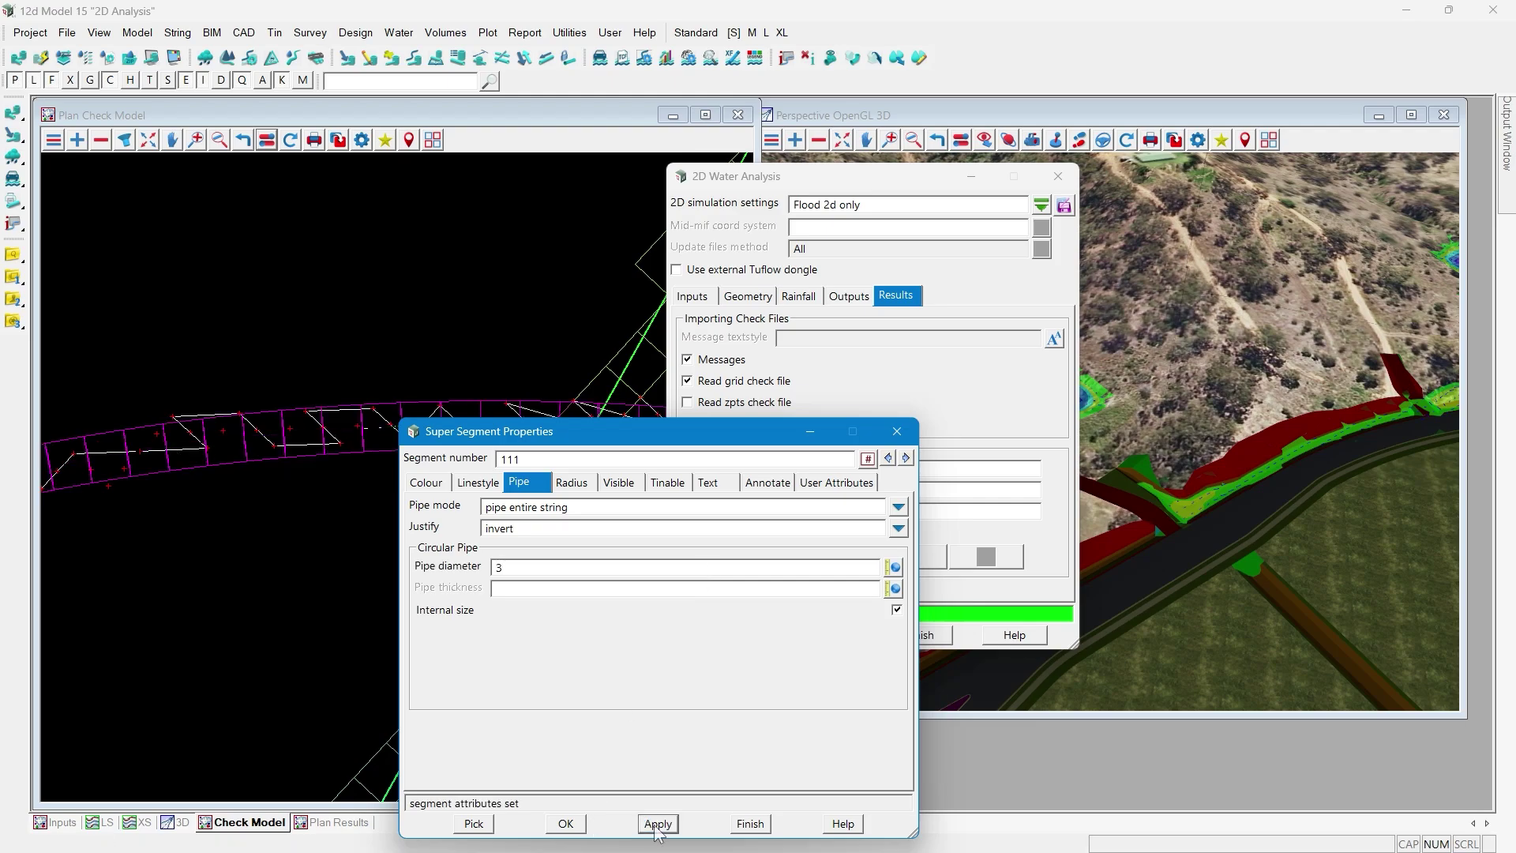
left_click(578, 829)
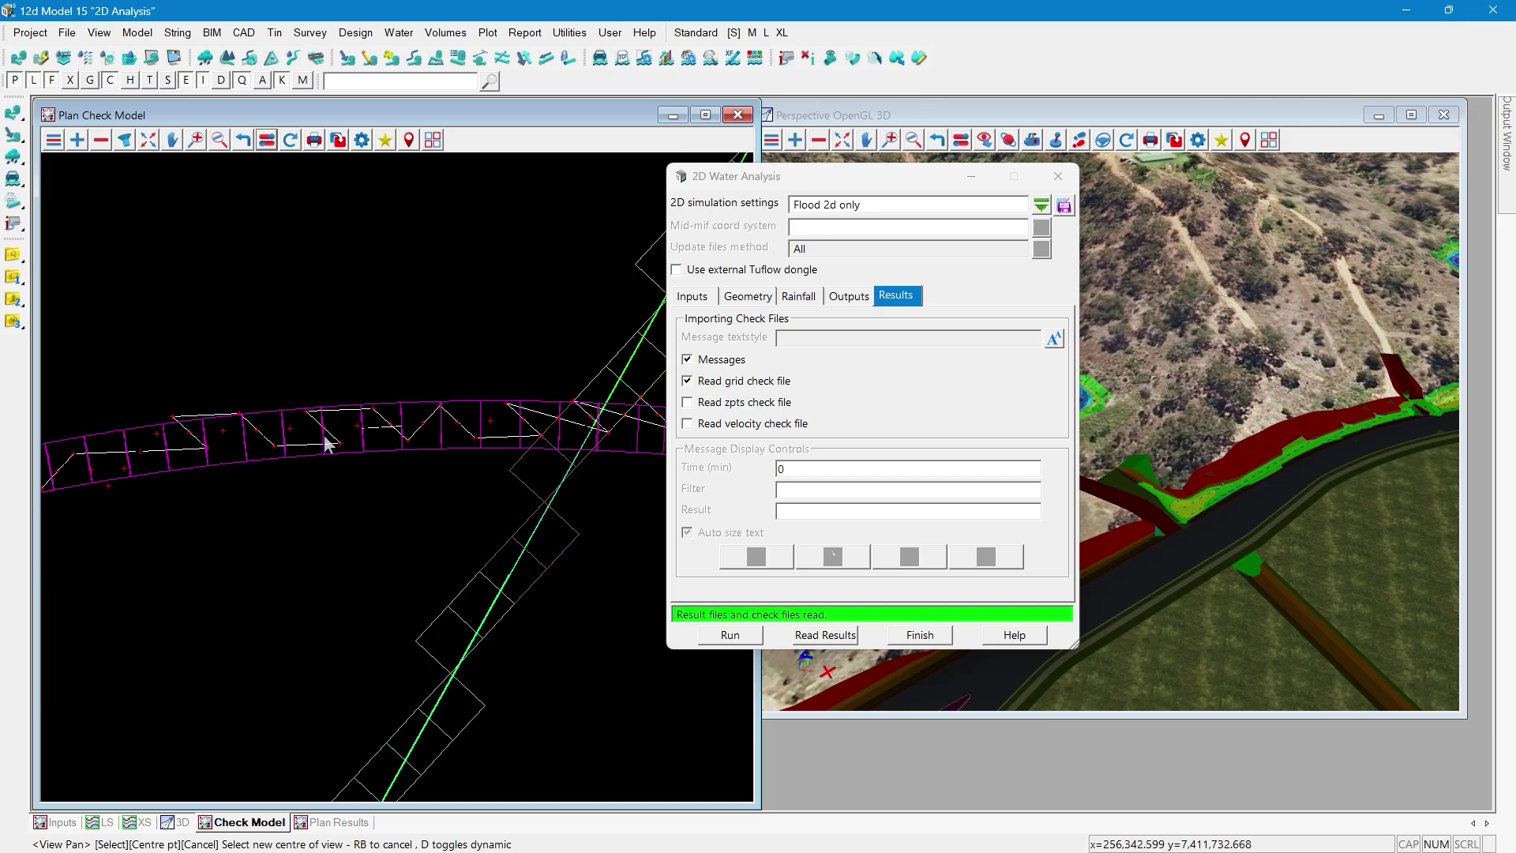
- Rerun the Flood 2d only analysis with the widened ridge and read the results into the refreshed Check Model view
left_click(730, 635)
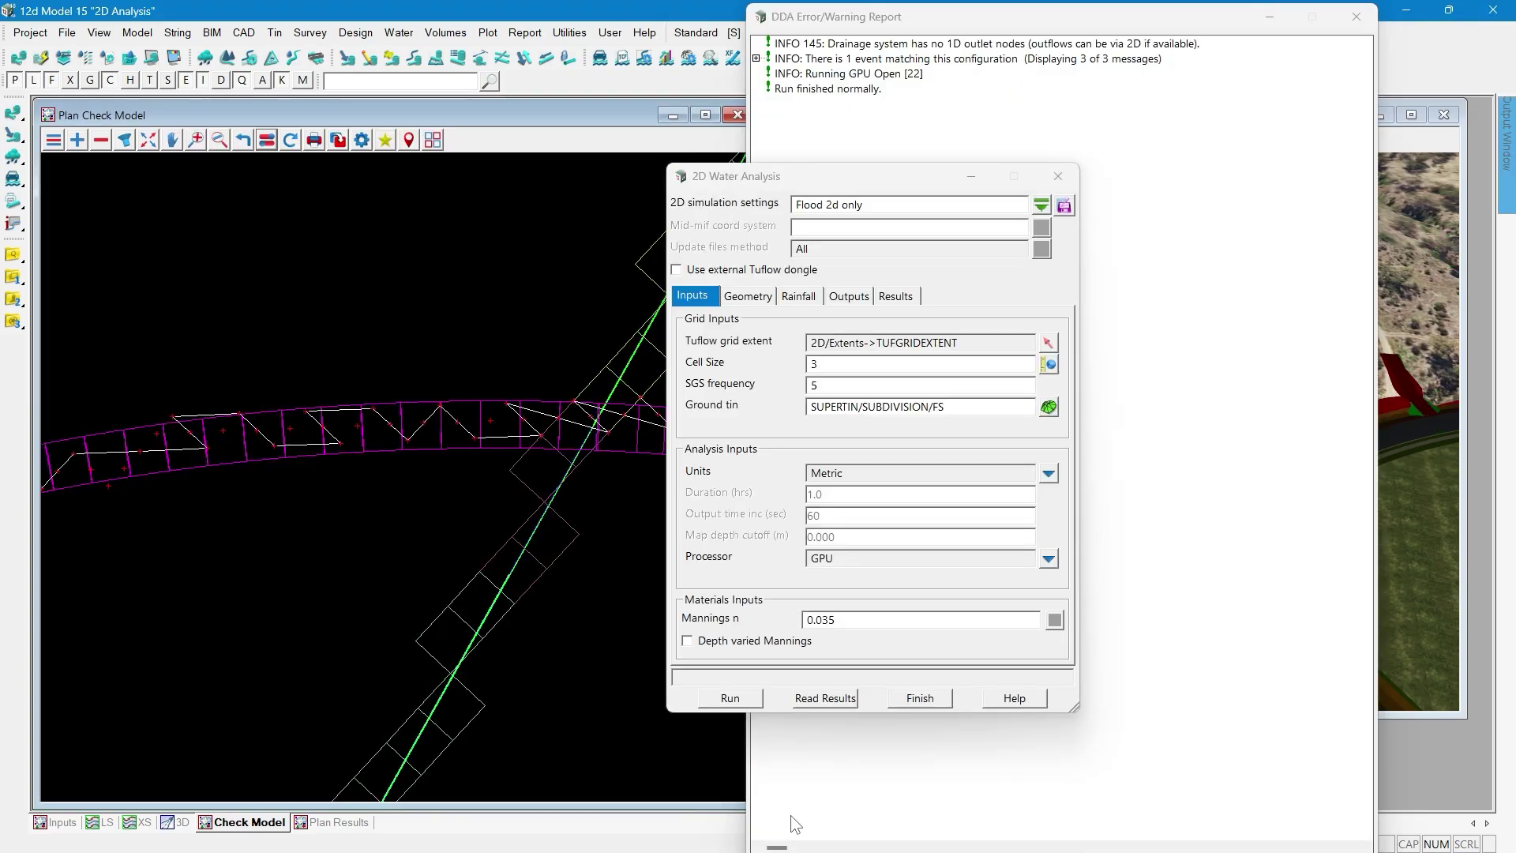
left_click(812, 698)
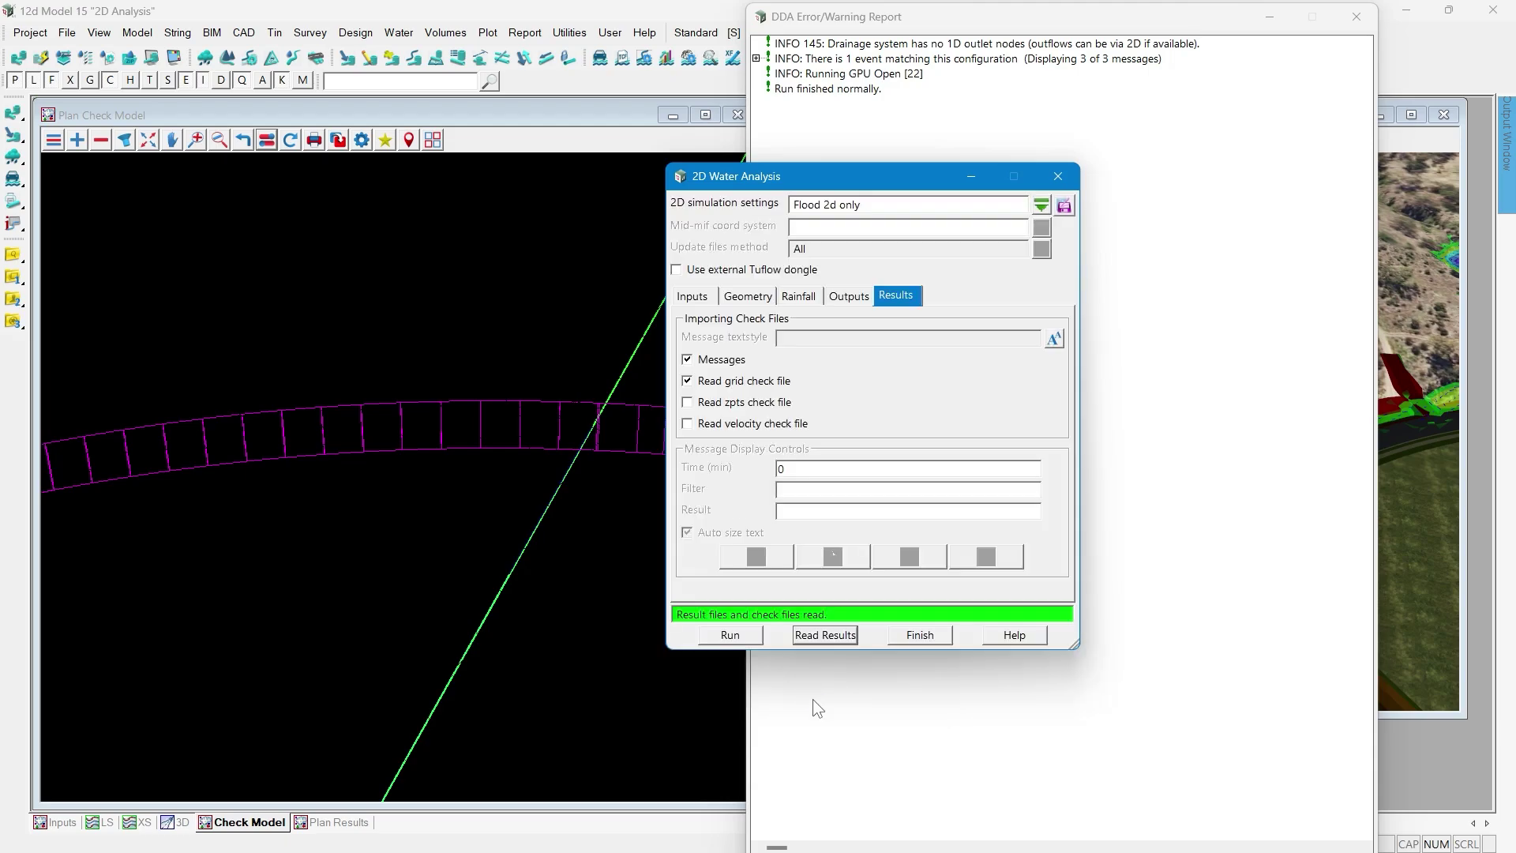
left_click(290, 140)
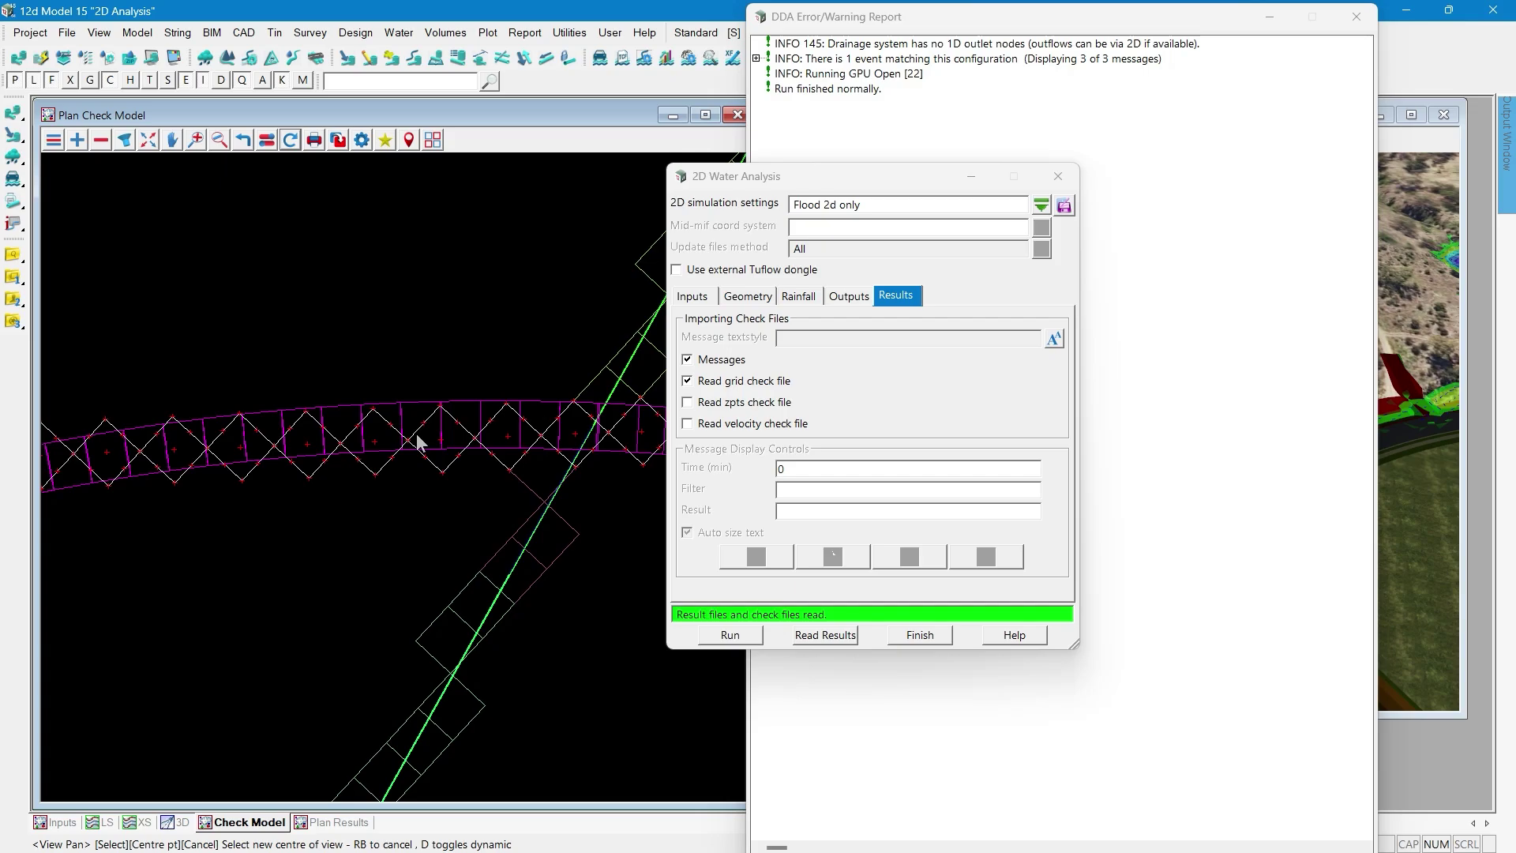
- Add the 2D/Quadtree Area model to the Check Model view and inspect its polygon around the ridge
left_click(750, 296)
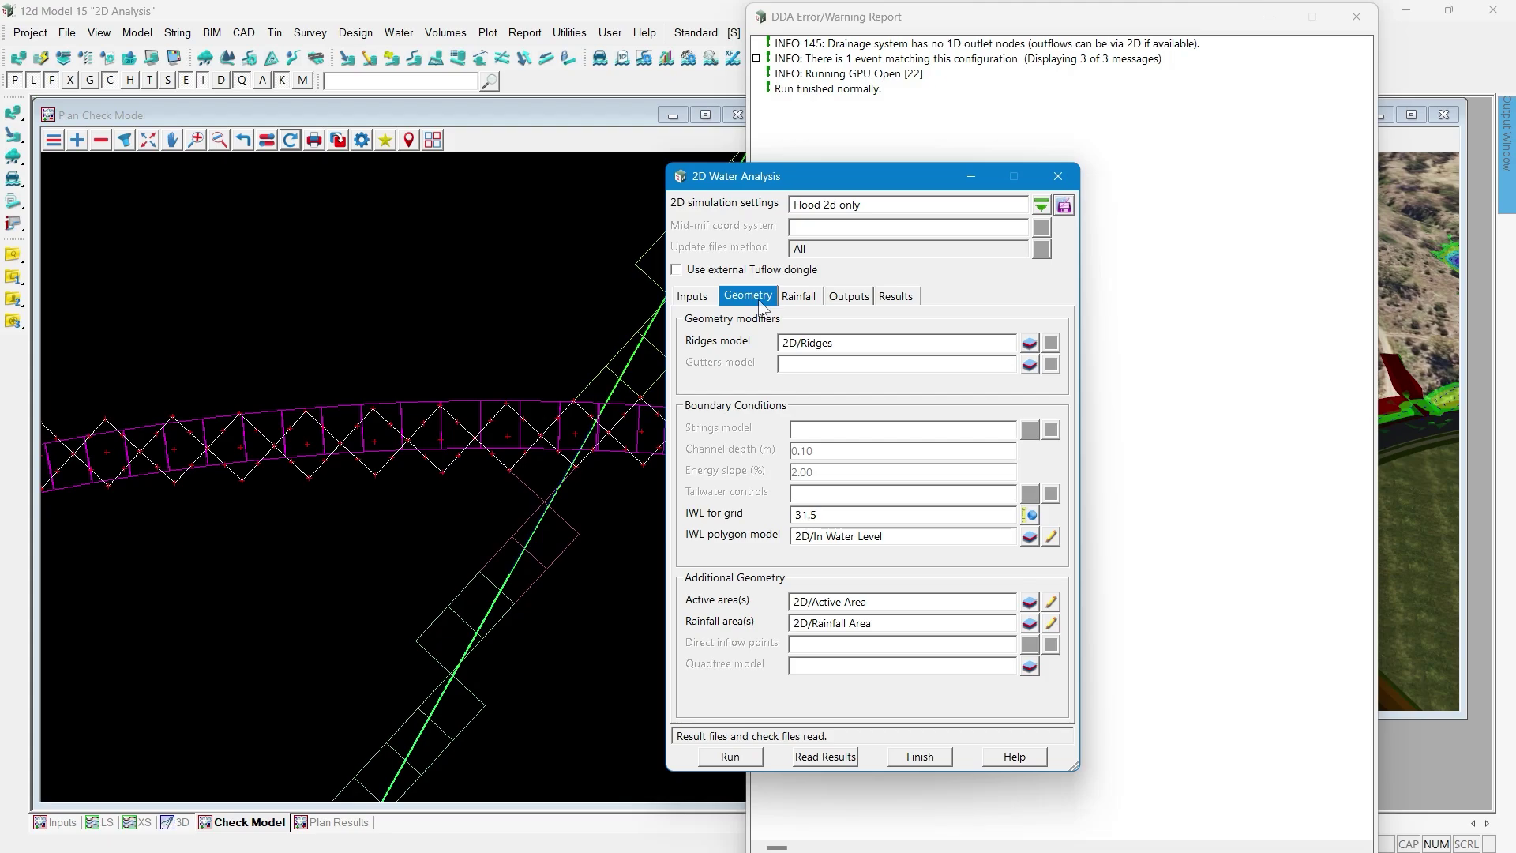
left_click(828, 671)
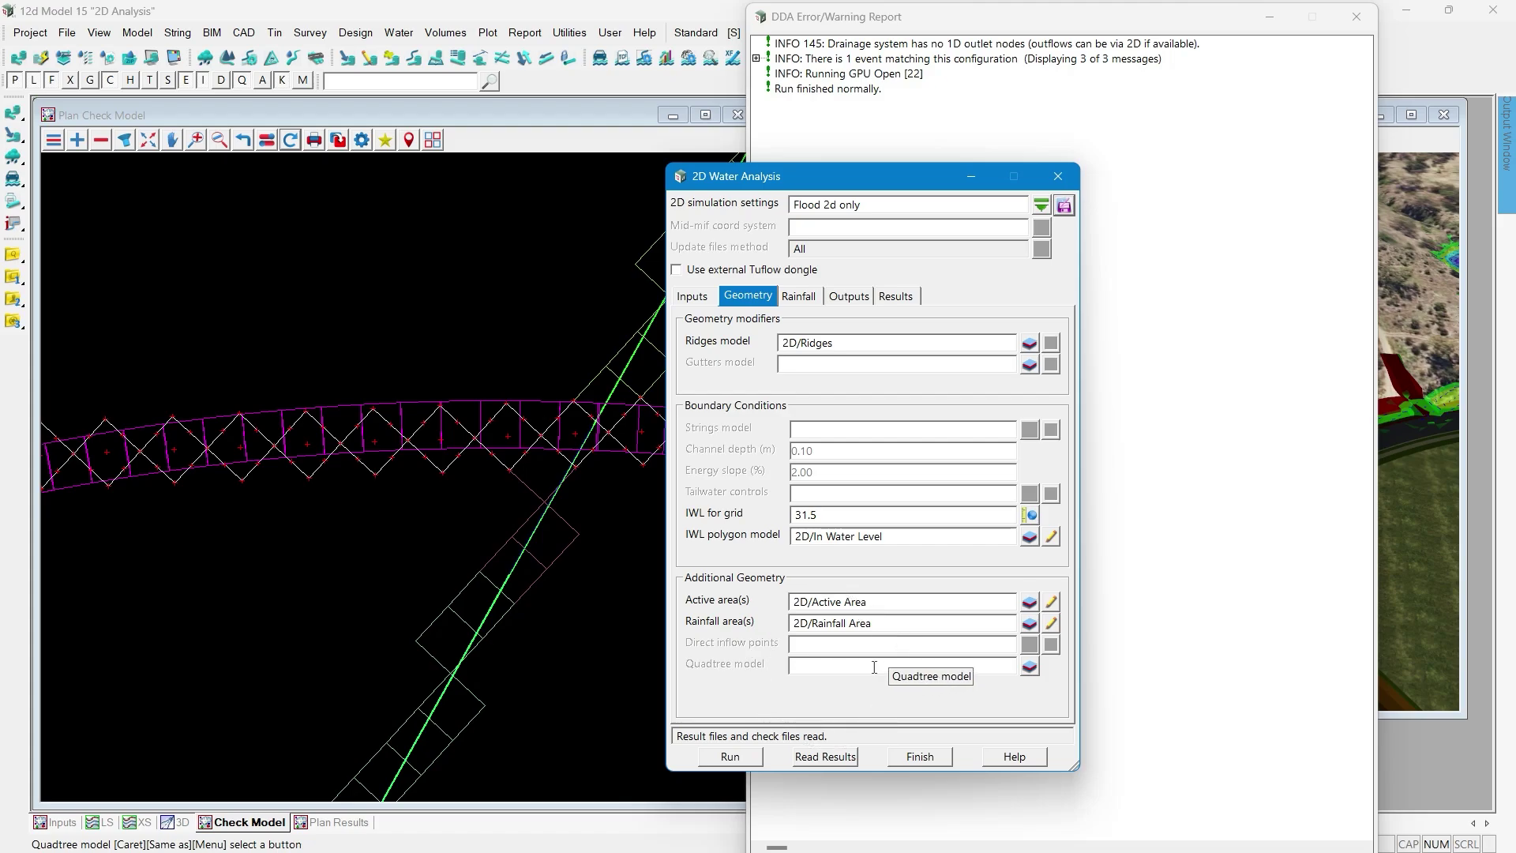
left_click(76, 140)
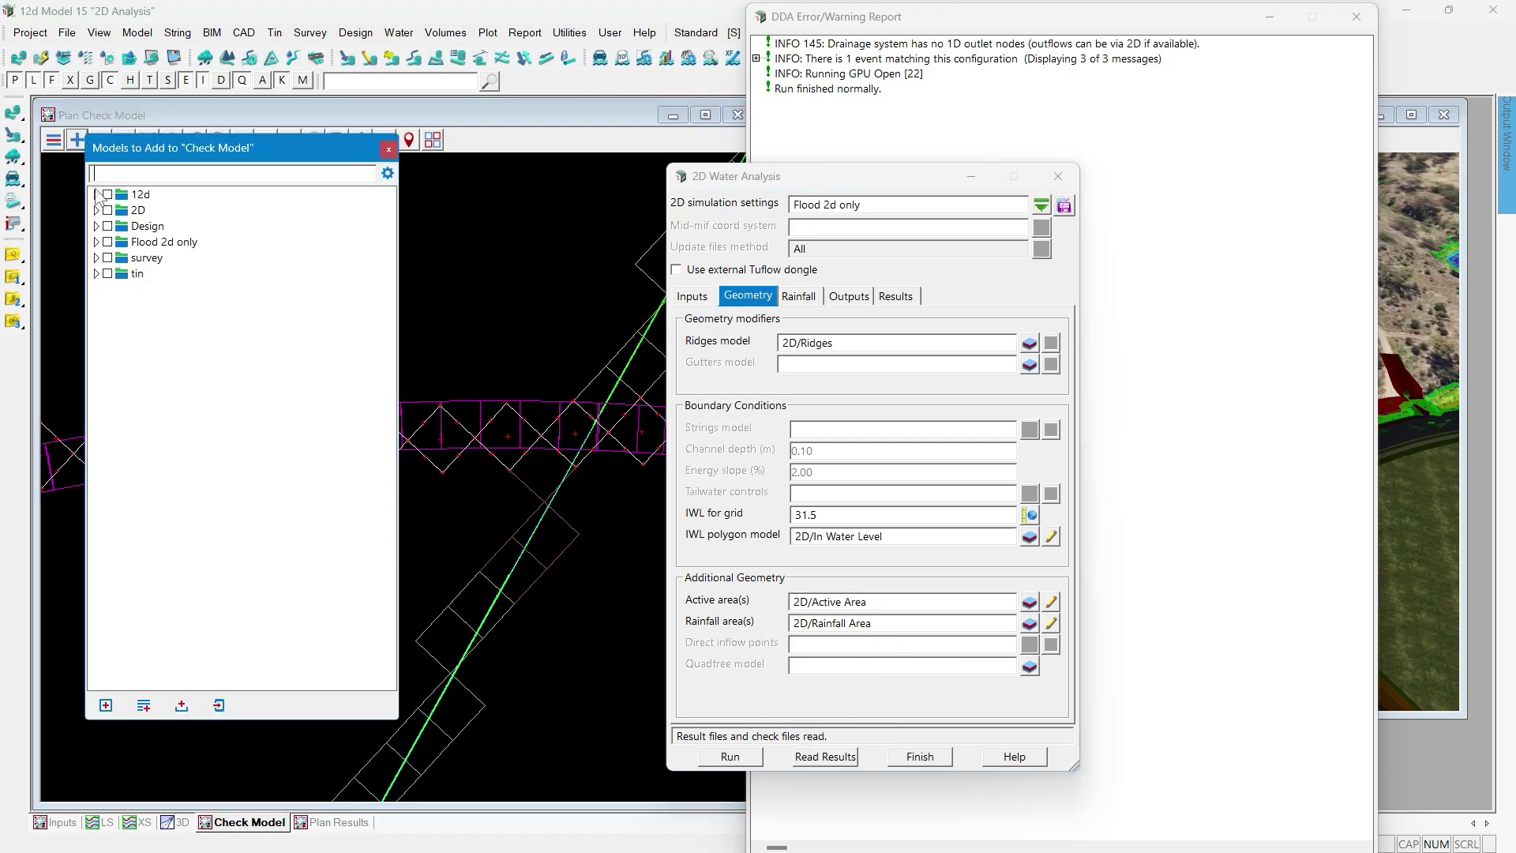
left_click(94, 210)
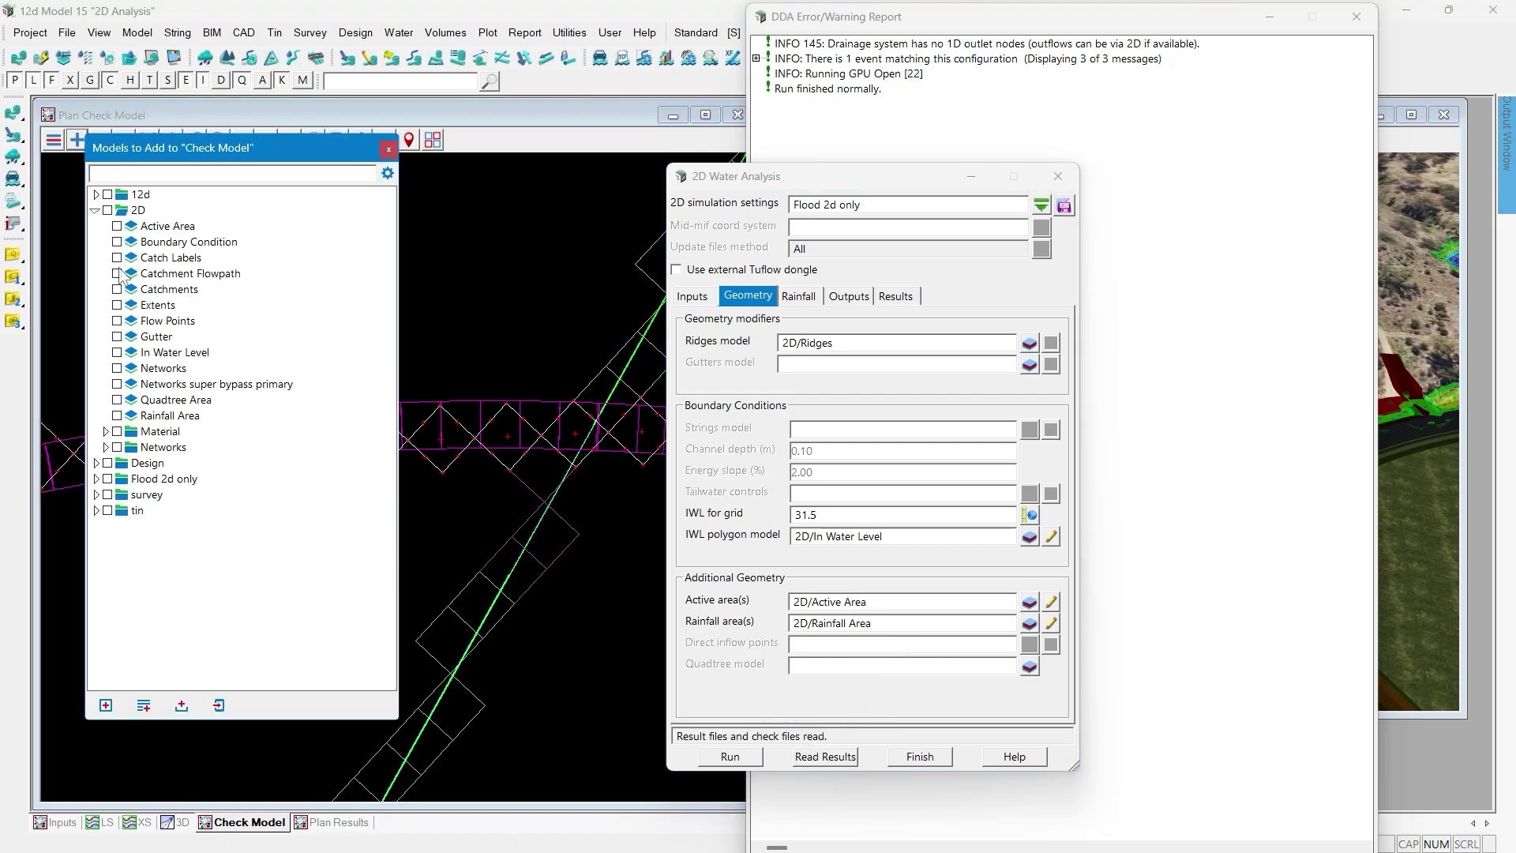
left_click(176, 399)
scroll(545, 418, "down", 2)
scroll(590, 429, "down", 3)
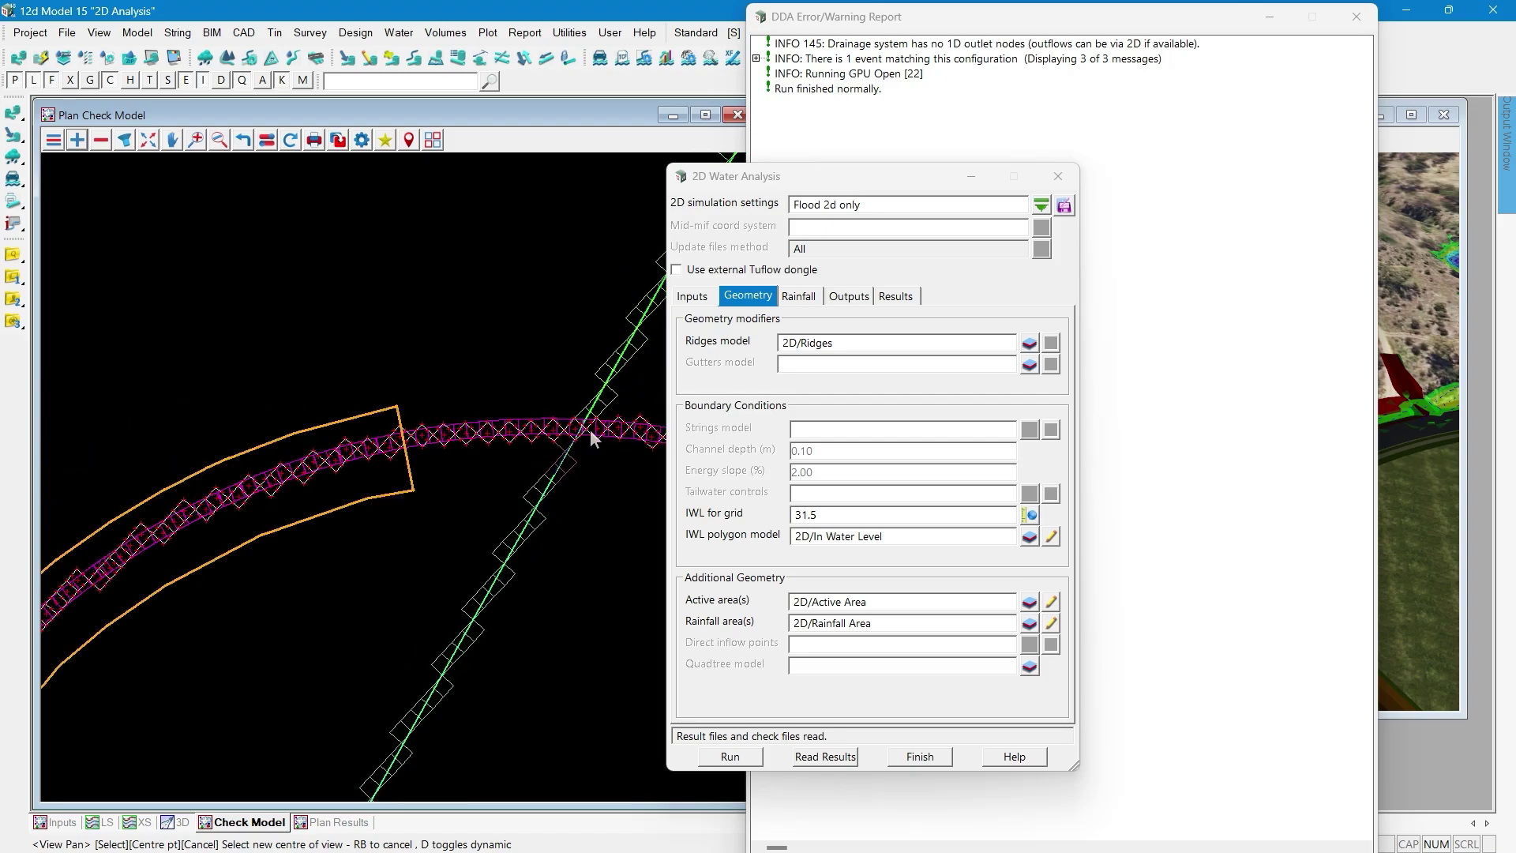
scroll(227, 715, "up", 5)
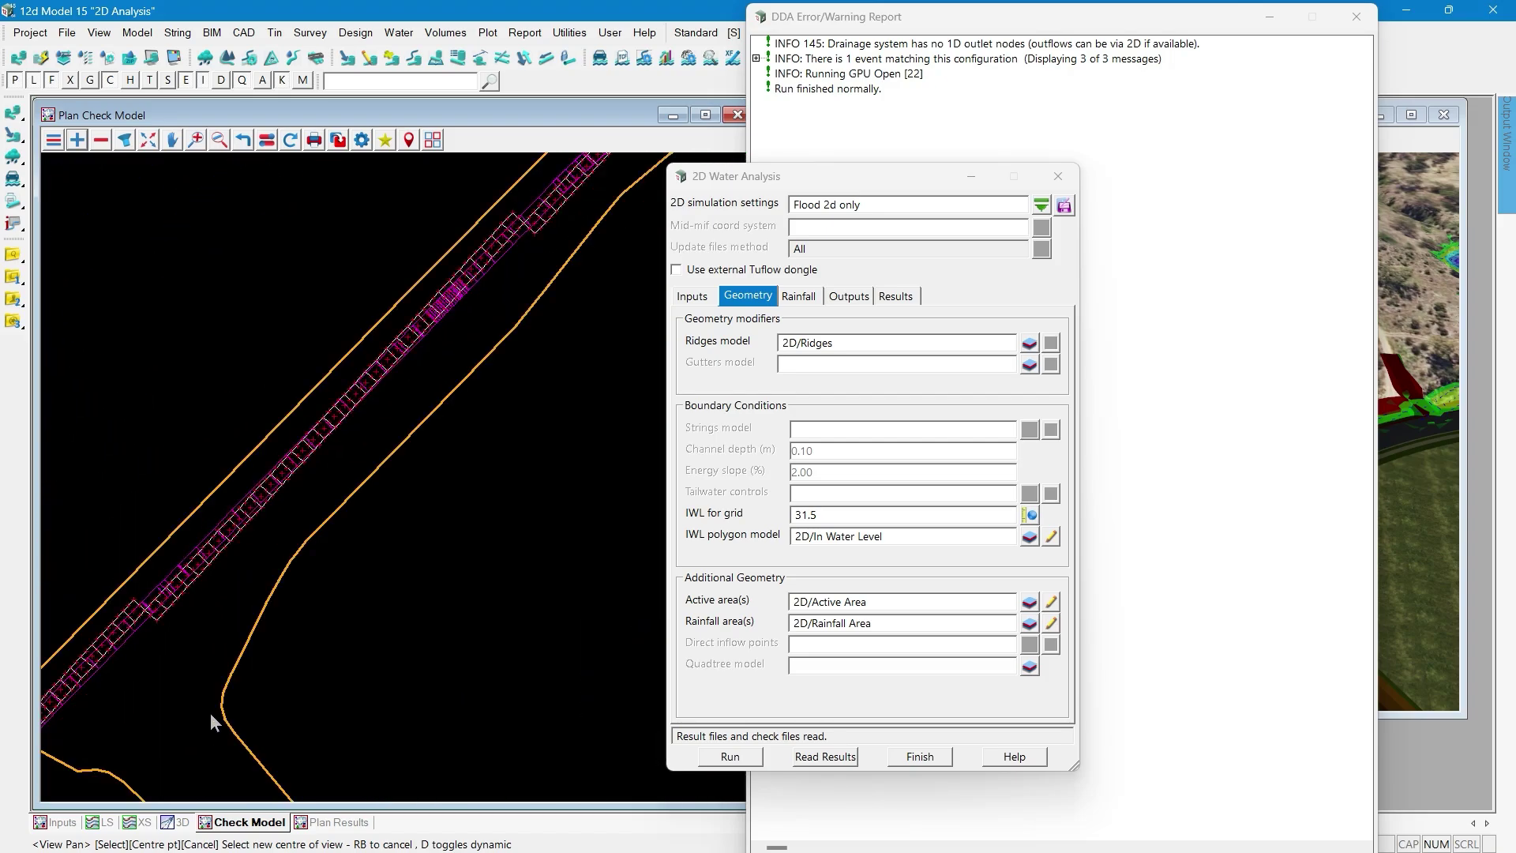
- Add the grid check model from the Checks 2d folder of Flood 2d only to the Check Model view
left_click(77, 140)
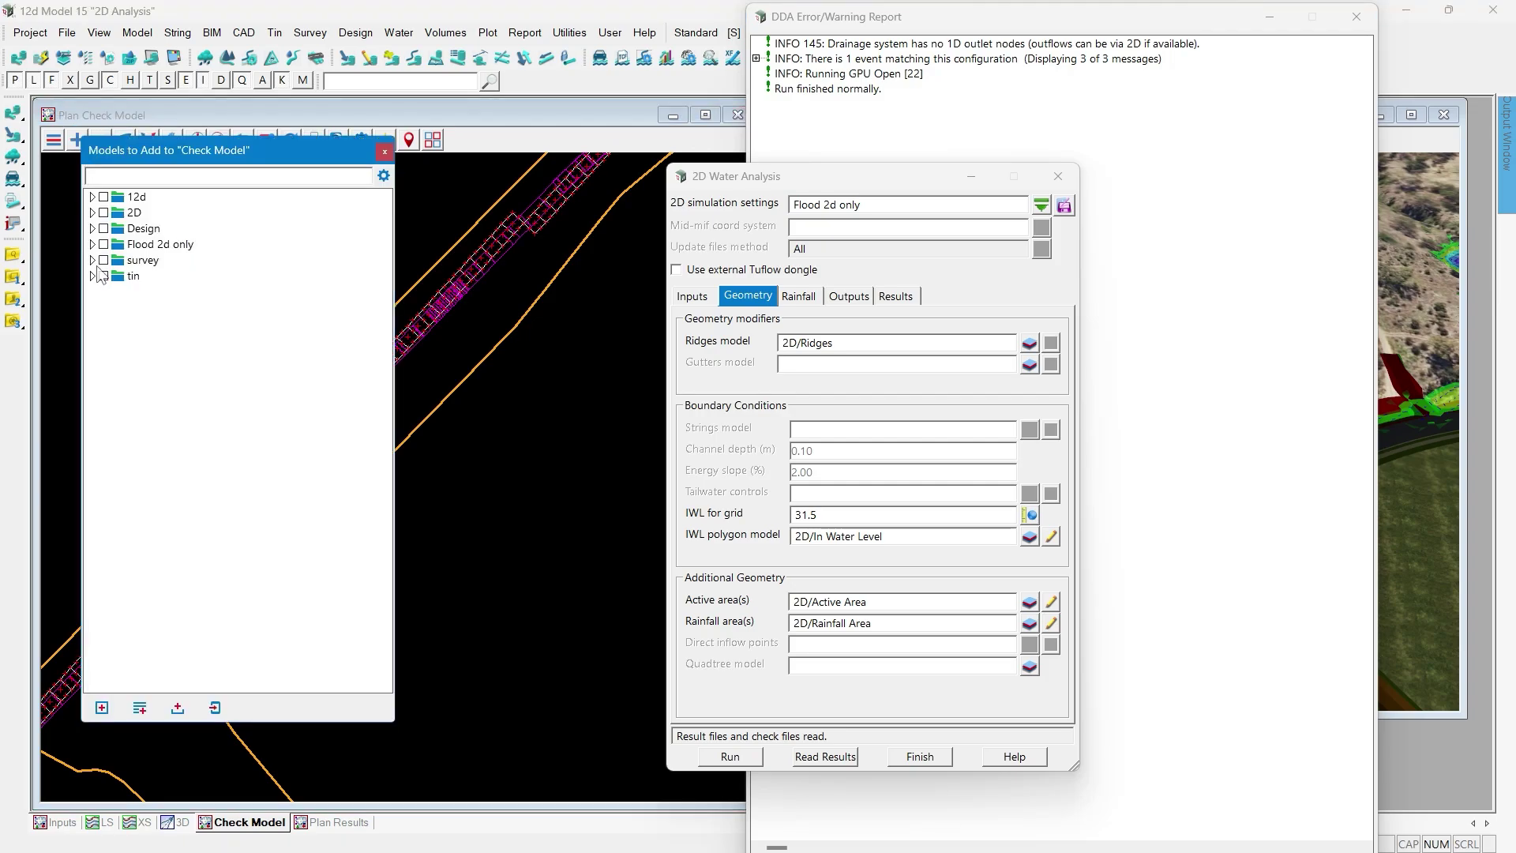
left_click(92, 245)
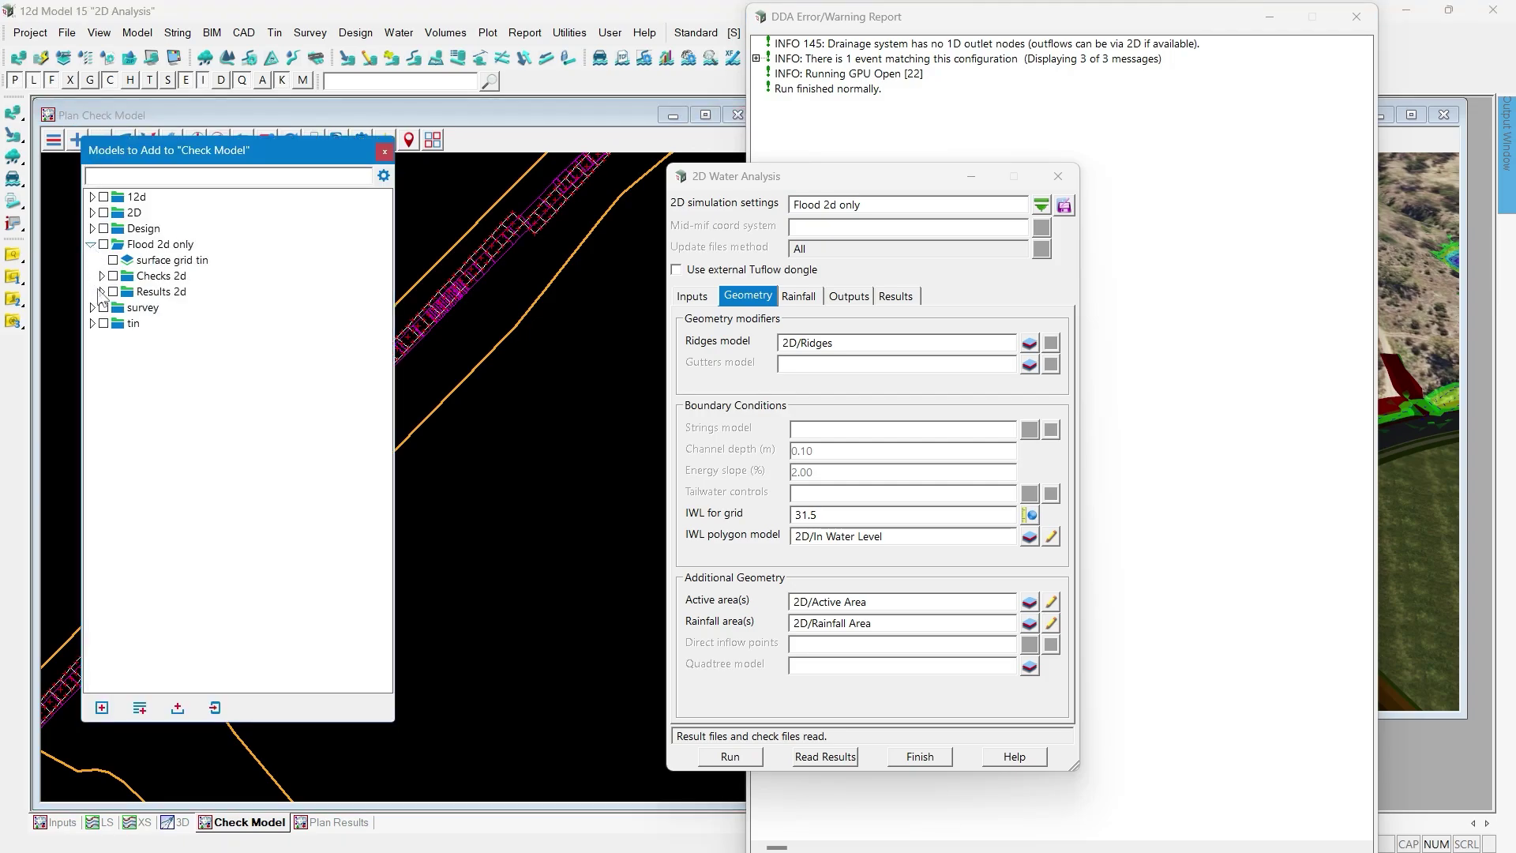
left_click(101, 275)
double_click(148, 300)
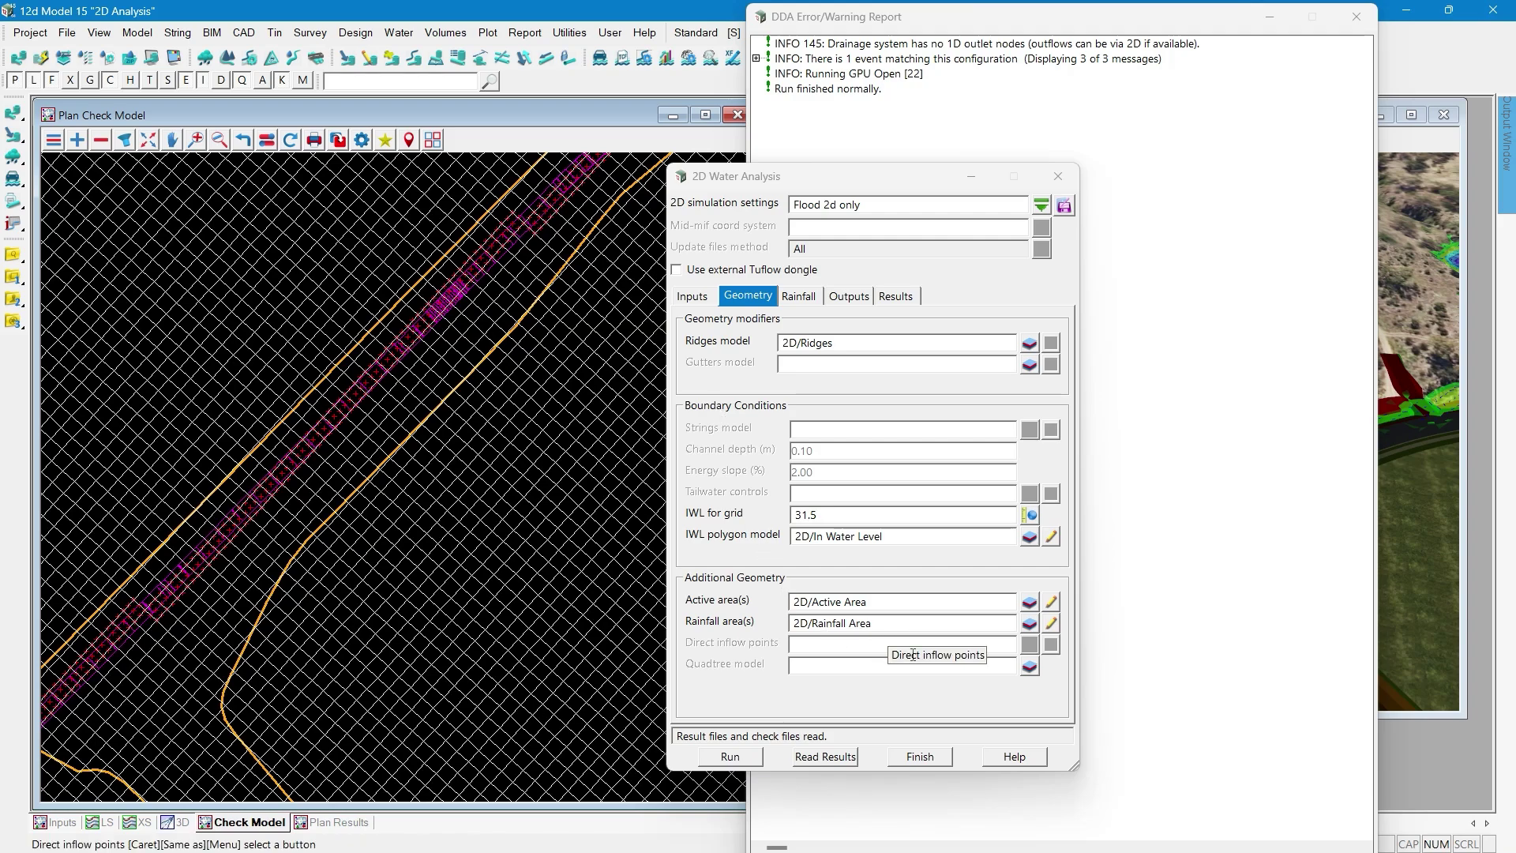
- Set the quadtree model of the additional geometry to 2D/Quadtree Area
left_click(1028, 668)
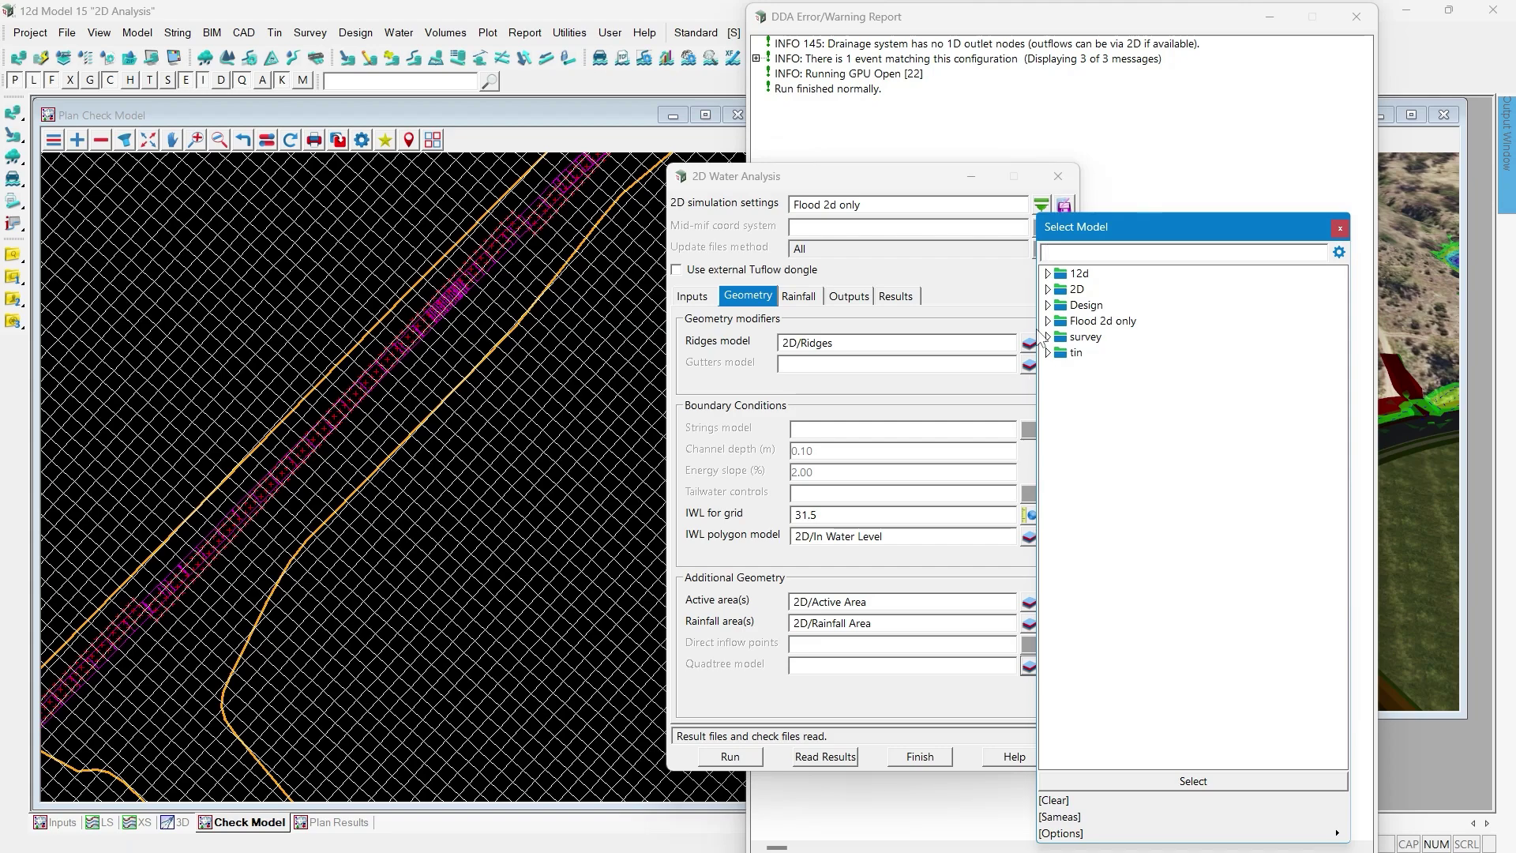
left_click(1048, 289)
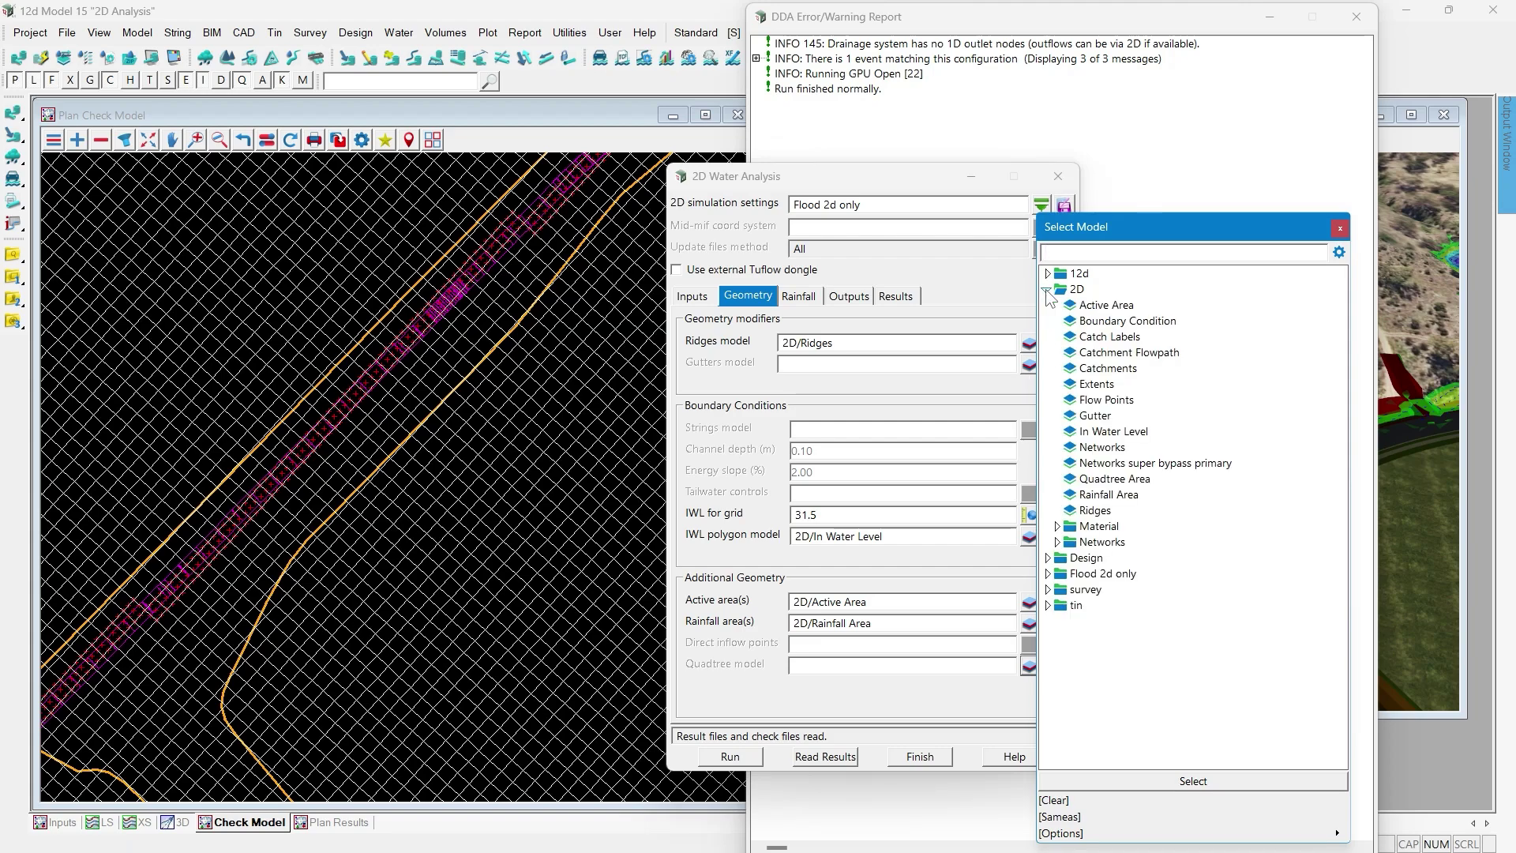
double_click(1109, 479)
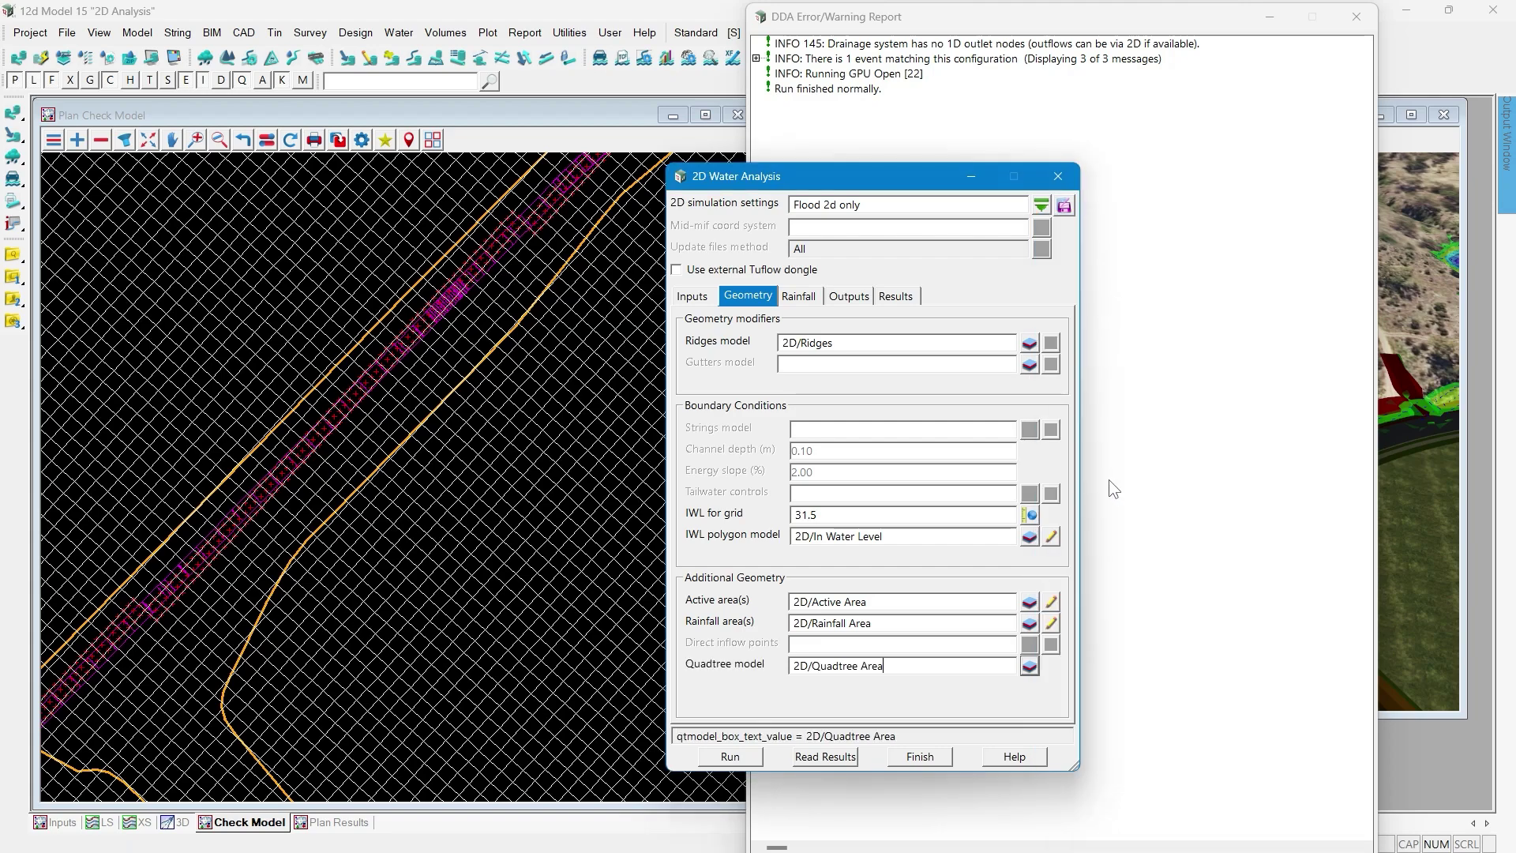
- Run the Flood 2d only analysis with the quadtree model and read the results into the refreshed Check Model view
left_click(729, 757)
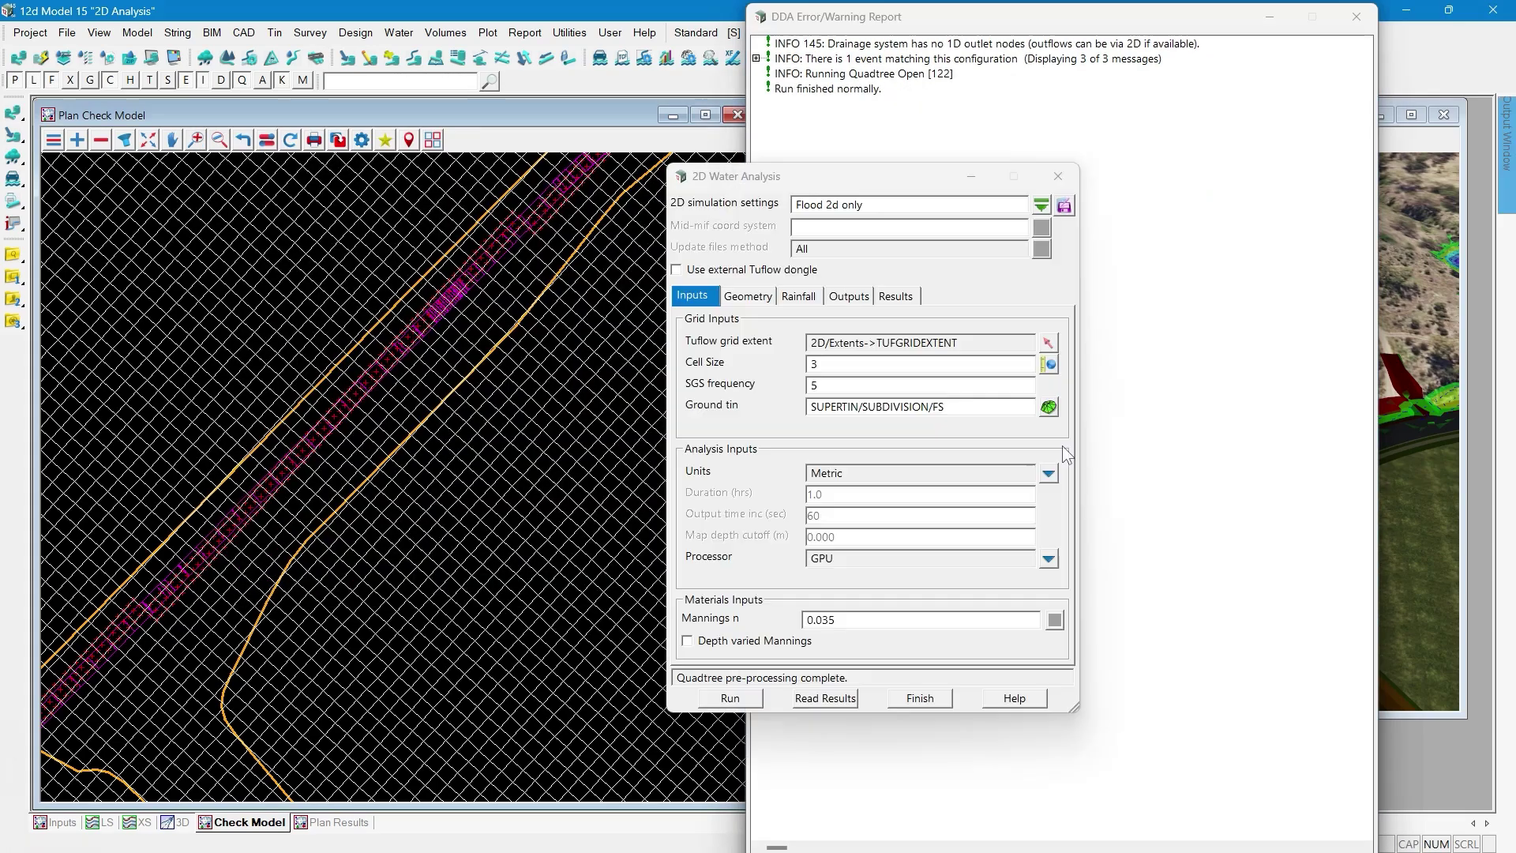
left_click(740, 176)
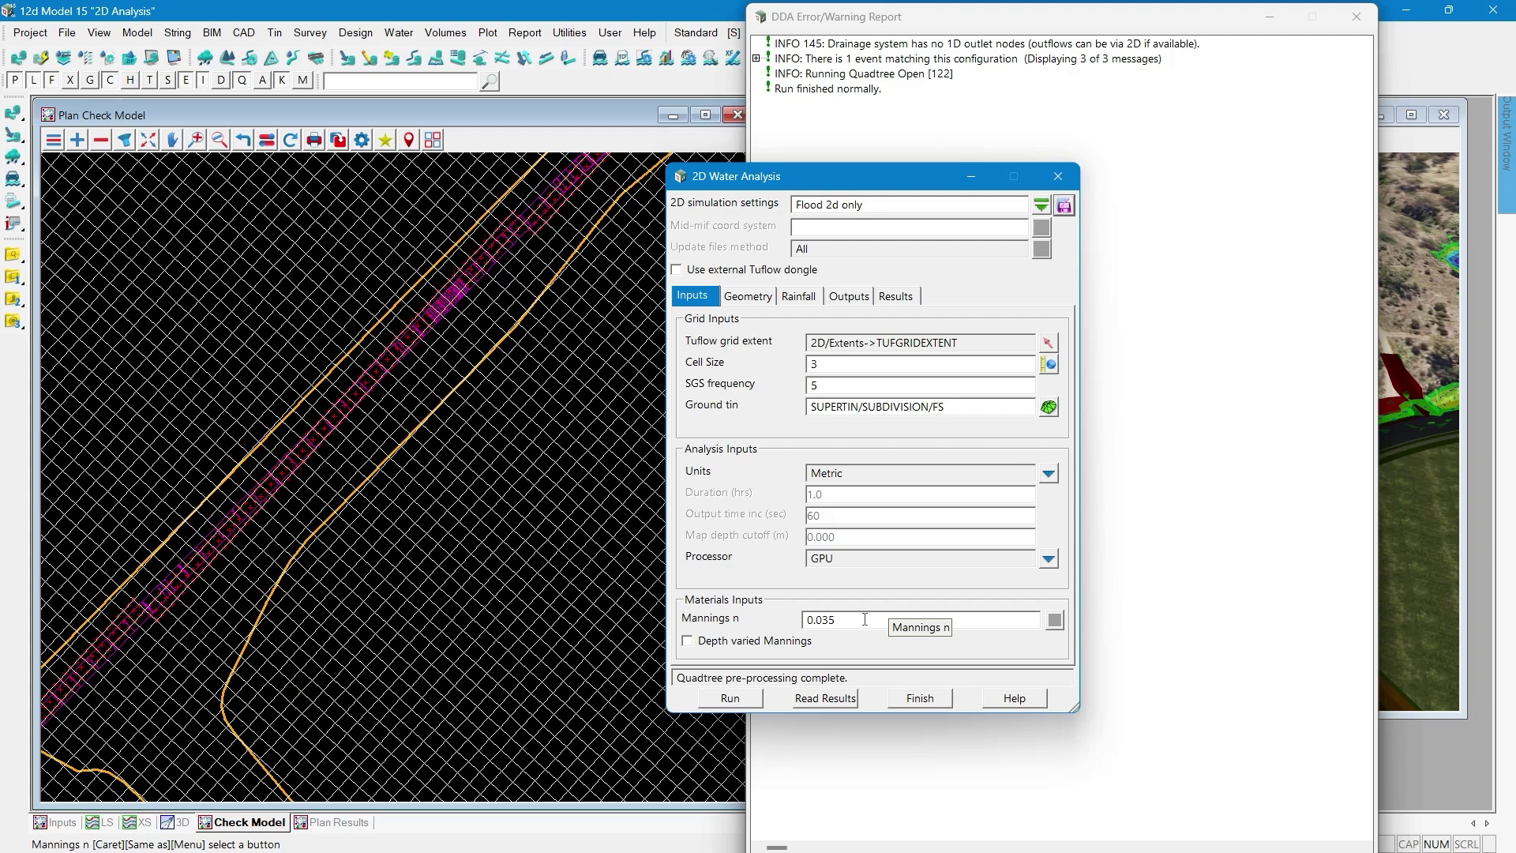
left_click(817, 697)
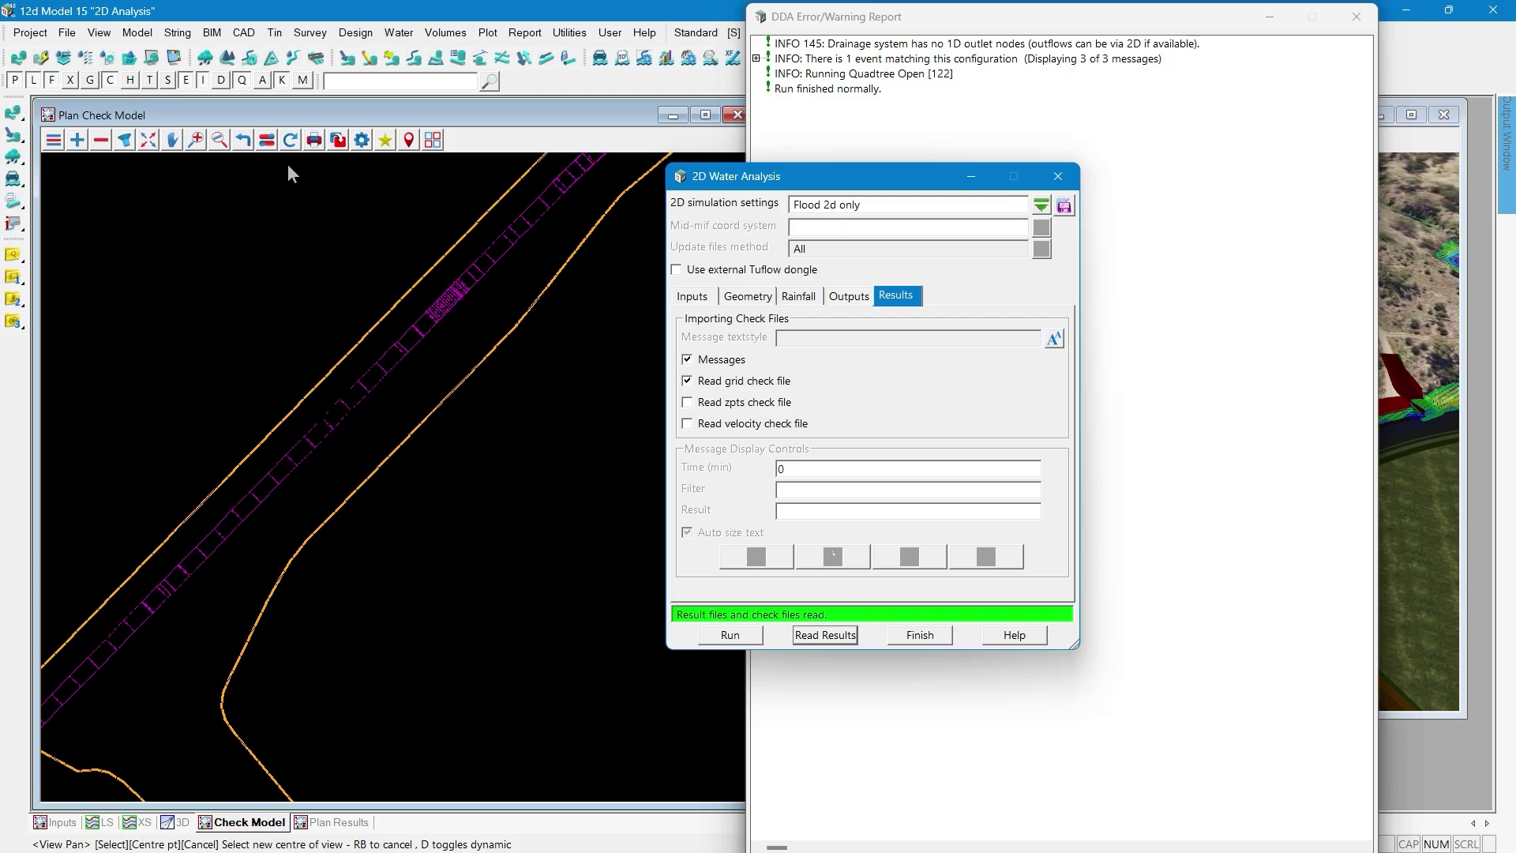
left_click(290, 140)
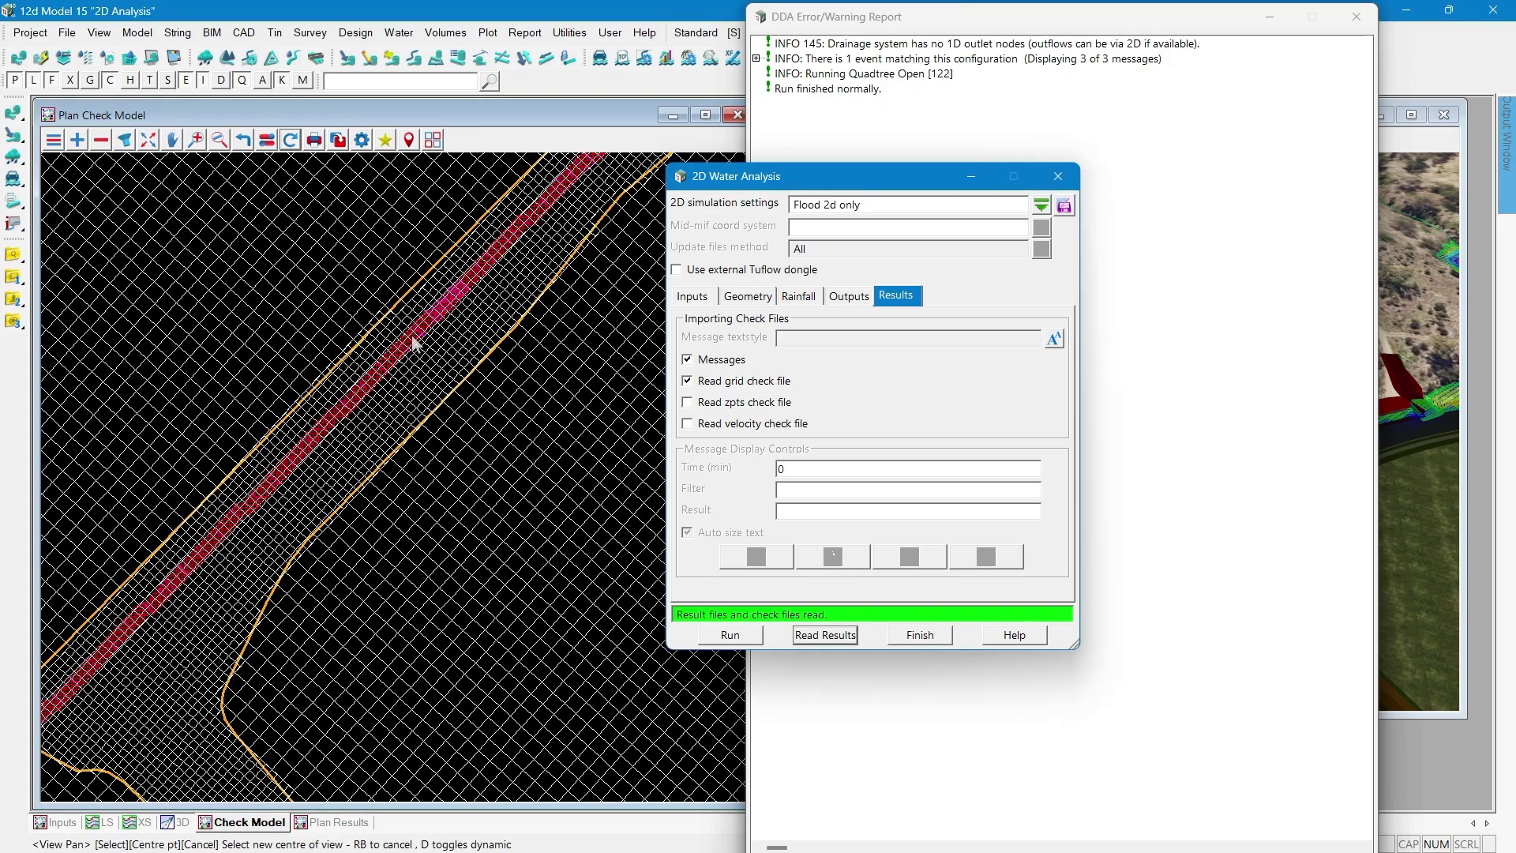
- Turn off reading of the grid check file and create a new 2D simulation named Flood Network
left_click(713, 384)
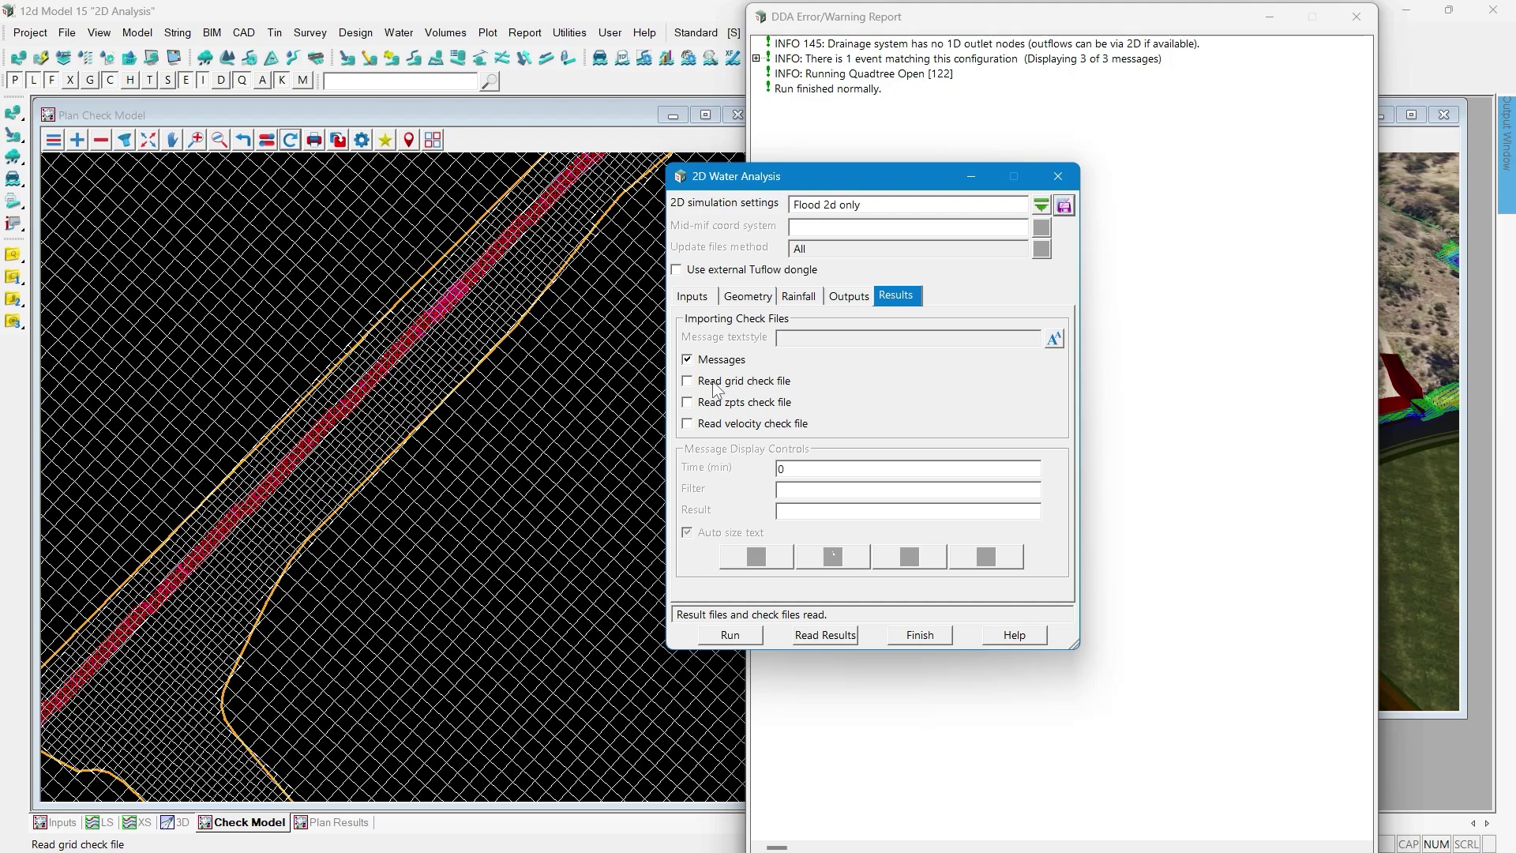
left_click(1067, 210)
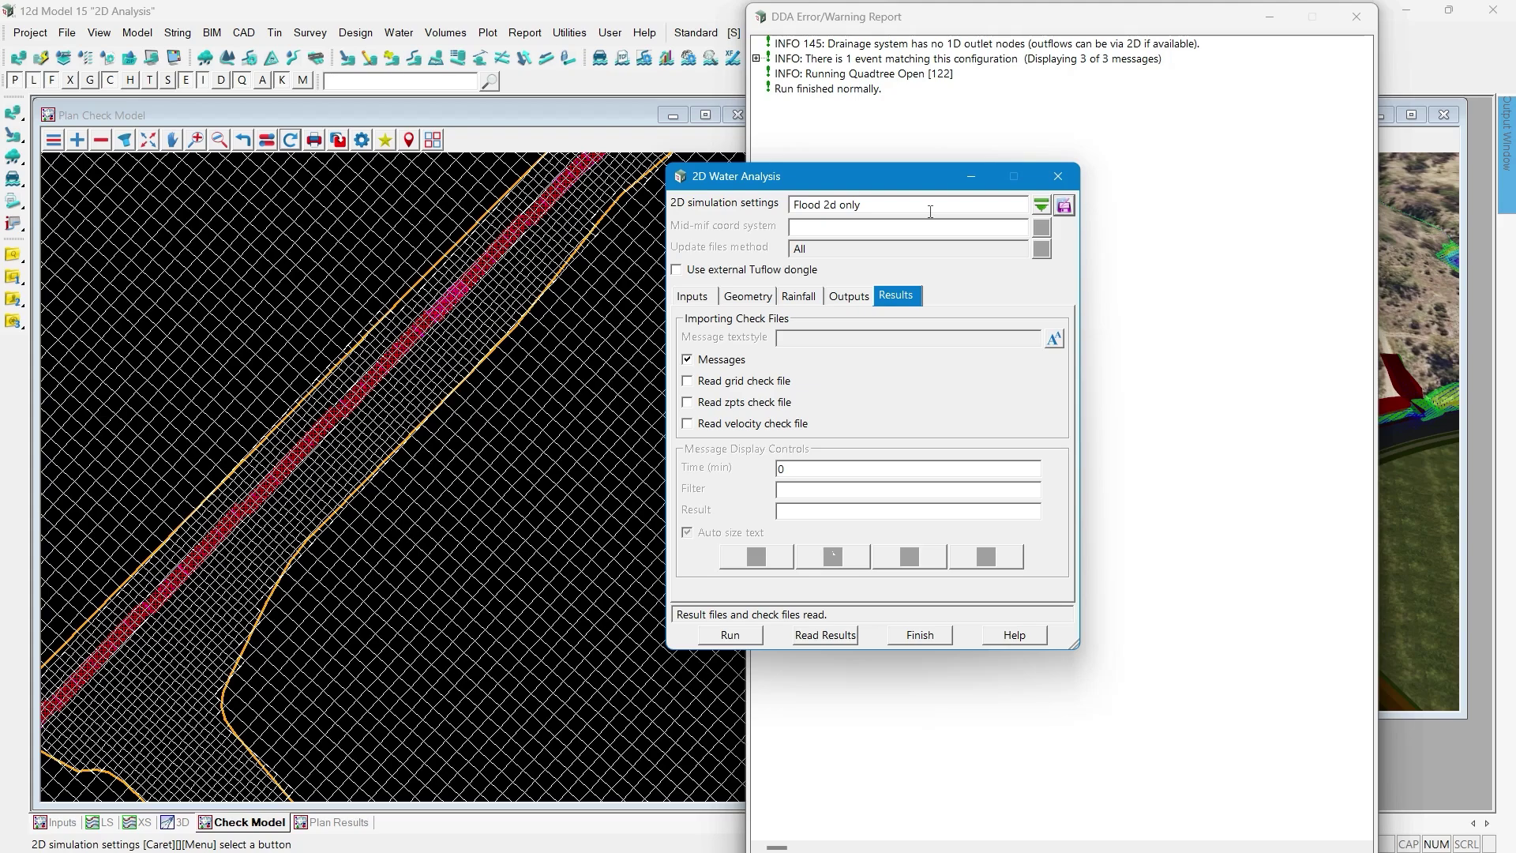
left_click_drag(898, 212, 778, 210)
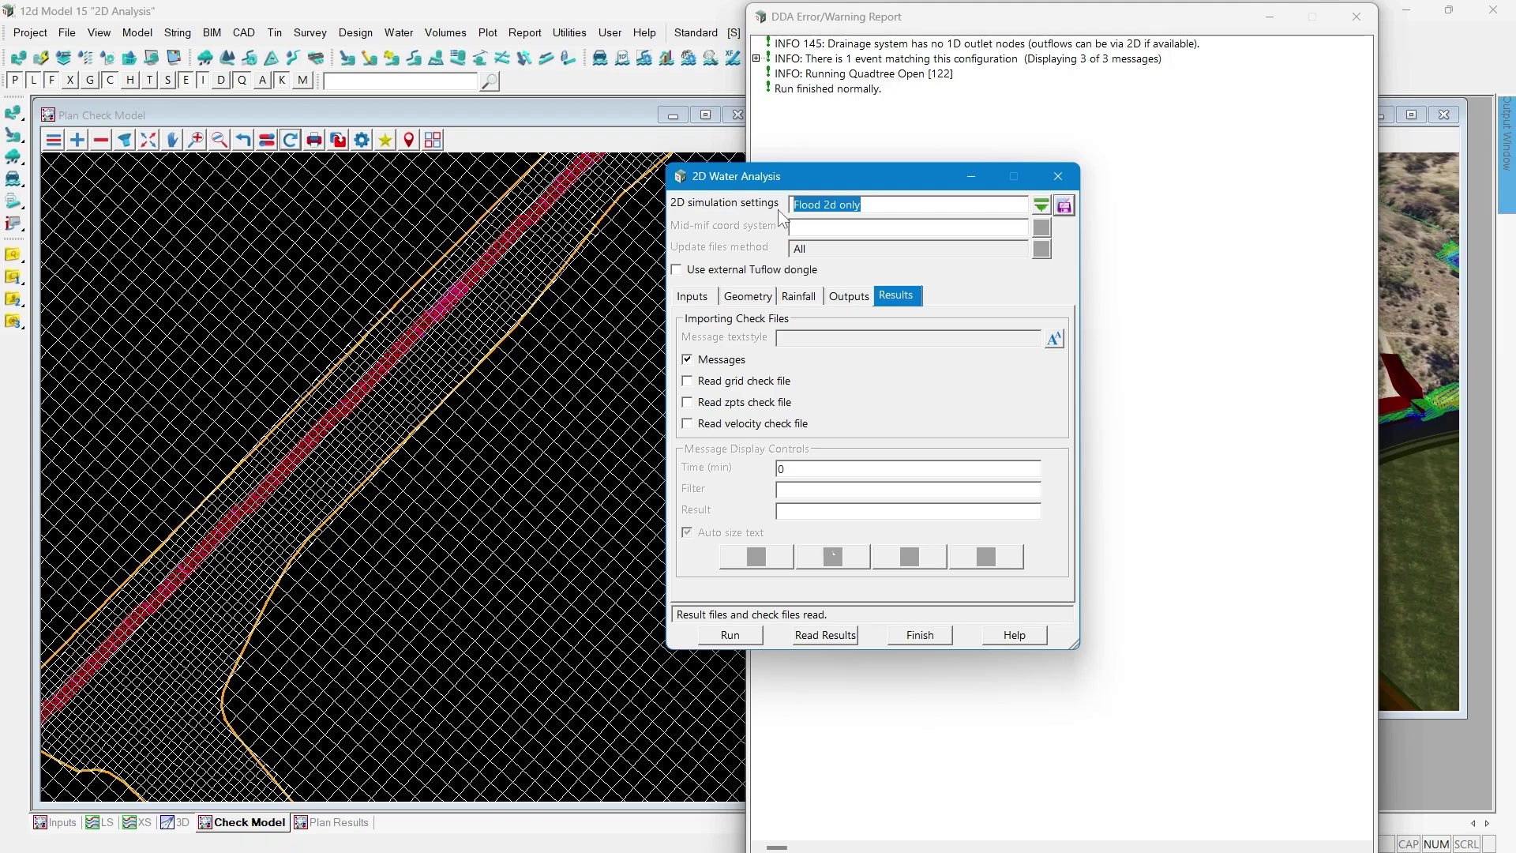
type("Flood Network")
key("Return")
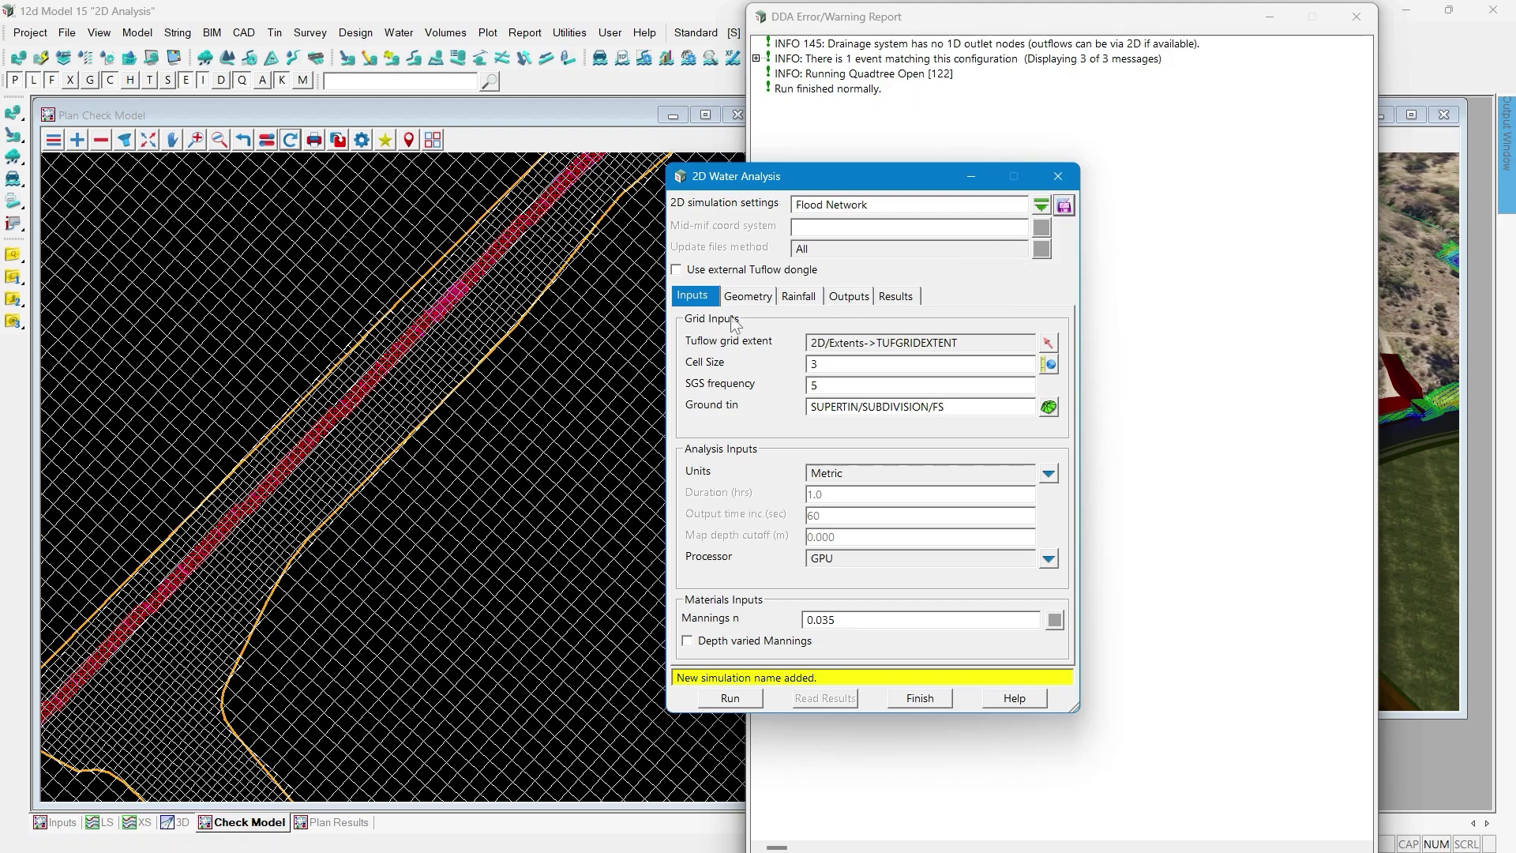
- Add the Networks model from the 2D folder to the Inputs plan view
left_click(750, 297)
left_click(815, 298)
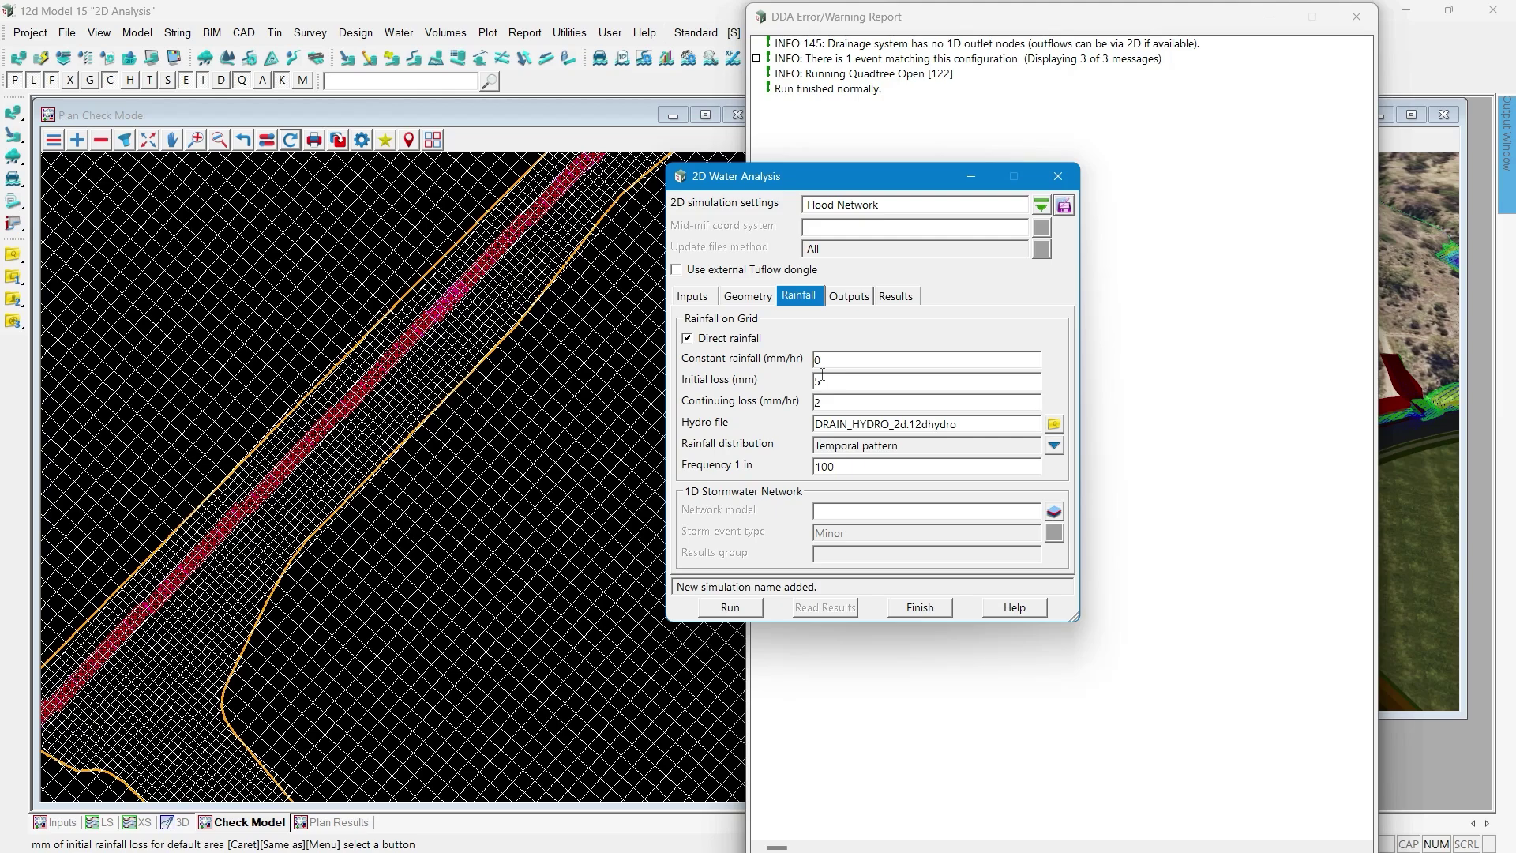
left_click(58, 825)
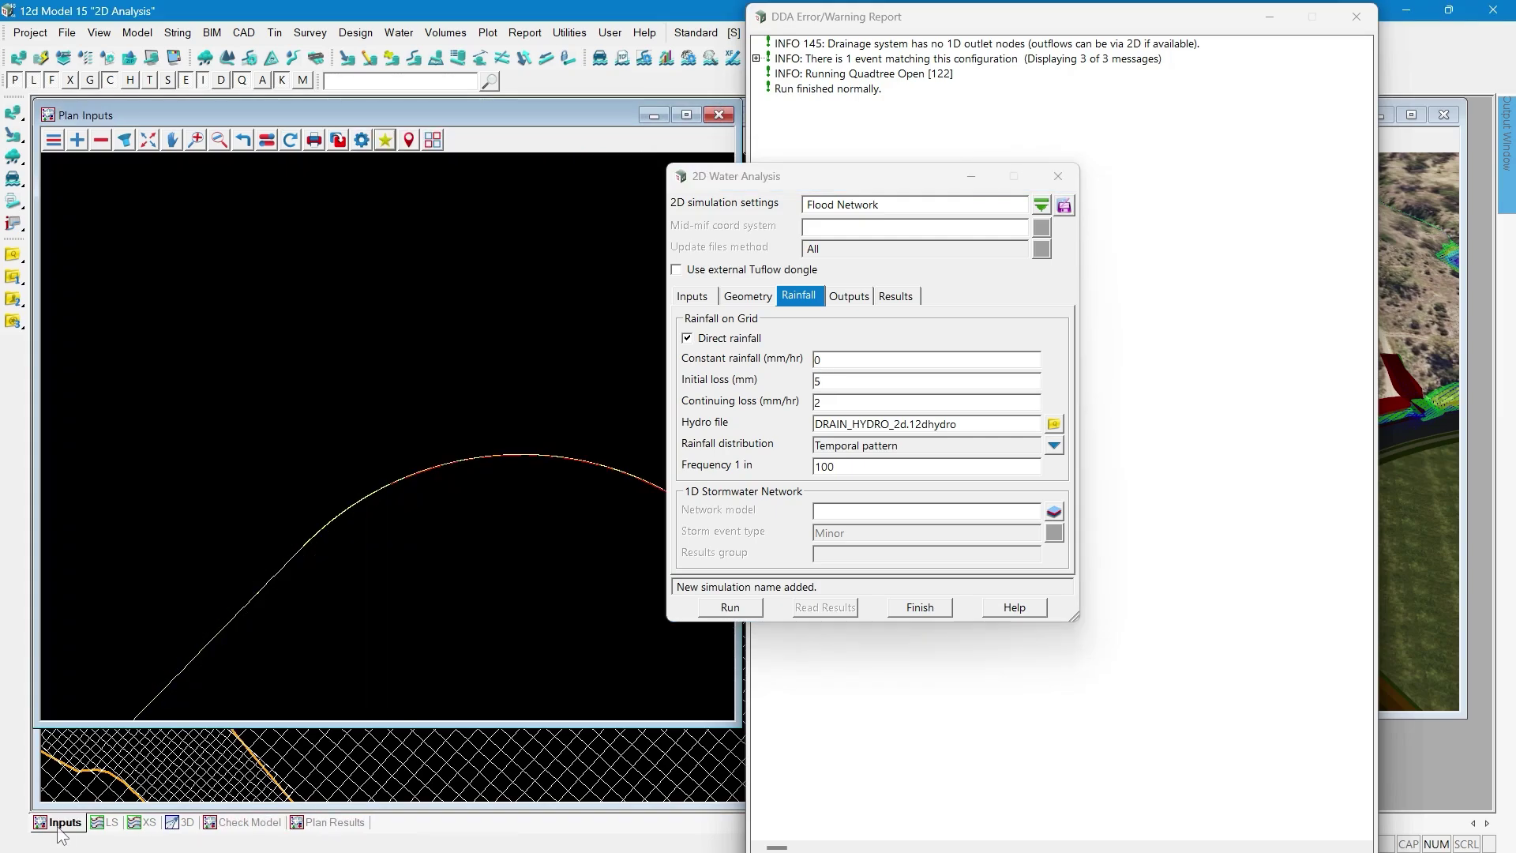
left_click(76, 140)
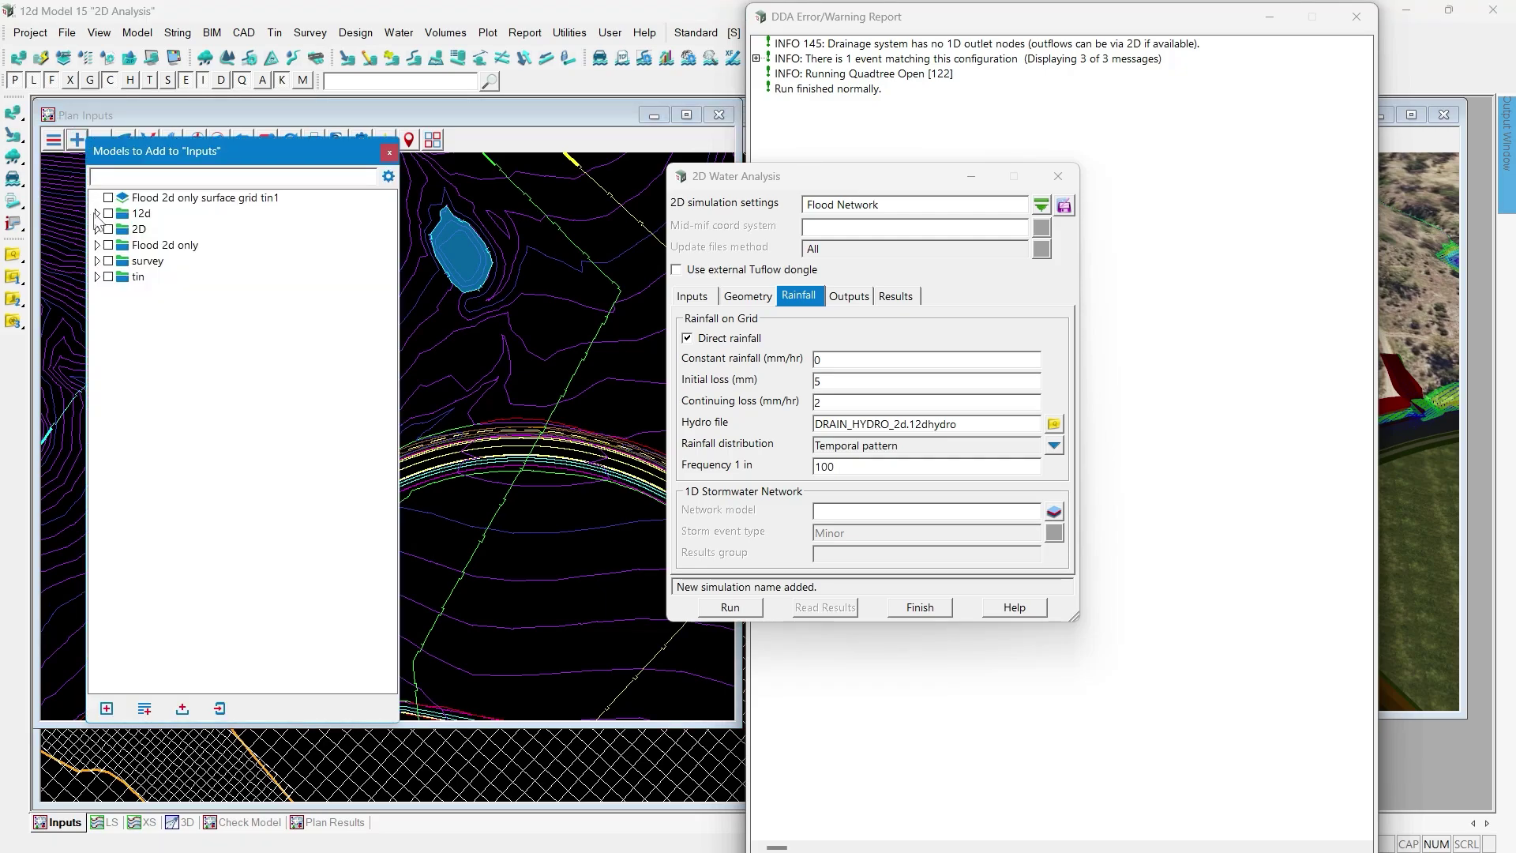
left_click(96, 229)
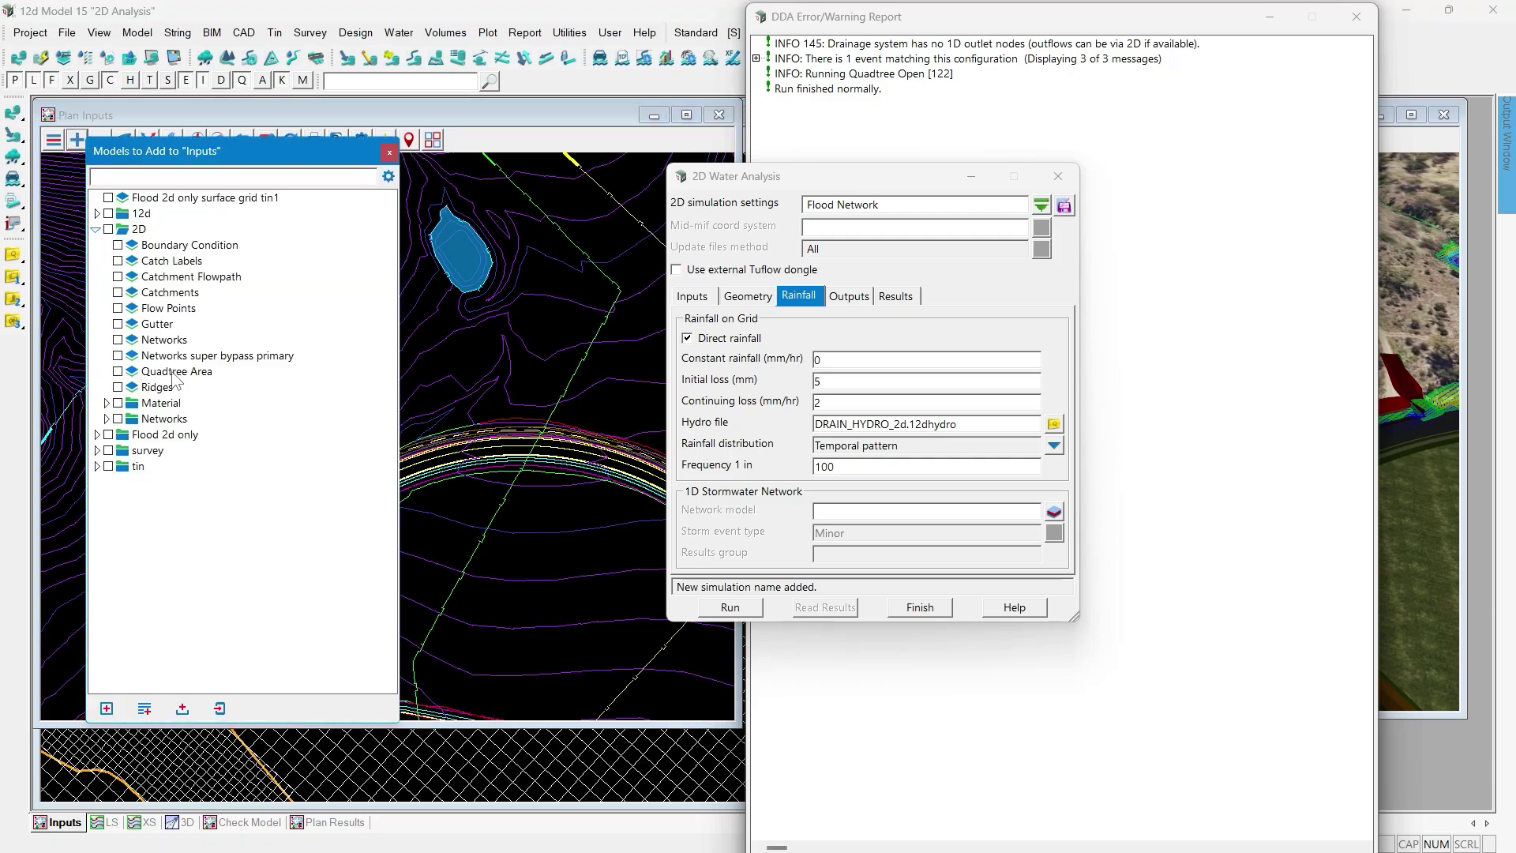
double_click(166, 341)
scroll(592, 450, "down", 1)
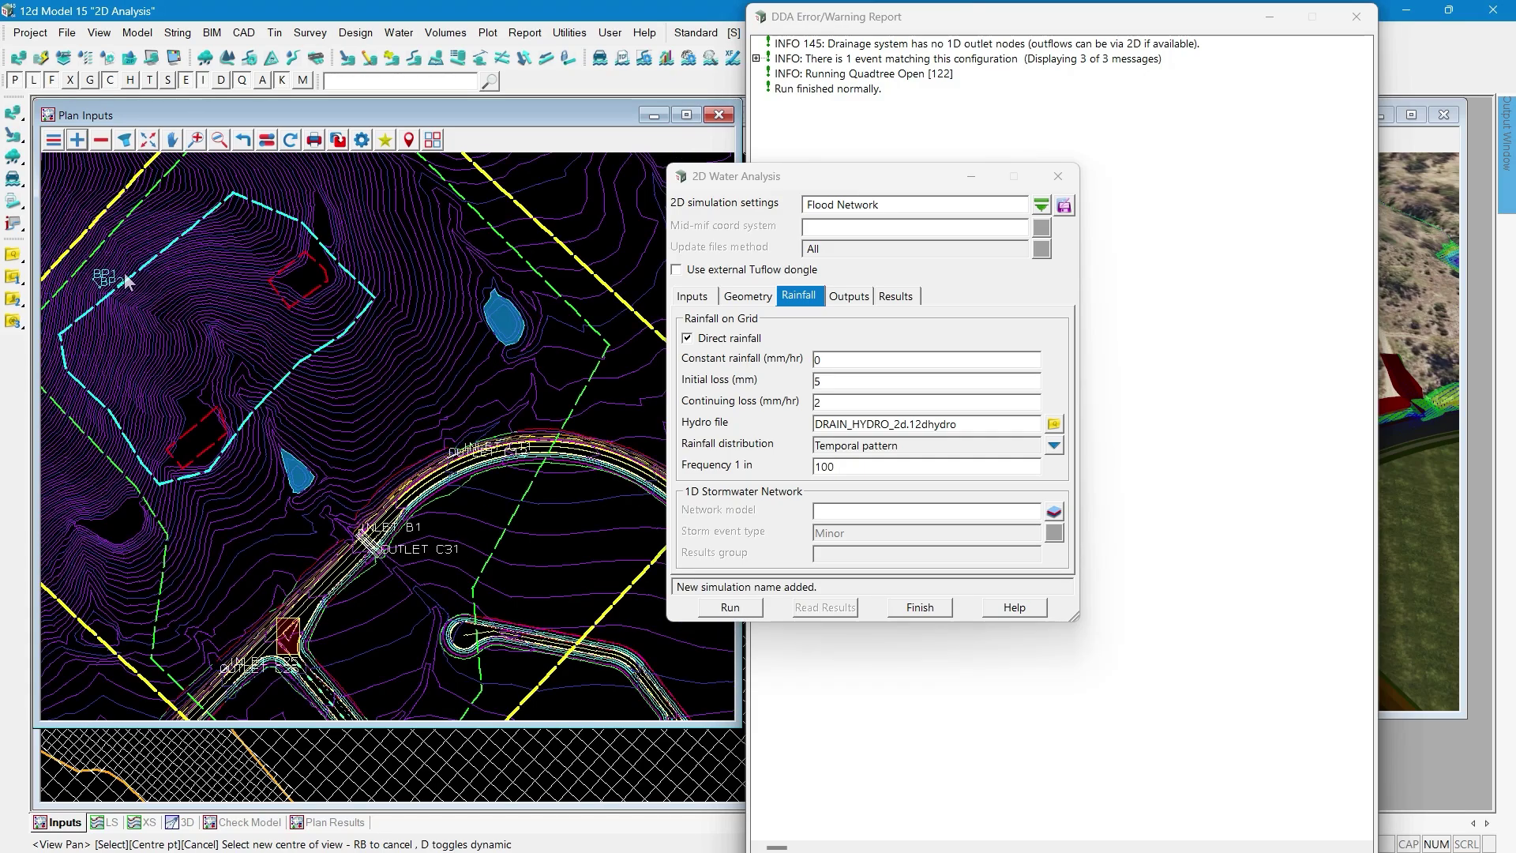
- Add the Catch Labels and Catchments models from the 2D folder to the Inputs plan view
left_click(77, 140)
left_click(96, 236)
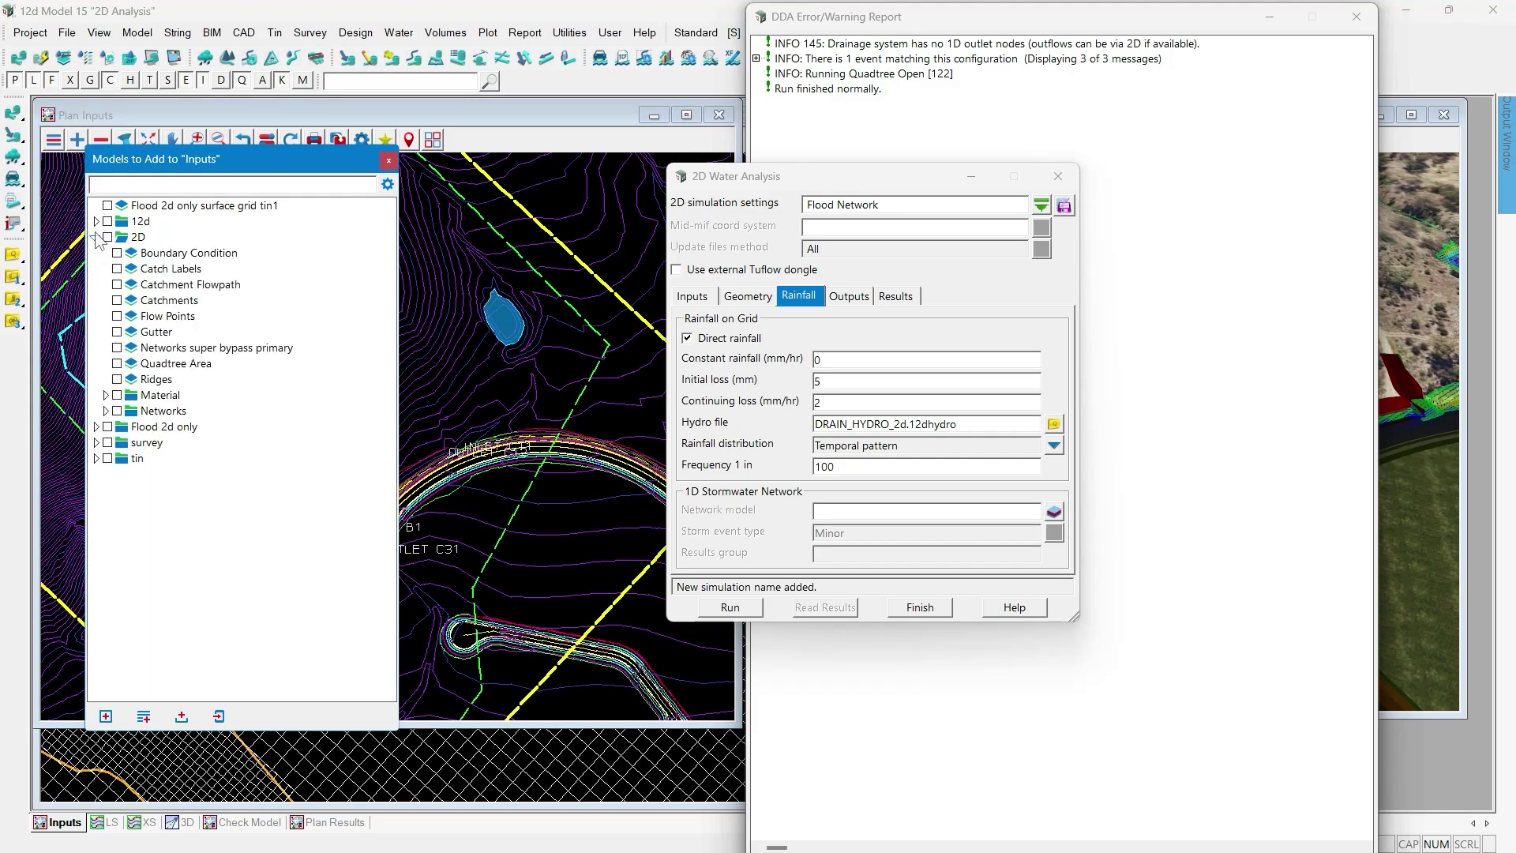
left_click(117, 284)
left_click(117, 269)
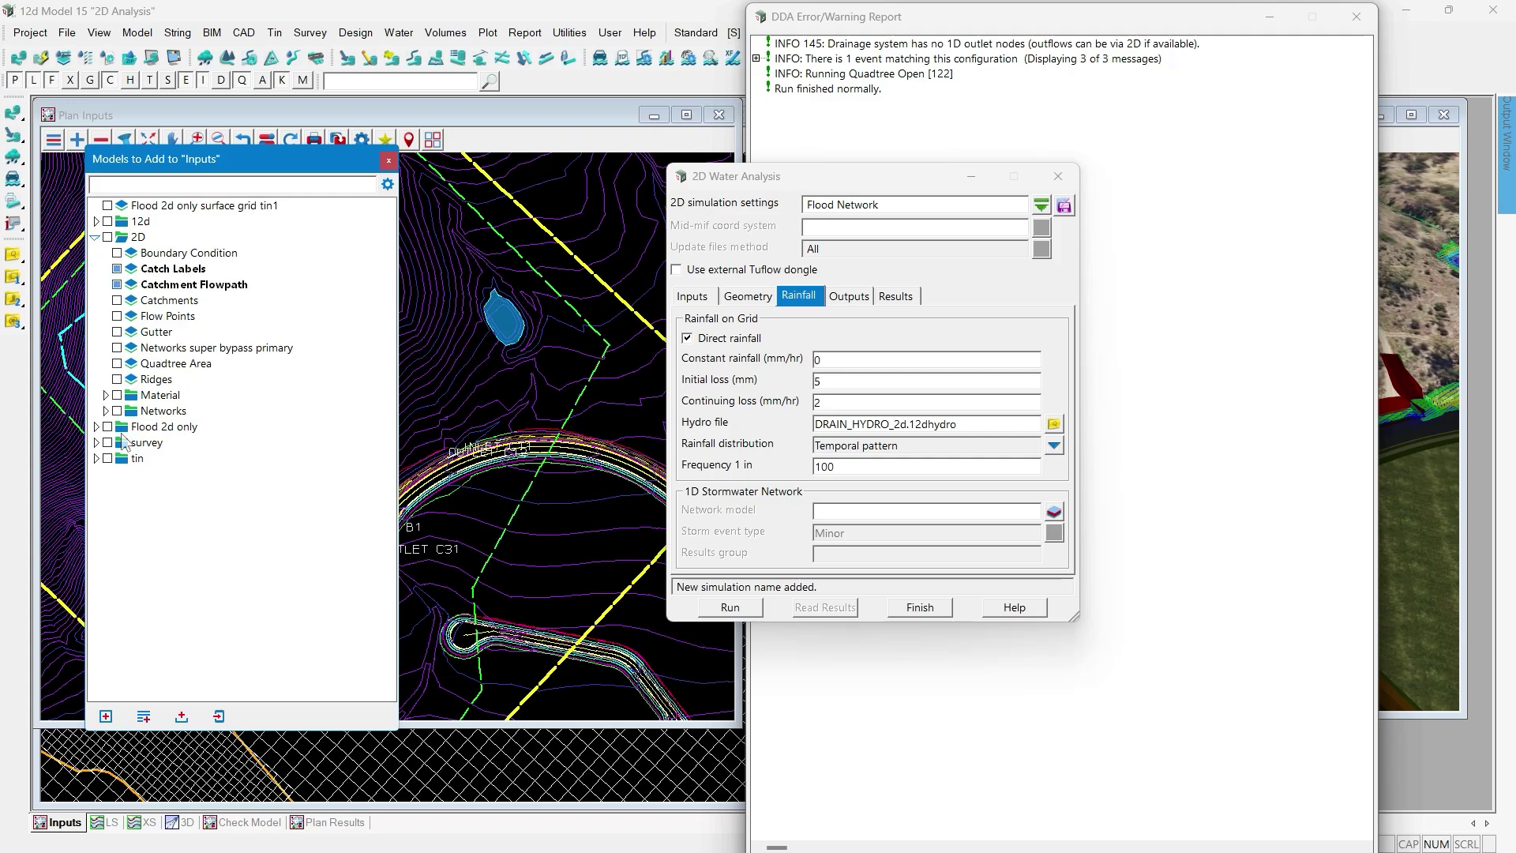
left_click(116, 285)
left_click(117, 300)
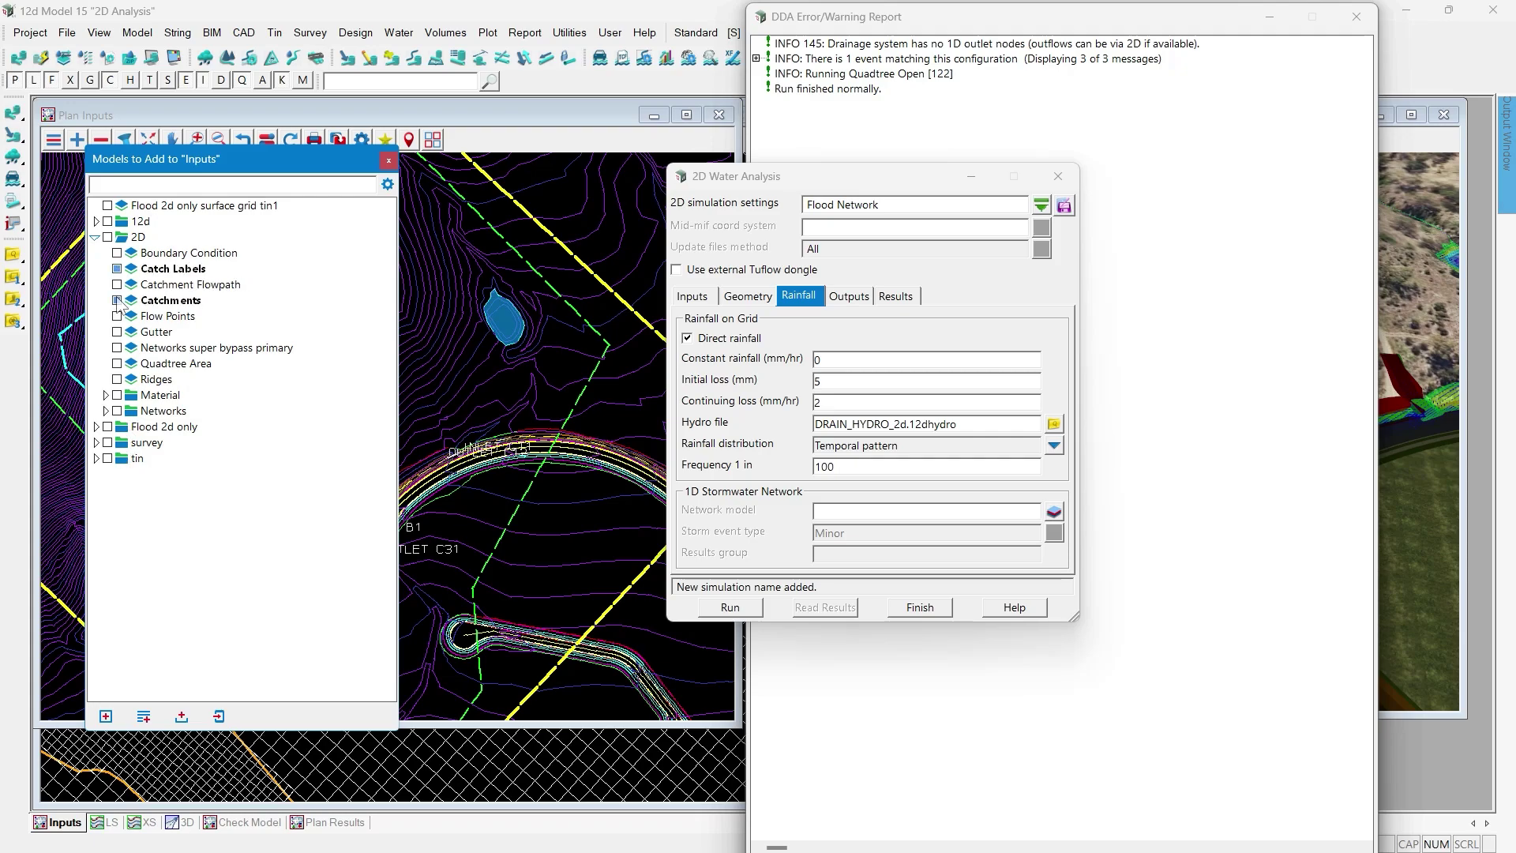
left_click(107, 717)
scroll(584, 570, "down", 2)
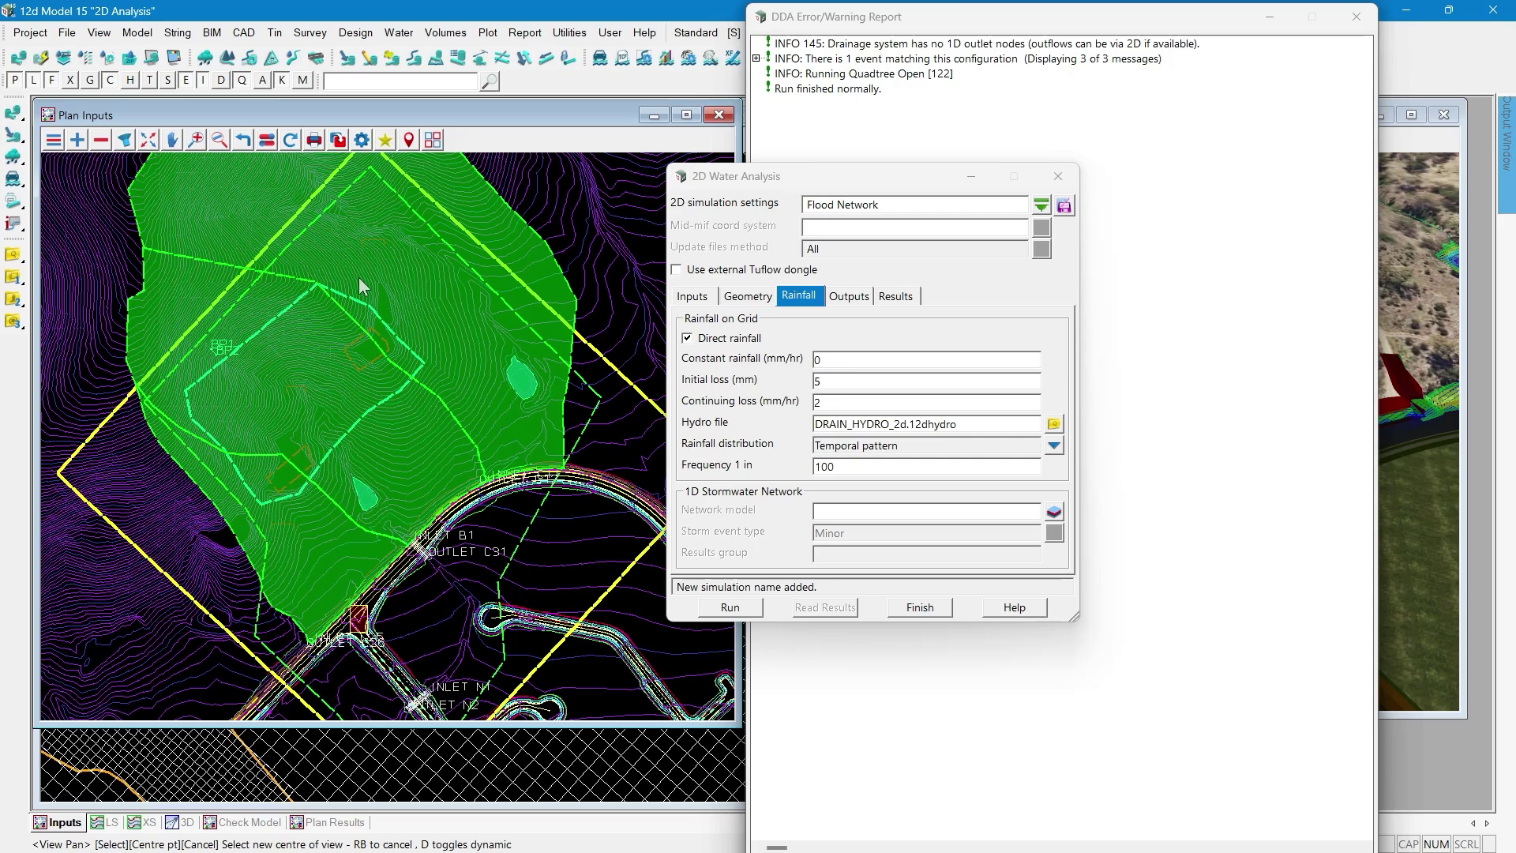
- Turn off direct rainfall for the Flood Network simulation and set its 1D stormwater network model to 2D/Networks
left_click(732, 345)
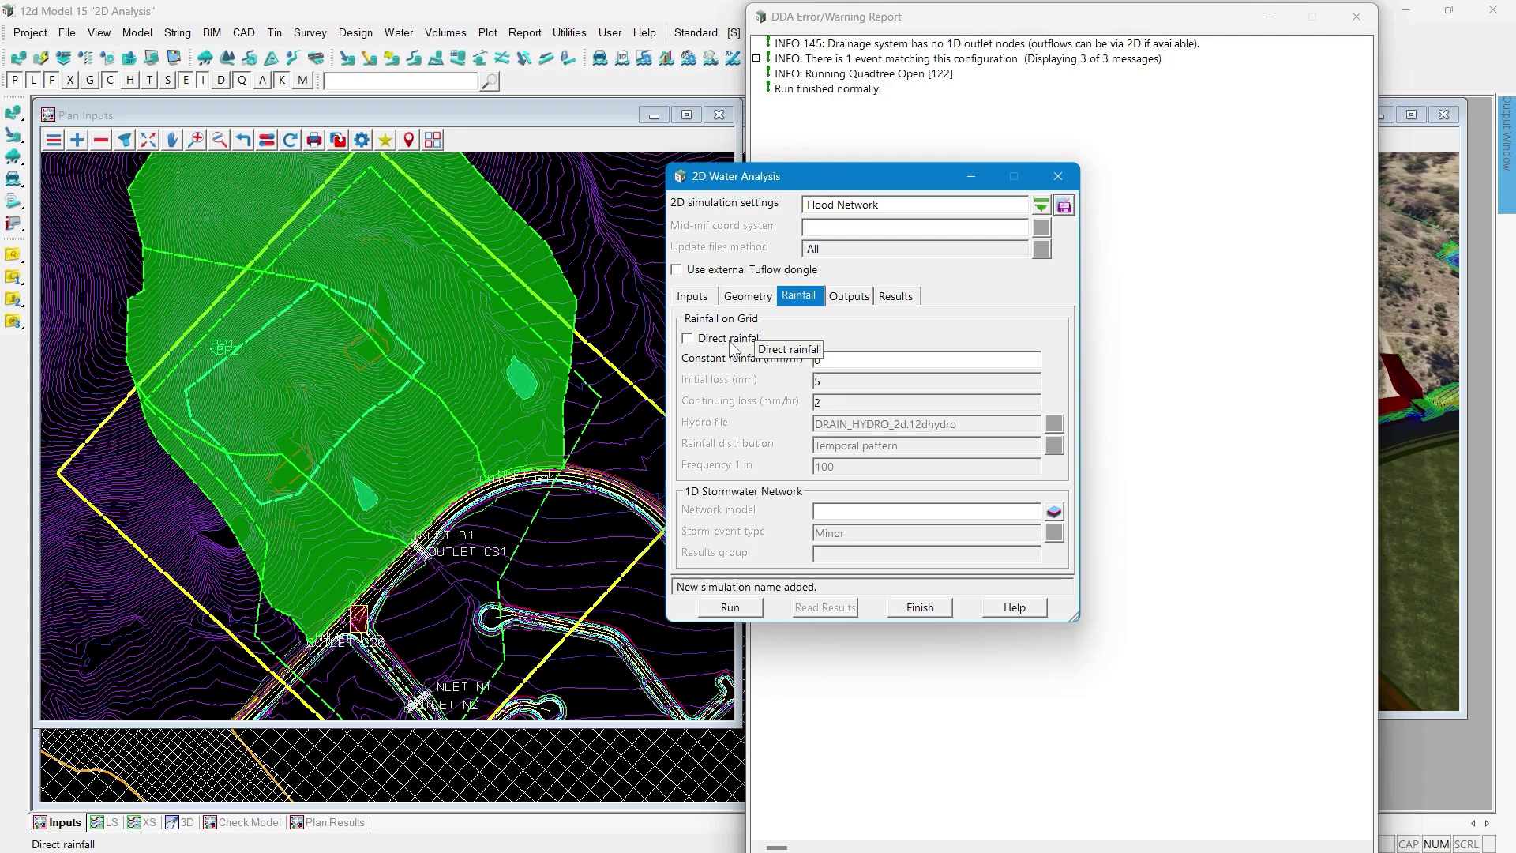
left_click(1054, 511)
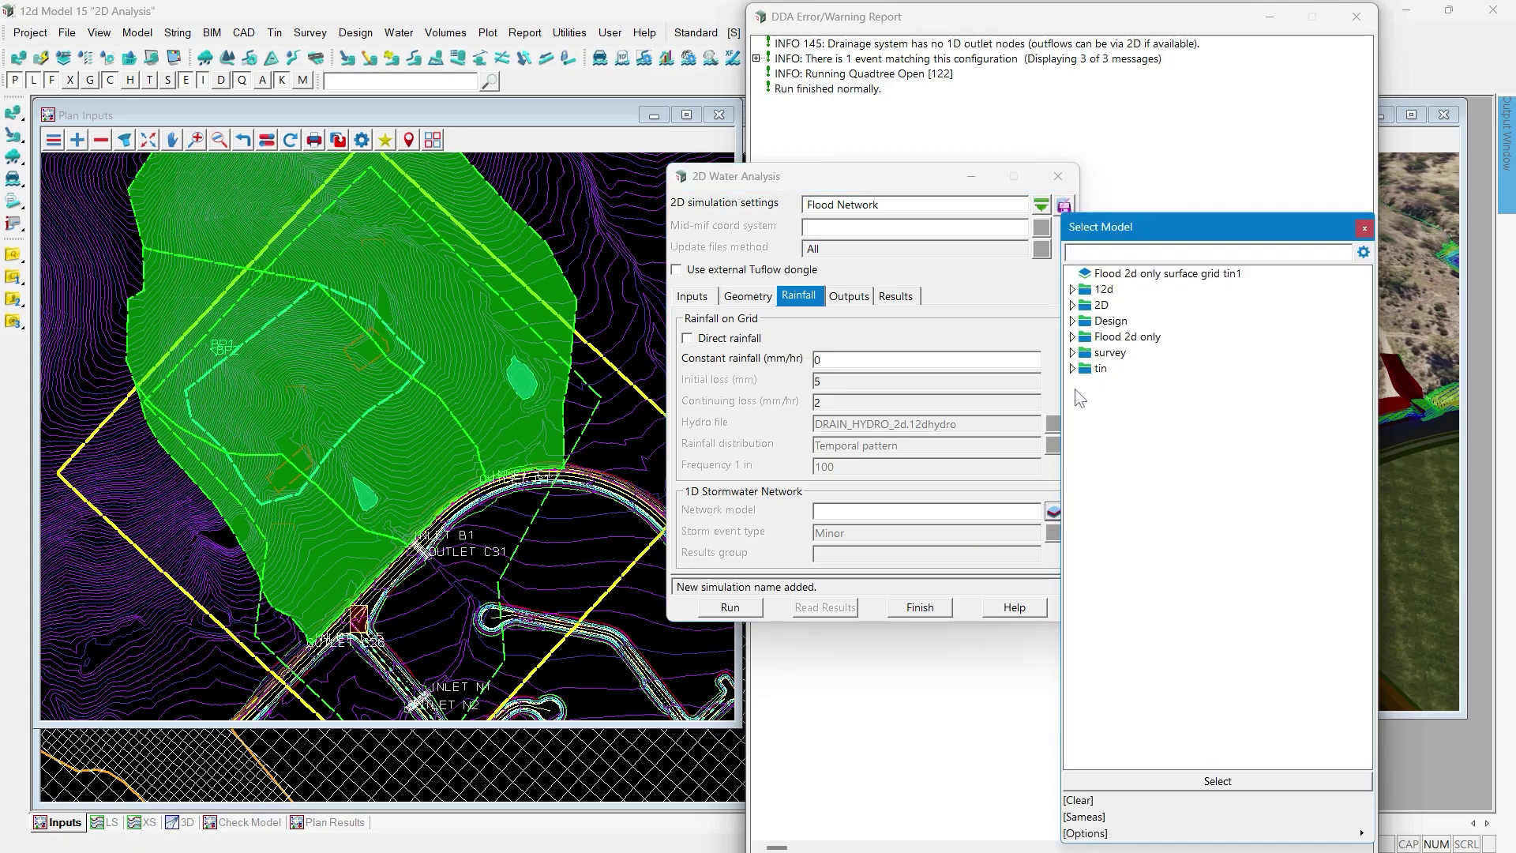
left_click(1072, 306)
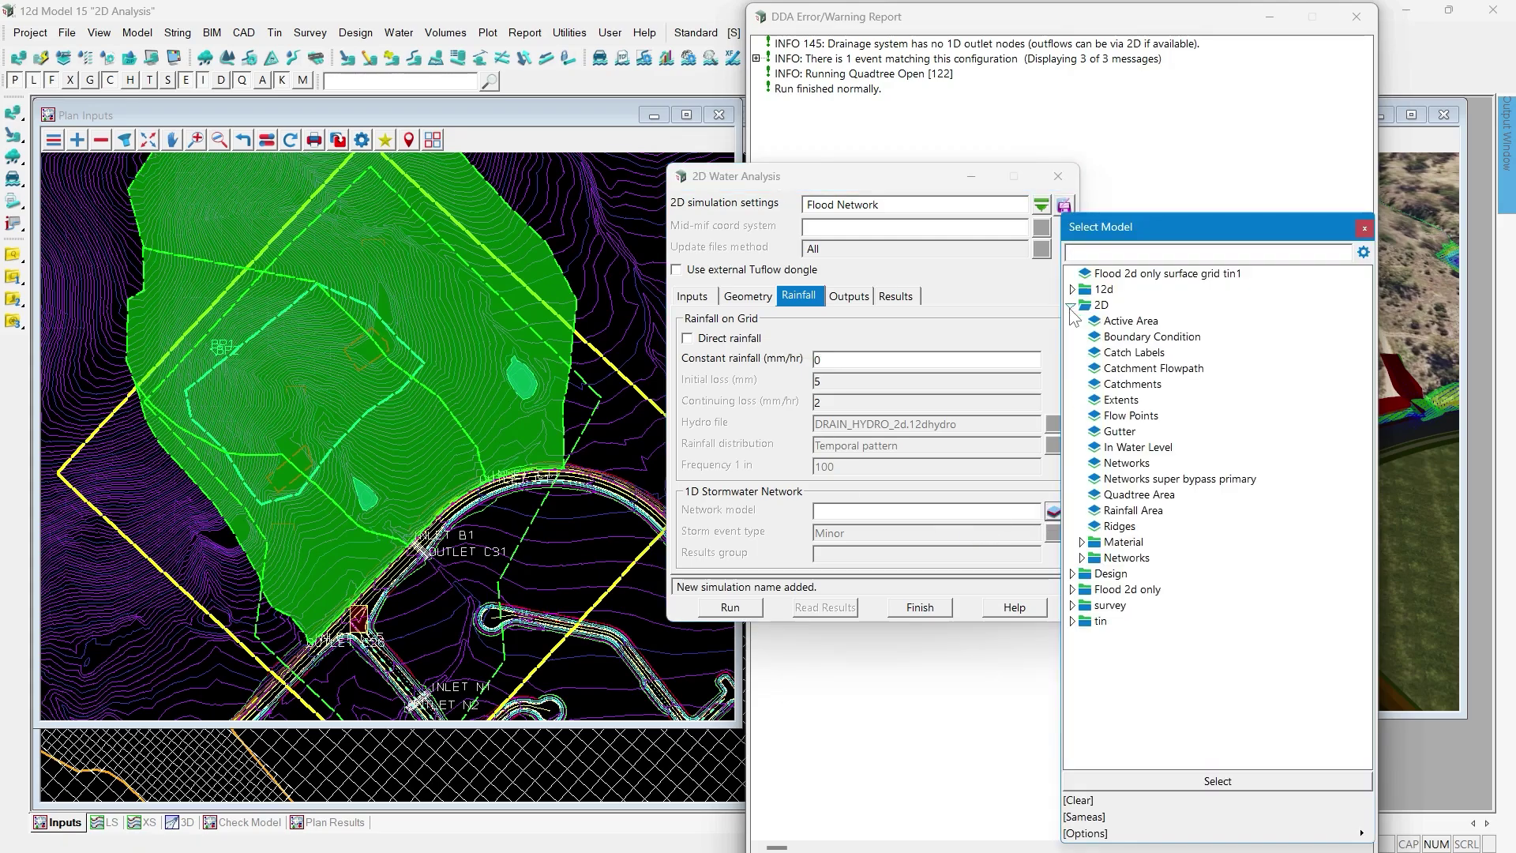
double_click(1122, 464)
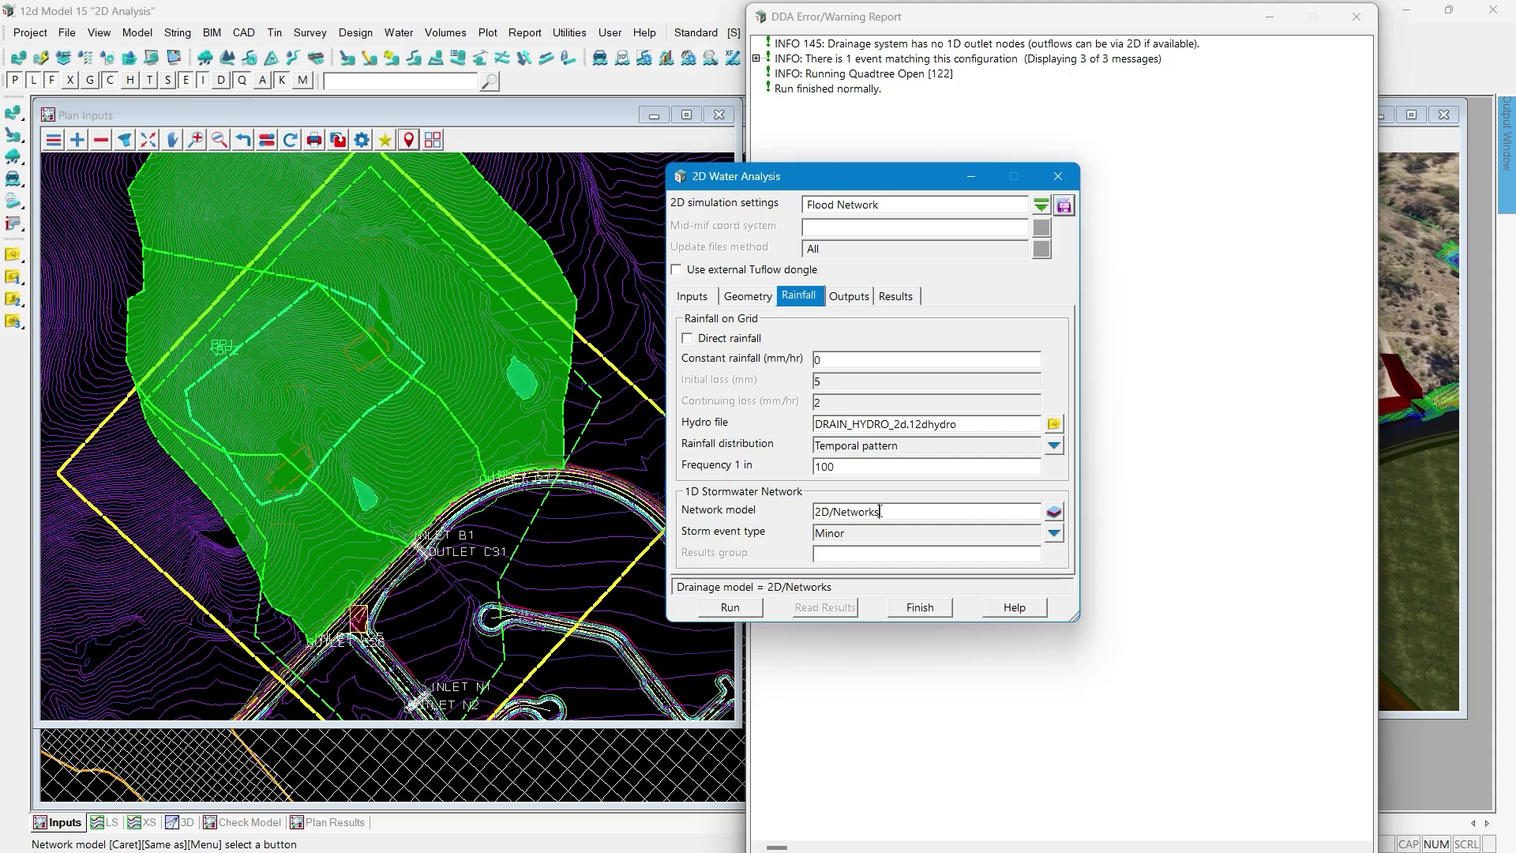
- Load the 2D/Networks stormwater model into Concept Stormwater Design with the Dynamic method
left_click(41, 57)
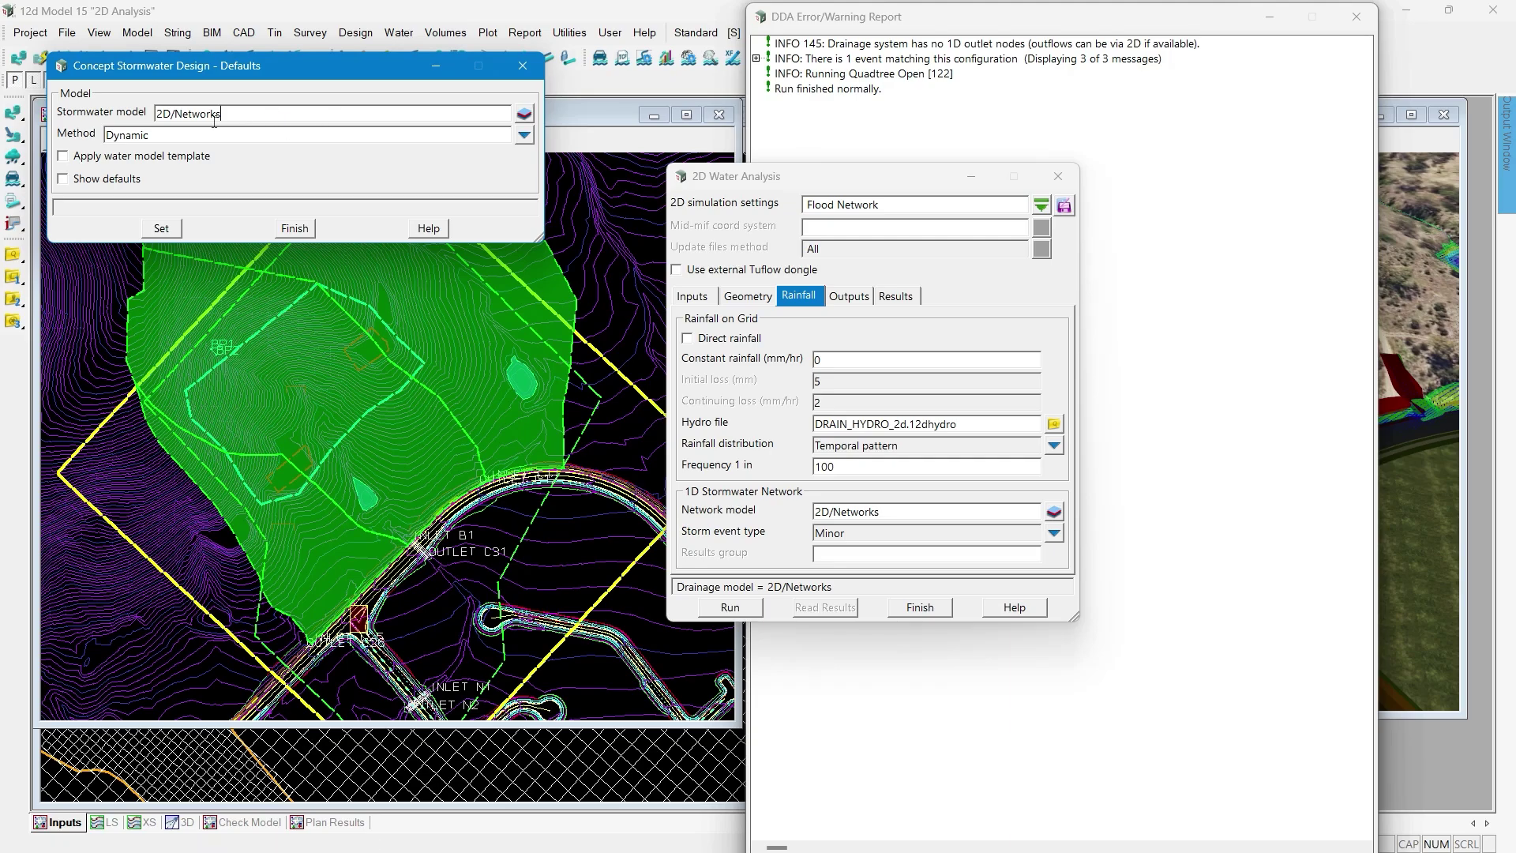
left_click(161, 228)
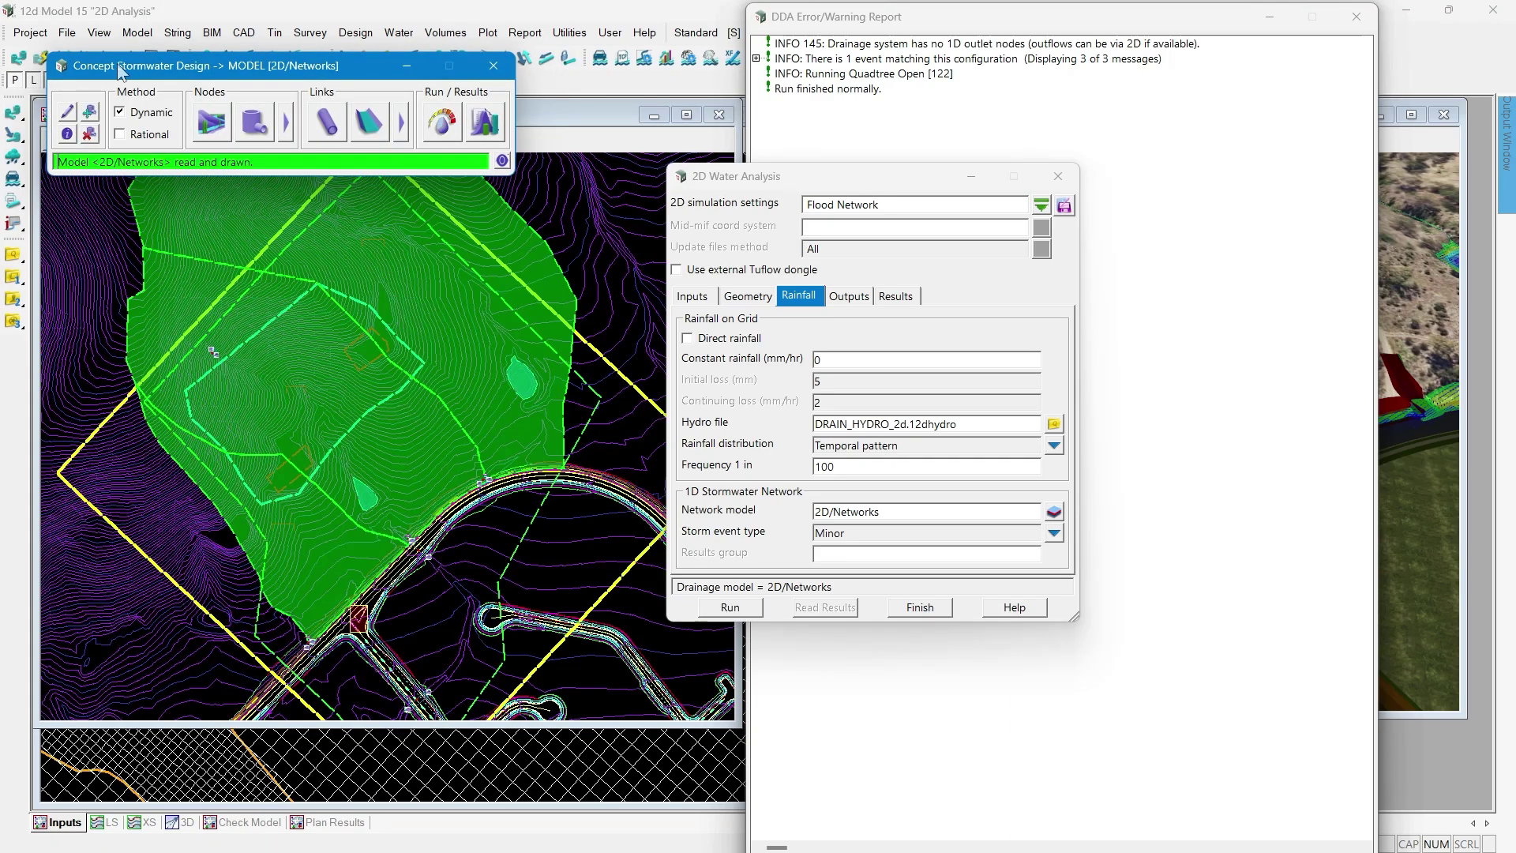
- Examine the restricted minor-event inflow table of bypass node BP1, leaving the node unedited
scroll(215, 357, "up", 5)
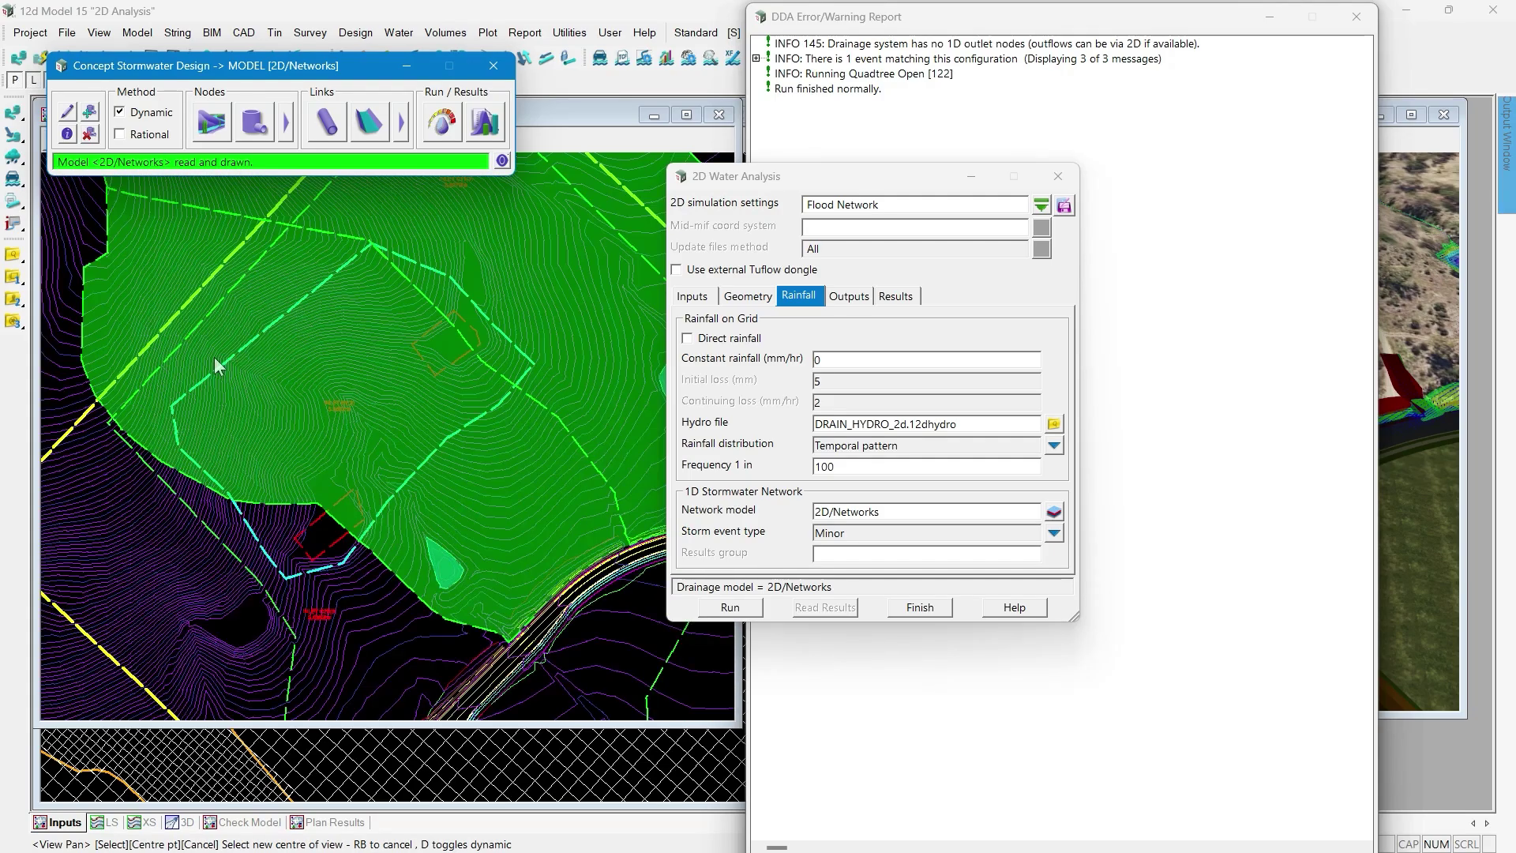
scroll(215, 357, "up", 2)
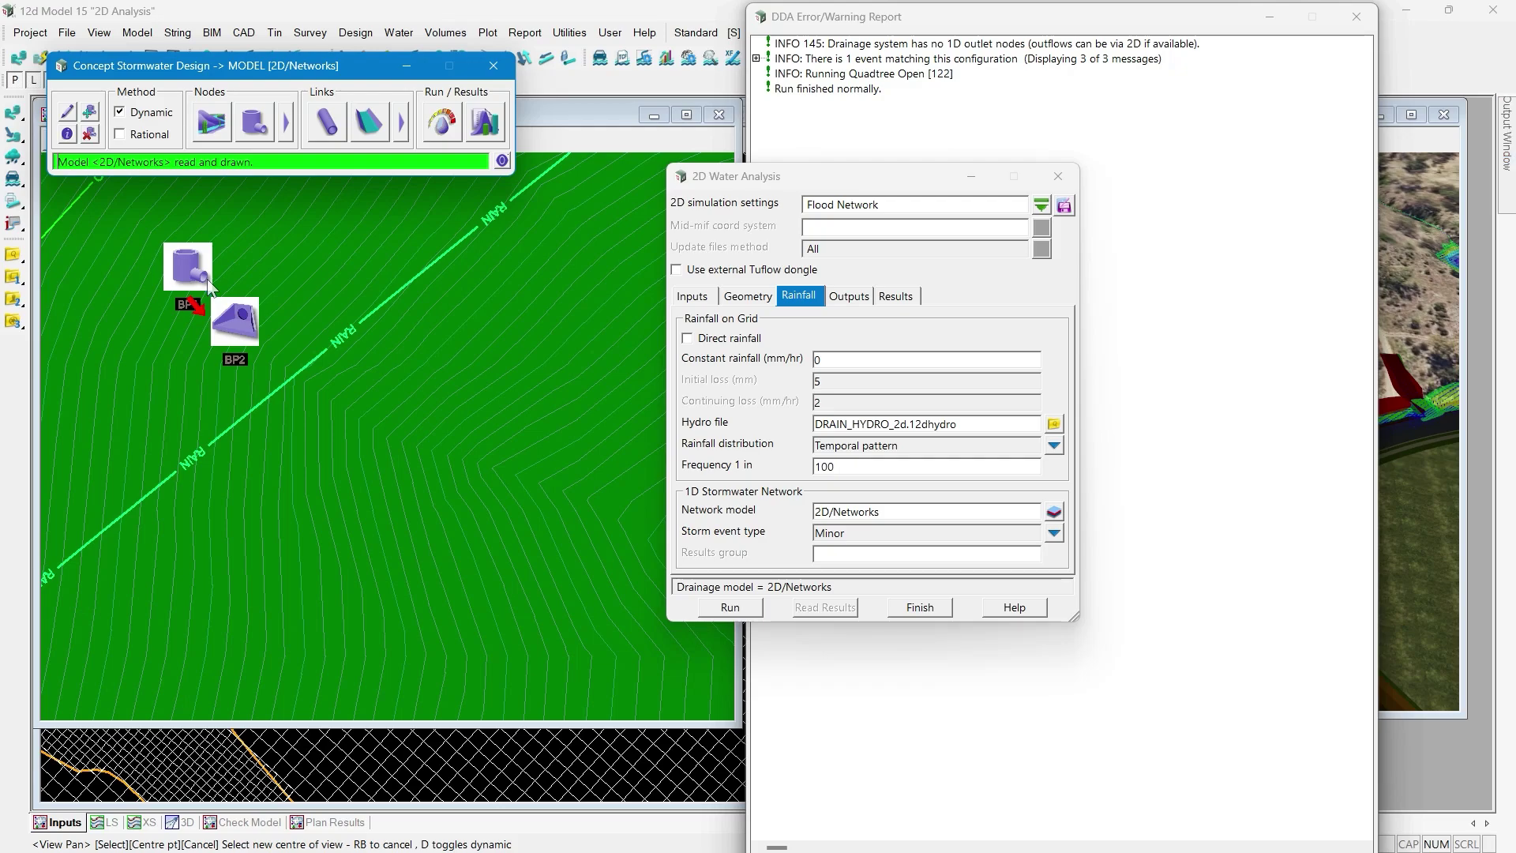
left_click(255, 135)
left_click(191, 277)
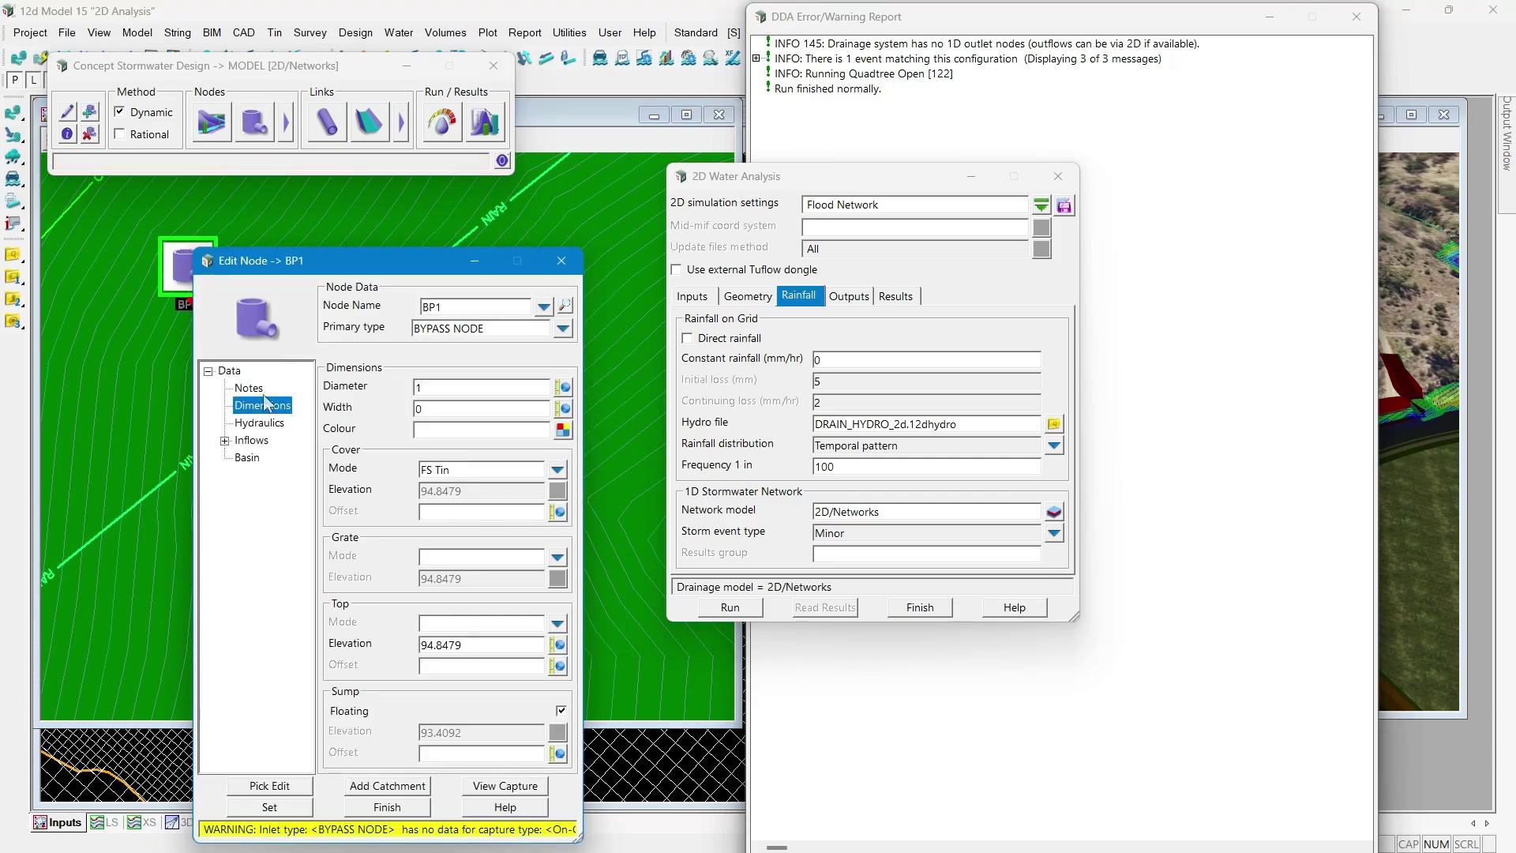
left_click(252, 439)
left_click(225, 441)
left_click(276, 457)
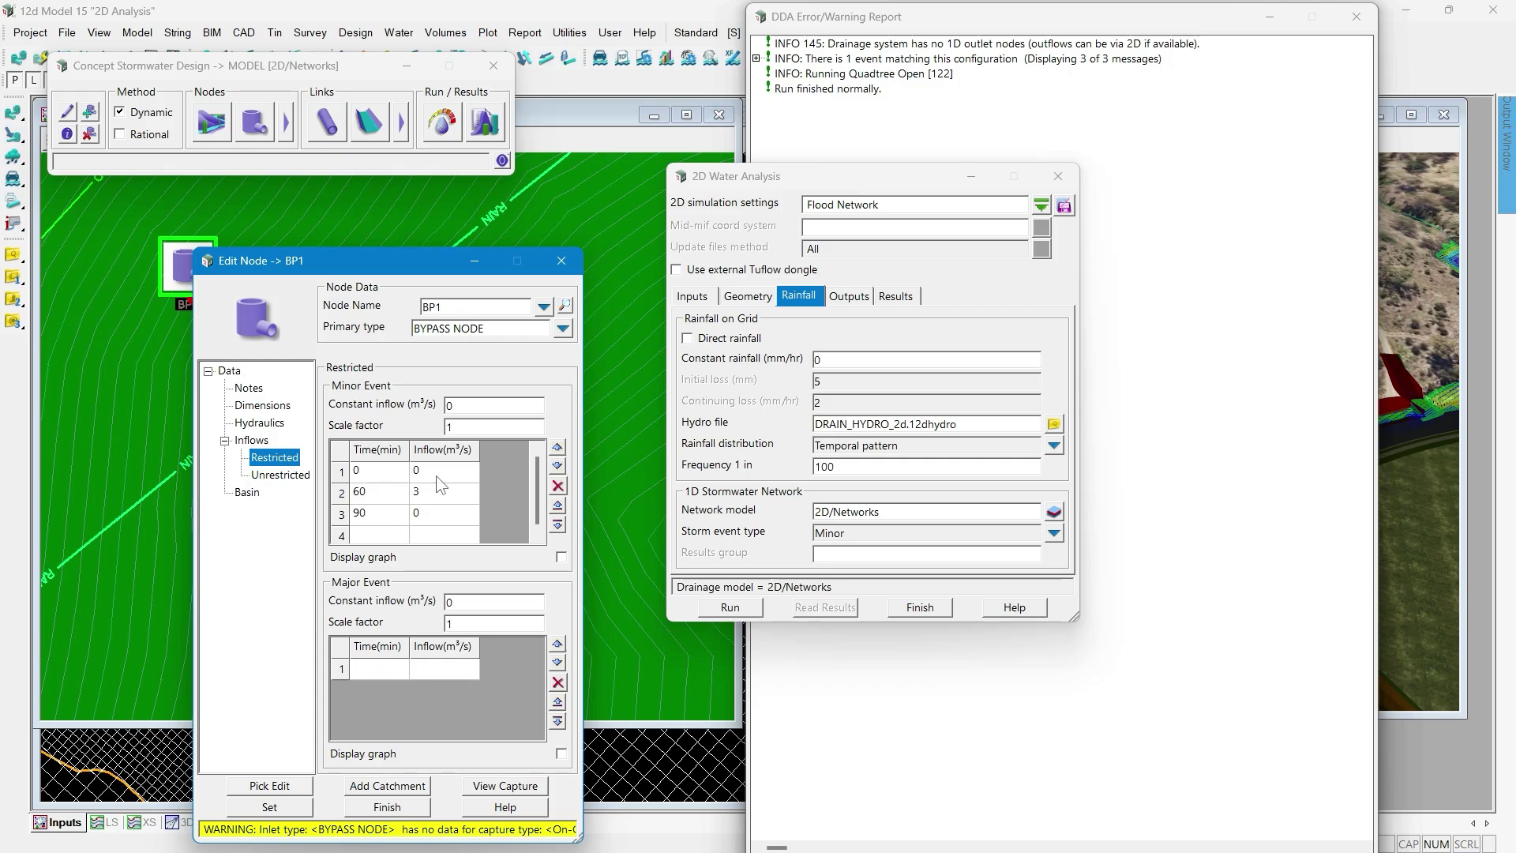
scroll(438, 478, "down", 1)
left_click(448, 496)
scroll(439, 477, "up", 1)
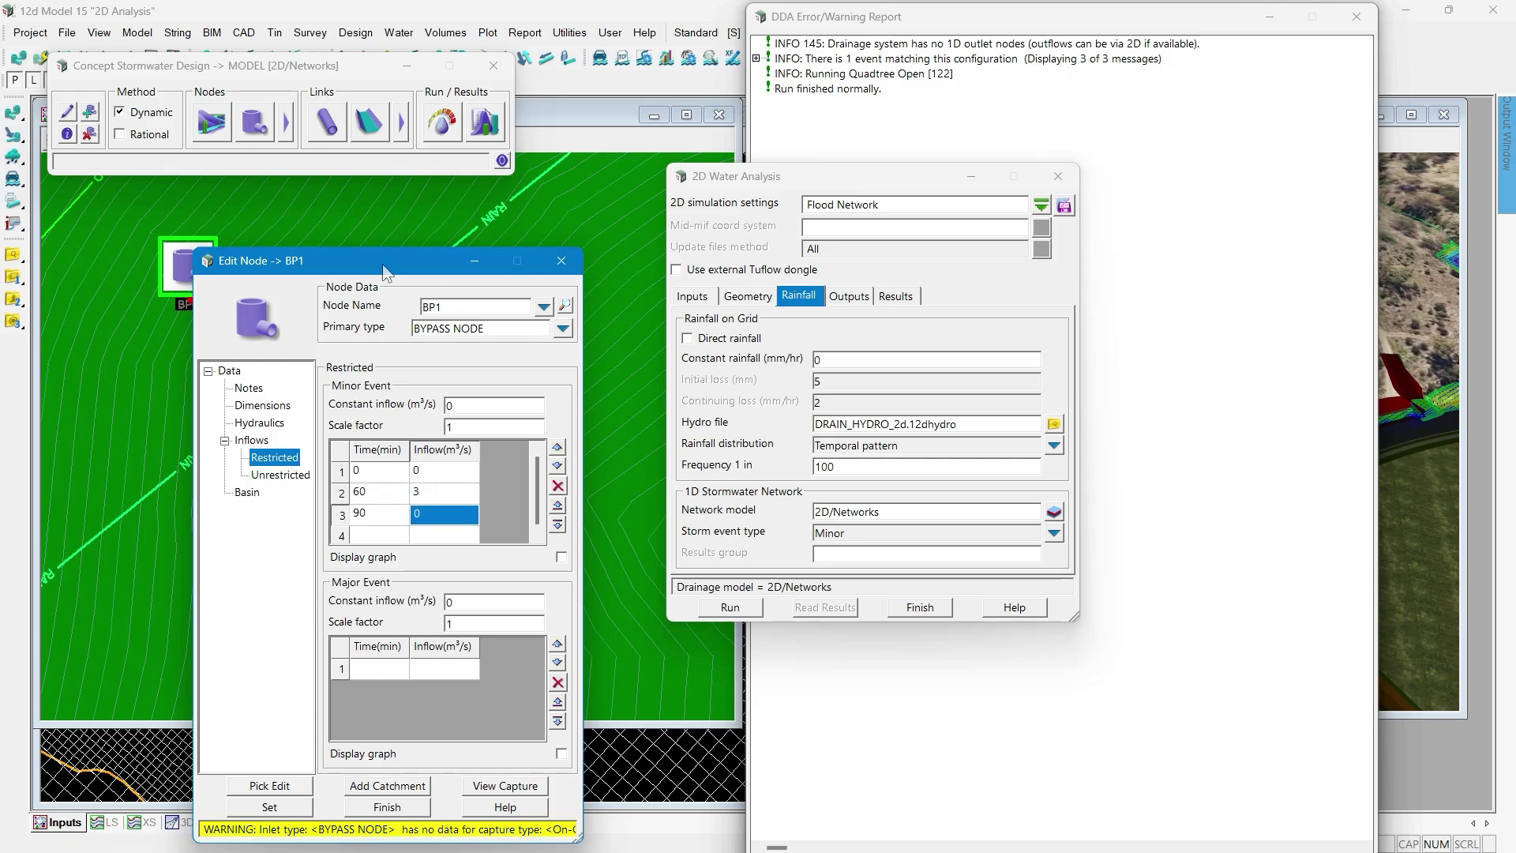
left_click_drag(384, 272, 265, 233)
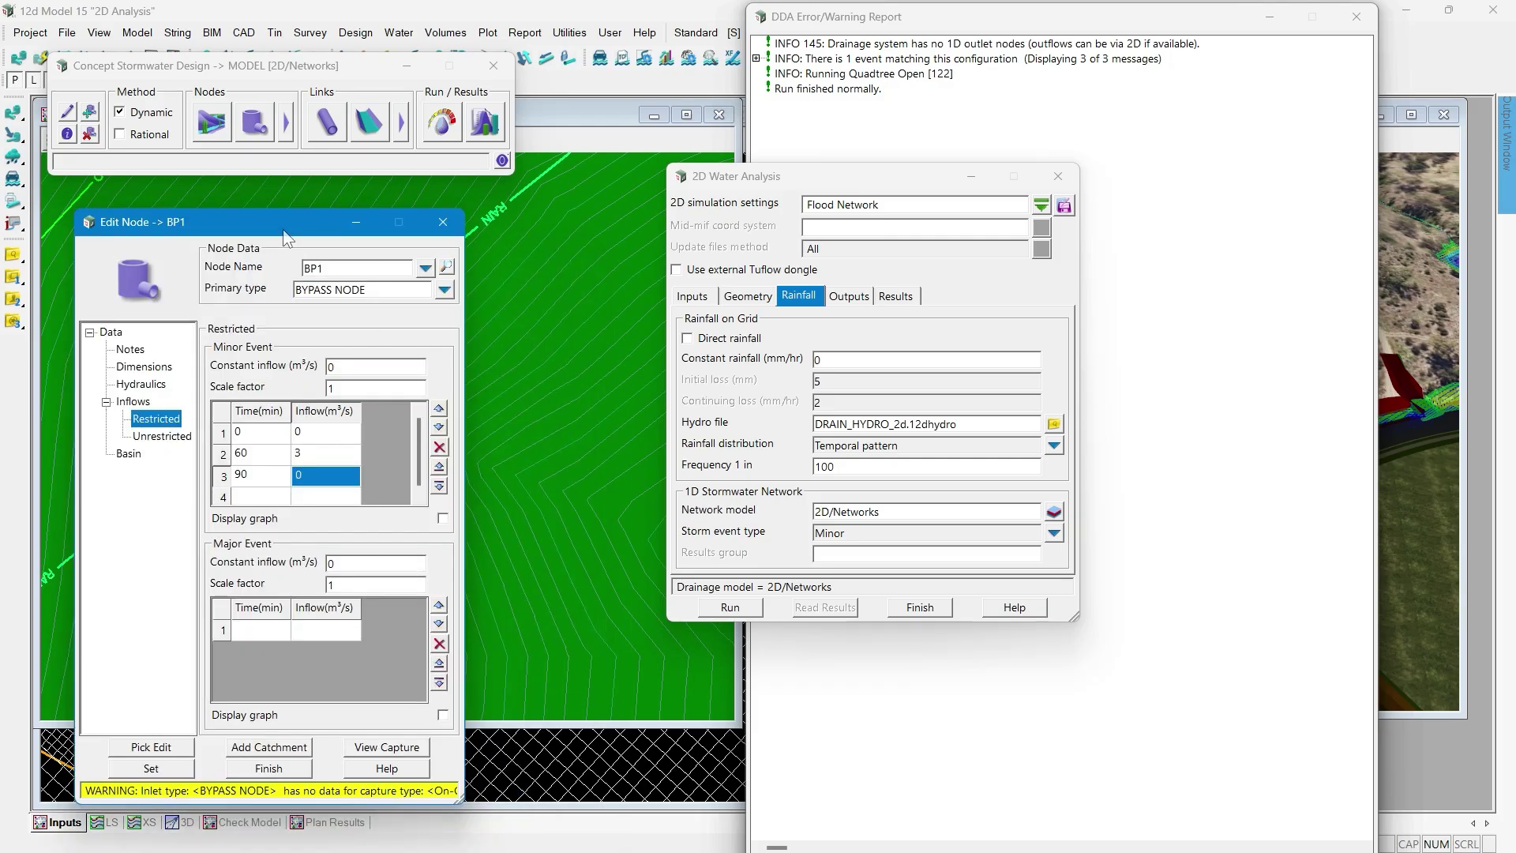
left_click(445, 224)
- Examine the rainfall settings and catchment data of the catchment draining to INLET C11
scroll(188, 462, "down", 5)
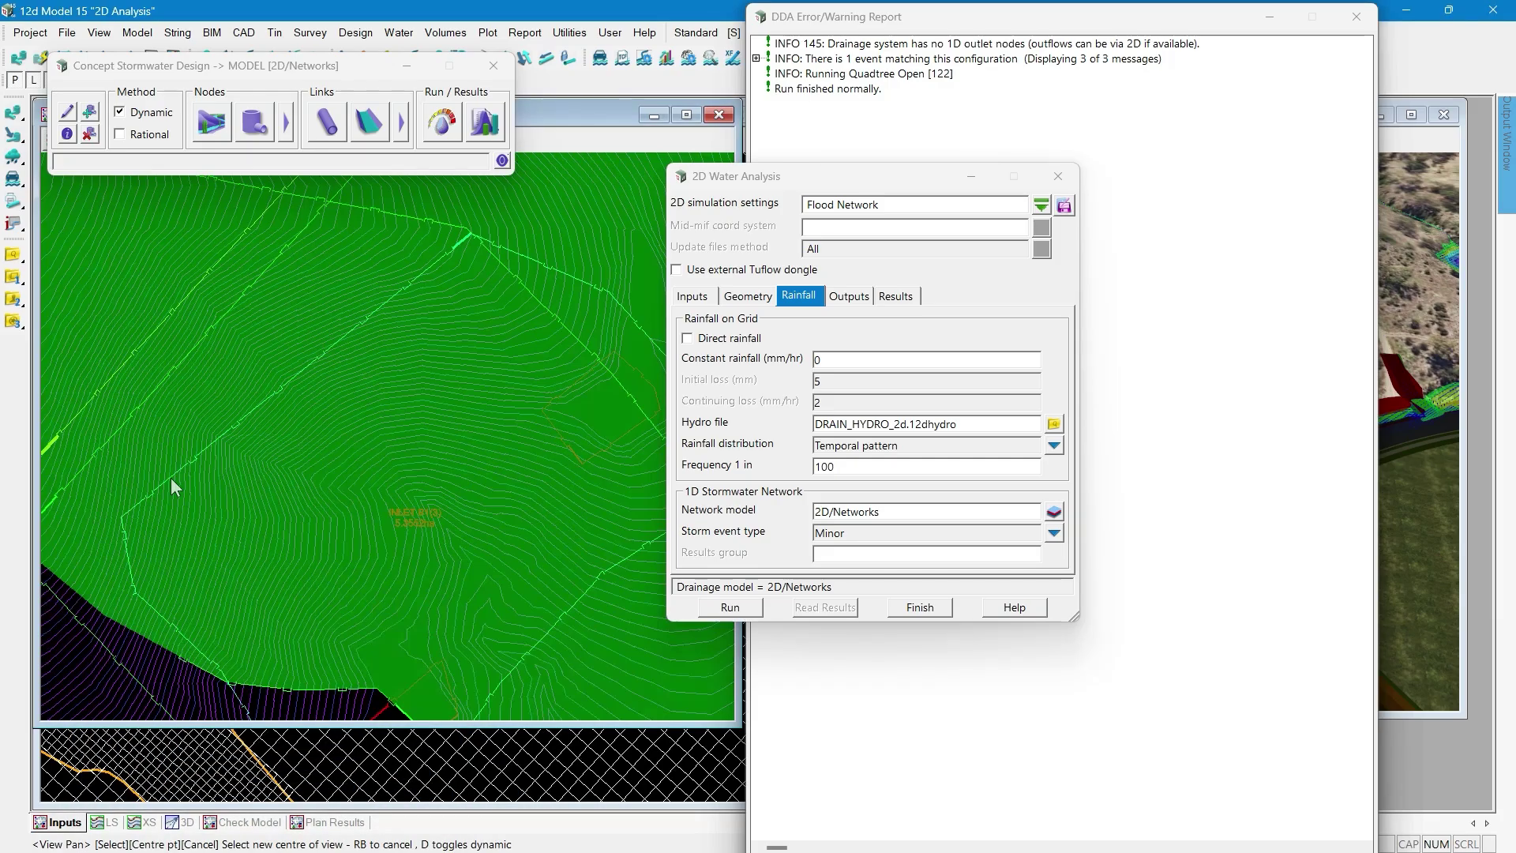
scroll(469, 600, "up", 3)
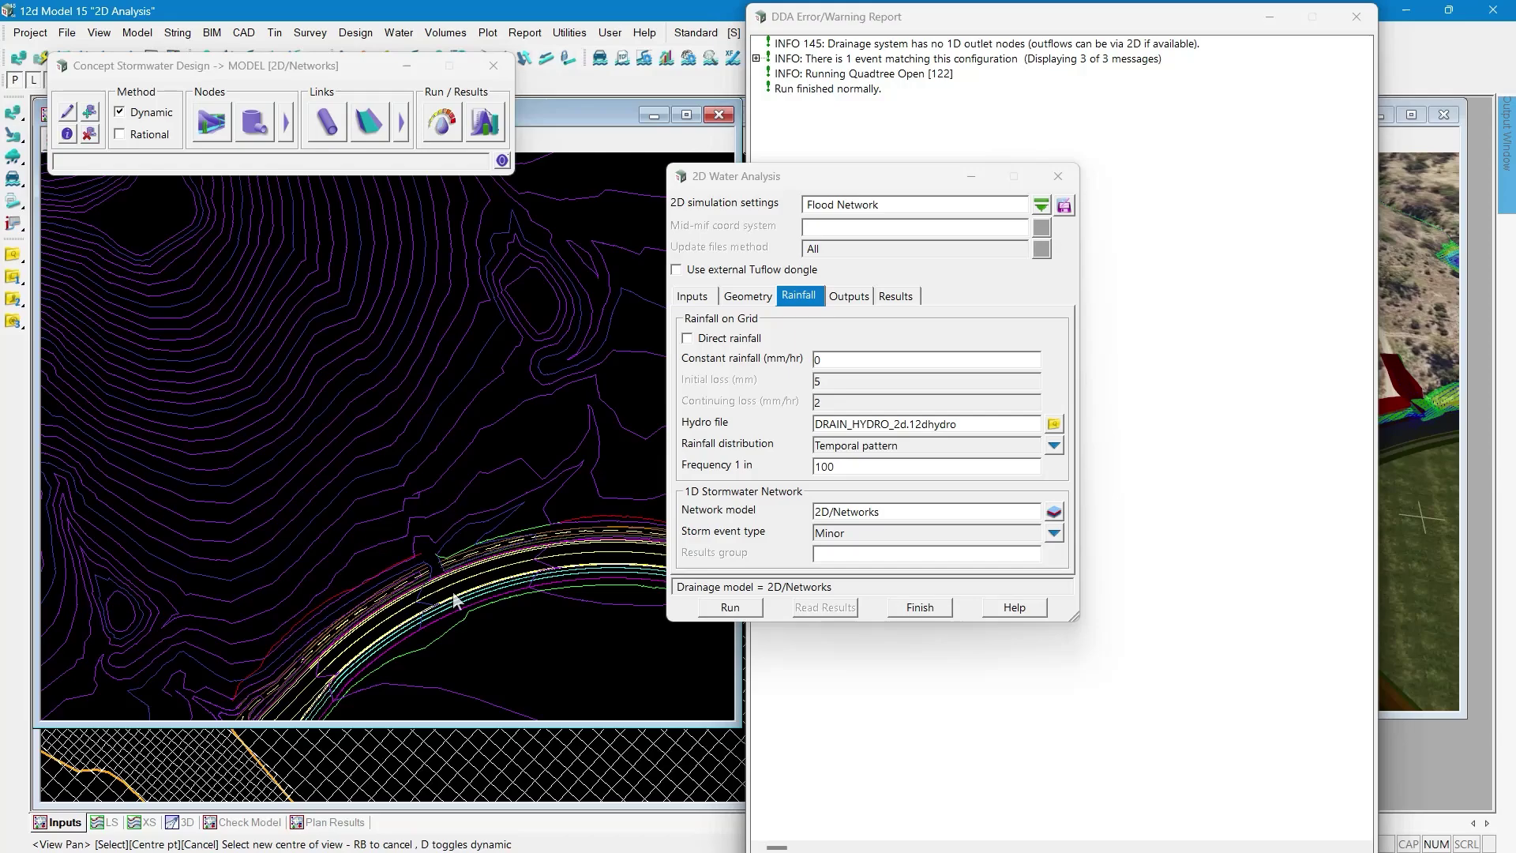
scroll(438, 591, "up", 2)
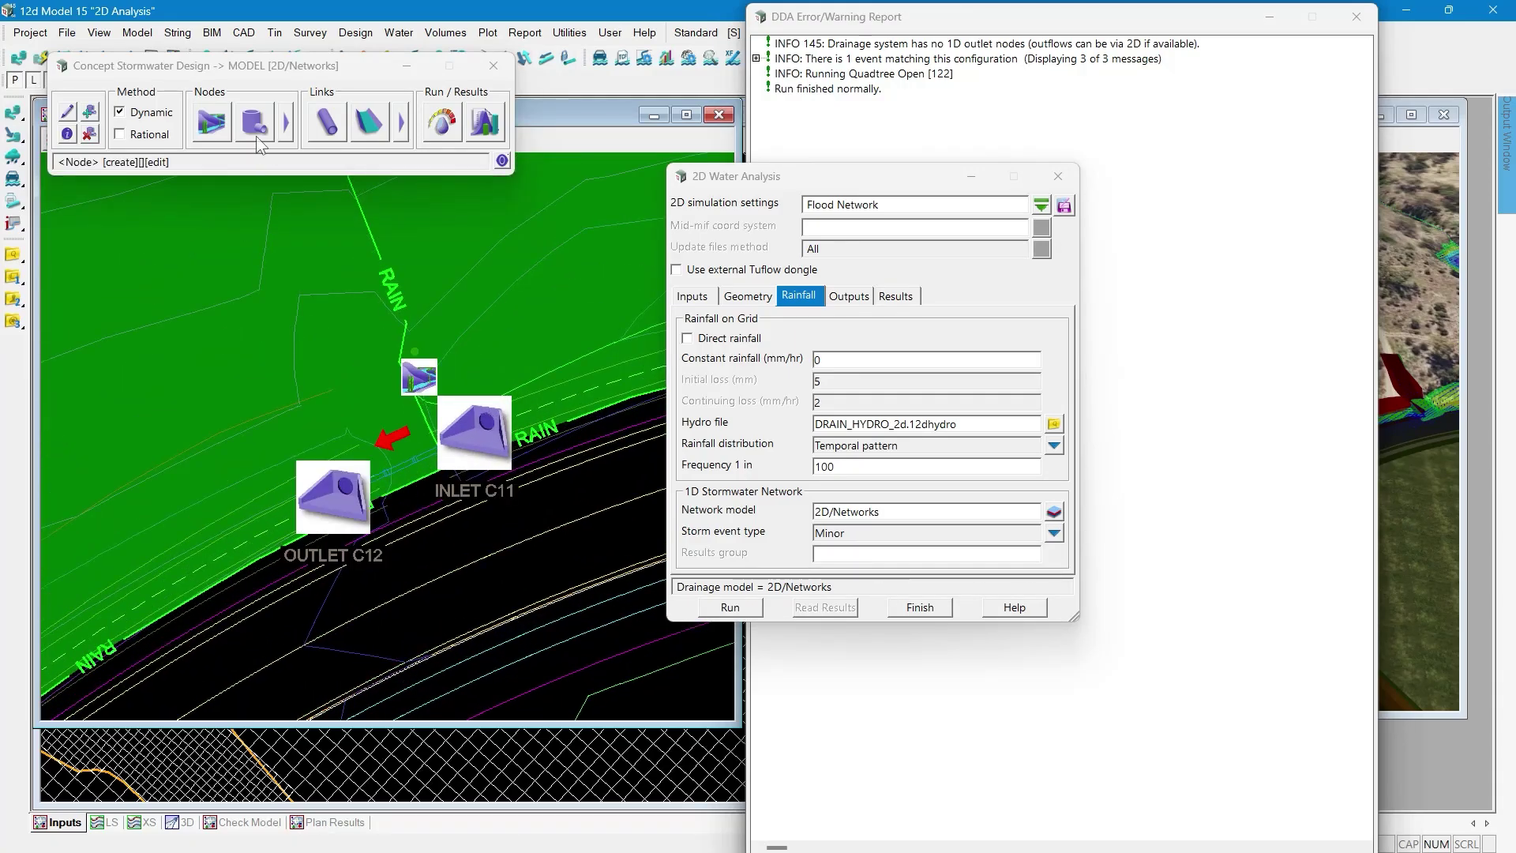
right_click(222, 136)
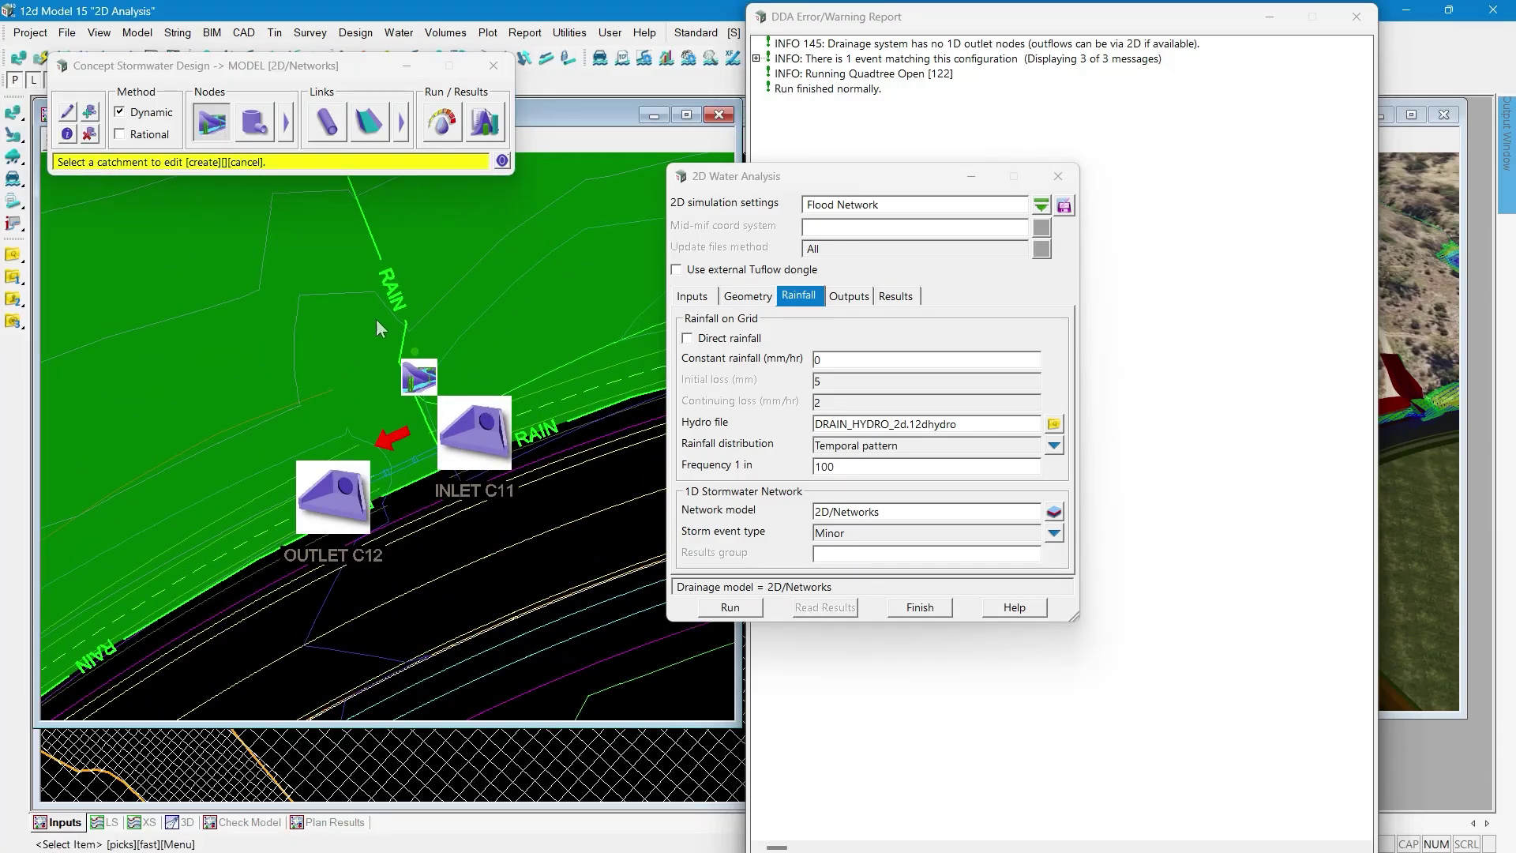
left_click(428, 377)
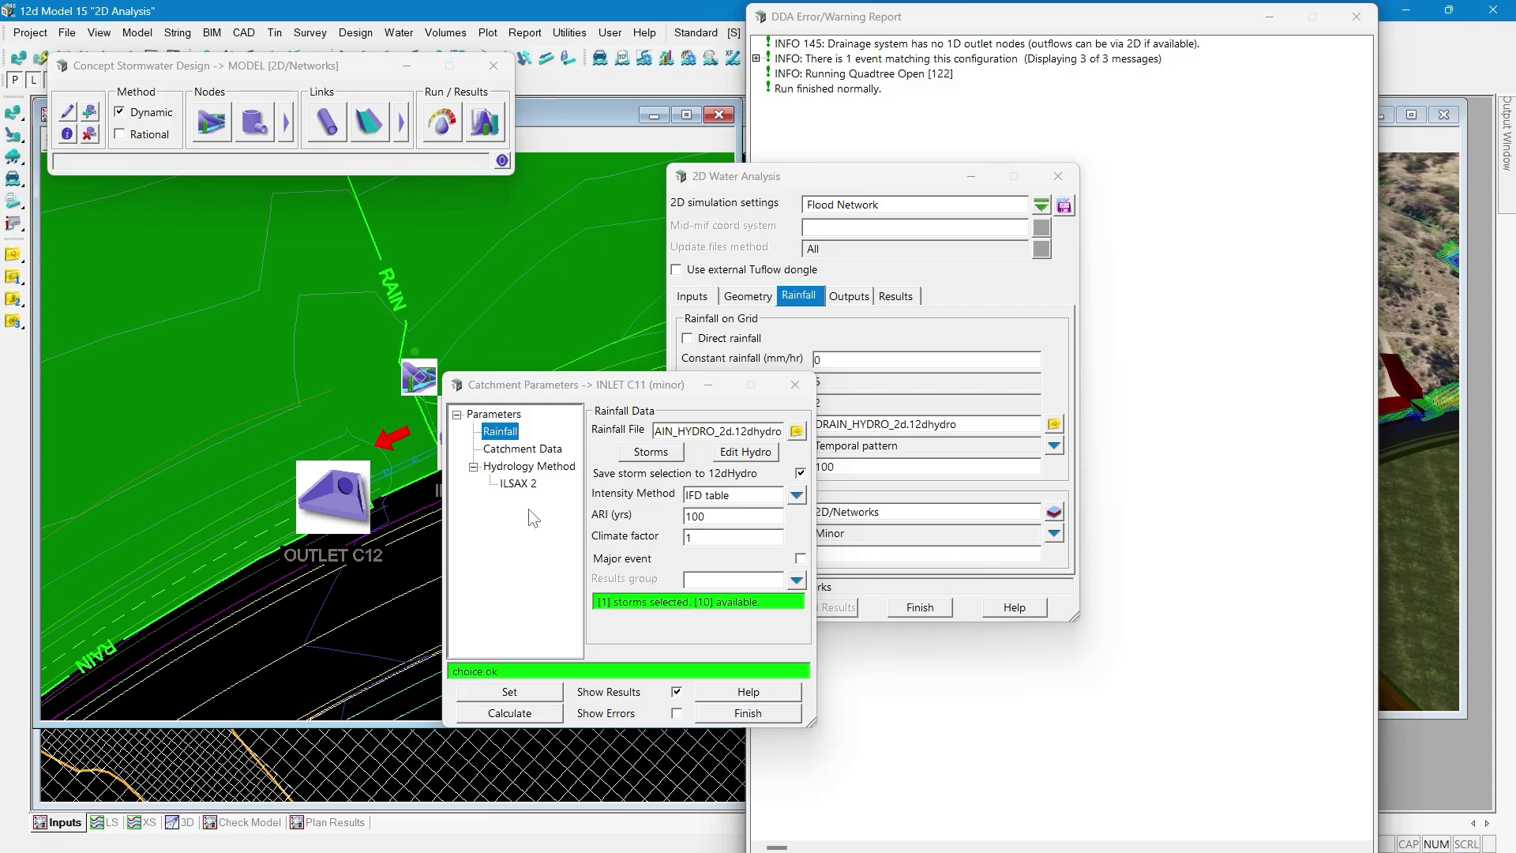
left_click(524, 449)
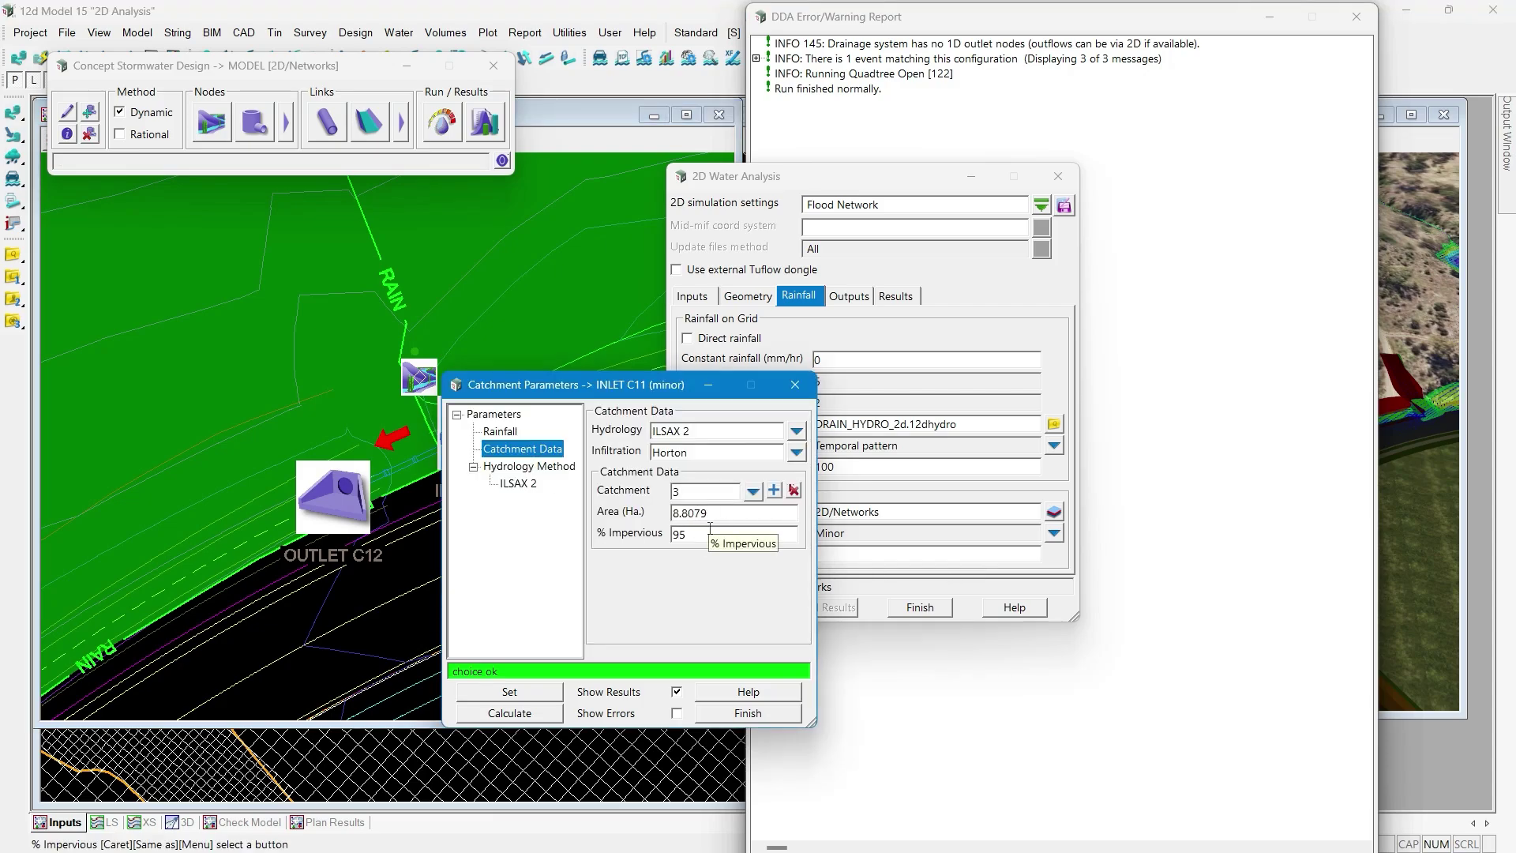
left_click(794, 386)
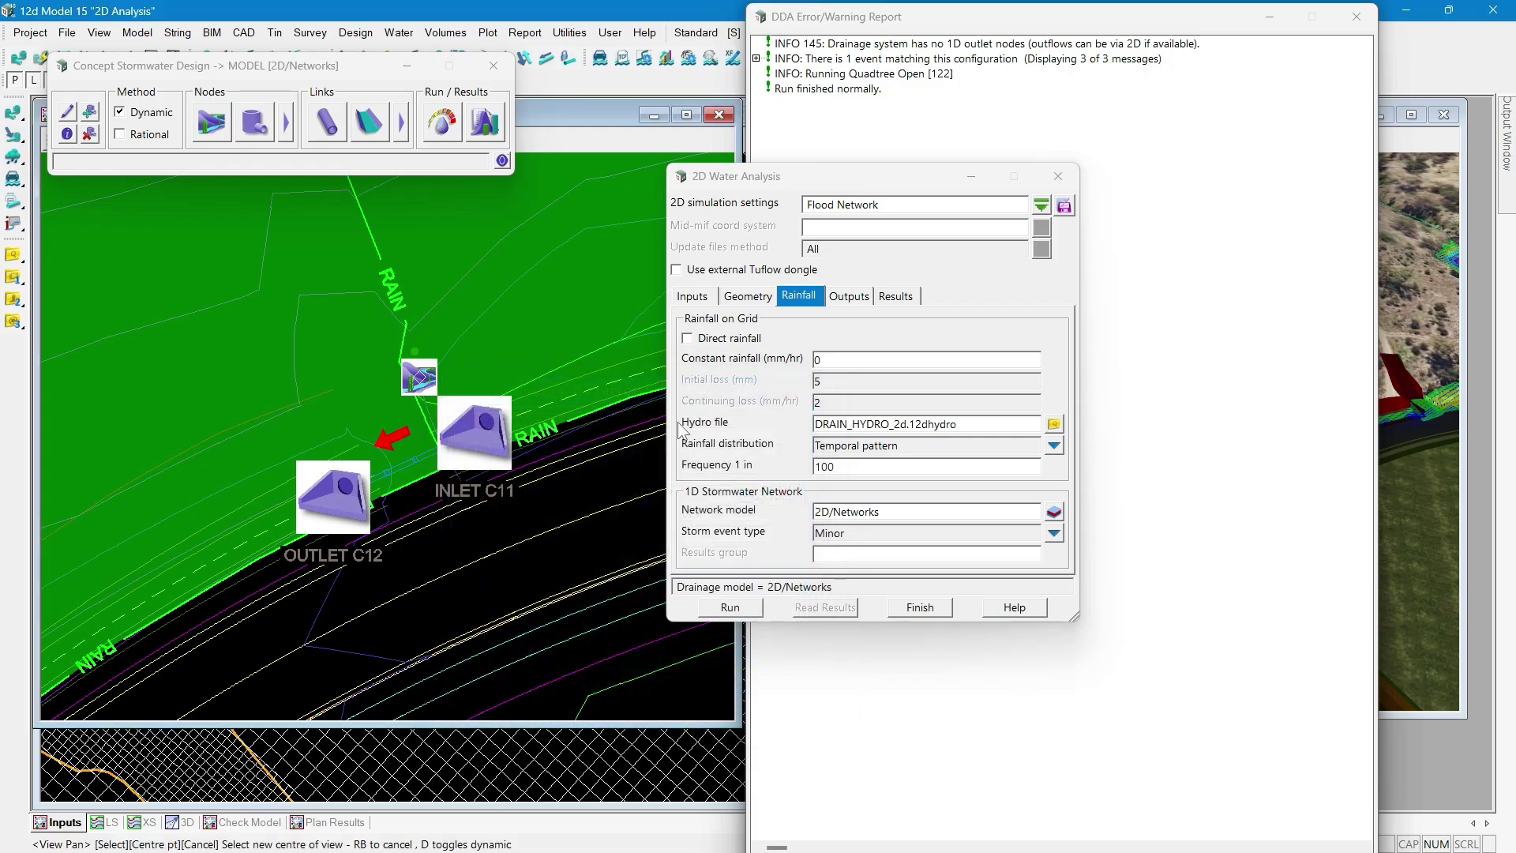
- Run the minor-event dynamic analysis of the 2D/Networks stormwater model and close the error and warning reports
scroll(477, 552, "down", 3)
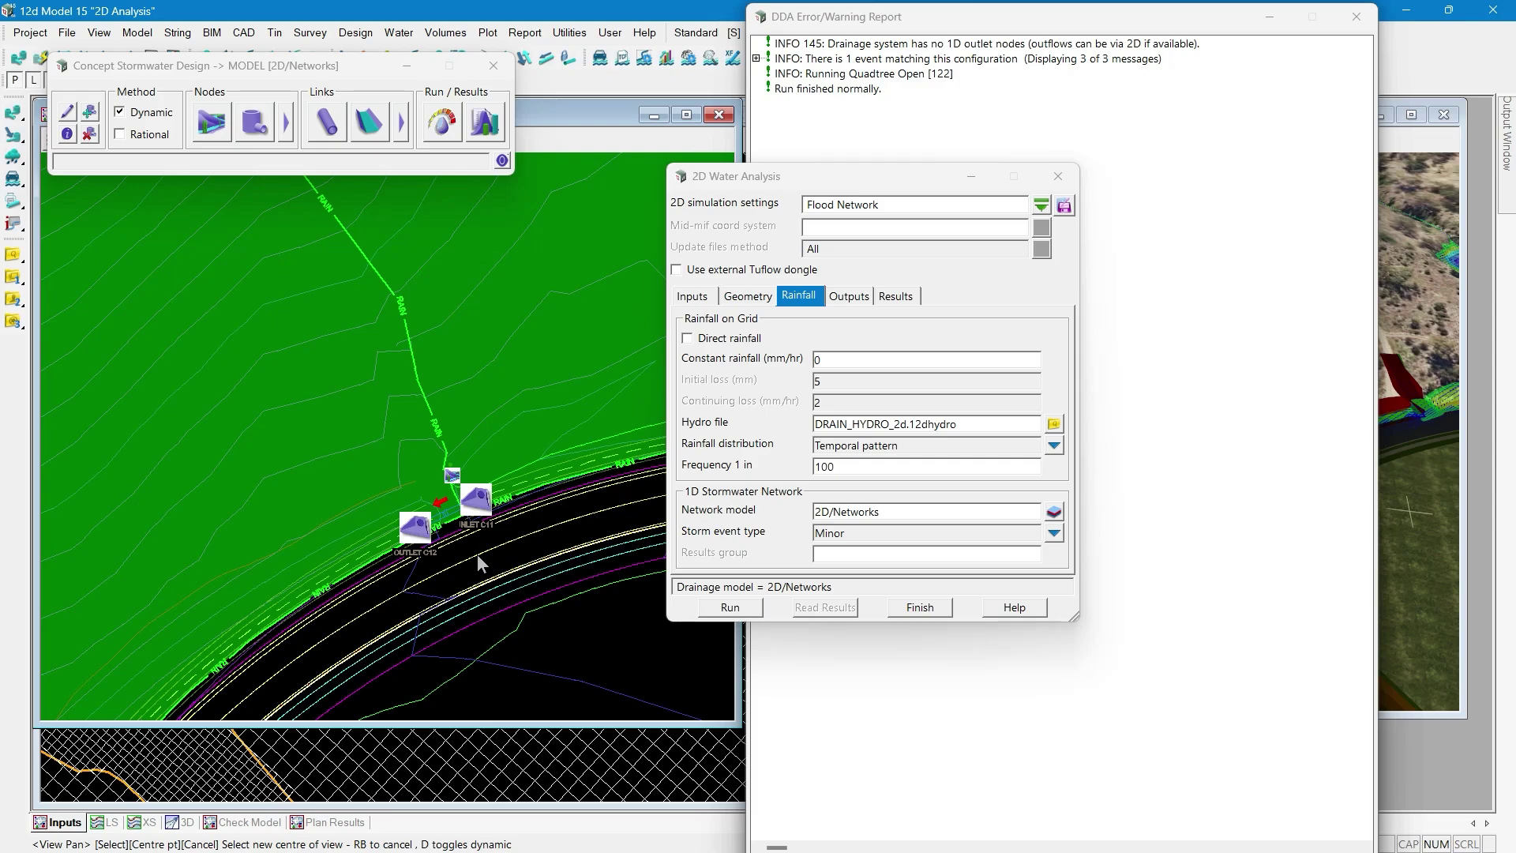
left_click(430, 129)
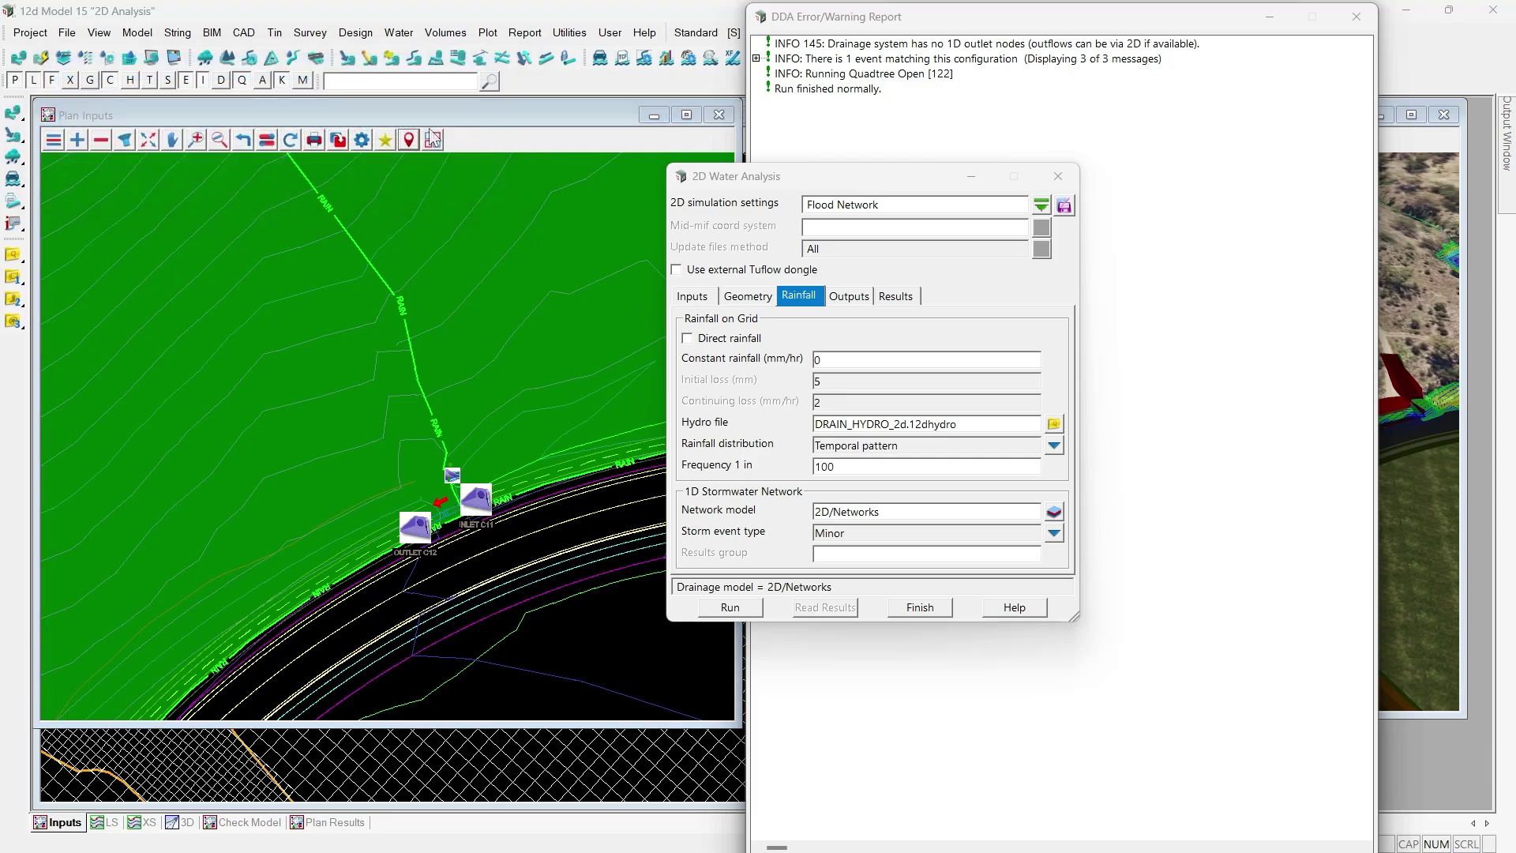
left_click(433, 139)
left_click(492, 489)
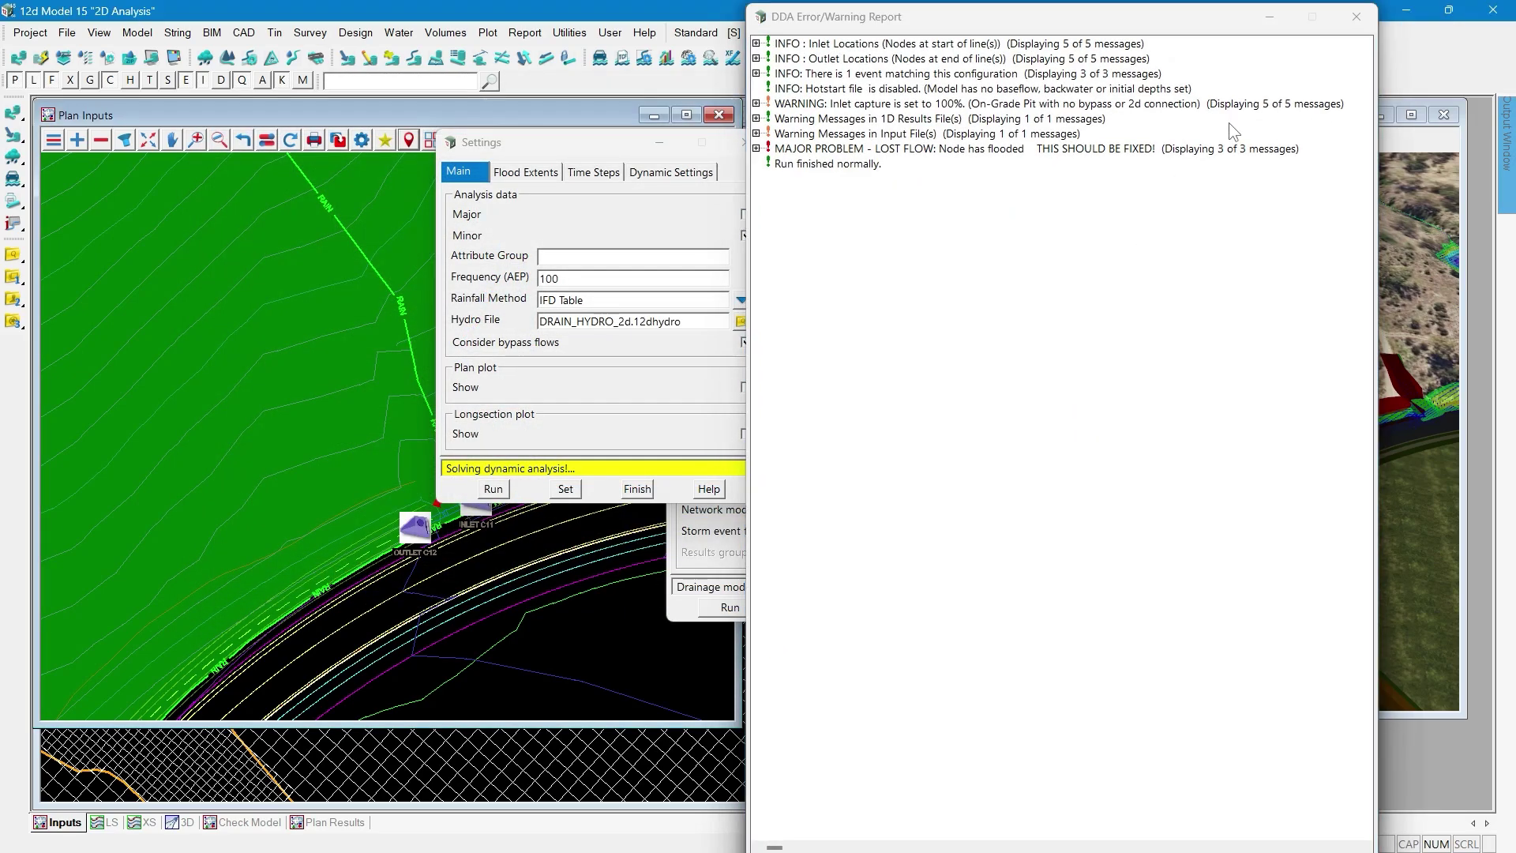
left_click(1356, 17)
left_click(1161, 251)
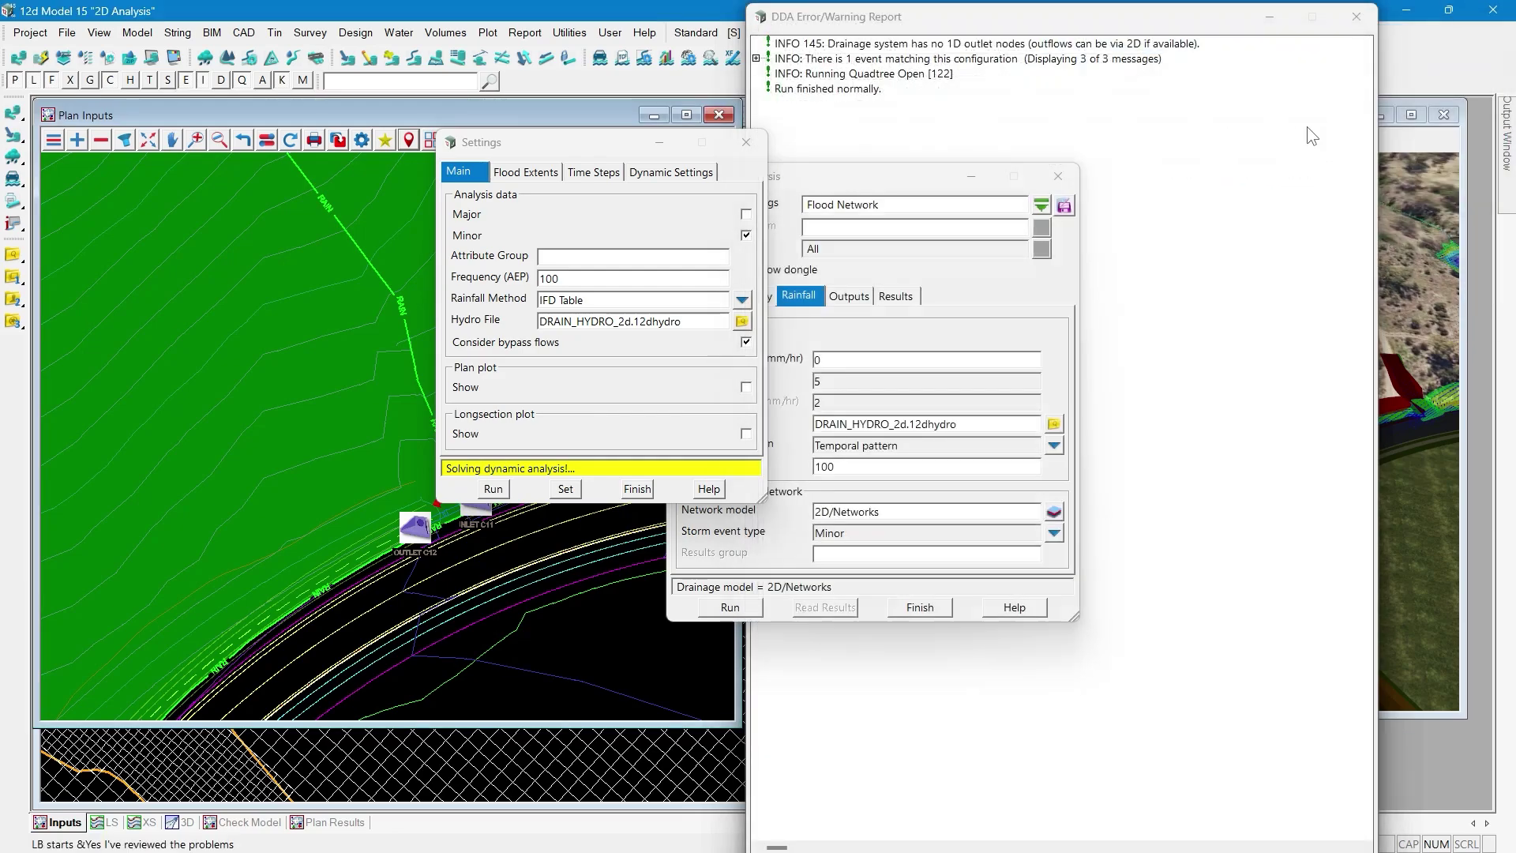
left_click(1354, 23)
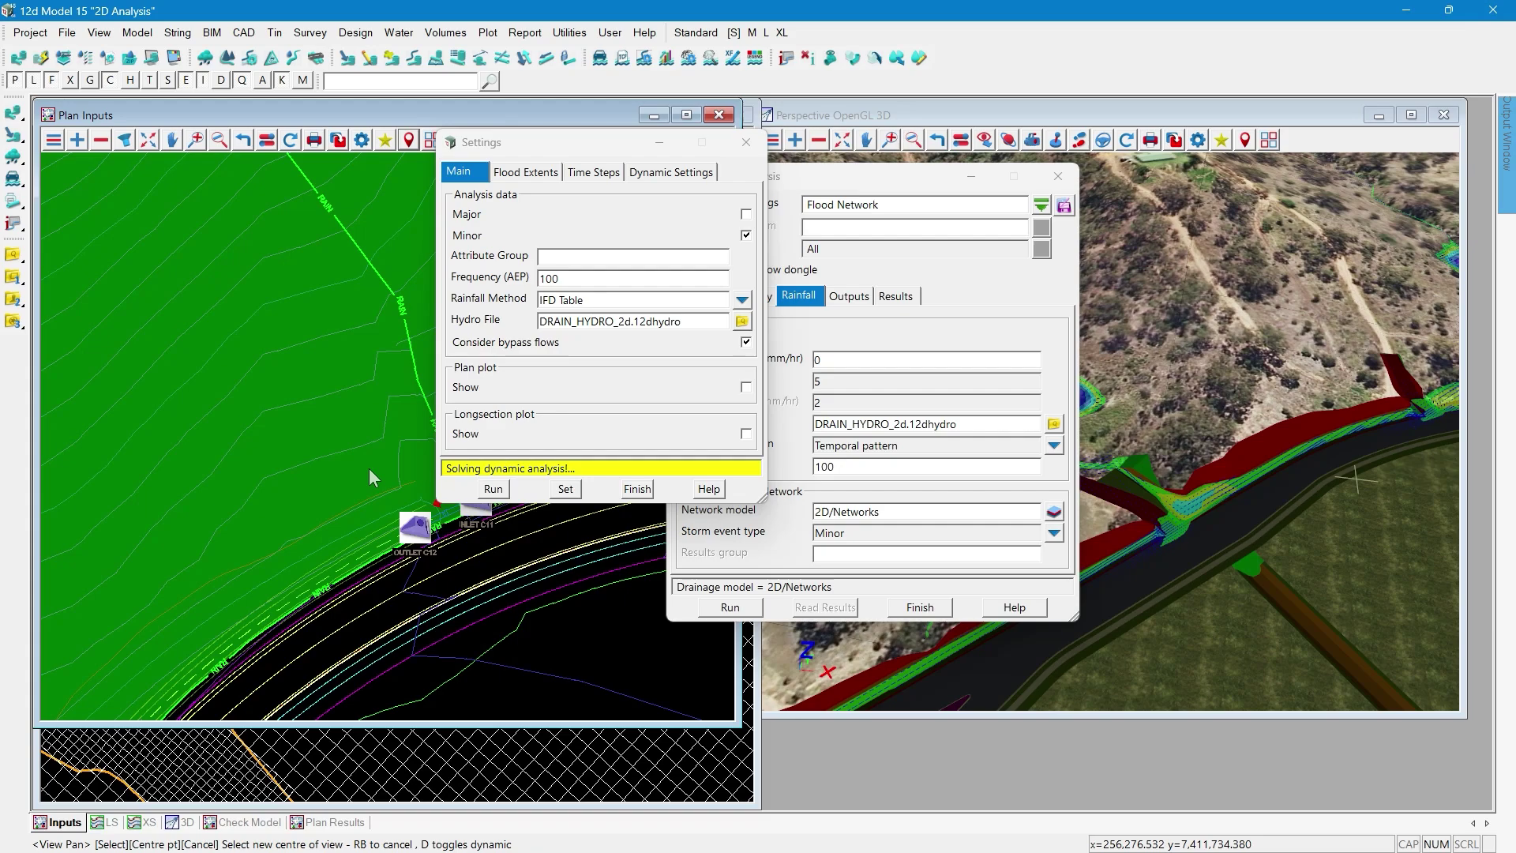
- Finish the dynamic analysis settings and close Concept Stormwater Design for the 2D/Networks model
scroll(230, 496, "down", 1)
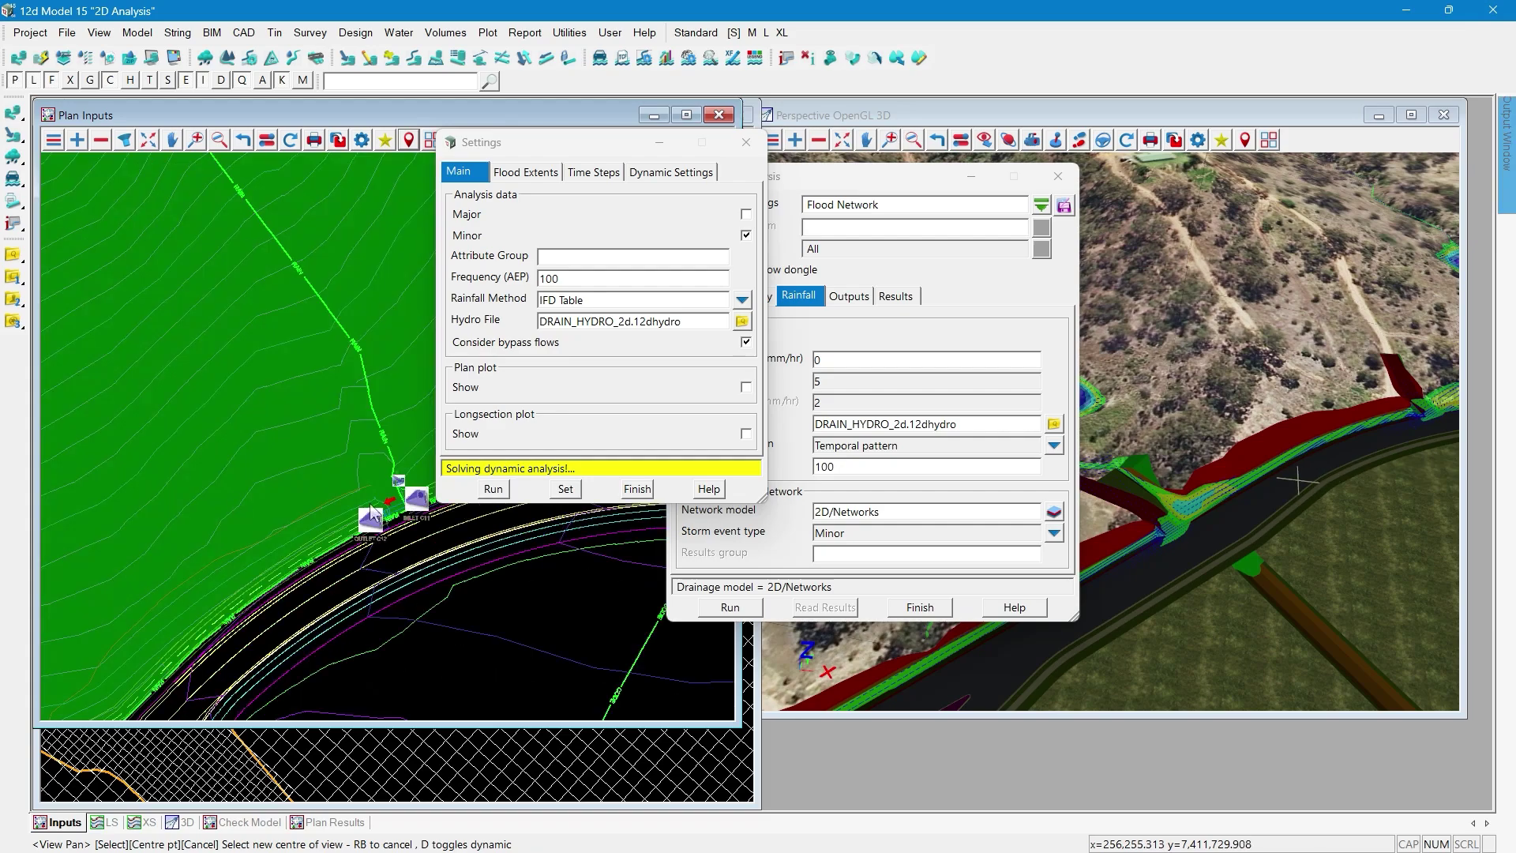
scroll(420, 511, "up", 1)
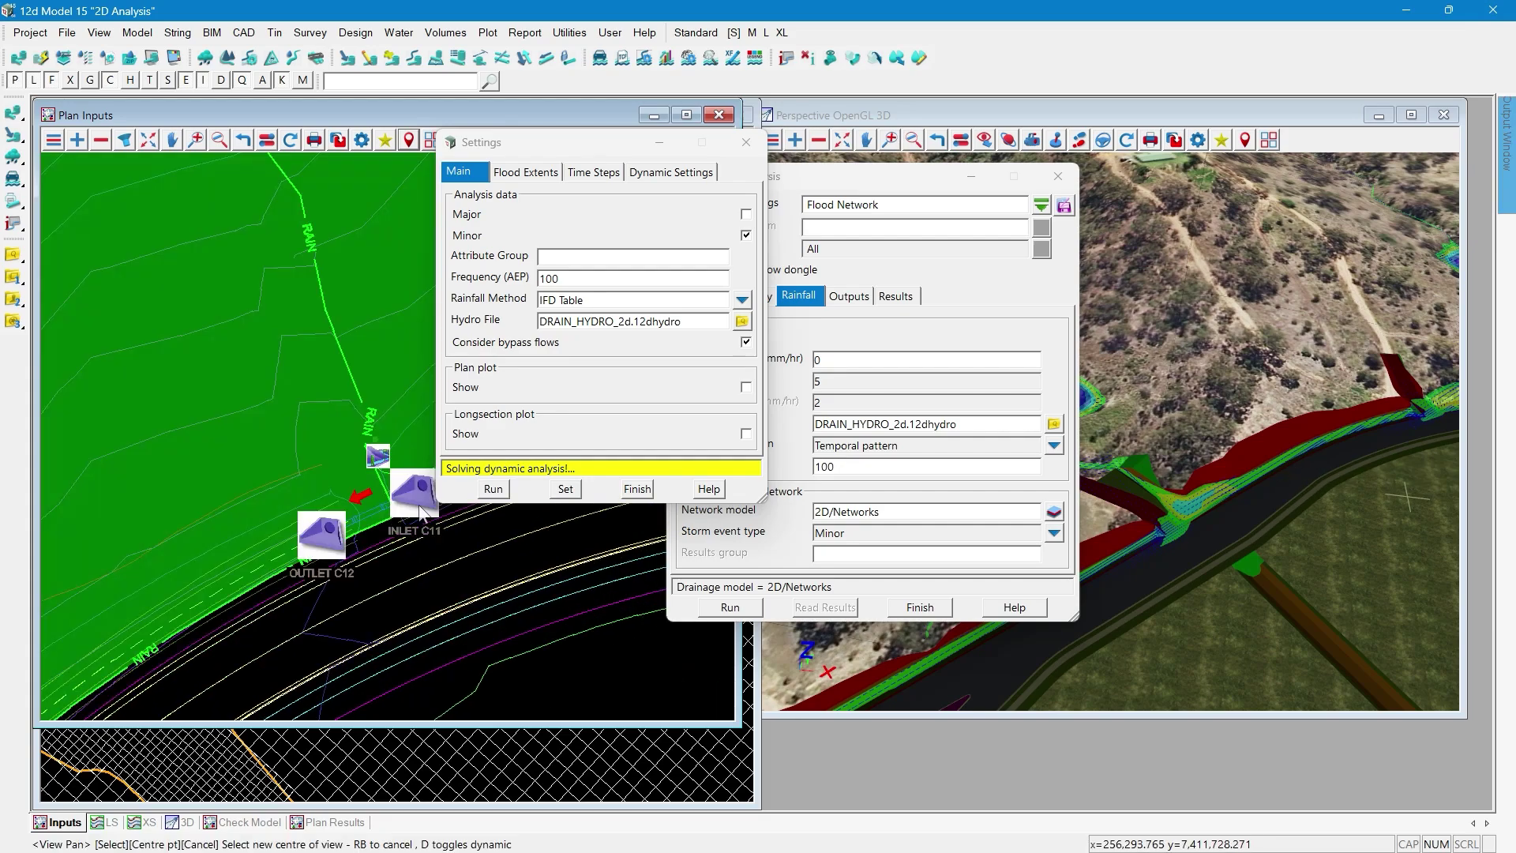
scroll(375, 510, "down", 2)
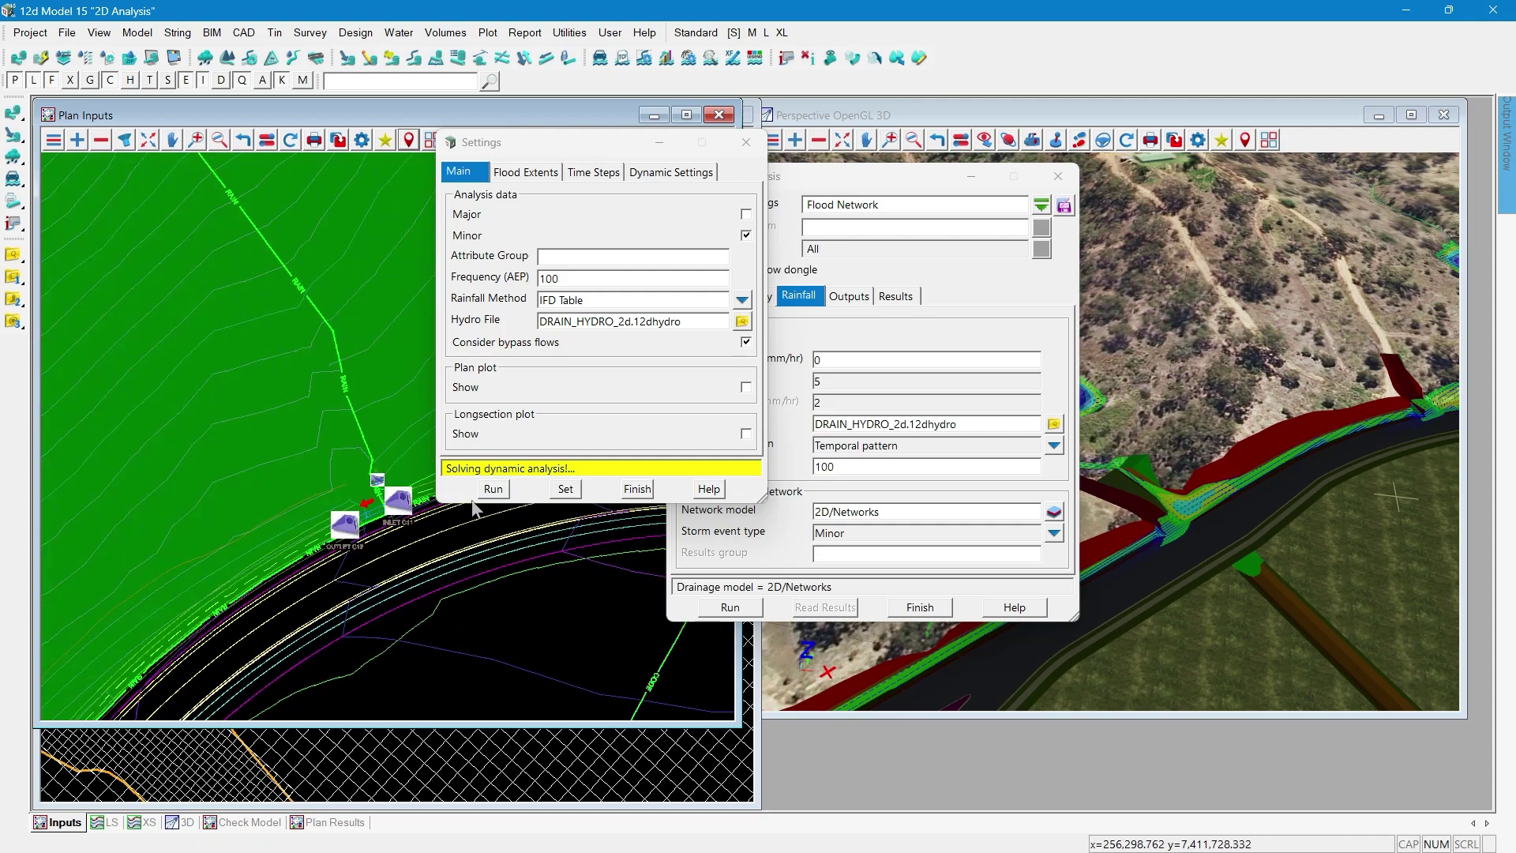
left_click(637, 489)
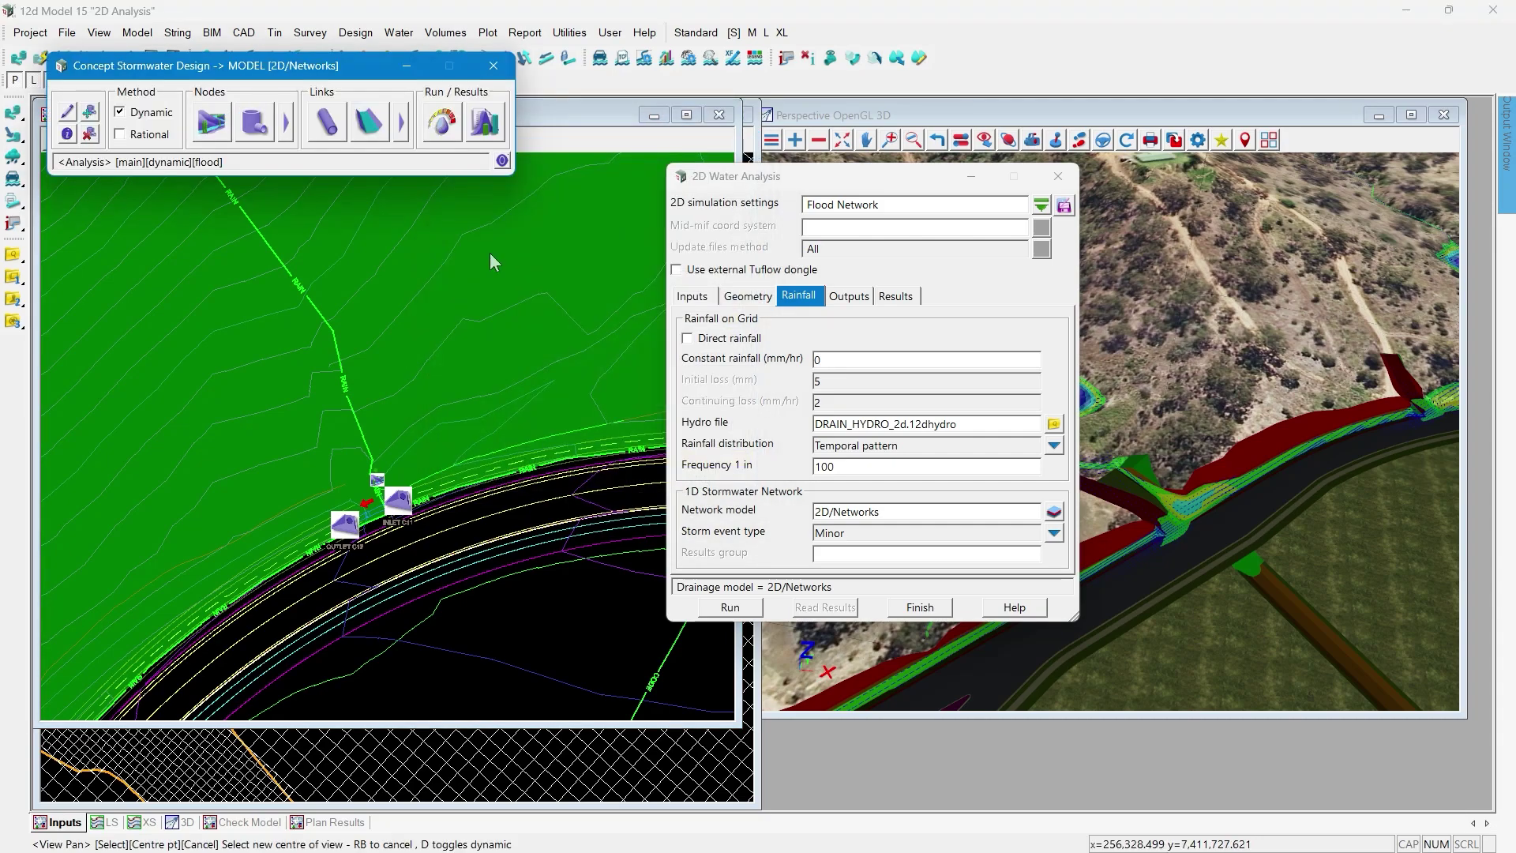
left_click(494, 66)
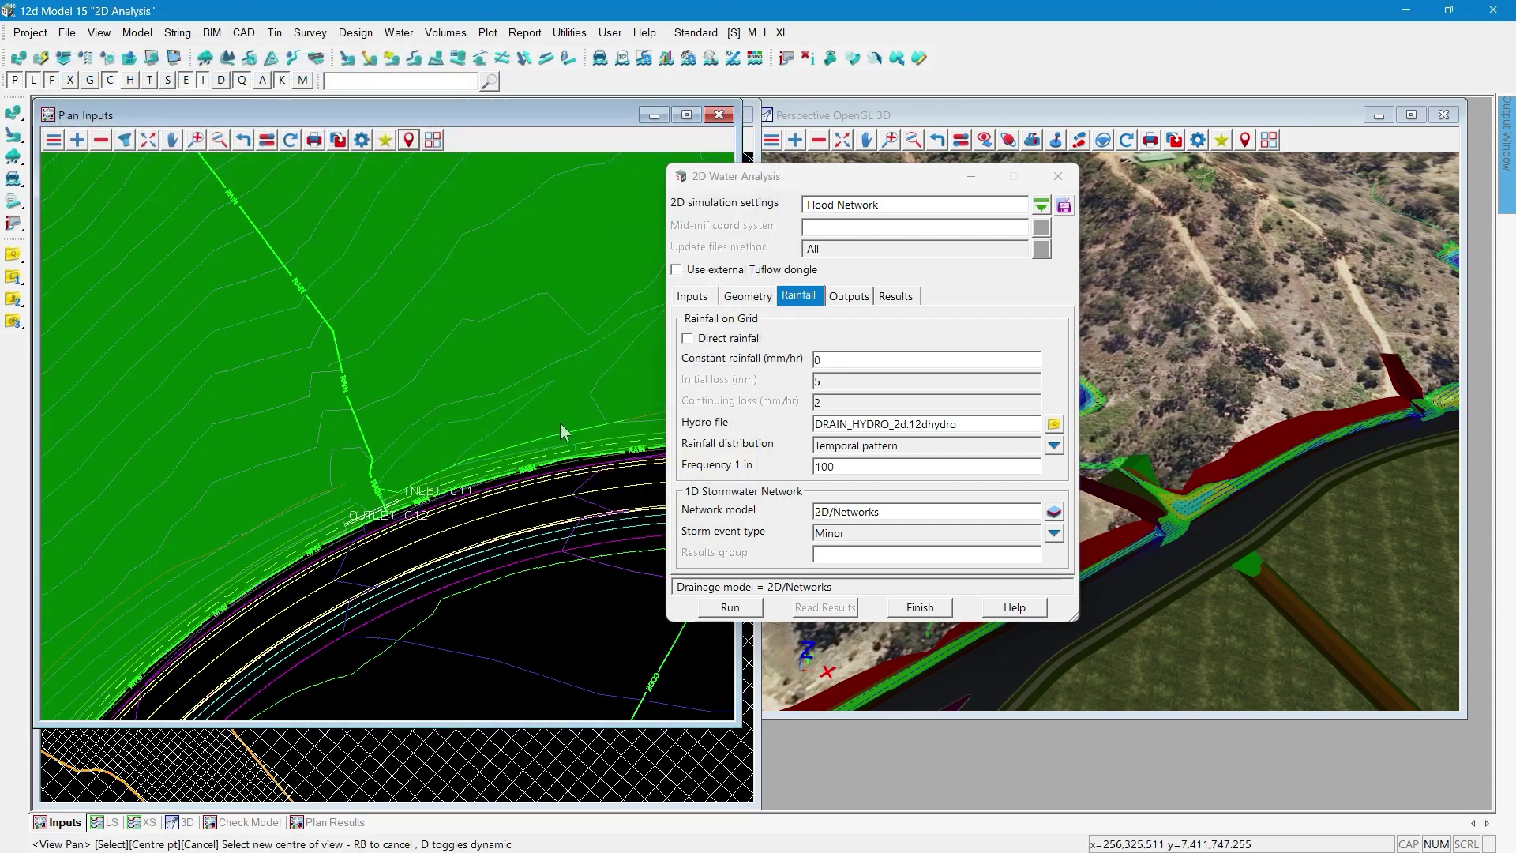
- Load string C1 of the 2D/Networks model into the Water Network Editor at INLET C11 and set the node details
left_click(17, 60)
left_click(245, 166)
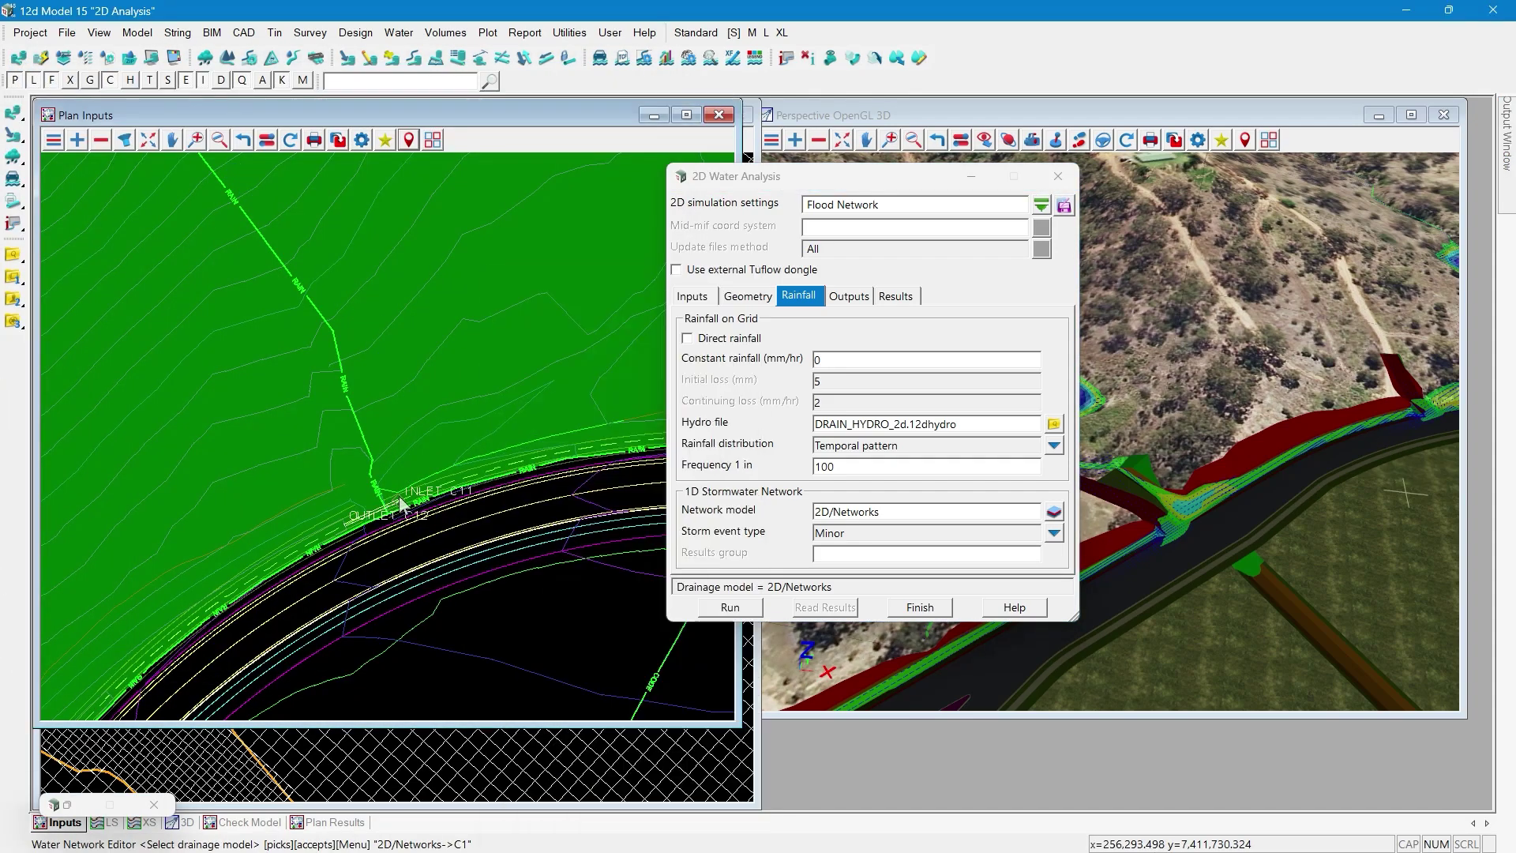
middle_click(400, 505)
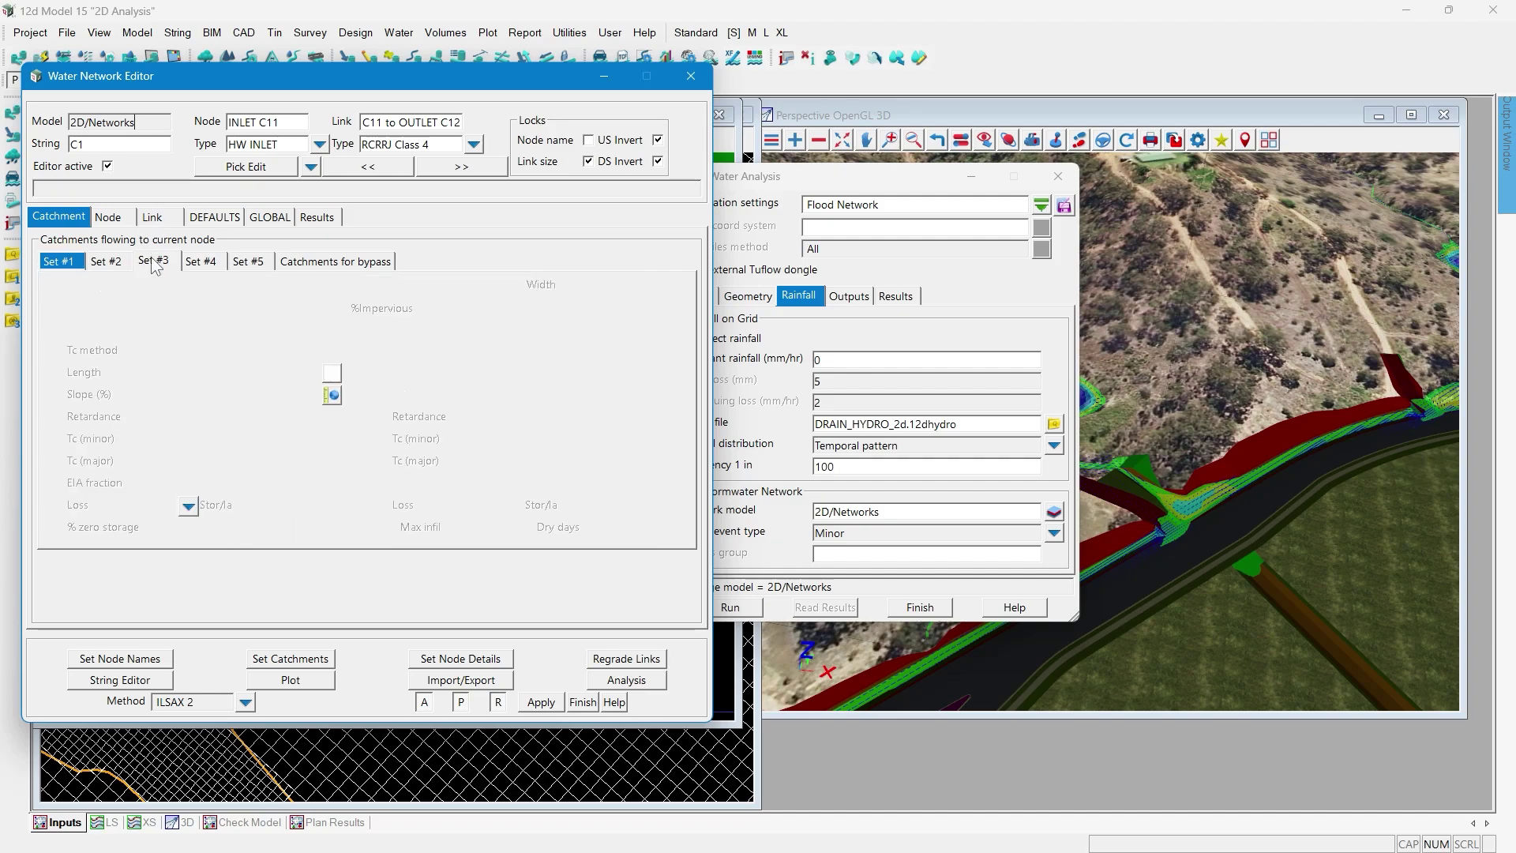
left_click(487, 658)
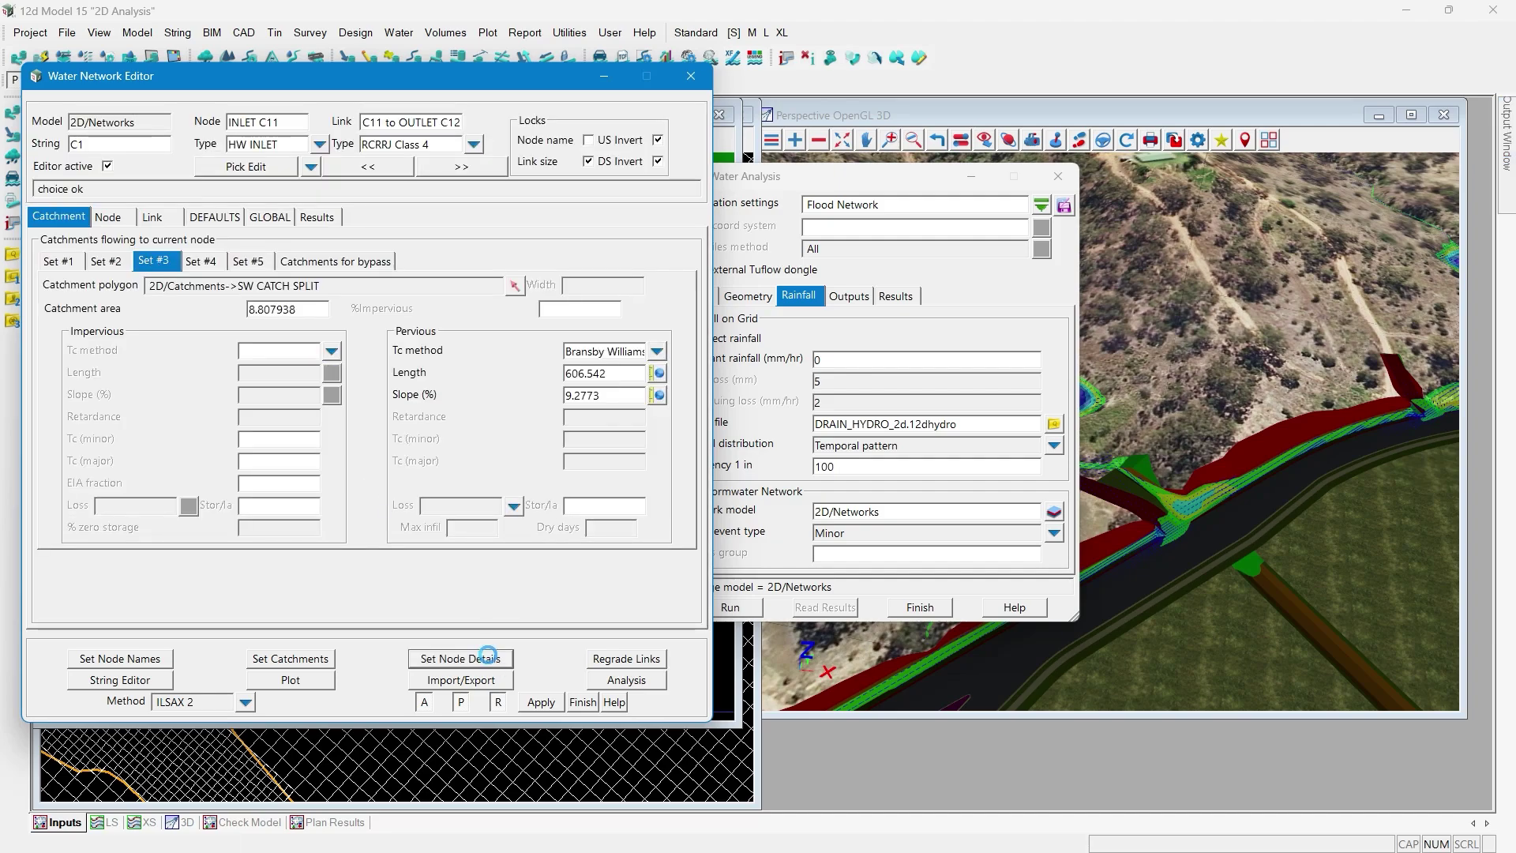
key("Return")
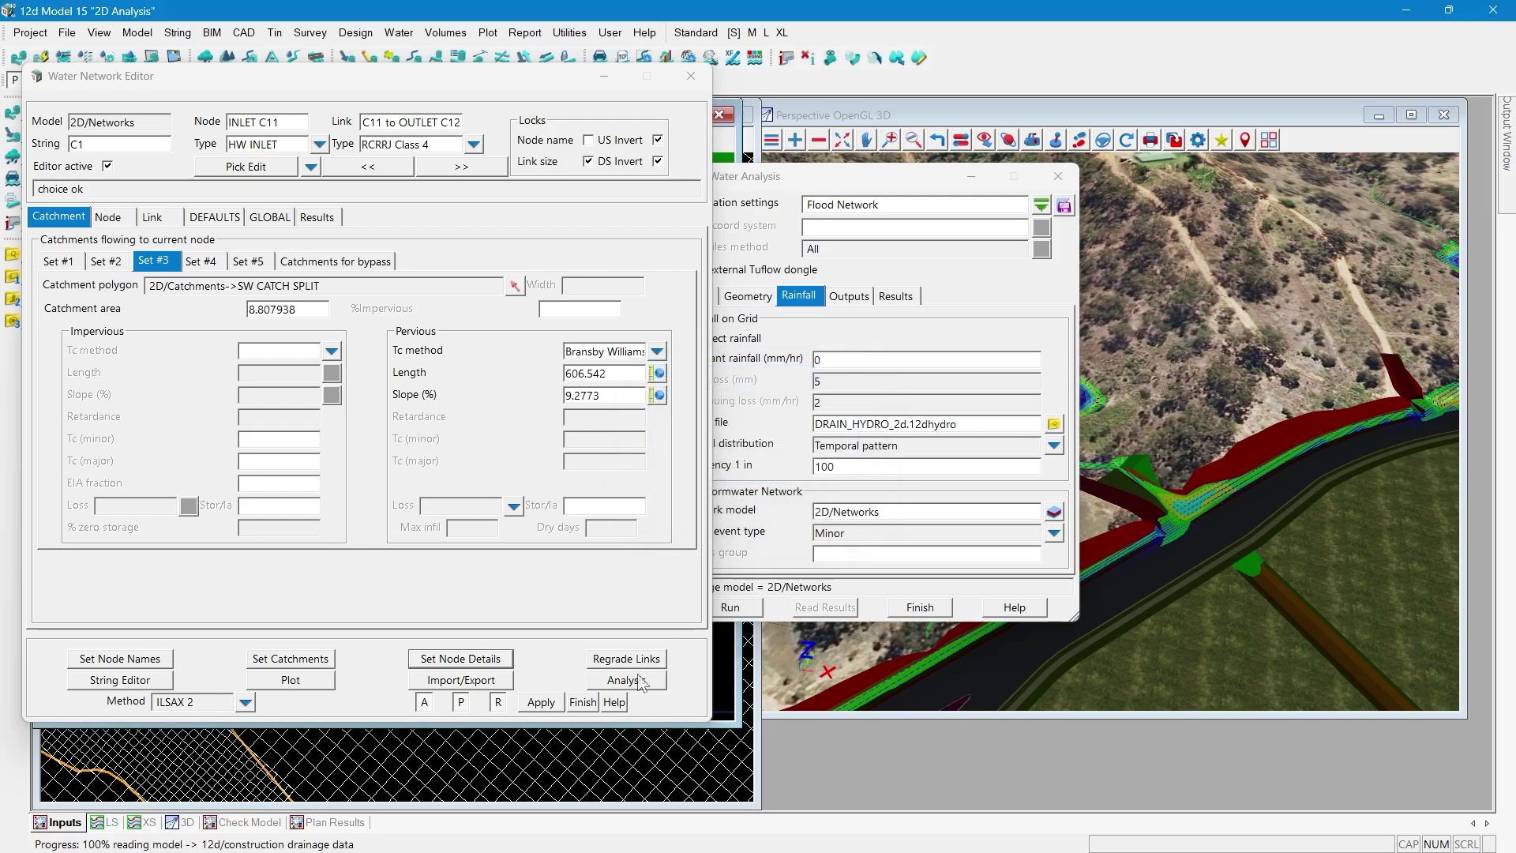
- Run the minor-event analysis from the Water Network Editor, dismiss the DDA error and warning report, and close the analysis dialog
left_click(624, 680)
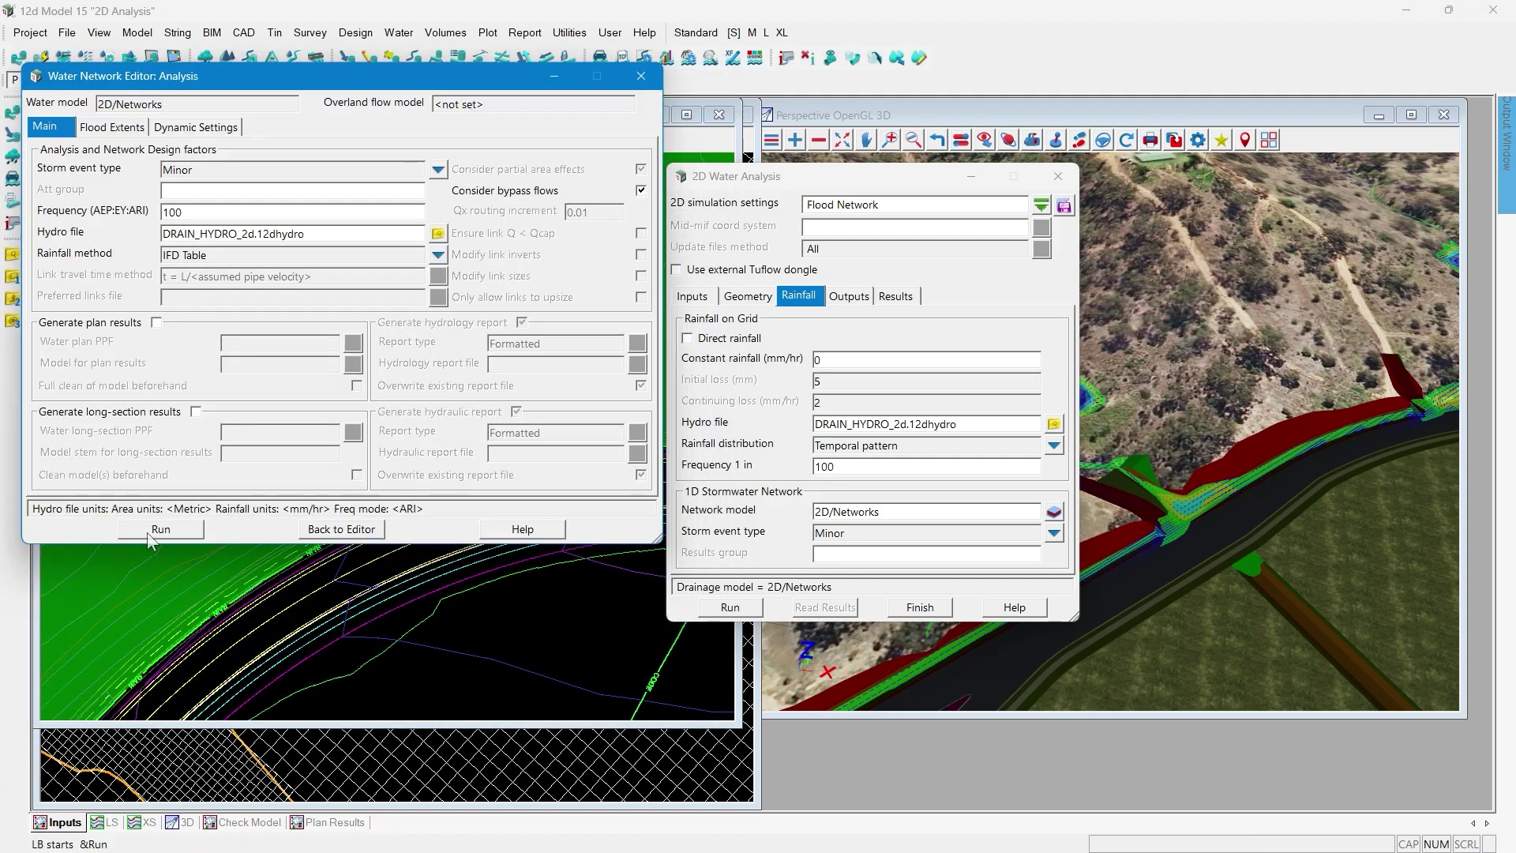
left_click(147, 529)
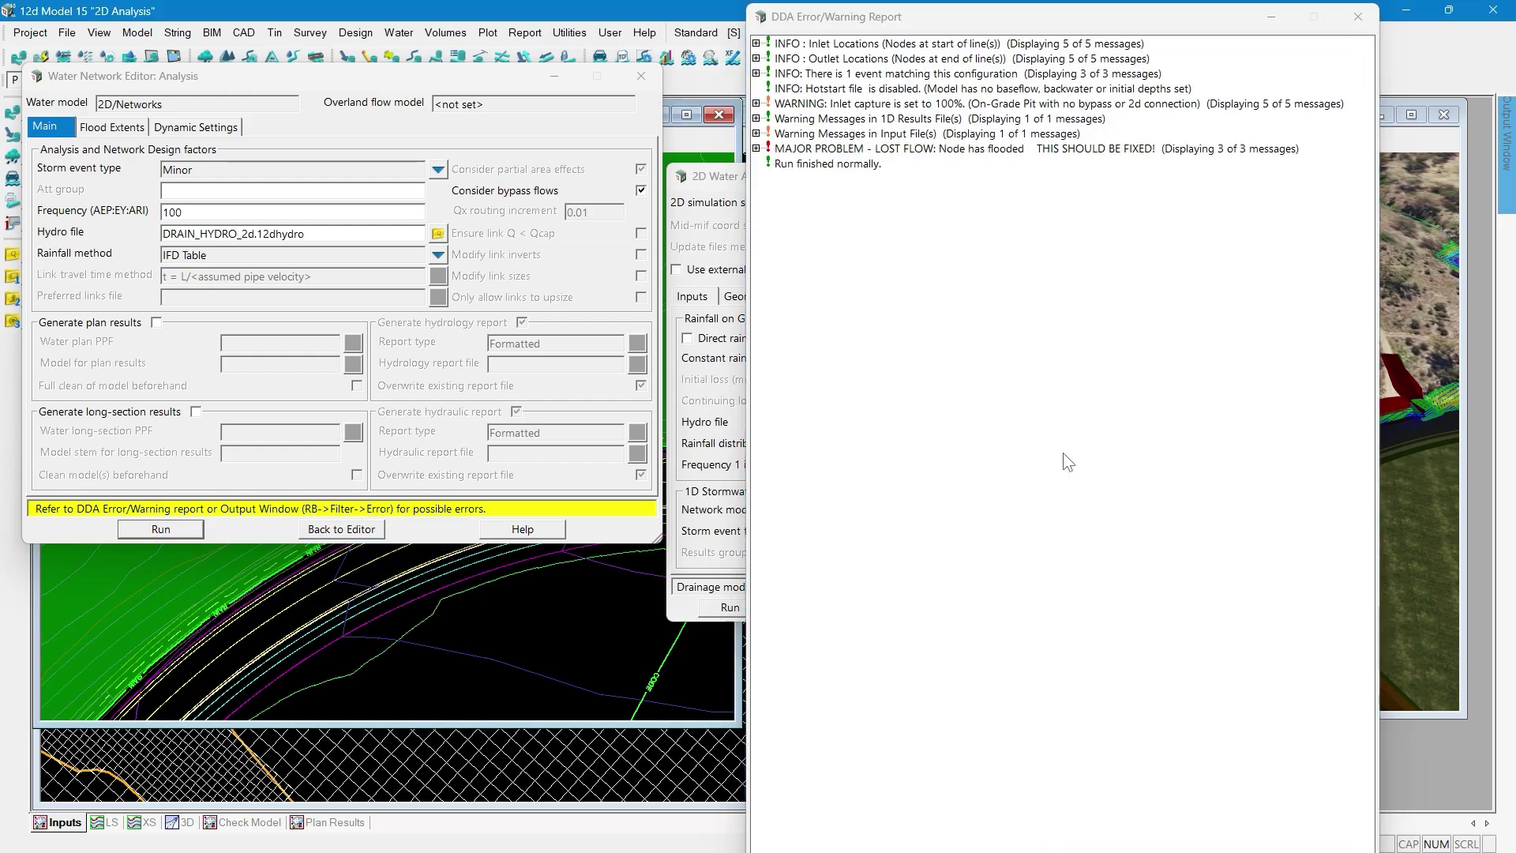
left_click(1357, 17)
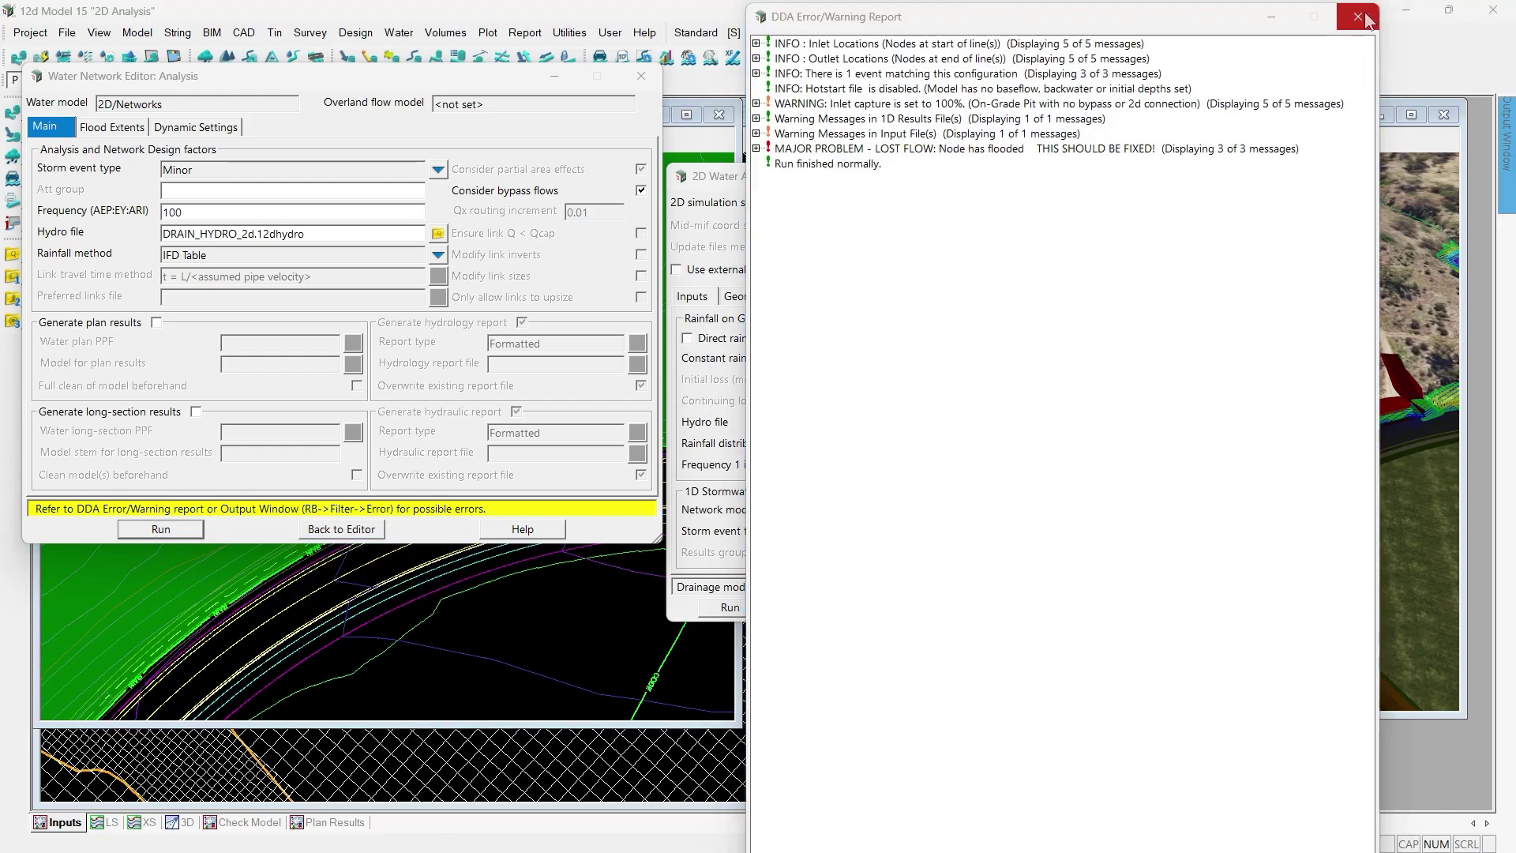
left_click(1102, 243)
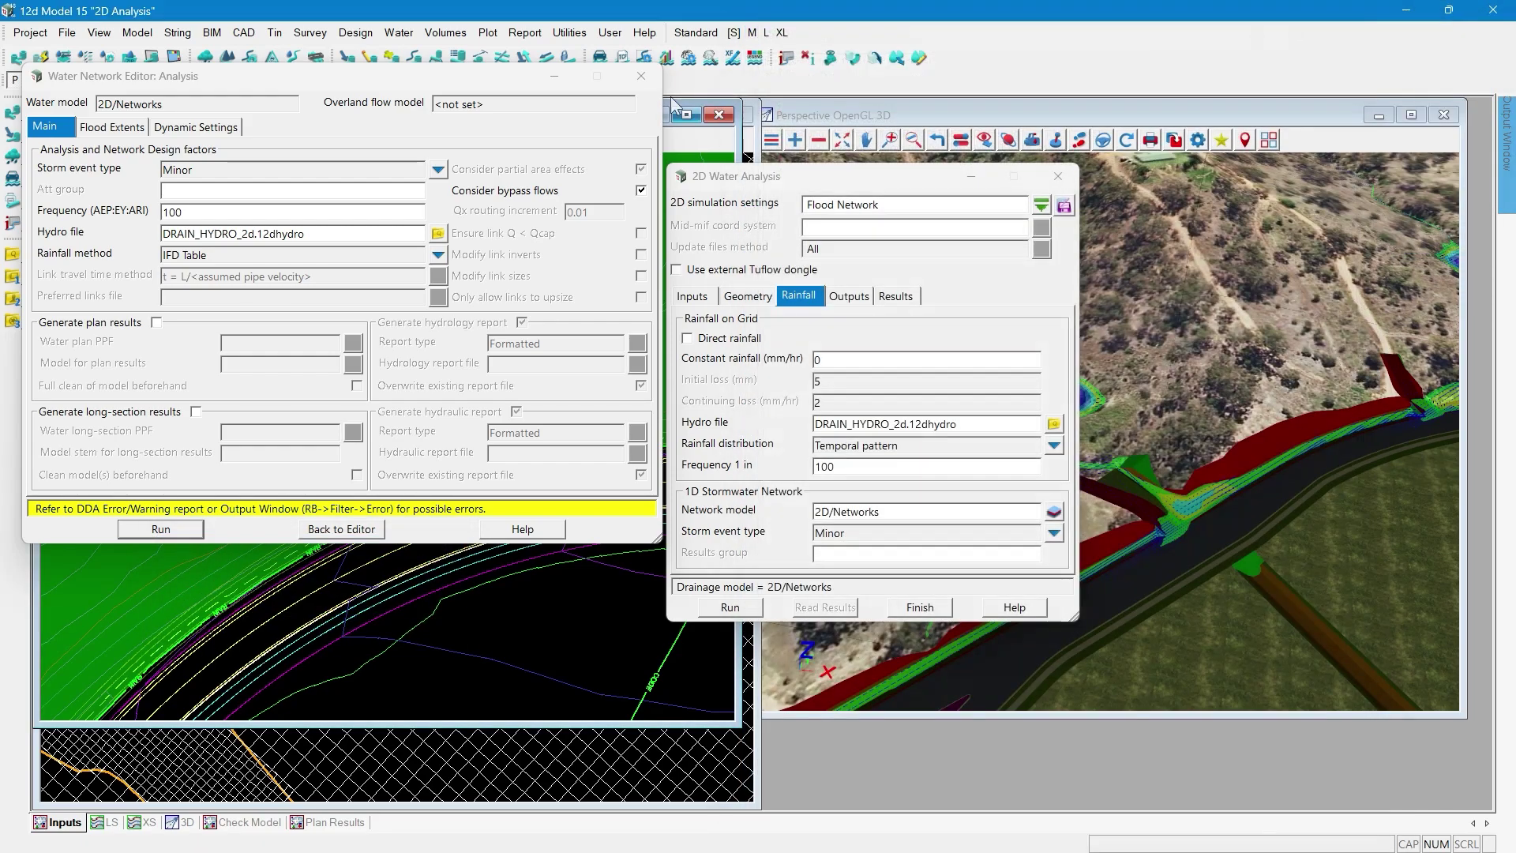
left_click(646, 74)
- Run the Flood Network 2D simulation with the 2D/Networks stormwater model and finish the simulation run
scroll(477, 532, "down", 3)
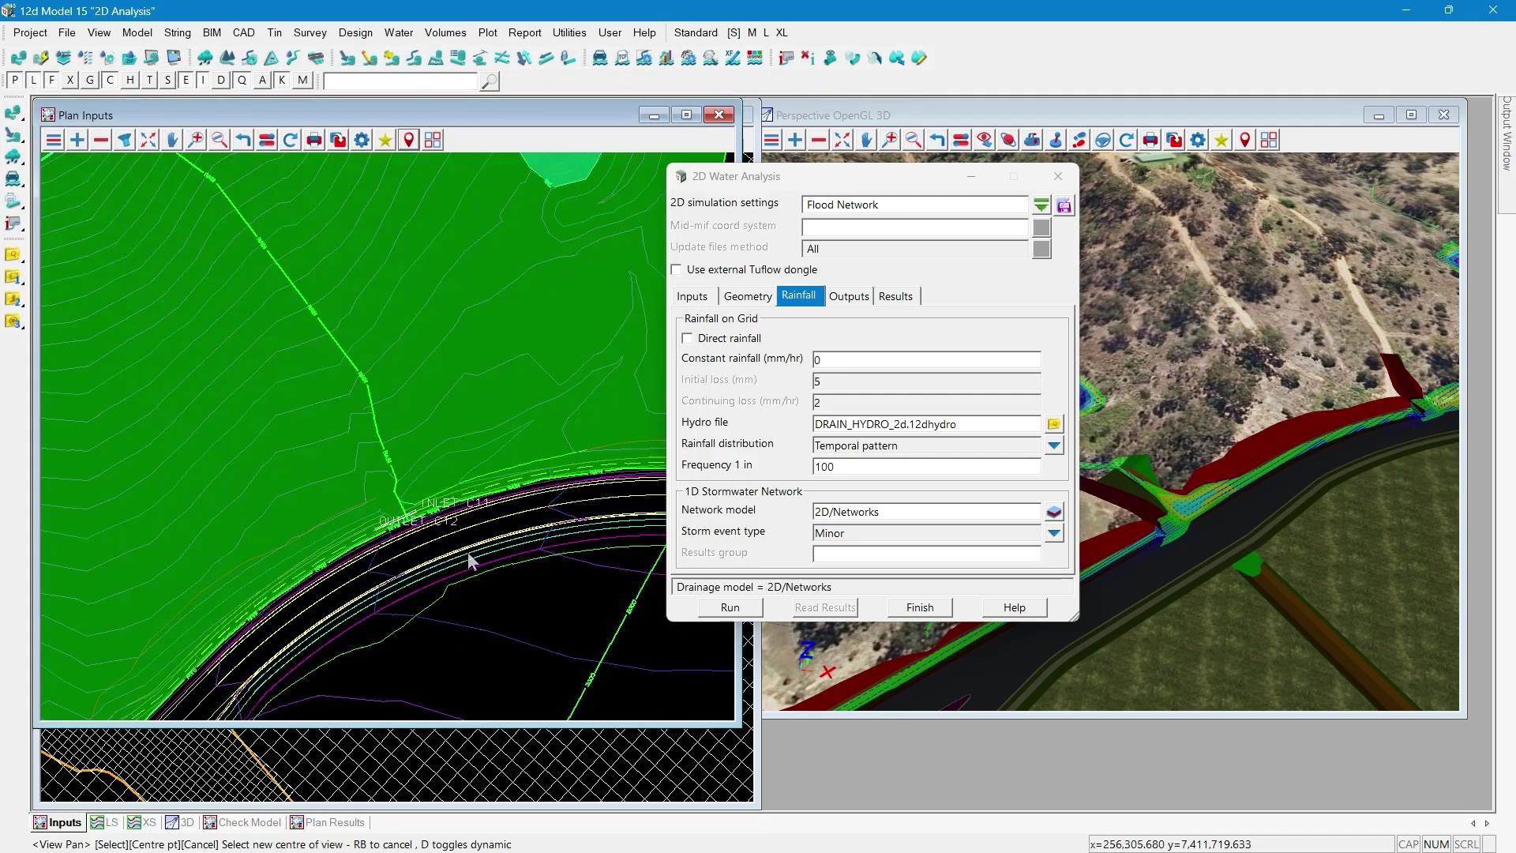
scroll(518, 550, "down", 1)
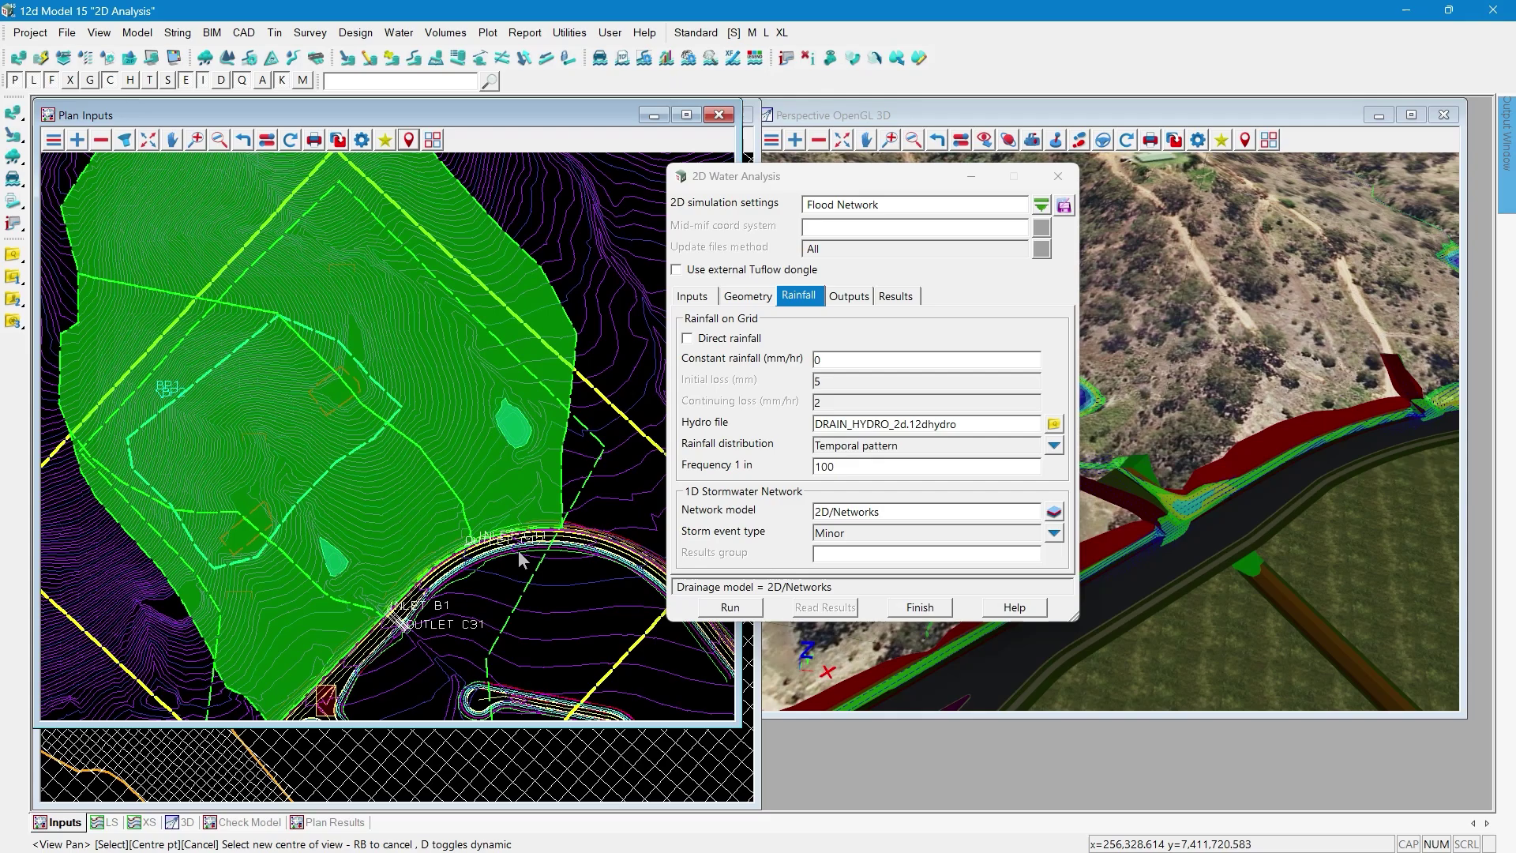
left_click(902, 513)
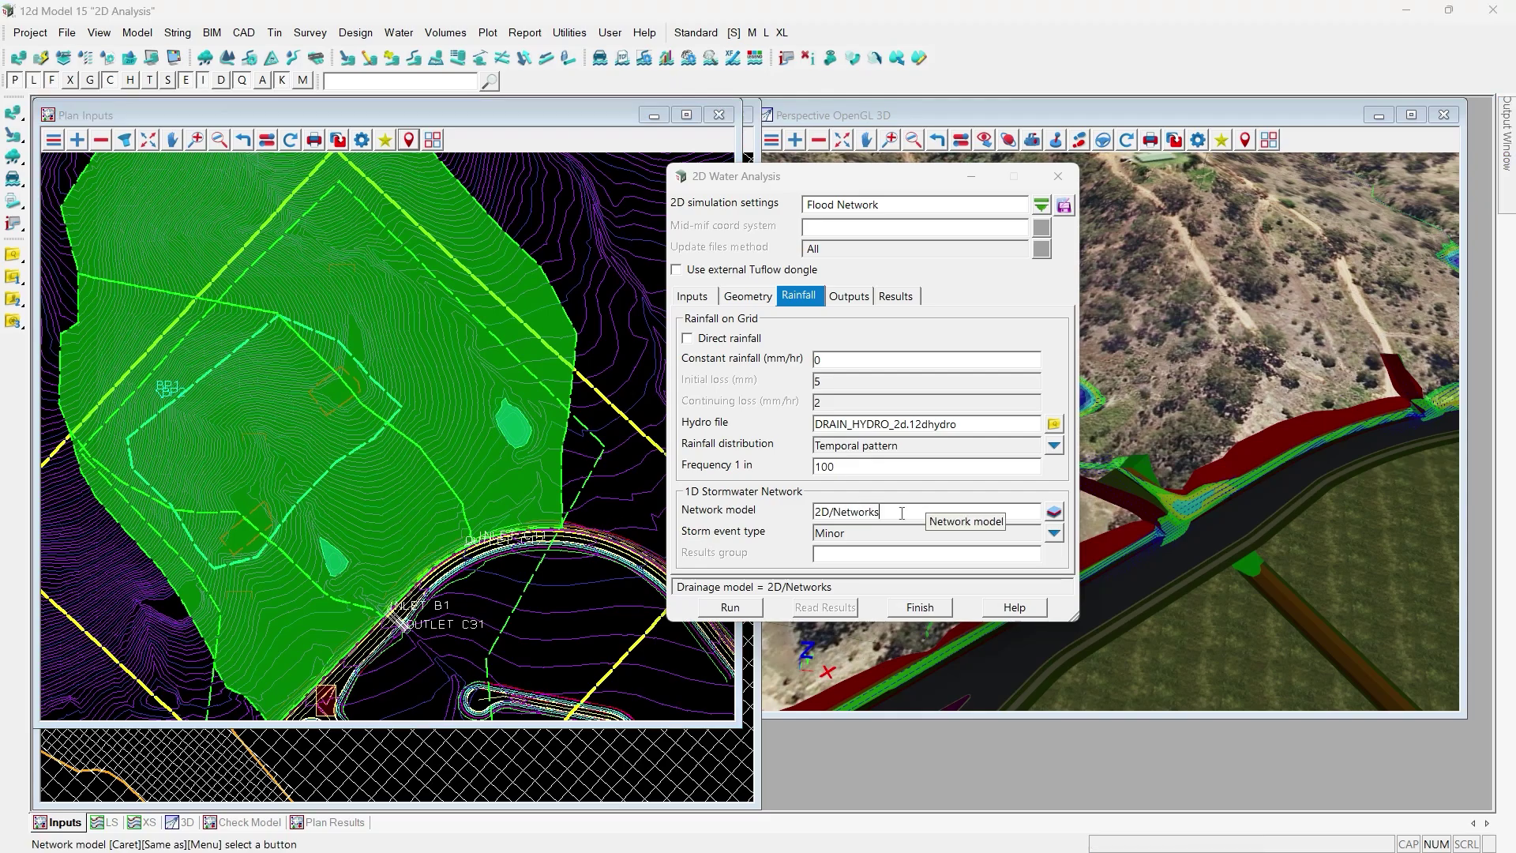
left_click(873, 468)
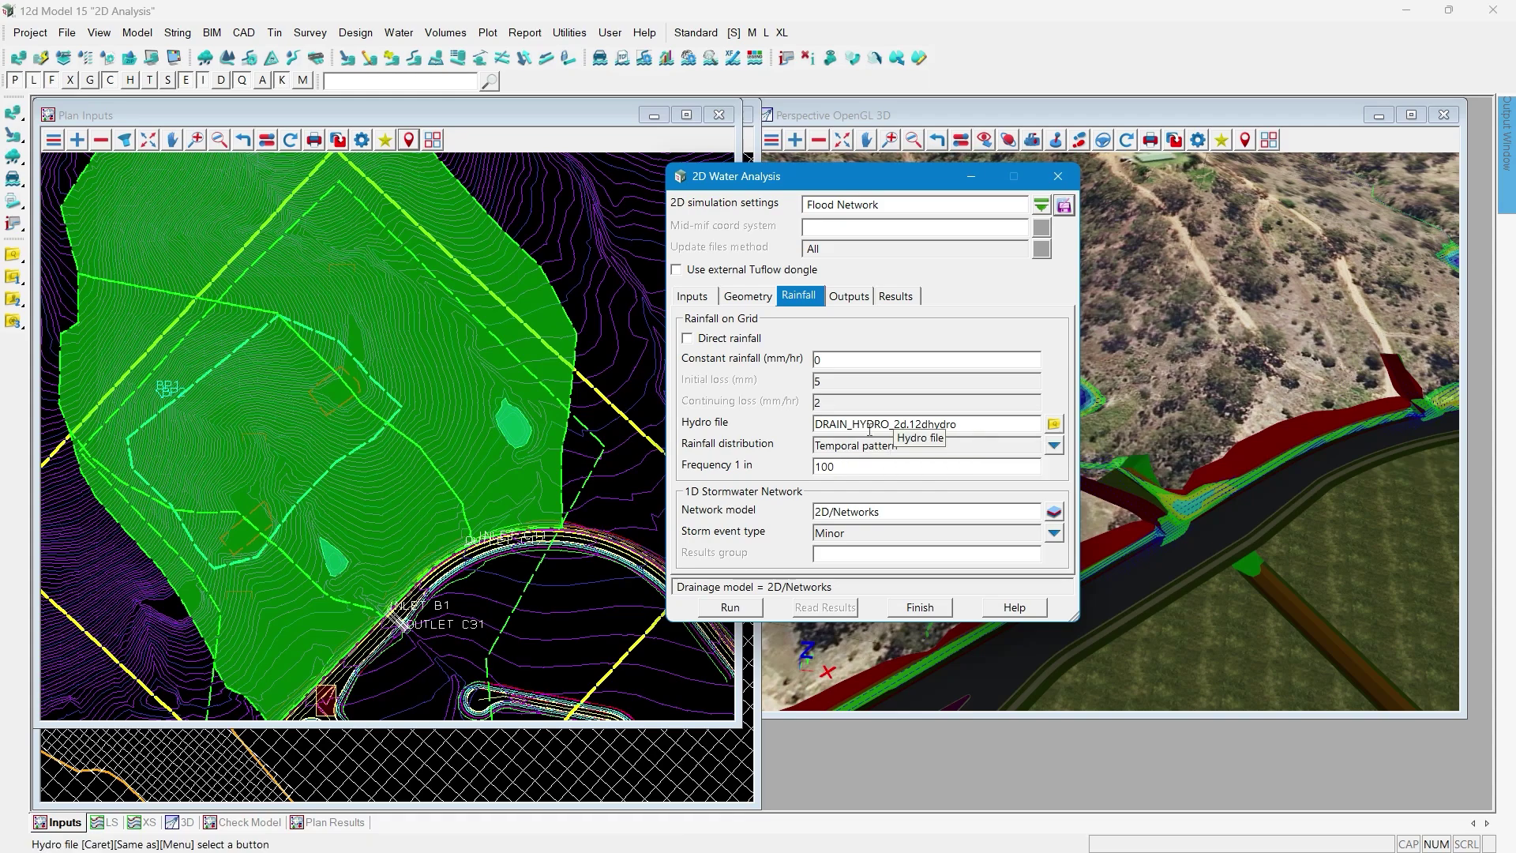
left_click(857, 550)
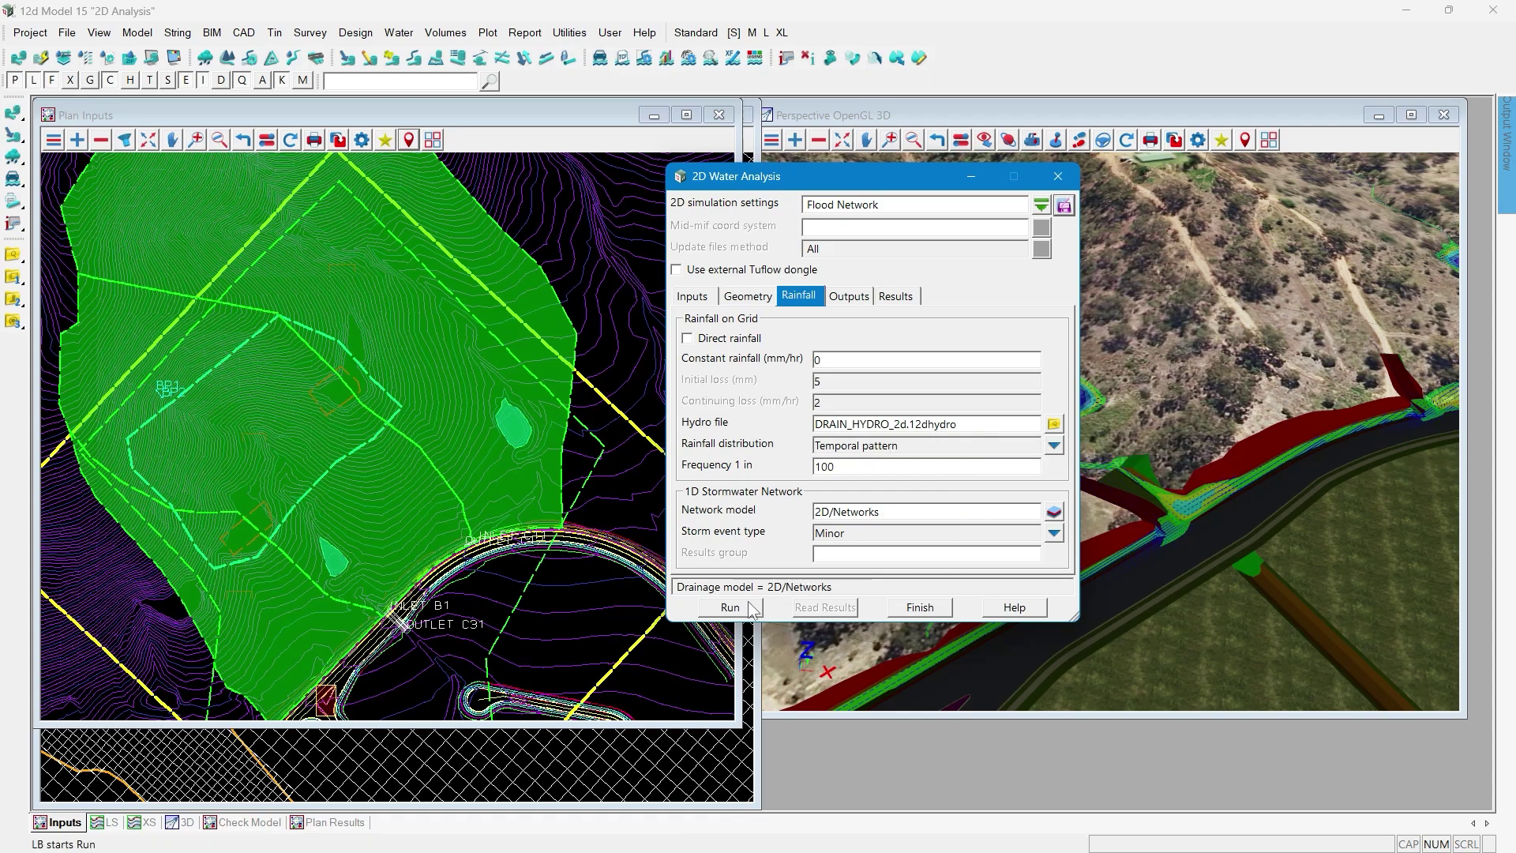
scroll(363, 458, "down", 2)
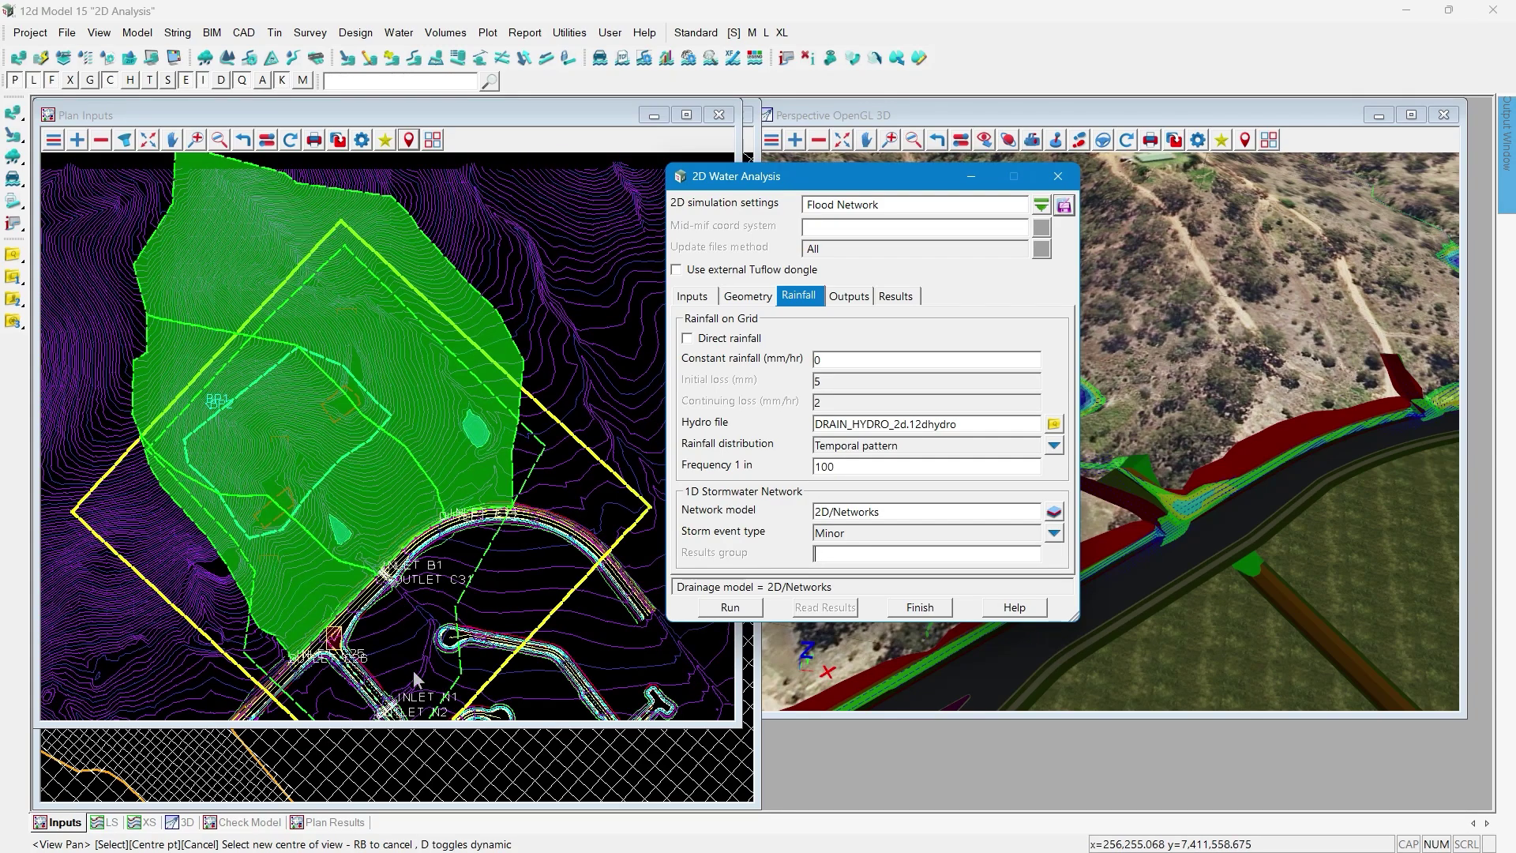
left_click(730, 608)
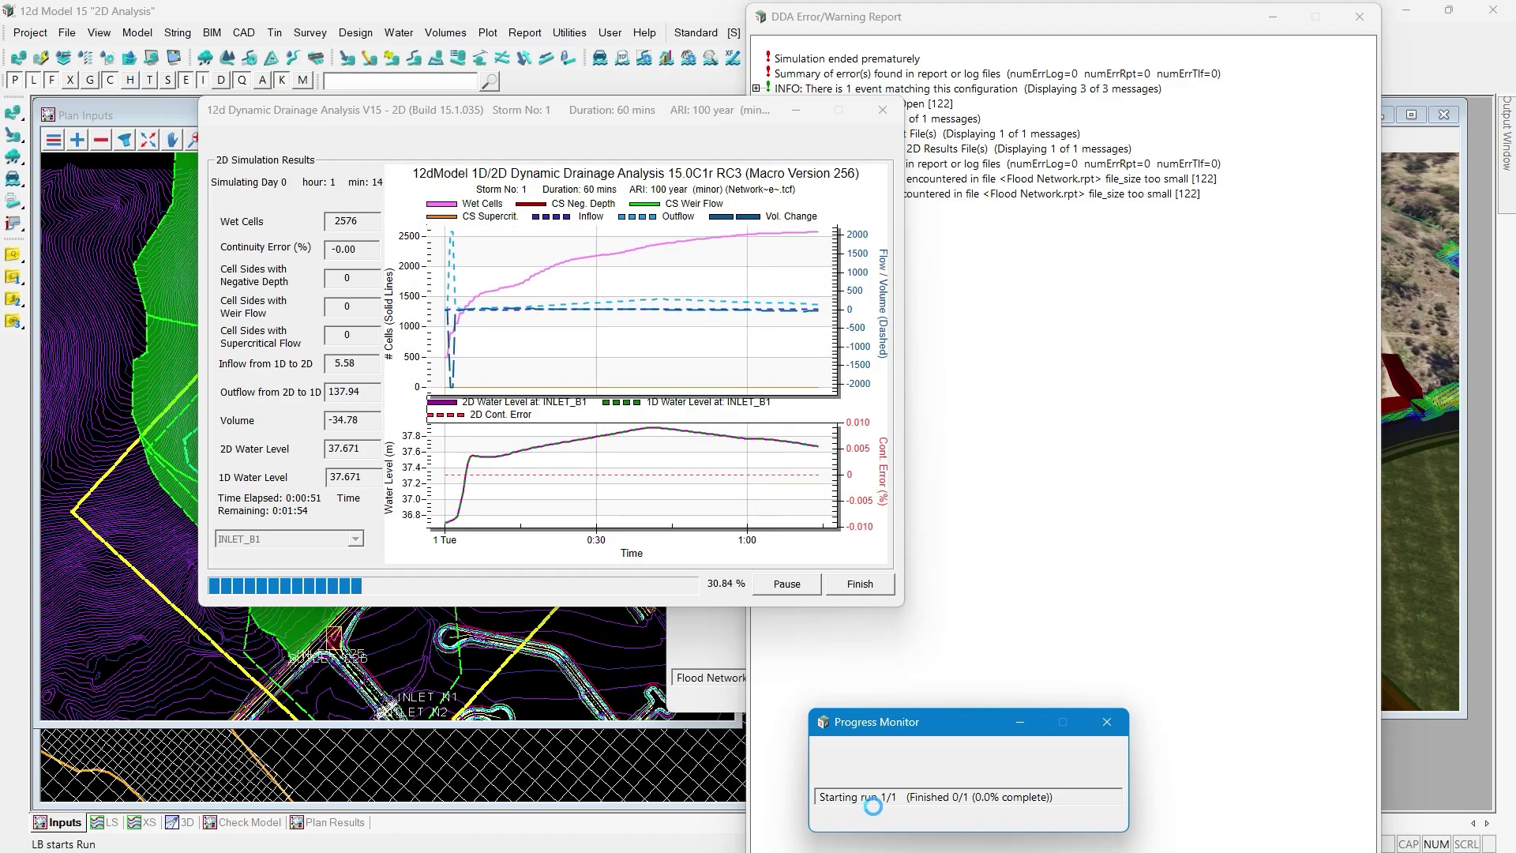
left_click(860, 585)
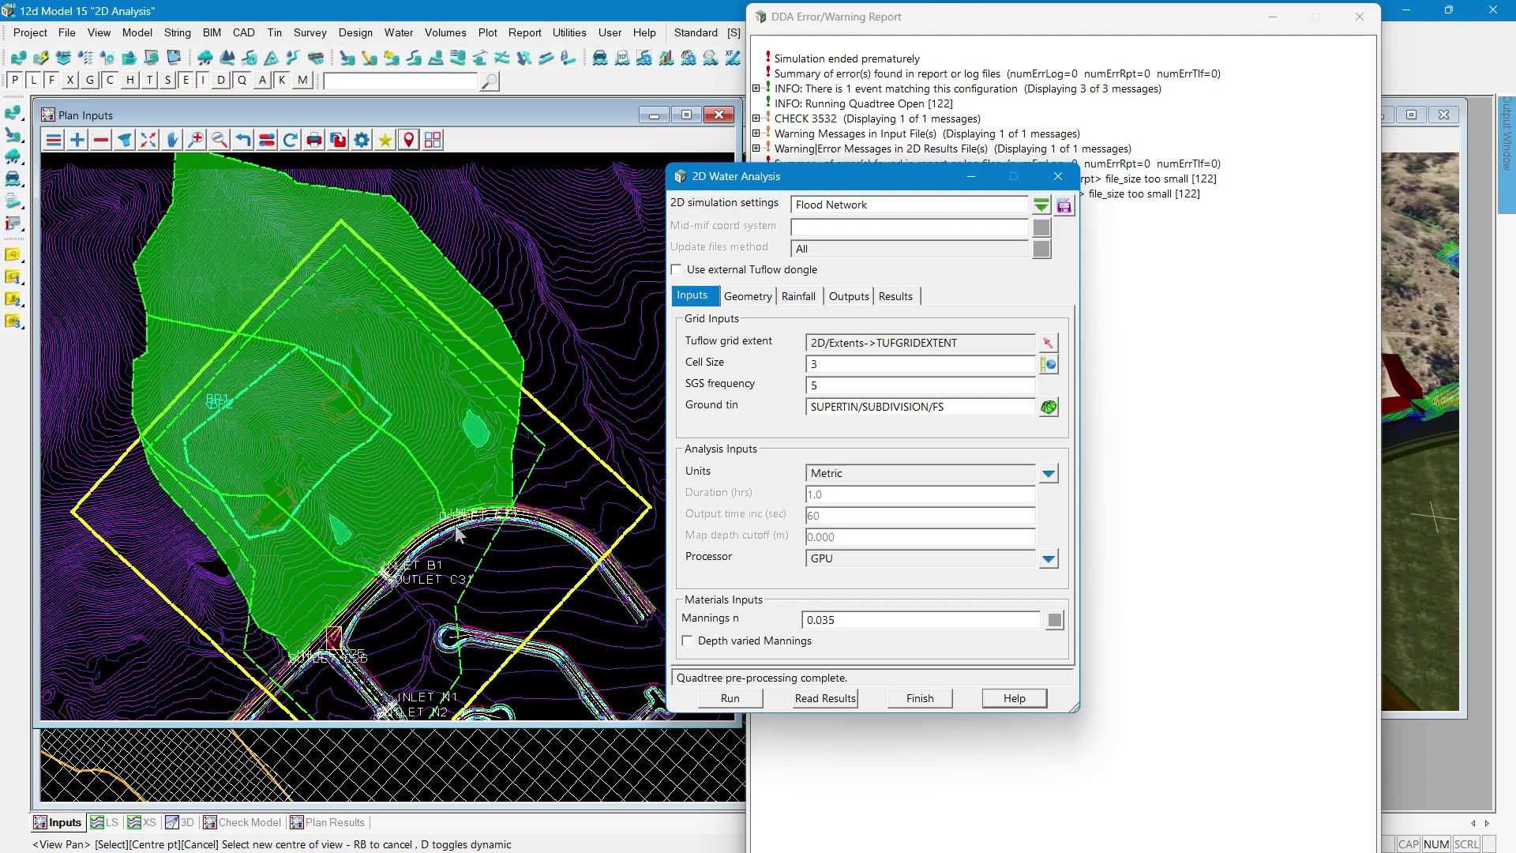
- Remove the existing flood result models from the Plan Results view and redraw it
left_click(333, 822)
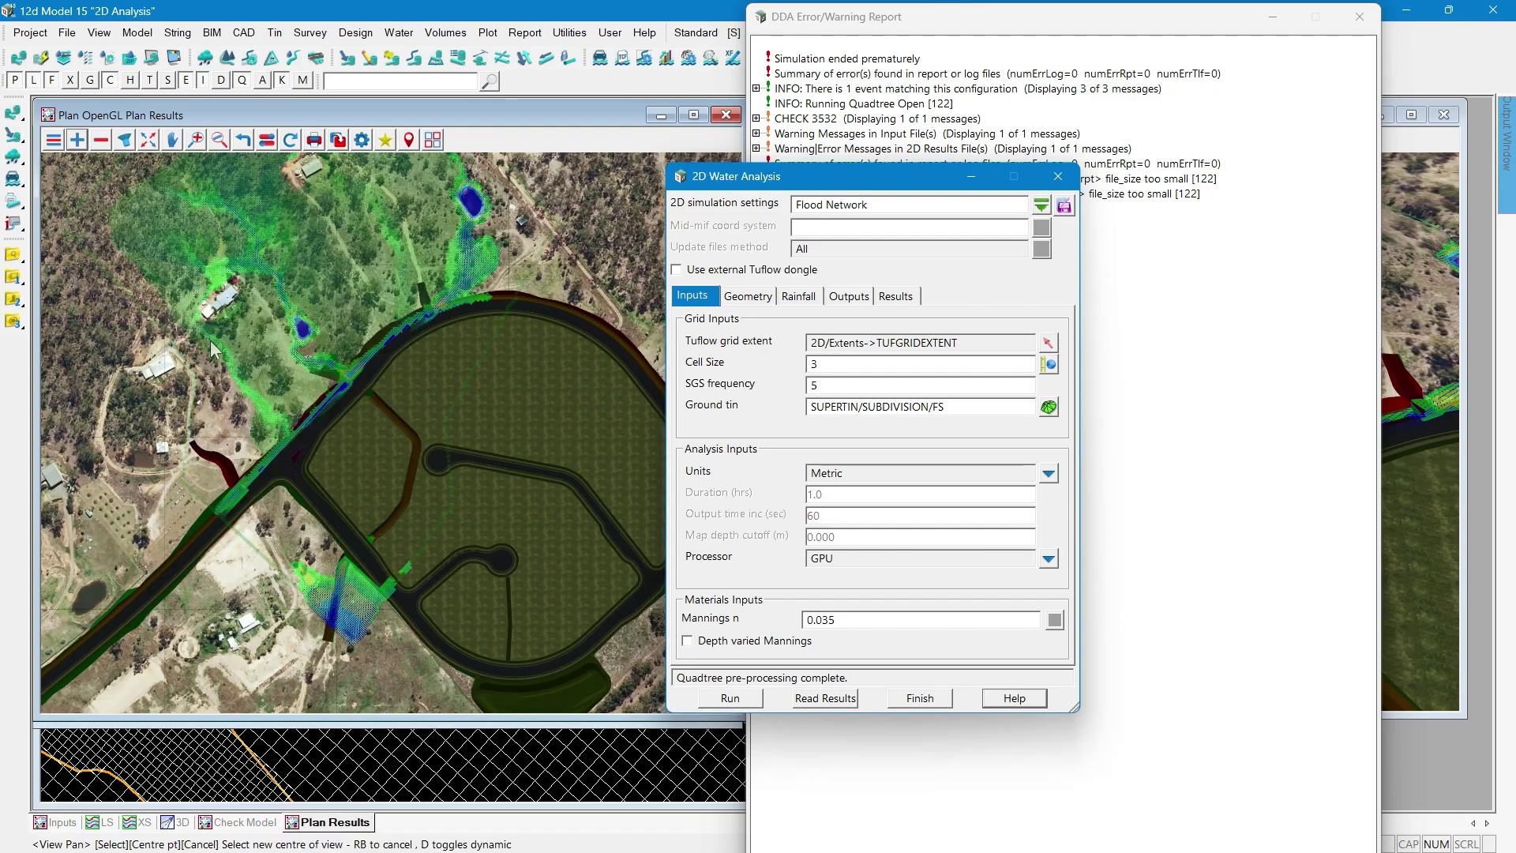
left_click(105, 143)
double_click(190, 206)
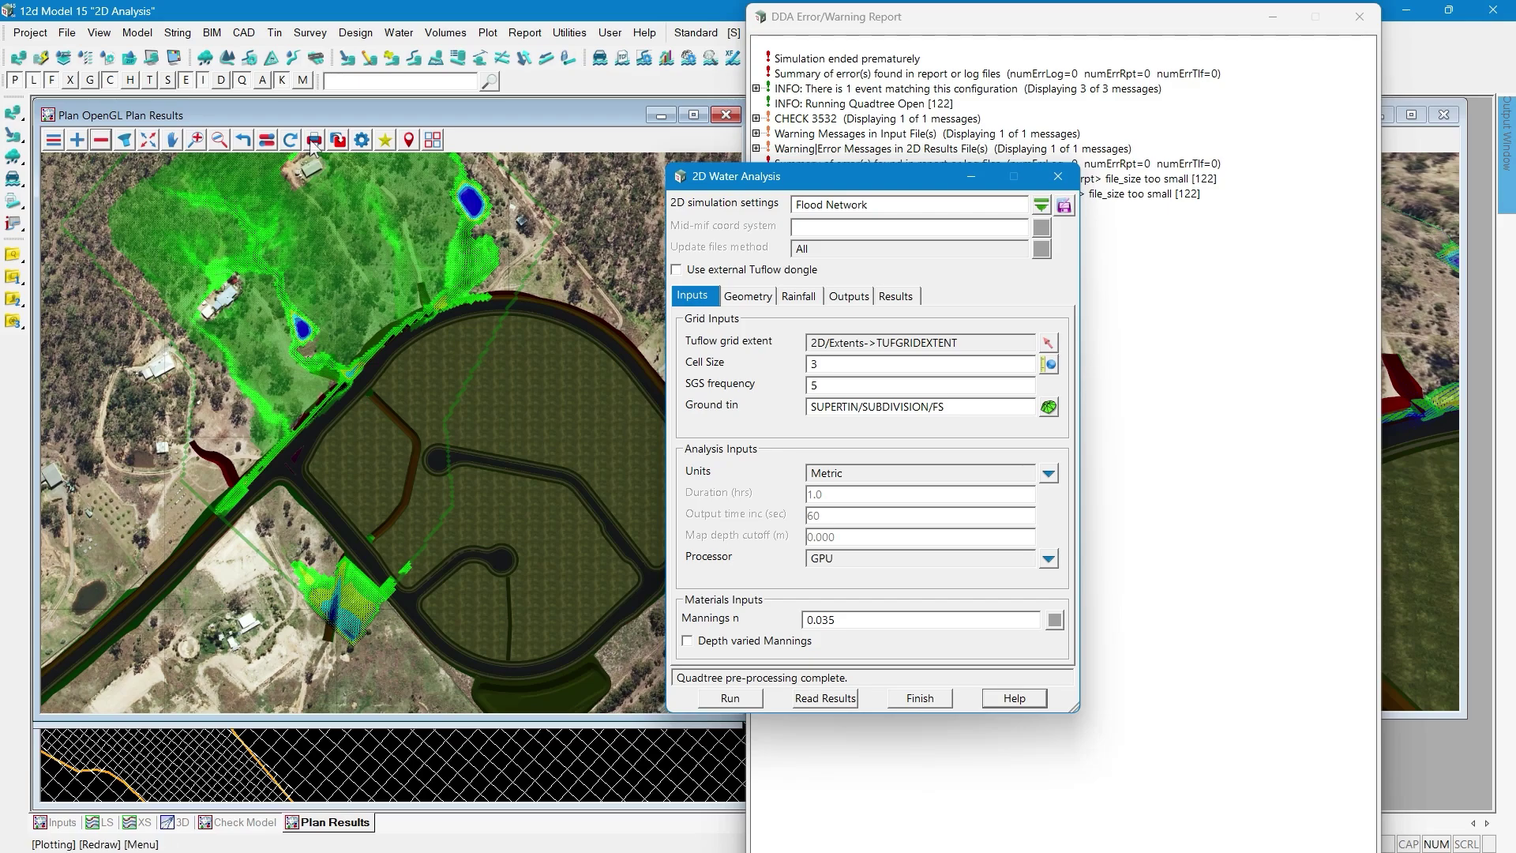
left_click(290, 140)
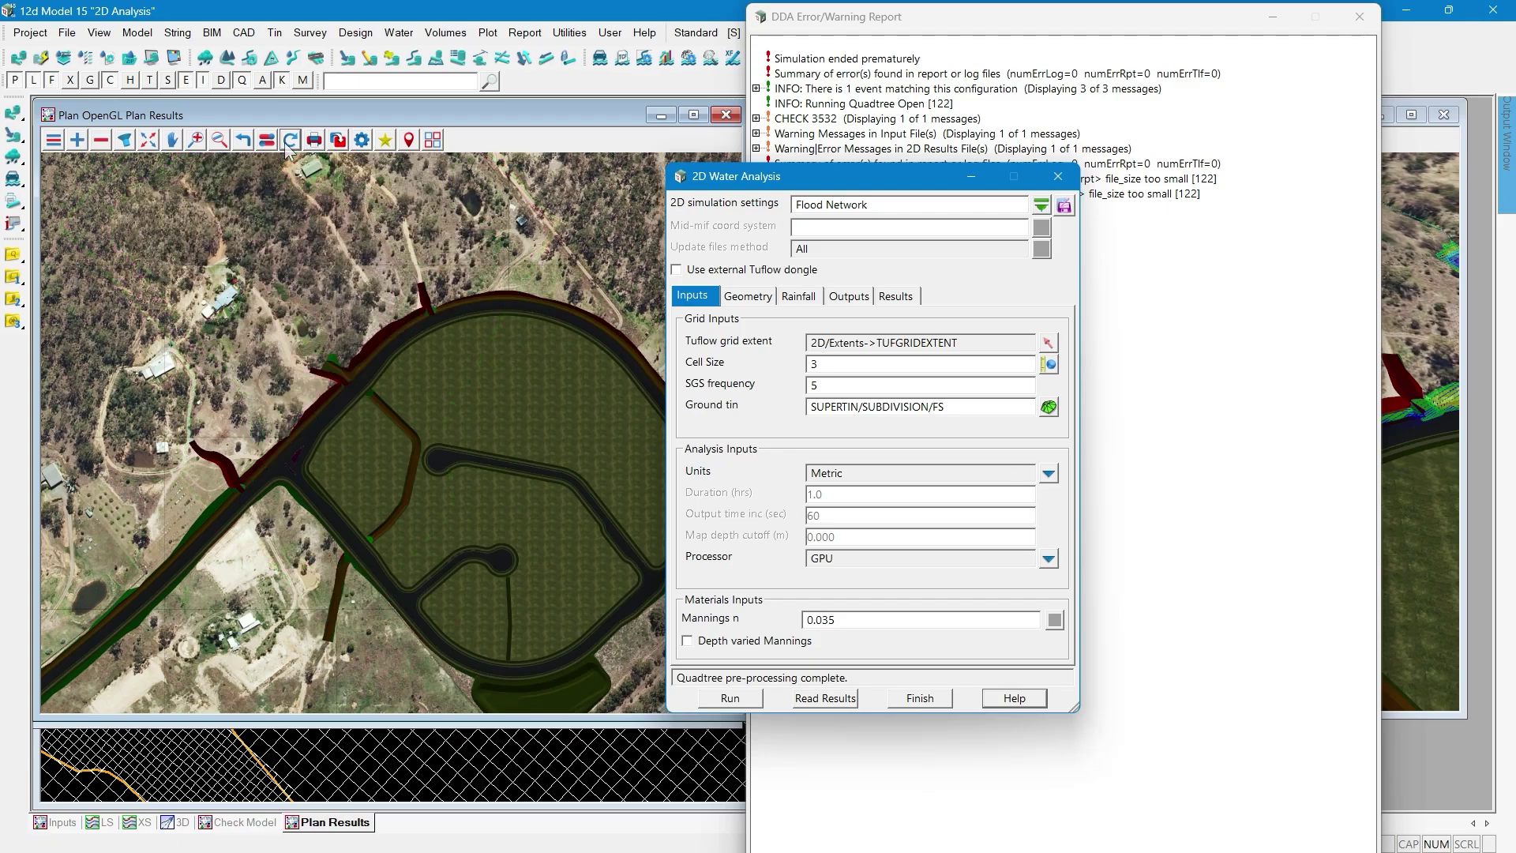
- Check which Flood Network models can be added to Plan Results and read in the simulation results
left_click(77, 140)
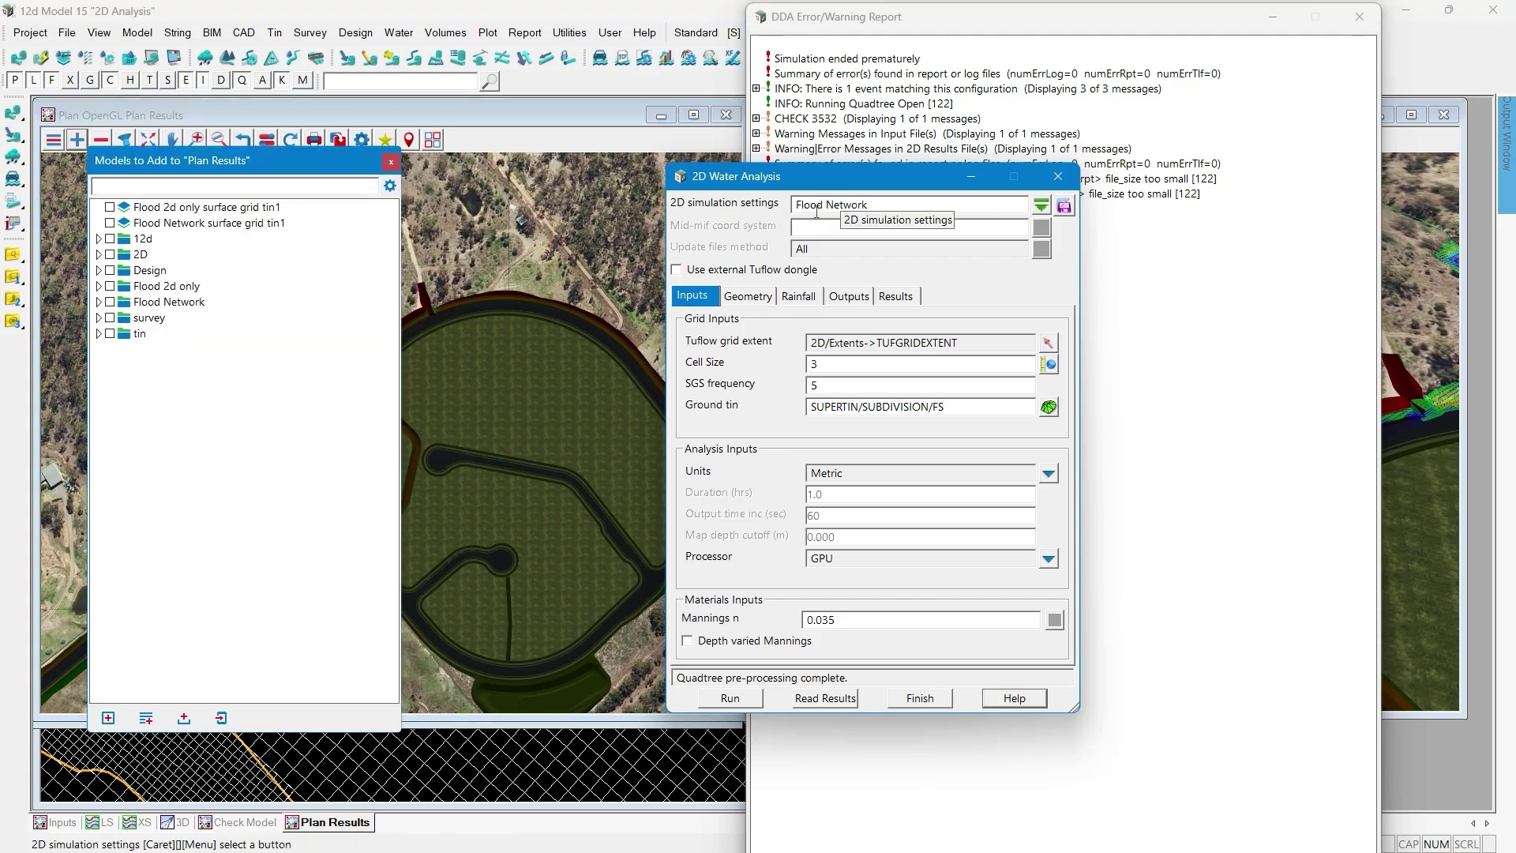
left_click(98, 302)
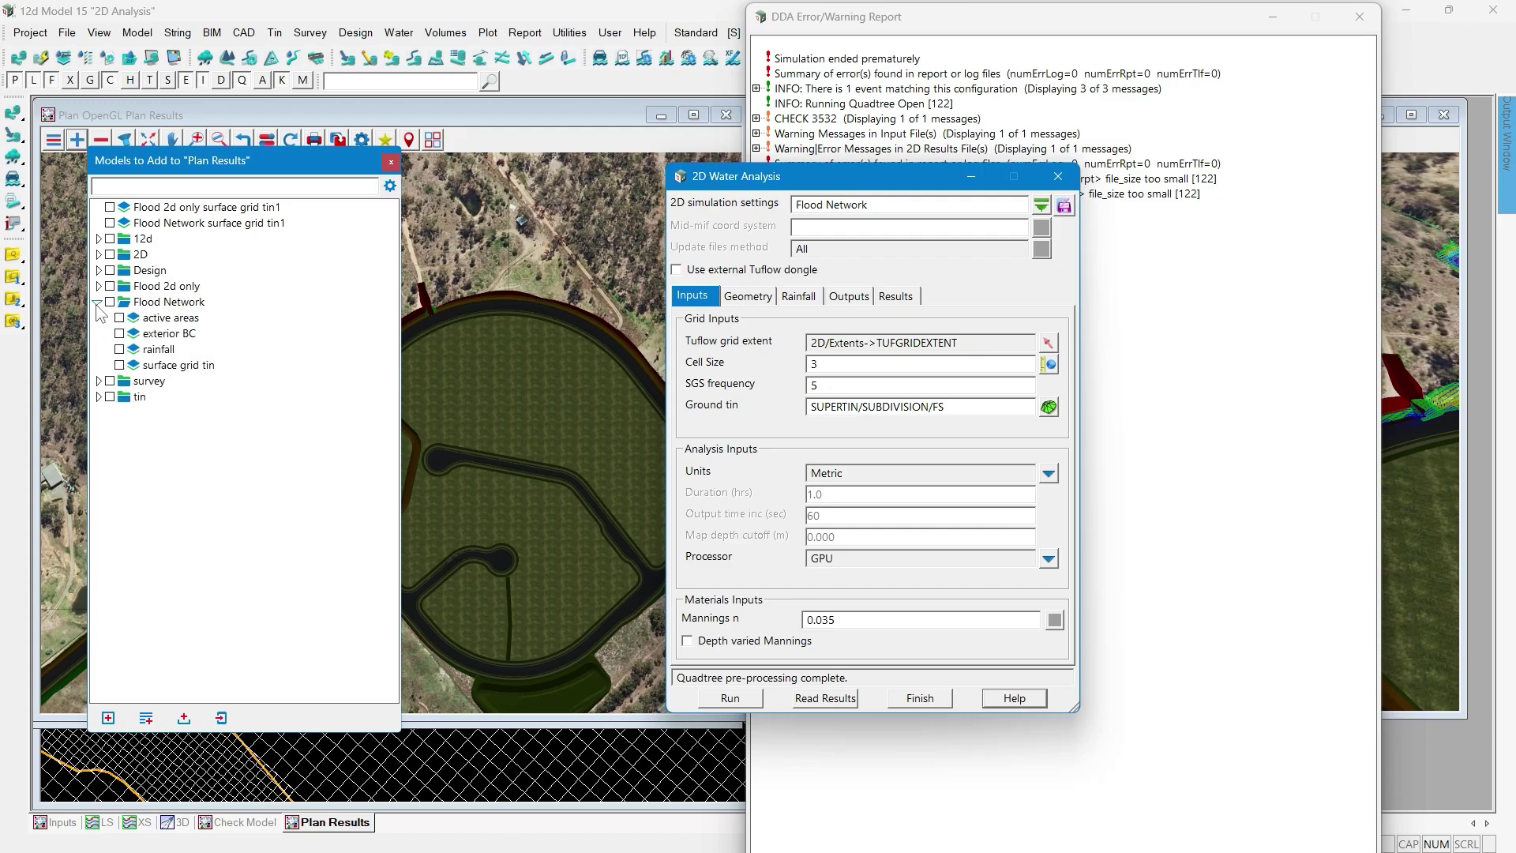
left_click(826, 698)
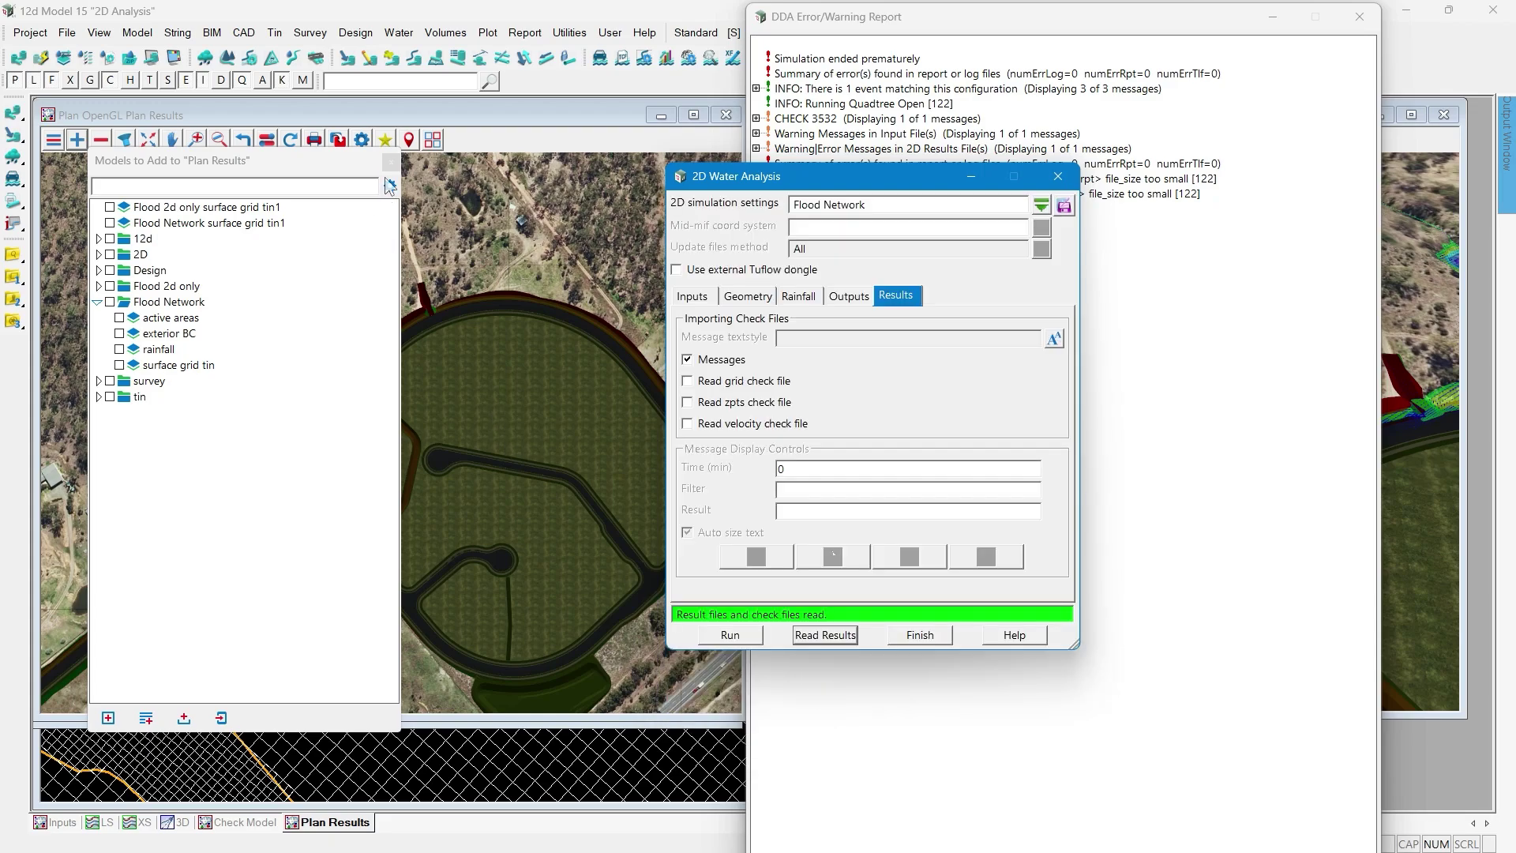
- Add the flood surface model from Flood Network's Results 1d2d, CCC 60min group to the Plan Results view
left_click(78, 142)
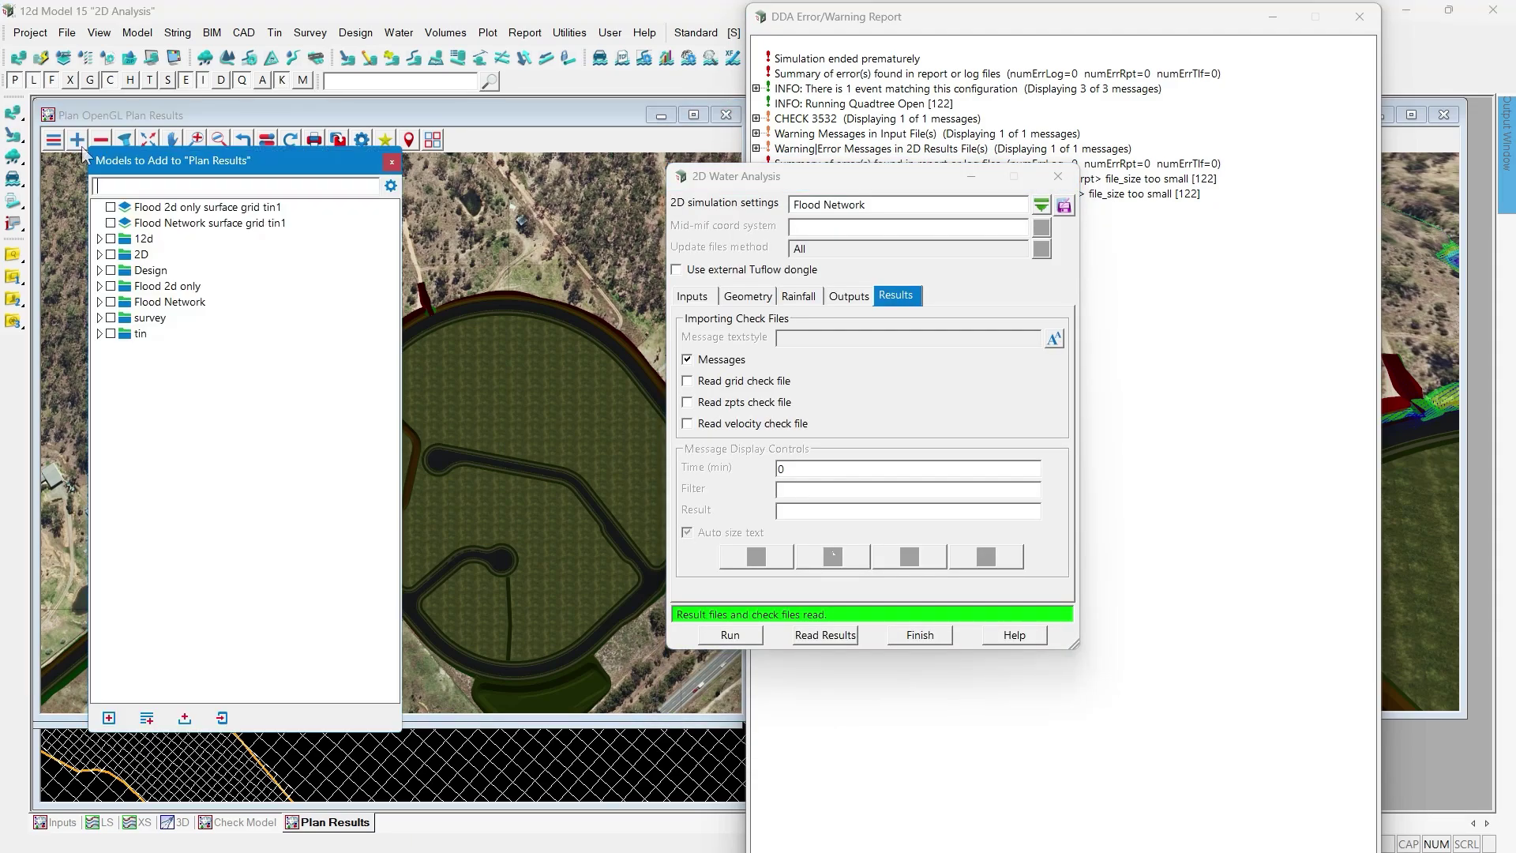
left_click(99, 302)
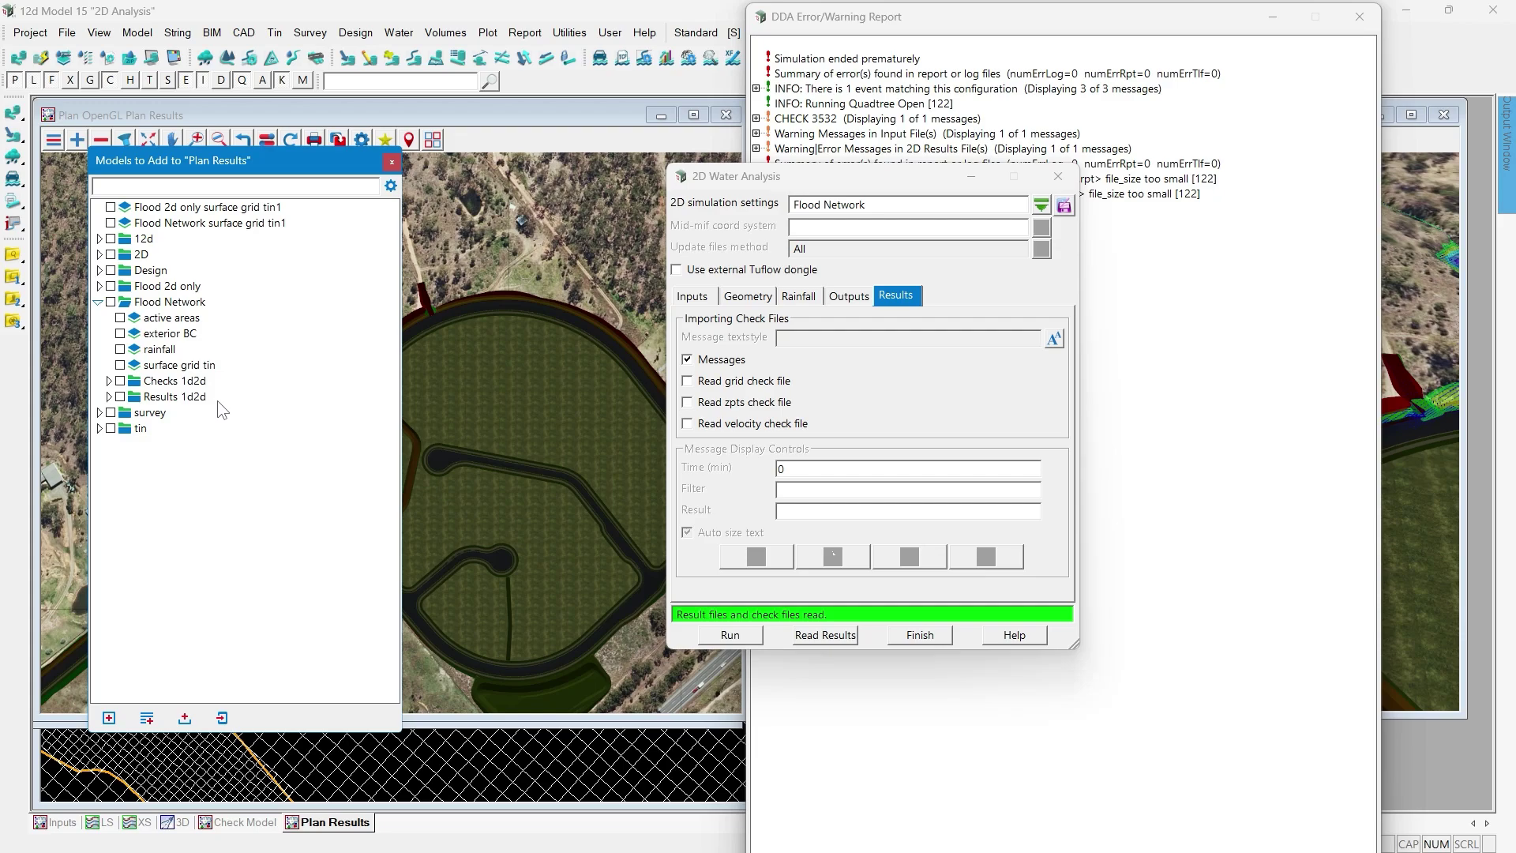
left_click(108, 397)
left_click(117, 413)
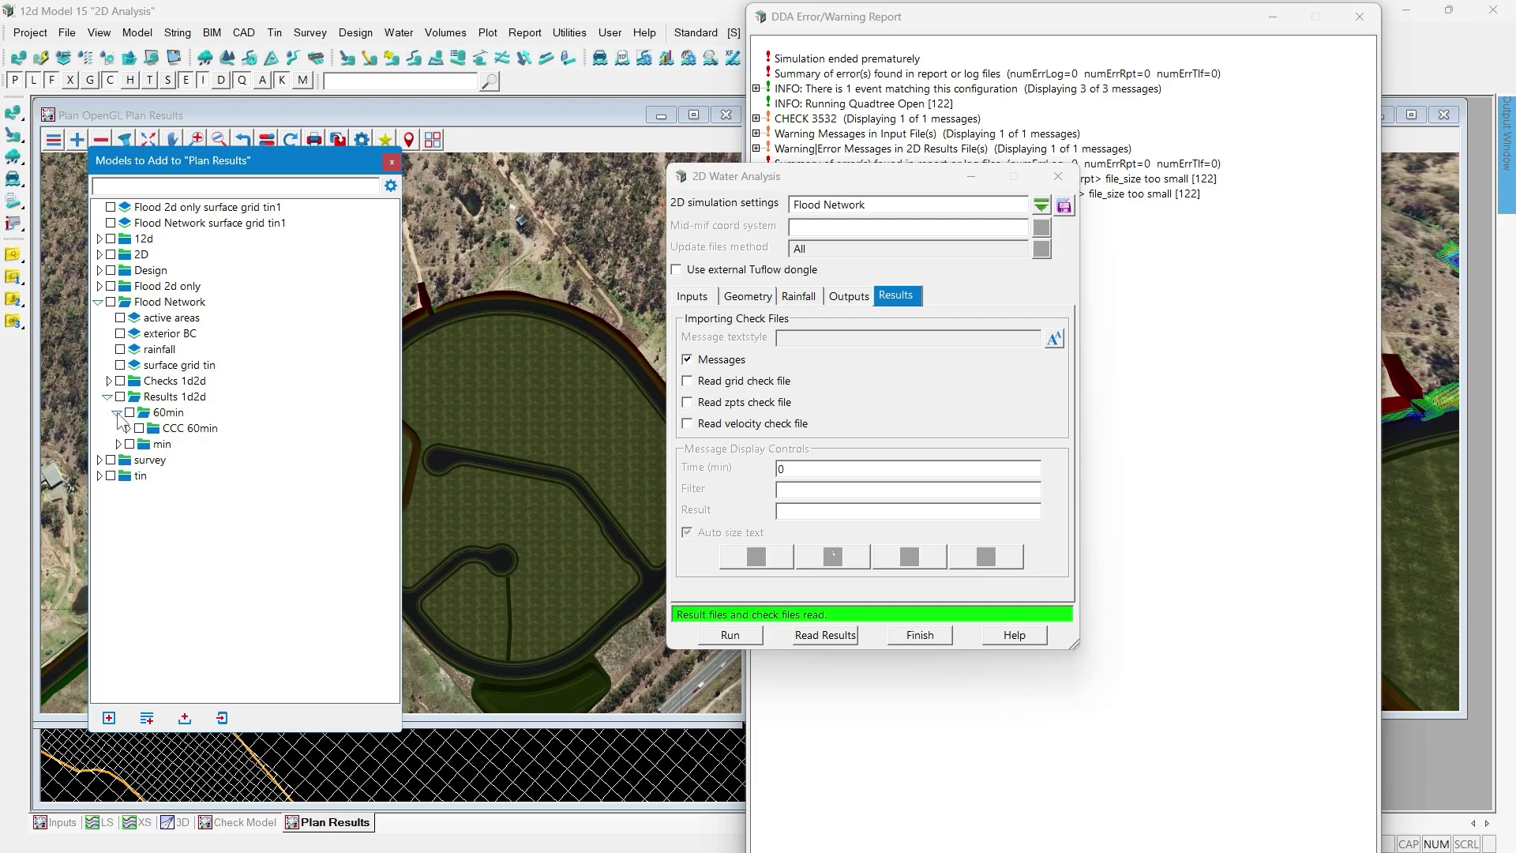
key("ctrl")
left_click(127, 428)
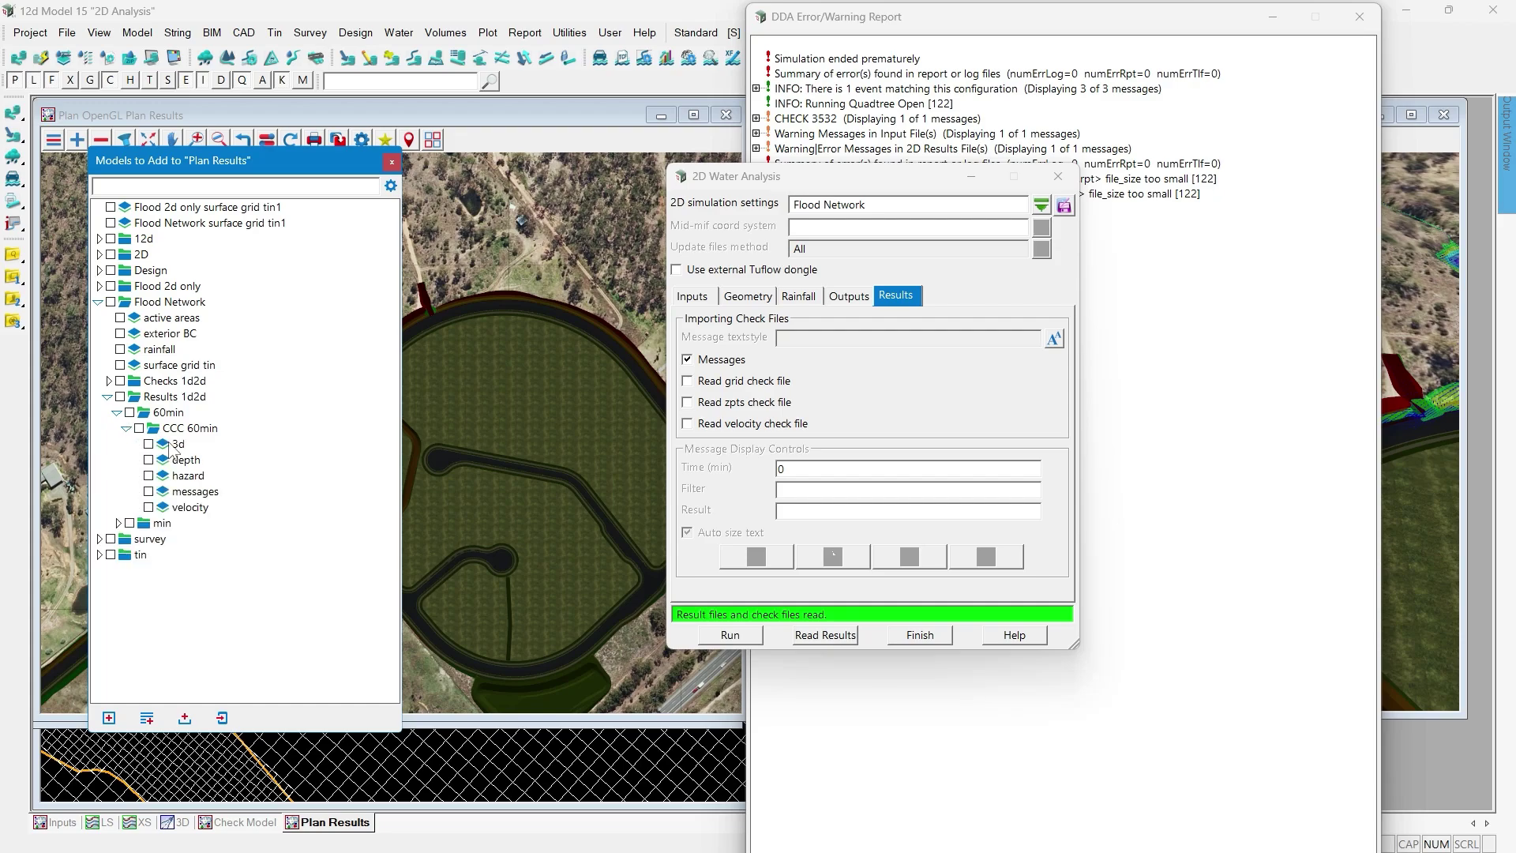
double_click(182, 451)
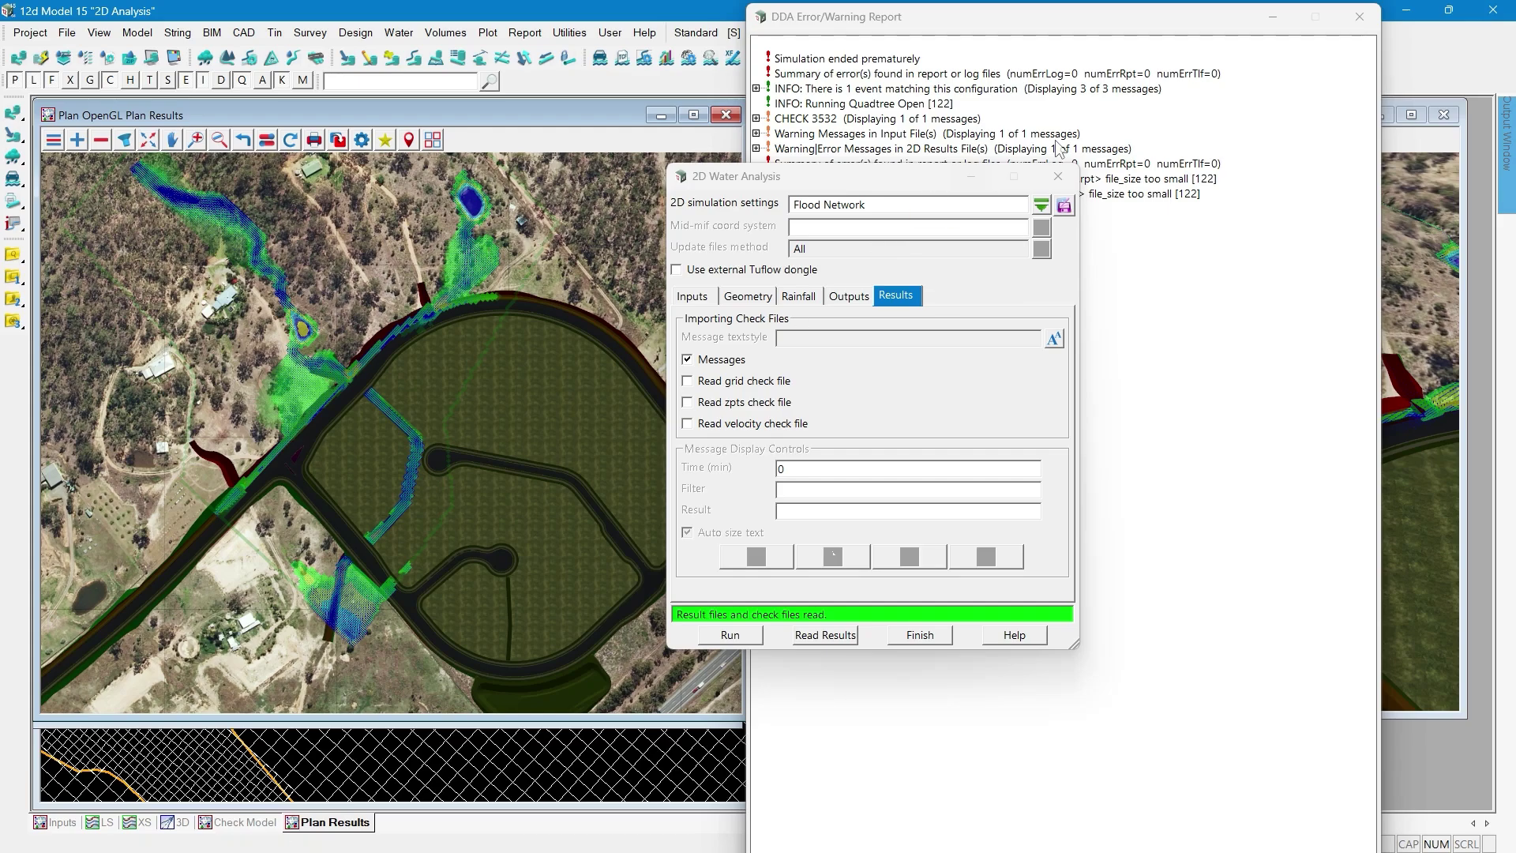
- Close the DDA error and warning reports and the 2D Water Analysis dialog
left_click(1368, 24)
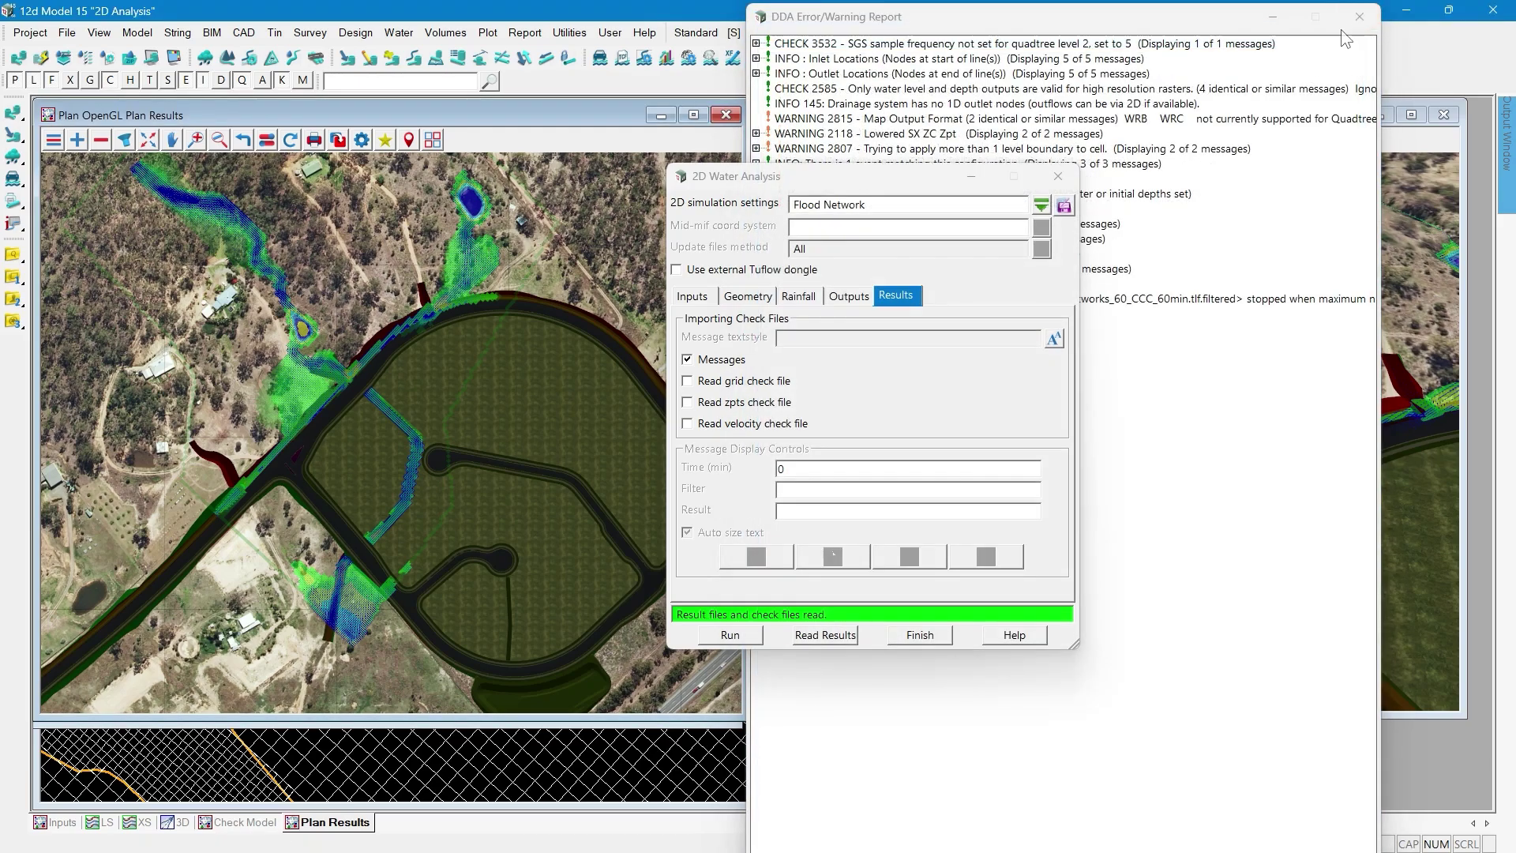
left_click(1352, 22)
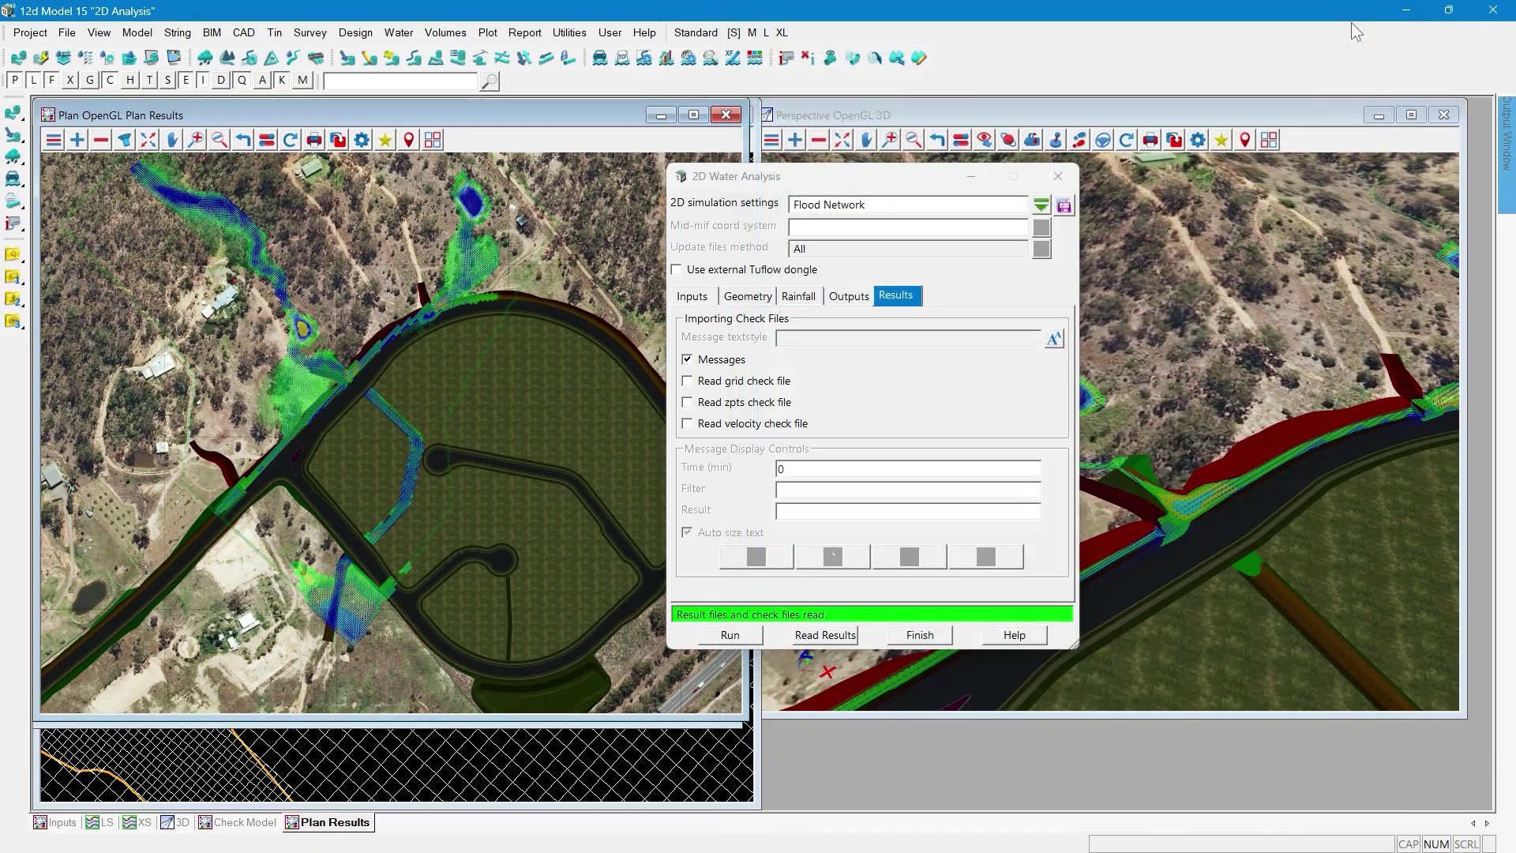
left_click(1062, 203)
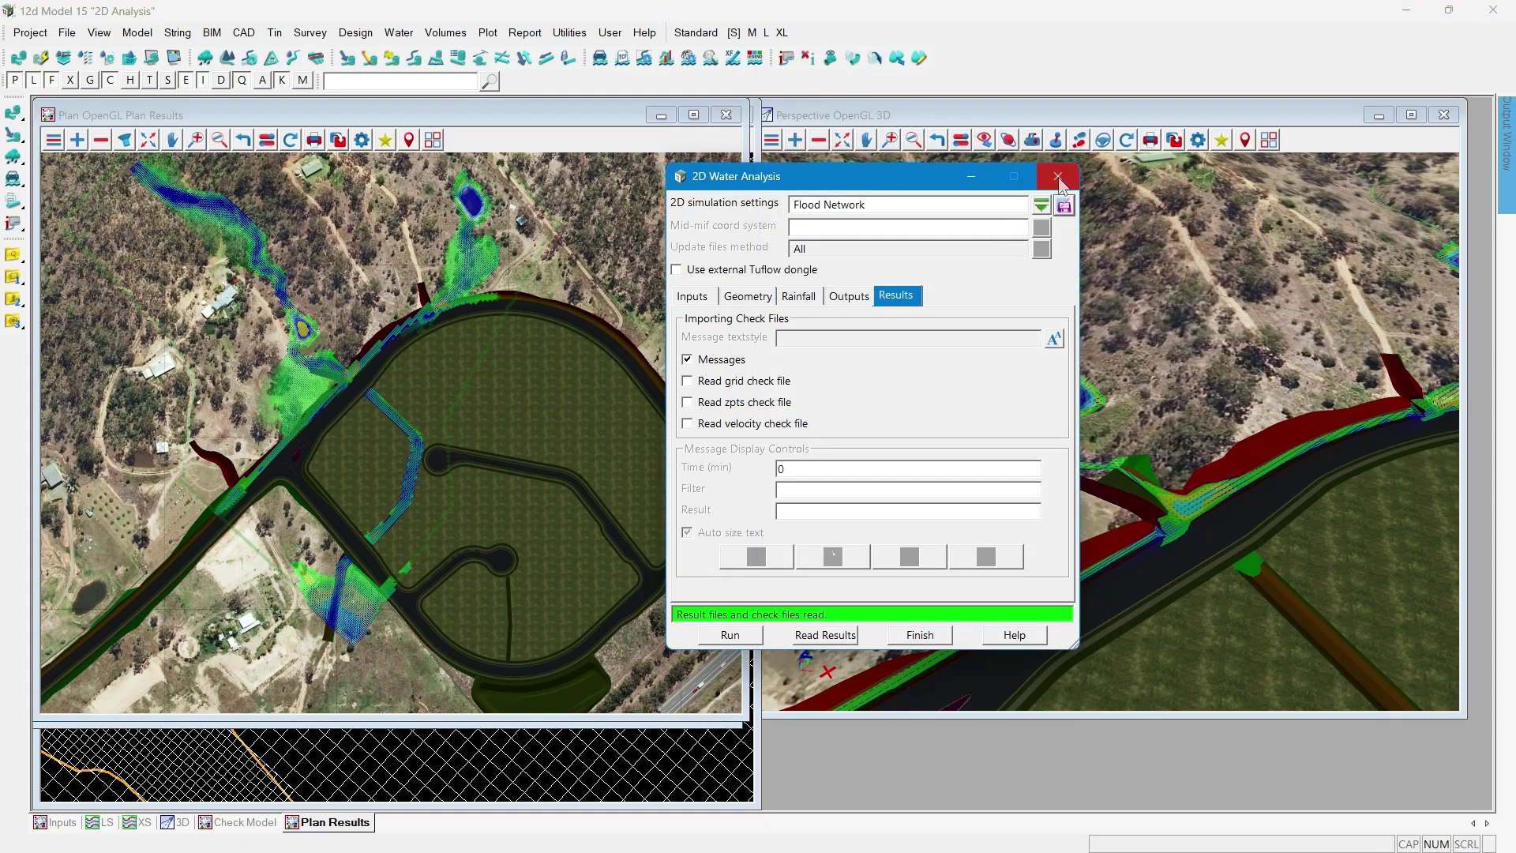
- Close the 2D Water Analysis dialog, reopen it from the 2D analysis command and load the Flood Network simulation settings
left_click(1058, 175)
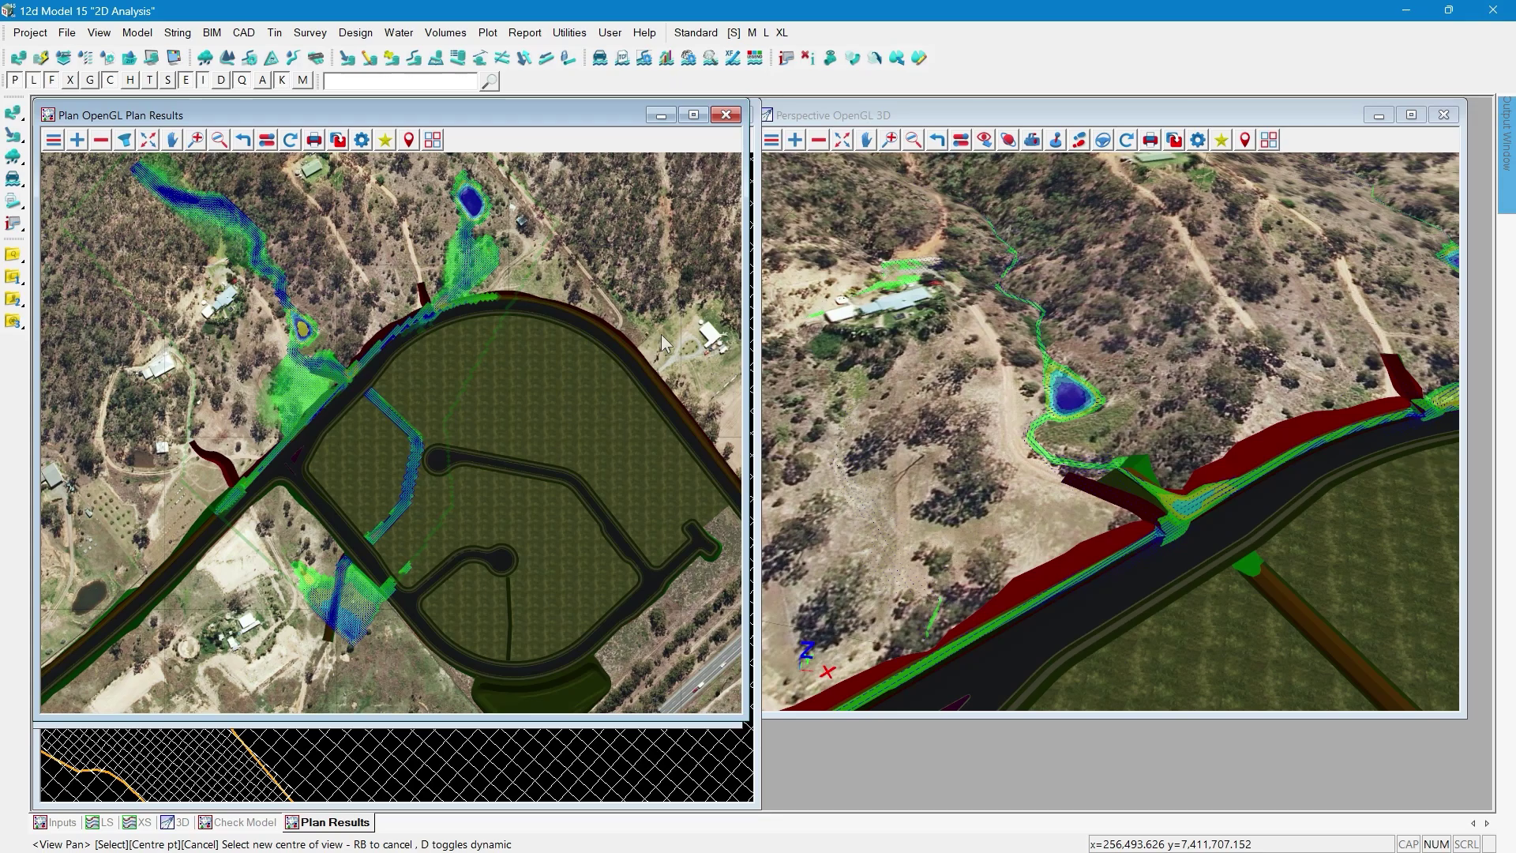
left_click(399, 32)
mouse_move(427, 241)
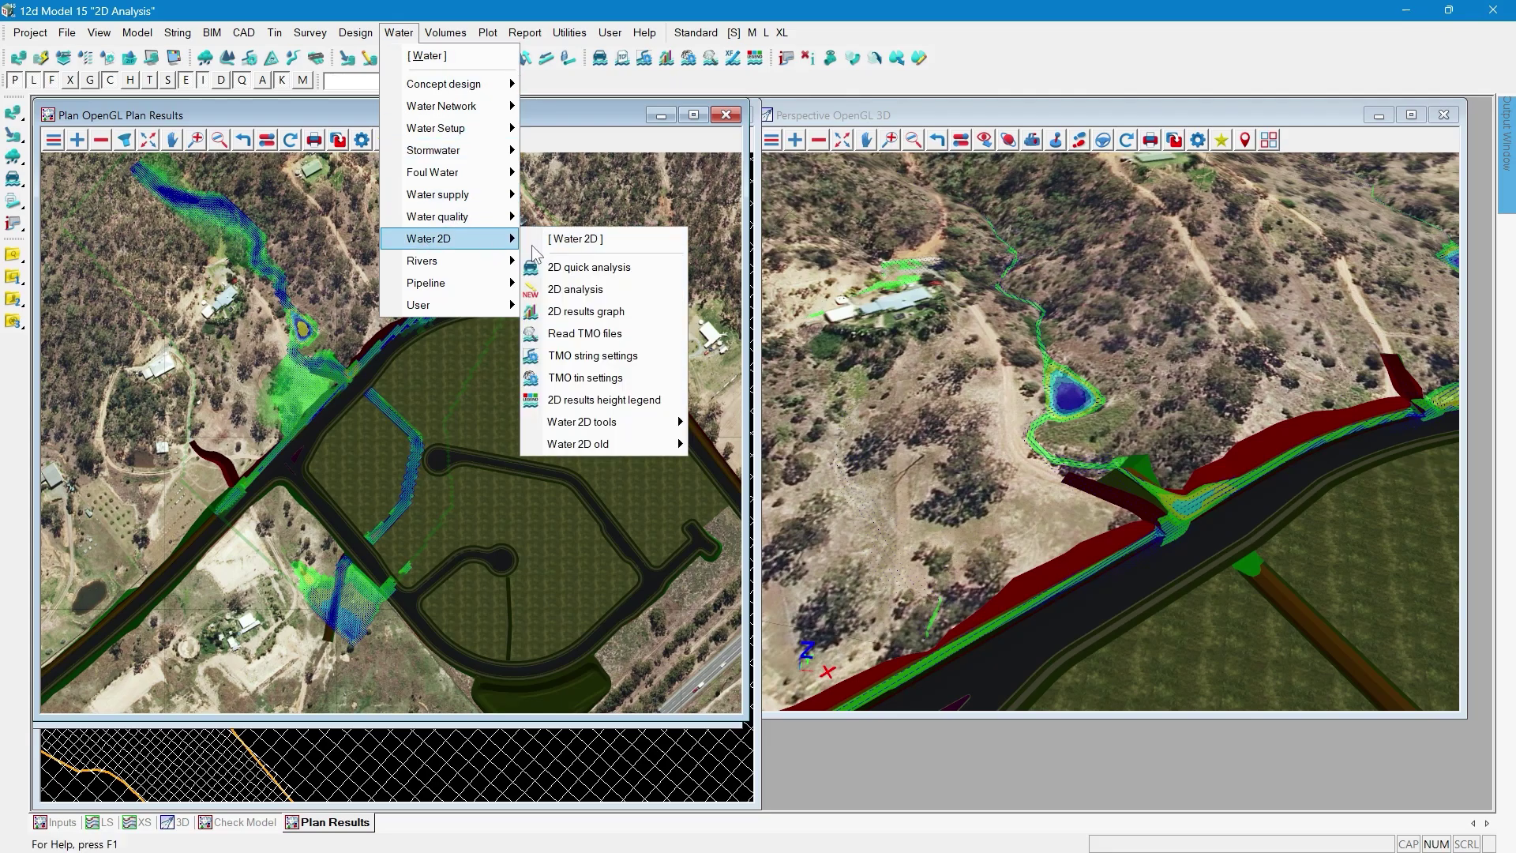
left_click(584, 292)
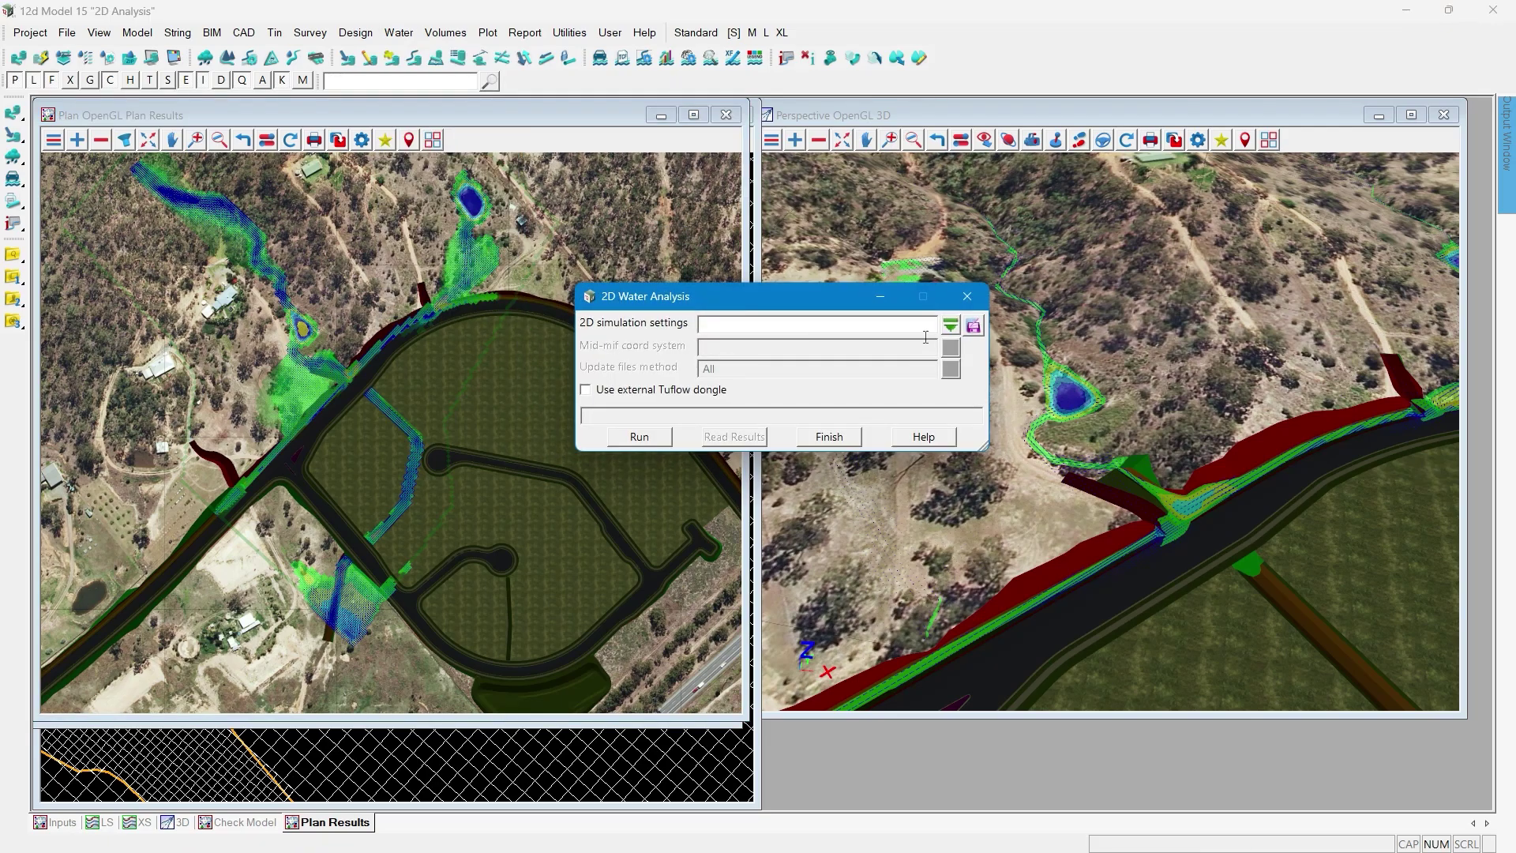
left_click(950, 327)
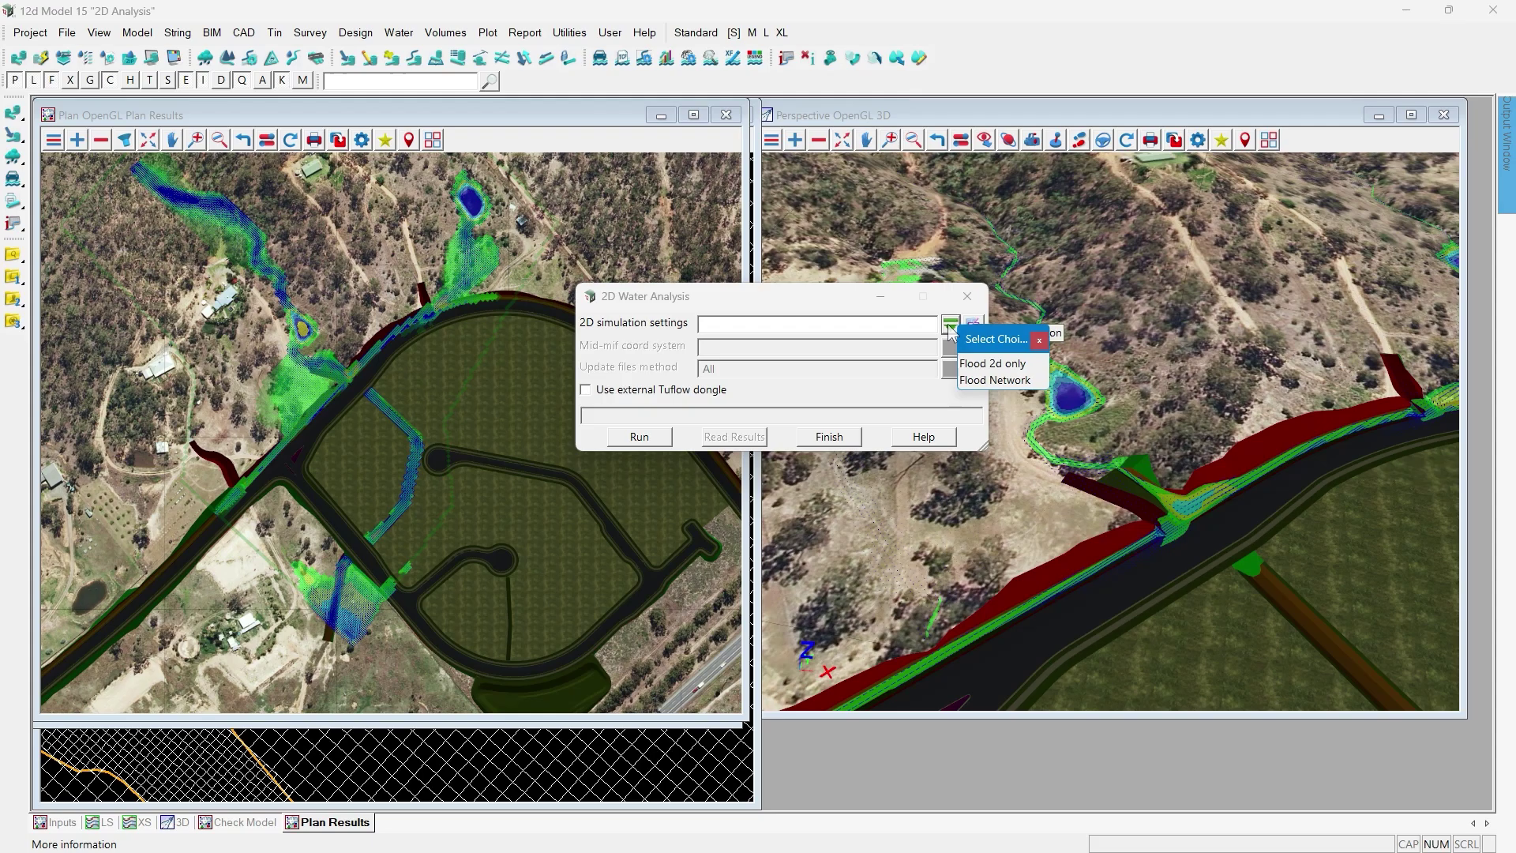
left_click(989, 380)
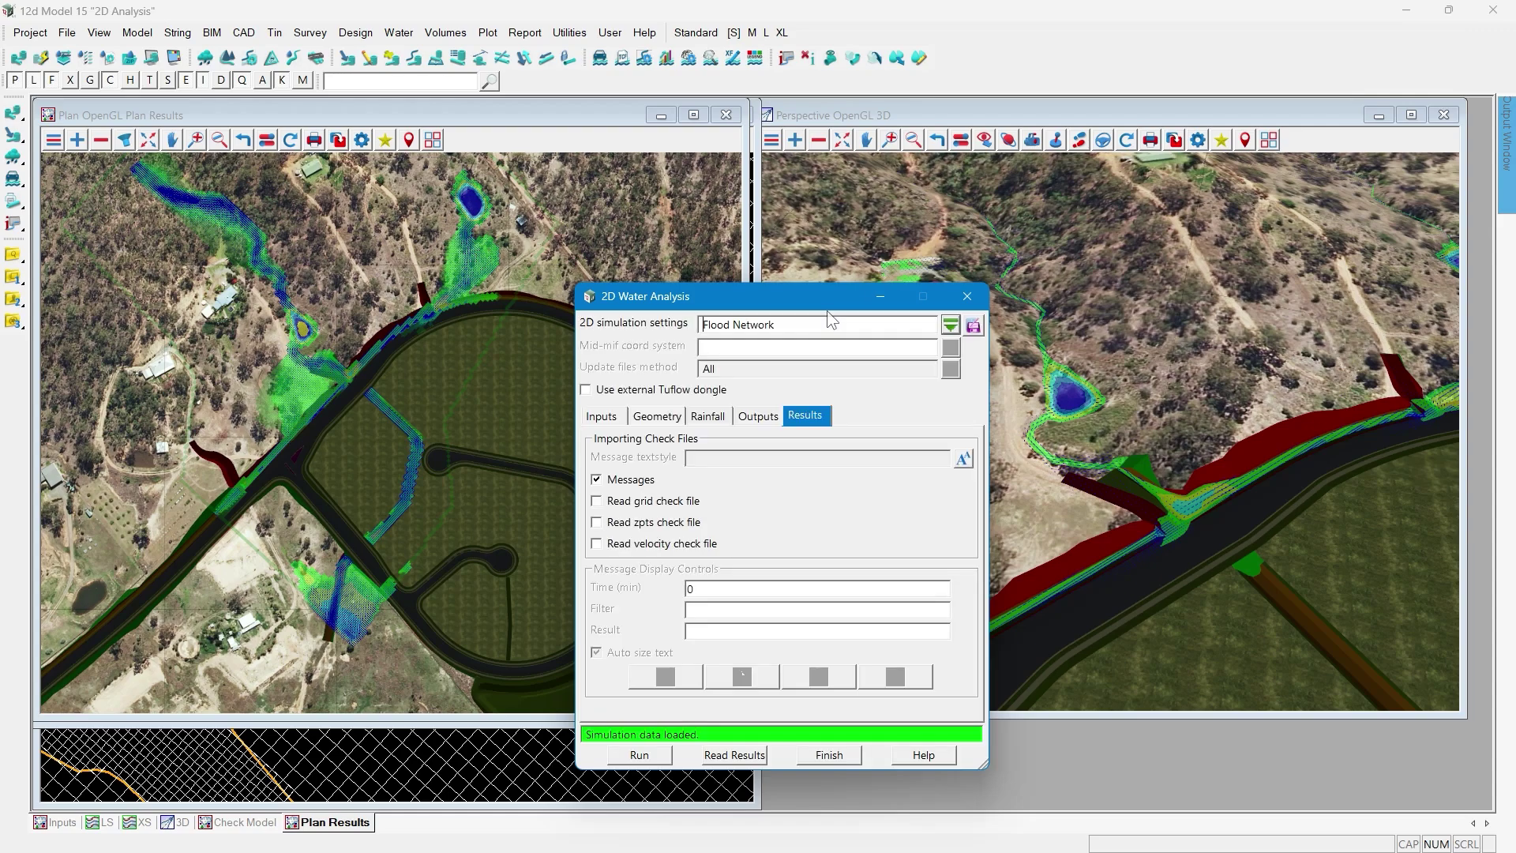
left_click_drag(826, 308, 819, 206)
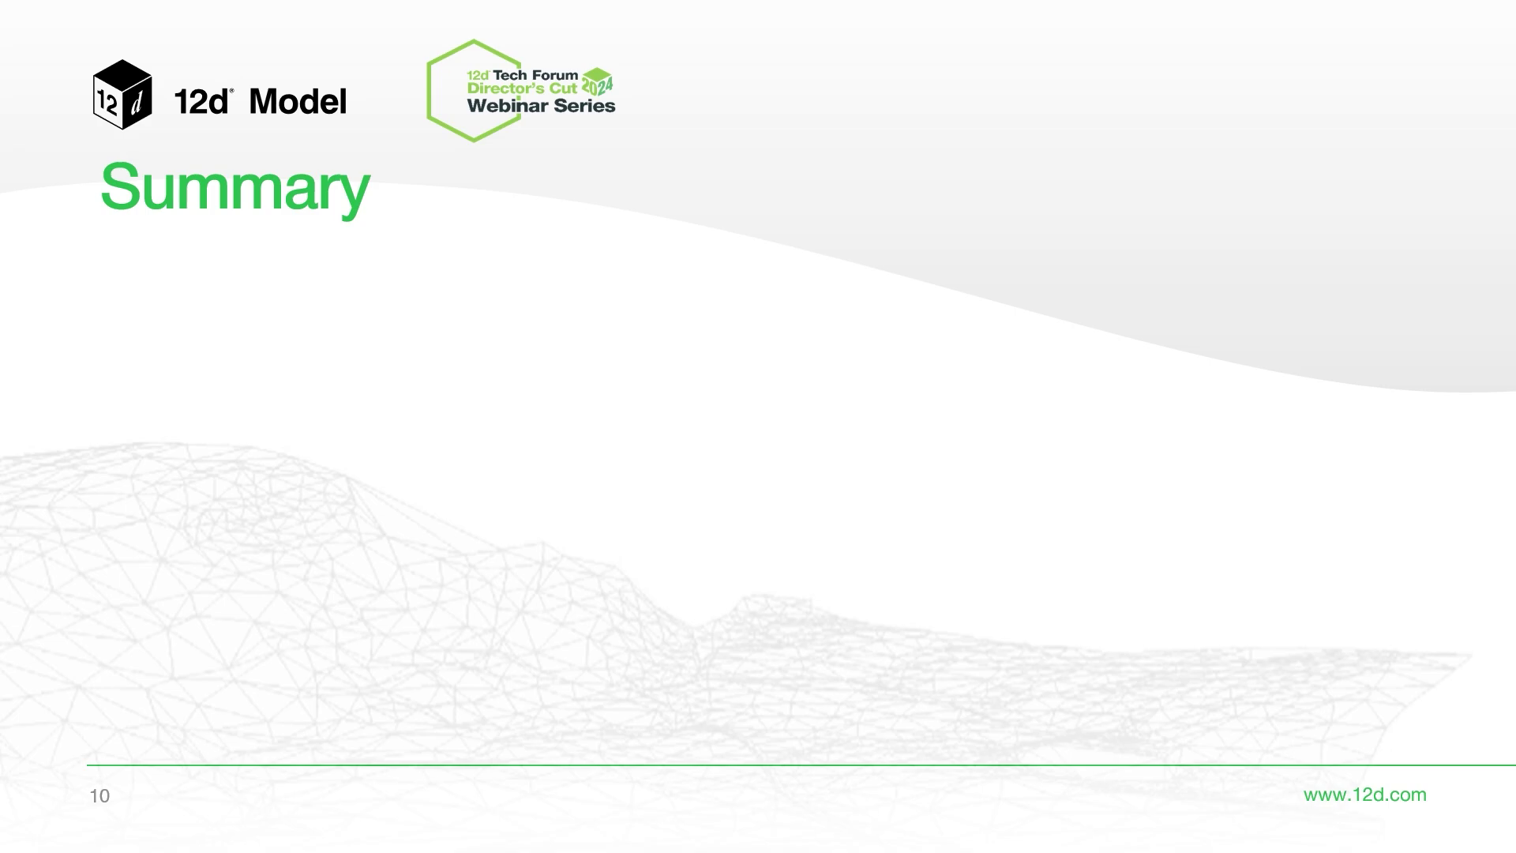
key("Right")
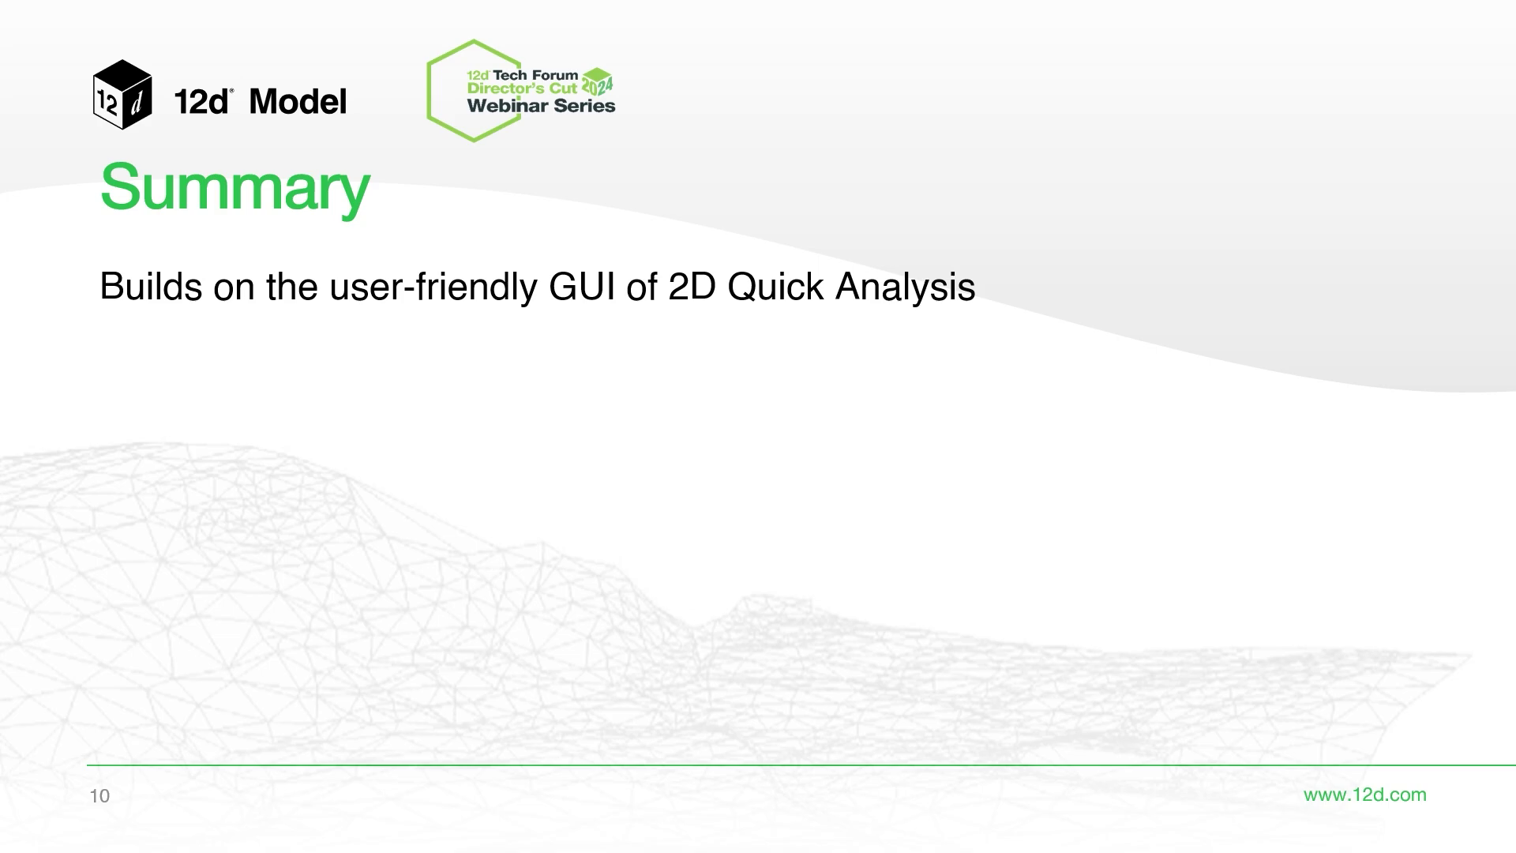
key("Right")
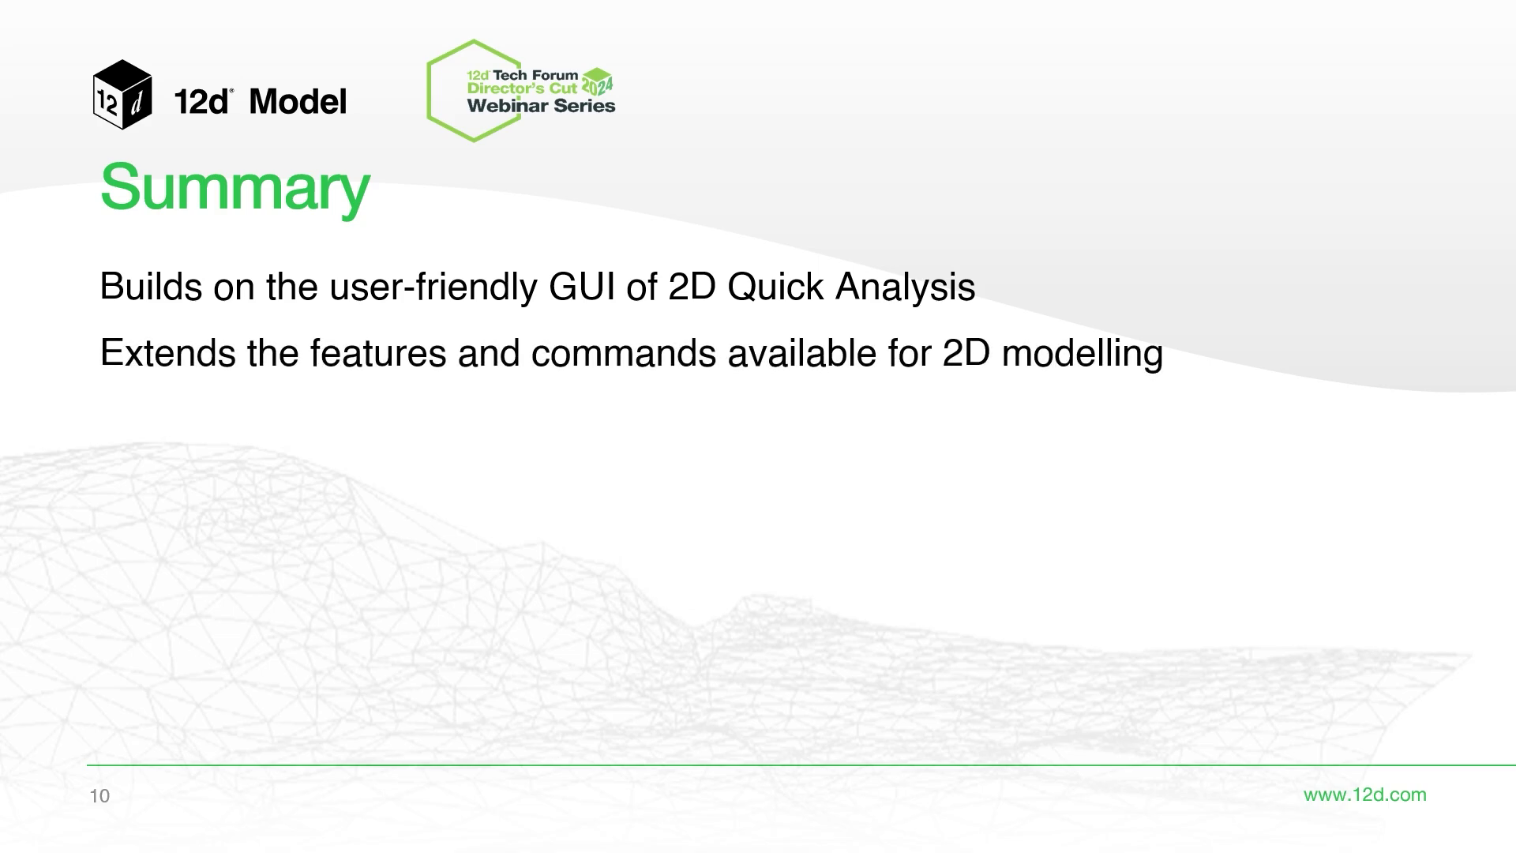